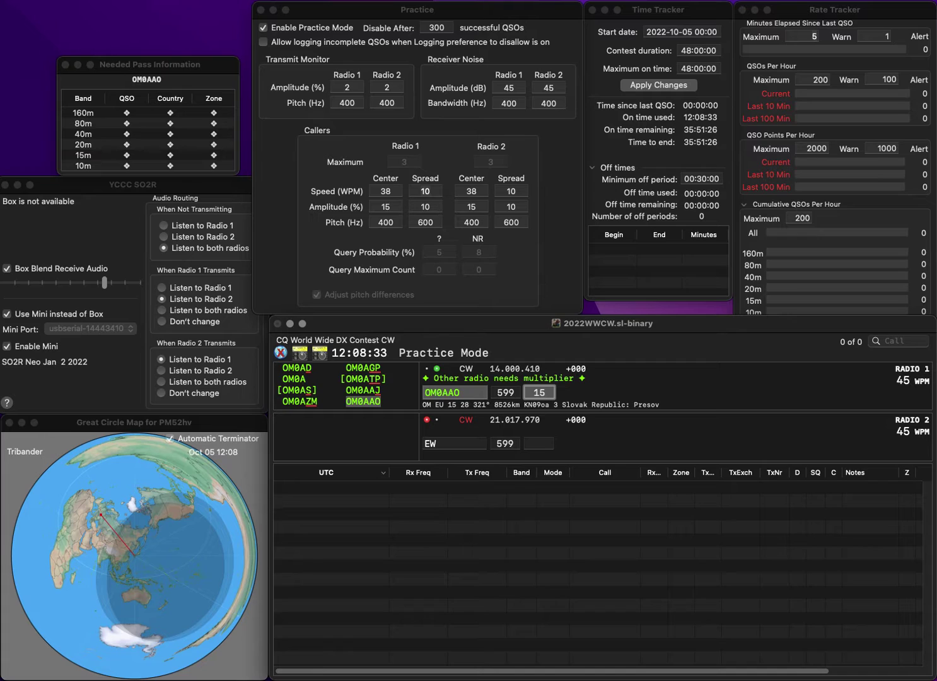
pyautogui.press('Return')
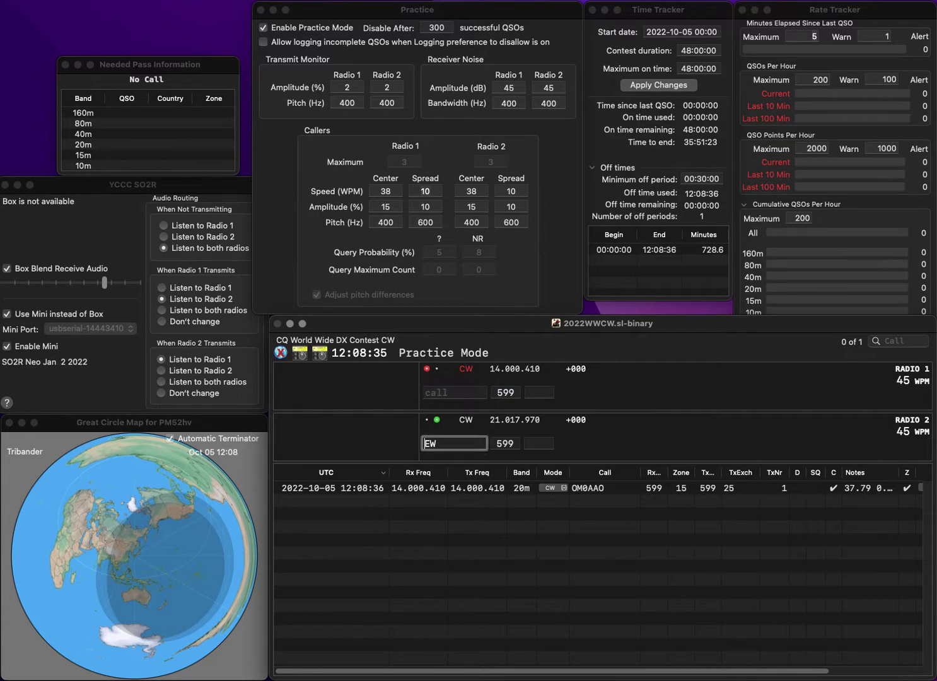
pyautogui.write('N8')
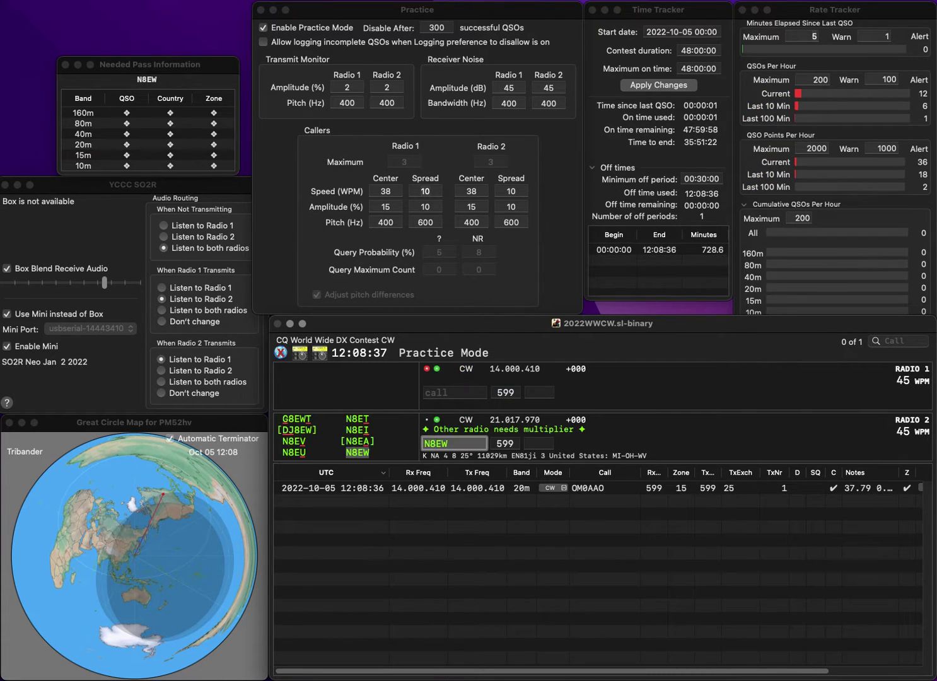
pyautogui.press('Return')
# Answer 9A2AA on Radio 1 with the exchange and log both the N8EW and 9A2AA contacts.
pyautogui.write('9A2AA')
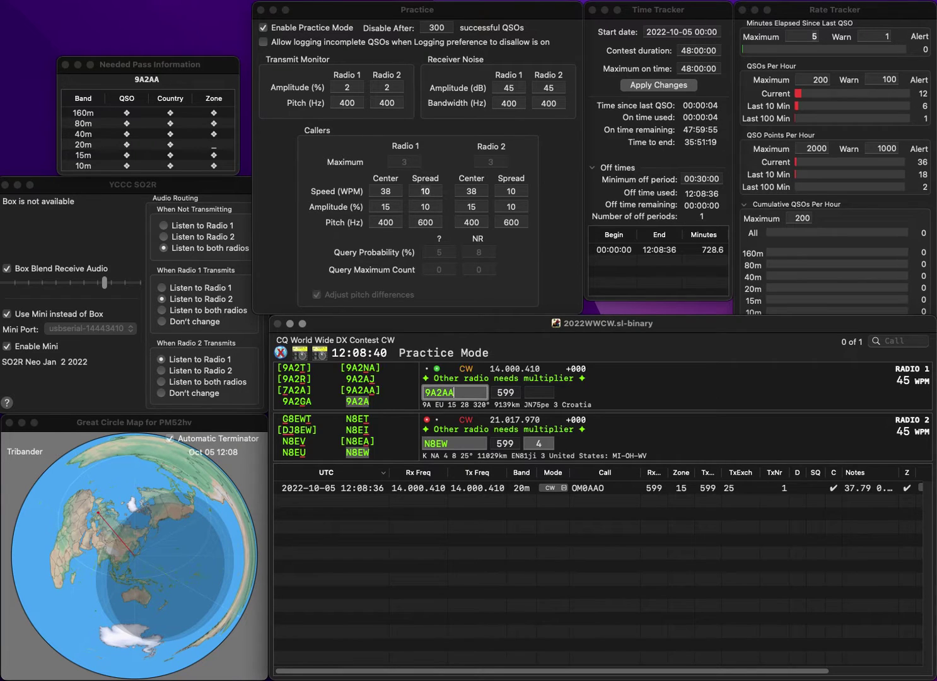
pyautogui.press('Return')
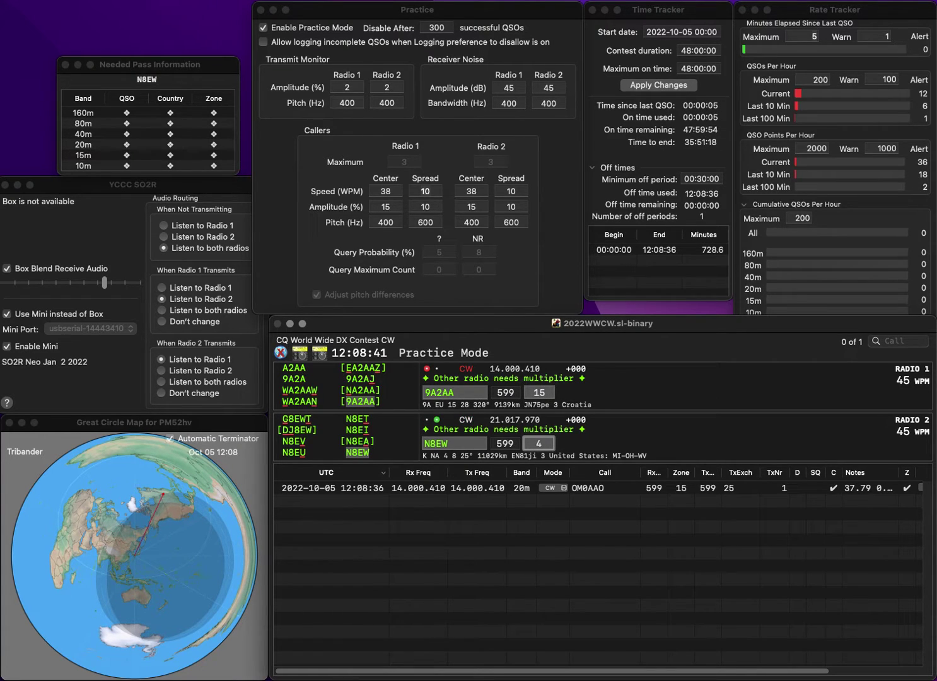
pyautogui.press('Return')
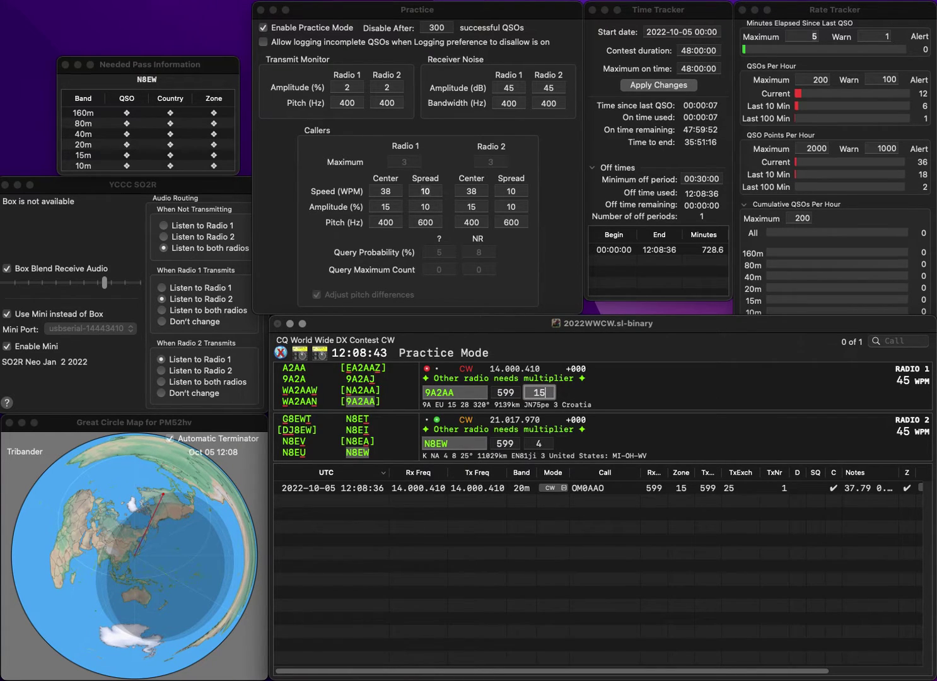
pyautogui.press('Return')
pyautogui.write('K')
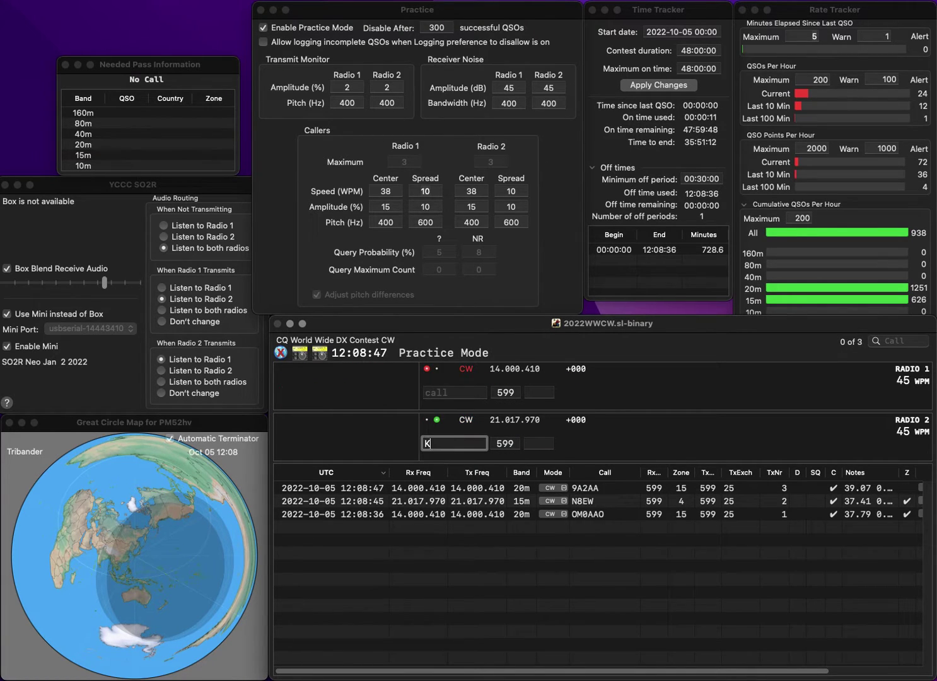
pyautogui.write('N4')
pyautogui.write('K4NN')
pyautogui.press('Return')
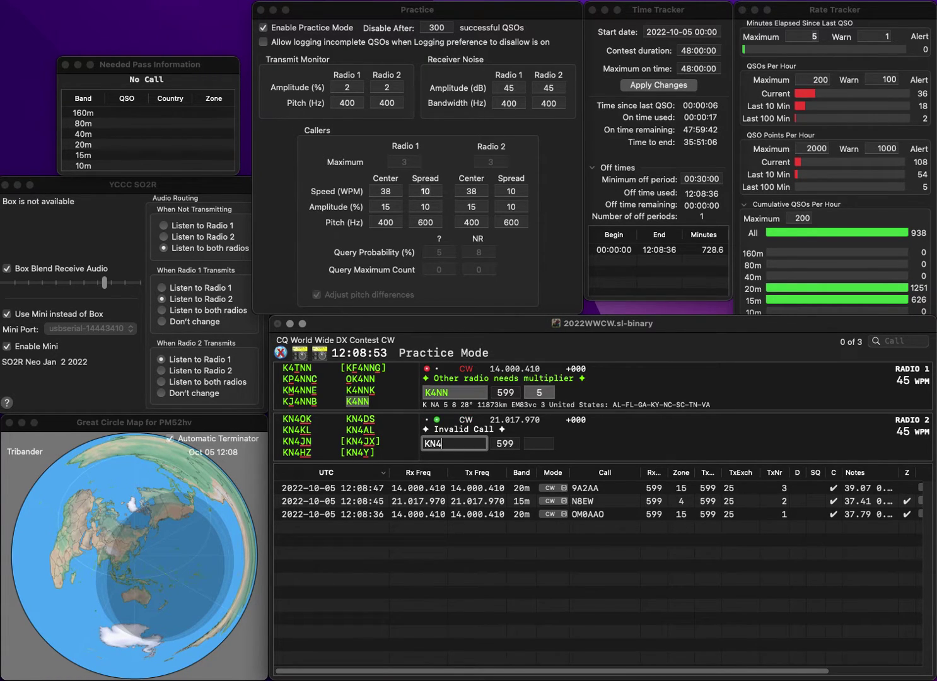
pyautogui.write('FKS')
pyautogui.press('Return')
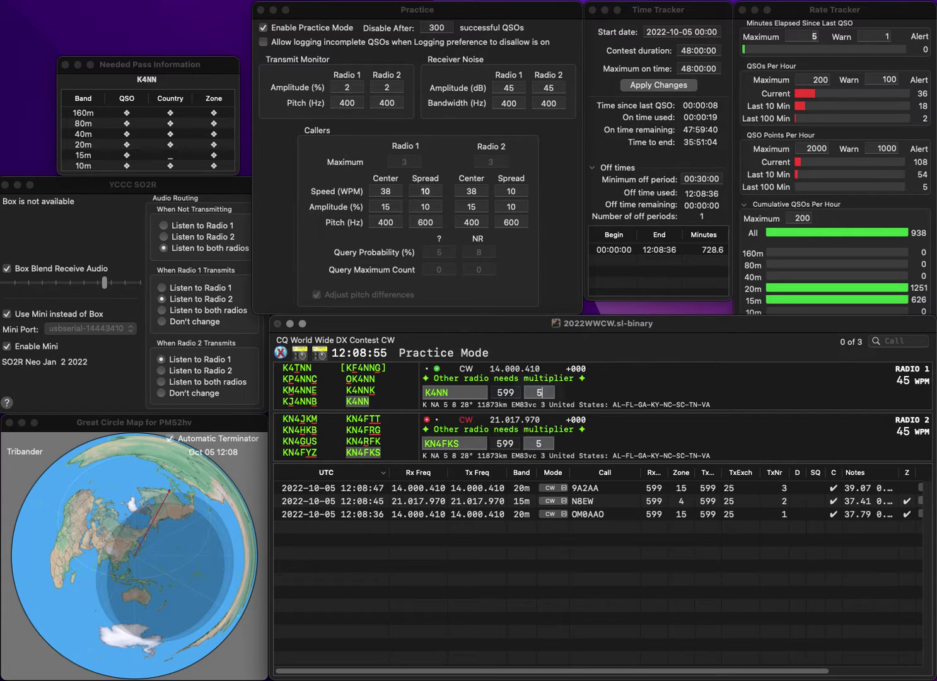
pyautogui.press('Return')
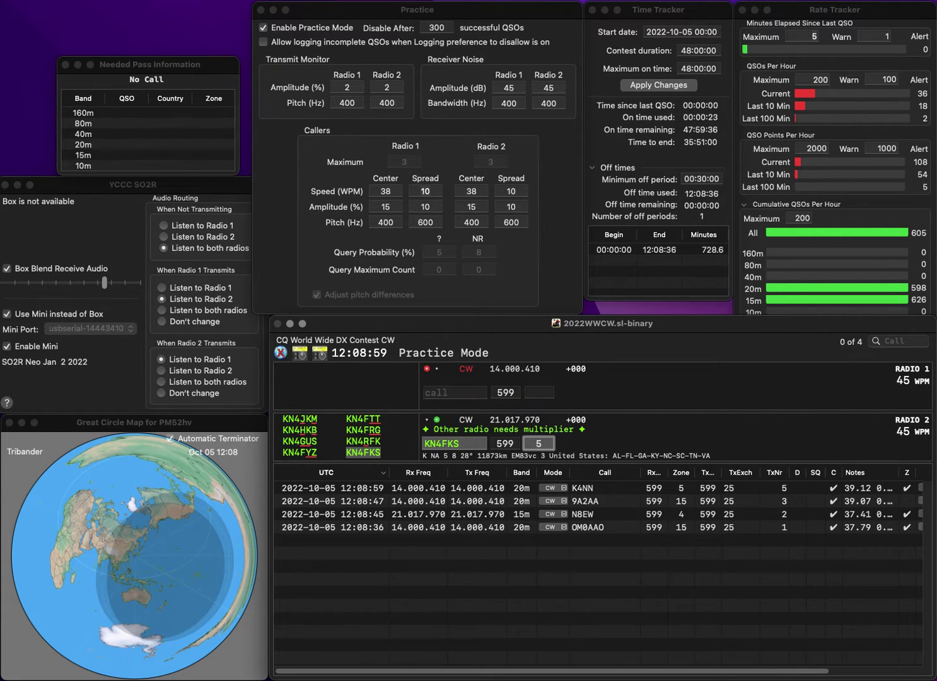
pyautogui.press('Return')
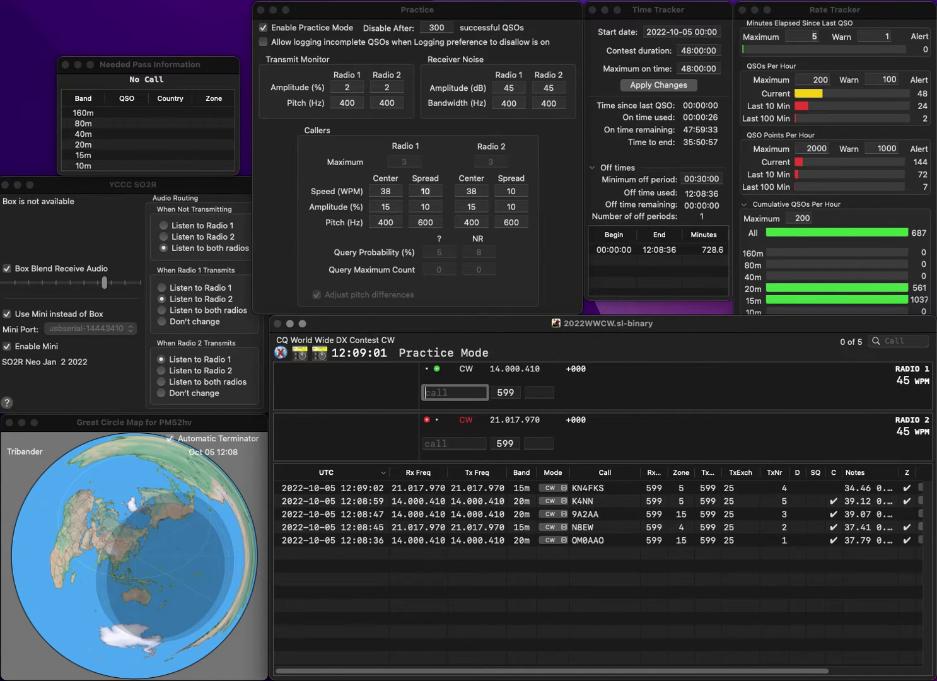
pyautogui.press('Return')
pyautogui.write('W')
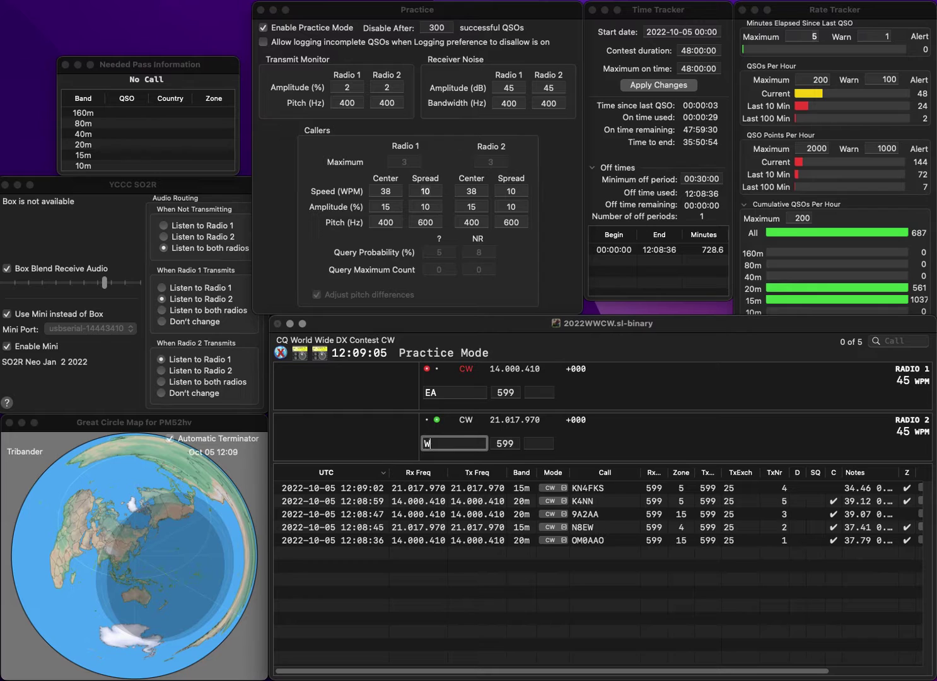
pyautogui.write('9KHH')
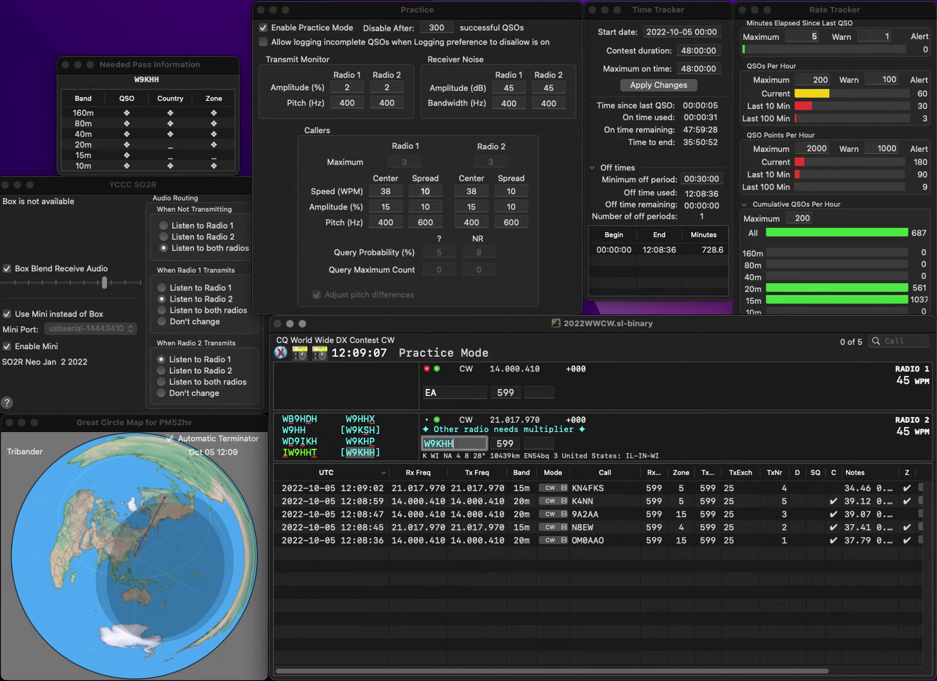
pyautogui.press('Return')
pyautogui.write('3X')
pyautogui.press('Return')
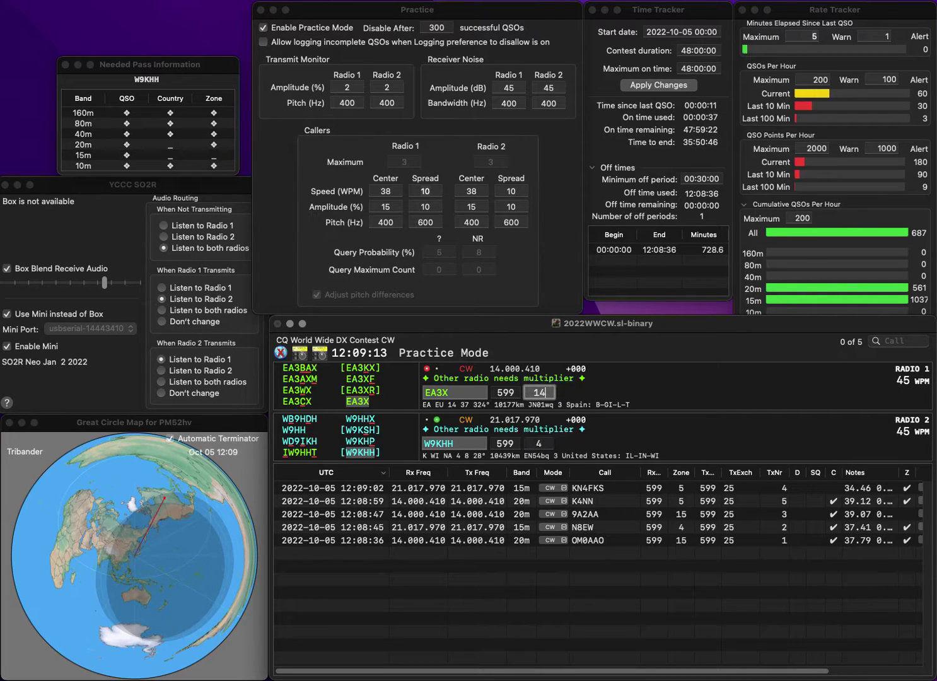
pyautogui.press('Return')
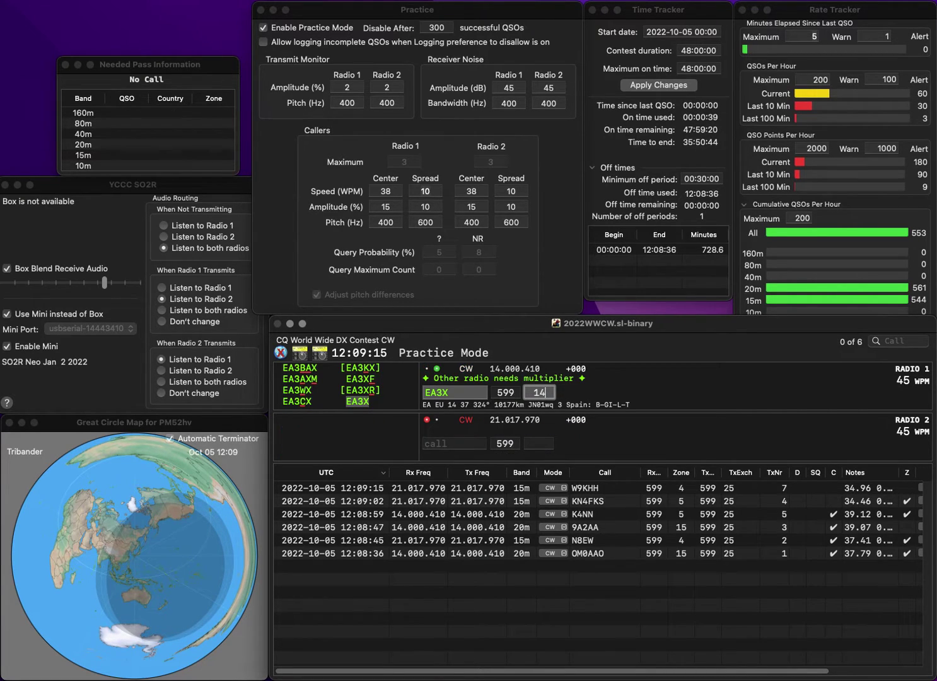
pyautogui.press('Return')
pyautogui.write('K')
pyautogui.press('BackSpace')
pyautogui.write('DL1YM')
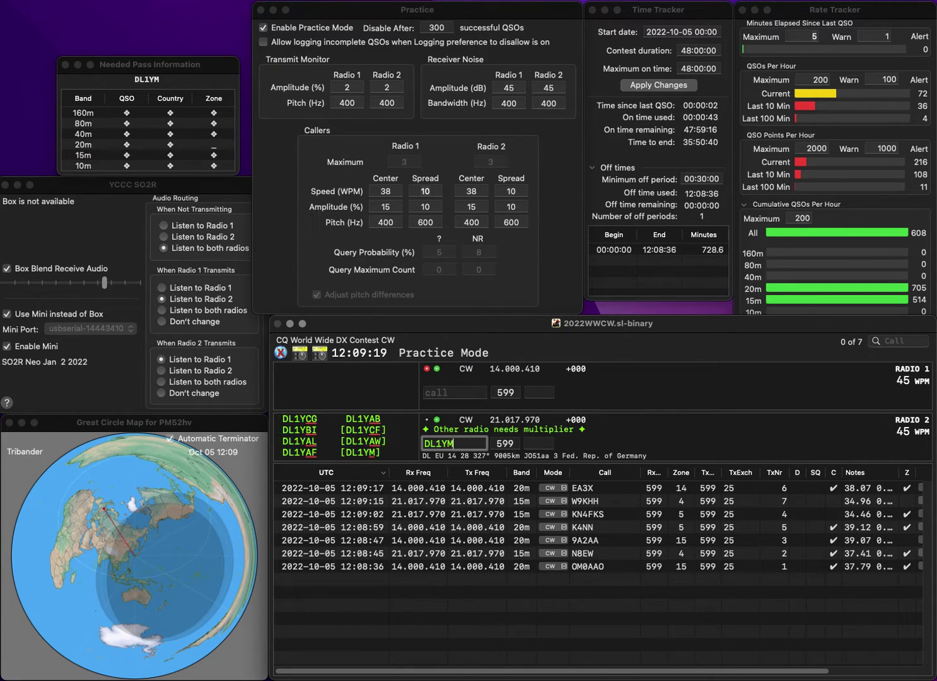
pyautogui.press('Return')
pyautogui.write('Z3TY')
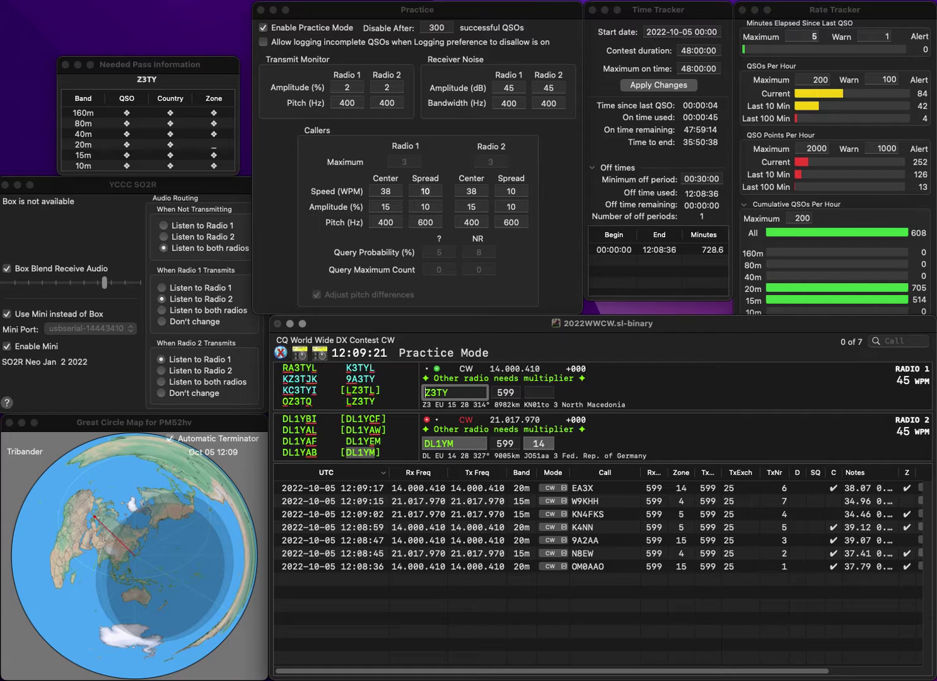
pyautogui.press('Left')
pyautogui.press('Left')
pyautogui.press('BackSpace')
pyautogui.press('BackSpace')
pyautogui.write('LY3')
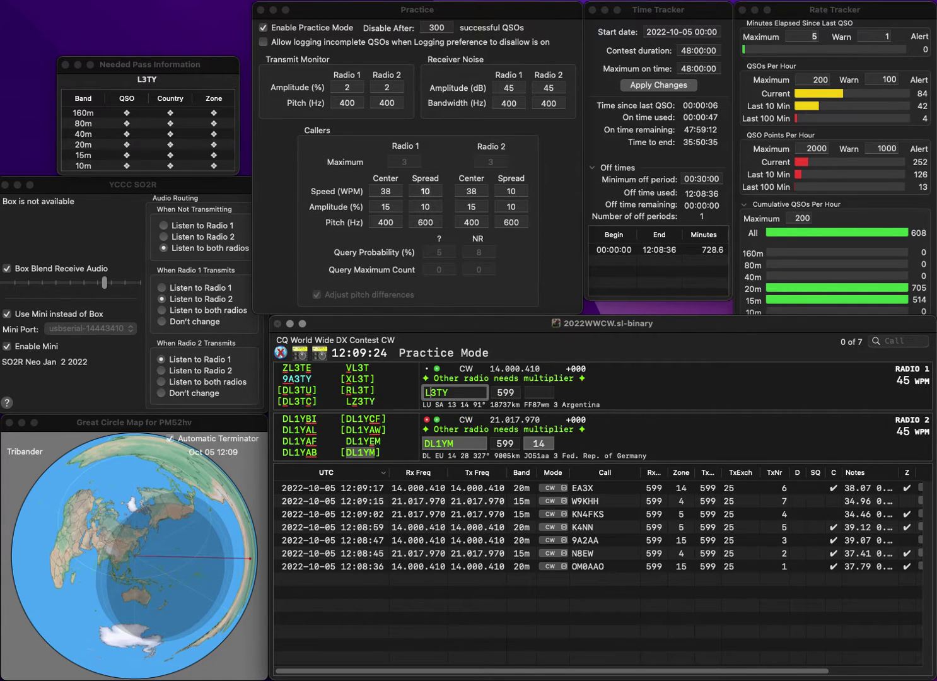
pyautogui.press('Return')
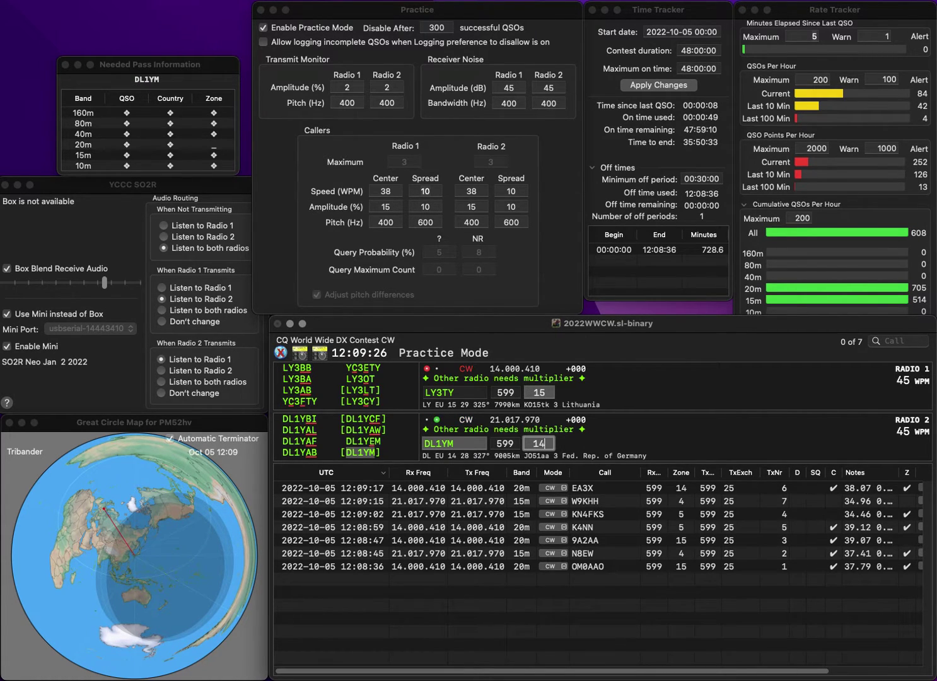
pyautogui.press('Return')
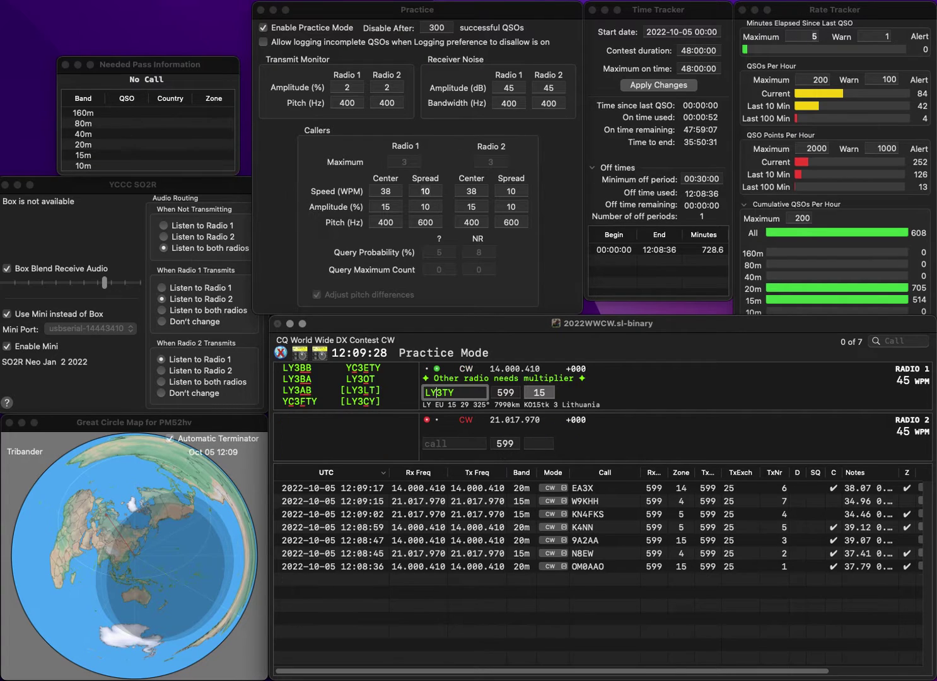
pyautogui.press('Left')
pyautogui.press('Left')
pyautogui.press('Left')
pyautogui.press('BackSpace')
pyautogui.write('Z')
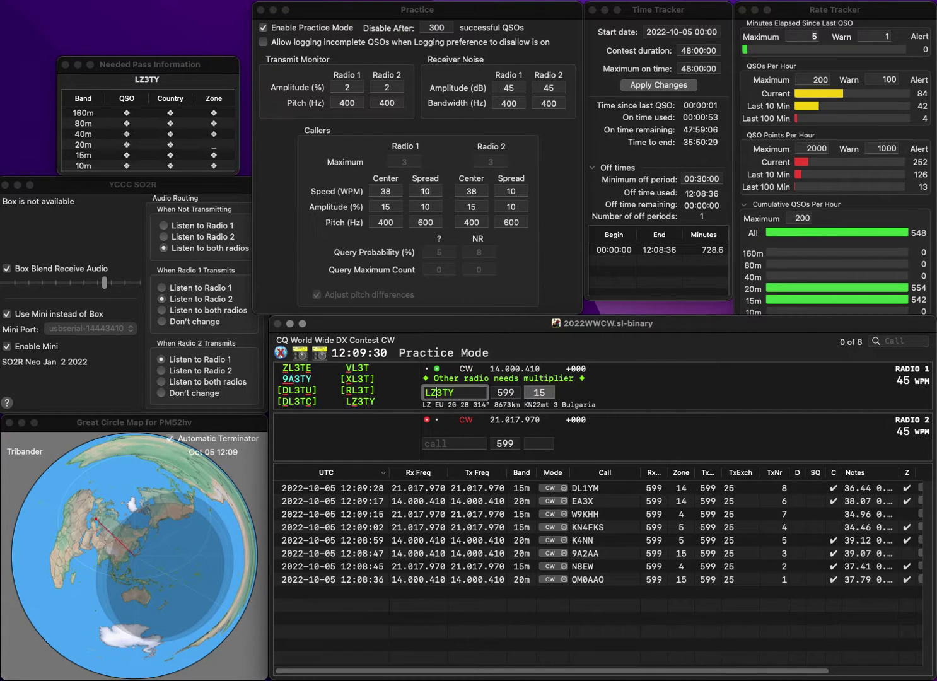
pyautogui.press('Return')
pyautogui.write('KC1')
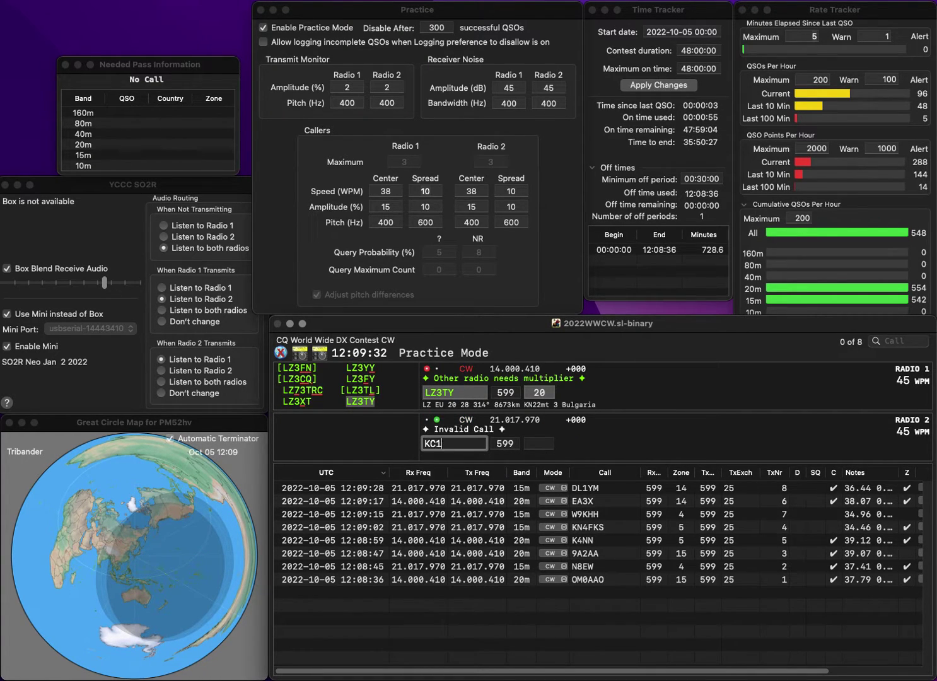
pyautogui.write('CLZ')
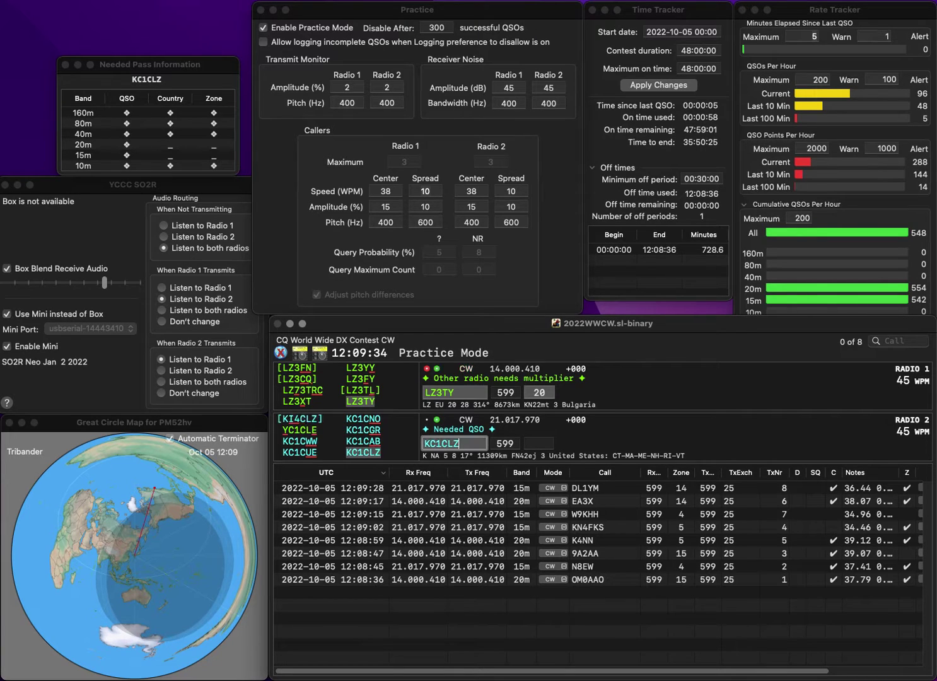
pyautogui.press('Return')
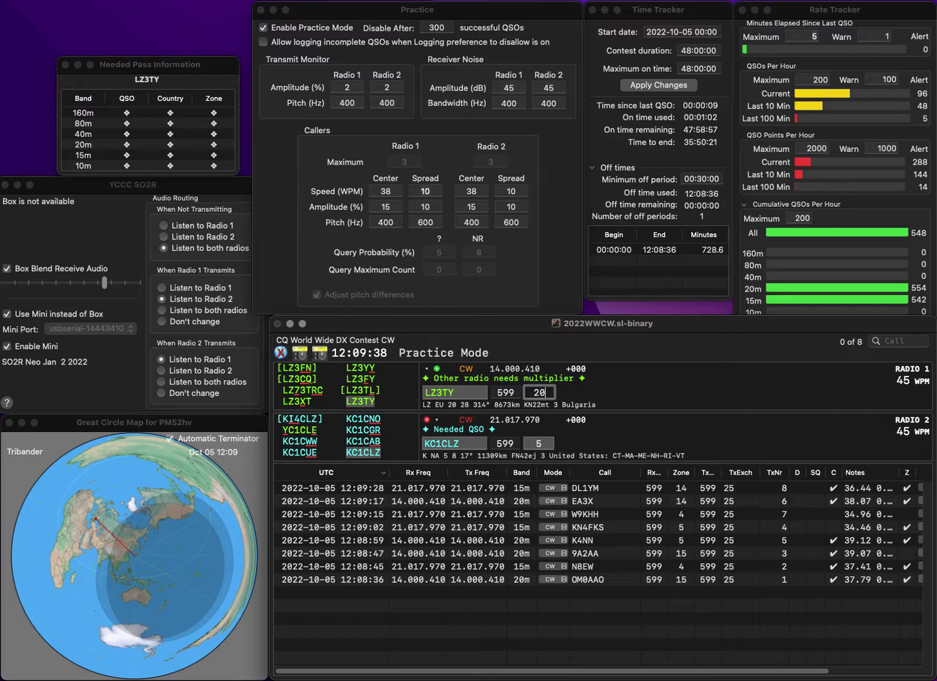
pyautogui.press('Return')
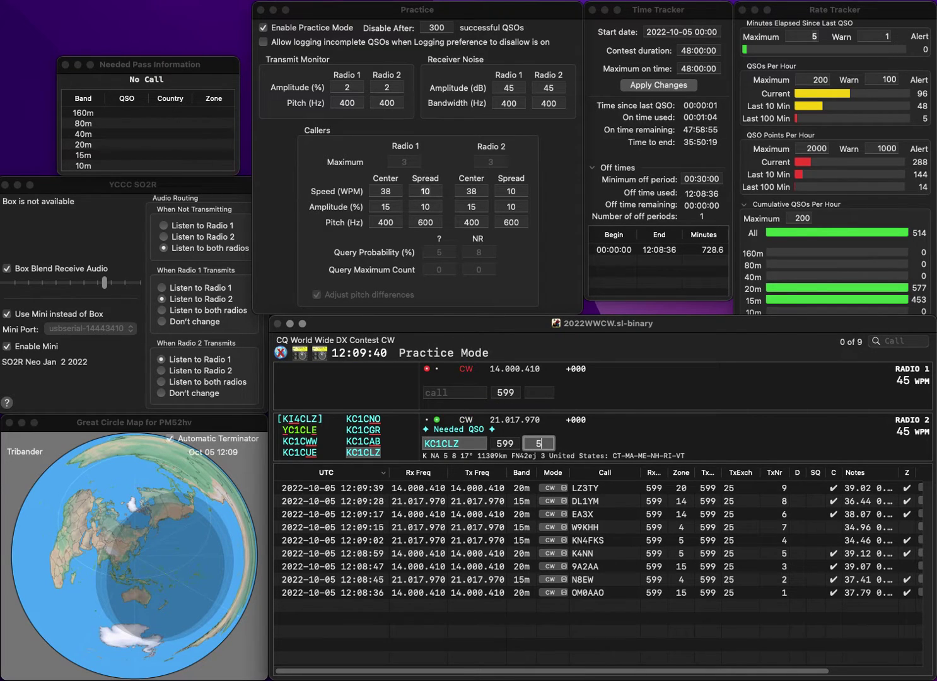
pyautogui.write('5')
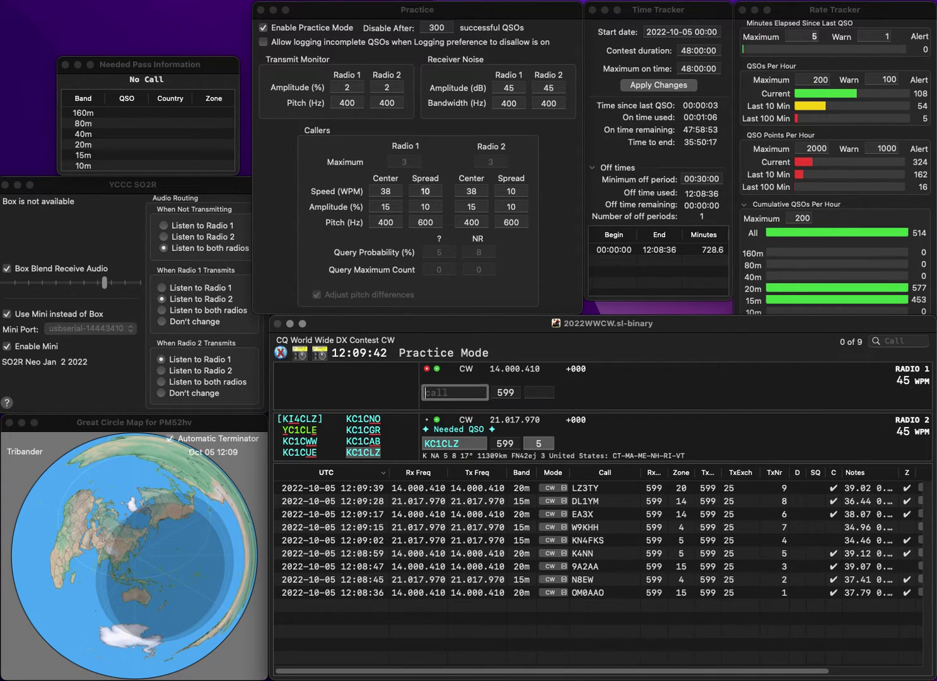
pyautogui.press('Return')
# Answer and log IK0XBX with zone 15 on Radio 1 and EA3GP with zone 14 on Radio 2.
pyautogui.write('IK0XB')
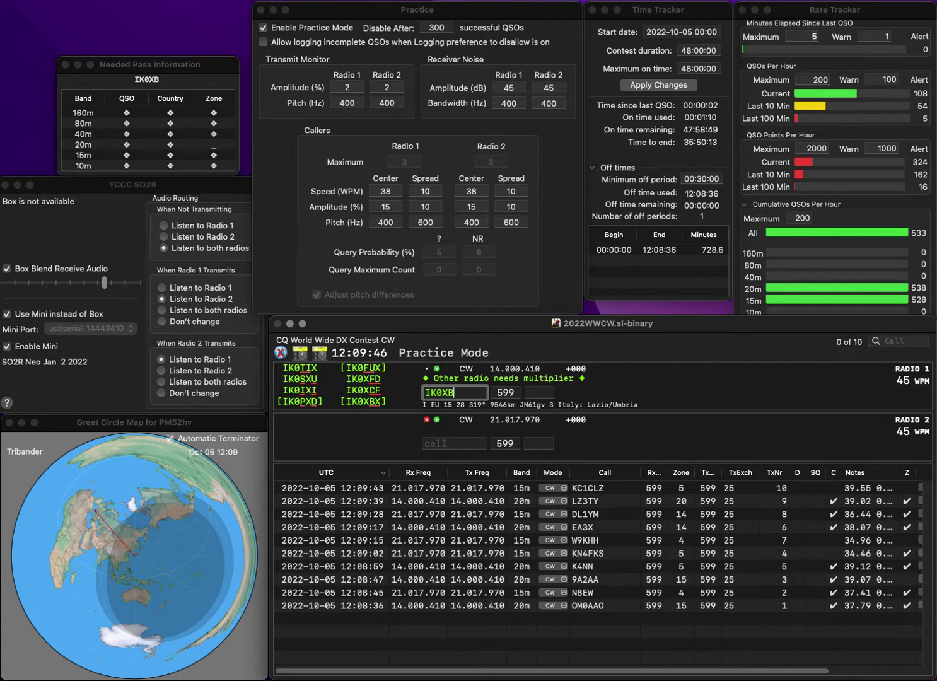
pyautogui.write('X')
pyautogui.press('Return')
pyautogui.write('E')
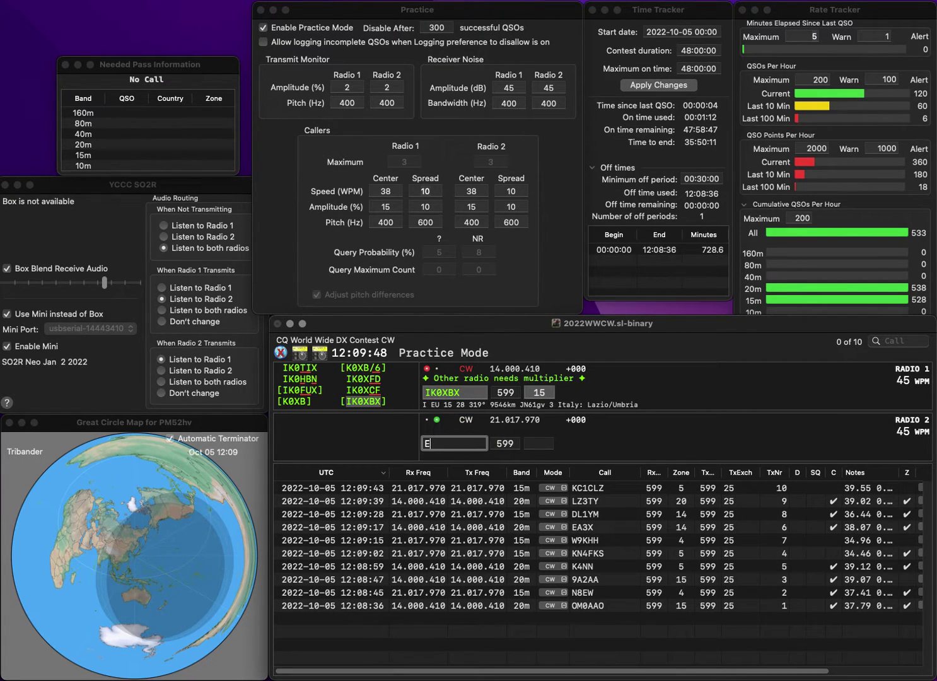
pyautogui.write('A3GP')
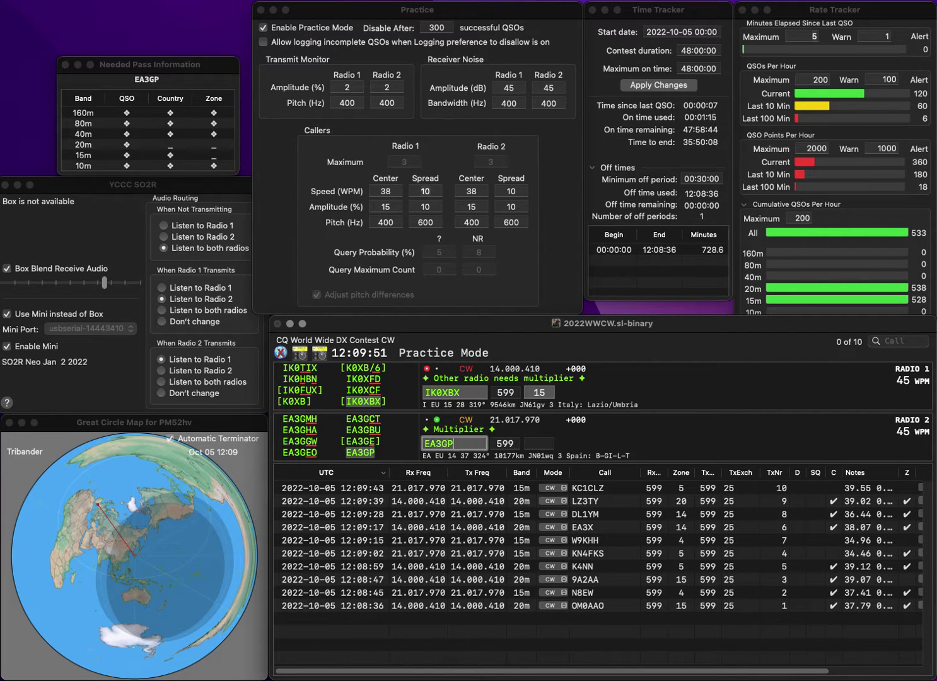
pyautogui.press('space')
pyautogui.press('Return')
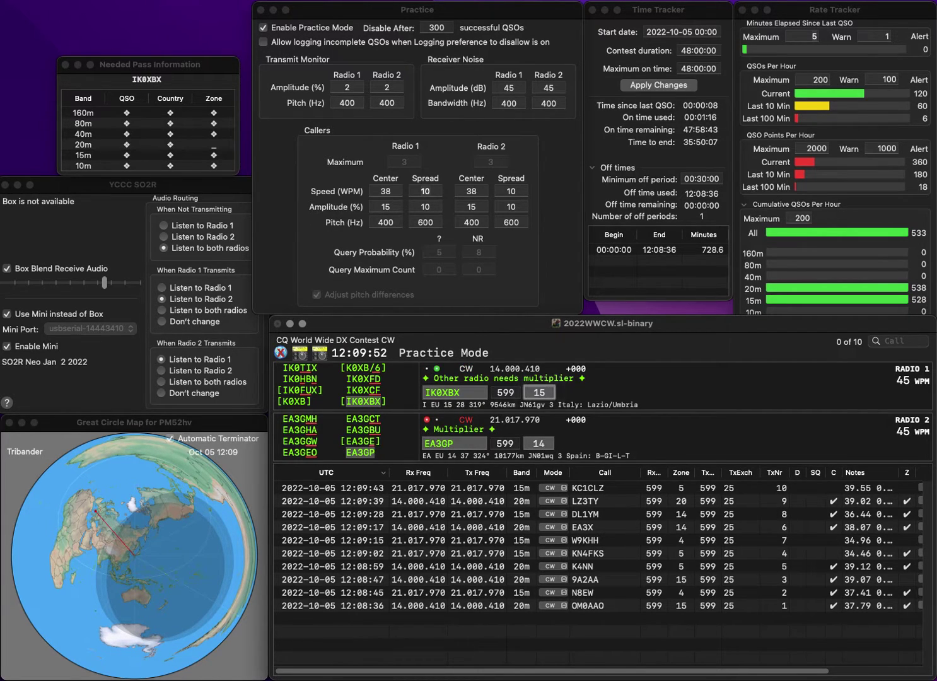
pyautogui.press('Return')
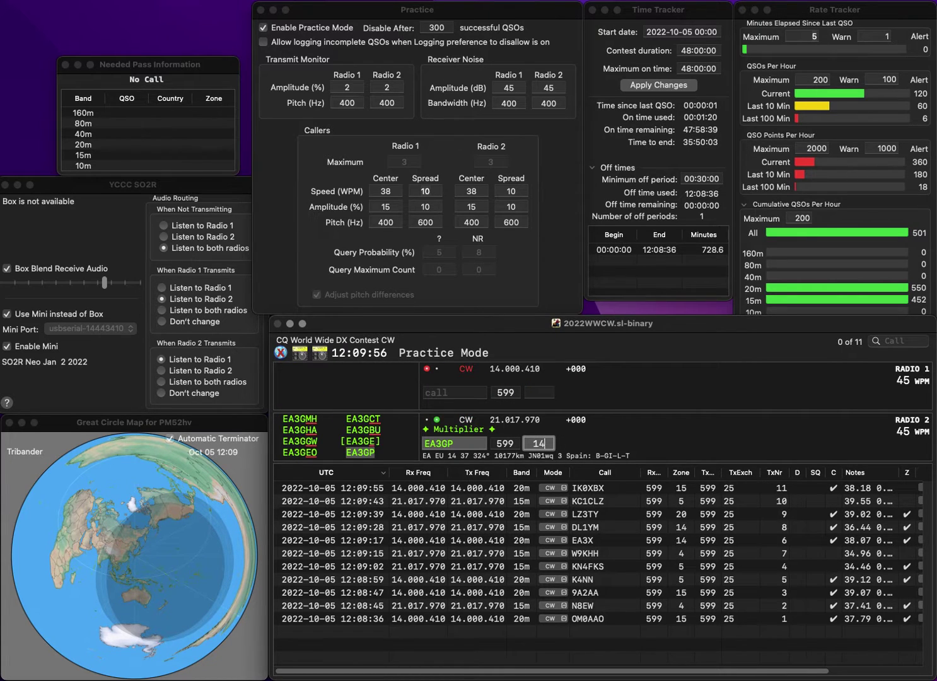
pyautogui.press('Return')
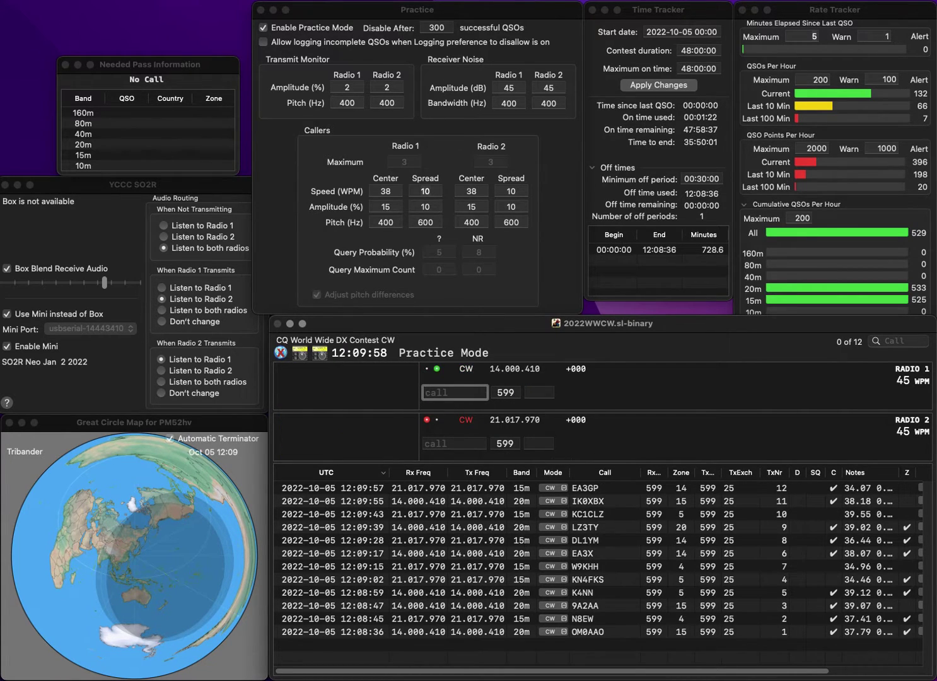
pyautogui.write('AEJ')
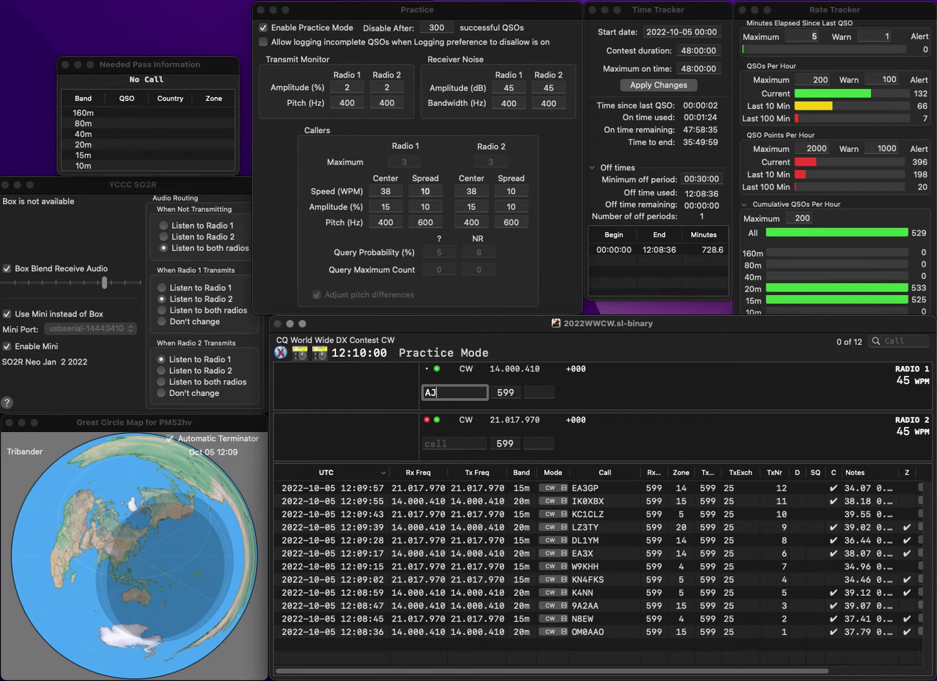
pyautogui.press('Return')
pyautogui.write('9R')
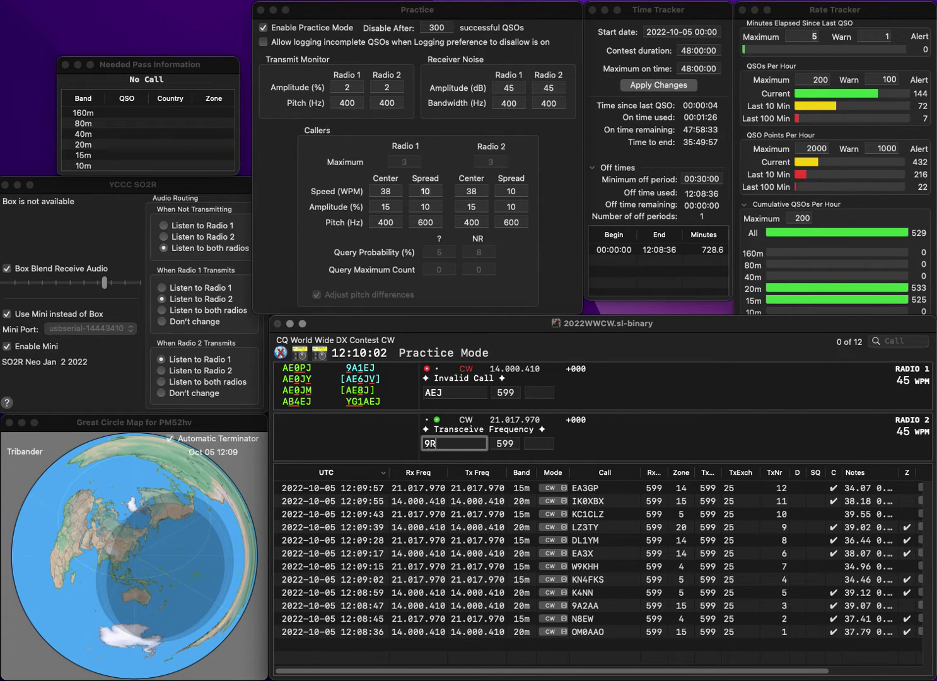
pyautogui.write('B')
pyautogui.press('Left')
pyautogui.press('Left')
pyautogui.press('Left')
pyautogui.write('DAE')
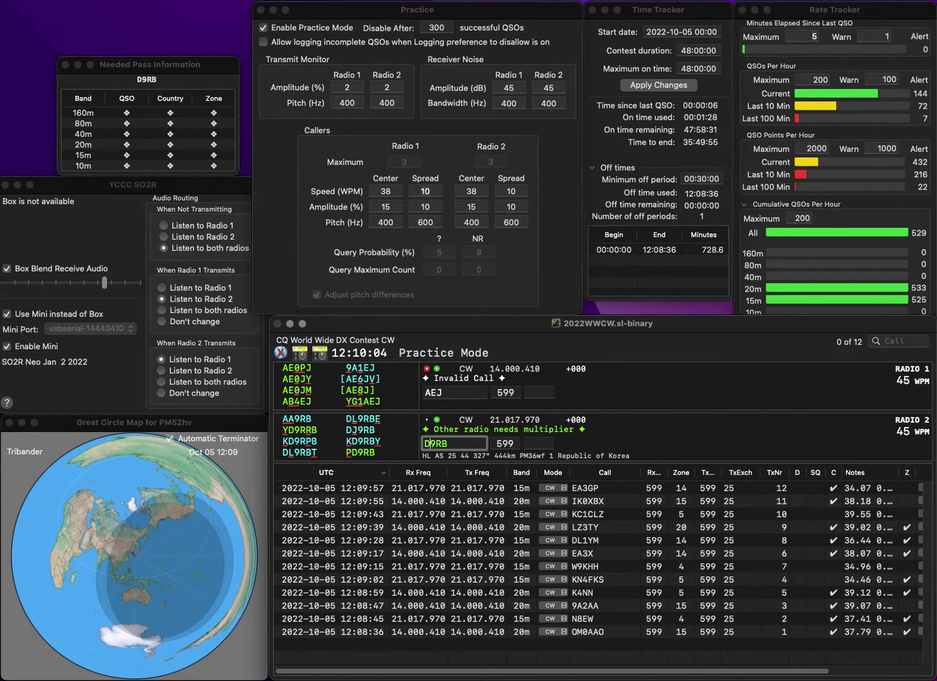
pyautogui.write('J')
pyautogui.press('Return')
pyautogui.press('Left')
pyautogui.press('Left')
pyautogui.press('Left')
pyautogui.write('D')
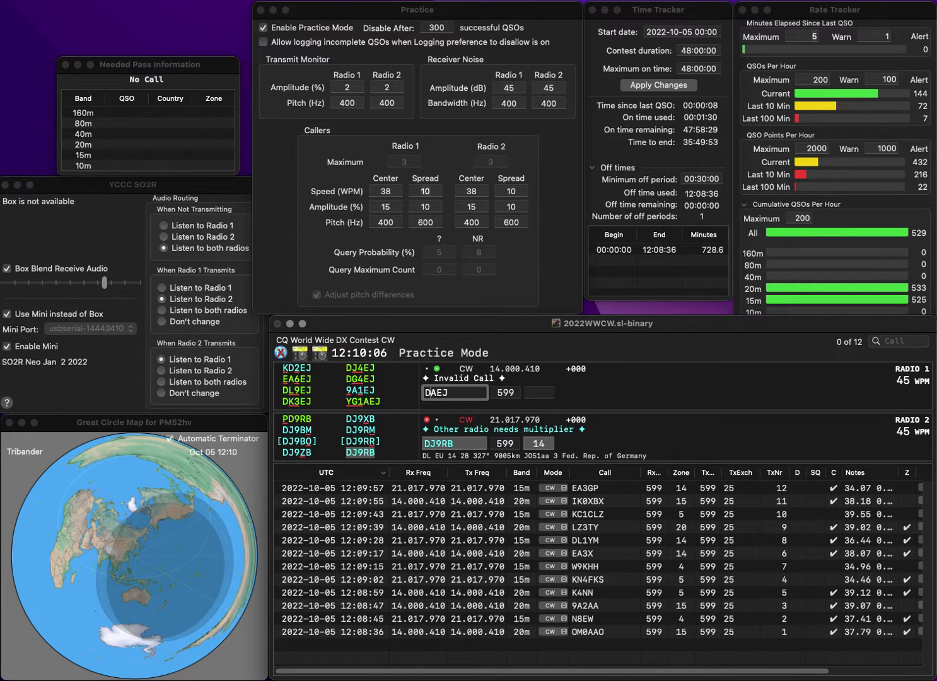
pyautogui.write('KE')
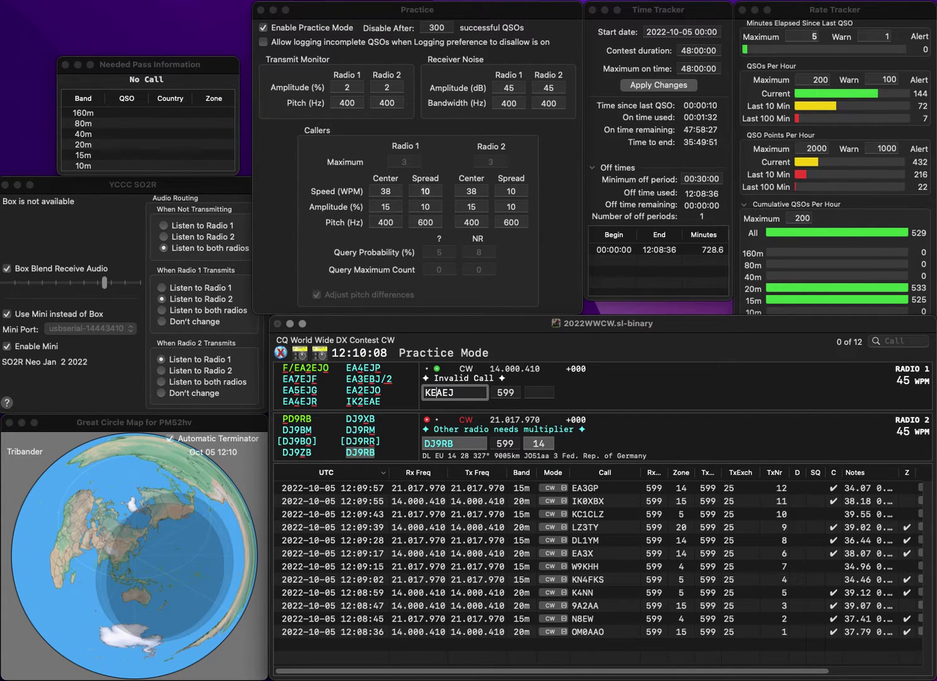
pyautogui.press('Tab')
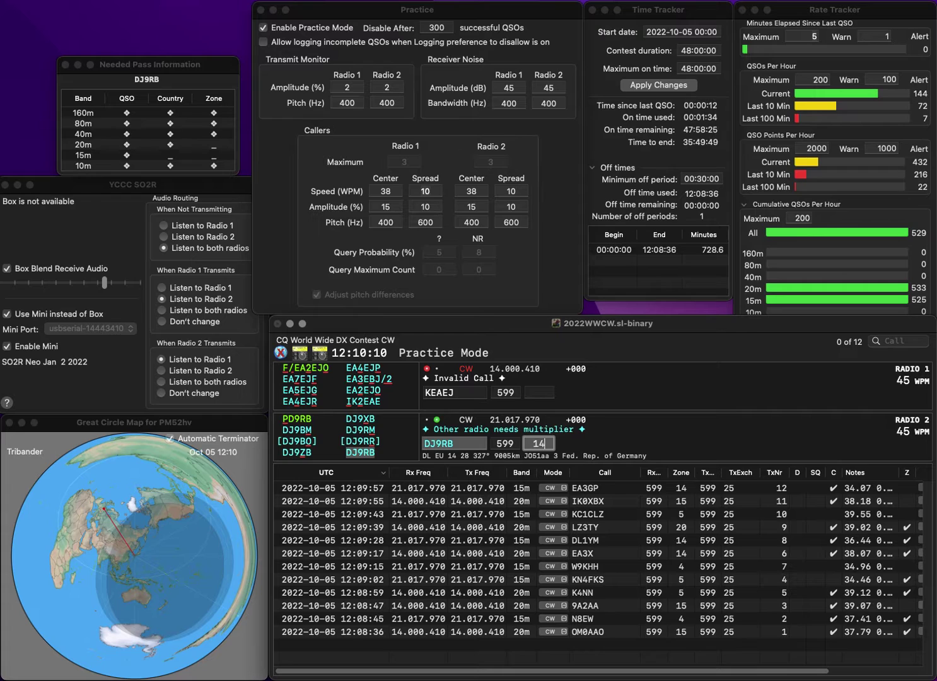
pyautogui.press('Return')
pyautogui.press('BackSpace')
pyautogui.press('BackSpace')
pyautogui.write('KE6')
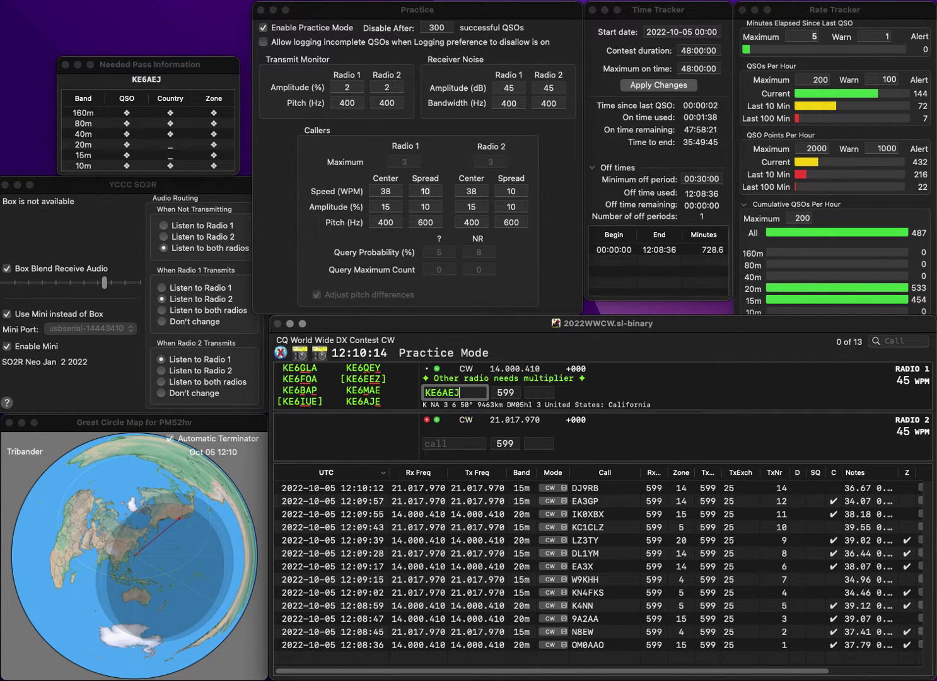
pyautogui.press('BackSpace')
pyautogui.press('BackSpace')
pyautogui.write('JE')
pyautogui.press('Return')
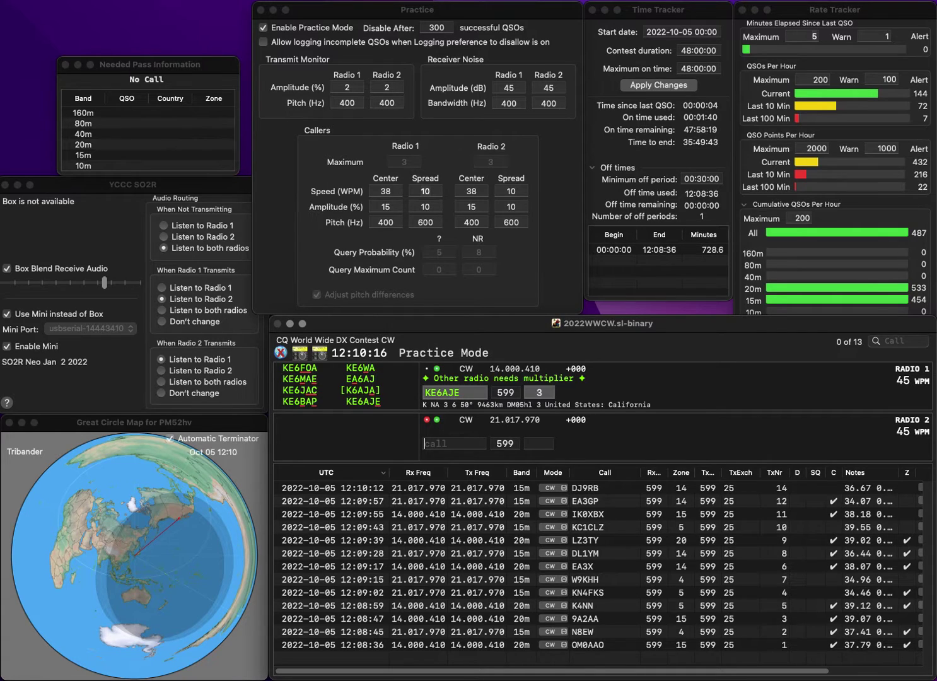
pyautogui.write('KF0TDW')
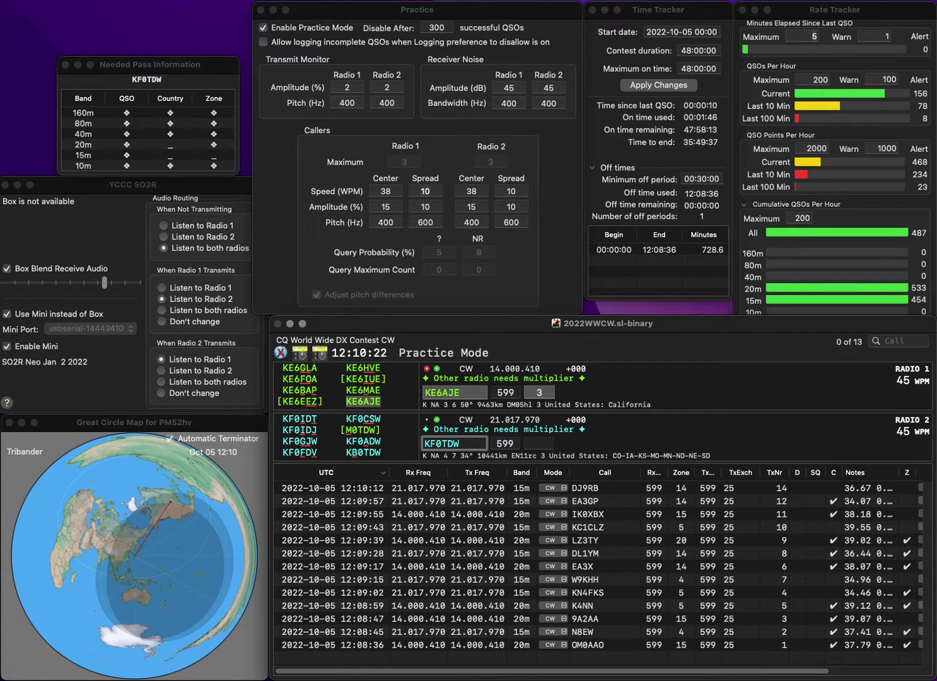
pyautogui.press('Return')
pyautogui.press('space')
pyautogui.press('Return')
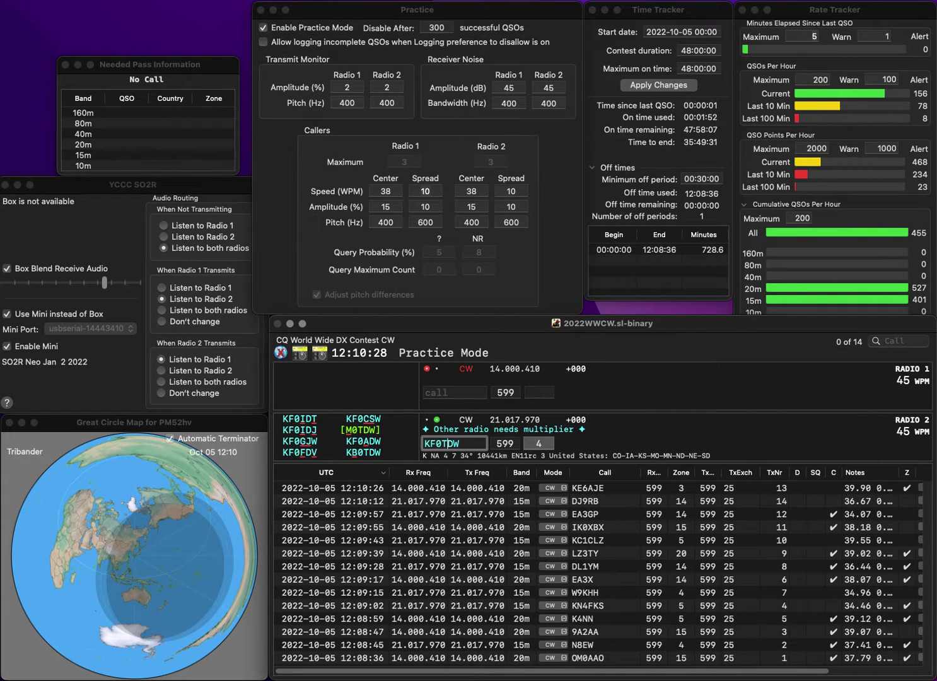
# Correct the Radio 2 callsign to KF0IDJ and send the exchange again.
pyautogui.press('Left')
pyautogui.press('Left')
pyautogui.press('BackSpace')
pyautogui.write('I')
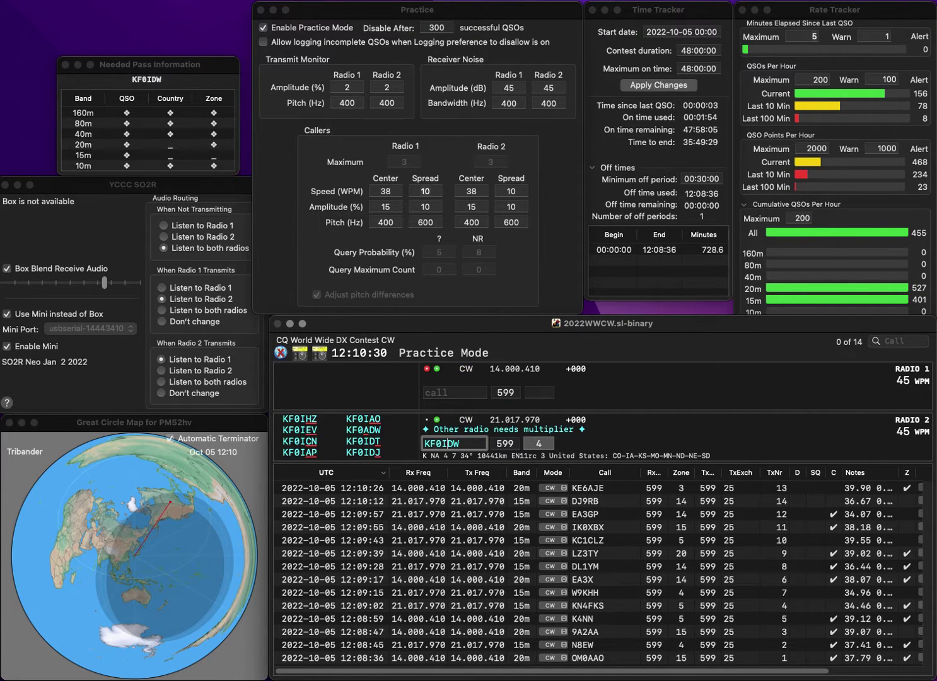
pyautogui.press('Right')
pyautogui.press('Right')
pyautogui.press('BackSpace')
pyautogui.write('J')
pyautogui.press('Return')
pyautogui.write('SB9GHR')
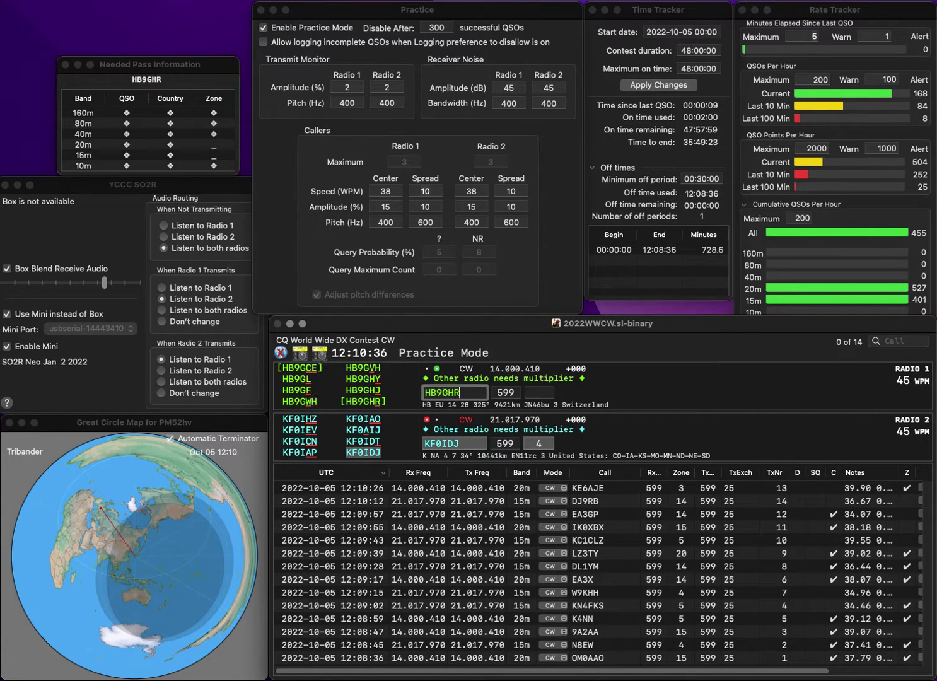
pyautogui.press('Return')
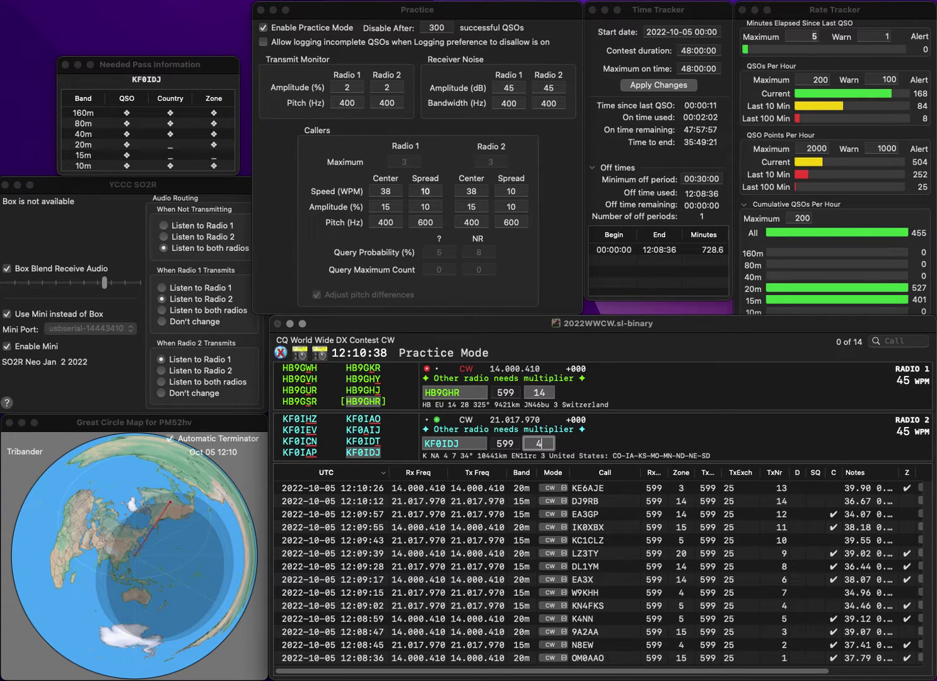
pyautogui.press('Return')
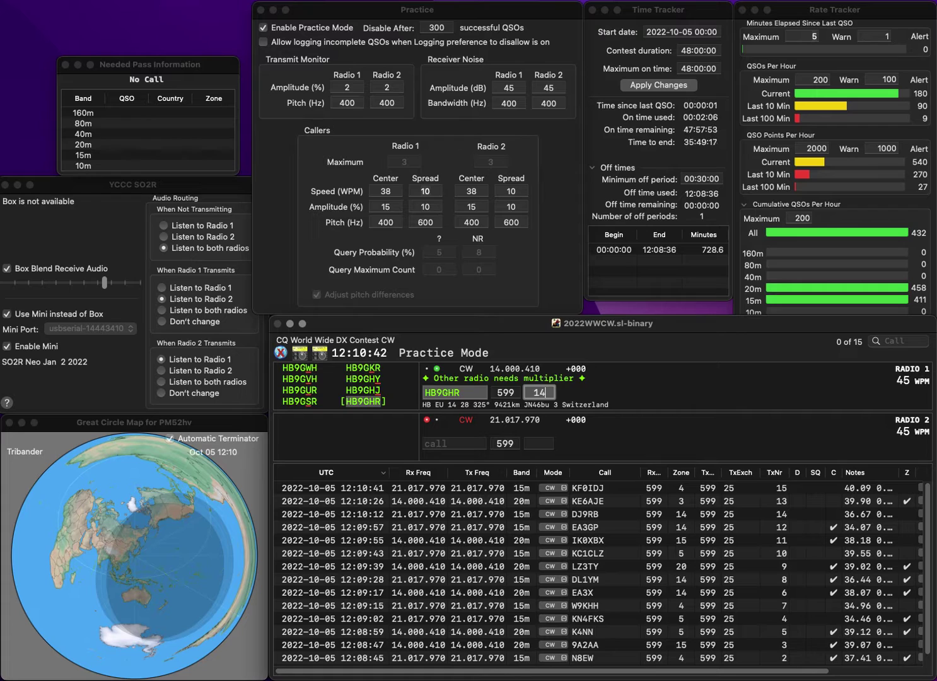
pyautogui.press('Return')
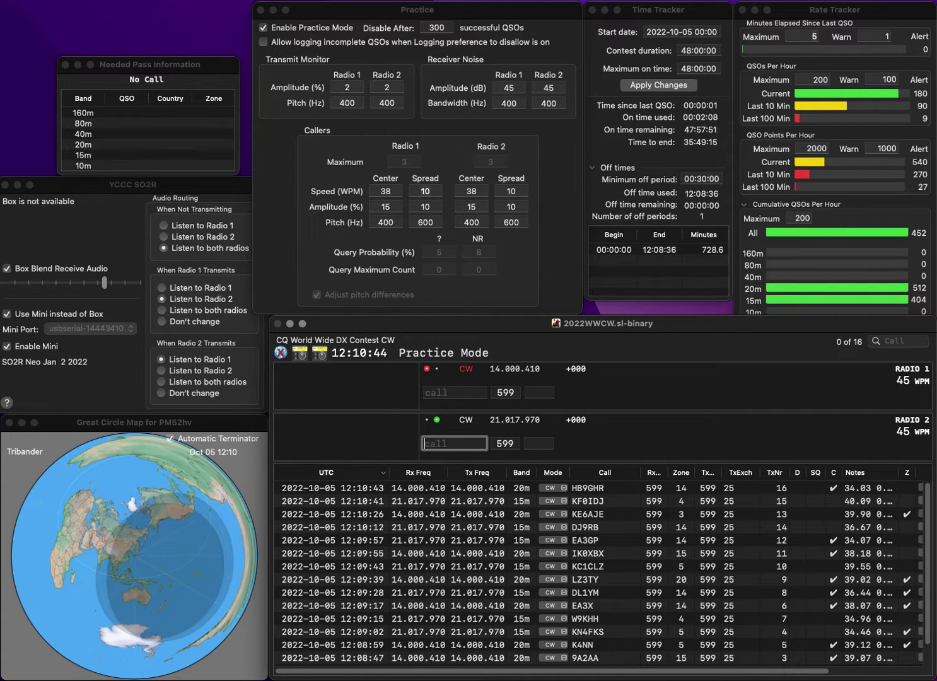
pyautogui.write('KK4EZA')
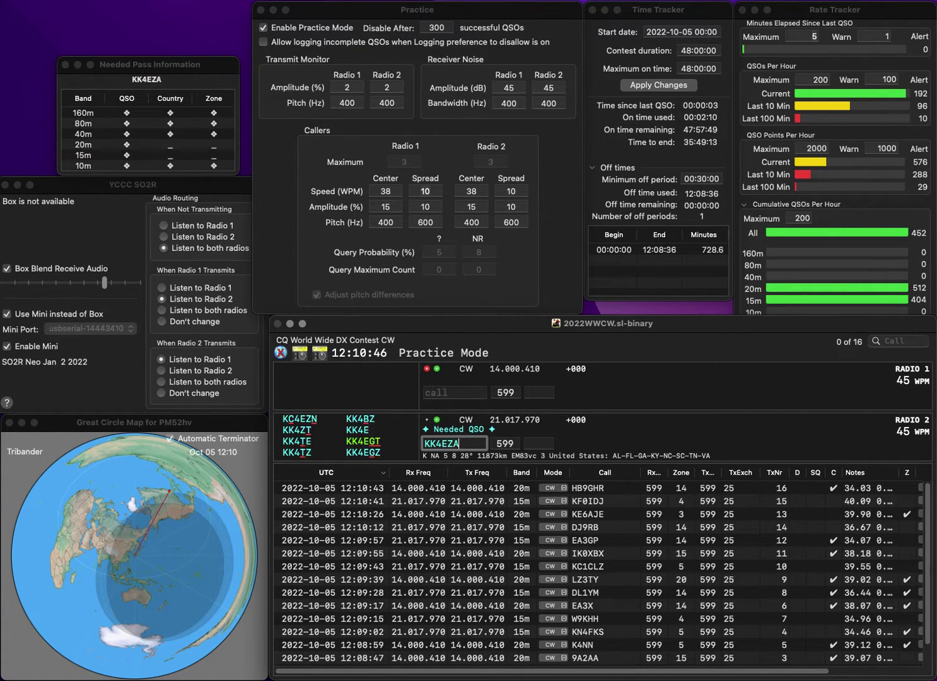
pyautogui.press('Return')
pyautogui.press('Down')
pyautogui.press('Left')
pyautogui.press('BackSpace')
pyautogui.write('G')
pyautogui.press('Up')
pyautogui.write('DL5')
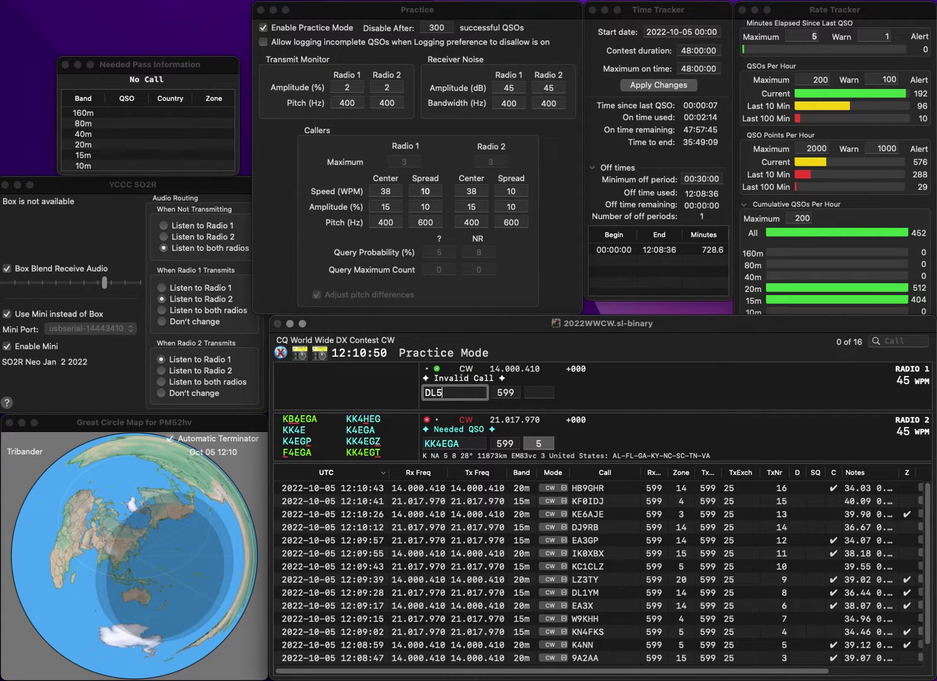
pyautogui.write('KVV')
pyautogui.press('Return')
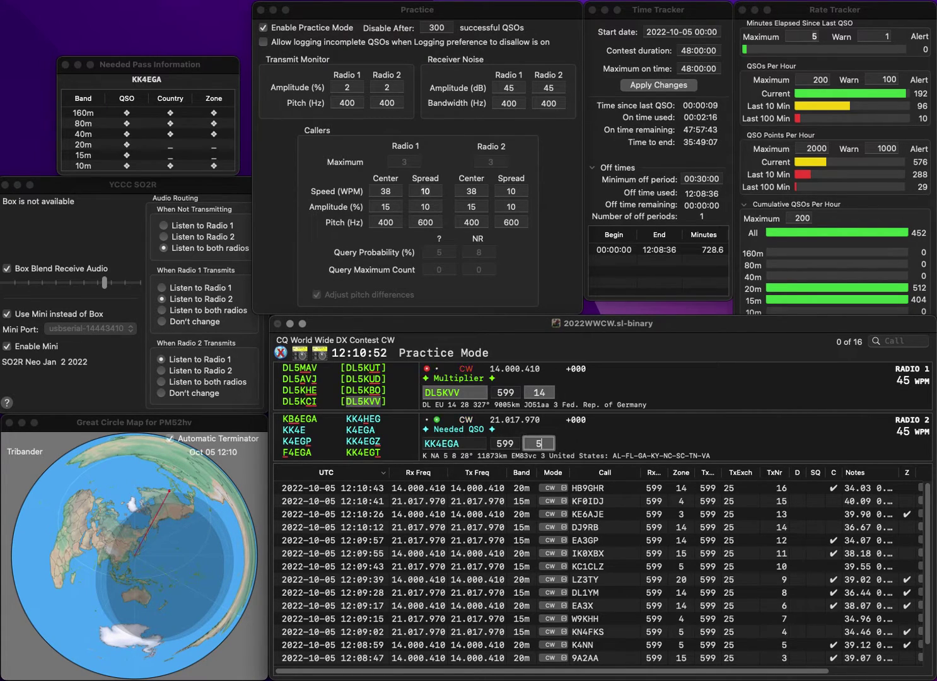
pyautogui.press('space')
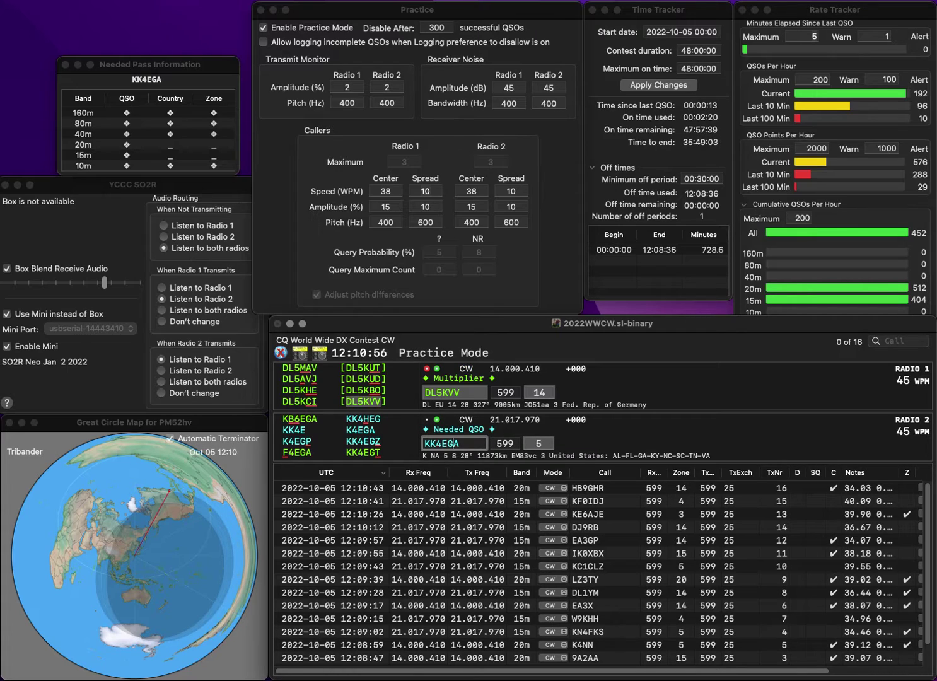
pyautogui.press('Tab')
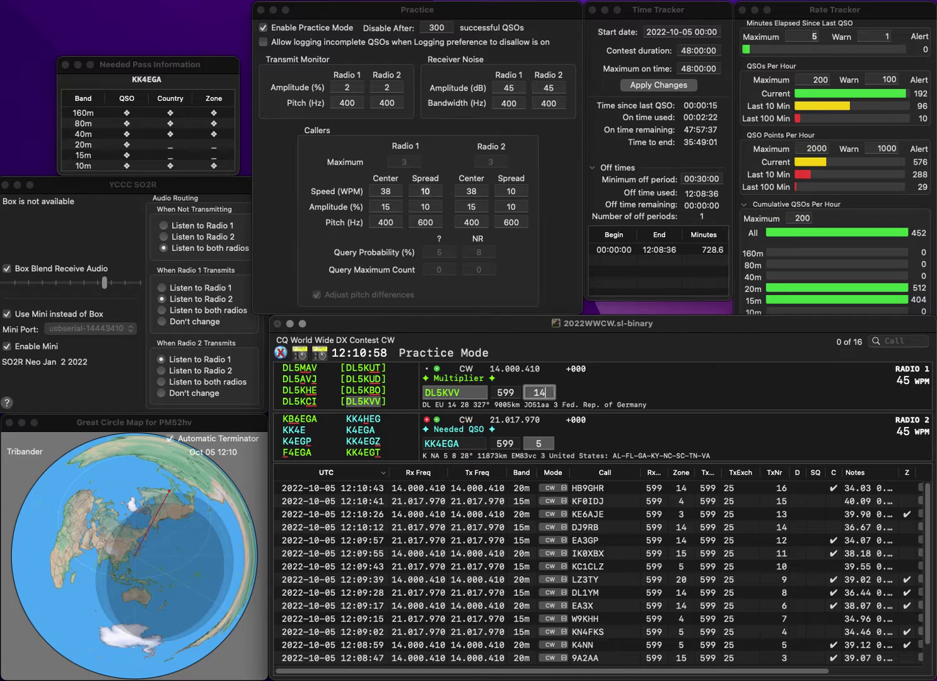
pyautogui.press('Return')
pyautogui.press('Tab')
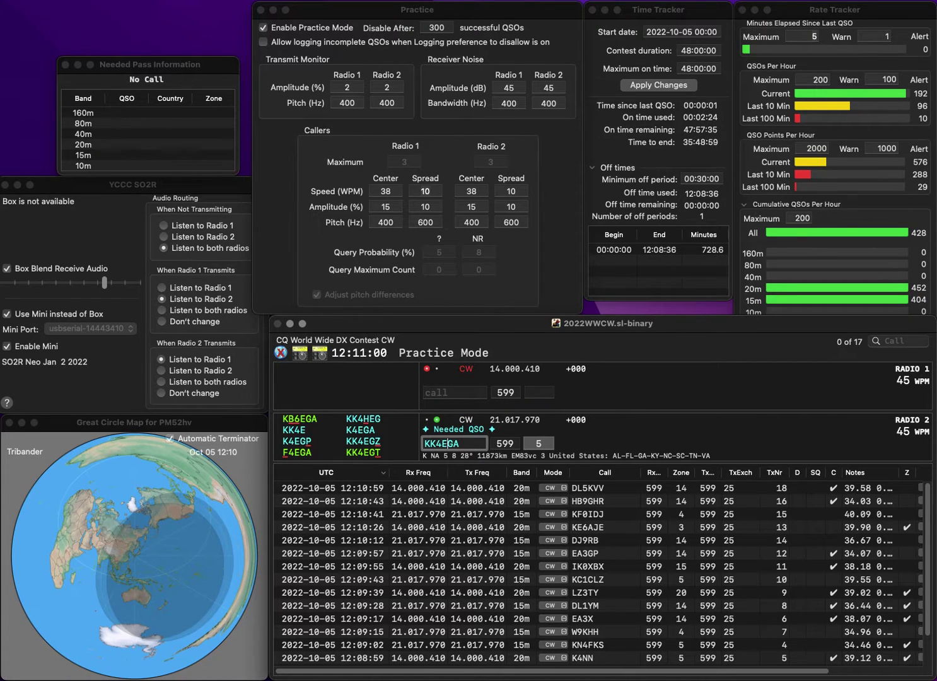
pyautogui.press('BackSpace')
pyautogui.write('T')
pyautogui.press('Return')
pyautogui.write('W7RAT')
pyautogui.press('Return')
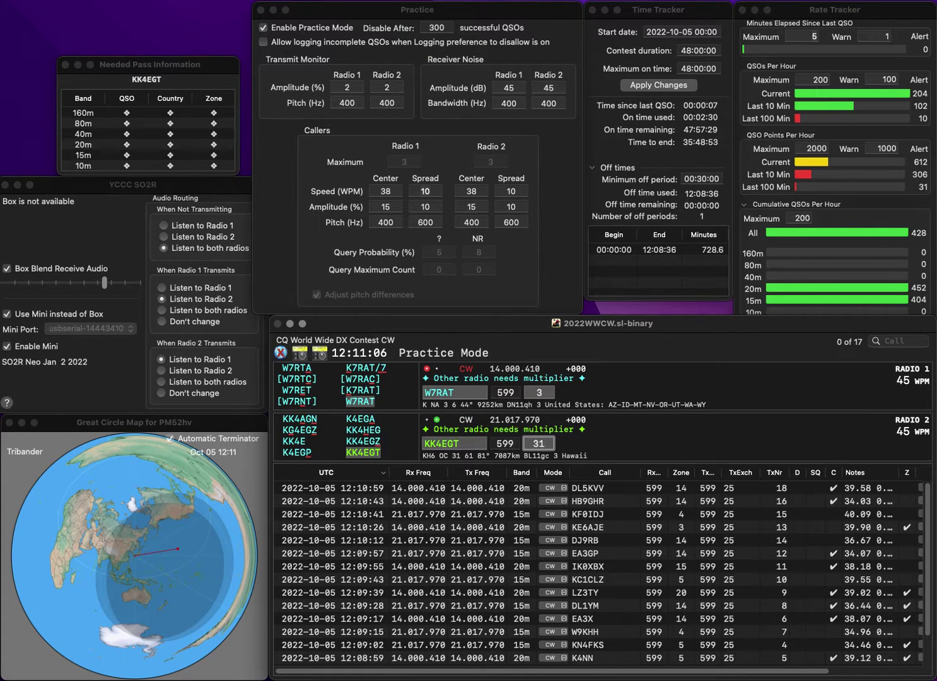
pyautogui.press('Return')
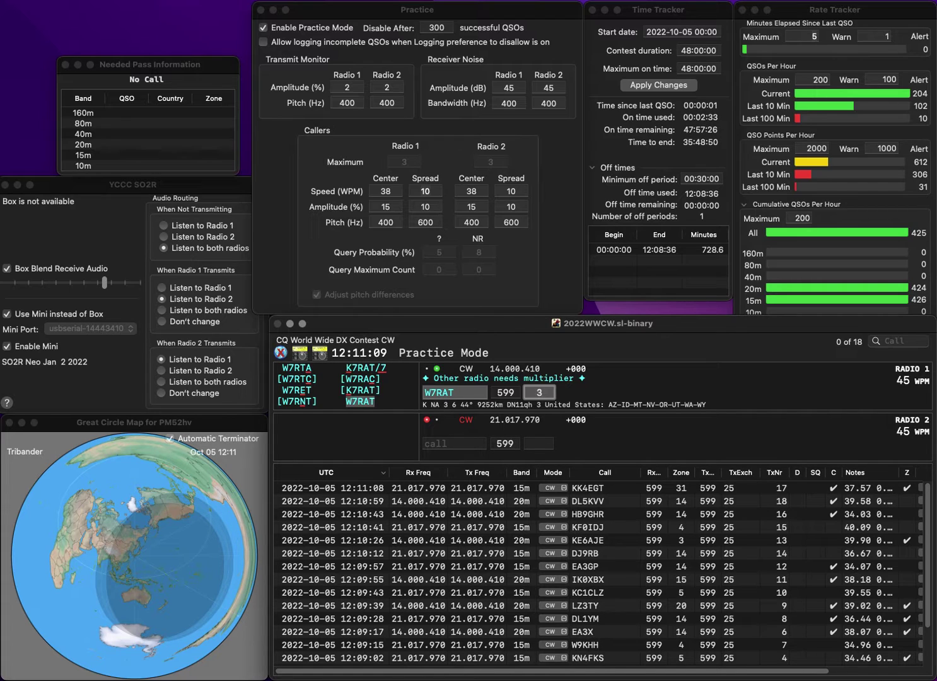
pyautogui.press('Return')
# Answer and log E70W with zone 15 on Radio 2 and RW4F with zone 16 on Radio 1.
pyautogui.write('E7')
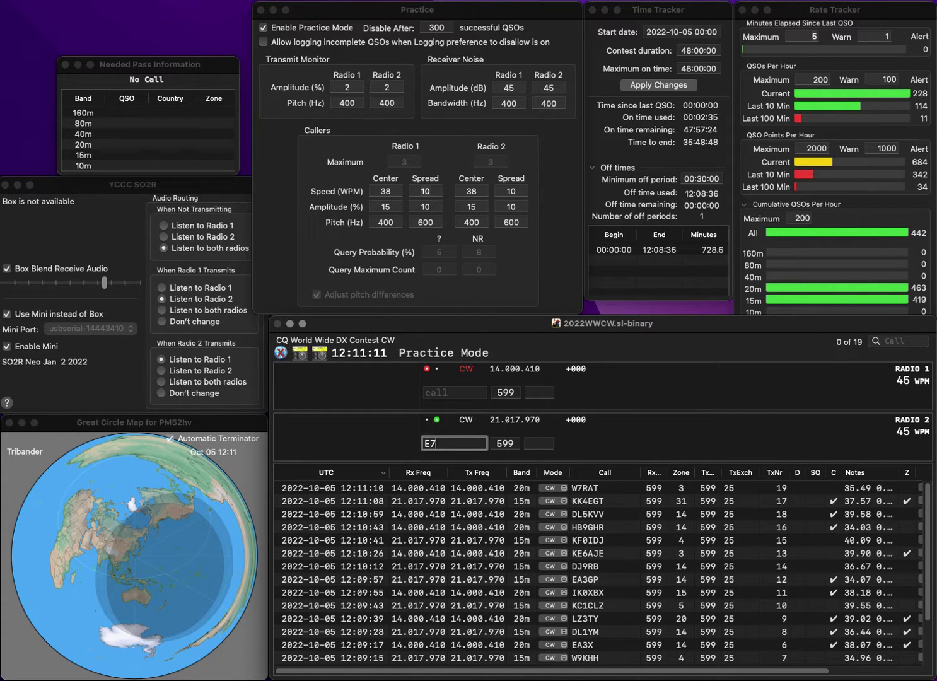
pyautogui.write('0W')
pyautogui.press('Return')
pyautogui.write('RW4F')
pyautogui.press('Return')
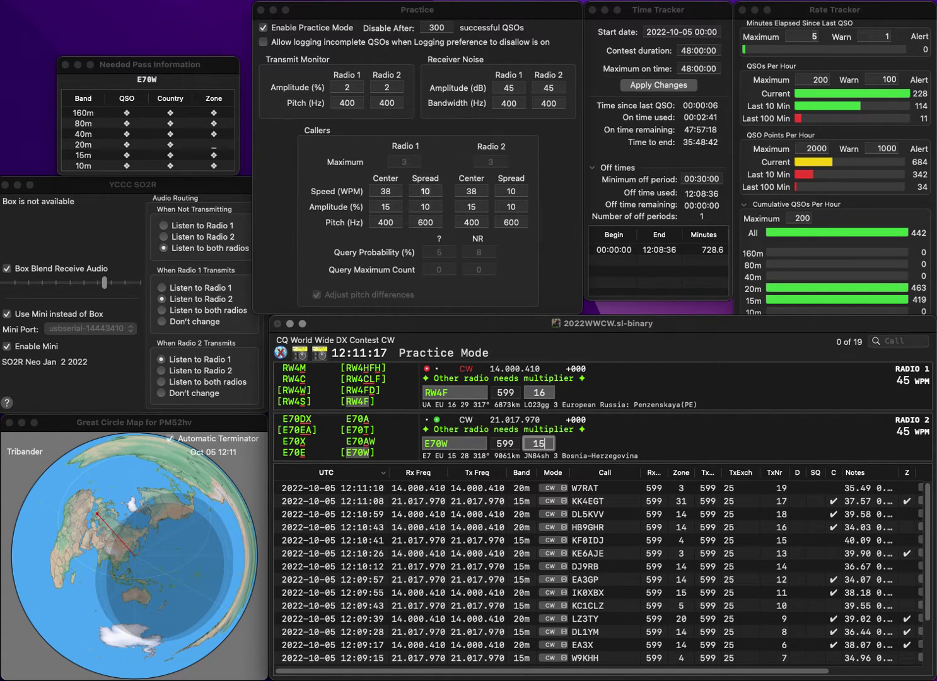
pyautogui.press('Return')
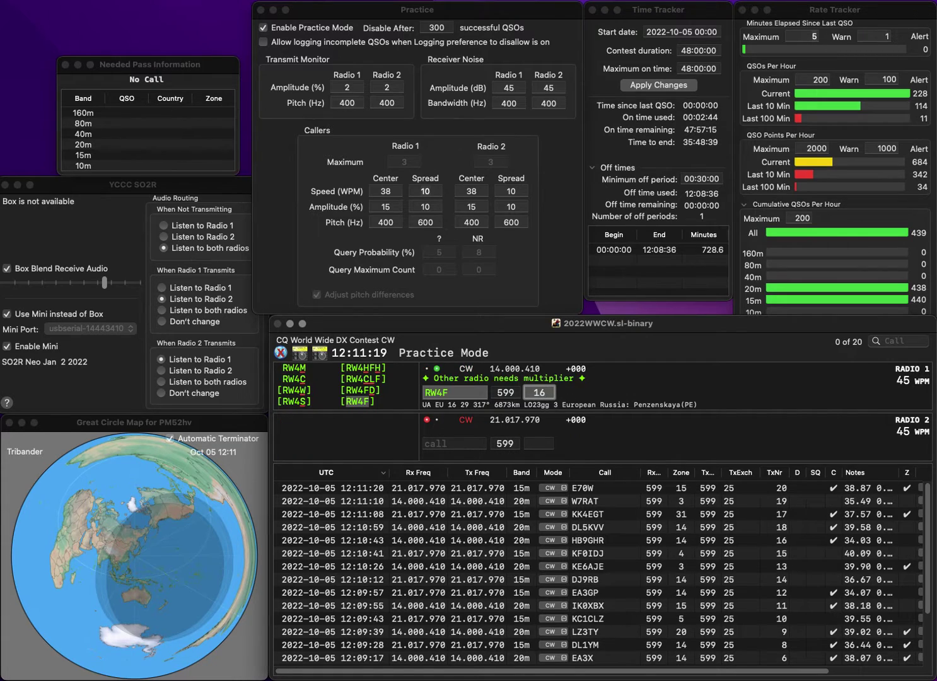
pyautogui.press('Return')
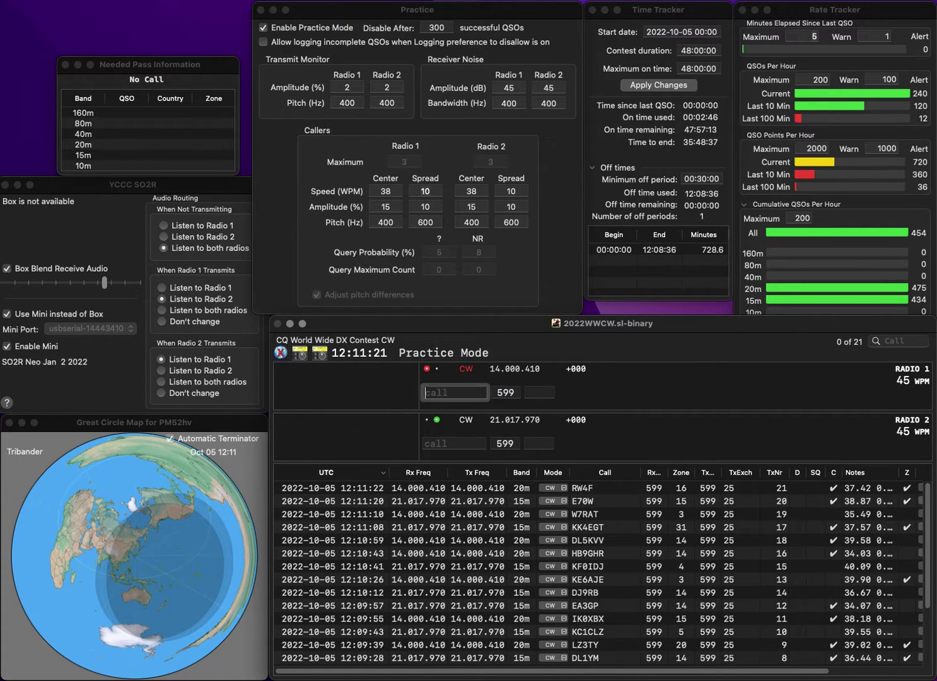
pyautogui.write('JJ5')
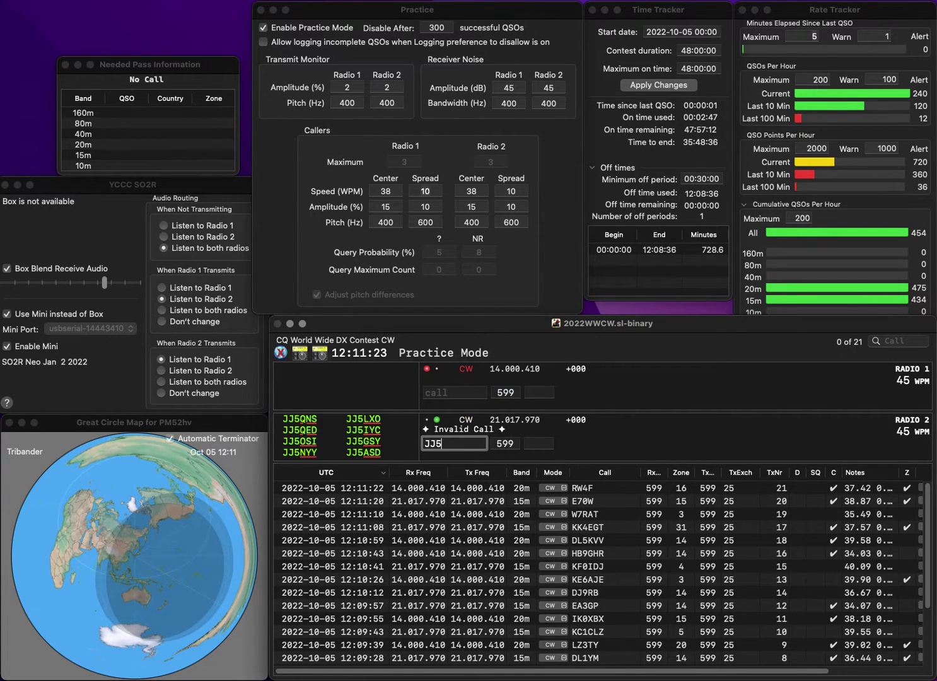
pyautogui.write('LXO')
pyautogui.press('Return')
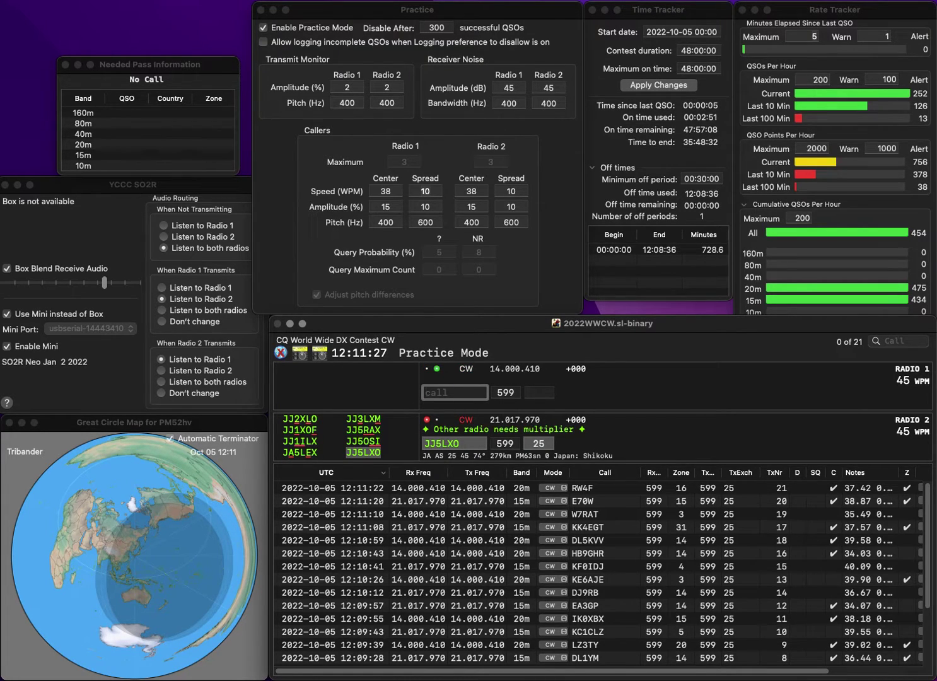
pyautogui.write('W3UR')
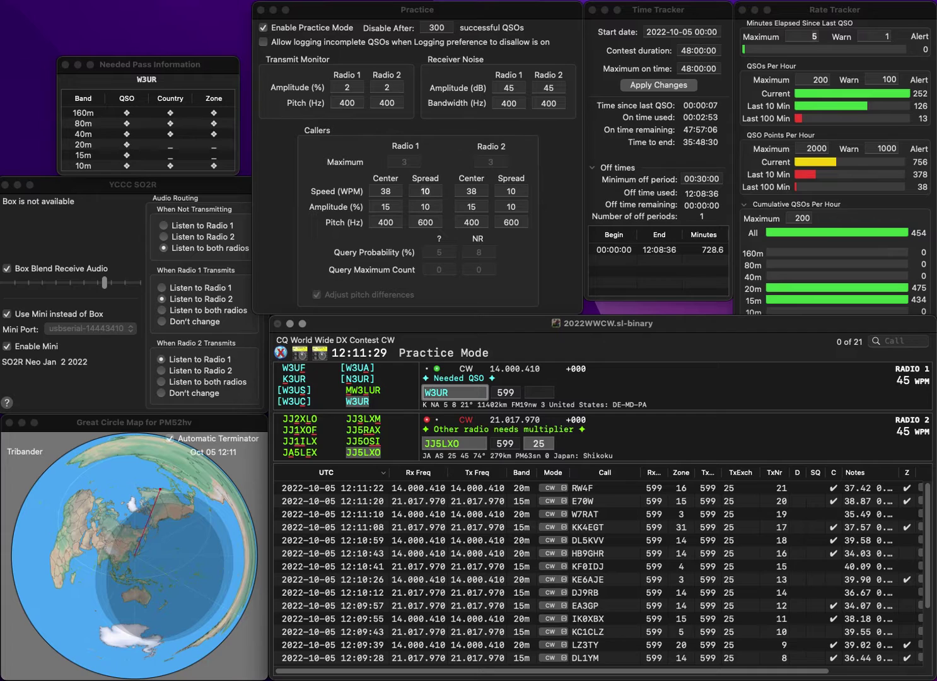
pyautogui.press('Return')
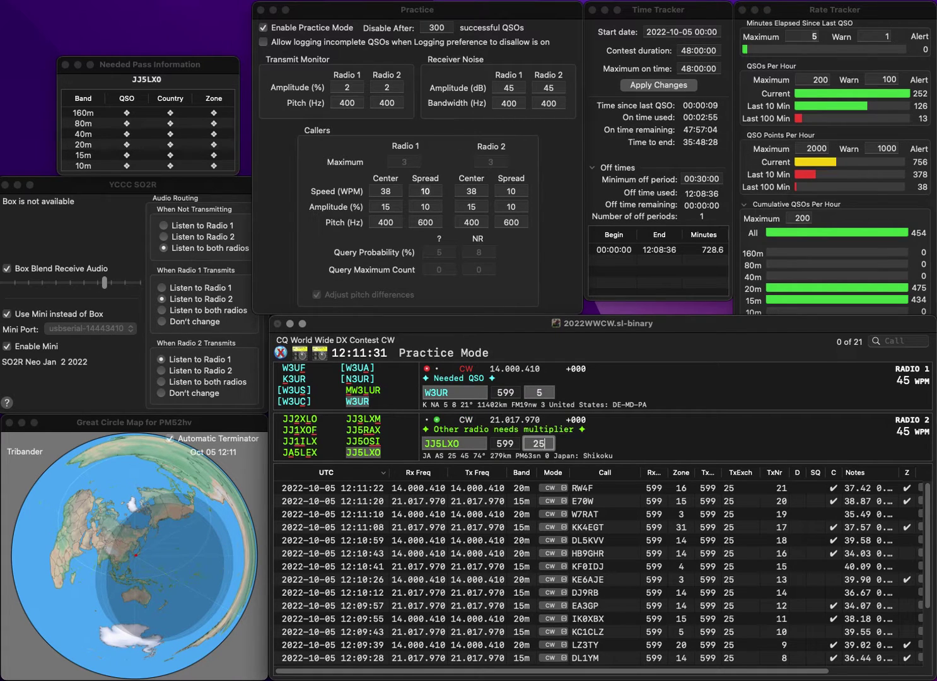
pyautogui.press('Return')
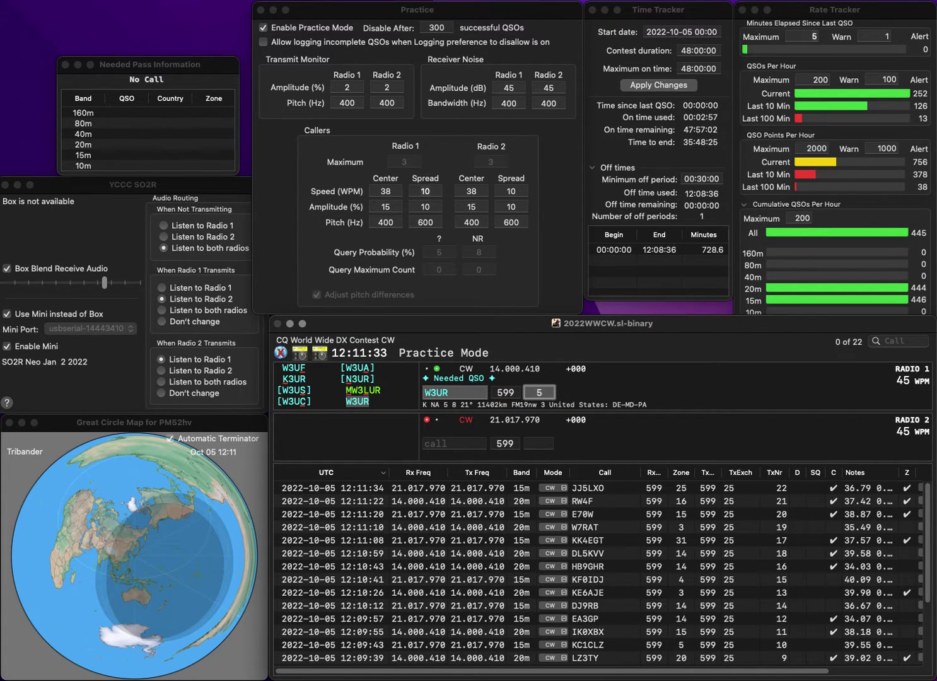
pyautogui.press('Return')
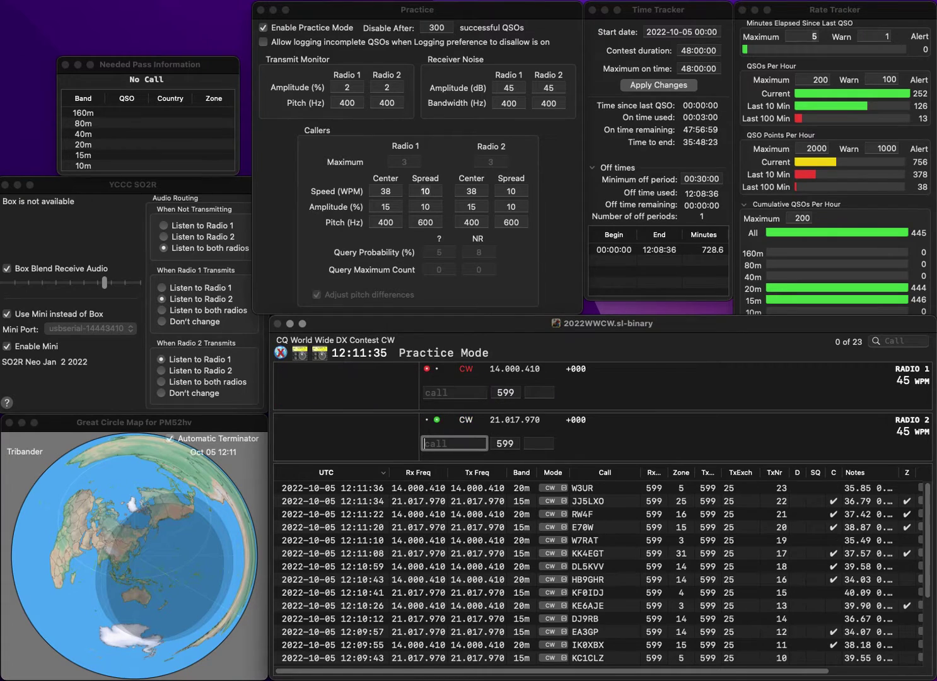
pyautogui.write('HK4CMB')
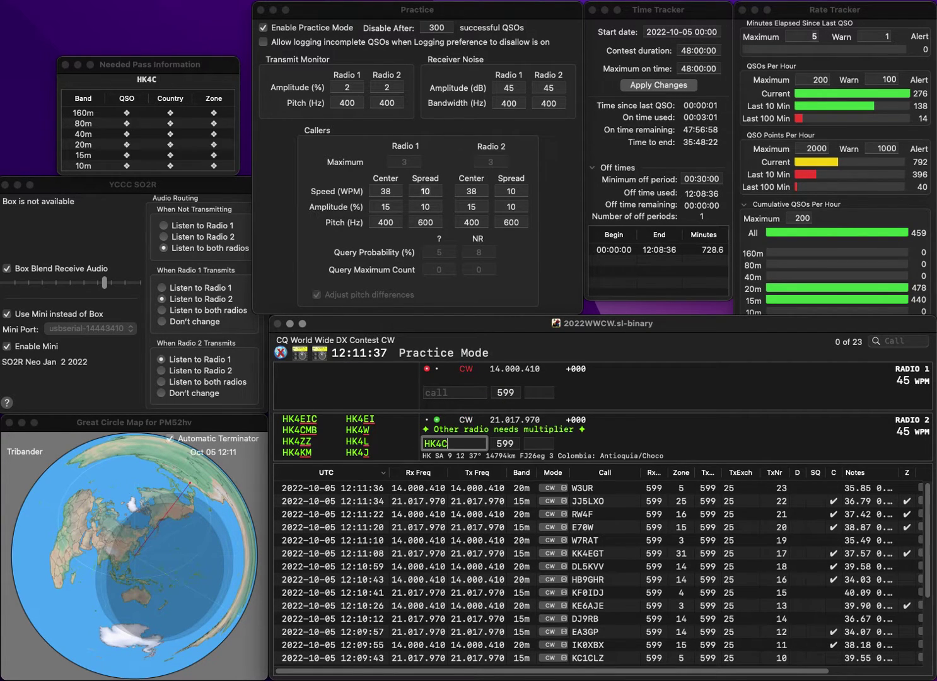
pyautogui.press('Return')
pyautogui.write('UA9')
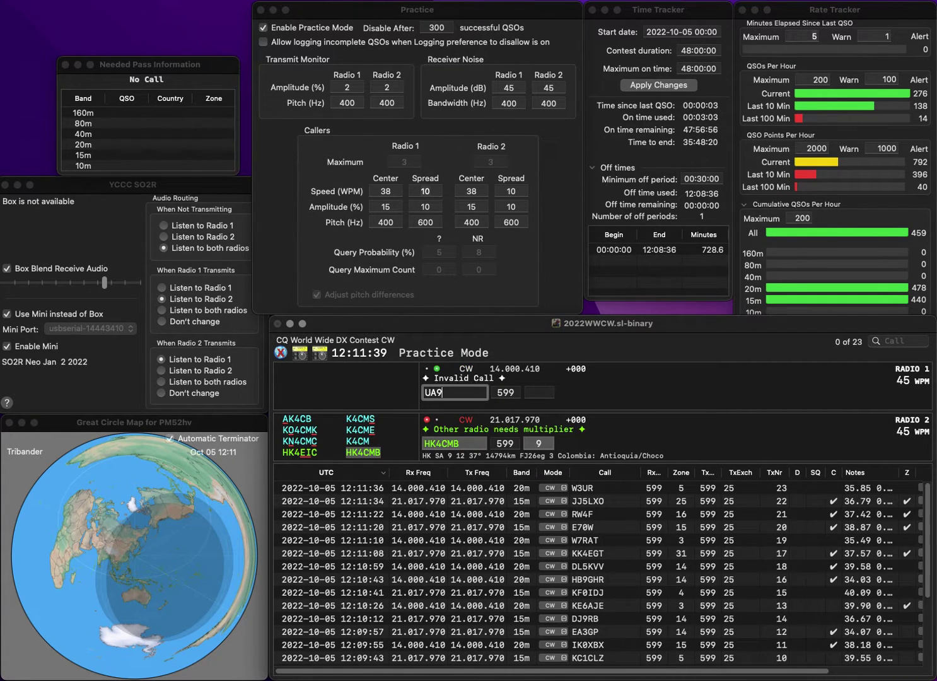
pyautogui.write('CVQ')
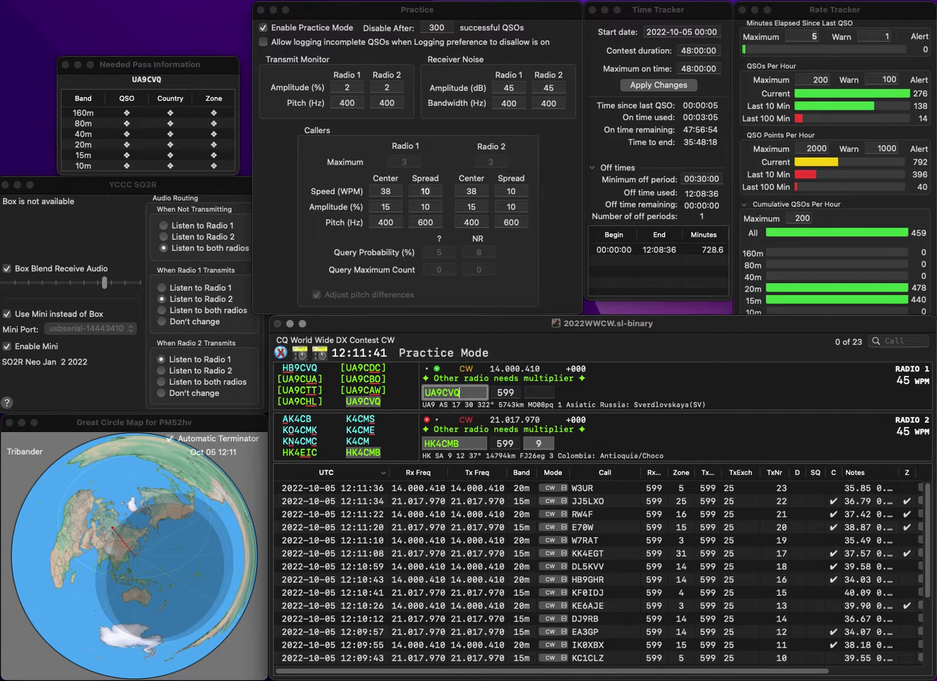
pyautogui.press('Return')
pyautogui.press('Return')
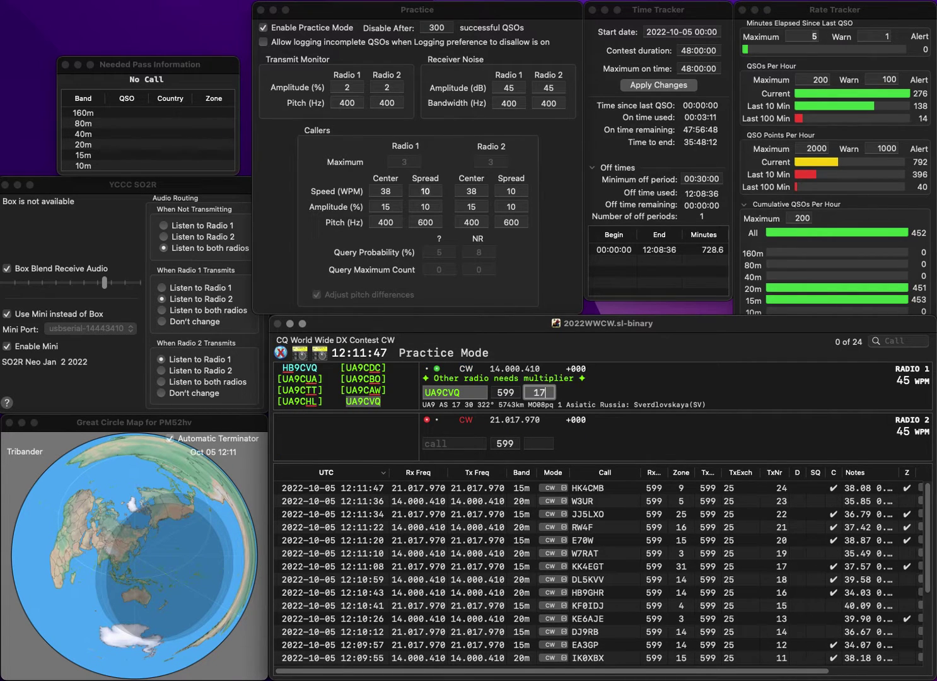
pyautogui.press('Return')
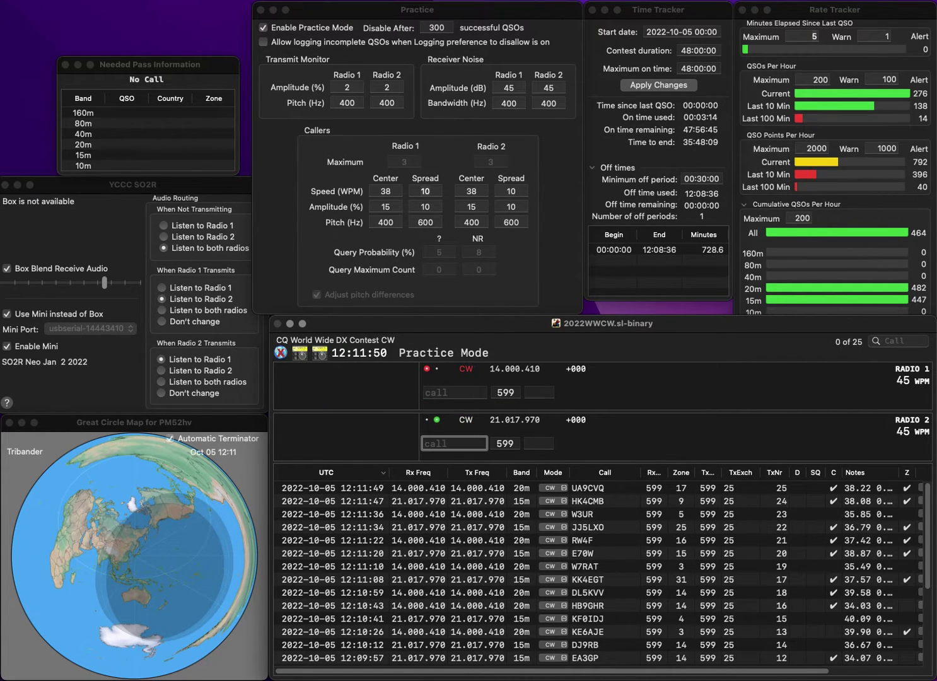
# Answer and log 2E0BVP with zone 14 on Radio 2 and YB1BIQ with zone 28 on Radio 1.
pyautogui.write('0BVP')
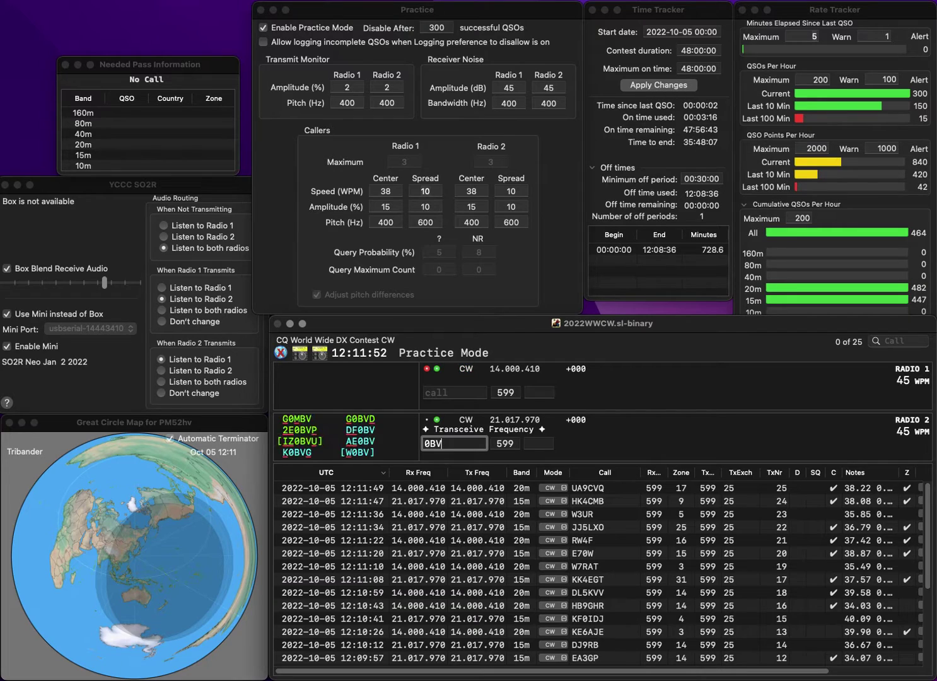
pyautogui.write('E')
pyautogui.press('Return')
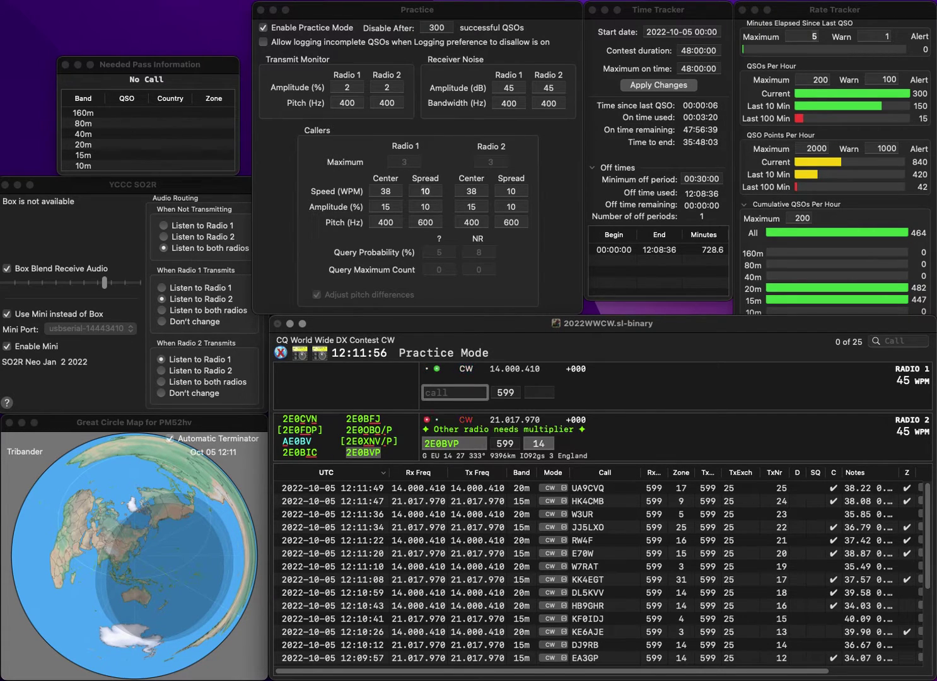
pyautogui.write('B1BSQ')
pyautogui.write('Y')
pyautogui.press('BackSpace')
pyautogui.write('I')
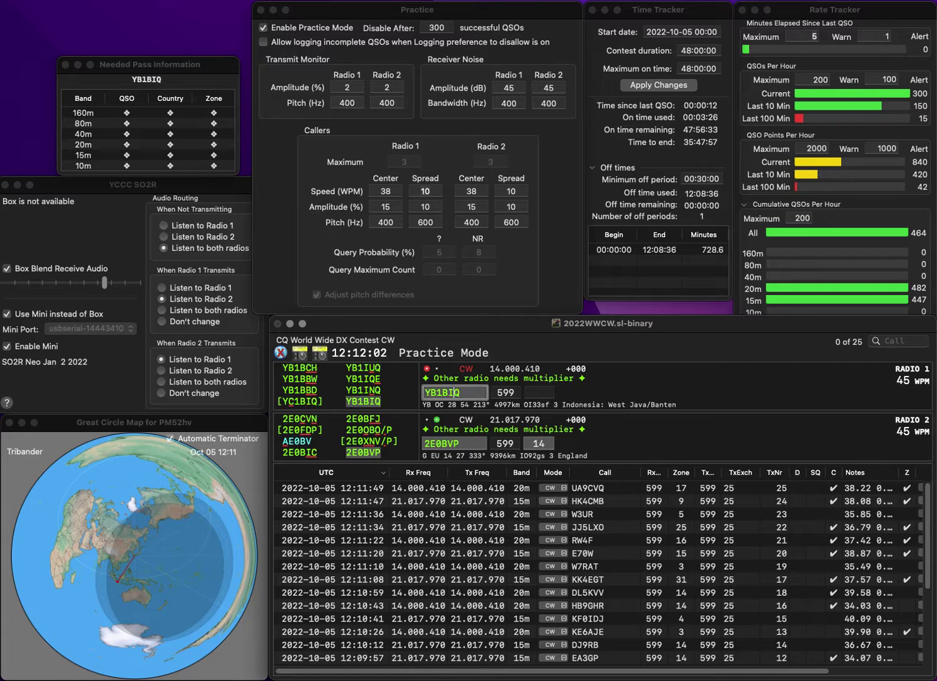
pyautogui.press('Tab')
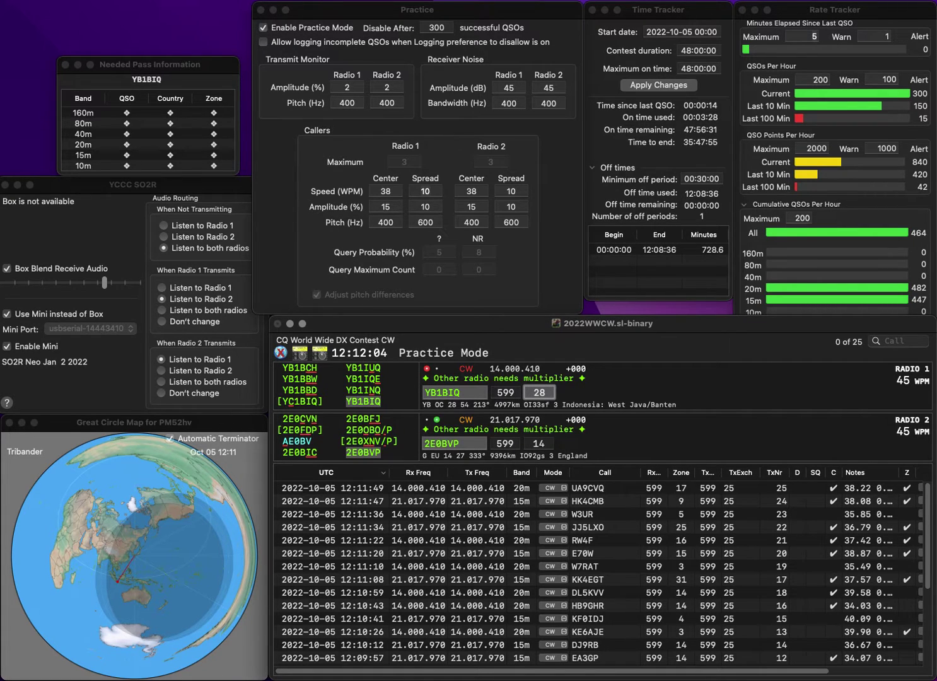
pyautogui.press('Return')
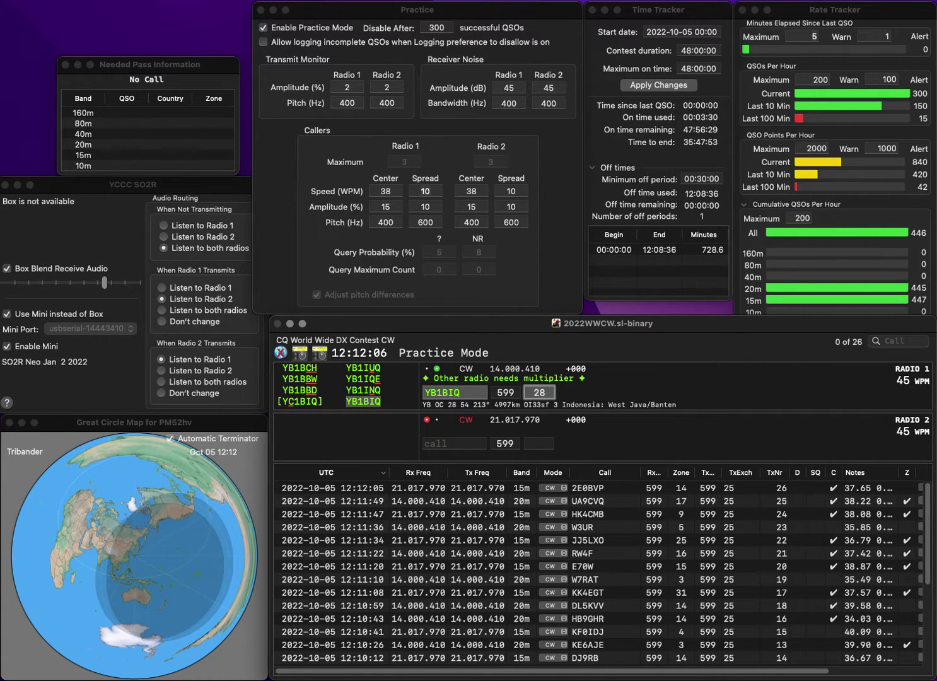
pyautogui.press('Return')
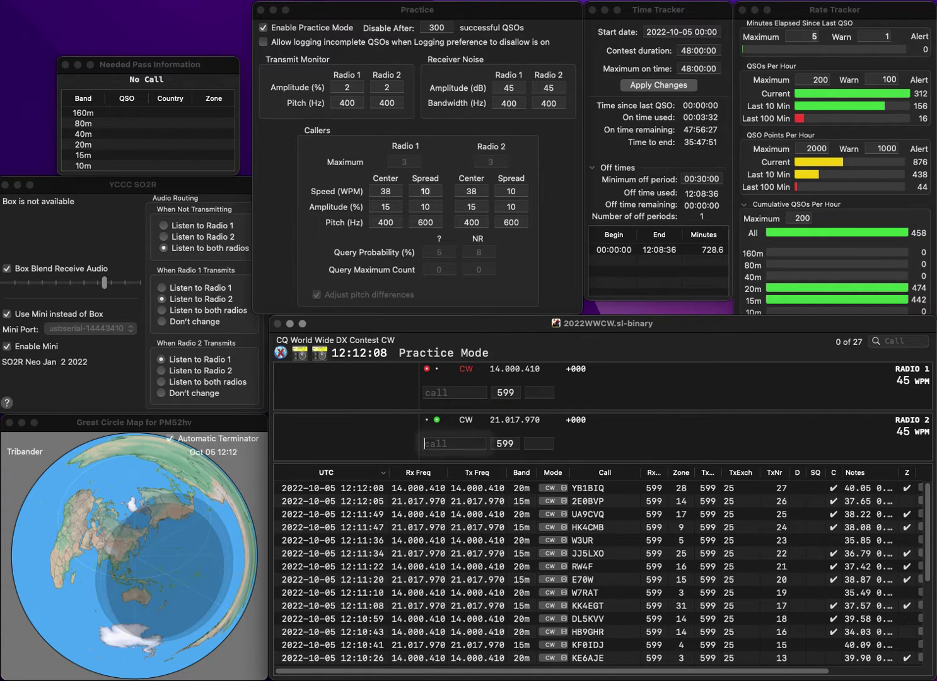
pyautogui.write('LA8C')
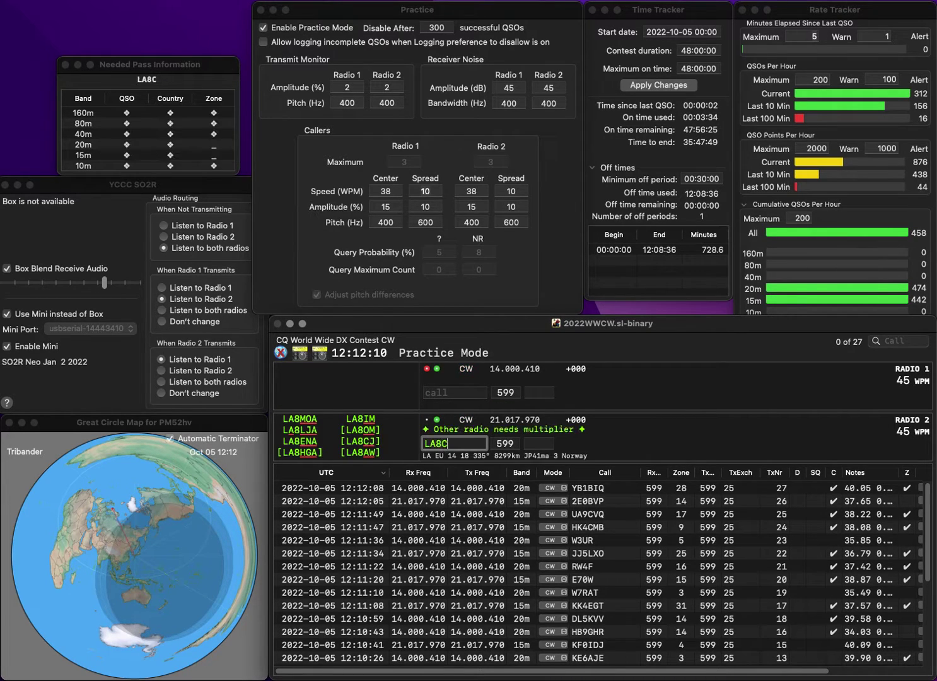
pyautogui.write('J')
pyautogui.press('Return')
pyautogui.write('JHQ')
pyautogui.press('Left')
pyautogui.press('Left')
pyautogui.press('Left')
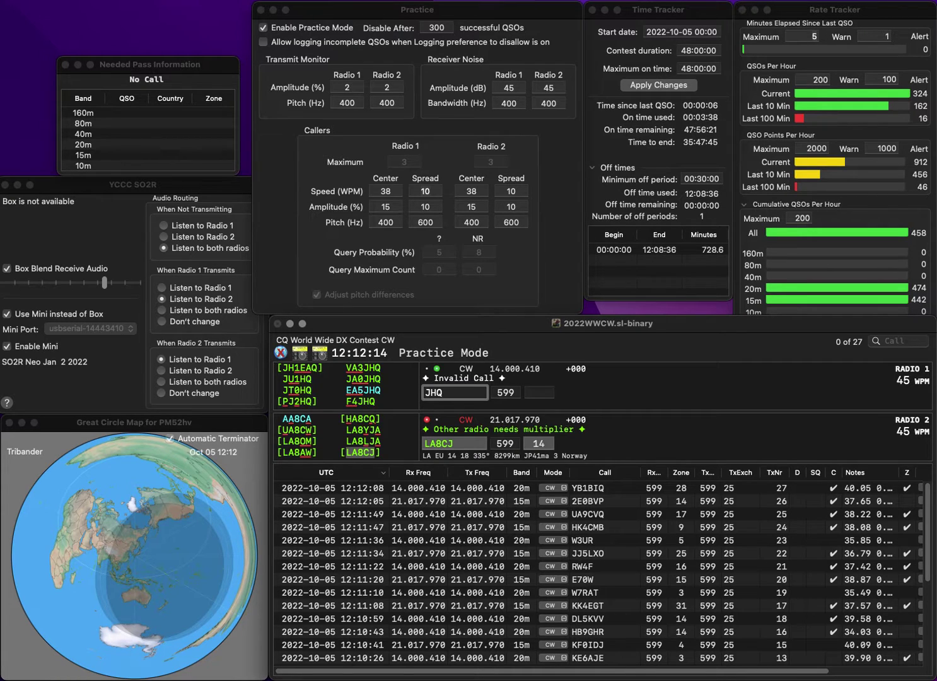
pyautogui.write('F4')
pyautogui.press('Return')
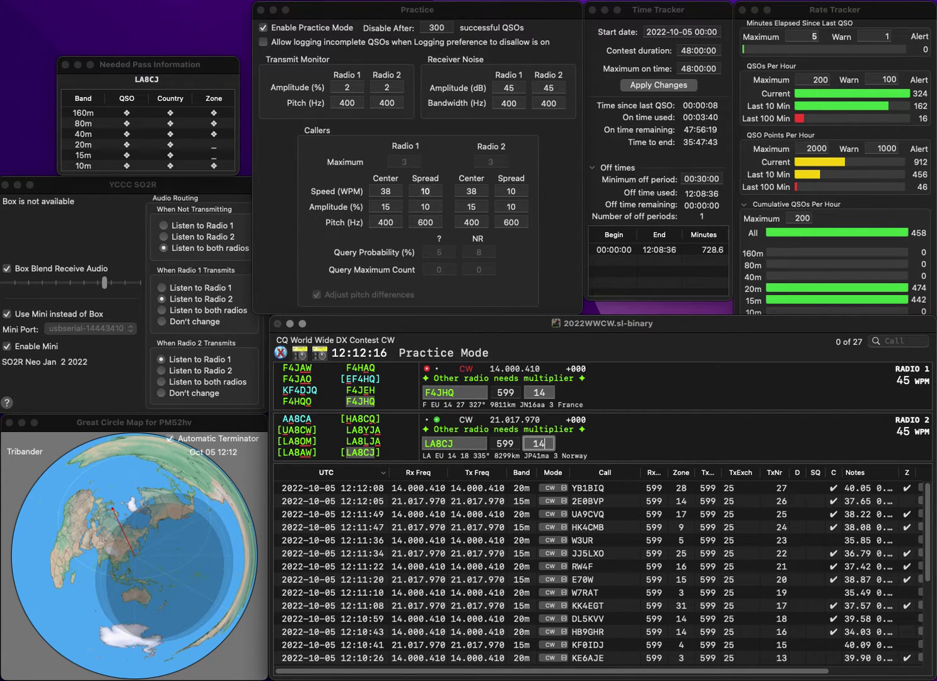
pyautogui.press('Return')
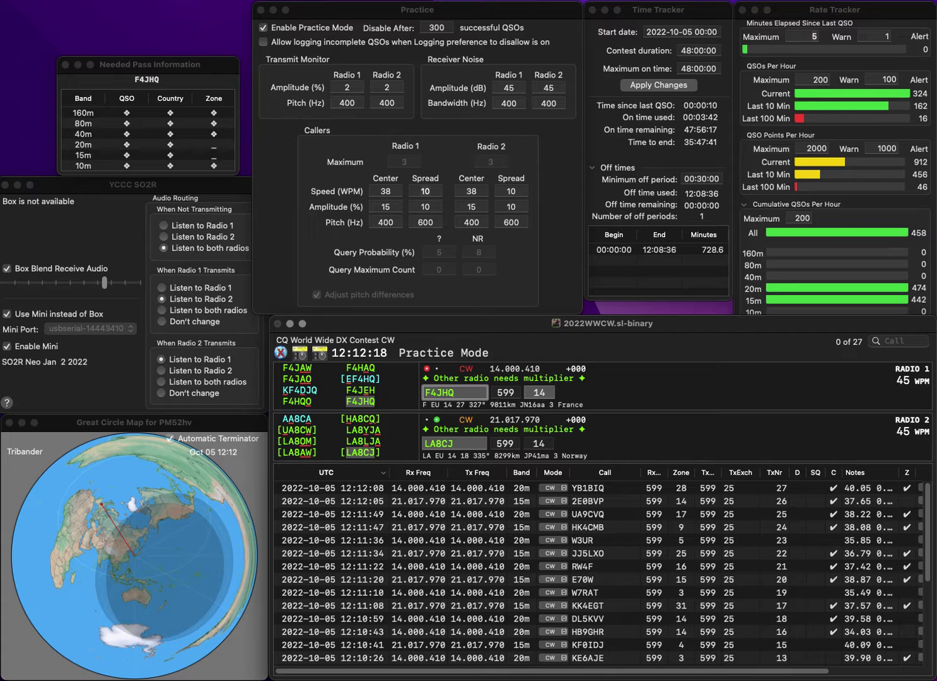
pyautogui.press('space')
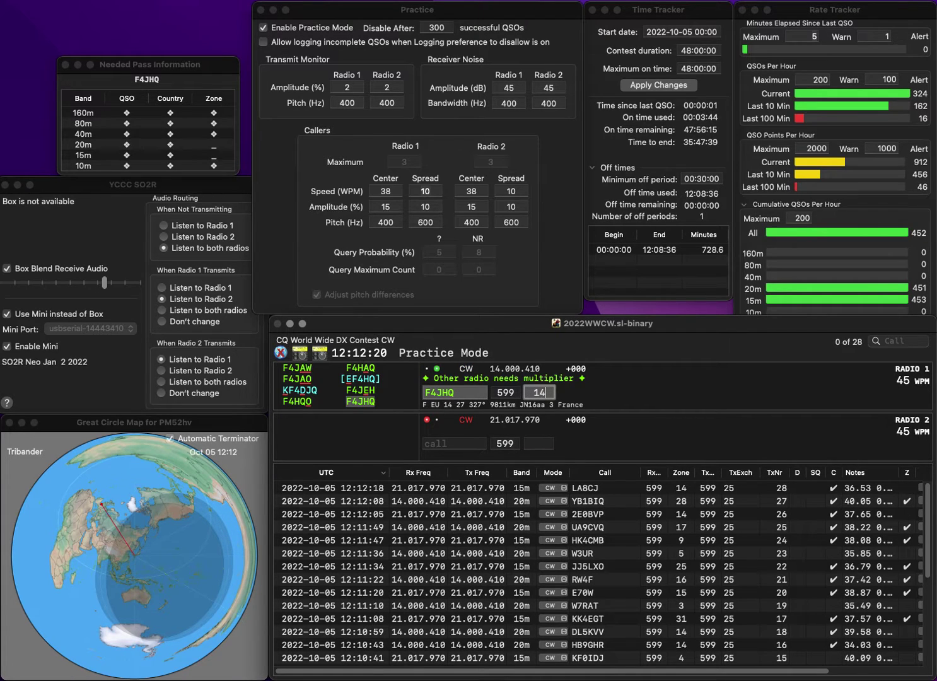
pyautogui.press('Return')
pyautogui.write('K6UF')
pyautogui.press('BackSpace')
pyautogui.press('BackSpace')
pyautogui.press('BackSpace')
pyautogui.write('B9')
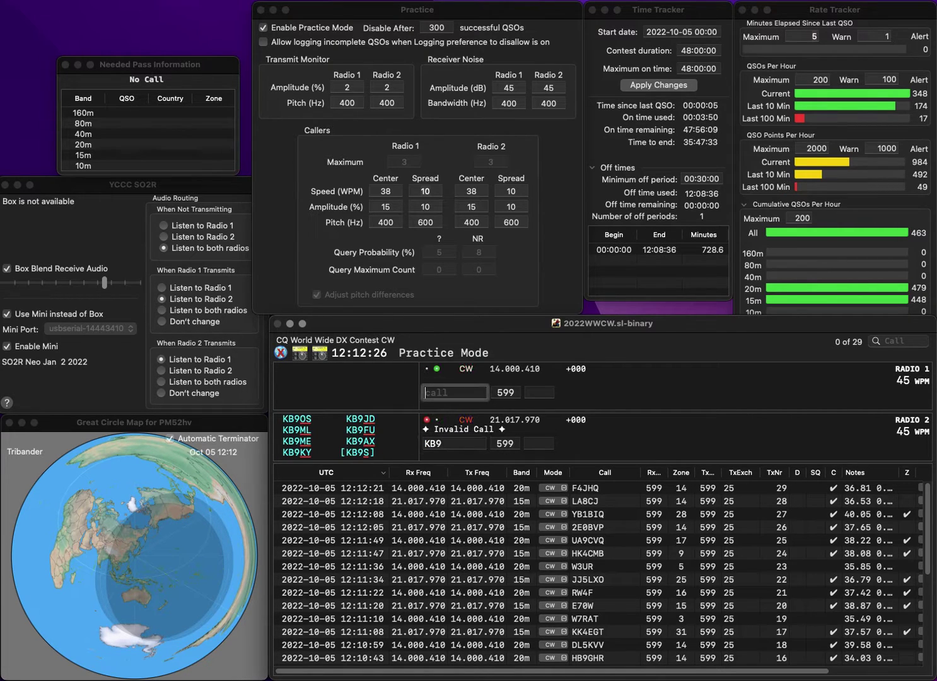
pyautogui.write('YC7CAY')
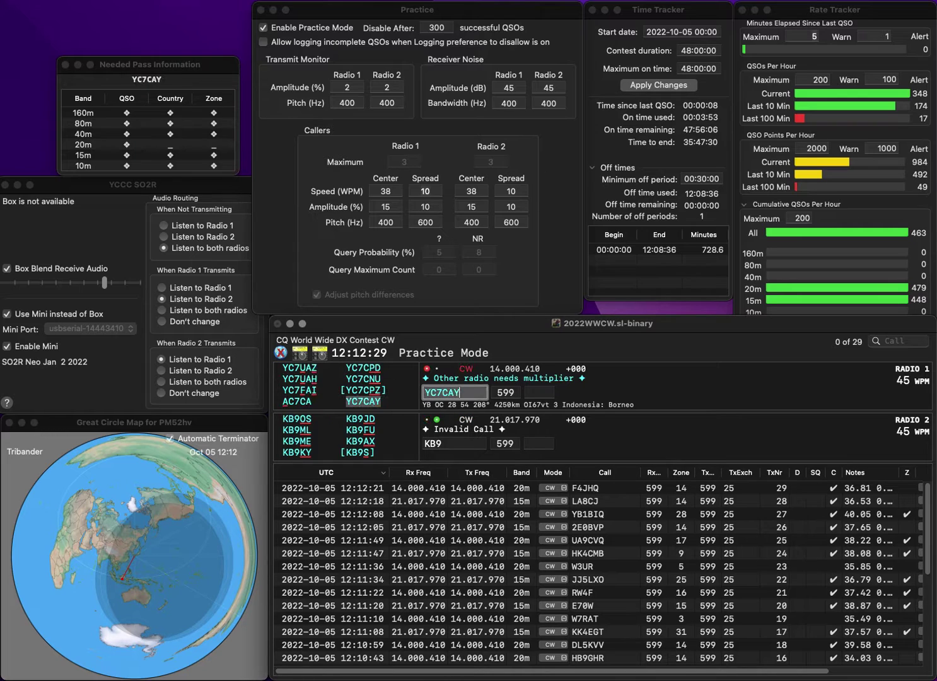
pyautogui.press('Return')
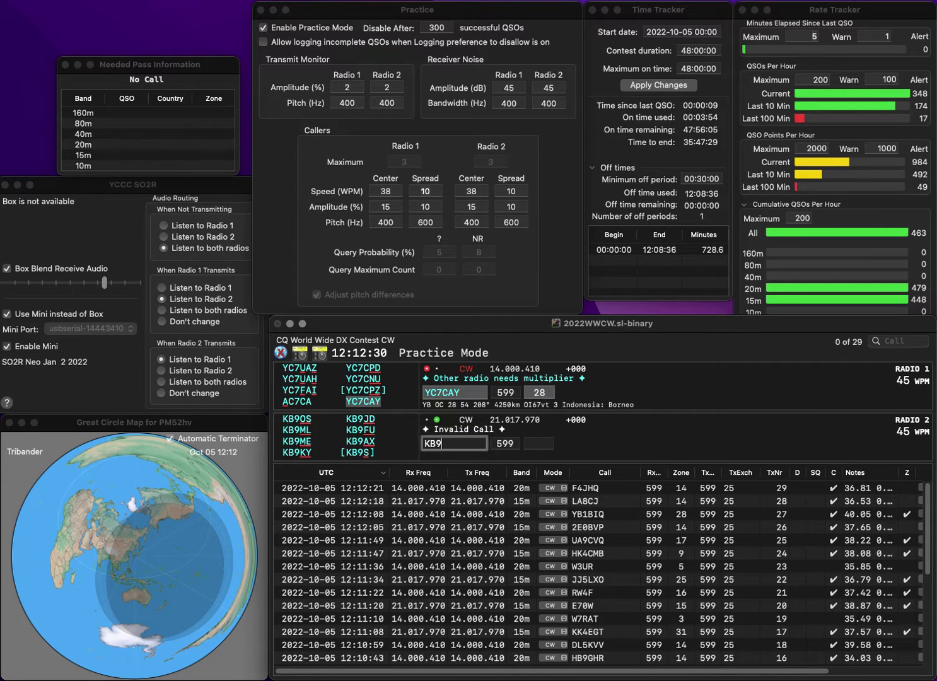
# Correct the Radio 2 call to KB0USA, answer it, and log YC7CAY with zone 28 and KB0USA with zone 4.
pyautogui.press('BackSpace')
pyautogui.write('0USA')
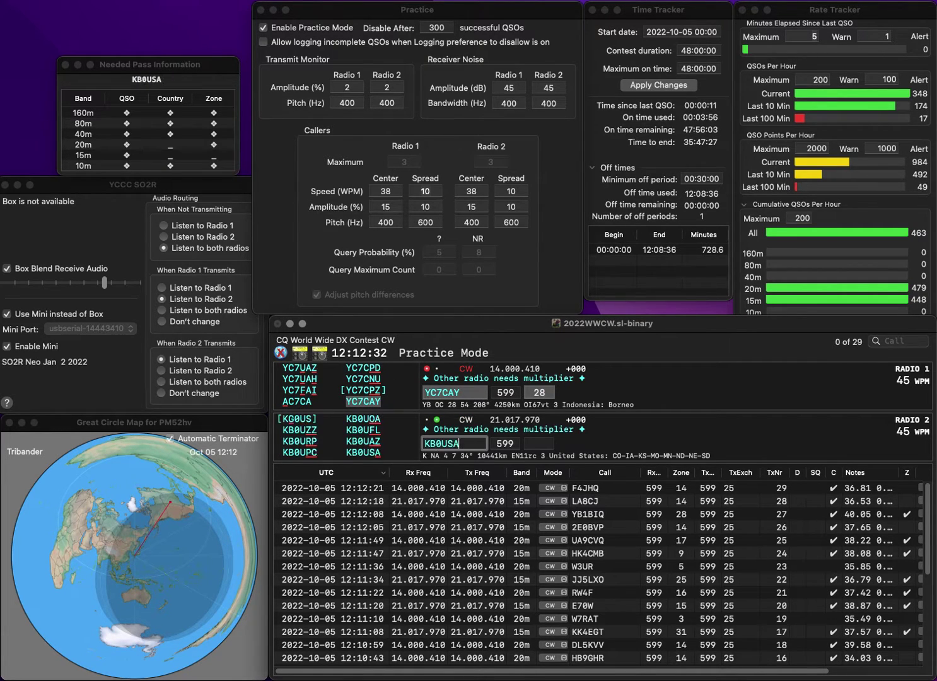
pyautogui.press('Return')
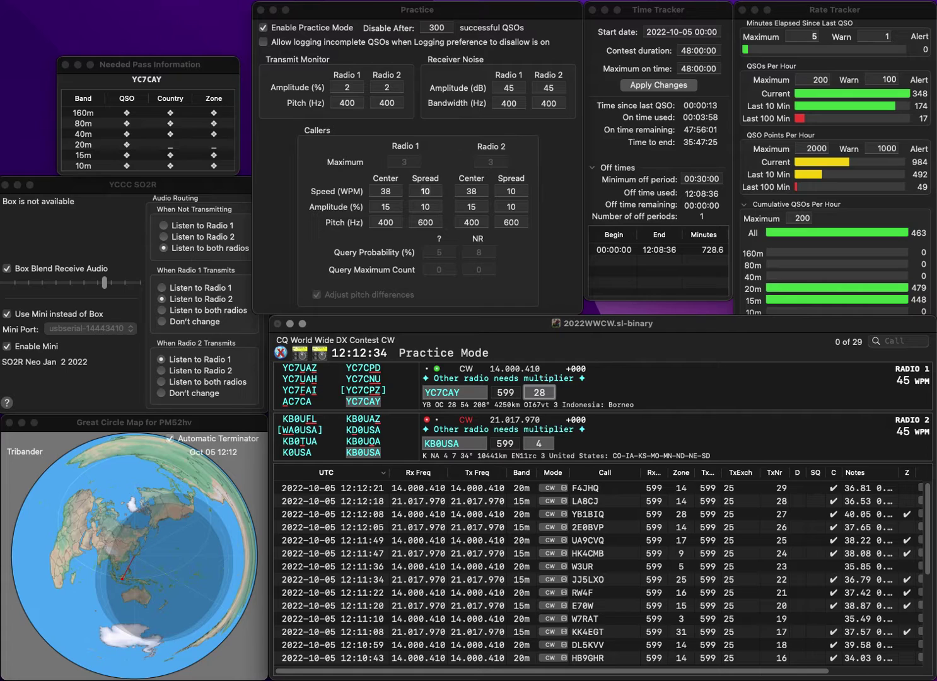
pyautogui.press('Return')
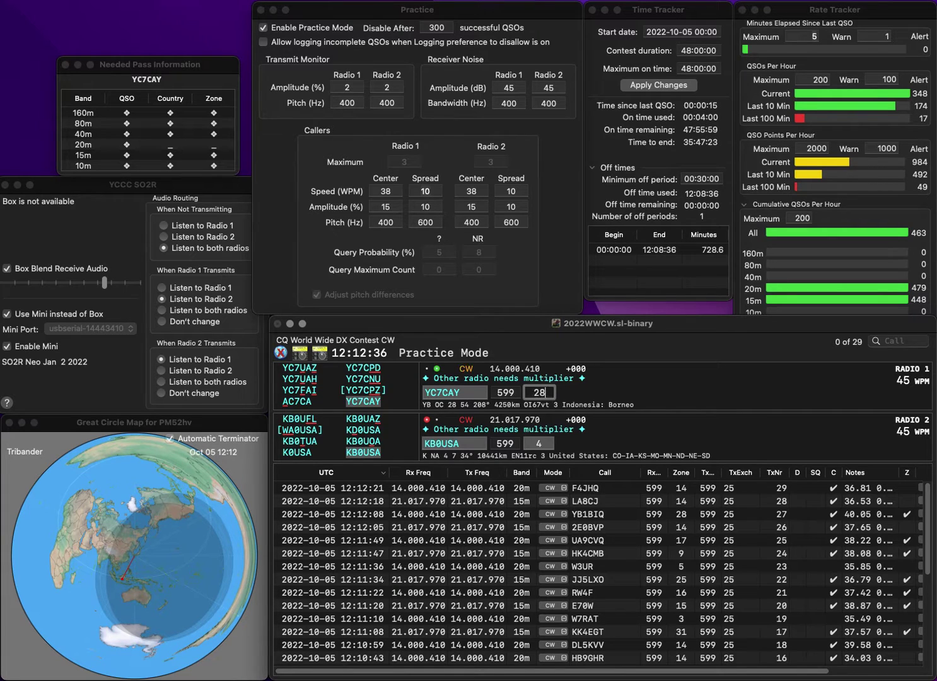
pyautogui.press('space')
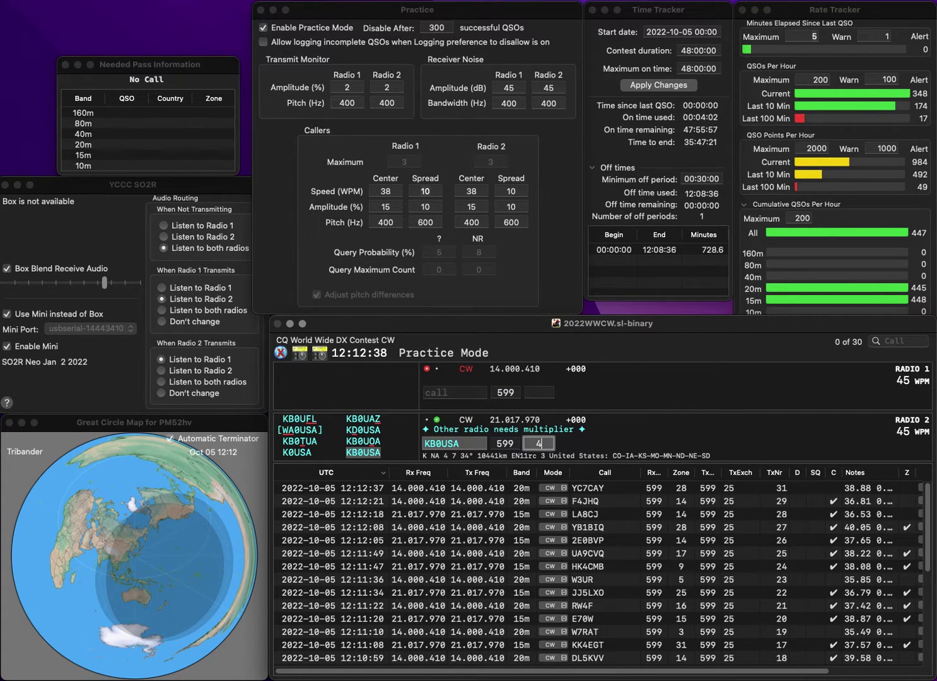
pyautogui.press('Return')
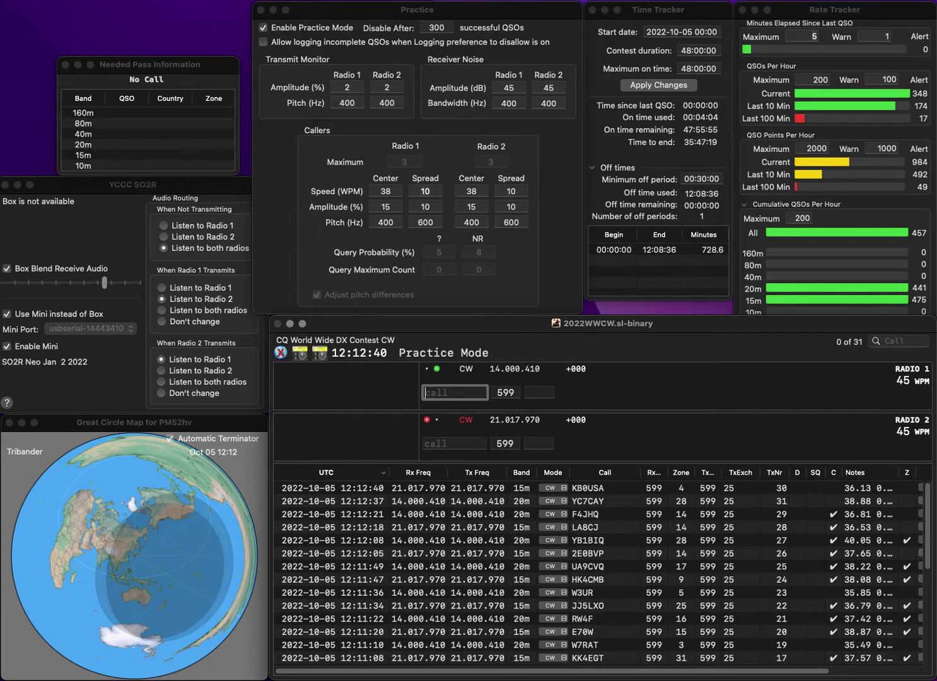
pyautogui.write('W8AZA')
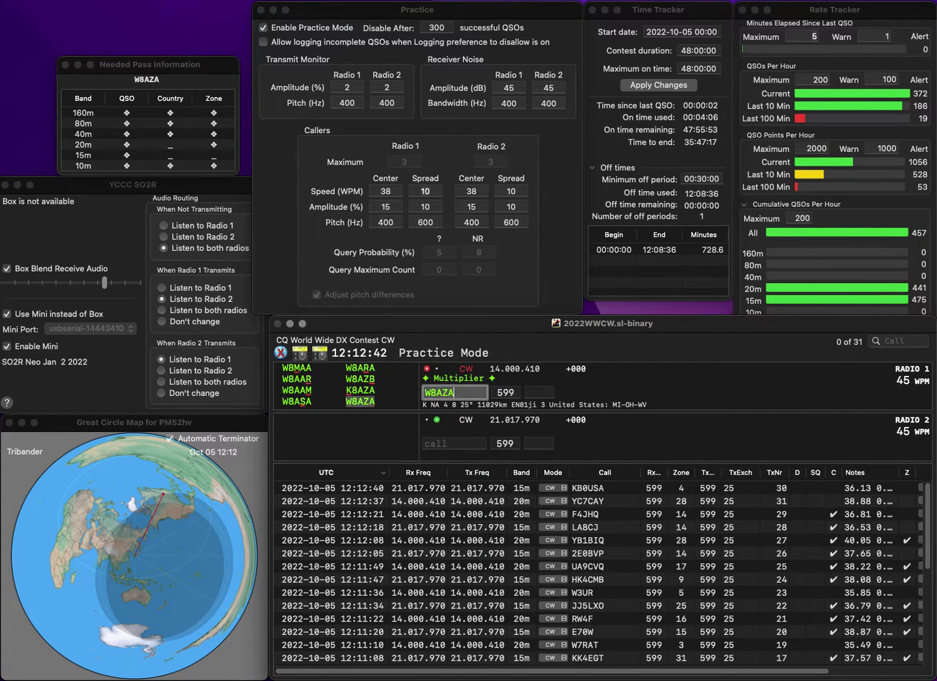
pyautogui.press('Return')
pyautogui.write('M6UEA')
pyautogui.press('Home')
pyautogui.write('D')
pyautogui.press('Return')
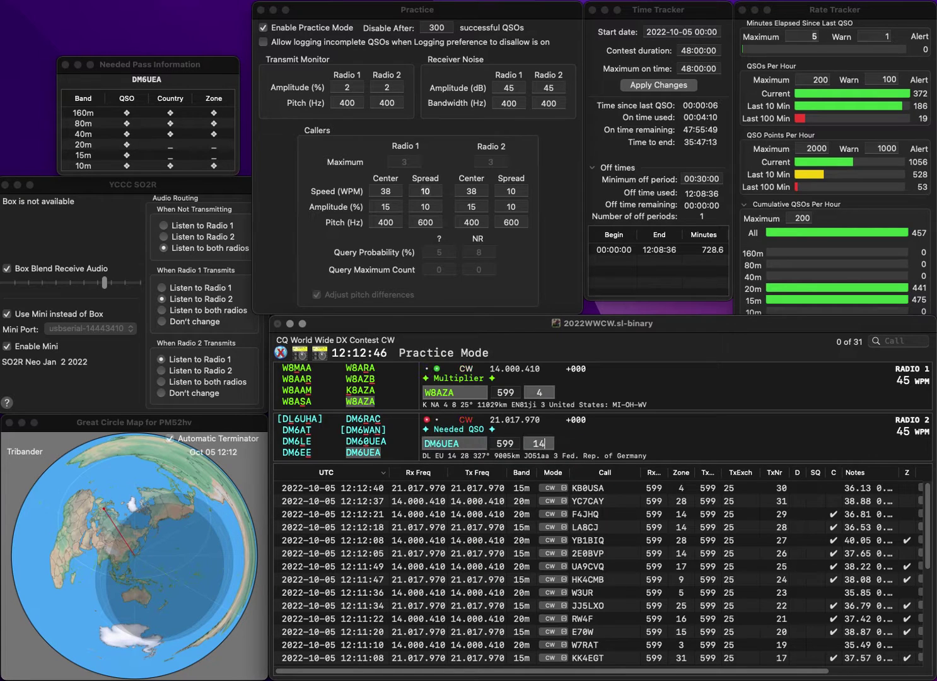
pyautogui.press('Return')
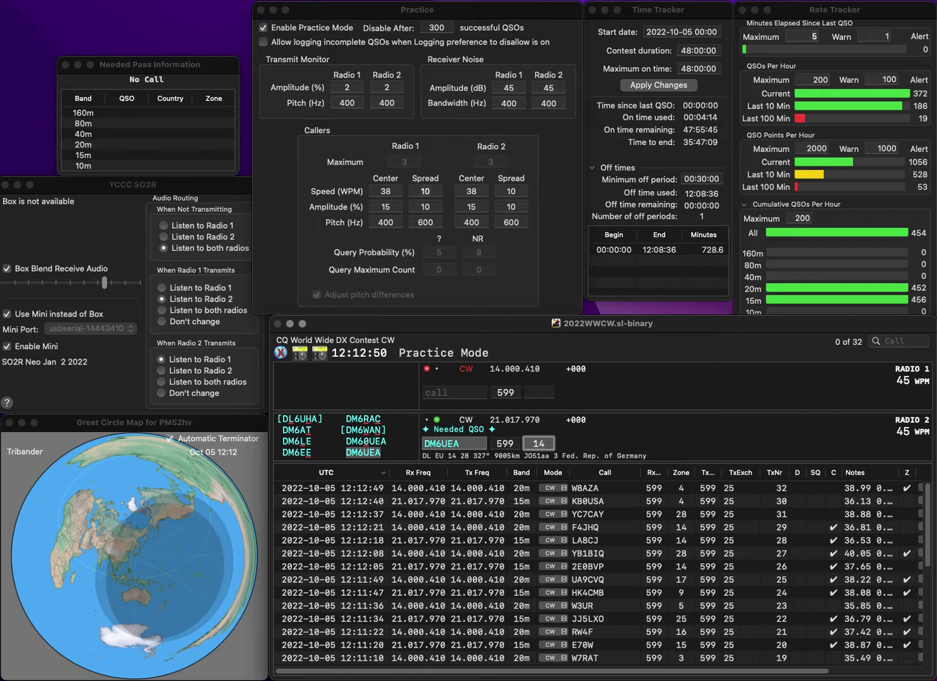
pyautogui.press('Return')
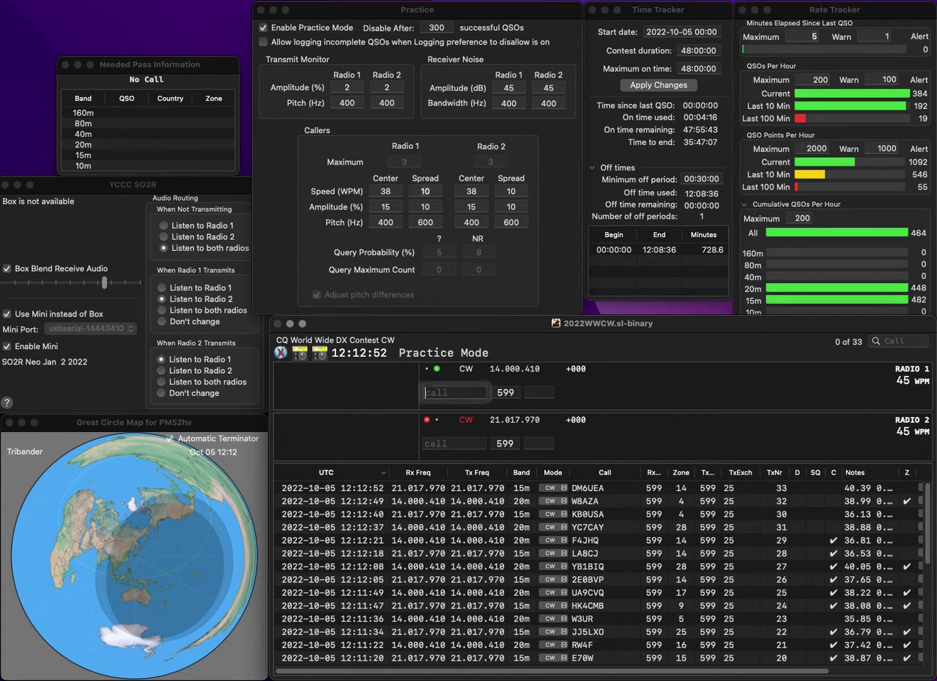
pyautogui.write('PY3CEN')
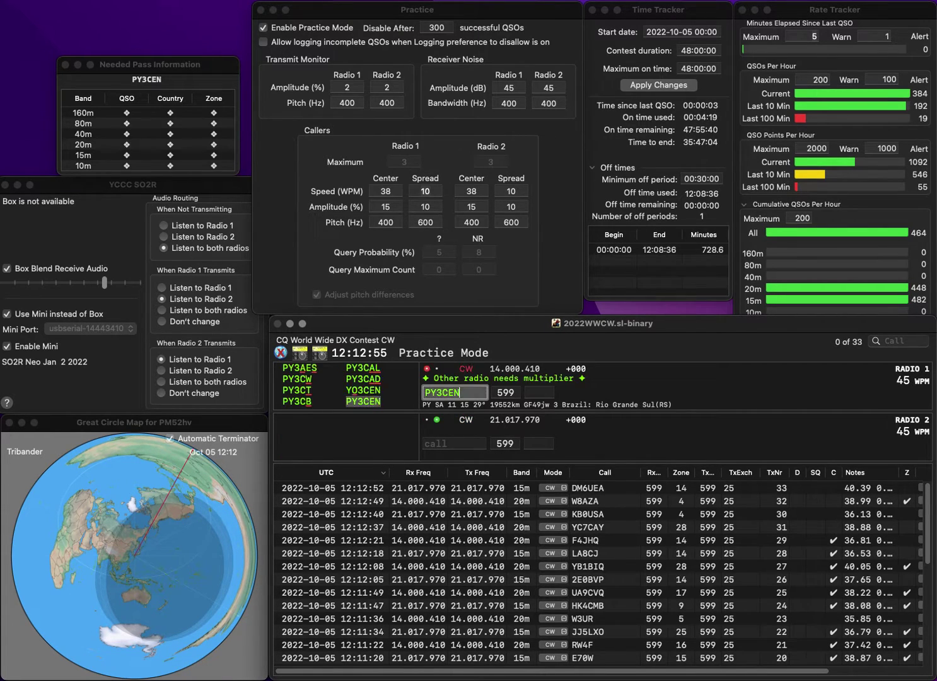
pyautogui.press('Return')
pyautogui.write('5NPM')
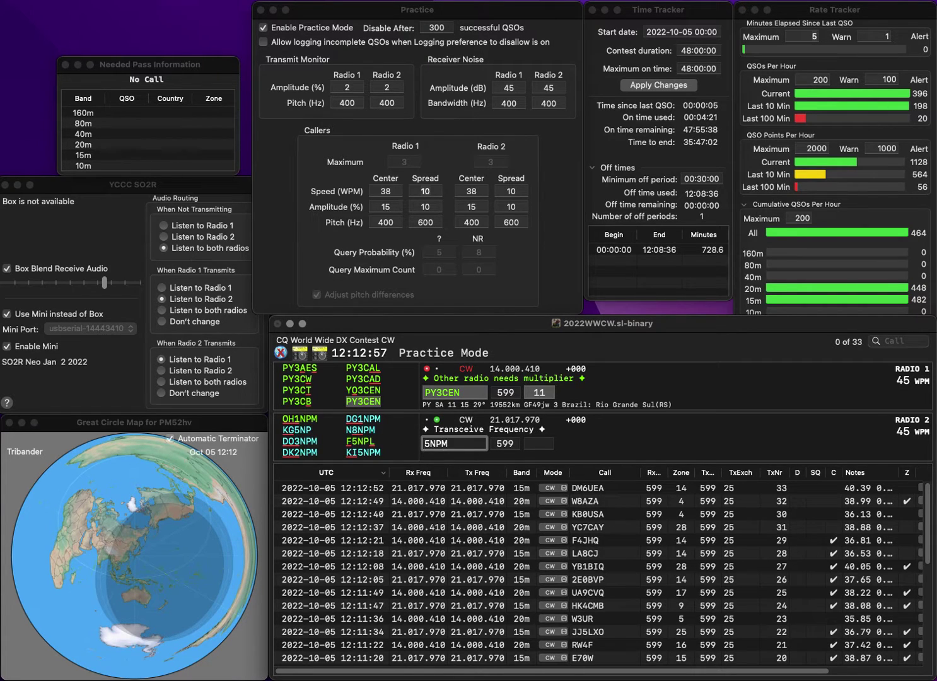
pyautogui.press('Home')
pyautogui.write('KI')
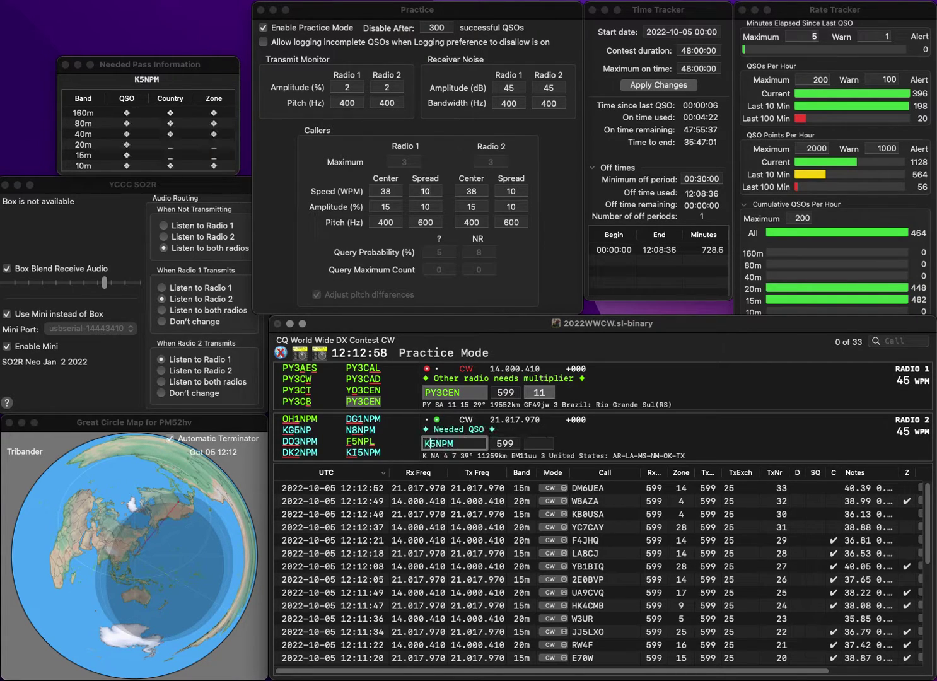
pyautogui.press('Return')
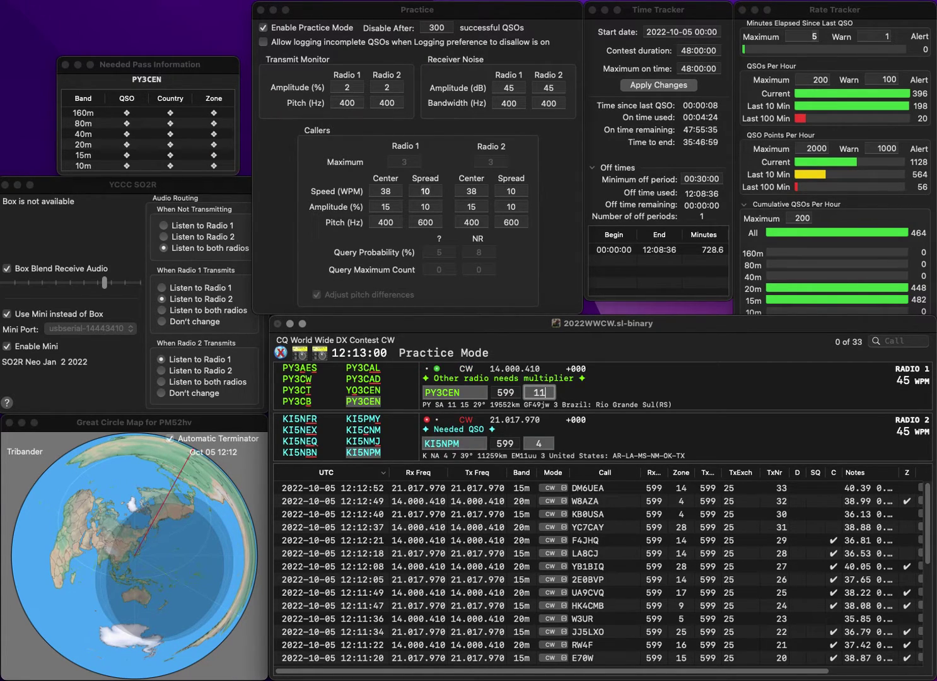
pyautogui.press('Return')
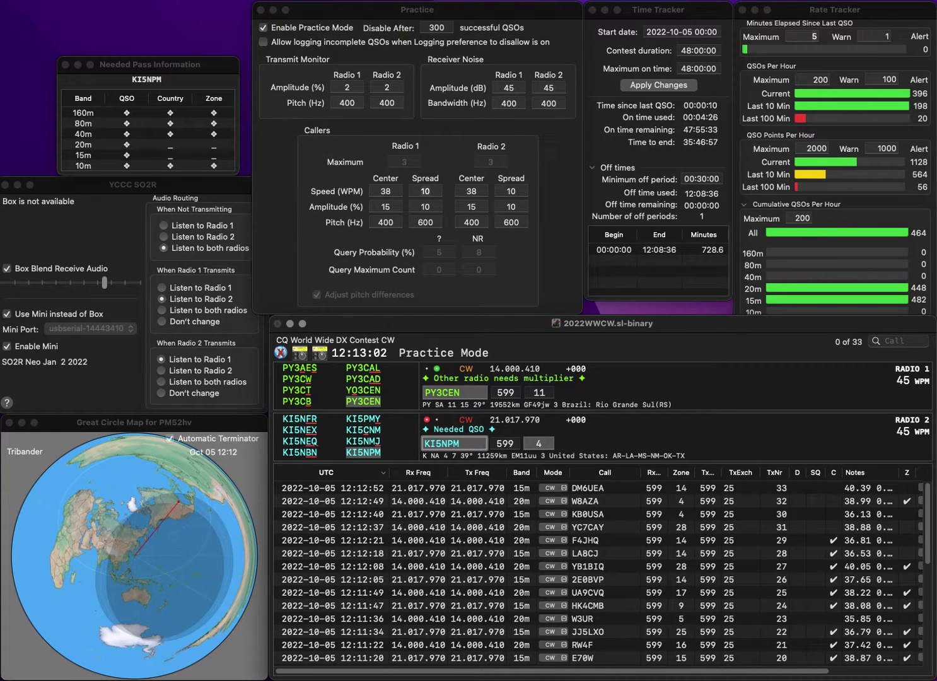
pyautogui.press('Return')
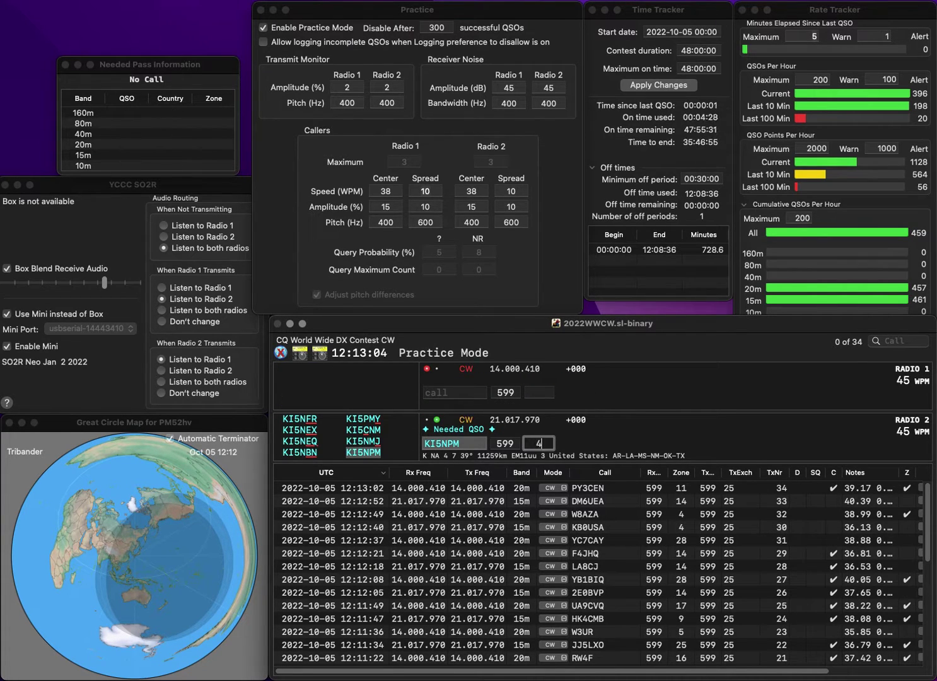
# Answer and log W1XV with zone 5 on Radio 1 and IK0FMB with zone 15 on Radio 2.
pyautogui.write('W1XV')
pyautogui.press('Return')
pyautogui.write('IK0FM')
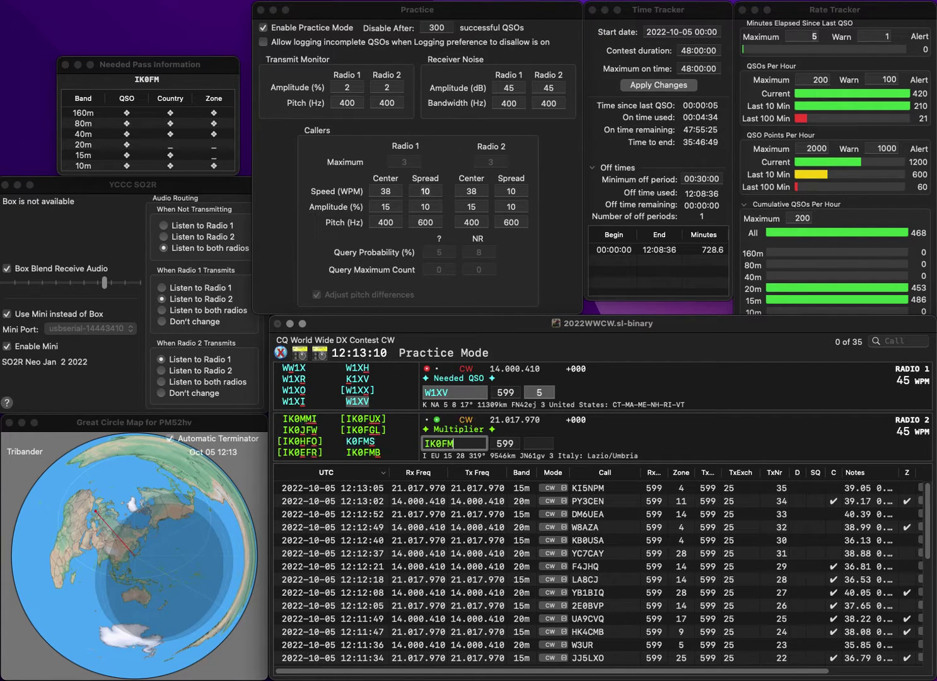
pyautogui.write('B')
pyautogui.press('Return')
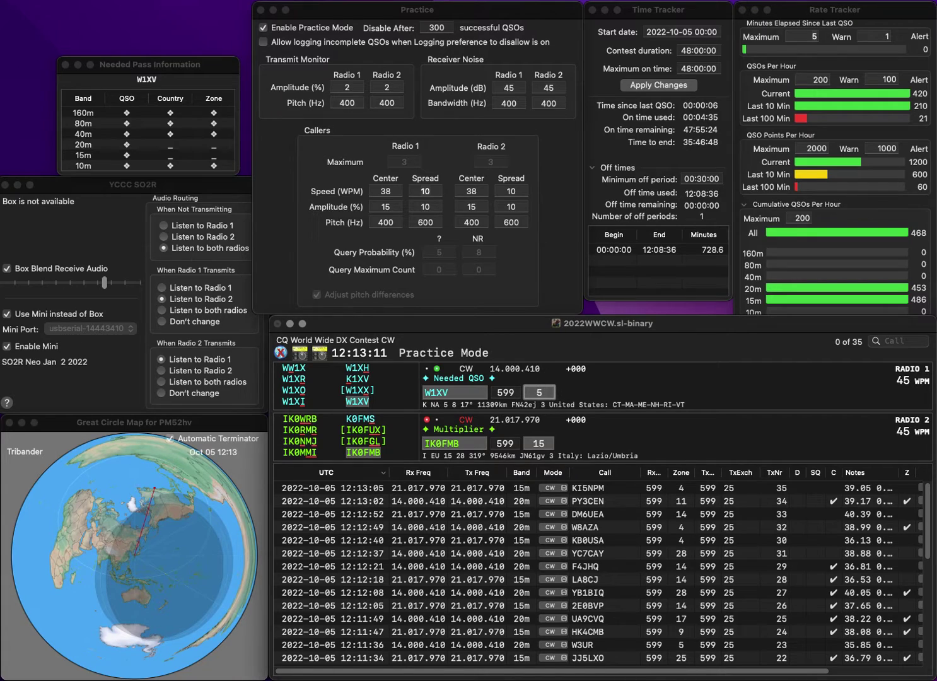
pyautogui.press('Return')
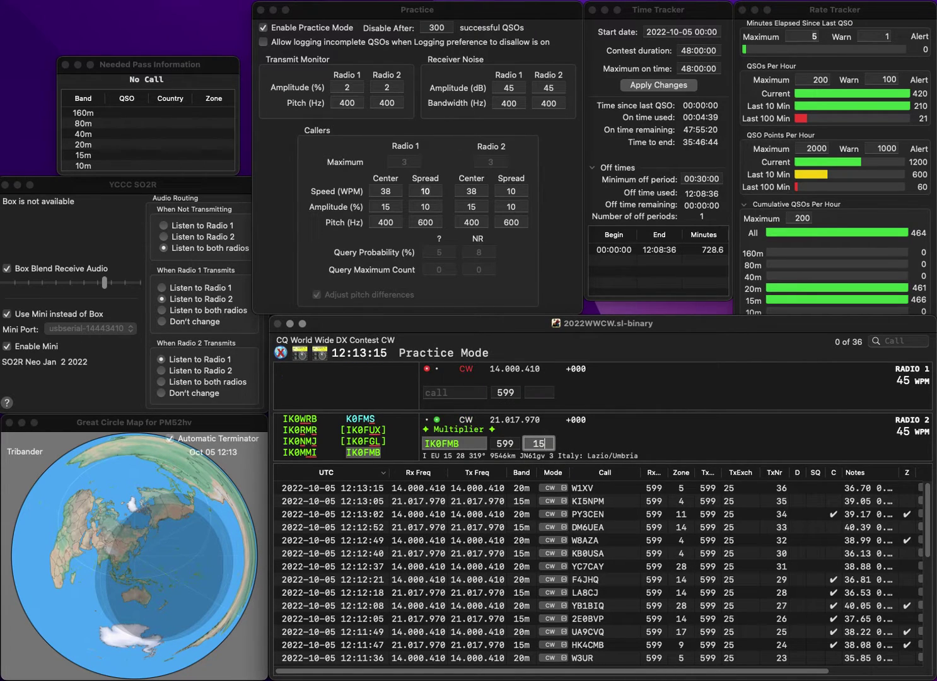
pyautogui.press('Return')
pyautogui.write('W1ATV')
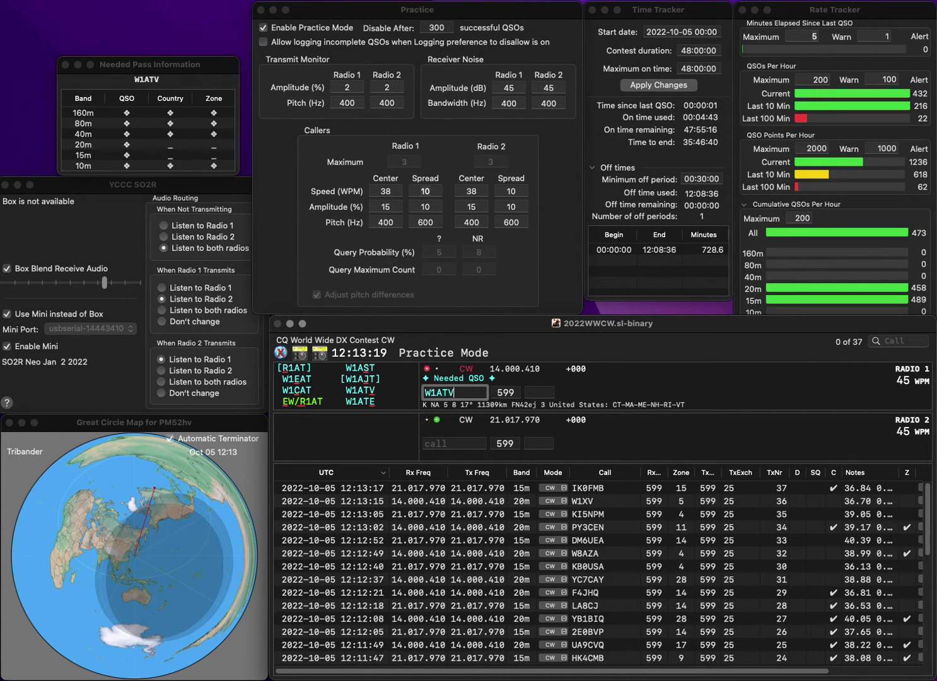
pyautogui.press('Return')
pyautogui.write('SQ6A')
pyautogui.press('Return')
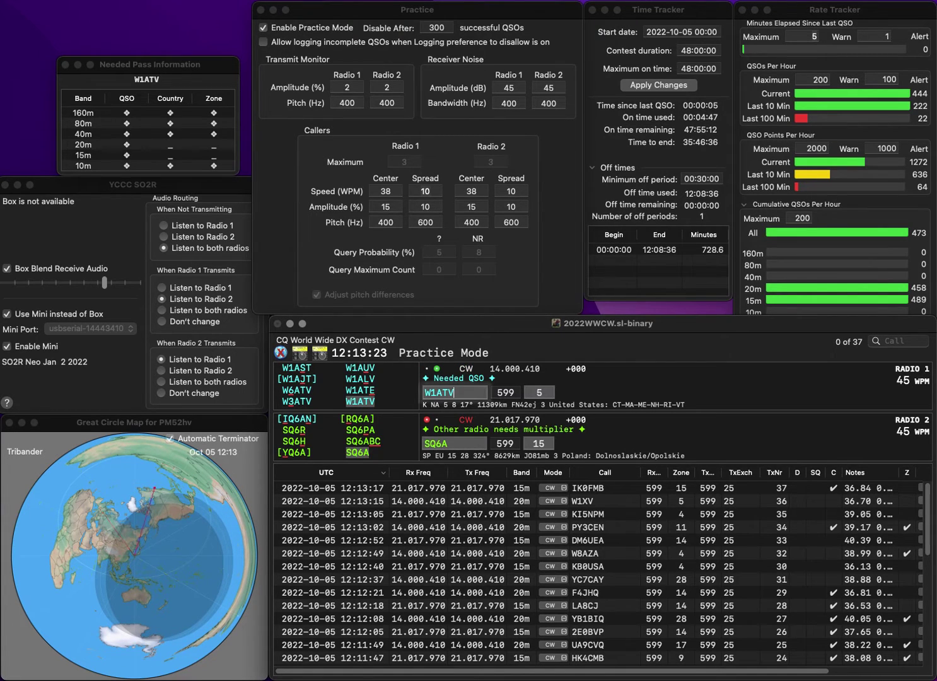
pyautogui.press('Return')
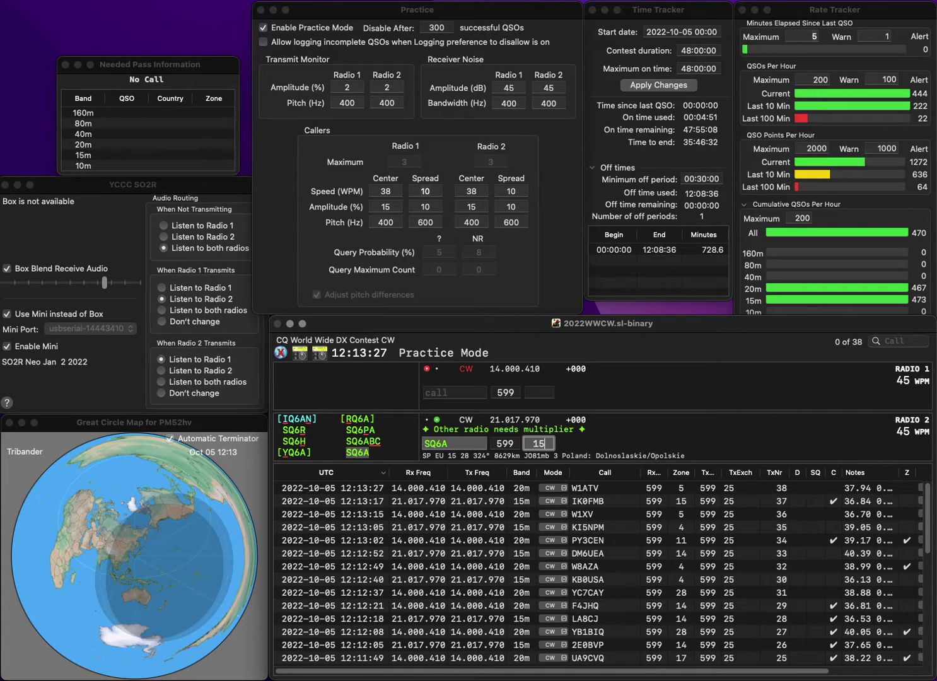
pyautogui.press('Return')
pyautogui.write('K7ALM')
pyautogui.press('Return')
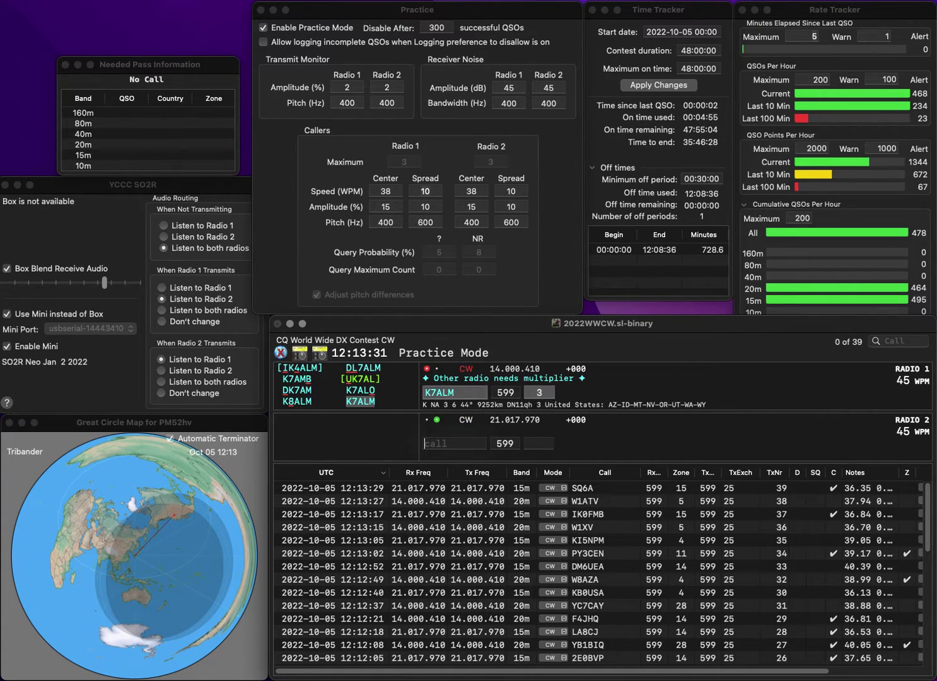
pyautogui.write('AH1TA')
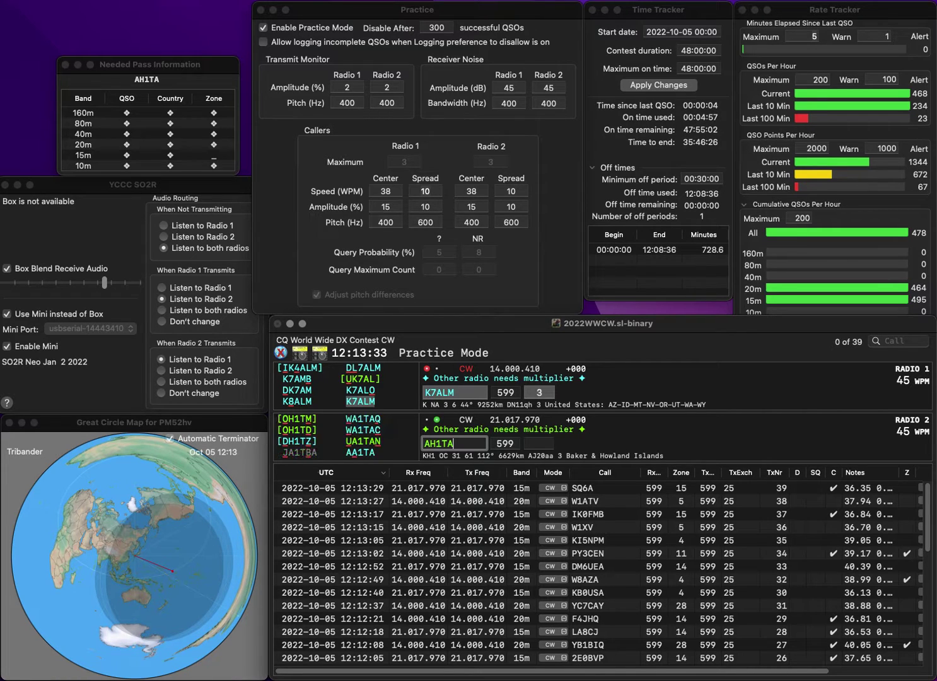
pyautogui.press('Delete')
pyautogui.write('A')
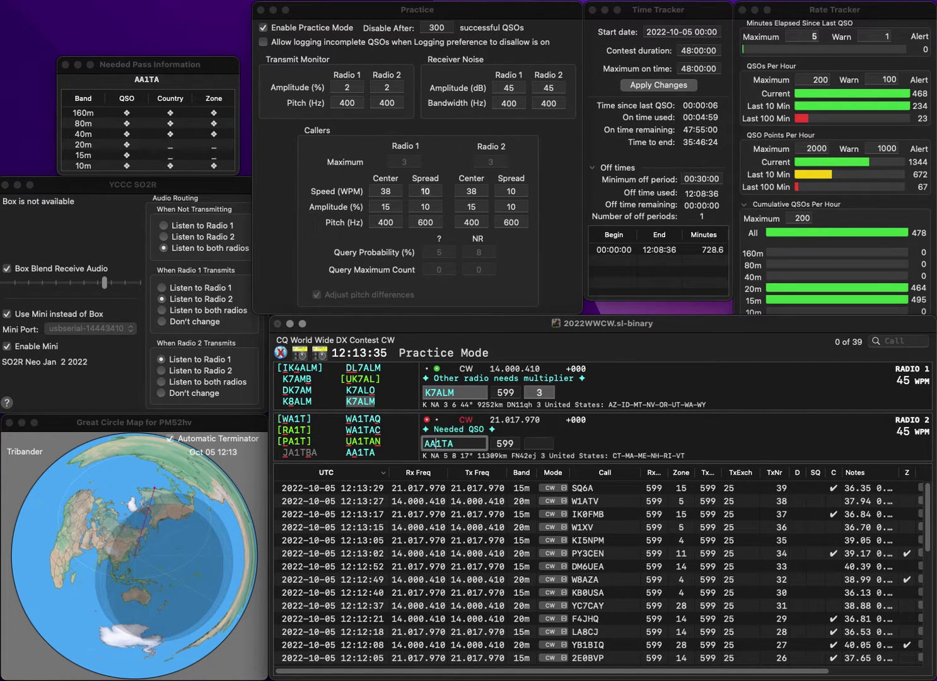
pyautogui.press('Return')
pyautogui.press('Return')
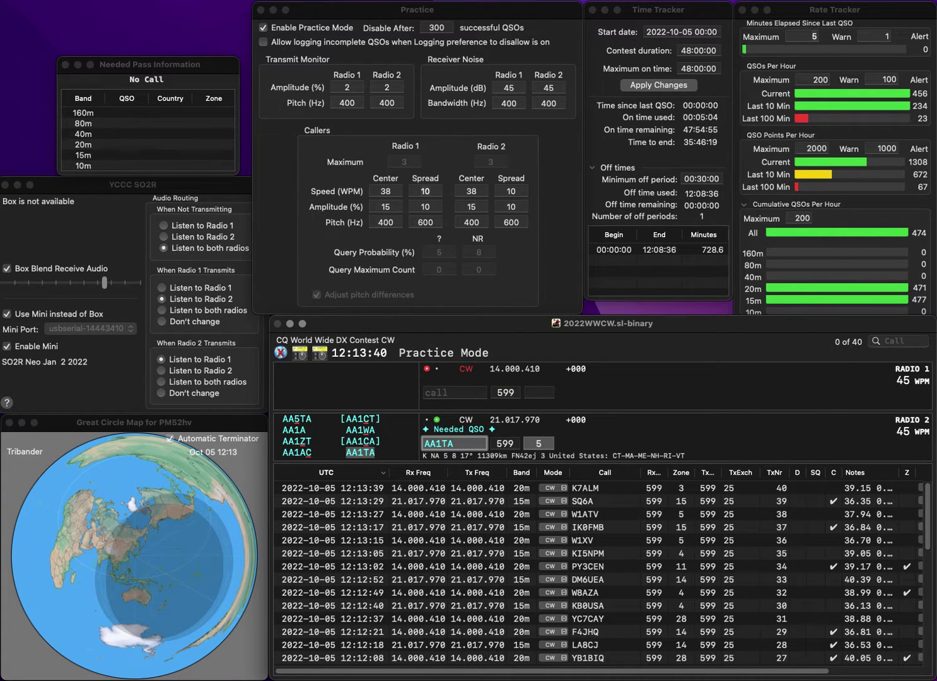
pyautogui.press('Delete')
pyautogui.press('Delete')
pyautogui.write('S5')
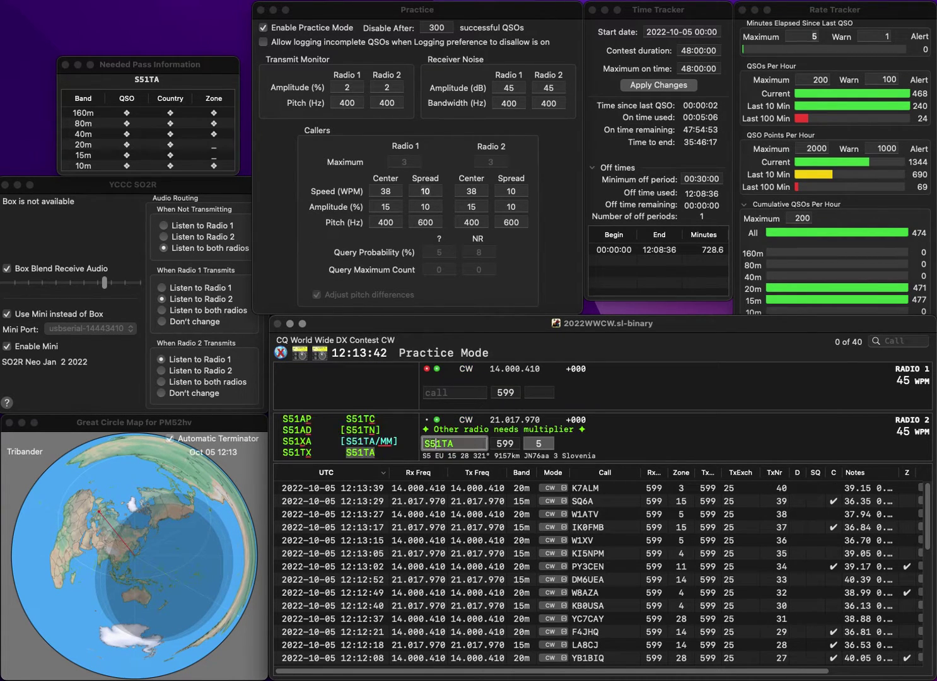
pyautogui.press('Return')
pyautogui.write('EW1')
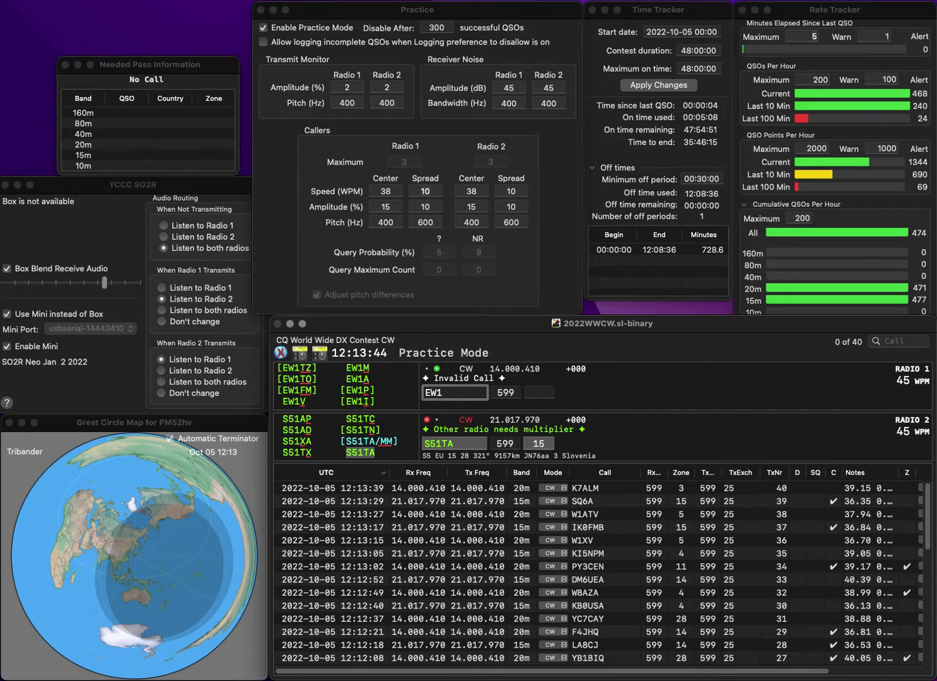
pyautogui.press('Return')
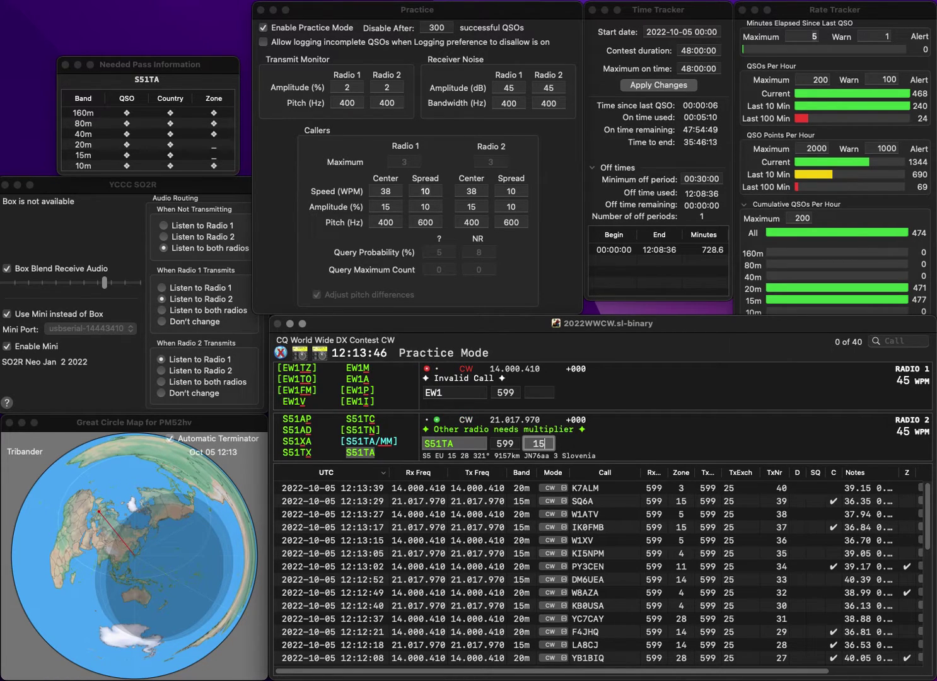
pyautogui.press('Return')
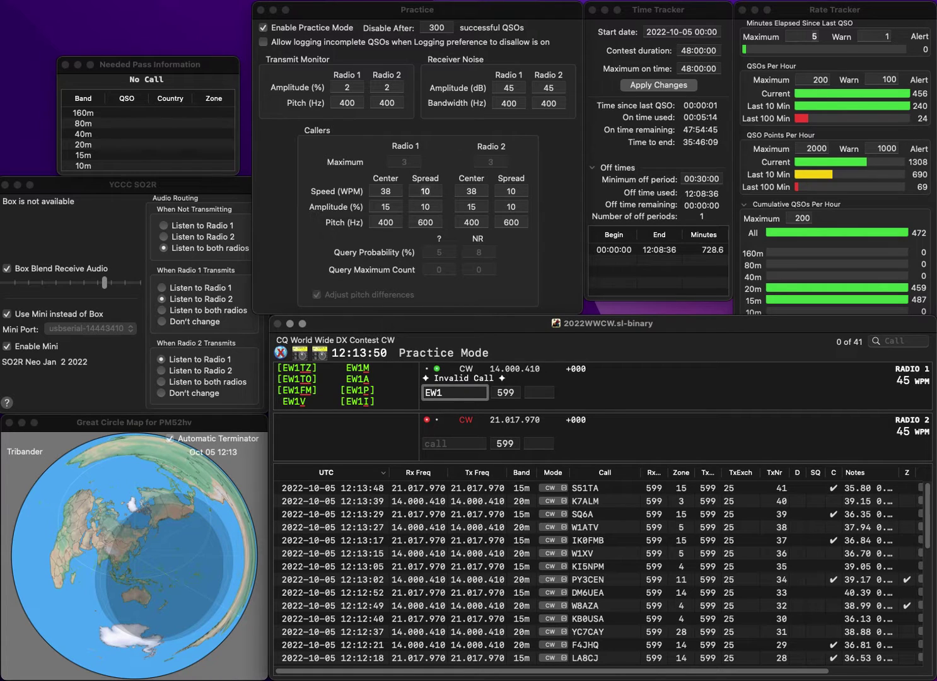
pyautogui.write('TO')
pyautogui.press('Return')
pyautogui.write('PY')
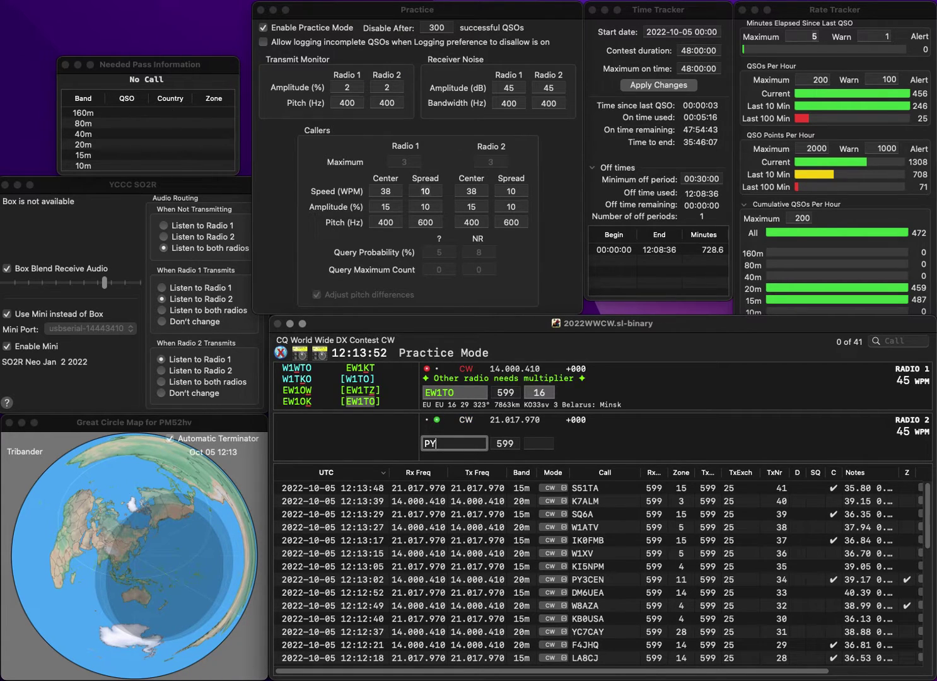
pyautogui.write('2VGG')
pyautogui.press('space')
pyautogui.press('Return')
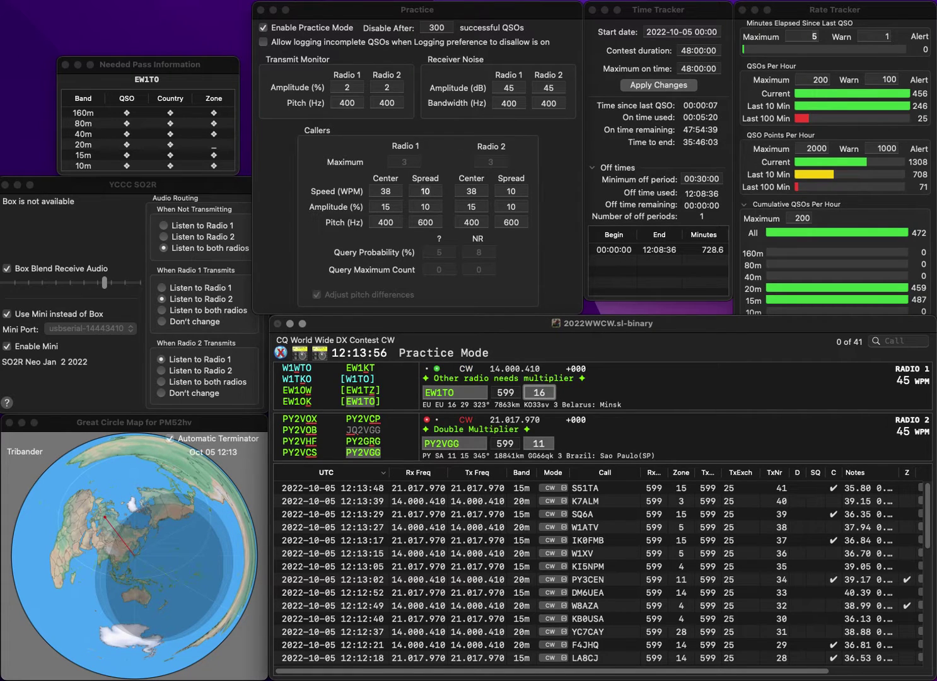
pyautogui.press('Return')
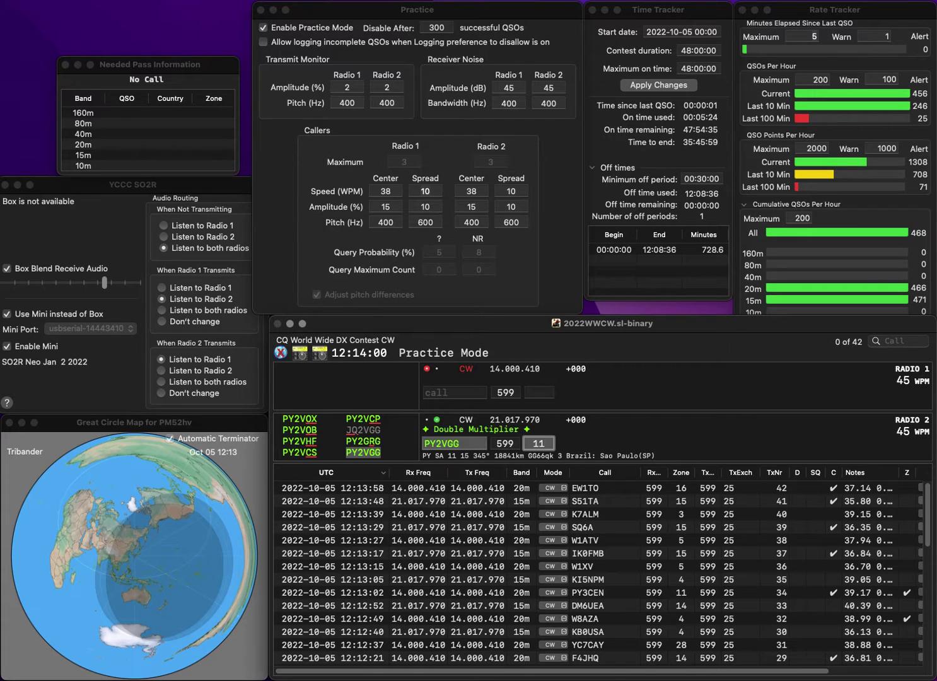
pyautogui.press('Return')
# Answer and log RL3K with zone 16 on Radio 1 and ON6AT with zone 14 on Radio 2.
pyautogui.write('RL3K')
pyautogui.press('Return')
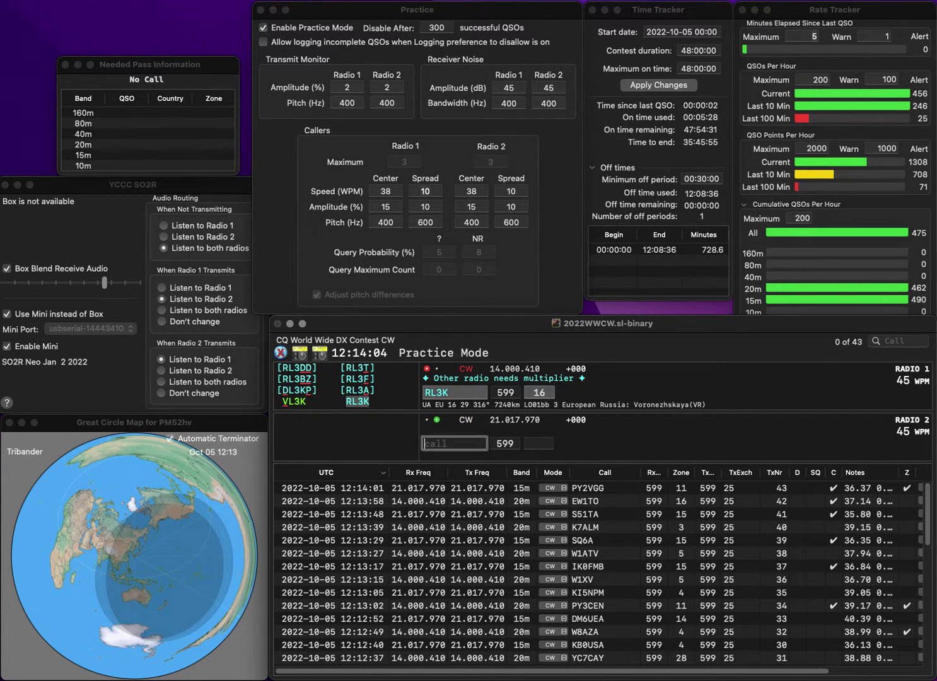
pyautogui.write('ON6AT')
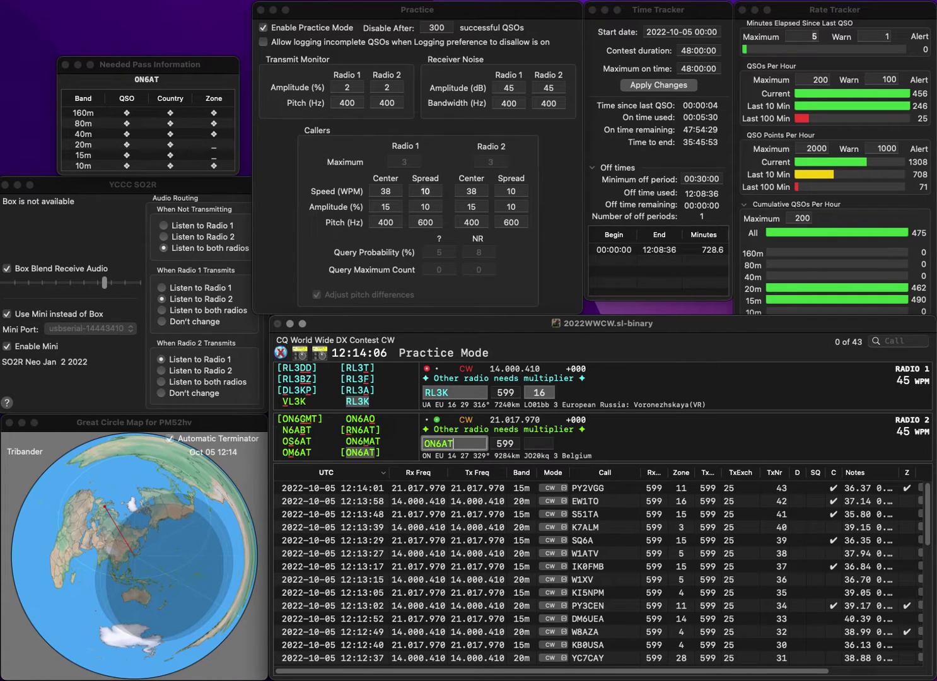
pyautogui.press('Return')
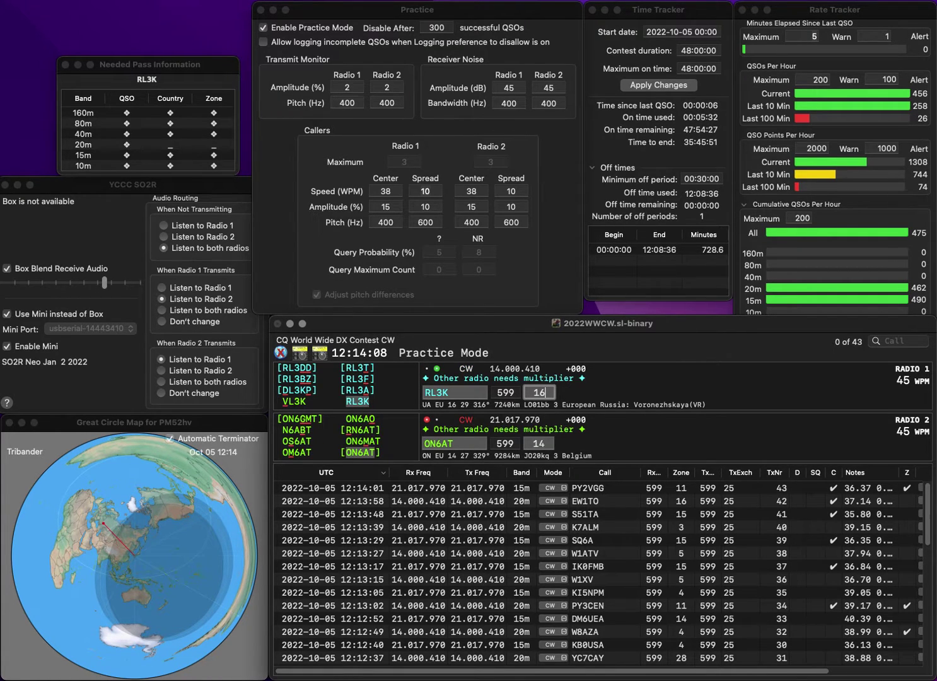
pyautogui.press('Return')
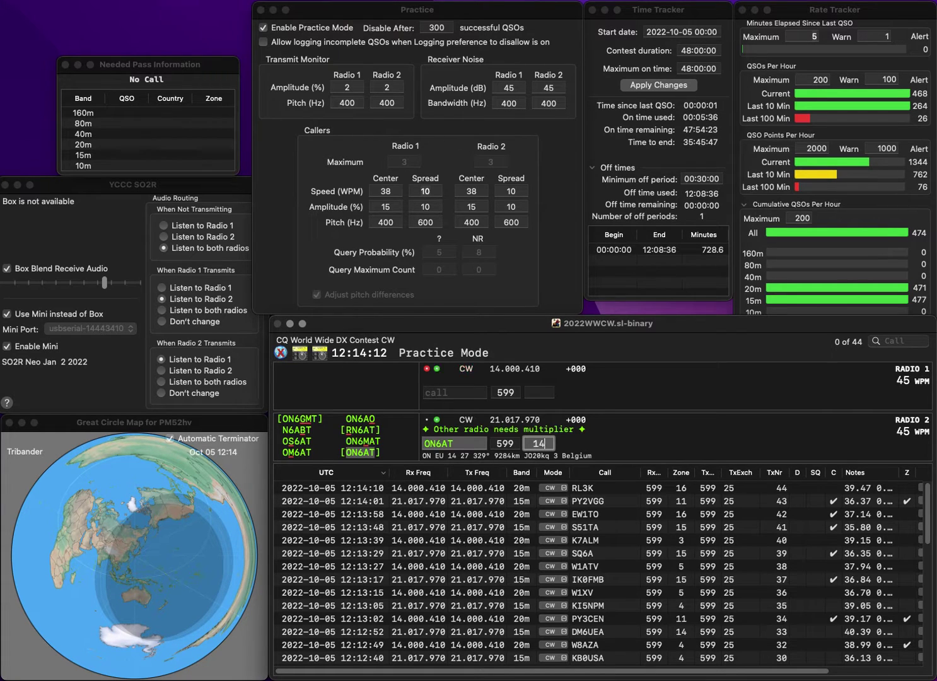
pyautogui.press('Return')
pyautogui.write('PA4MRS')
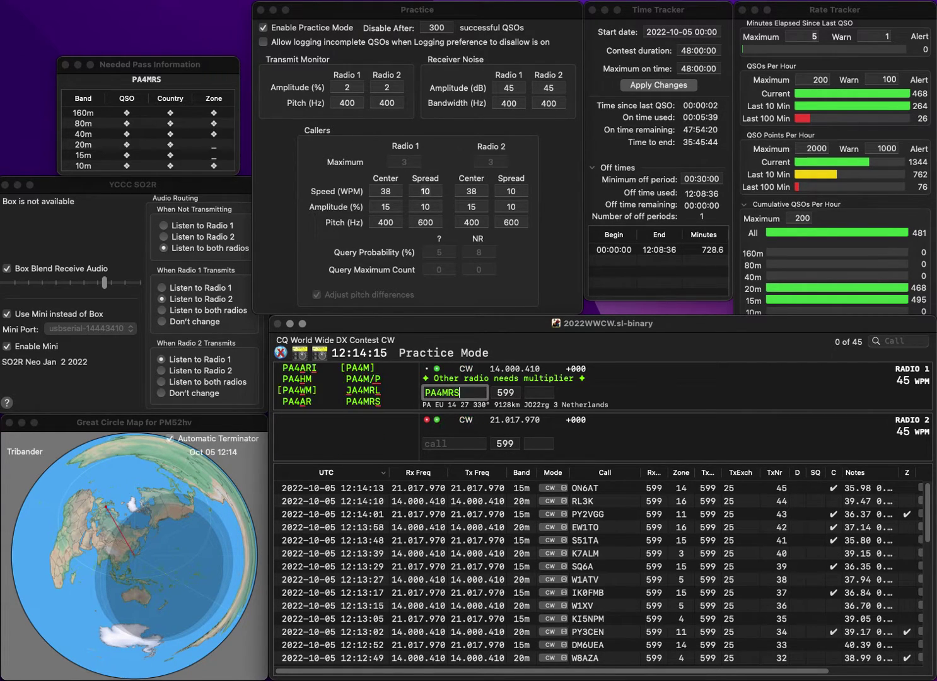
pyautogui.press('Return')
pyautogui.write('K3LEO')
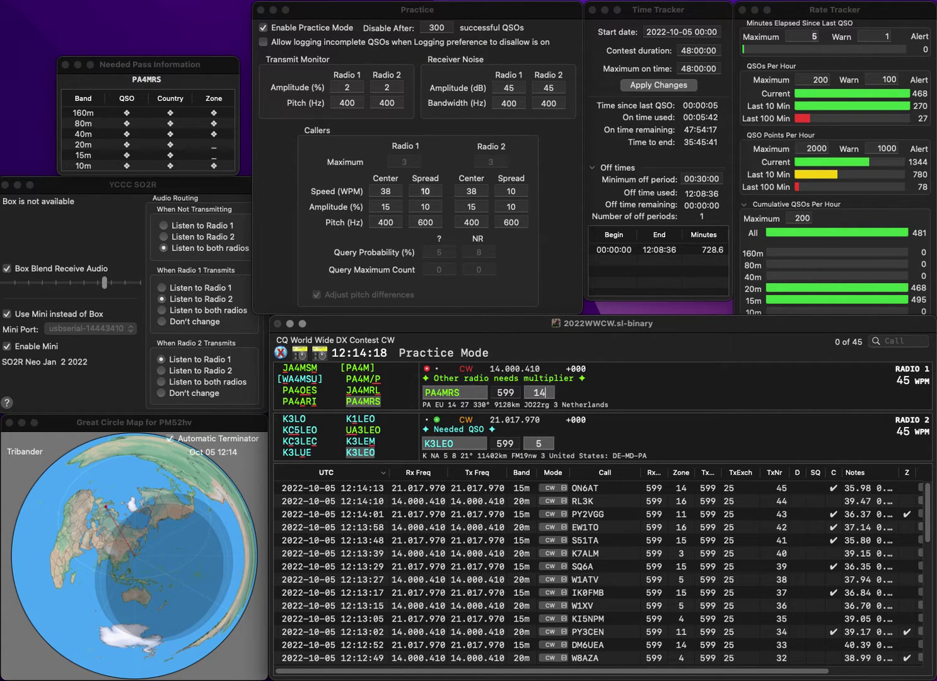
pyautogui.press('Return')
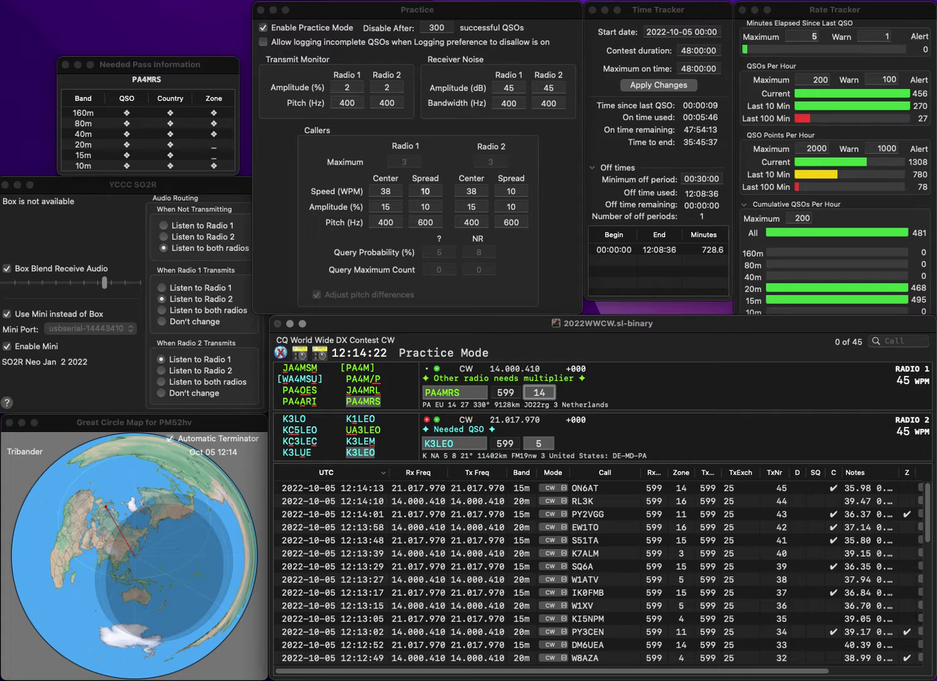
pyautogui.press('Return')
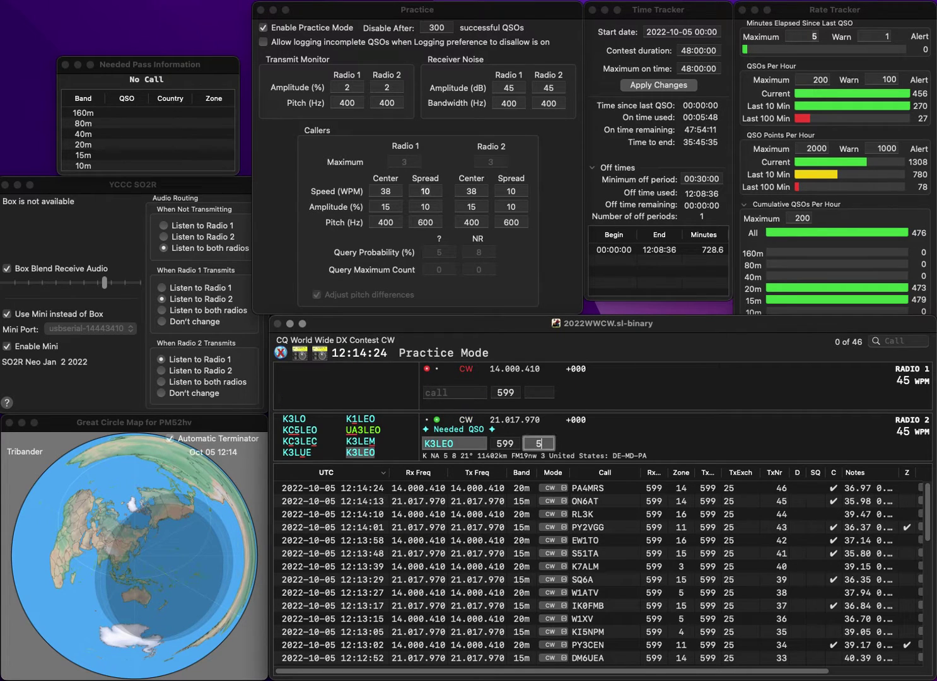
pyautogui.press('Return')
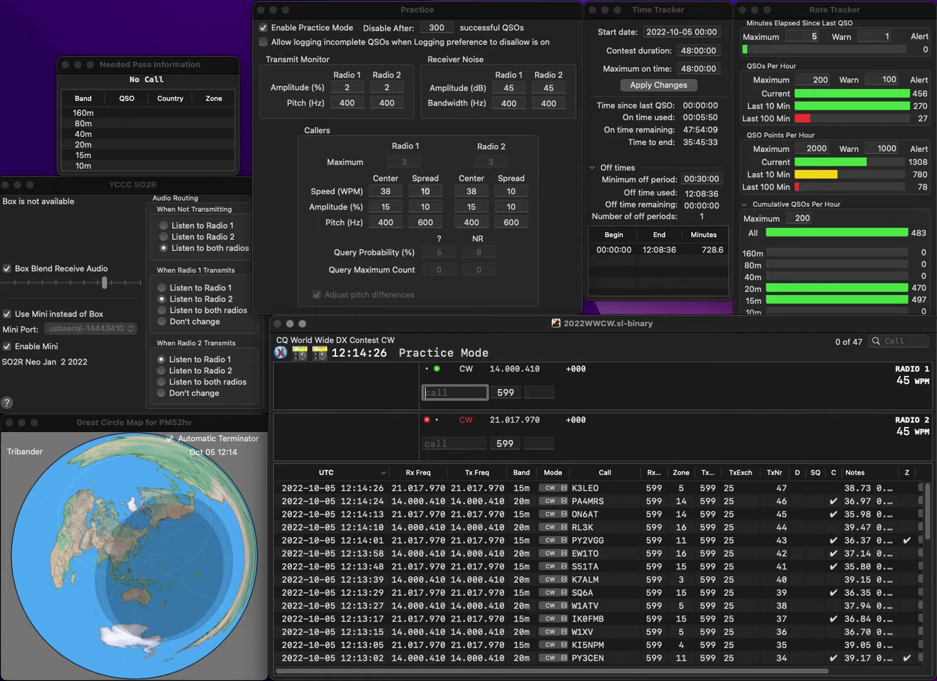
pyautogui.write('KO4FHB')
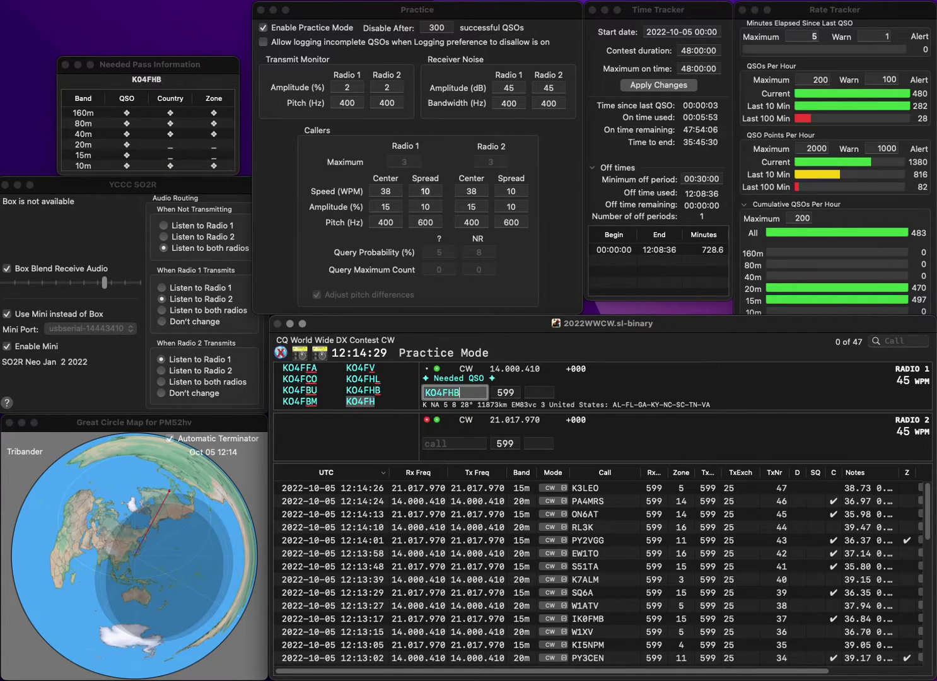
pyautogui.press('Return')
pyautogui.write('G1PLAJ')
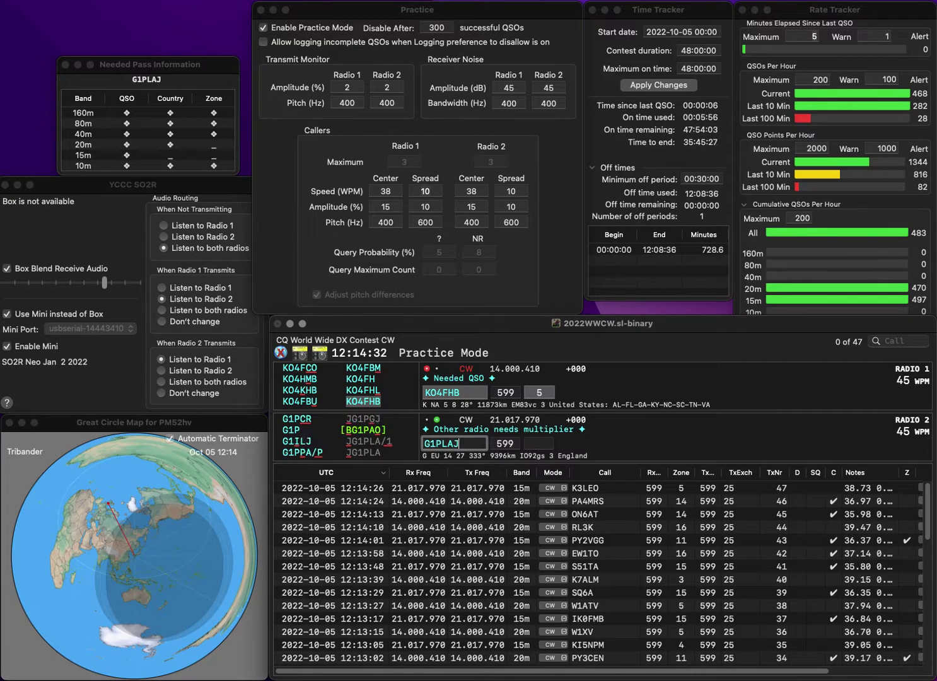
pyautogui.press('BackSpace')
pyautogui.press('Home')
pyautogui.write('J')
pyautogui.press('Return')
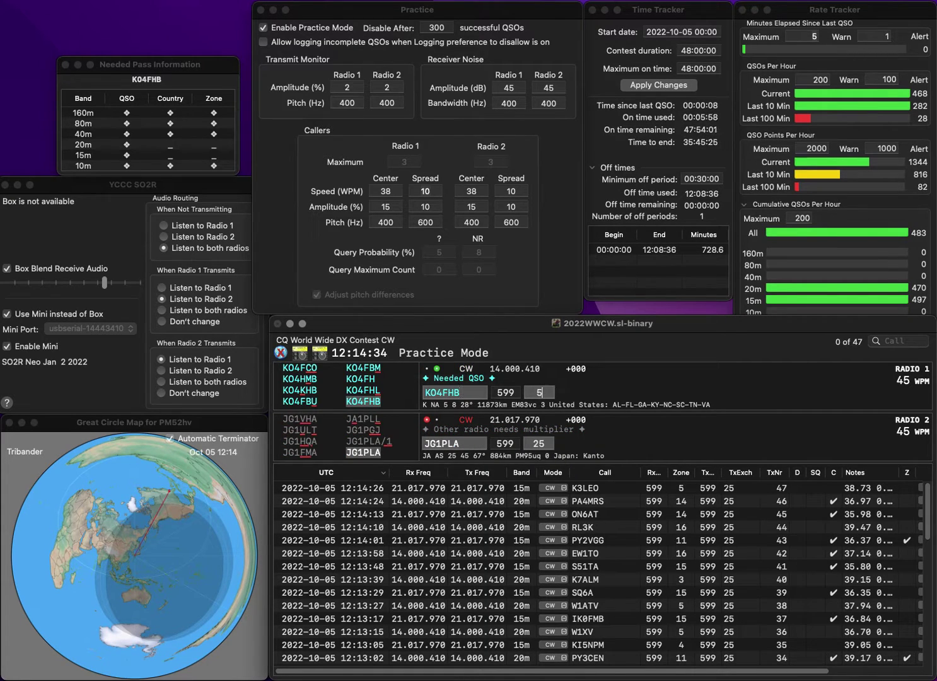
pyautogui.press('Return')
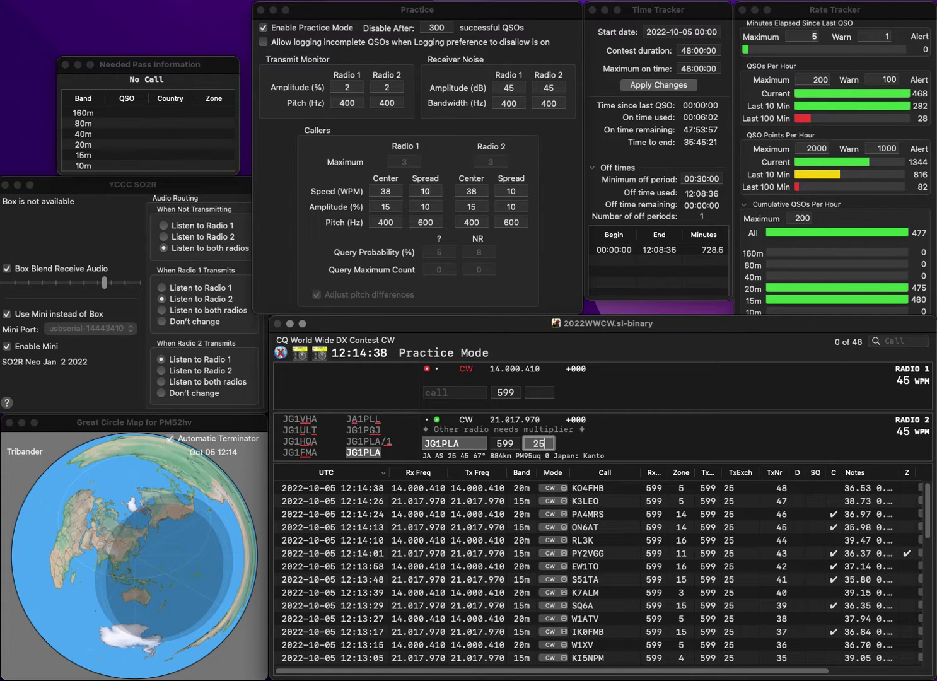
pyautogui.press('Return')
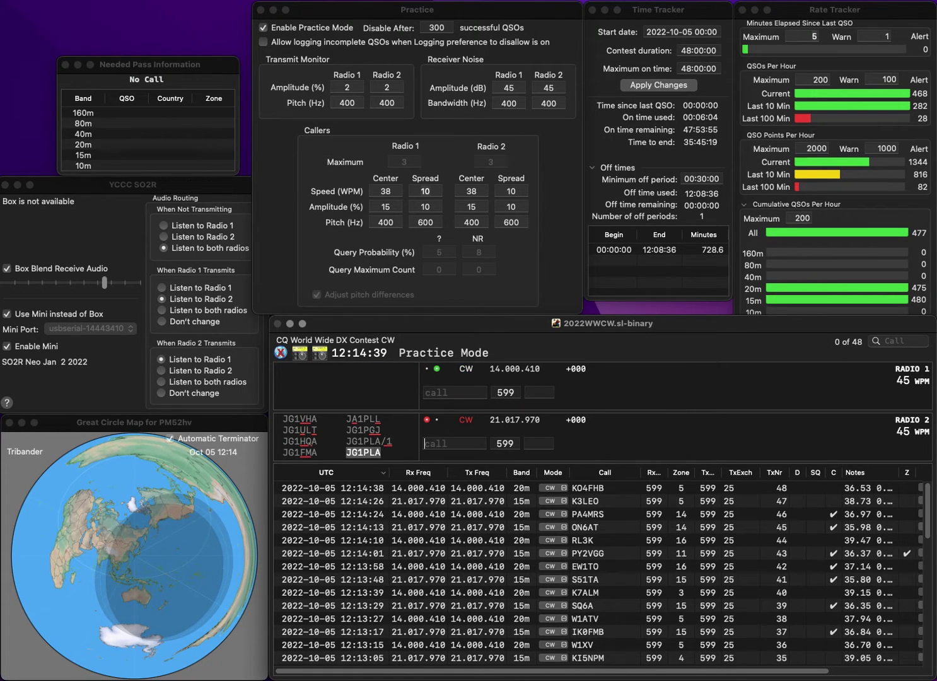
pyautogui.write('W9')
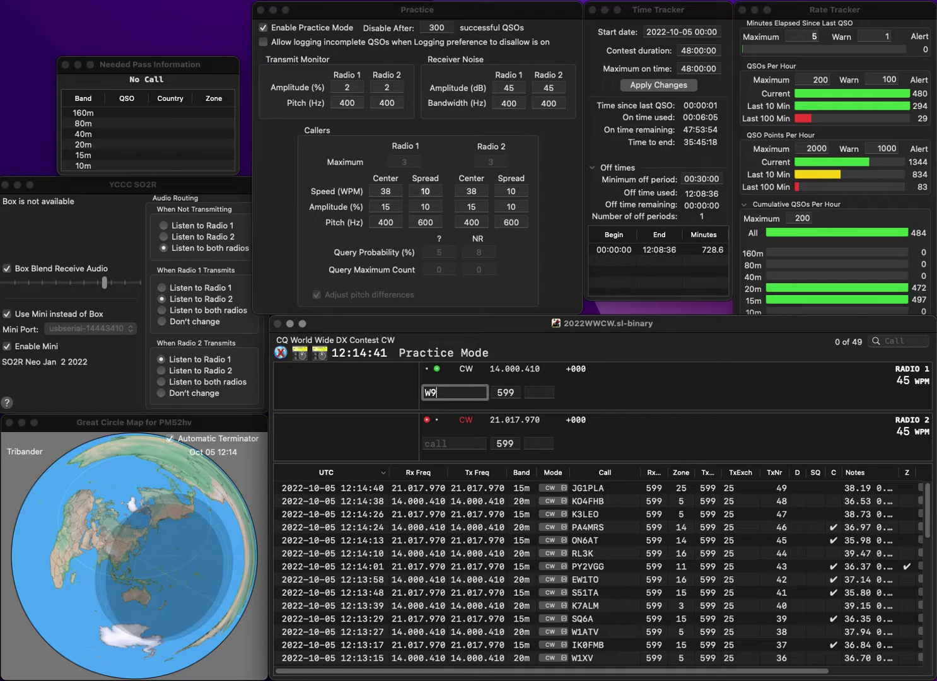
pyautogui.write('MRB')
pyautogui.press('Return')
pyautogui.write('IT')
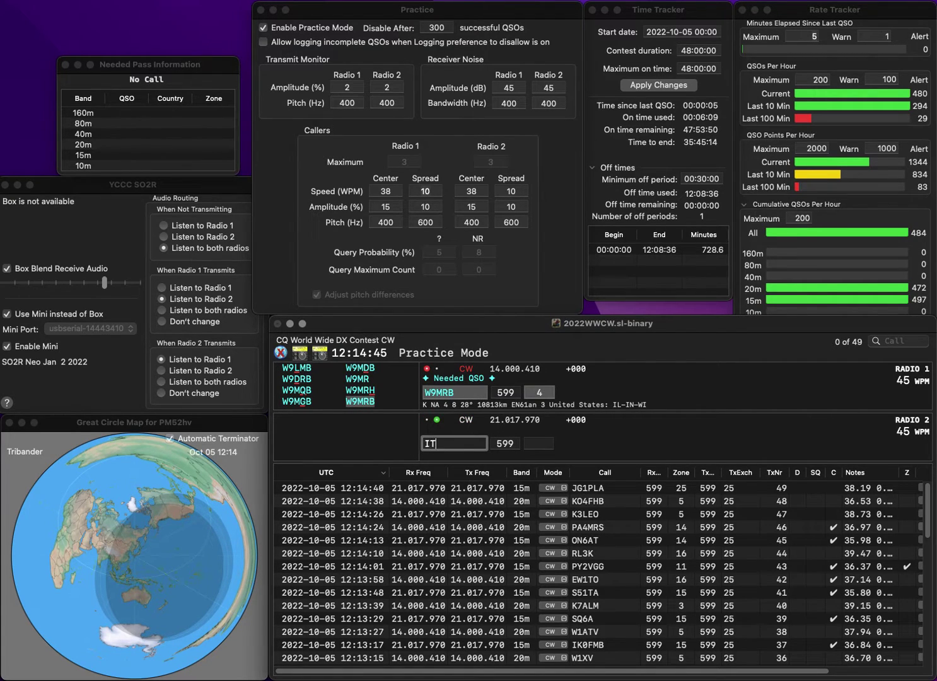
pyautogui.write('7XJA')
pyautogui.press('Up')
pyautogui.press('Right')
pyautogui.press('BackSpace')
pyautogui.press('Right')
pyautogui.press('BackSpace')
pyautogui.write('KI')
pyautogui.press('space')
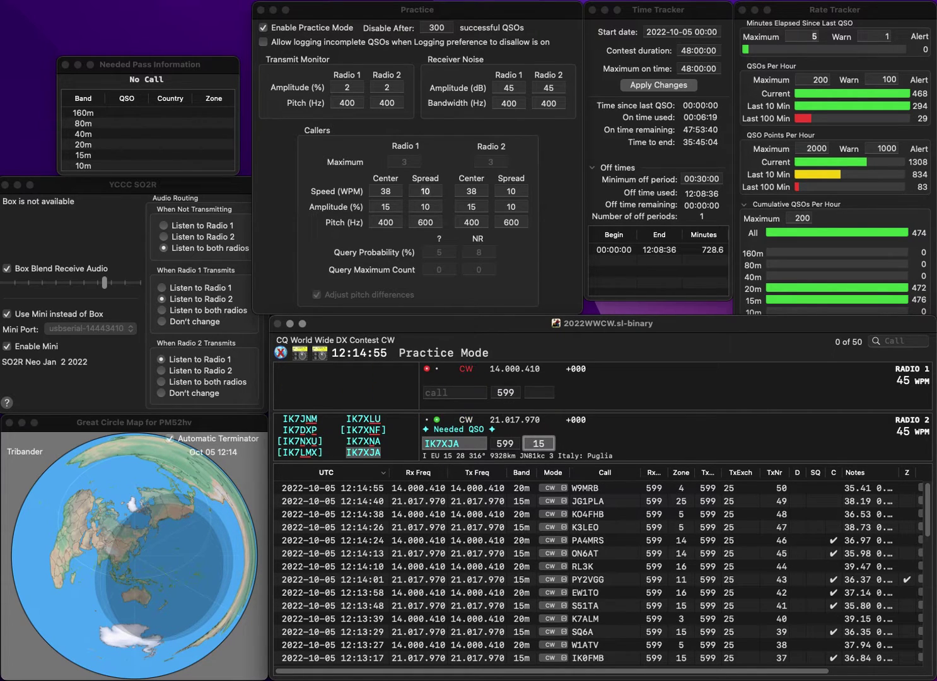
pyautogui.press('Return')
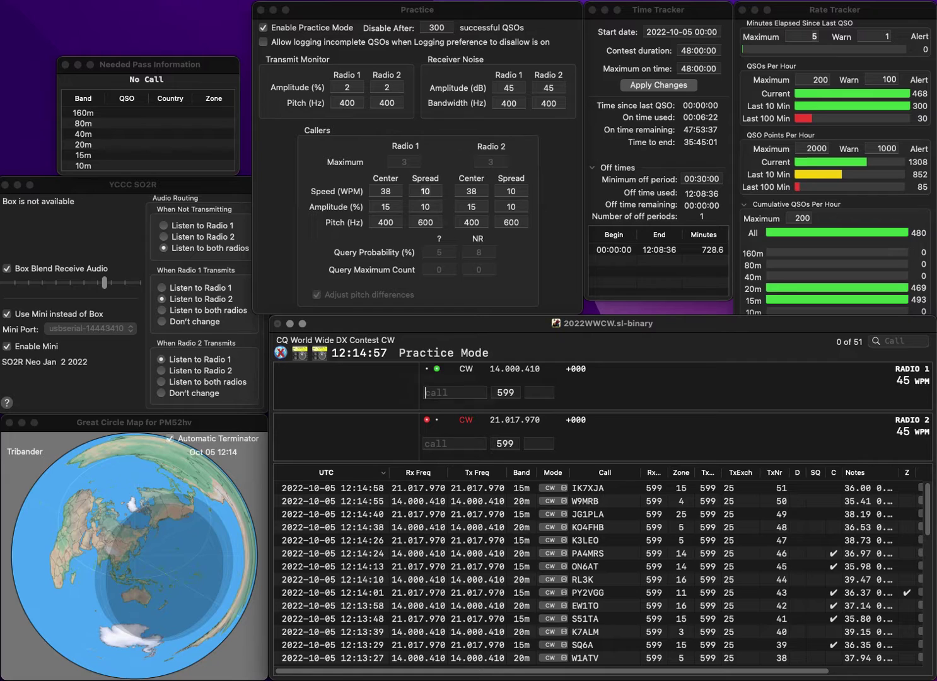
pyautogui.write('K2MRH')
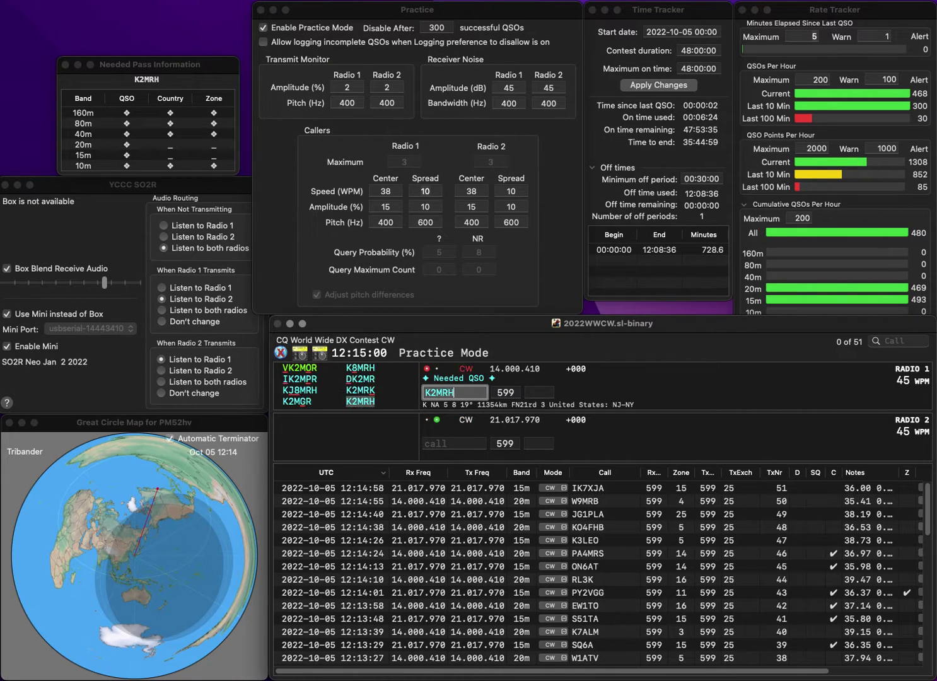
pyautogui.press('Return')
pyautogui.write('PA0HWM')
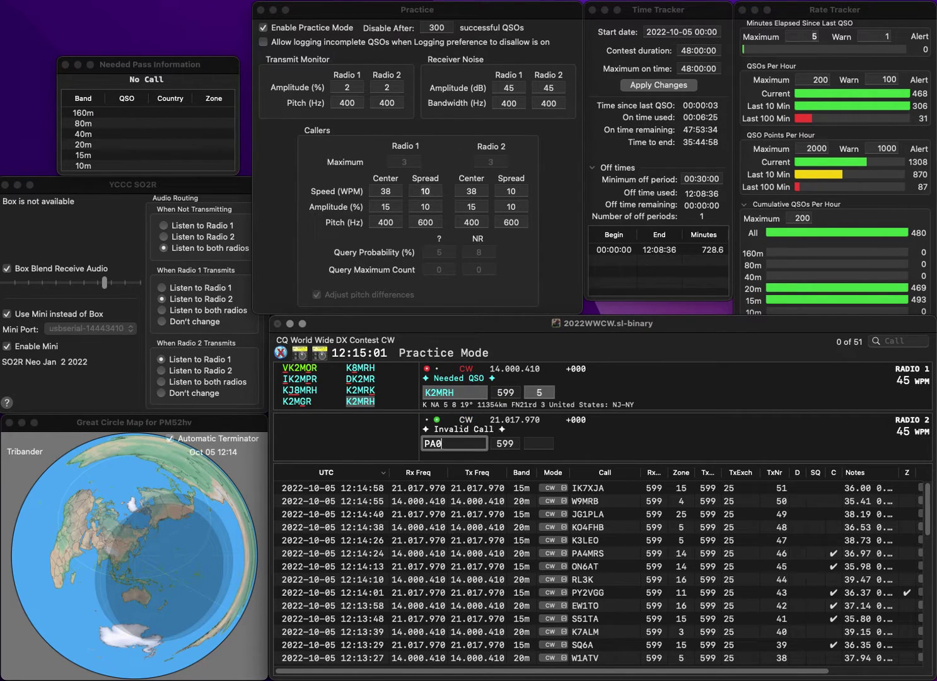
pyautogui.press('space')
pyautogui.press('Return')
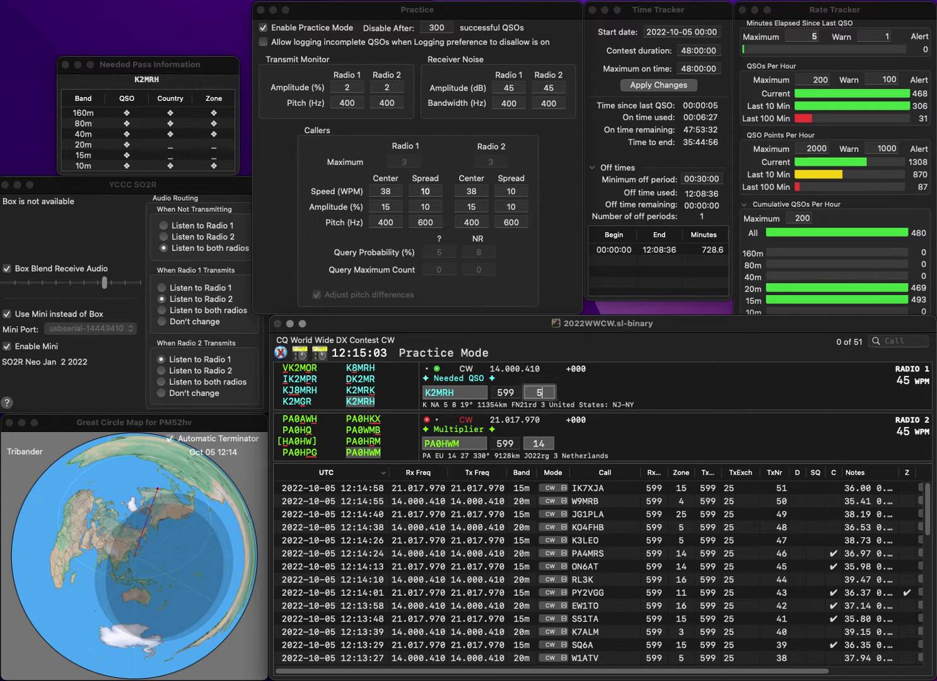
pyautogui.press('Return')
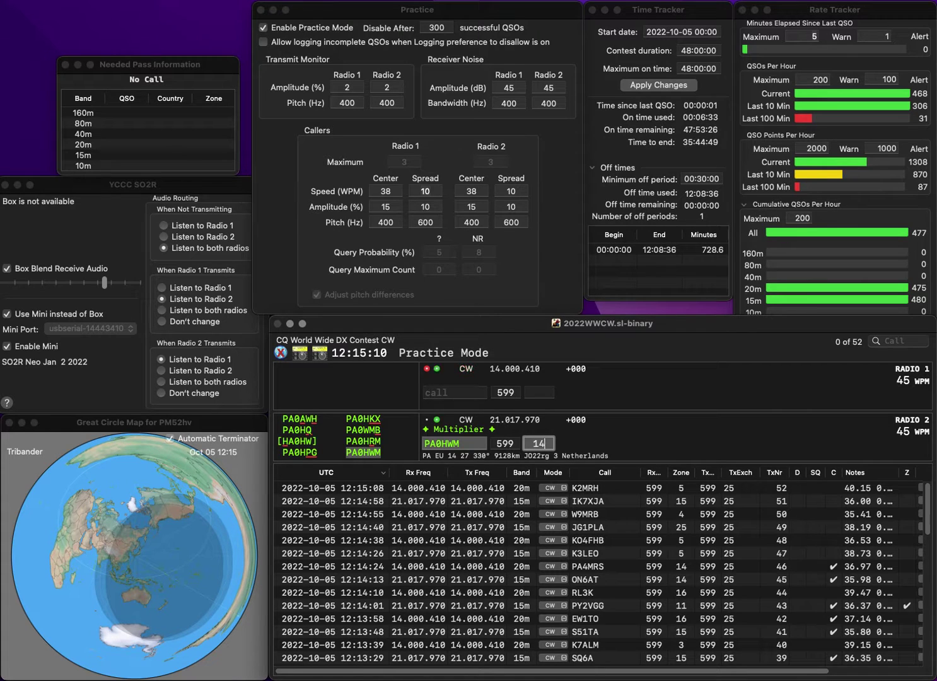
pyautogui.press('Return')
# Answer the Radio 1 caller as OH1NDM and the Radio 2 caller as K9GD.
pyautogui.write('H1')
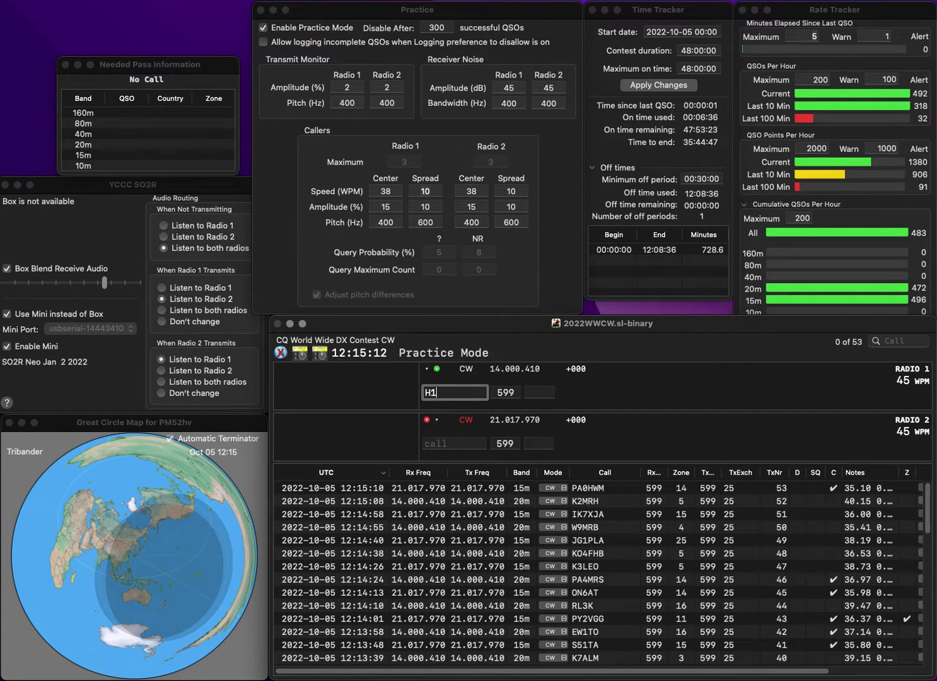
pyautogui.write('NDM')
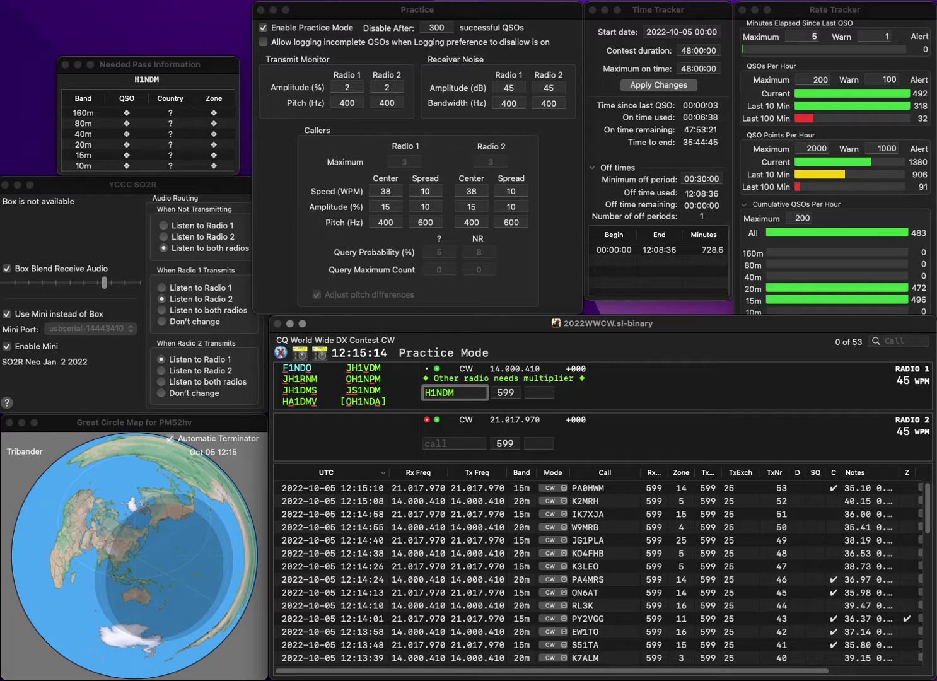
pyautogui.write('O')
pyautogui.press('Return')
pyautogui.press('Return')
pyautogui.press('Return')
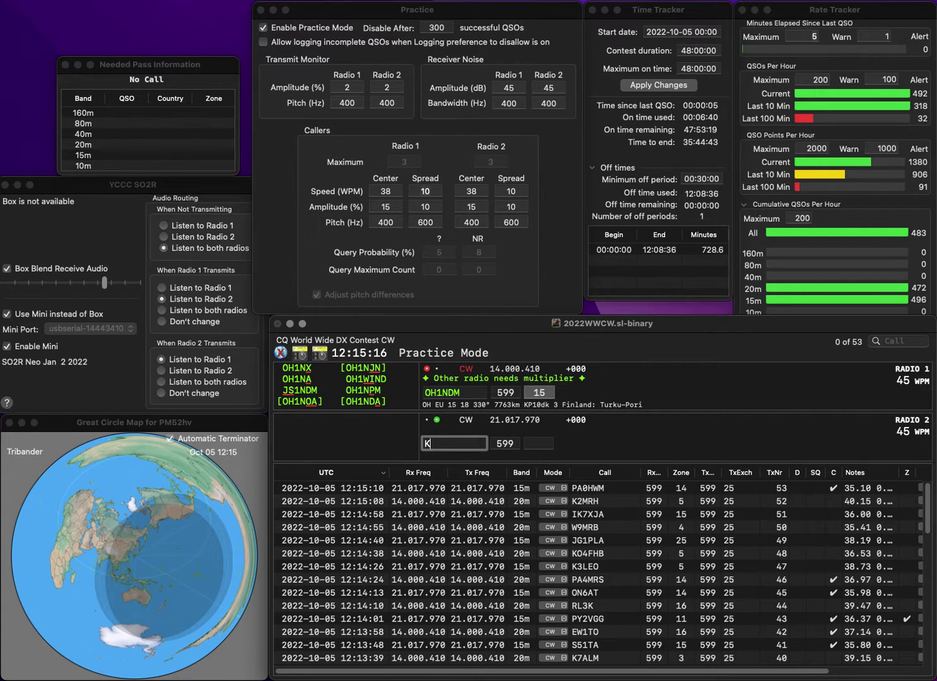
pyautogui.write('K9GD')
pyautogui.press('Return')
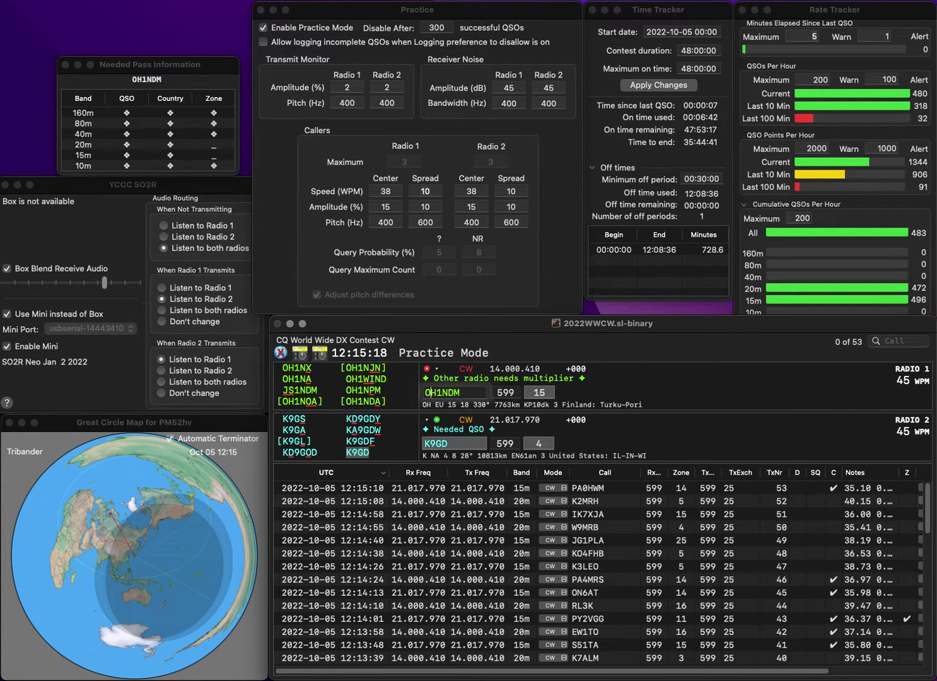
pyautogui.press('BackSpace')
pyautogui.write('JH')
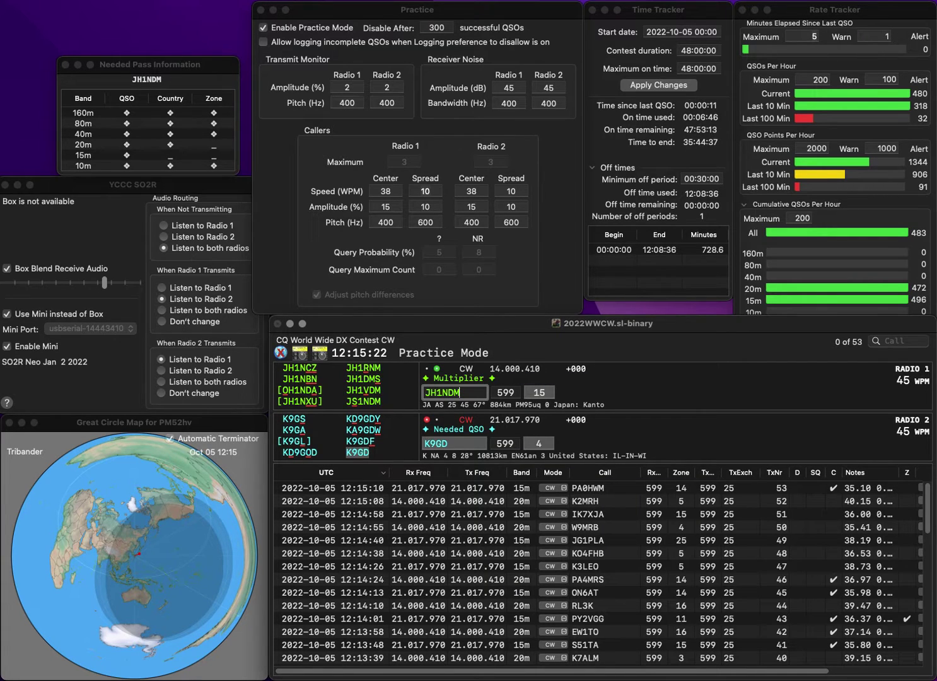
pyautogui.press('Right')
pyautogui.press('Right')
pyautogui.press('BackSpace')
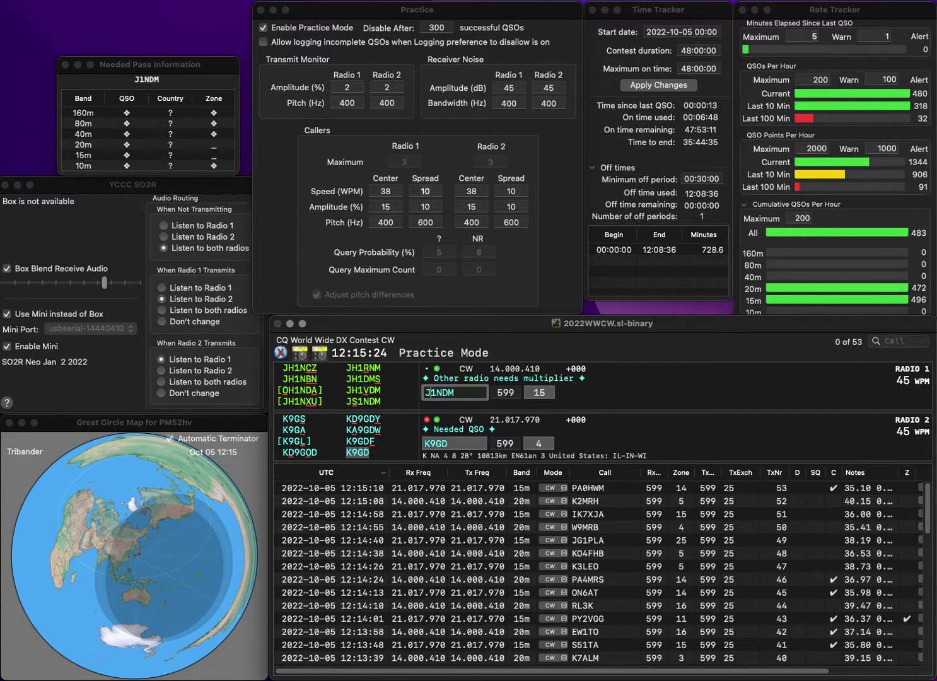
pyautogui.write('S')
pyautogui.press('Return')
pyautogui.press('Return')
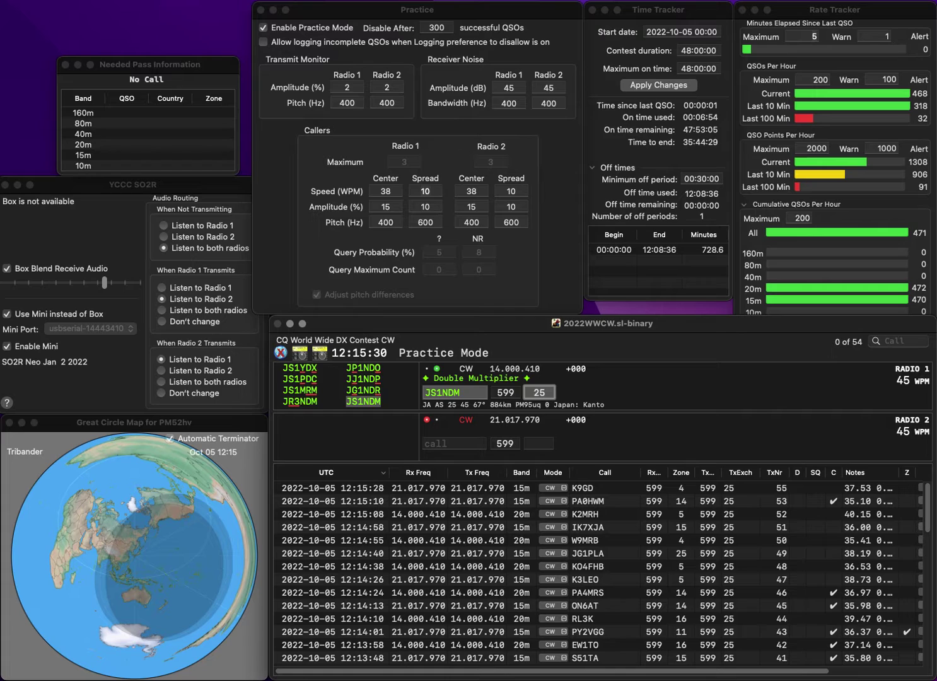
pyautogui.press('Return')
# Answer S53V on Radio 2 and the partial call K8K on Radio 1, and log S53V with zone 15.
pyautogui.write('S5')
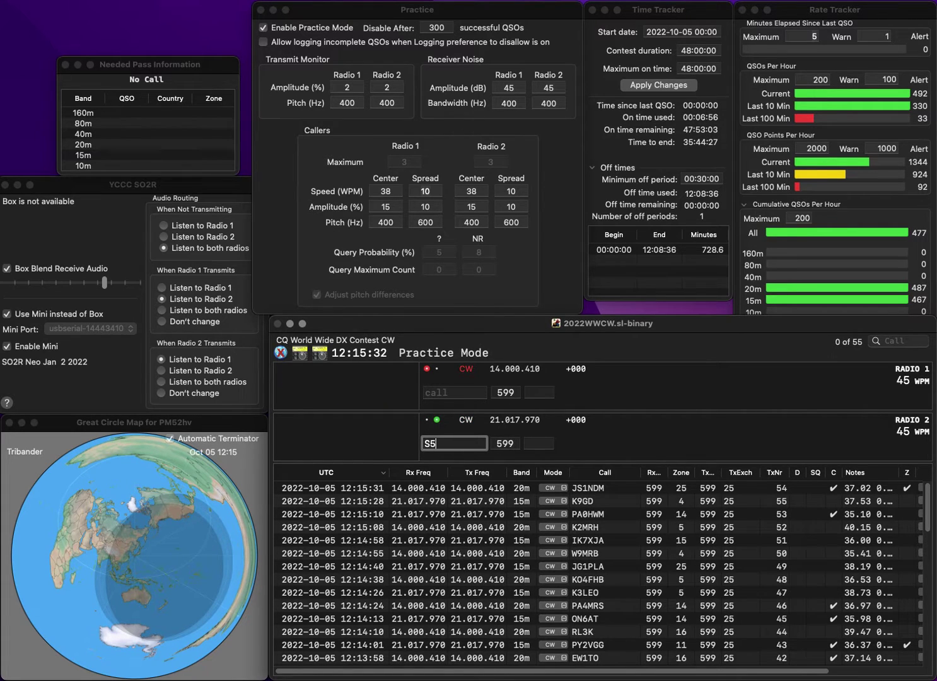
pyautogui.write('3V')
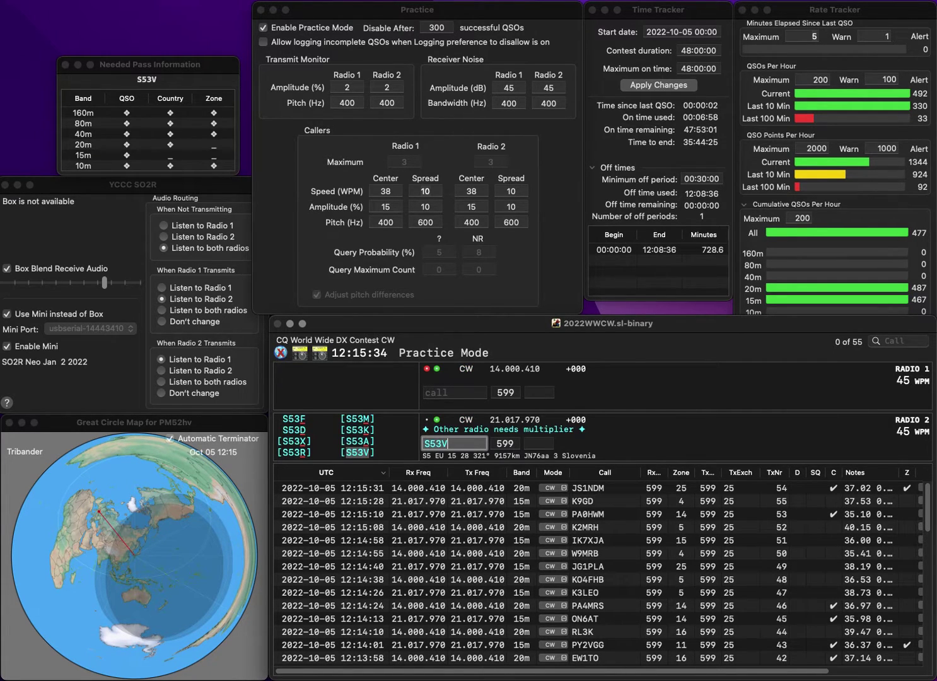
pyautogui.press('Return')
pyautogui.write('8')
pyautogui.write('S')
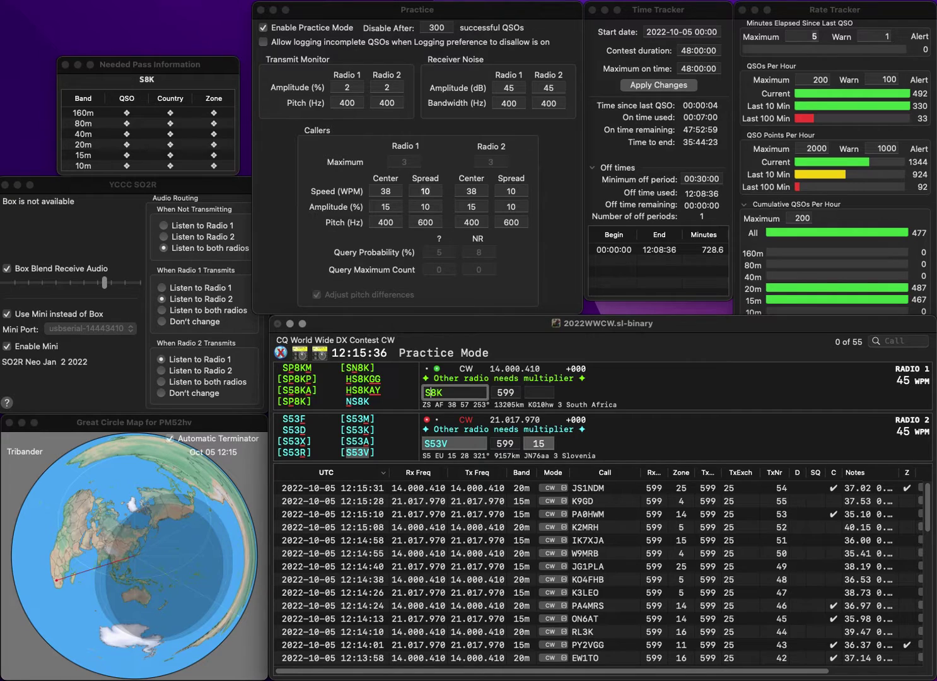
pyautogui.press('BackSpace')
pyautogui.write('K')
pyautogui.press('Return')
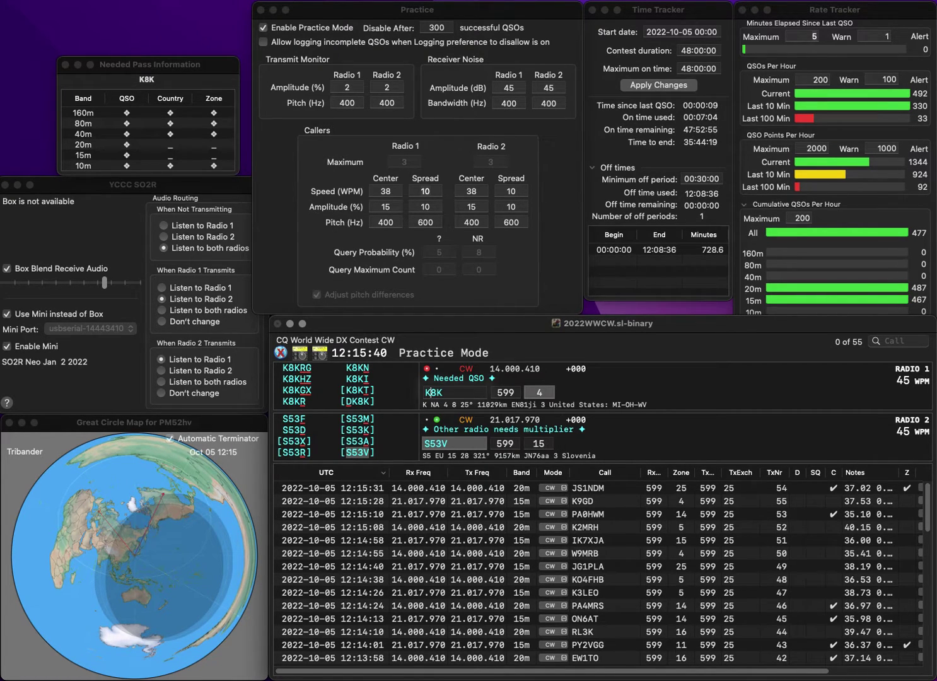
pyautogui.press('Return')
pyautogui.write('V')
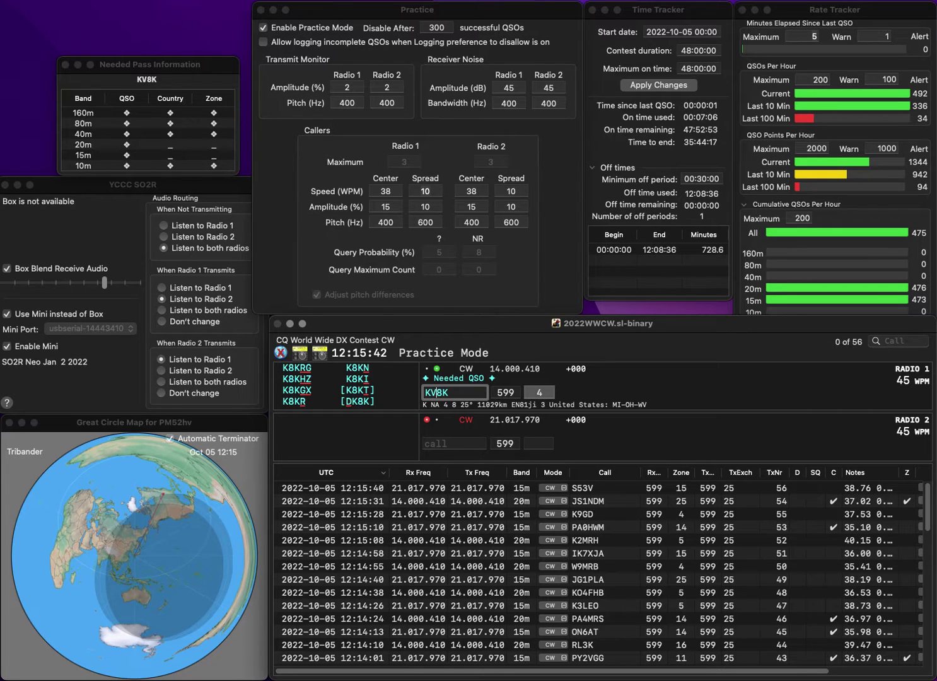
pyautogui.press('Delete')
pyautogui.write('7')
pyautogui.press('Return')
# Answer K0JJ on Radio 2, and log KV7K with zone 3 on Radio 1 and K0JJ with zone 4.
pyautogui.write('K')
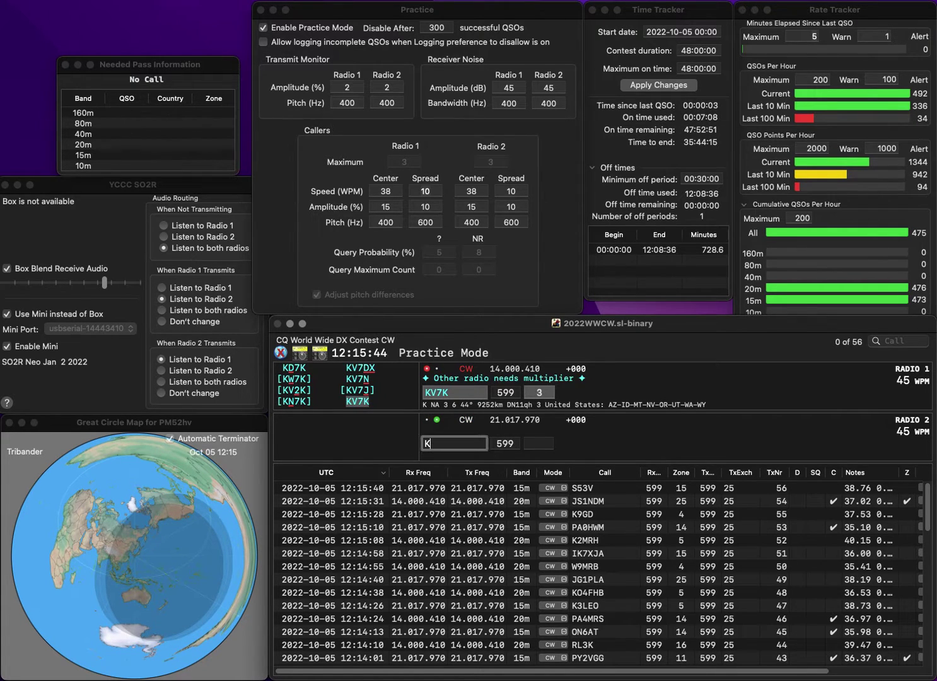
pyautogui.write('9JJ')
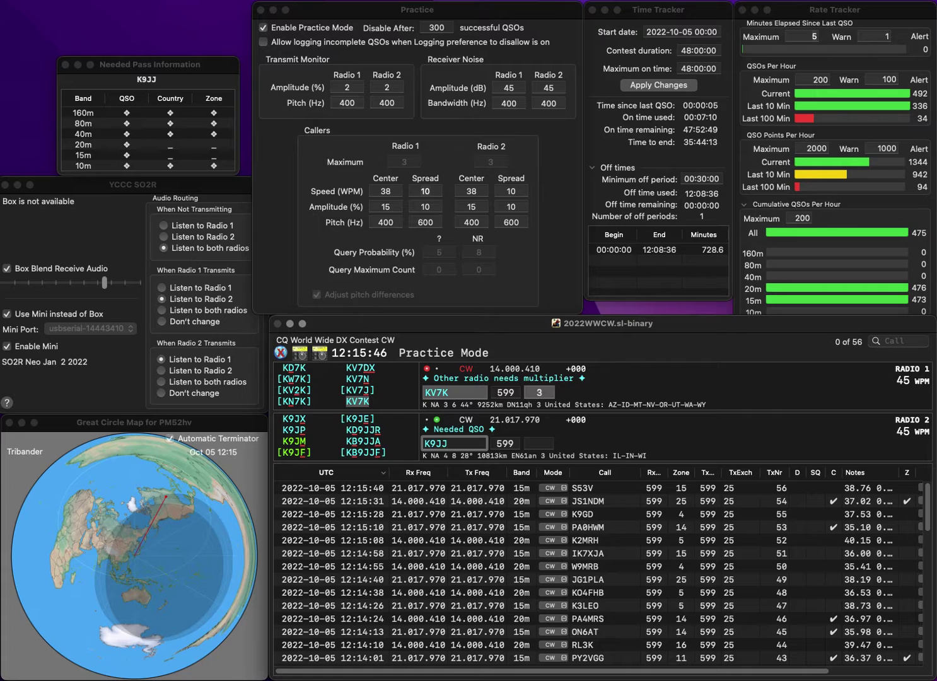
pyautogui.press('Home')
pyautogui.press('Right')
pyautogui.press('Delete')
pyautogui.write('0')
pyautogui.press('Return')
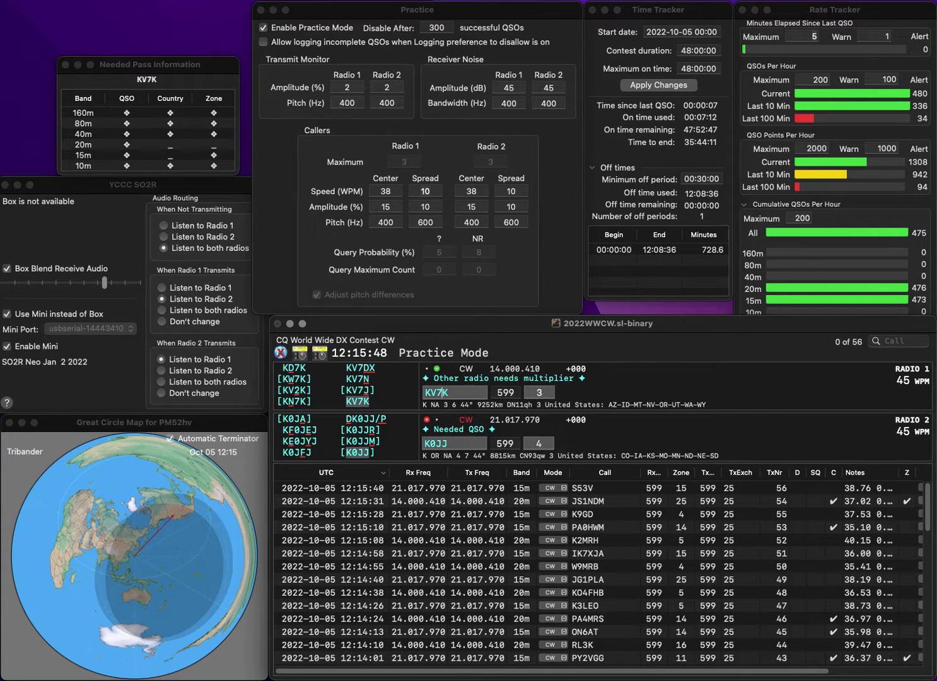
pyautogui.press('Return')
pyautogui.press('space')
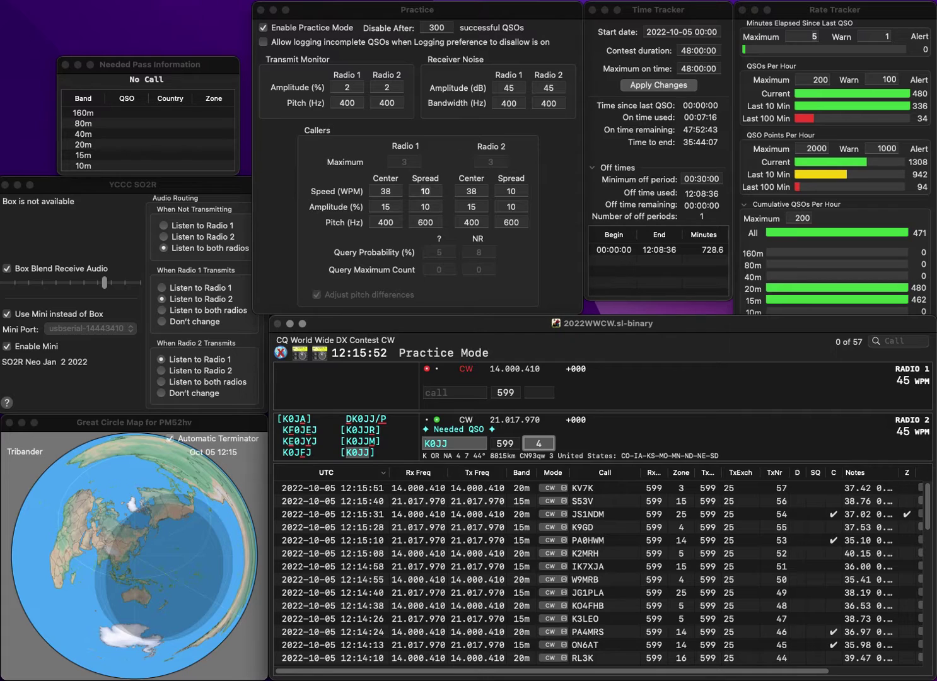
pyautogui.press('Return')
# Answer W0OPW on Radio 1 and YO2NS on Radio 2.
pyautogui.press('`')
pyautogui.write('W0OPW')
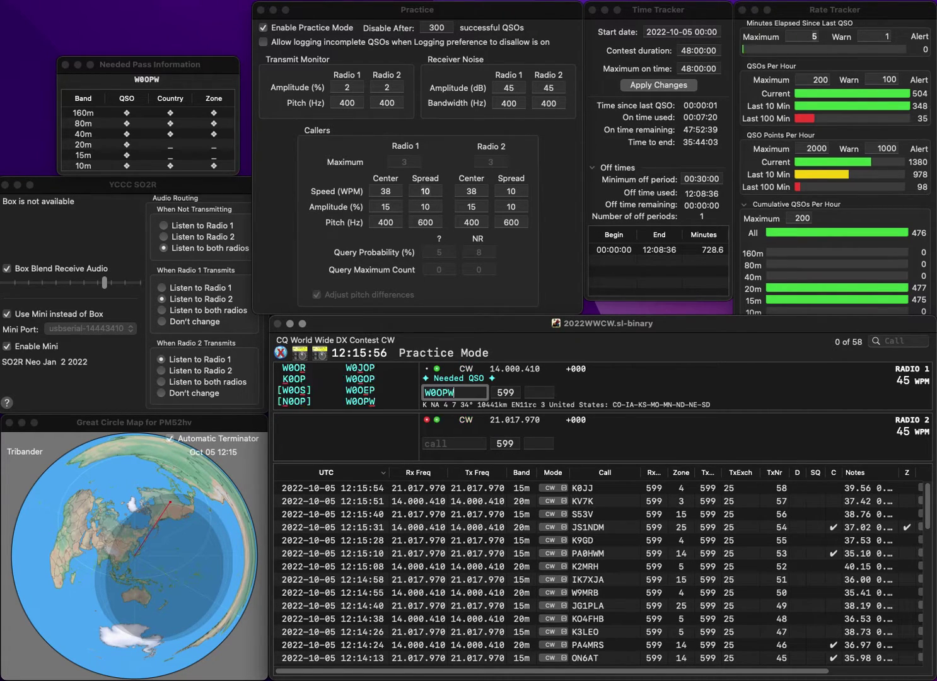
pyautogui.press('Return')
pyautogui.press('`')
pyautogui.write('K')
pyautogui.press('BackSpace')
pyautogui.write('YO2NS')
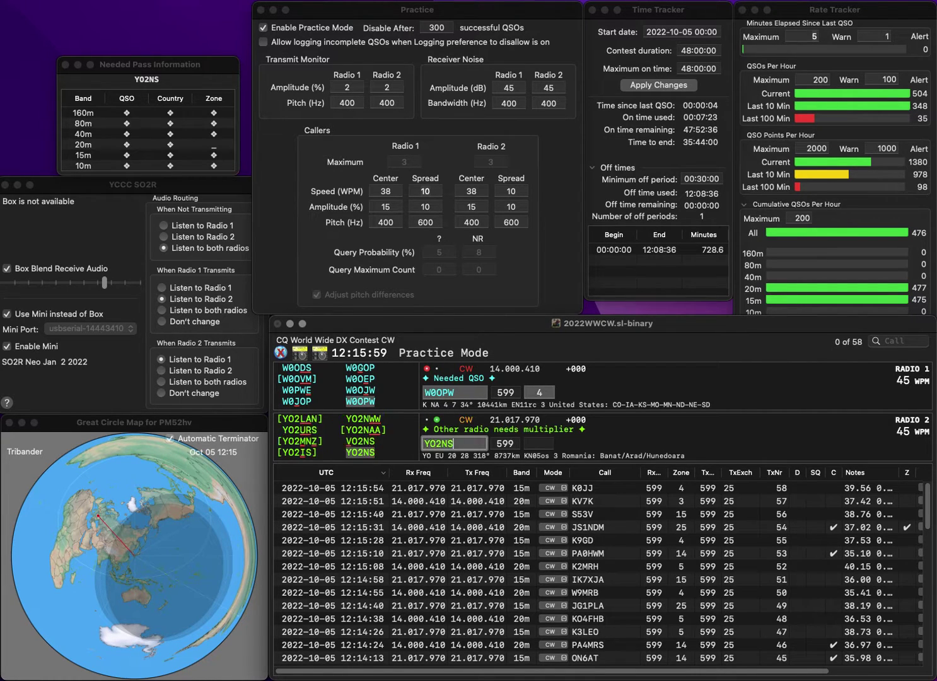
pyautogui.press('Return')
pyautogui.press('`')
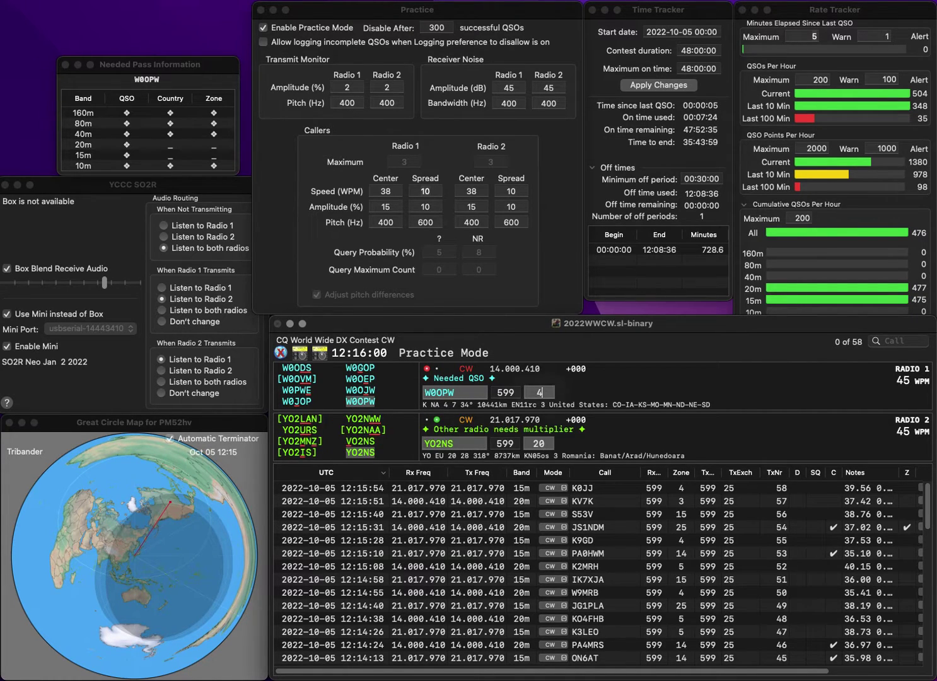
pyautogui.press('Return')
pyautogui.press('`')
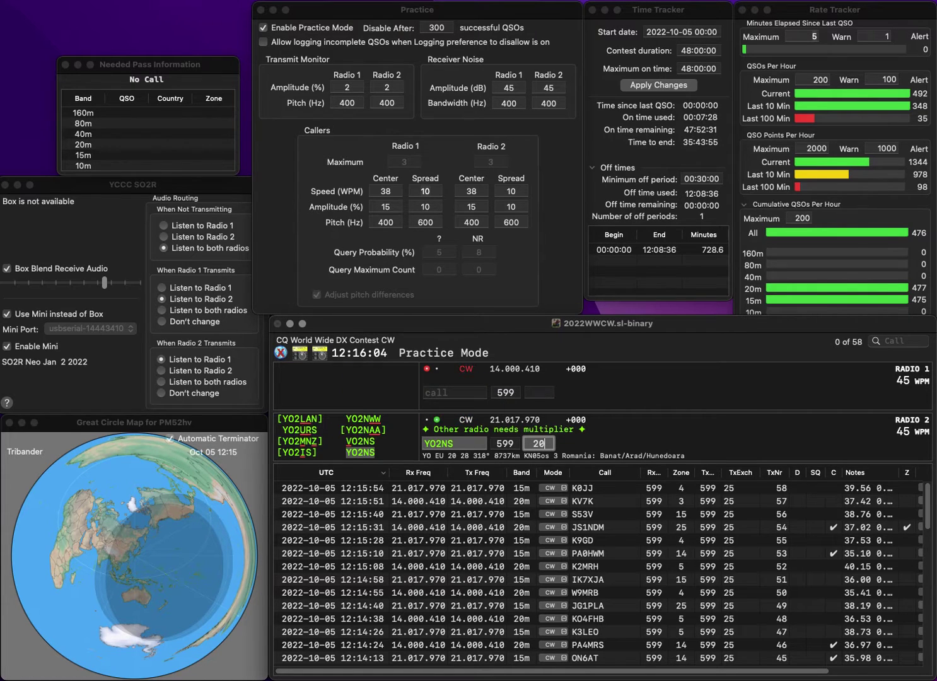
pyautogui.press('Return')
pyautogui.press('`')
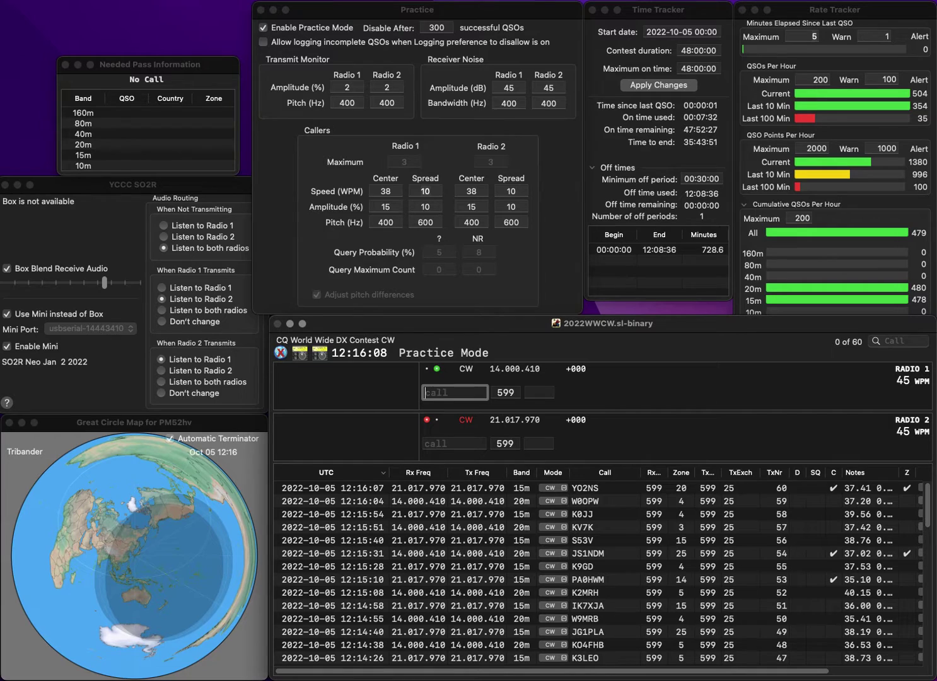
pyautogui.write('HB9S')
pyautogui.press('Return')
pyautogui.press('`')
pyautogui.write('DE1LR')
pyautogui.press('Home')
pyautogui.press('Delete')
pyautogui.write('C')
pyautogui.press('Delete')
pyautogui.write('2')
pyautogui.press('Return')
pyautogui.press('`')
pyautogui.press('Return')
pyautogui.press('`')
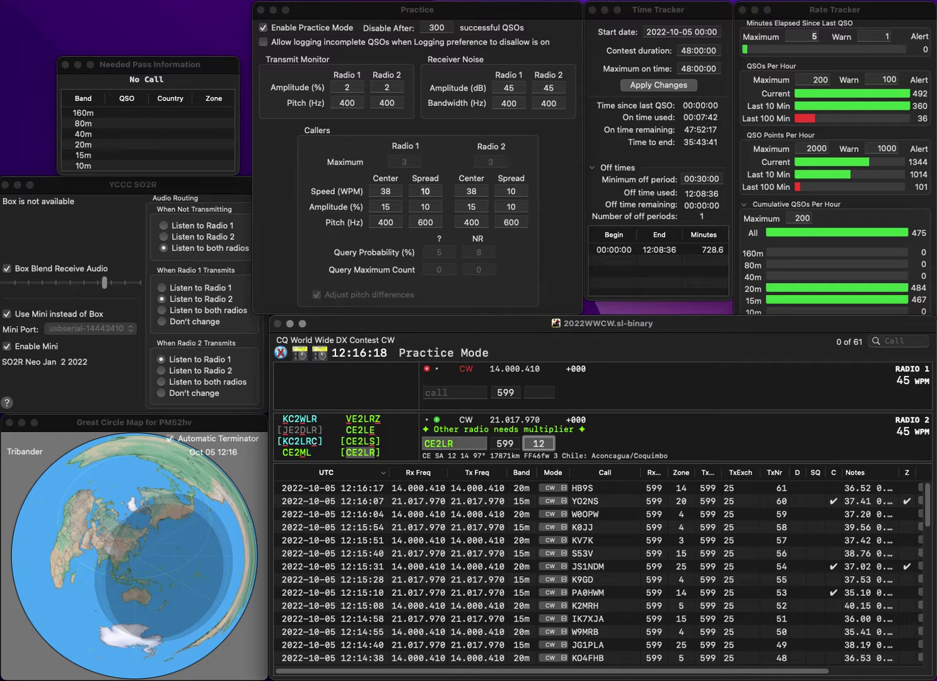
pyautogui.press('Return')
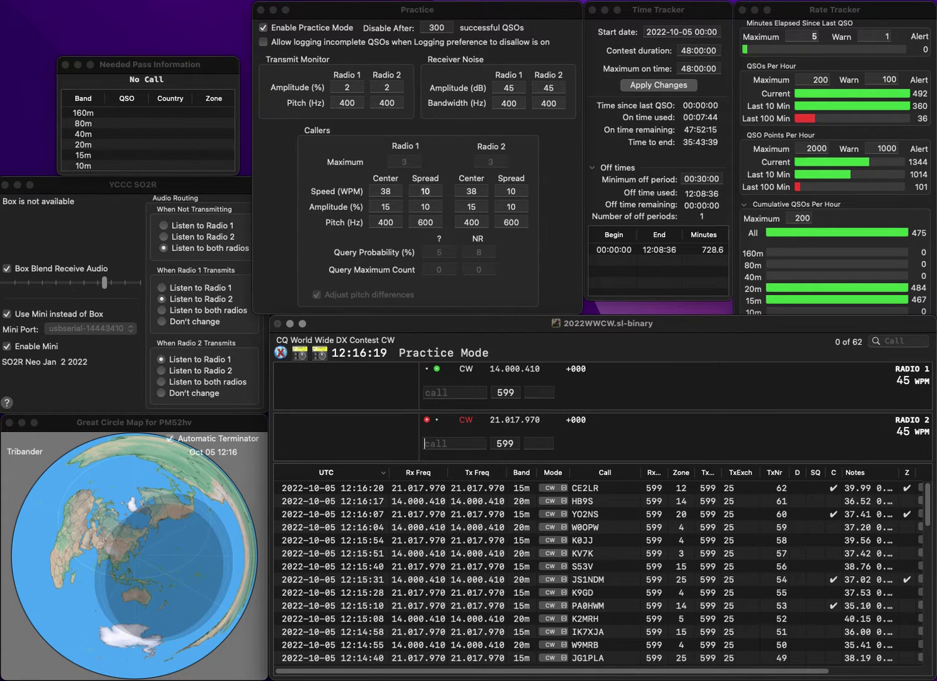
# Answer N5VR on Radio 1 and OZ1GD on Radio 2, and log N5VR with zone 4.
pyautogui.write('N5V')
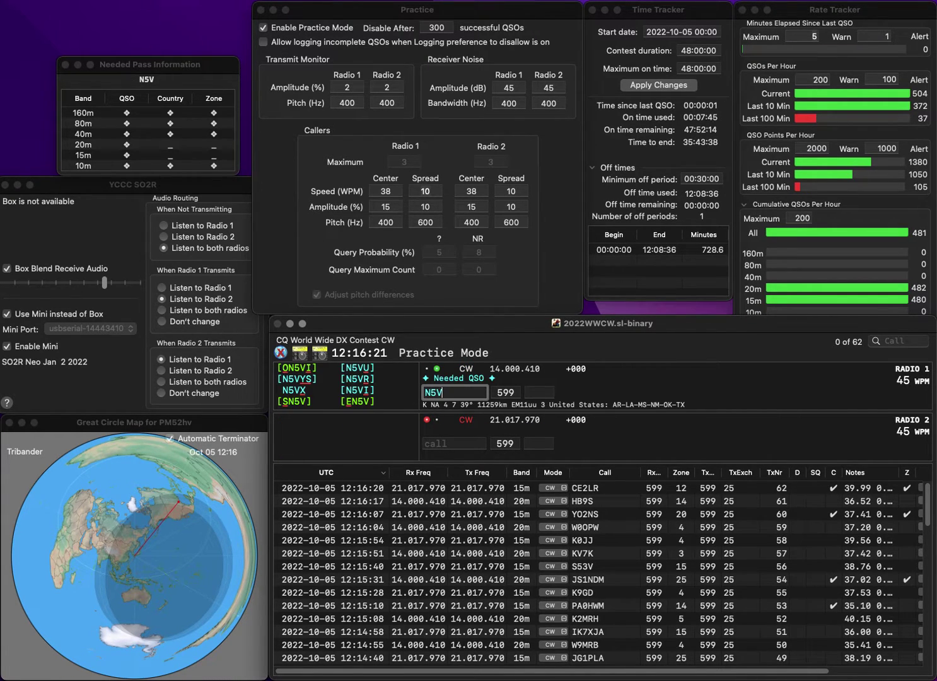
pyautogui.write('LR')
pyautogui.press('Return')
pyautogui.write('Z1Z')
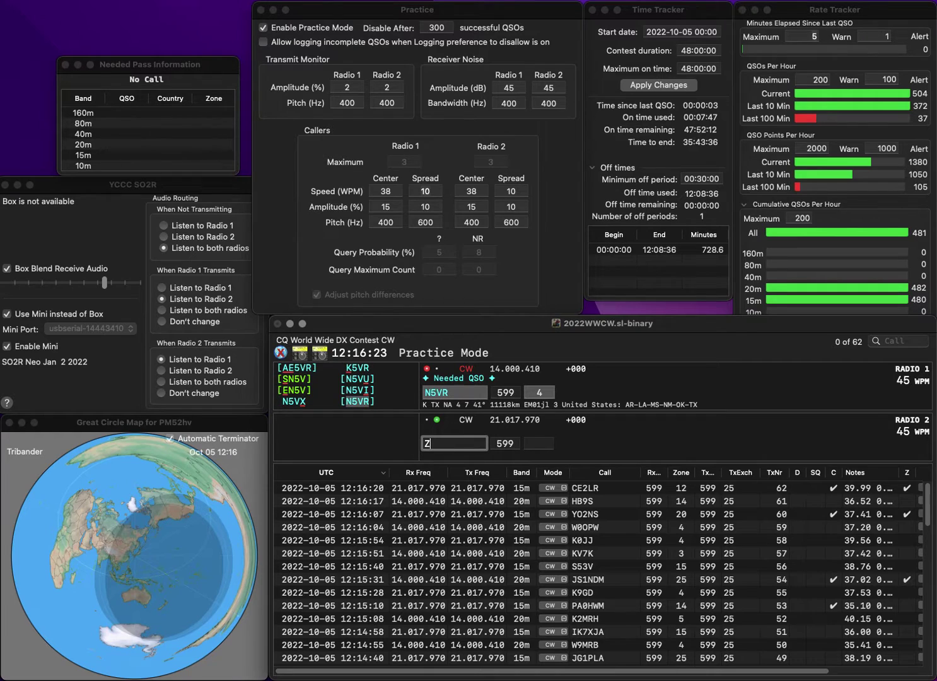
pyautogui.press('BackSpace')
pyautogui.write('GD')
pyautogui.press('Home')
pyautogui.write('O')
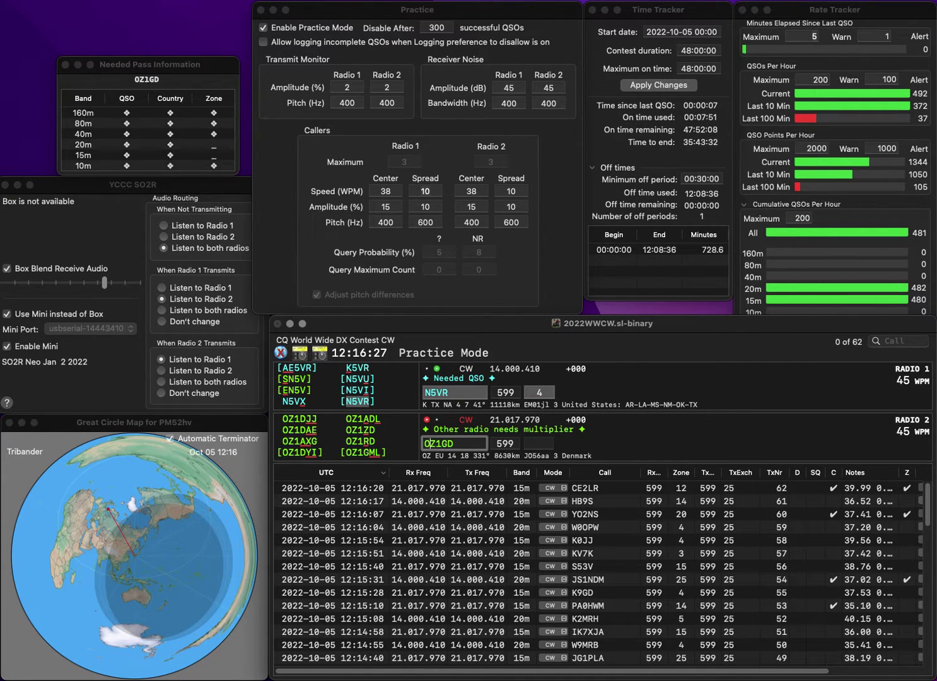
pyautogui.press('Return')
pyautogui.press('Return')
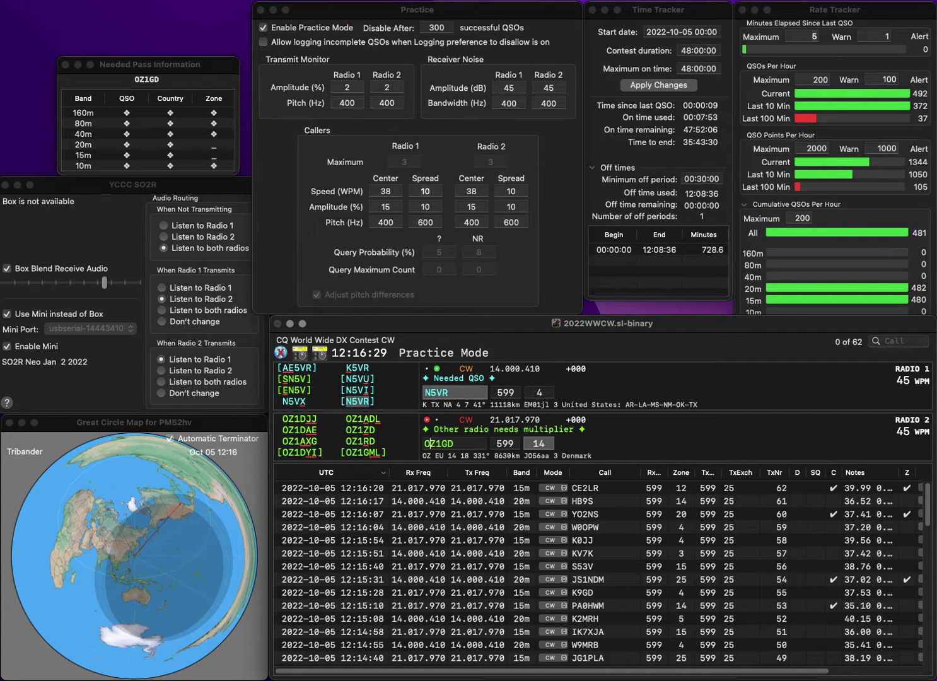
pyautogui.write('Z')
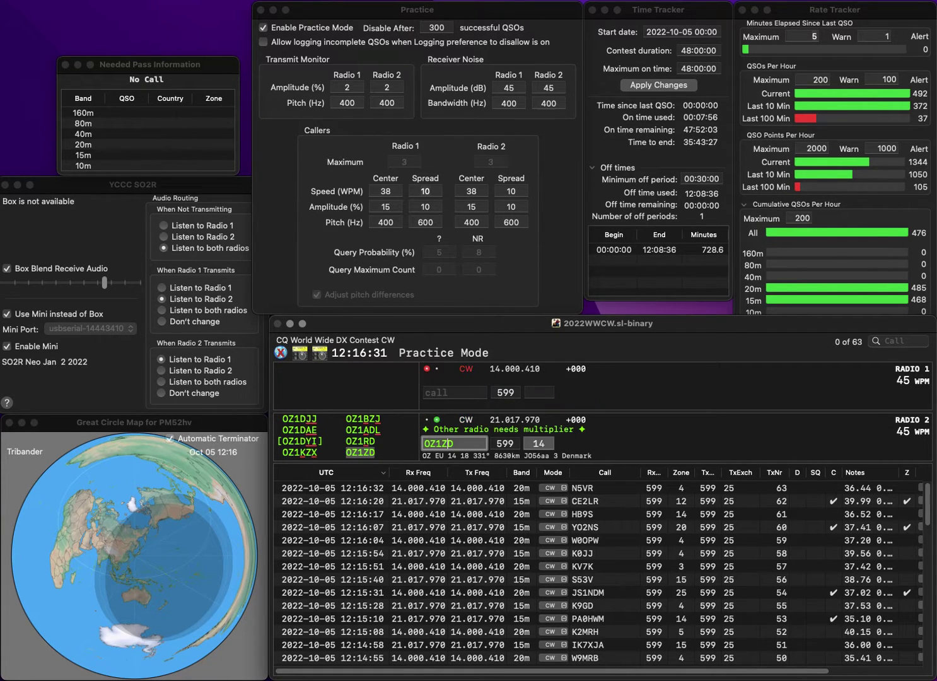
pyautogui.press('Return')
pyautogui.write('JE8CIC')
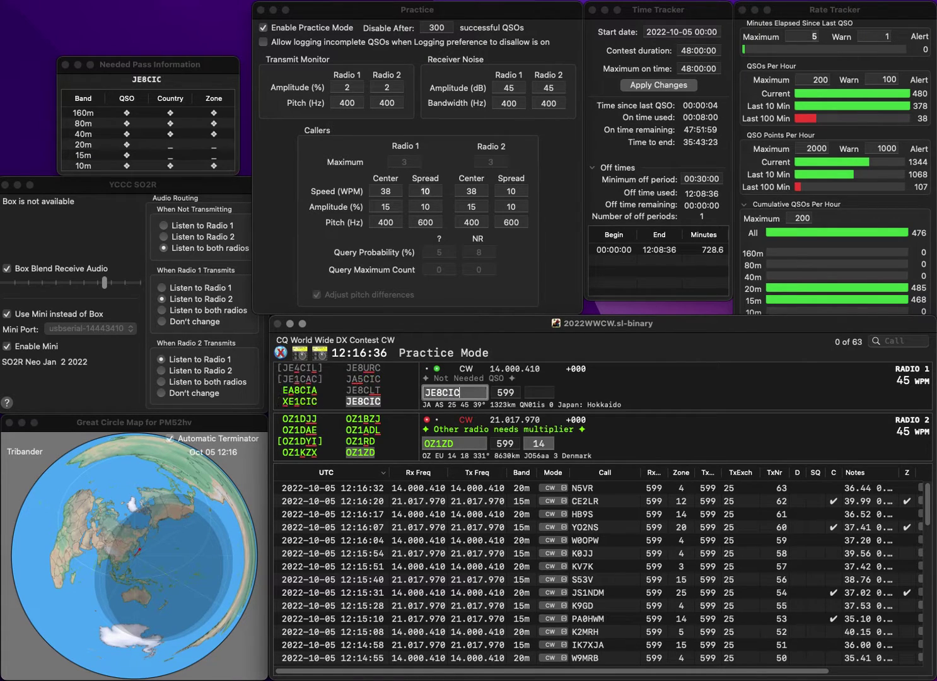
pyautogui.press('Return')
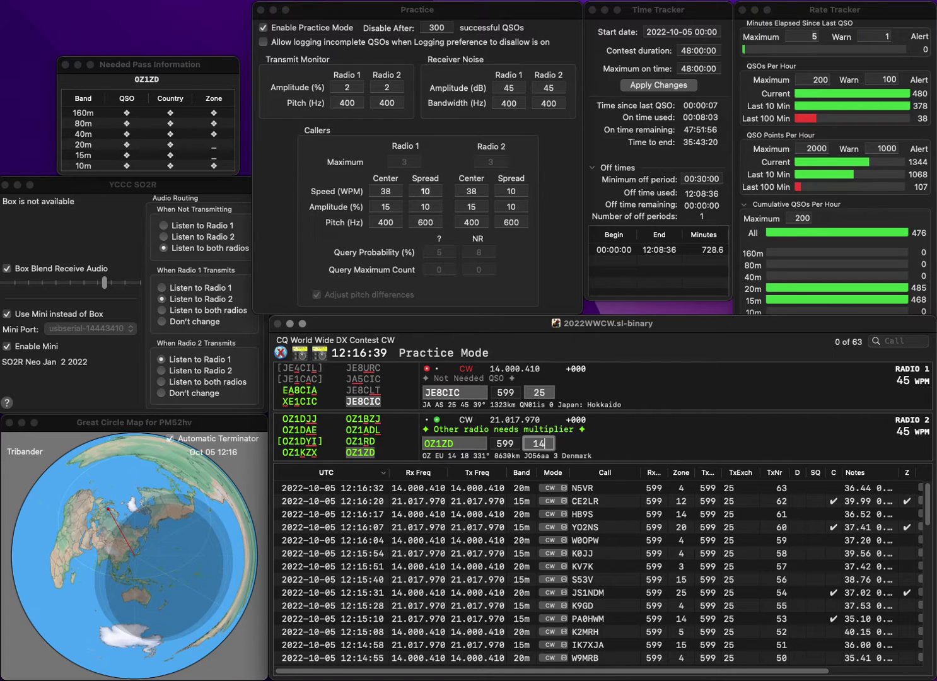
pyautogui.press('Return')
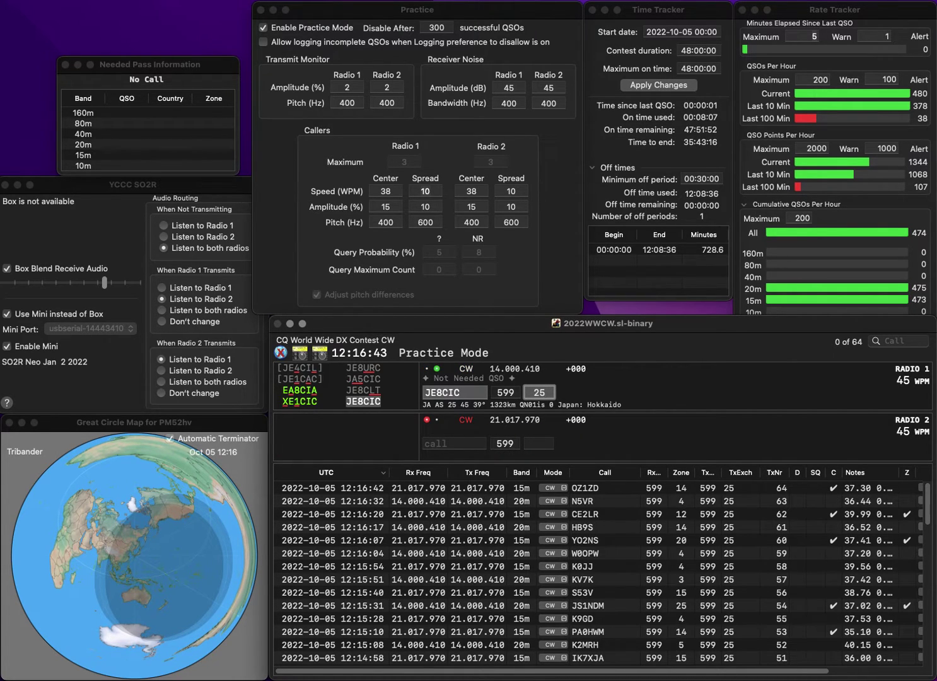
pyautogui.press('Return')
# Answer YT0HQ on Radio 2 and G3ZOH on Radio 1, and log YT0HQ with zone 15.
pyautogui.write('YT')
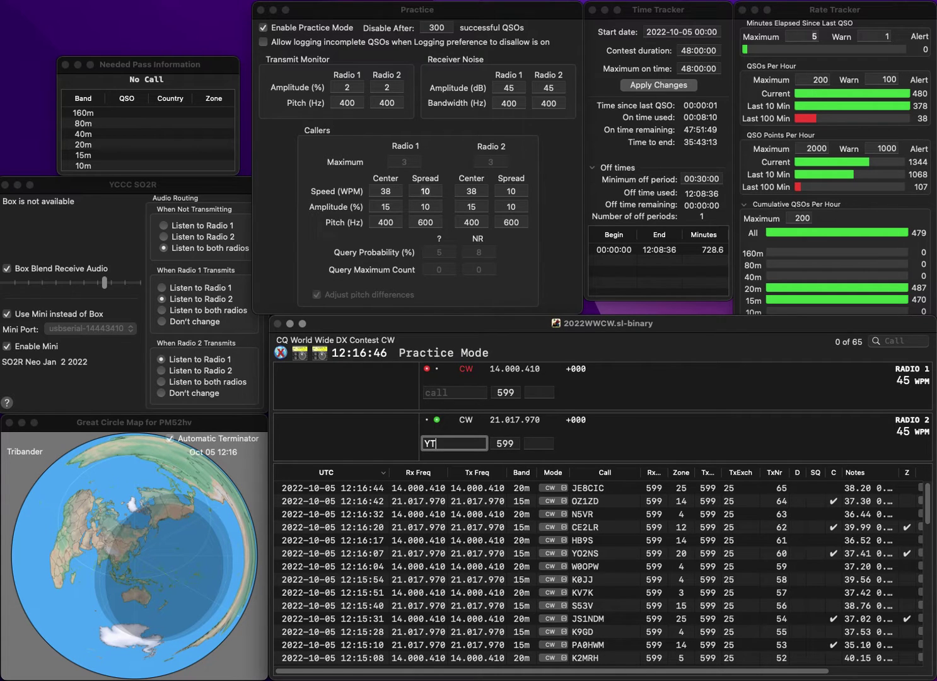
pyautogui.write('0HQ')
pyautogui.press('Return')
pyautogui.write('G3GOH')
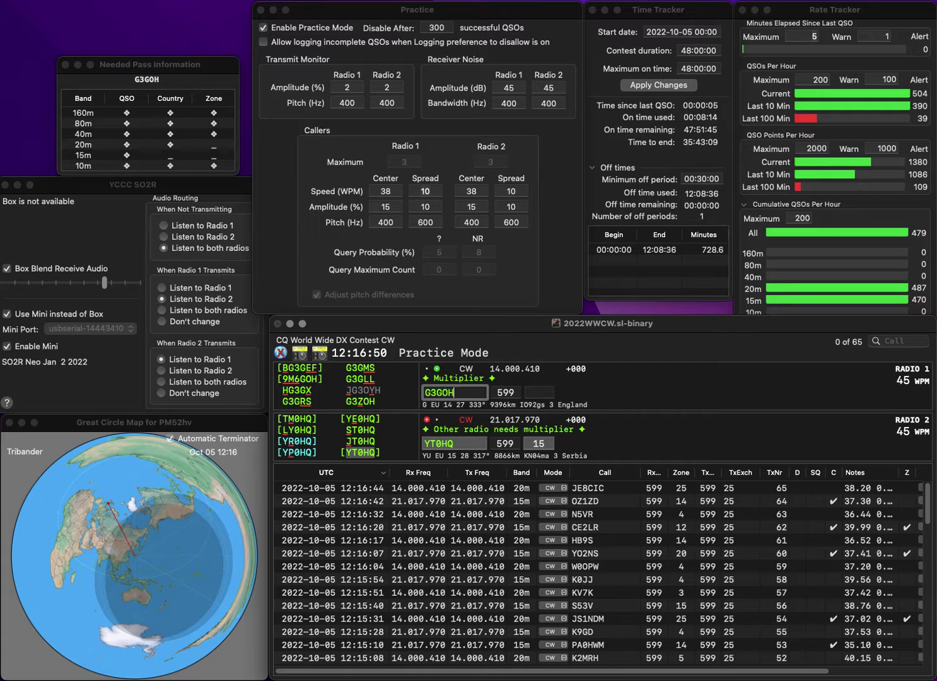
pyautogui.write('Z')
pyautogui.press('Return')
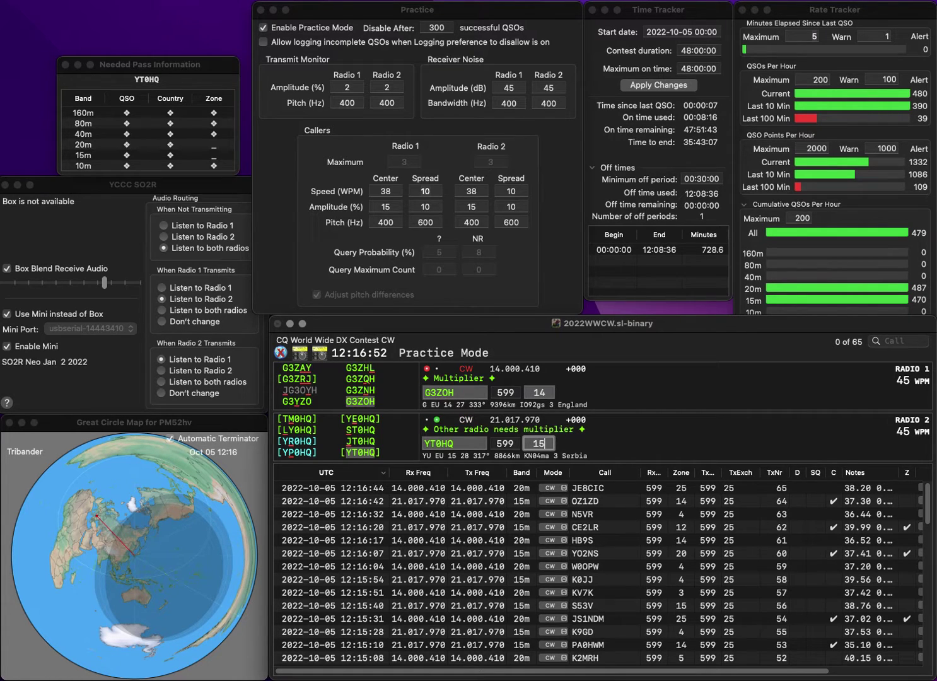
pyautogui.press('Return')
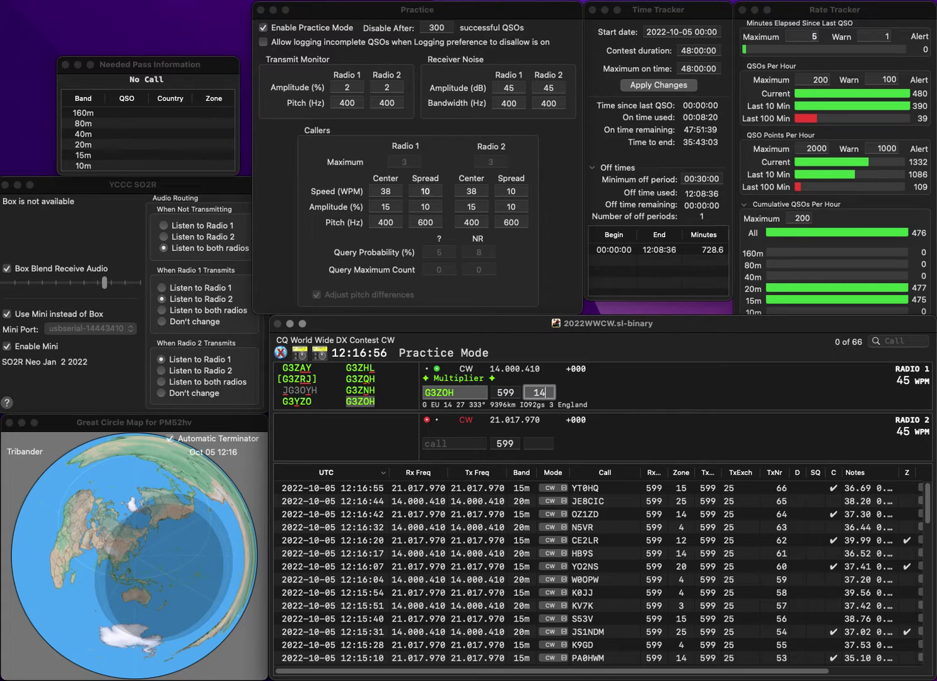
pyautogui.press('Return')
pyautogui.write('UT0RS')
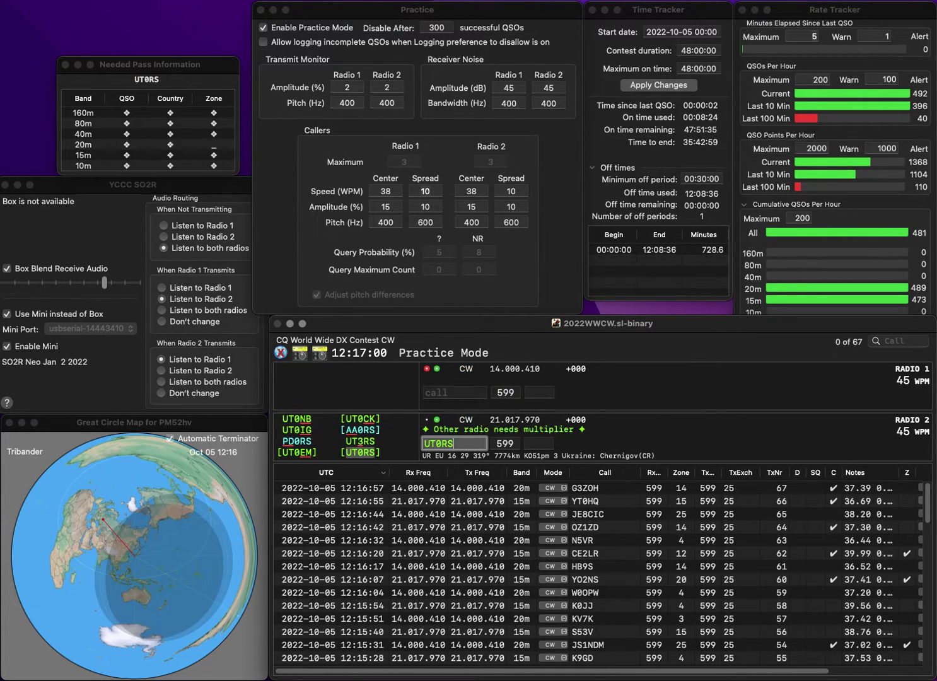
pyautogui.press('Return')
pyautogui.write('YD1R')
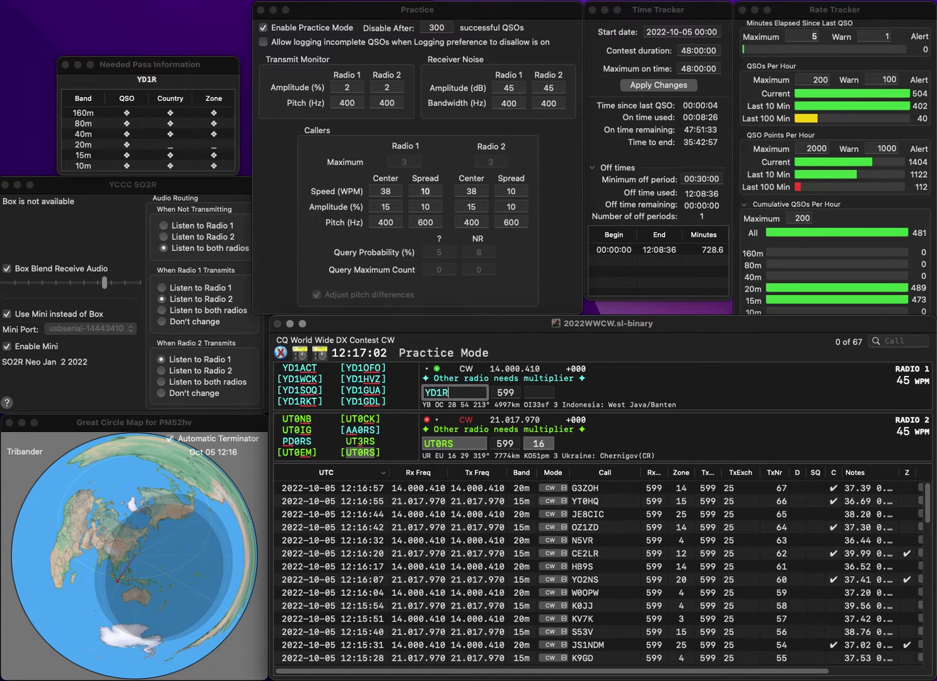
pyautogui.write('TX')
pyautogui.press('Return')
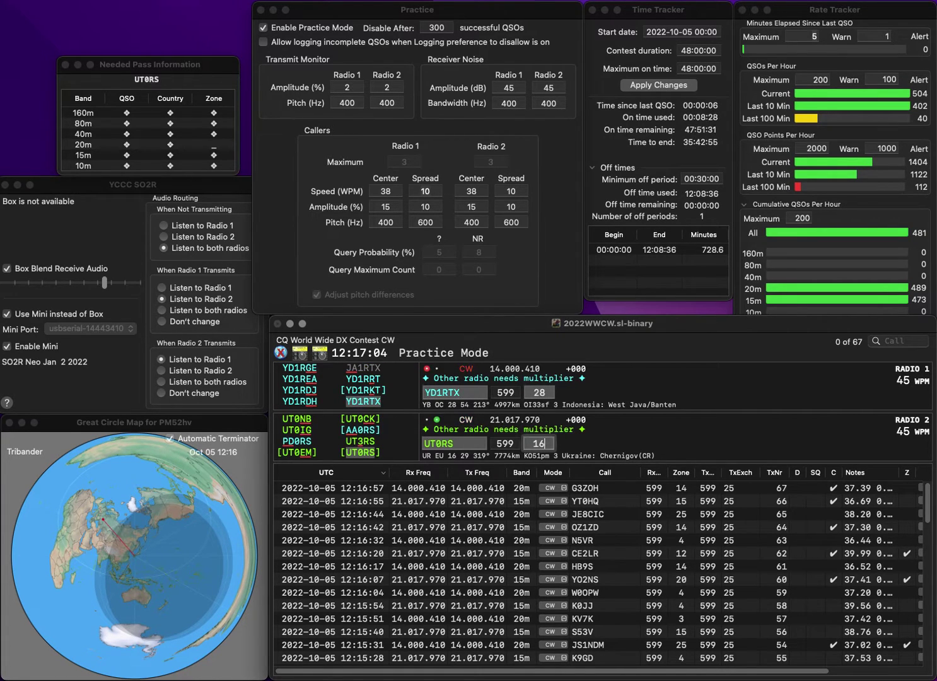
pyautogui.press('Return')
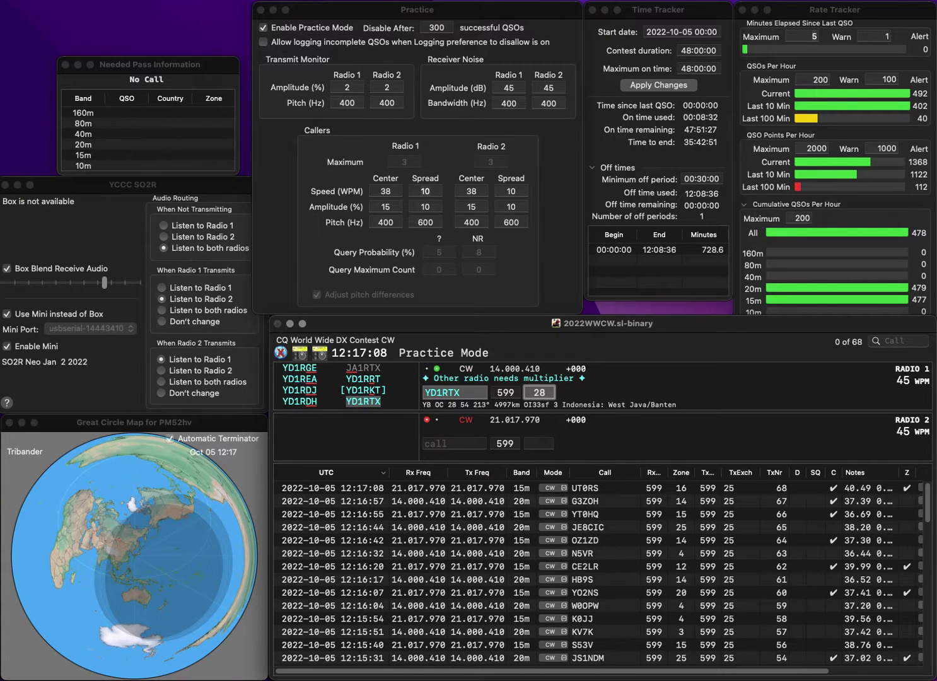
pyautogui.press('Return')
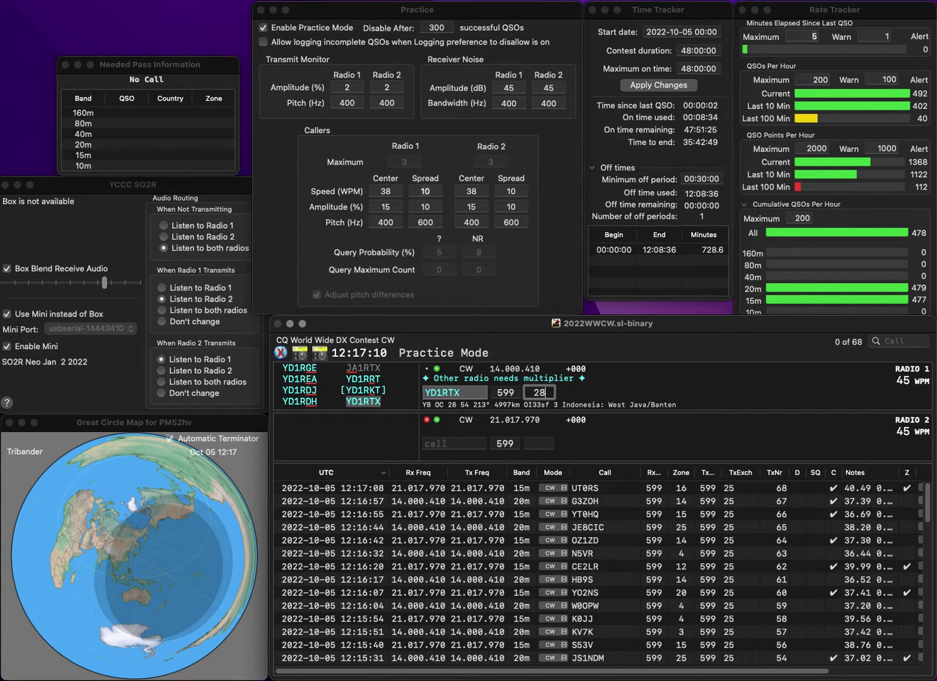
pyautogui.write('G')
pyautogui.write('4DDW')
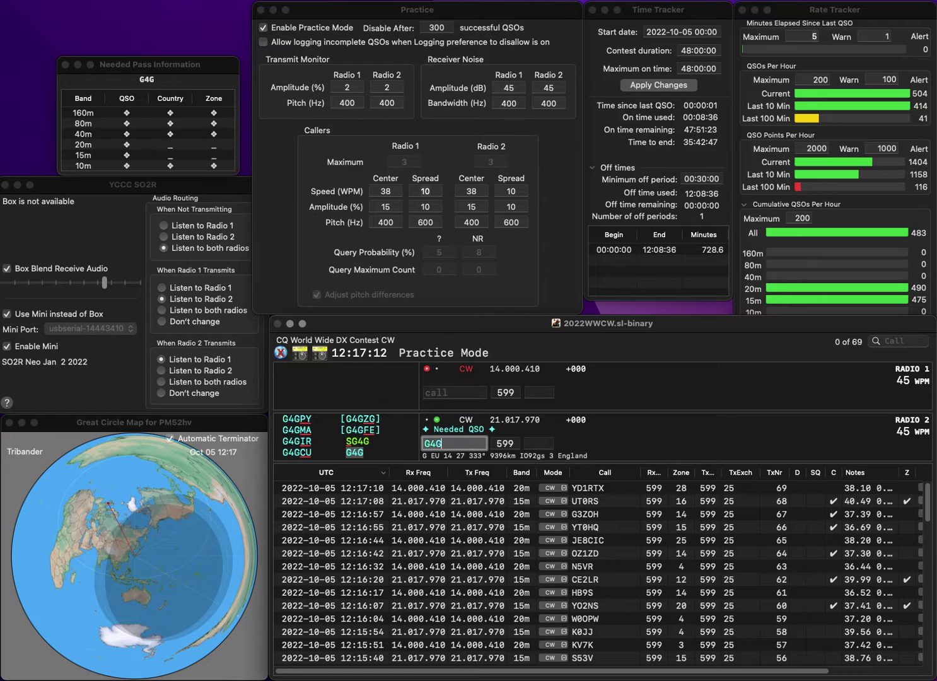
pyautogui.press('Return')
pyautogui.write('O')
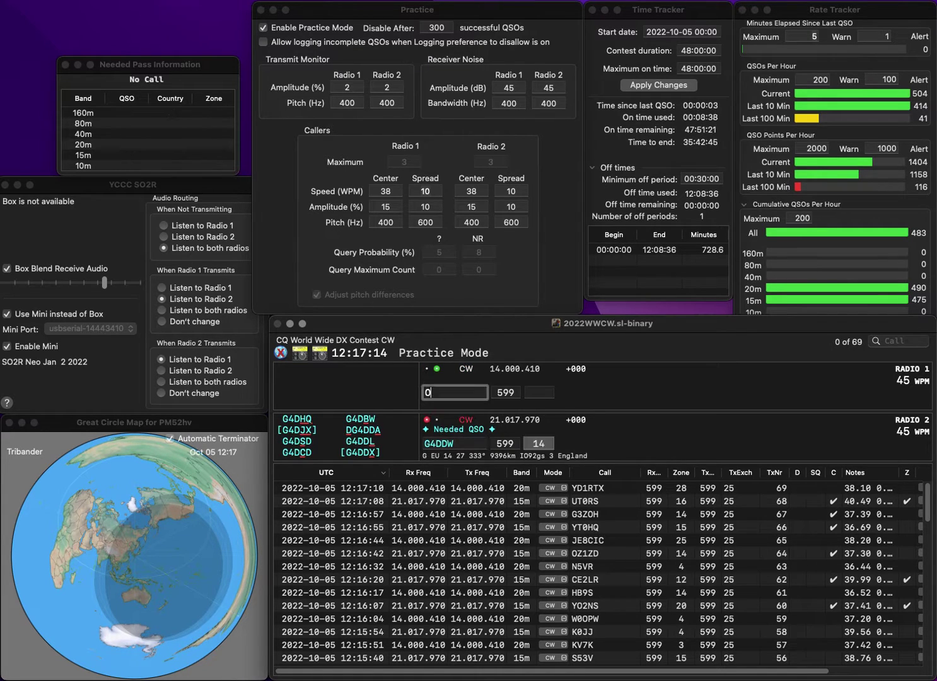
pyautogui.write('K1FED')
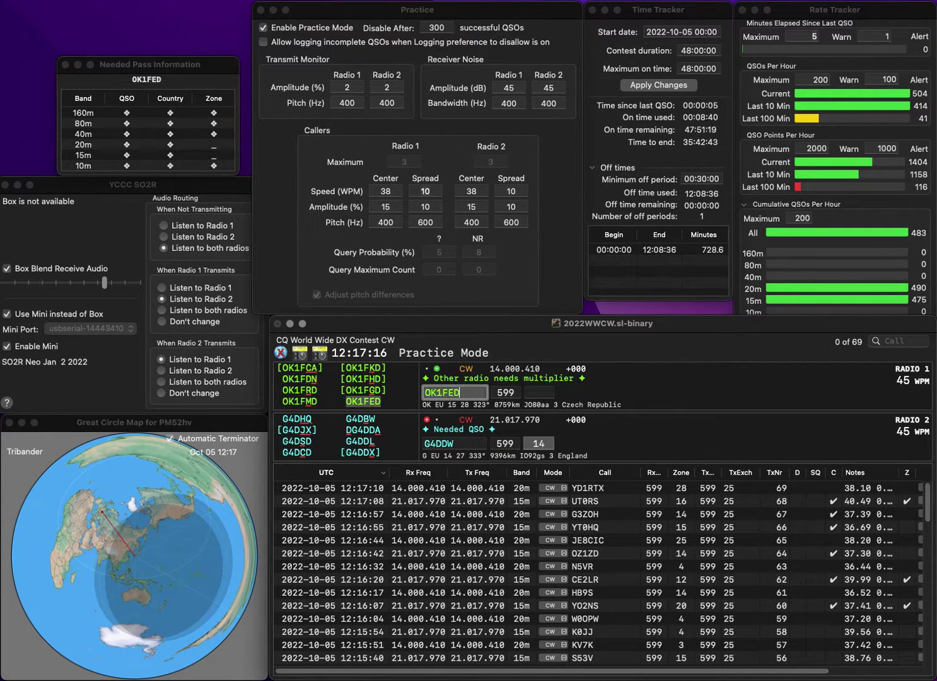
pyautogui.press('\\')
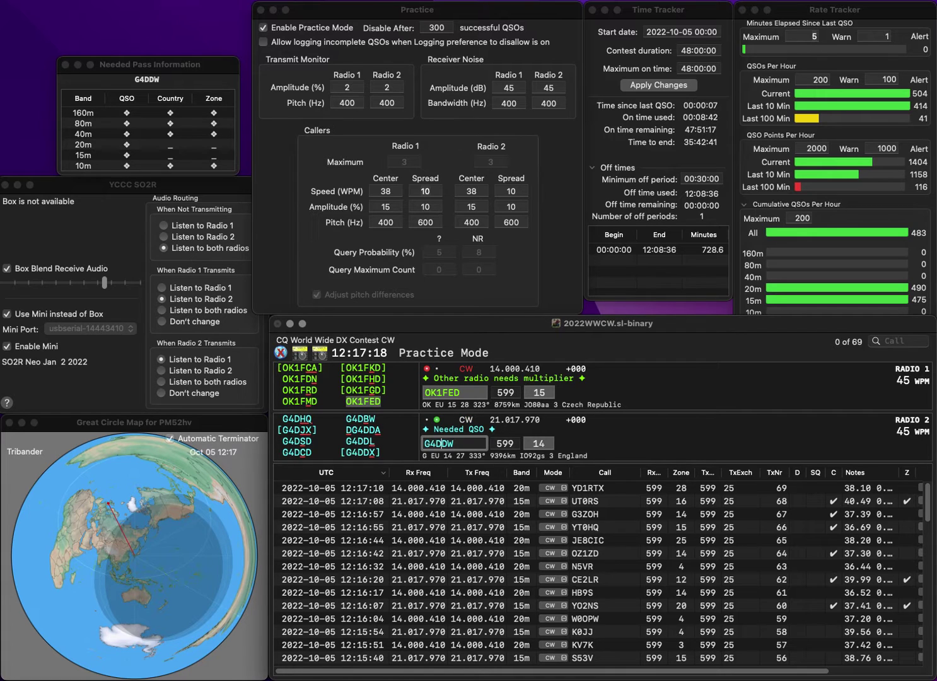
pyautogui.press('BackSpace')
pyautogui.write('3')
pyautogui.write('B')
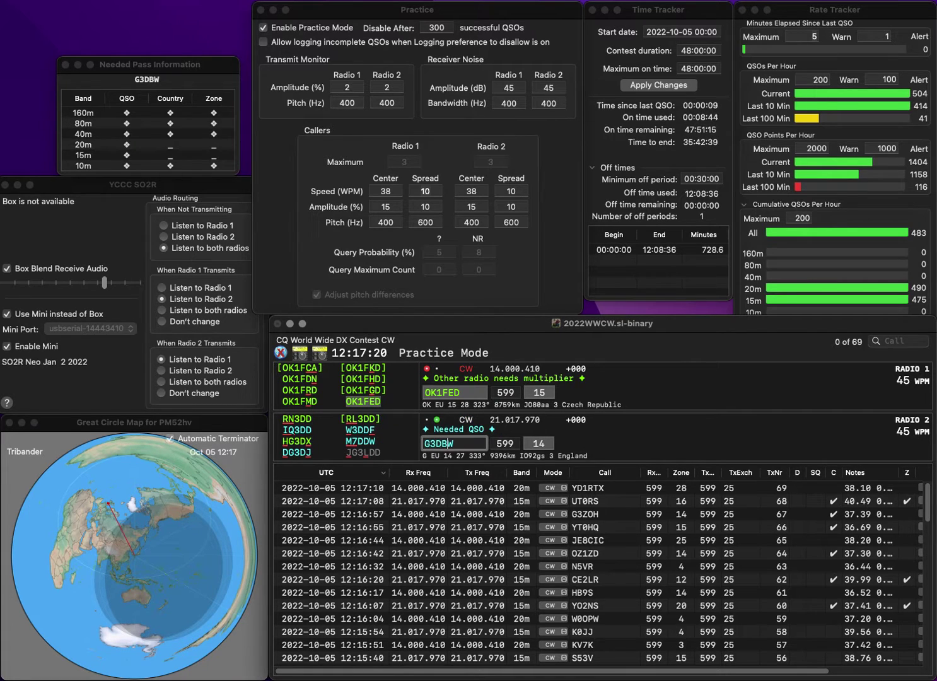
pyautogui.press('super+Left')
pyautogui.press('Right')
pyautogui.press('Right')
pyautogui.press('BackSpace')
pyautogui.write('4')
pyautogui.press('Return')
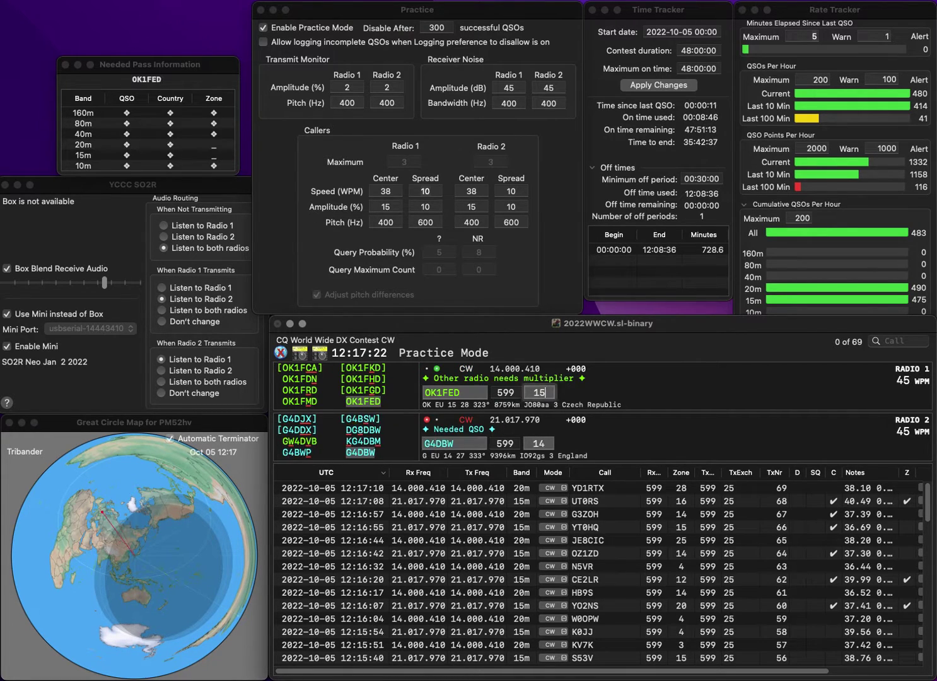
pyautogui.press('Return')
pyautogui.press('space')
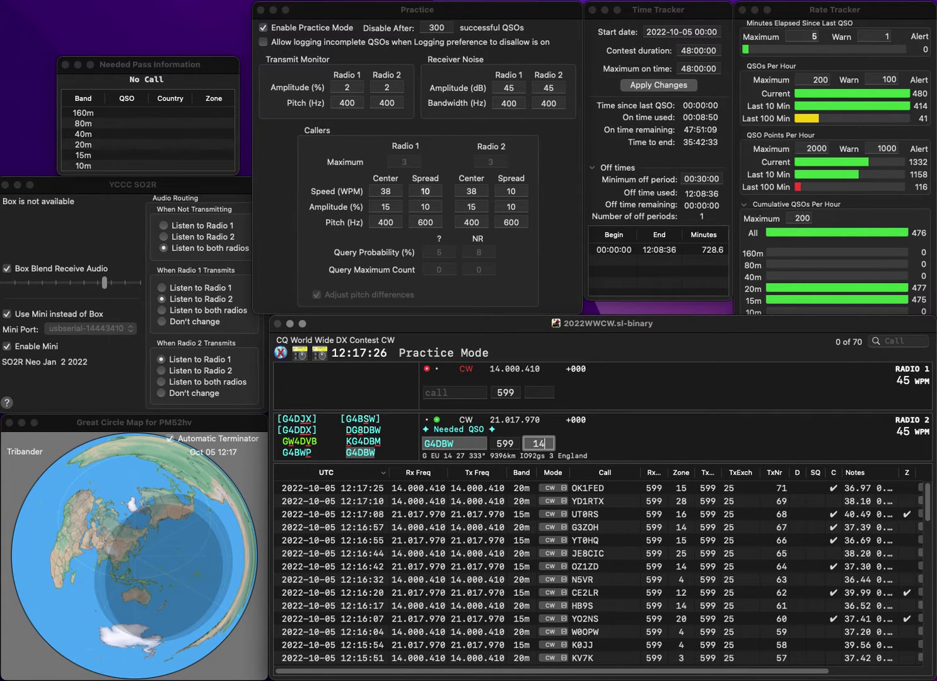
pyautogui.press('Return')
pyautogui.write('W7BX')
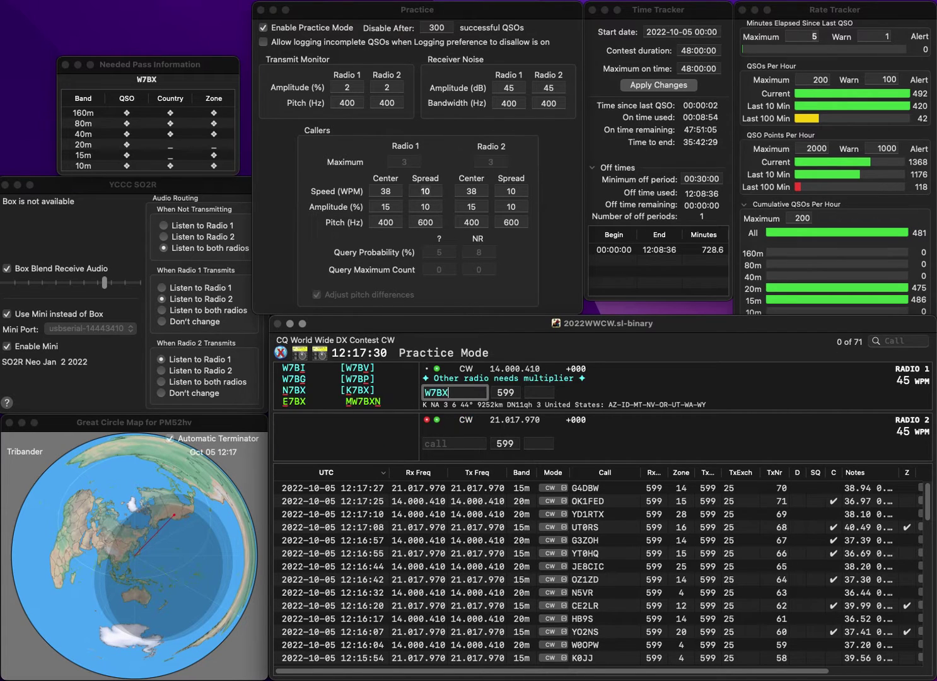
pyautogui.press('Left')
pyautogui.press('BackSpace')
pyautogui.write('D')
pyautogui.press('Return')
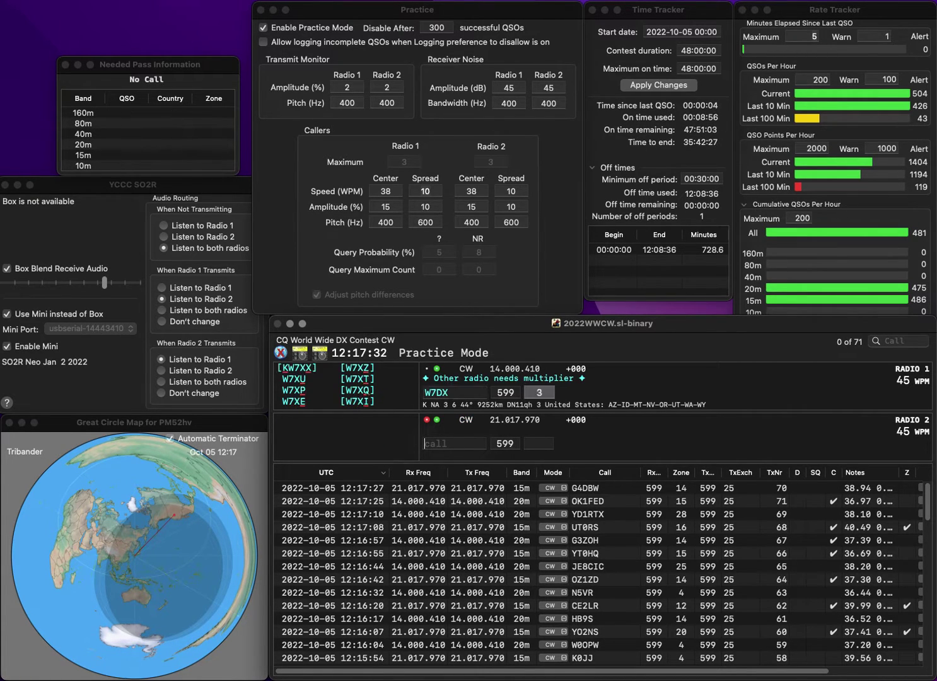
pyautogui.press('Up')
pyautogui.press('Down')
pyautogui.write('EB4GOO')
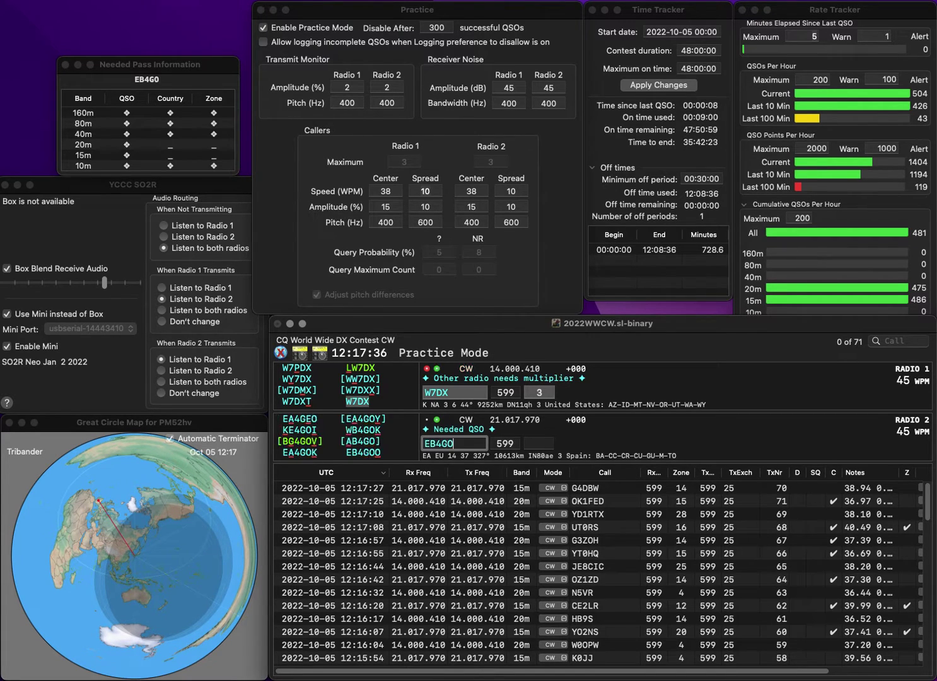
pyautogui.press('Return')
pyautogui.press('space')
pyautogui.press('Left')
pyautogui.press('BackSpace')
pyautogui.press('BackSpace')
pyautogui.write('Z6')
pyautogui.press('Return')
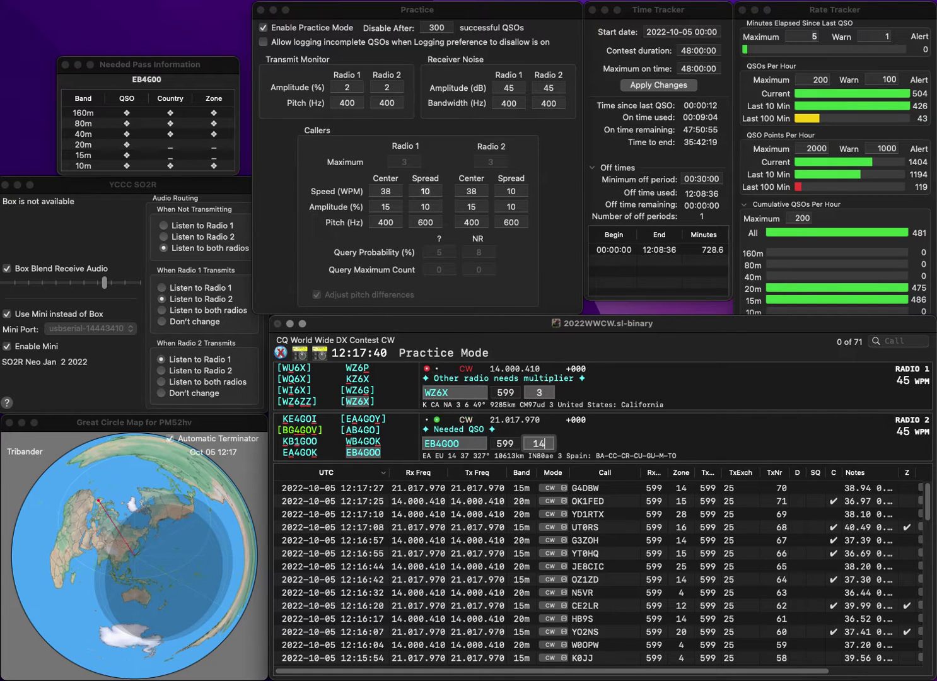
pyautogui.press('Return')
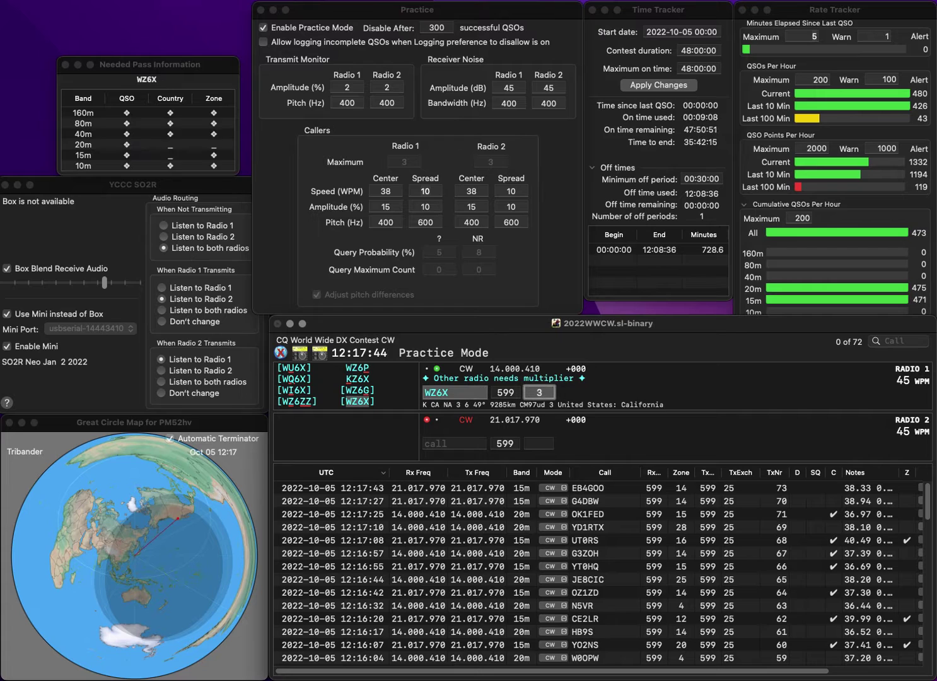
# Log WZ6X with zone 3 on Radio 1 and answer SP9UP on Radio 2.
pyautogui.press('Return')
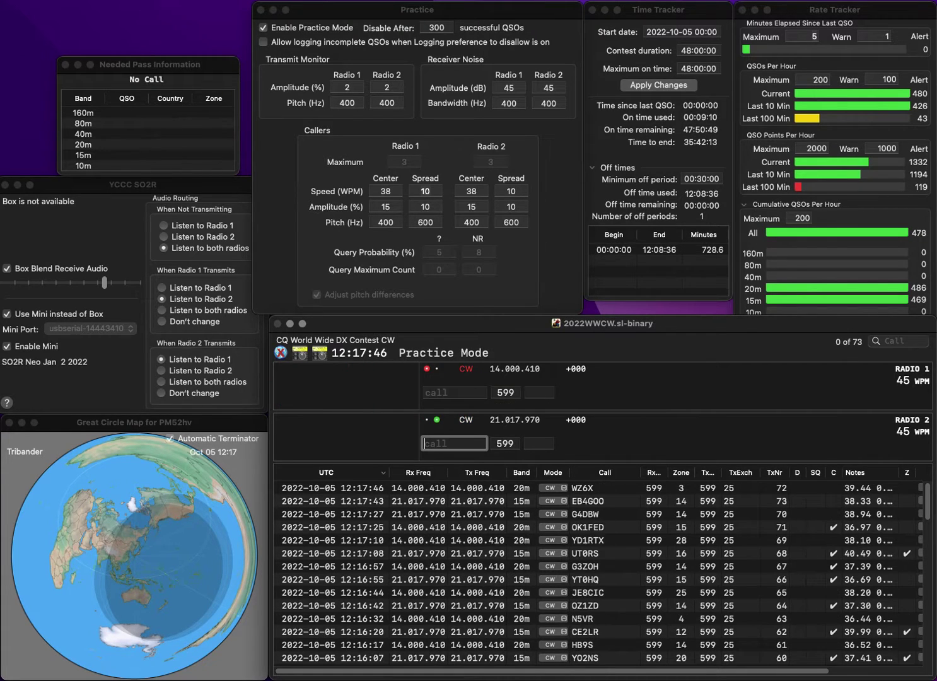
pyautogui.write('SP9UP')
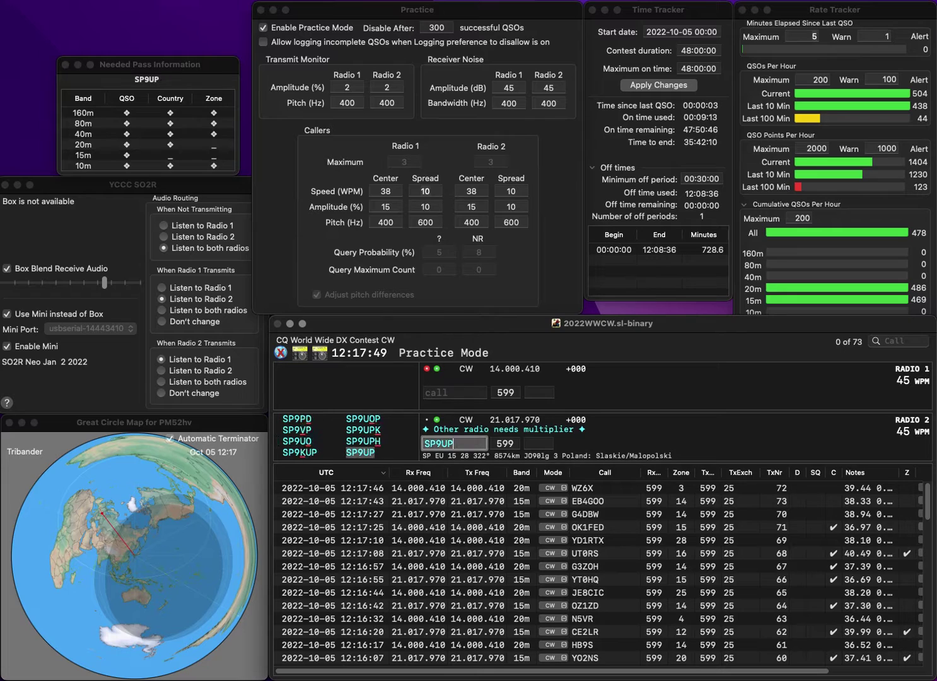
pyautogui.press('Return')
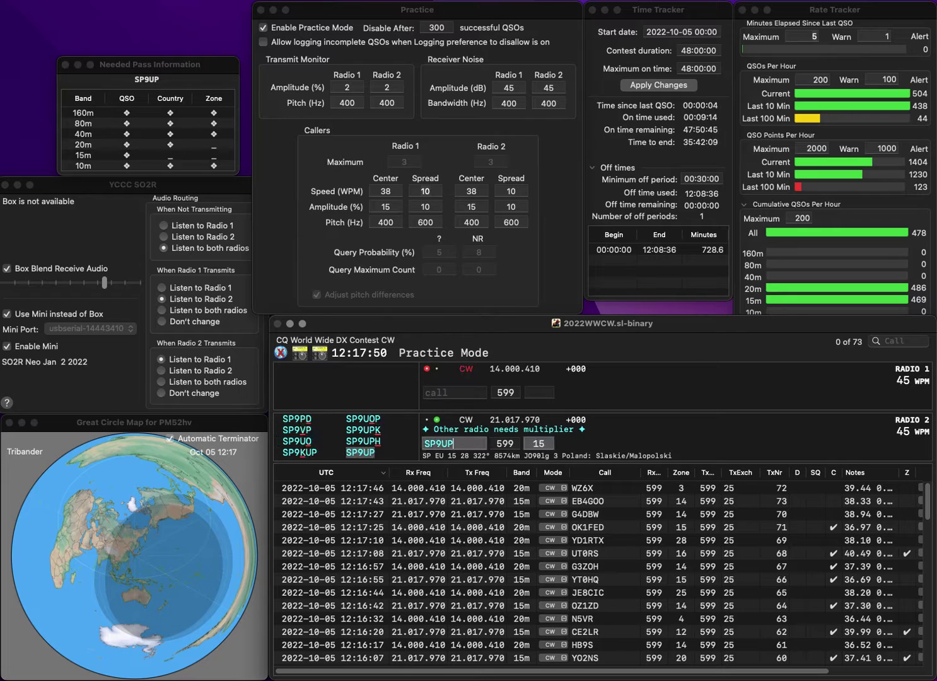
pyautogui.write('G')
pyautogui.write('MSC')
pyautogui.press('Left')
pyautogui.press('Left')
pyautogui.press('Left')
pyautogui.press('BackSpace')
pyautogui.write('F5')
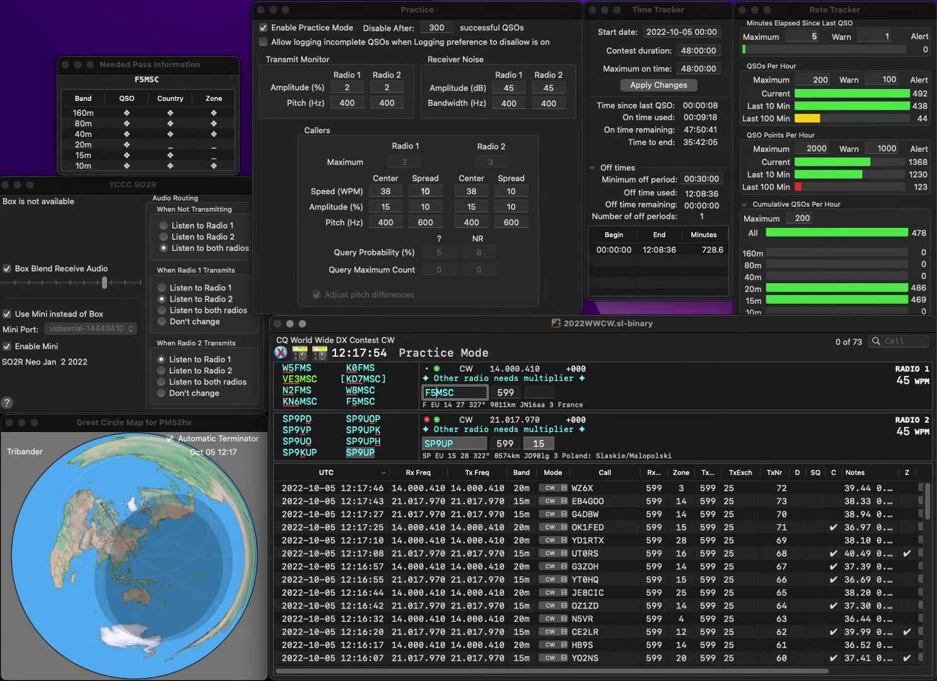
pyautogui.press('Return')
# Log SP9UP with zone 15 on Radio 2 and F5MSC with zone 14 on Radio 1.
pyautogui.press('Down')
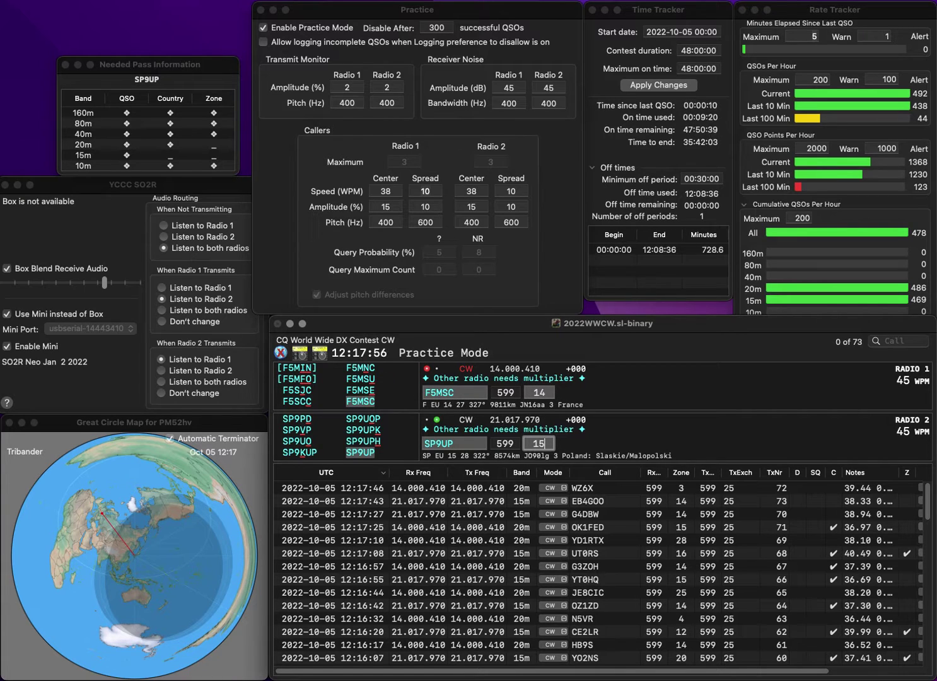
pyautogui.press('Return')
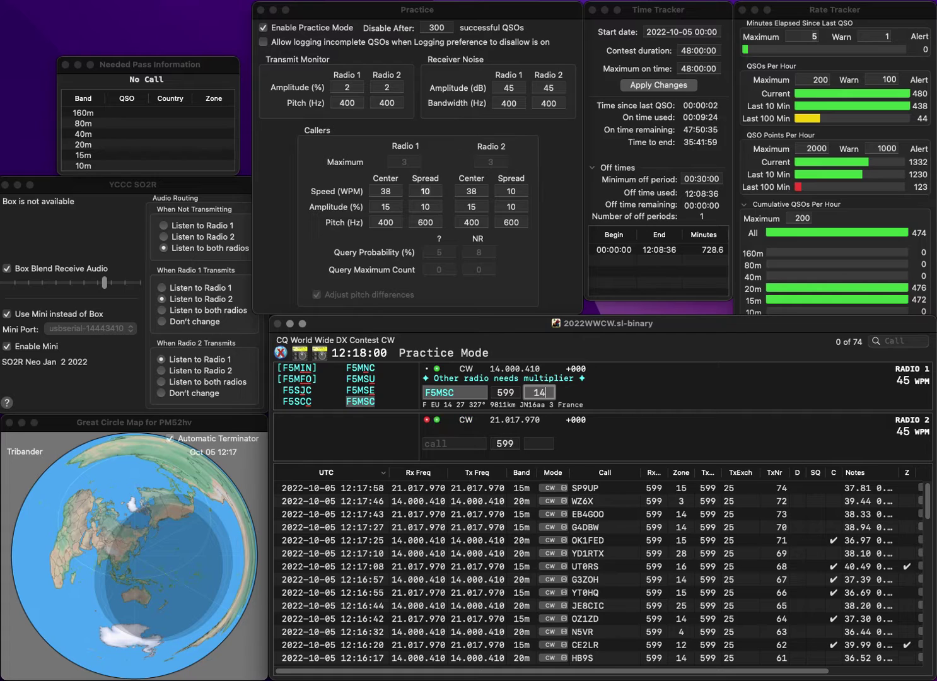
pyautogui.press('Return')
pyautogui.write('PWO9B')
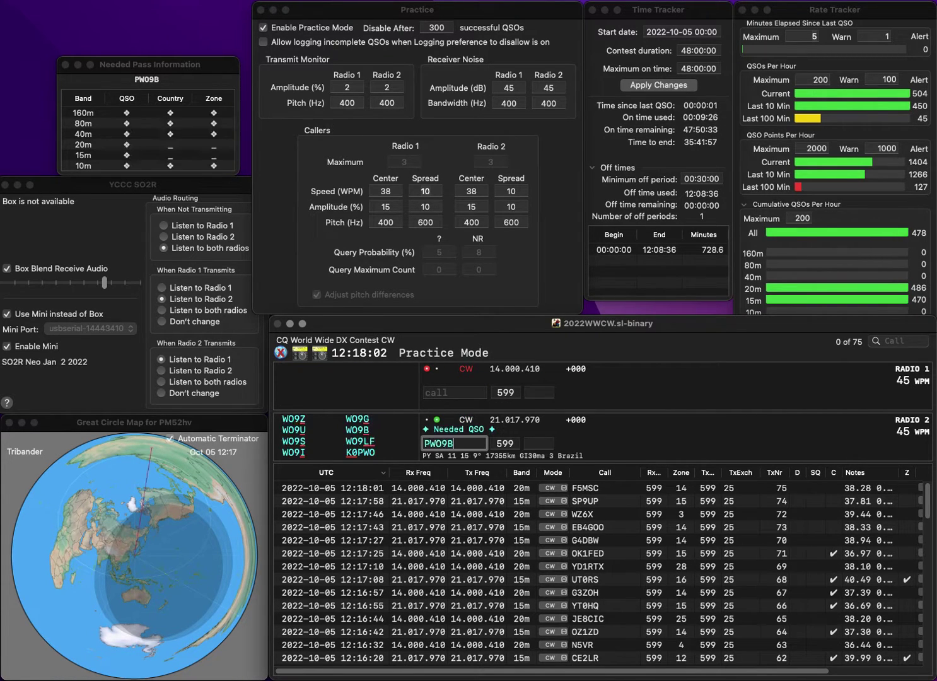
pyautogui.press('Home')
pyautogui.press('Delete')
pyautogui.press('Return')
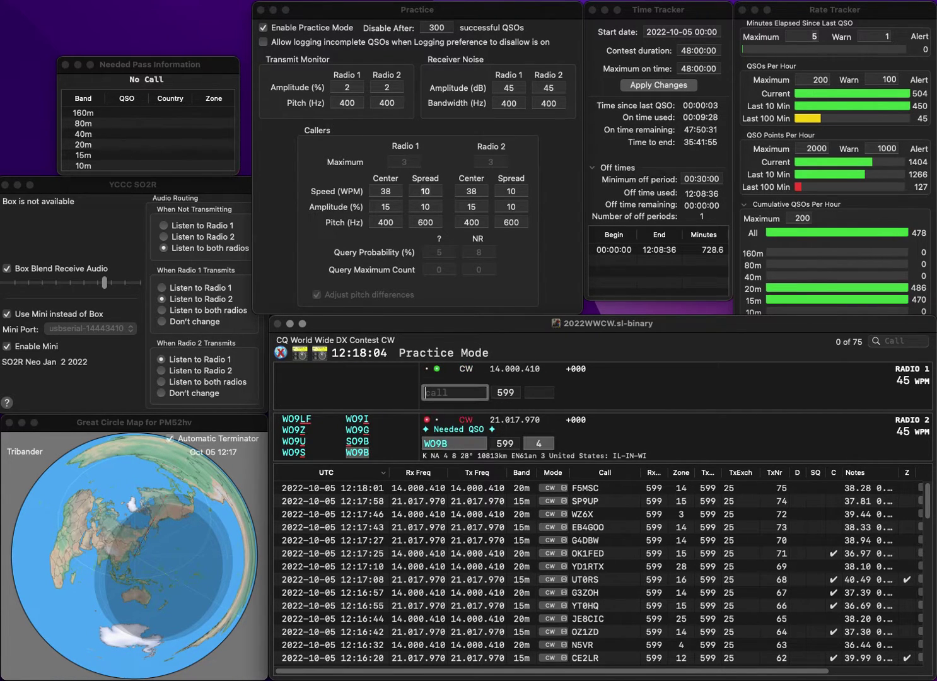
pyautogui.write('GM4HUF')
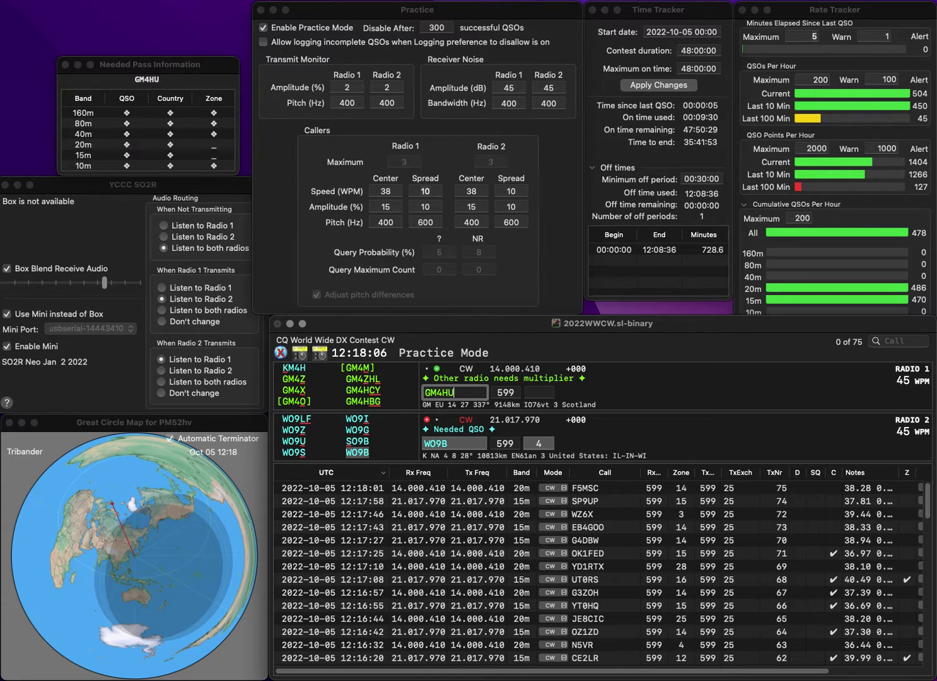
pyautogui.press('Return')
# Correct the Radio 1 call to GM4SUF and log WO9B with zone 4 on Radio 2.
pyautogui.press('Return')
pyautogui.press('space')
pyautogui.press('Left')
pyautogui.press('Left')
pyautogui.press('BackSpace')
pyautogui.write('S')
pyautogui.press('Return')
pyautogui.press('Return')
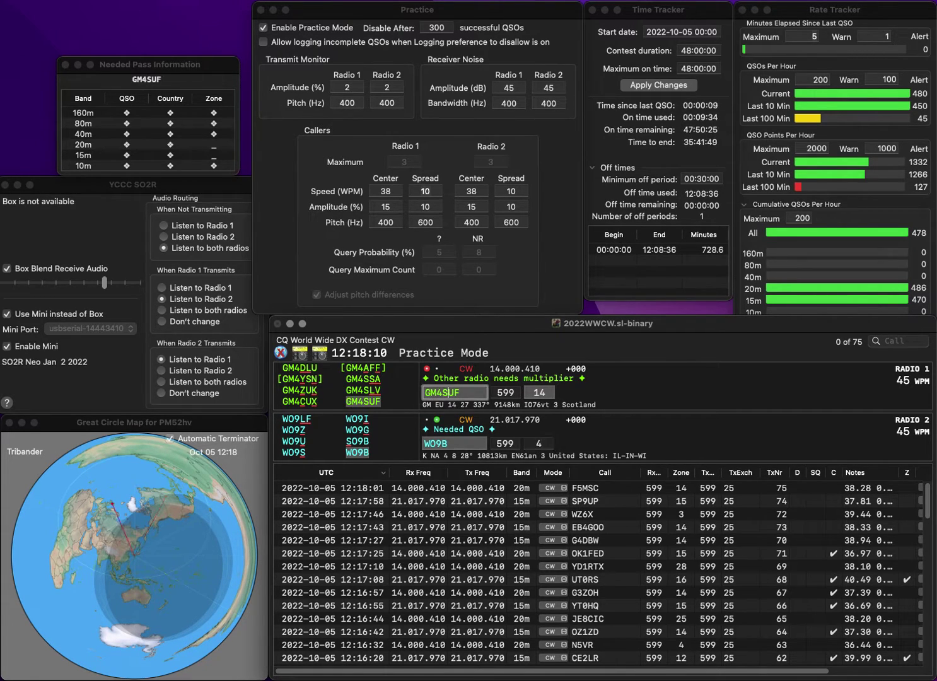
pyautogui.press('Return')
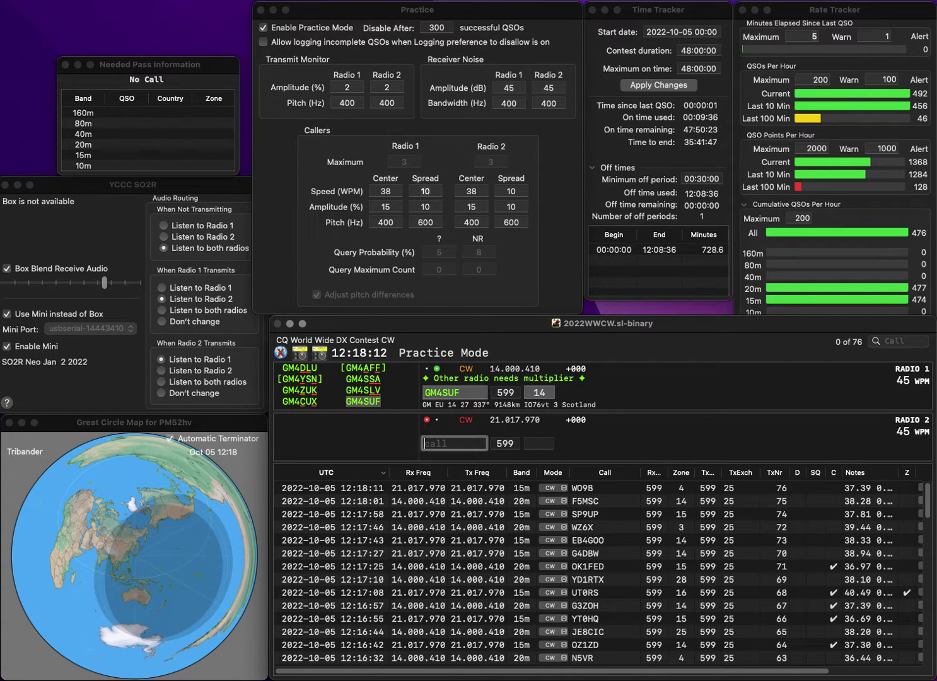
# Answer RX4HJ on Radio 2 and log GM4SUF with zone 14 on Radio 1.
pyautogui.write('RX4HJ')
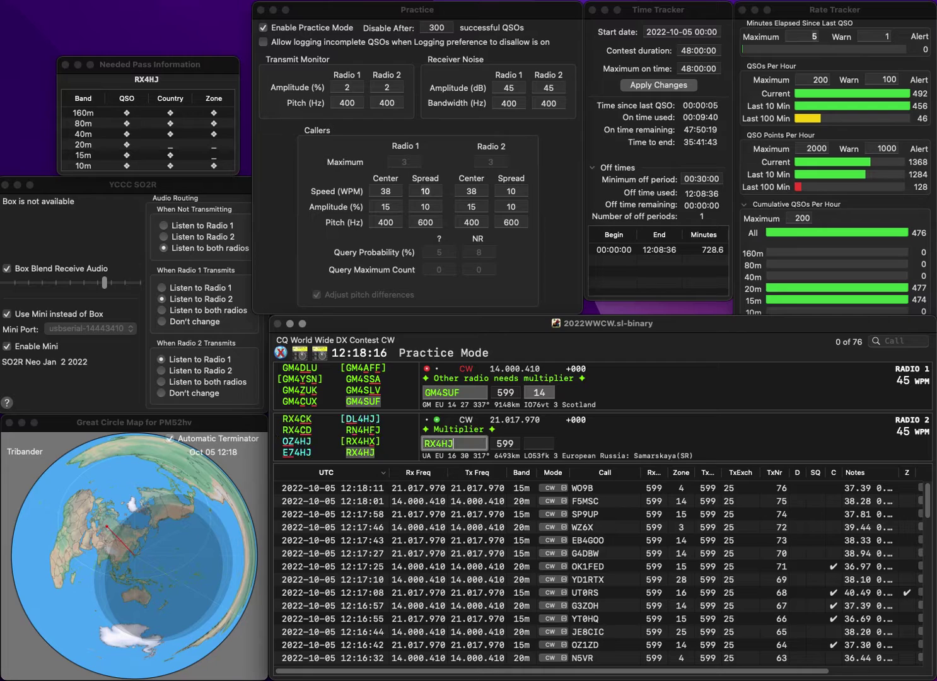
pyautogui.press('Return')
pyautogui.press('Up')
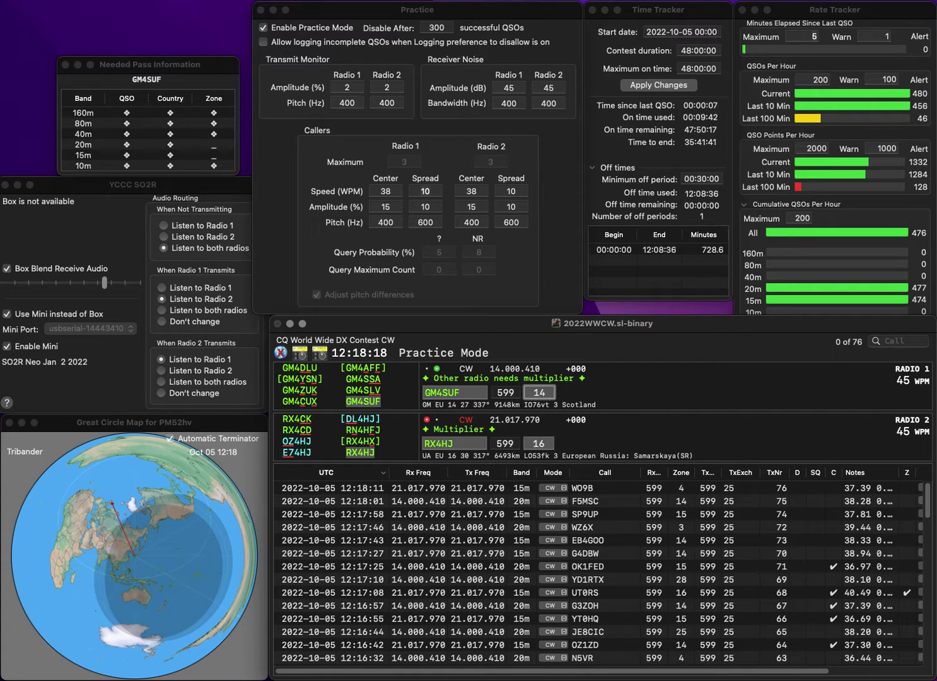
pyautogui.press('Return')
pyautogui.press('Down')
pyautogui.press('Return')
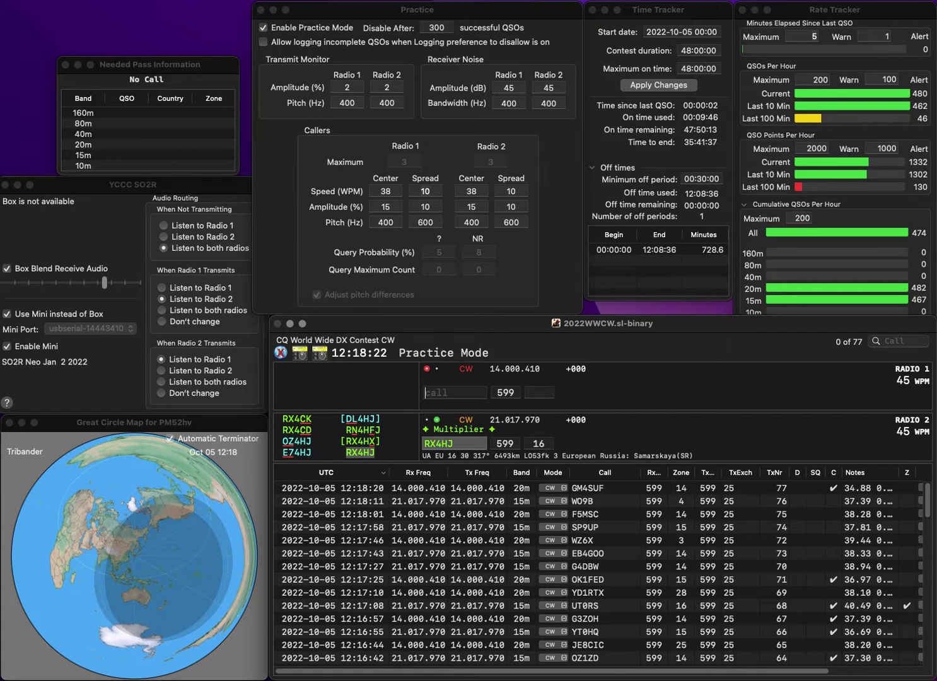
pyautogui.press('Return')
# Enter the caller IK1GZU on Radio 1 and send the exchange.
pyautogui.write('SIK1')
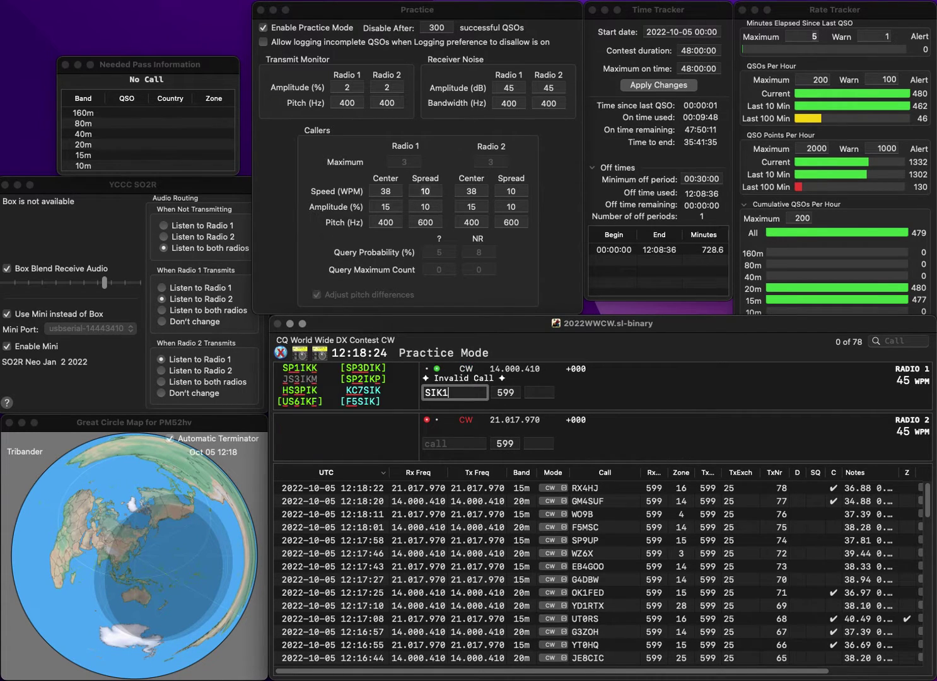
pyautogui.write('GZU')
pyautogui.press('Home')
pyautogui.press('Delete')
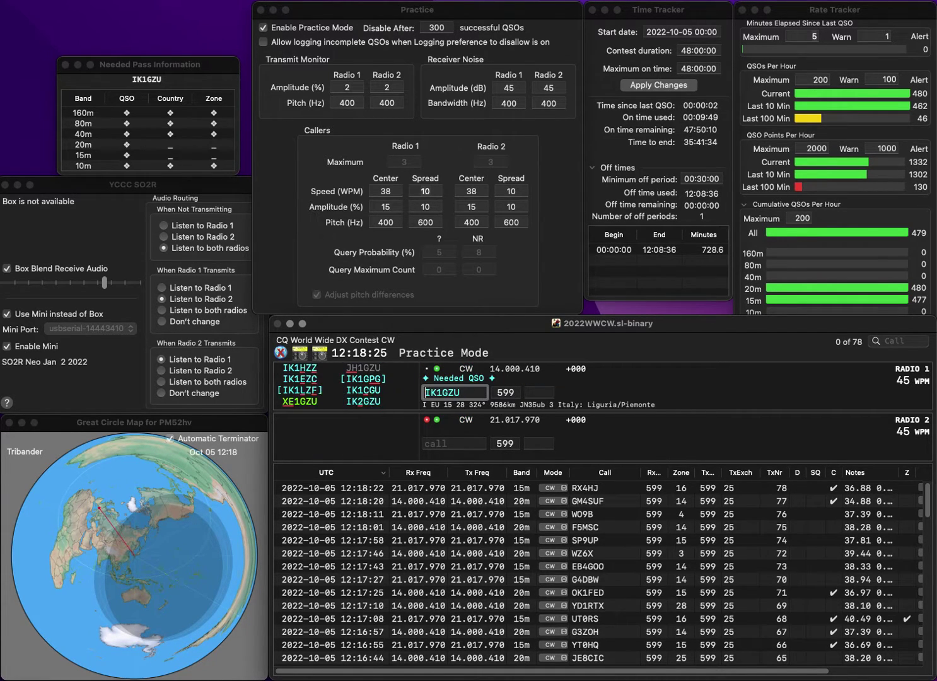
pyautogui.press('Return')
pyautogui.press('Return')
pyautogui.press('Right')
pyautogui.press('Right')
pyautogui.press('Delete')
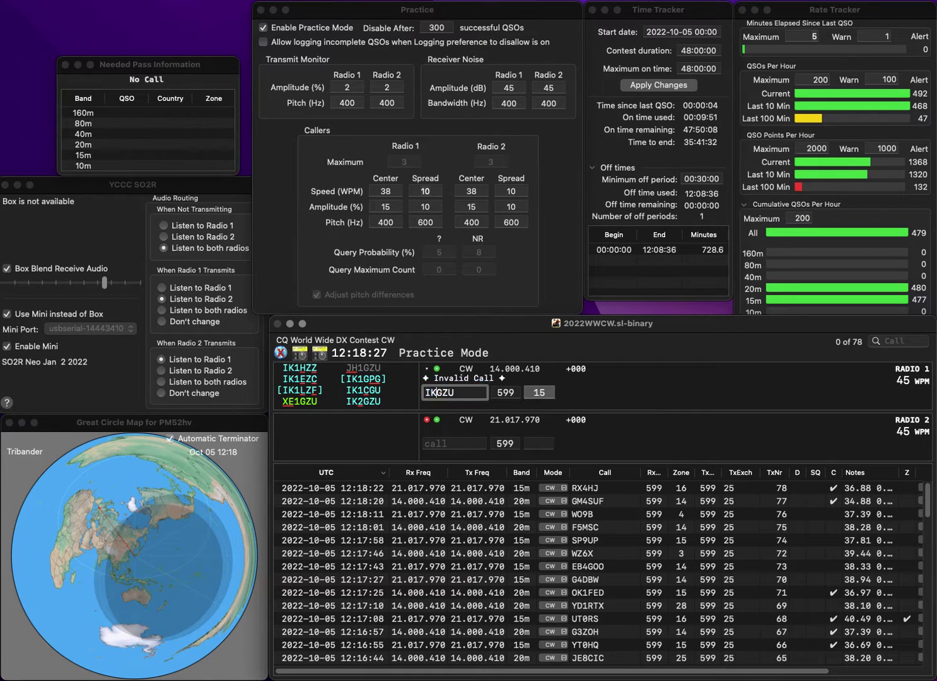
pyautogui.write('2')
pyautogui.press('Return')
pyautogui.write('4E')
pyautogui.press('Home')
pyautogui.write('N')
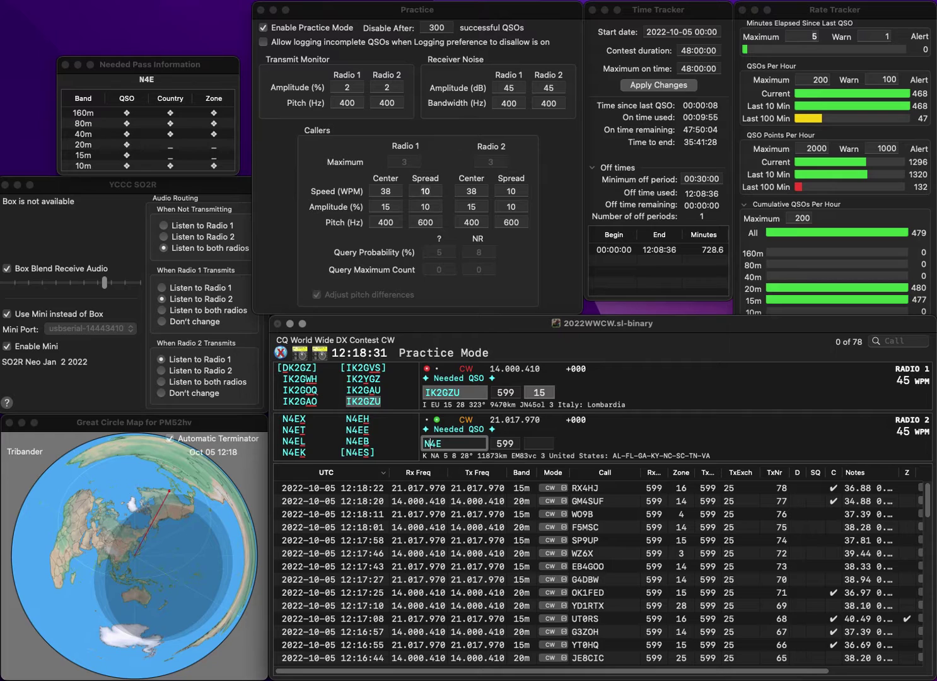
pyautogui.press('Return')
pyautogui.press('space')
pyautogui.press('Return')
pyautogui.write('U')
pyautogui.press('Return')
# Answer AC7X on Radio 1, and log it with zone 3 and NU4E with zone 5 on Radio 2.
pyautogui.write('AC8X')
pyautogui.press('Left')
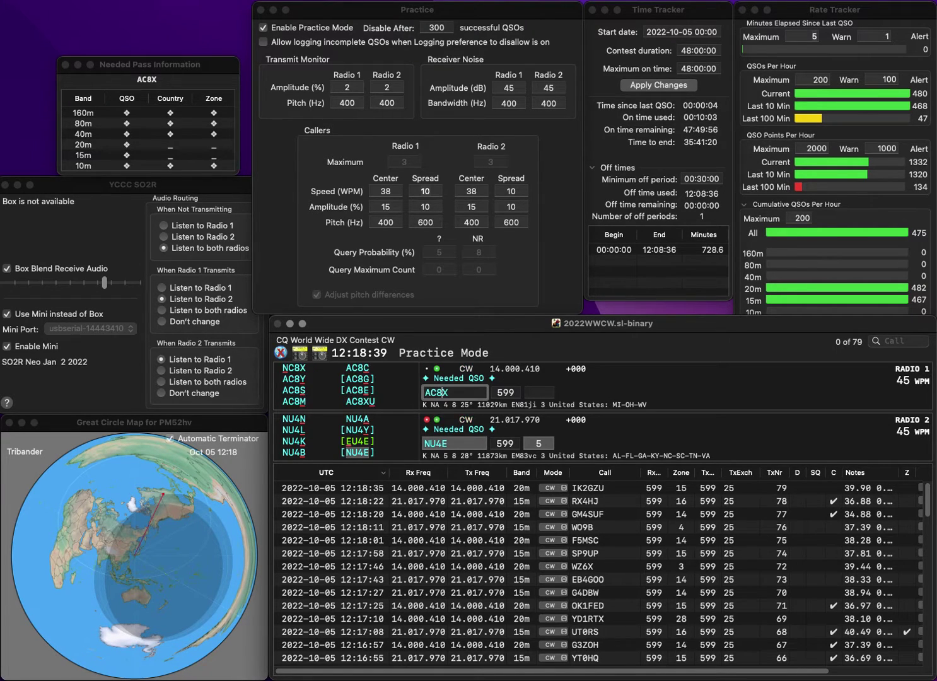
pyautogui.press('BackSpace')
pyautogui.write('7')
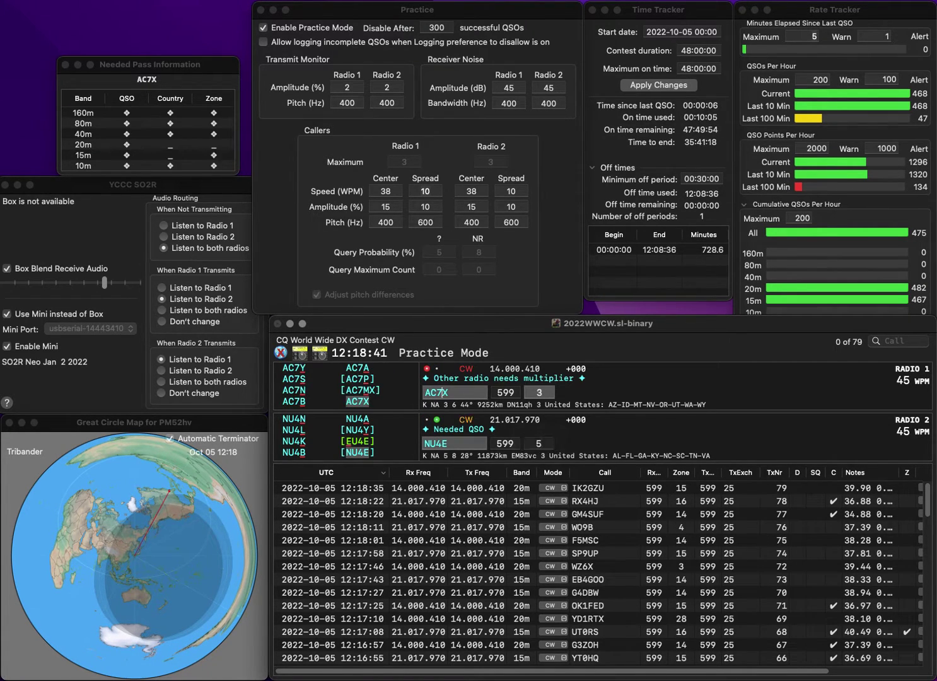
pyautogui.press('space')
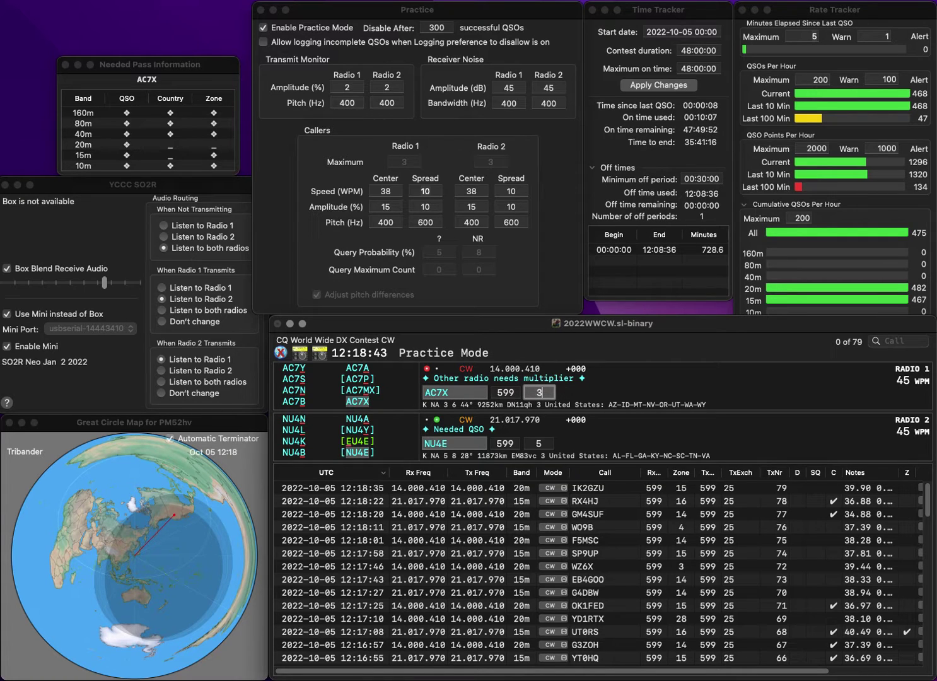
pyautogui.press('Return')
pyautogui.write('YD9US')
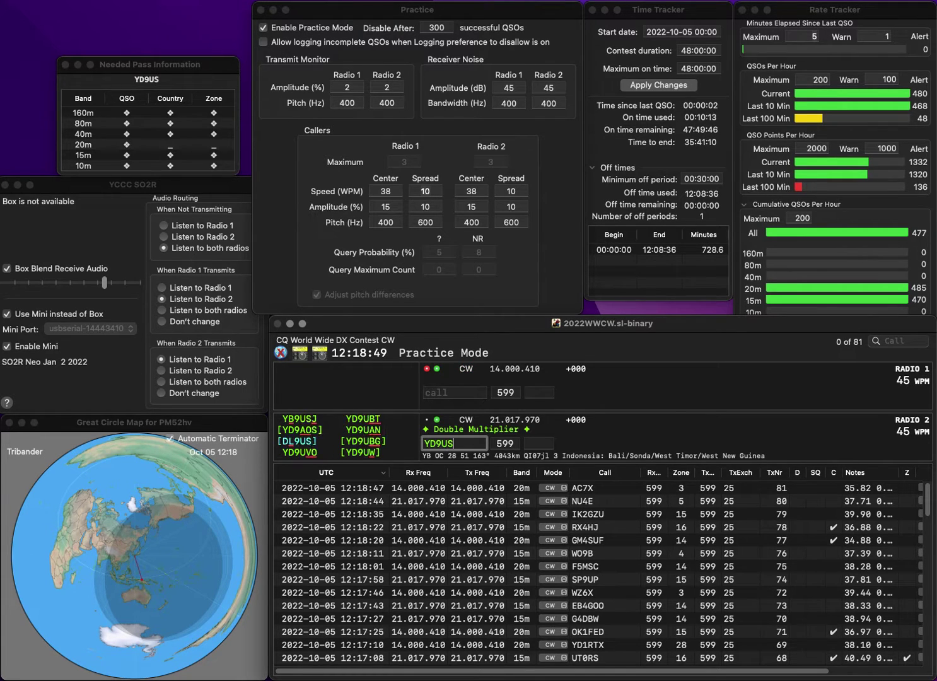
pyautogui.write('J')
pyautogui.press('Left')
pyautogui.press('Left')
pyautogui.press('Left')
pyautogui.press('Left')
pyautogui.press('BackSpace')
pyautogui.write('B')
pyautogui.press('Return')
# Answer W1JQ on Radio 1, and log it with zone 5 and YB9USJ with zone 28 on Radio 2.
pyautogui.write('W1JQ')
pyautogui.press('space')
pyautogui.press('Return')
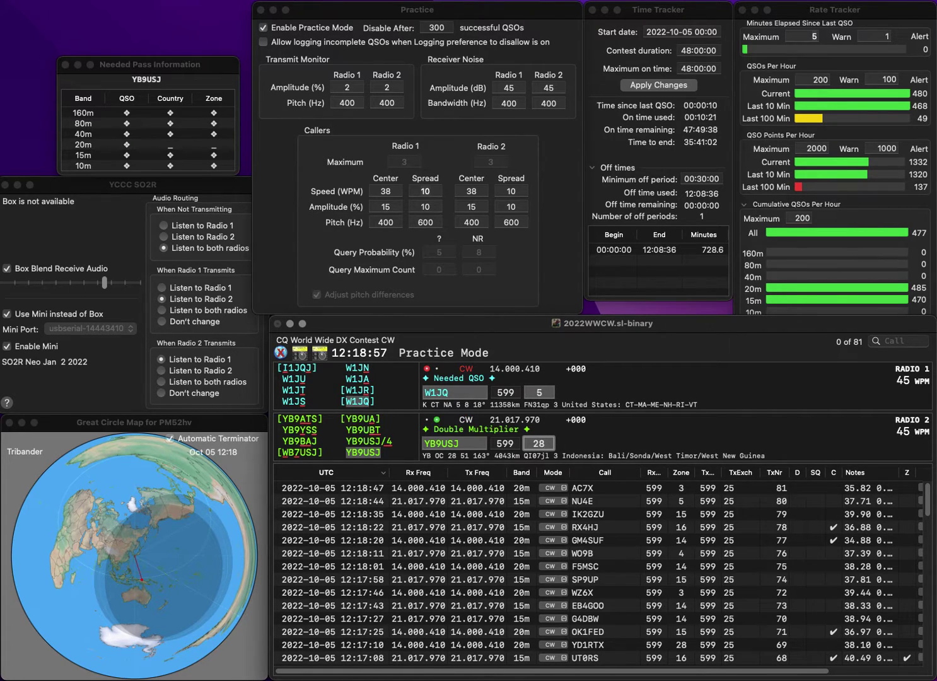
pyautogui.press('Return')
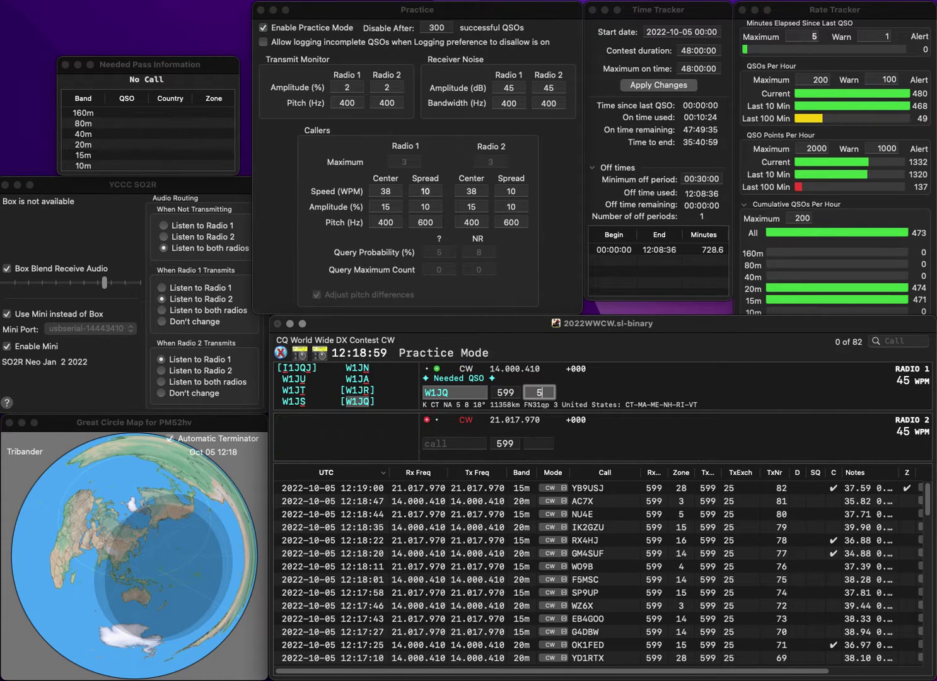
pyautogui.press('Return')
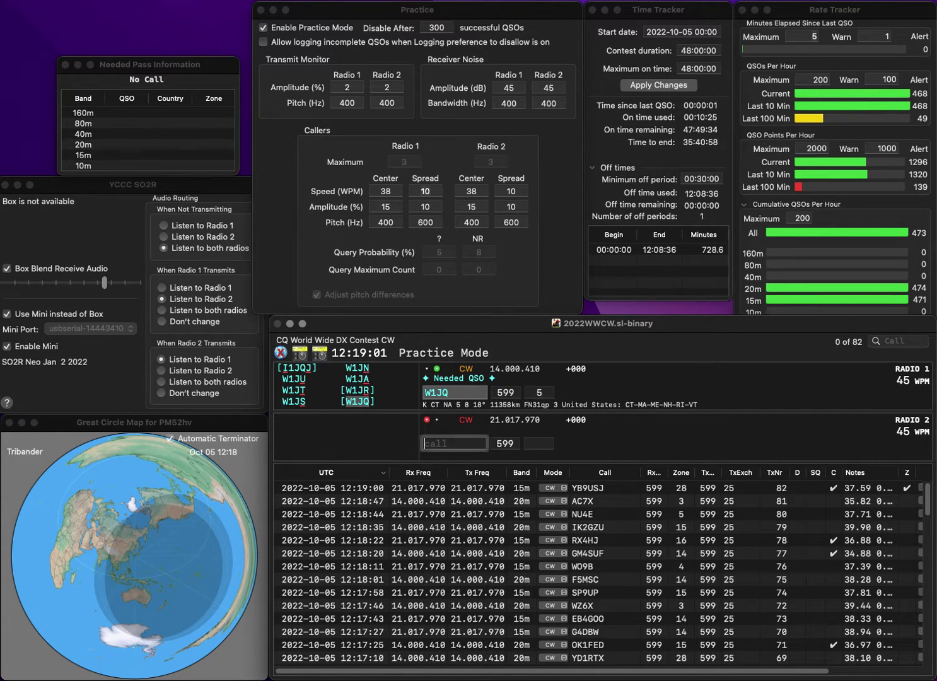
pyautogui.write('UR')
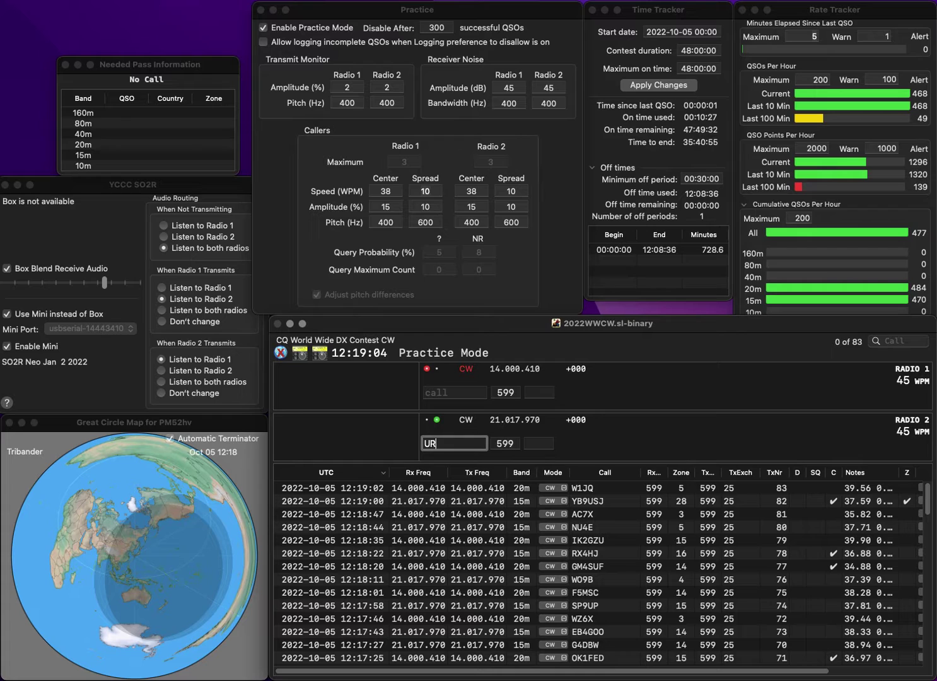
pyautogui.write('0EV')
pyautogui.press('Return')
pyautogui.write('AC9VW')
pyautogui.press('space')
pyautogui.write('4')
pyautogui.press('Return')
pyautogui.press('space')
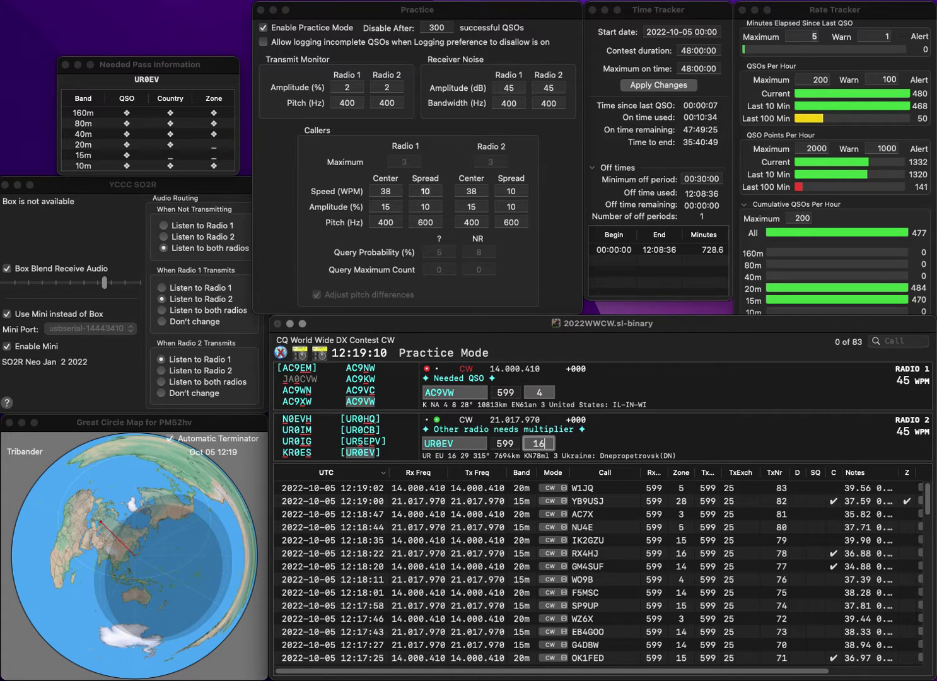
pyautogui.press('Return')
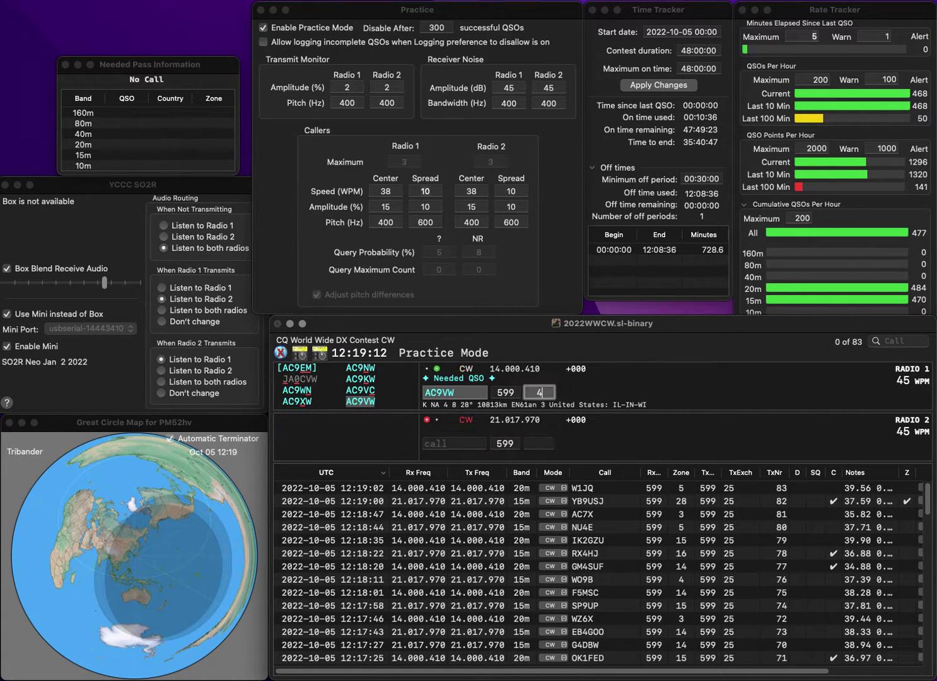
pyautogui.press('Return')
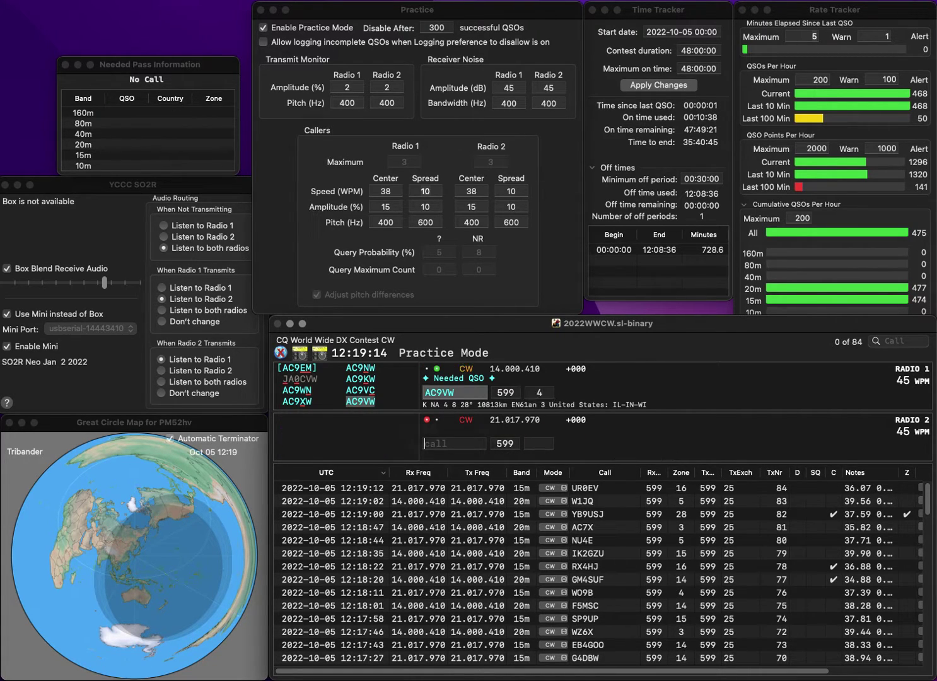
pyautogui.write('P')
pyautogui.write('DK8HE')
pyautogui.press('Return')
pyautogui.press('Return')
# Enter the partial call LGX on Radio 1 and send it.
pyautogui.write('VLGX')
pyautogui.press('Left')
pyautogui.press('Left')
pyautogui.press('Left')
pyautogui.press('BackSpace')
pyautogui.press('Return')
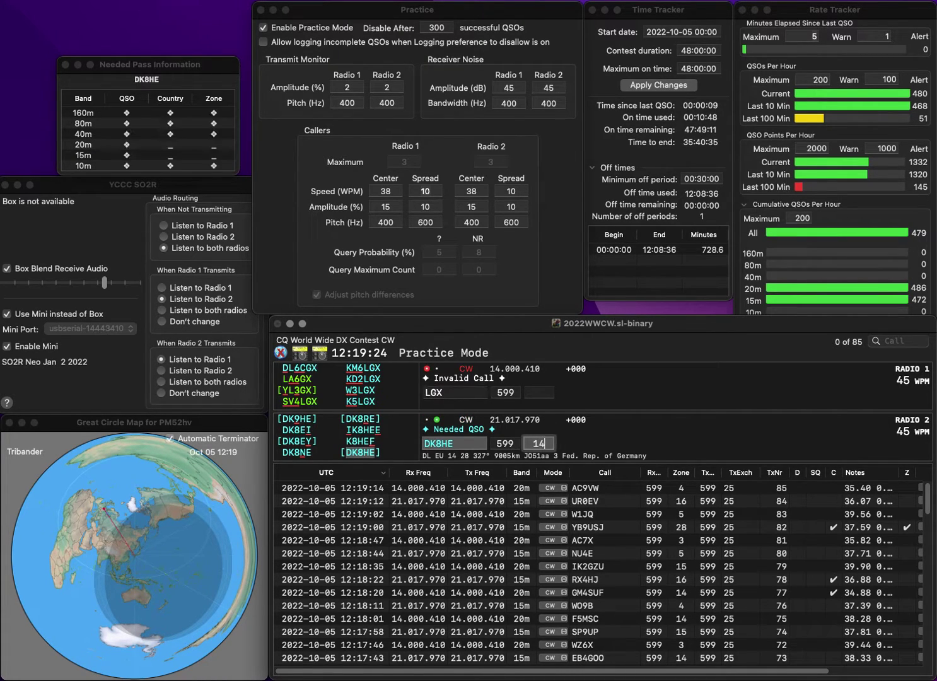
pyautogui.press('Return')
pyautogui.write('SV4')
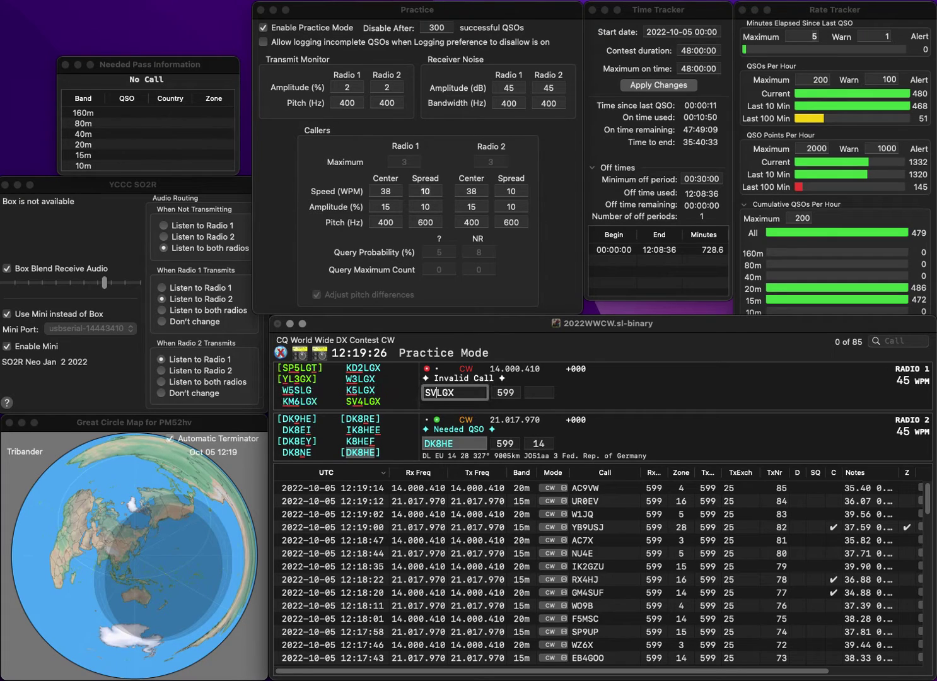
pyautogui.press('Return')
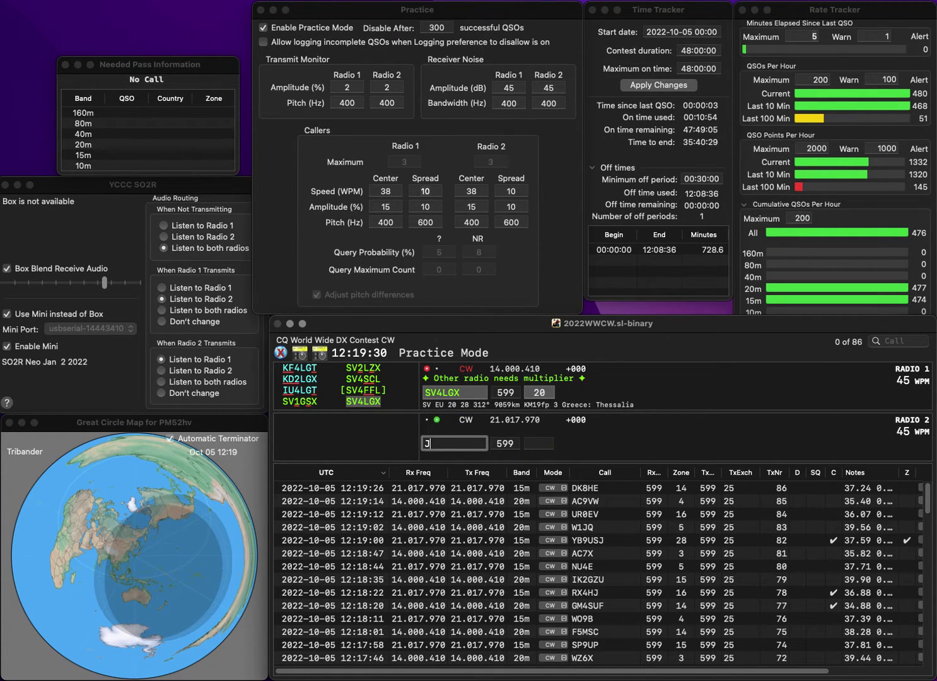
pyautogui.write('J9AA')
pyautogui.press('Left')
pyautogui.press('Left')
pyautogui.press('BackSpace')
pyautogui.press('BackSpace')
pyautogui.press('Return')
pyautogui.press('Return')
pyautogui.write('P40')
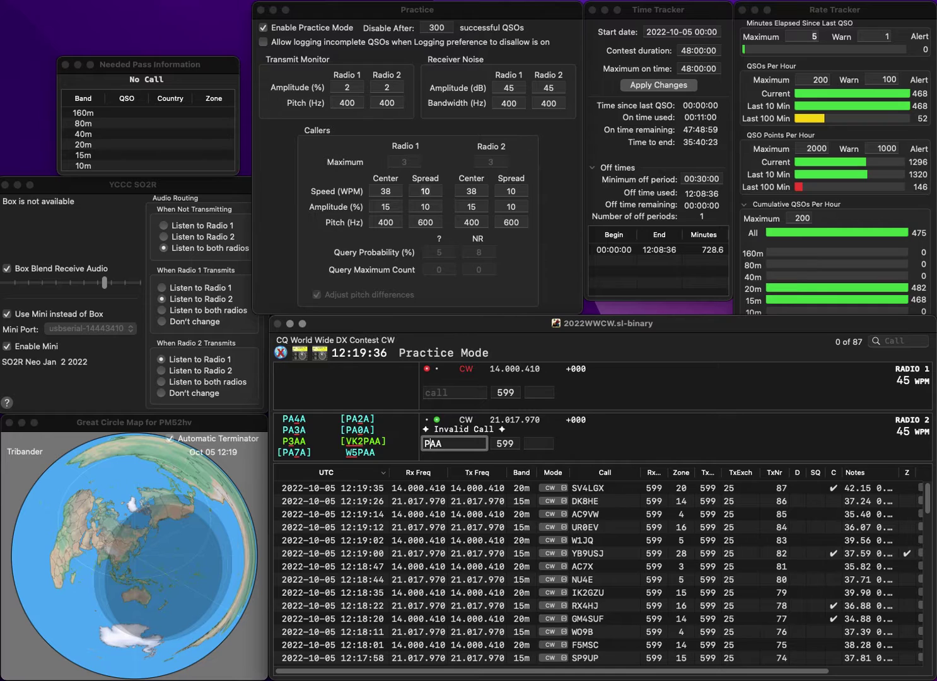
pyautogui.press('Return')
pyautogui.write('KE5YYC')
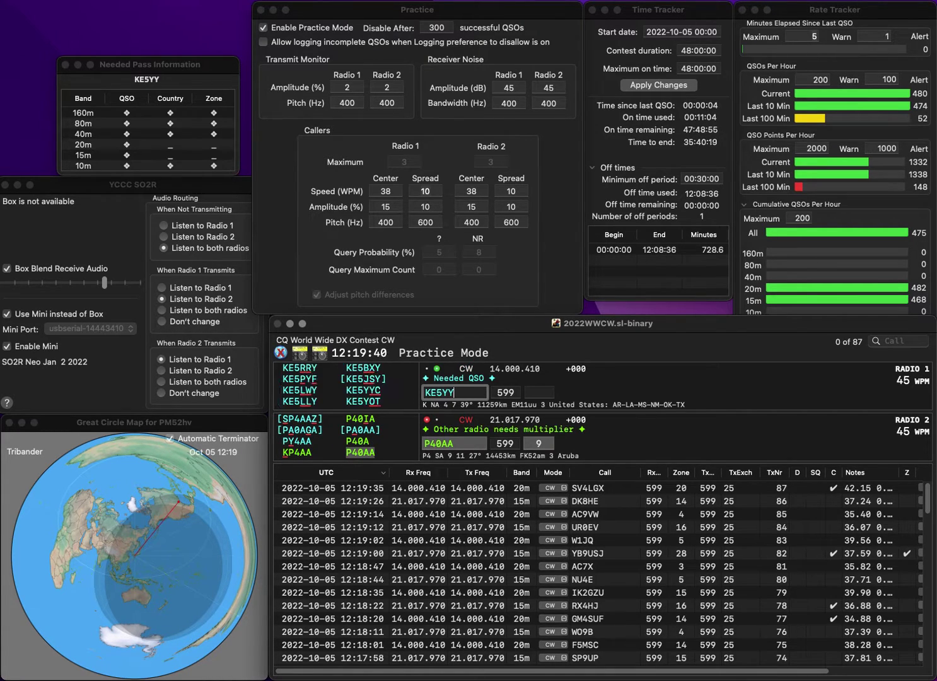
pyautogui.press('Return')
pyautogui.press('Return')
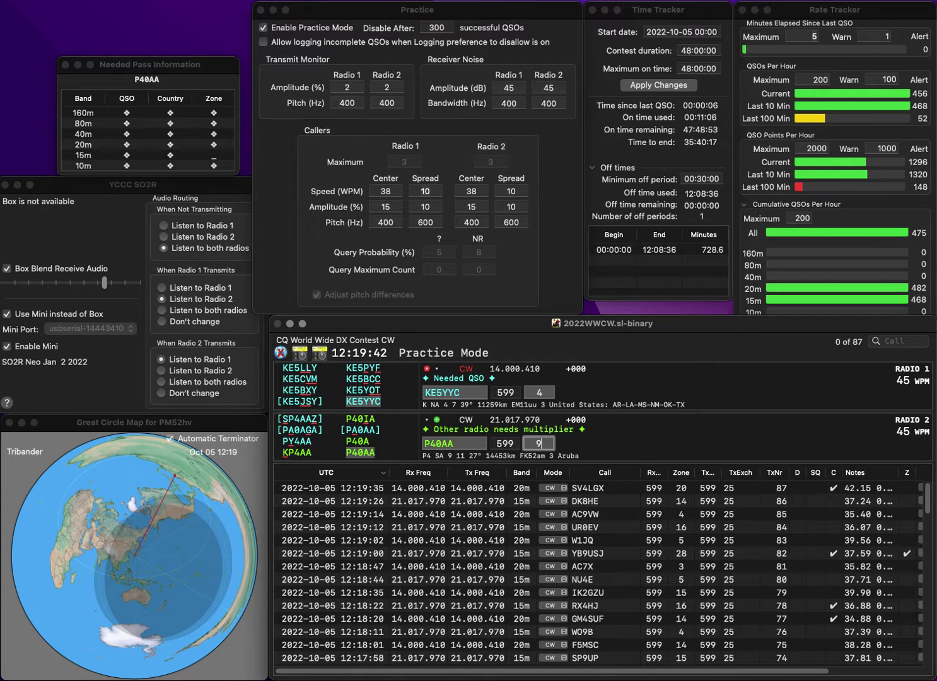
pyautogui.press('Return')
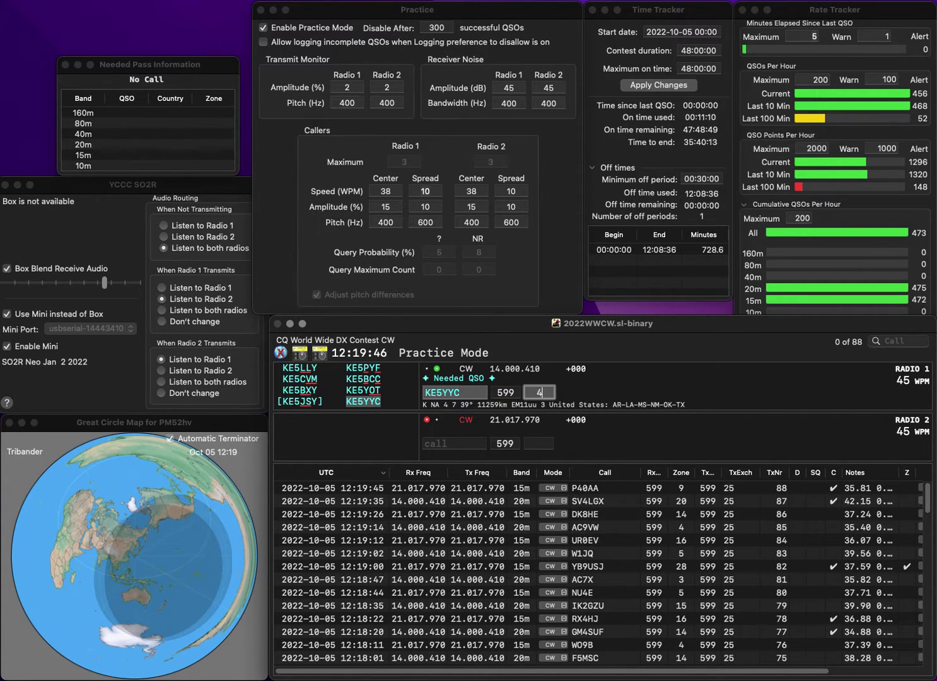
pyautogui.press('Return')
# Answer PU2OYT on Radio 2 and PY1XW on Radio 1, sending the exchange to each.
pyautogui.write('PU2OYT')
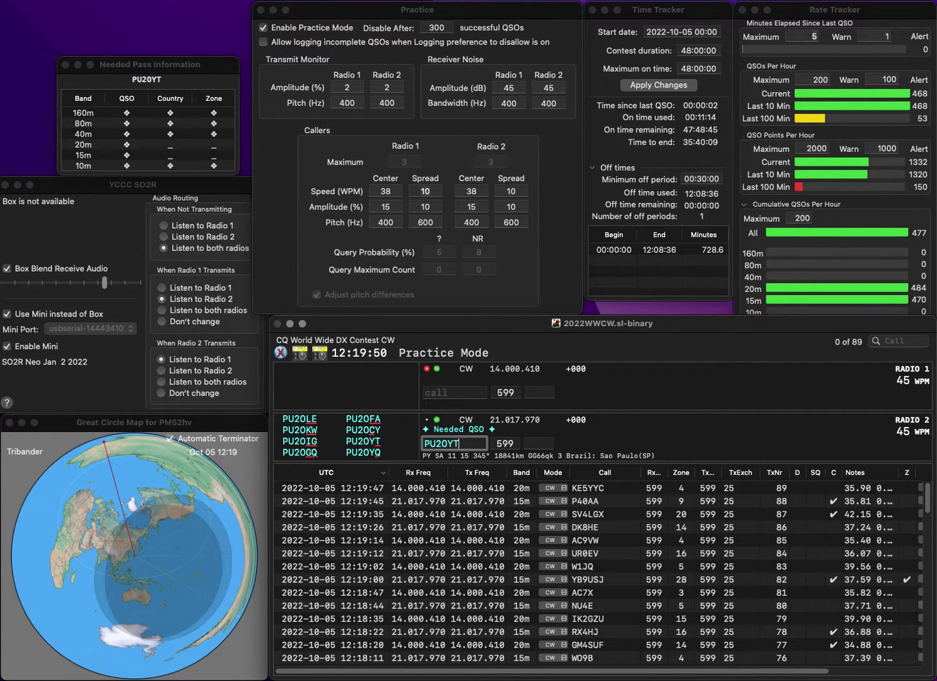
pyautogui.press('Return')
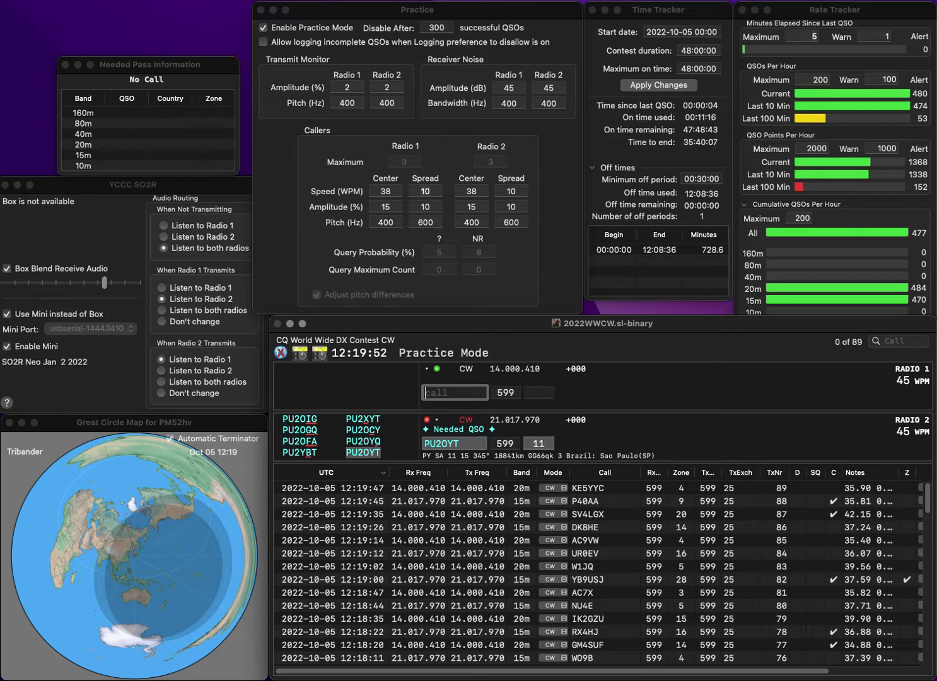
pyautogui.write('1XW')
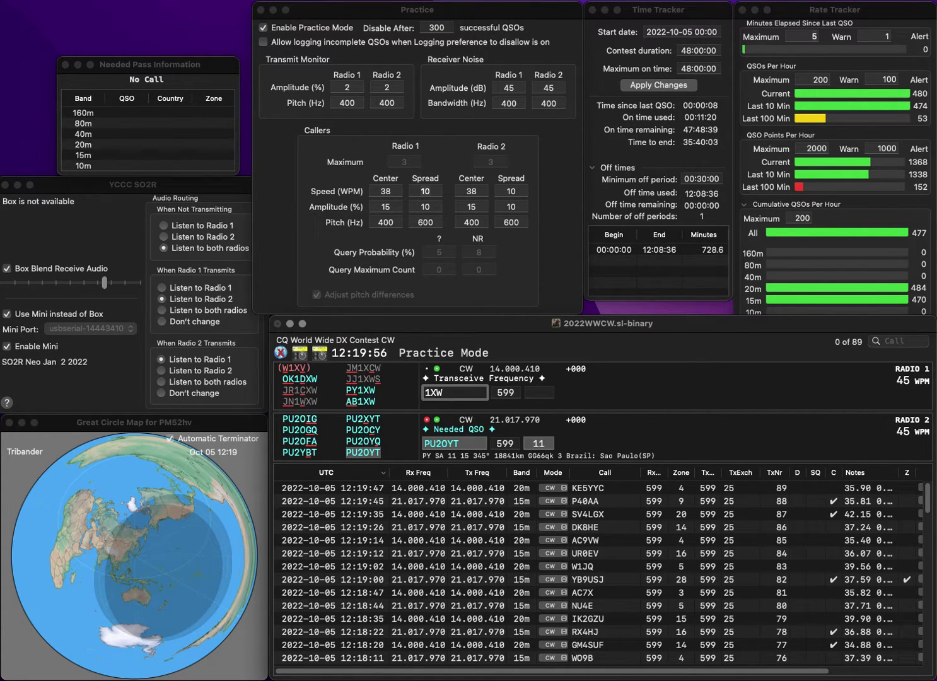
pyautogui.write('PY')
pyautogui.press('Return')
pyautogui.press('Return')
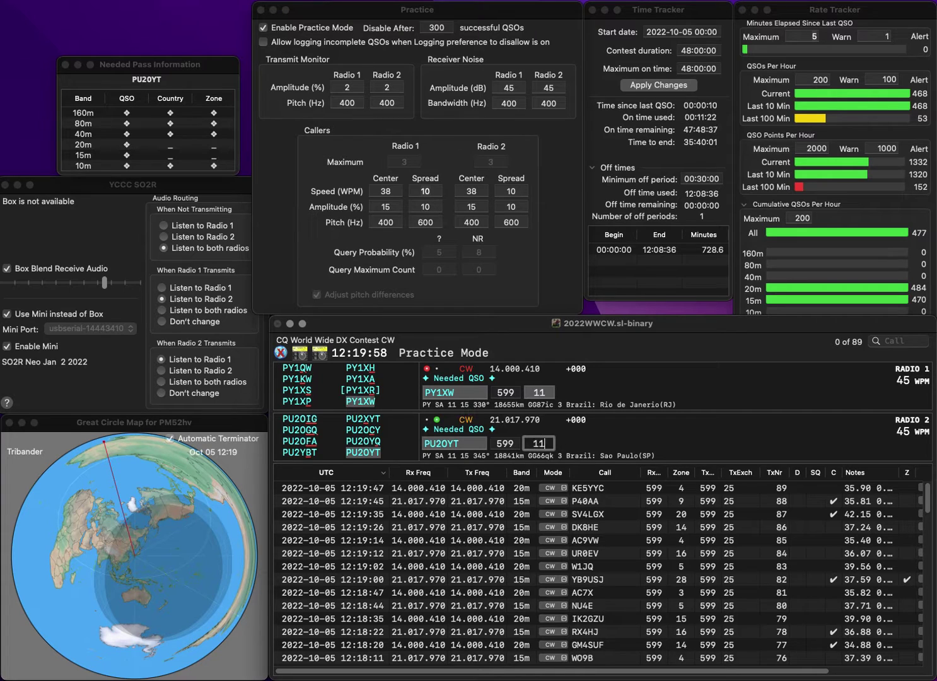
pyautogui.press('space')
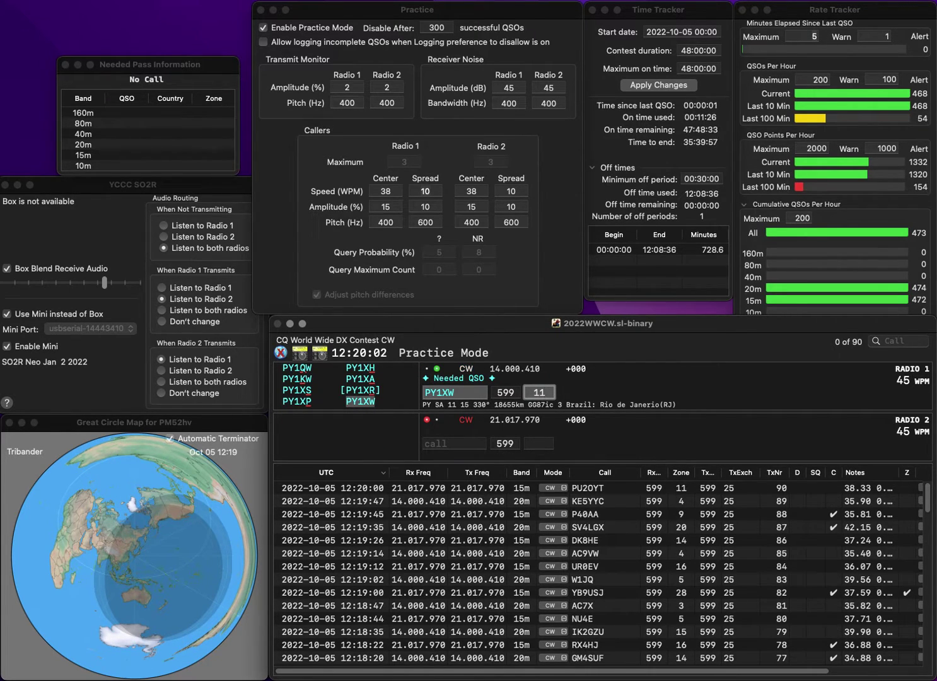
pyautogui.press('Return')
pyautogui.write('K8AJJ')
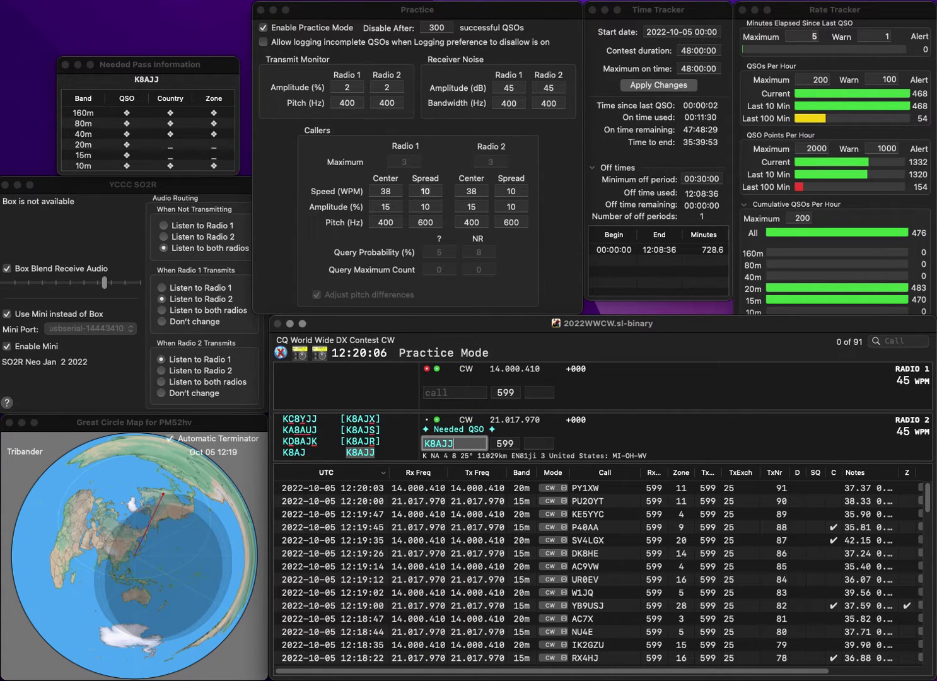
pyautogui.press('Return')
pyautogui.write('4RCF/P')
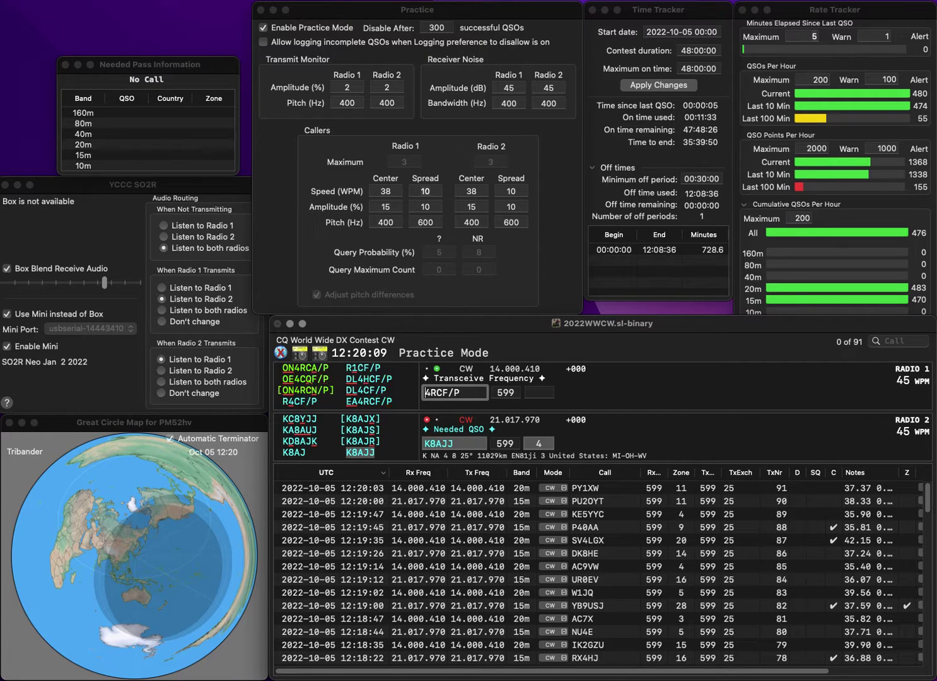
pyautogui.press('Home')
pyautogui.write('EA')
pyautogui.press('Return')
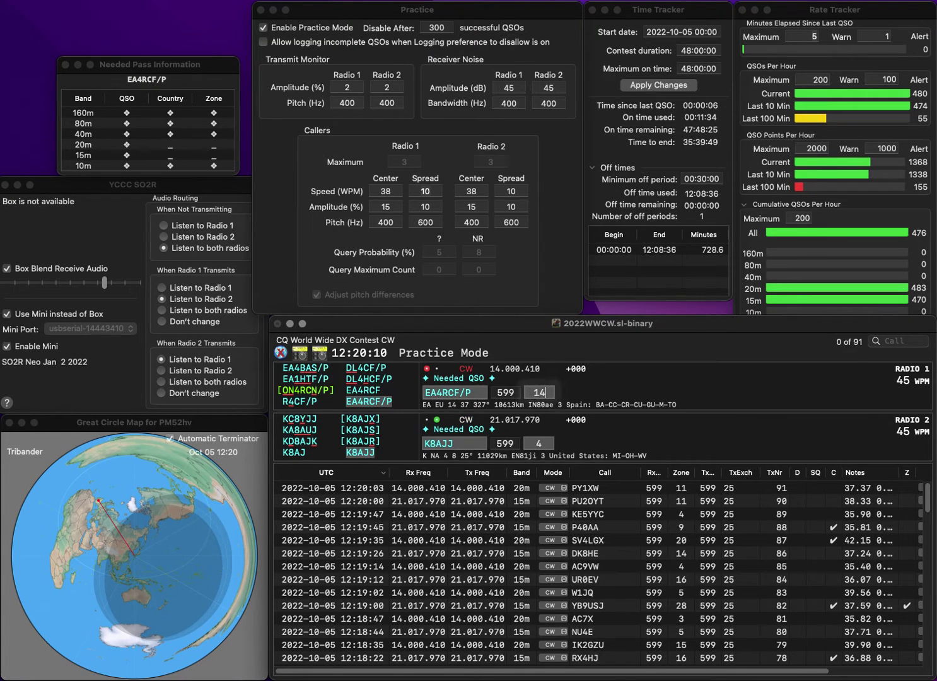
pyautogui.press('Return')
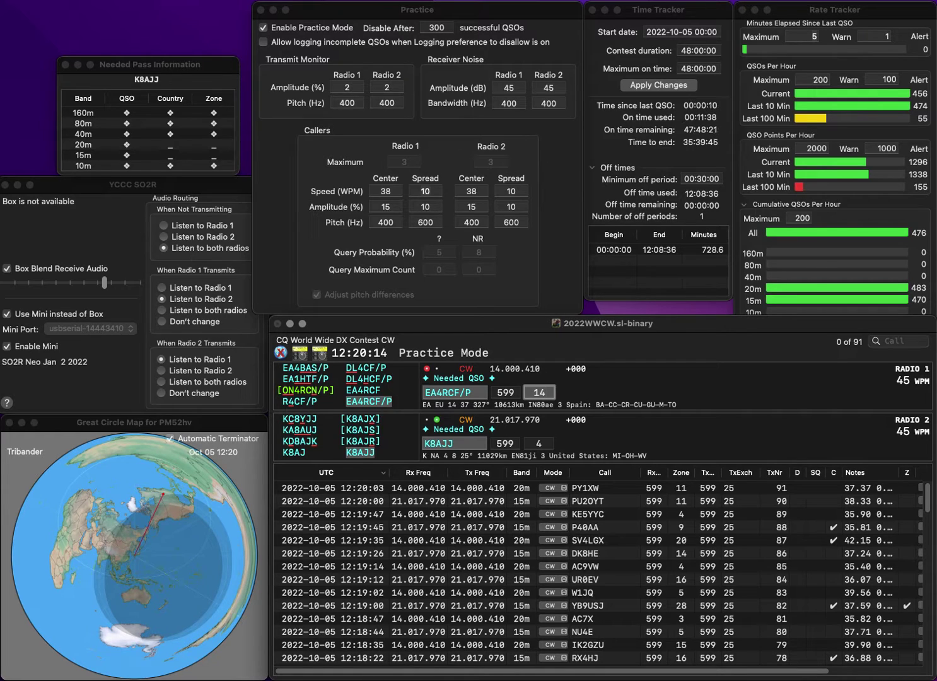
pyautogui.press('Return')
# Send the partial call M7 on Radio 2 and answer W7HEN on Radio 1 with the exchange.
pyautogui.write('M7')
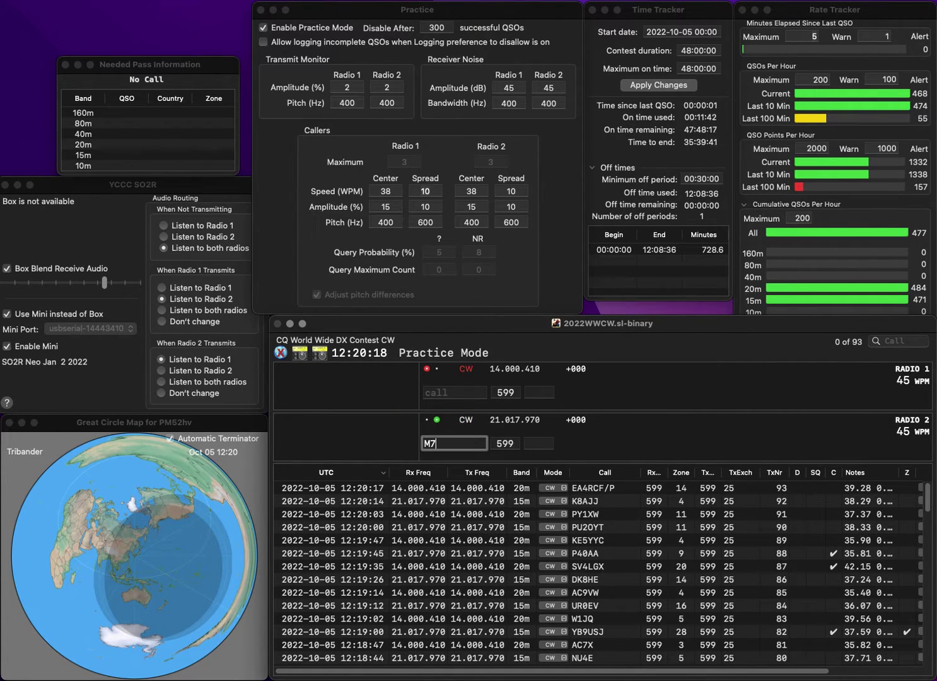
pyautogui.press('Return')
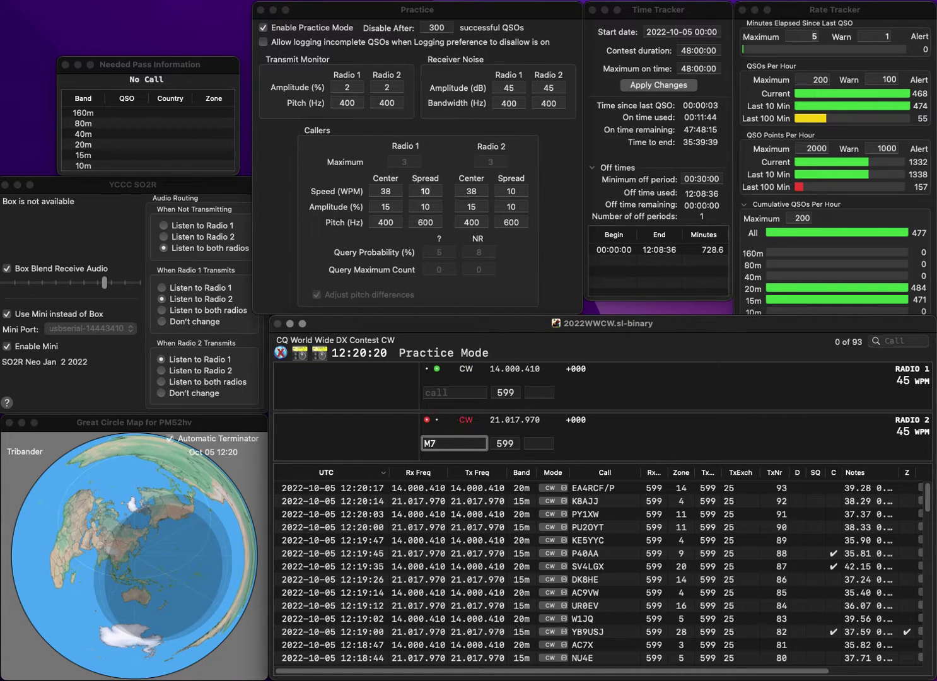
pyautogui.write('7SHE')
pyautogui.press('Delete')
pyautogui.write('W7')
pyautogui.press('Delete')
pyautogui.press('End')
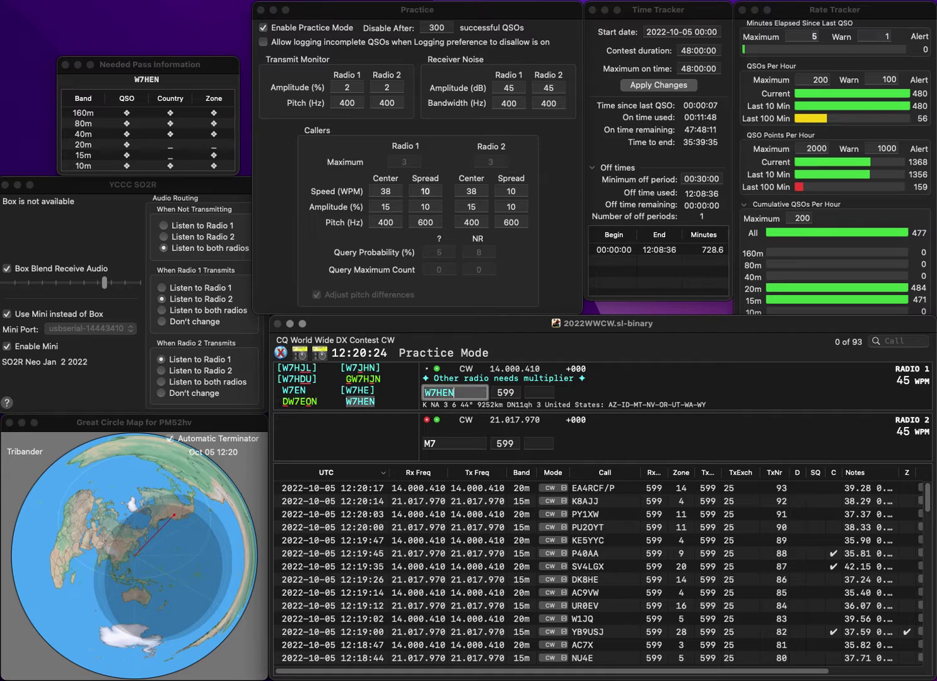
pyautogui.press('Return')
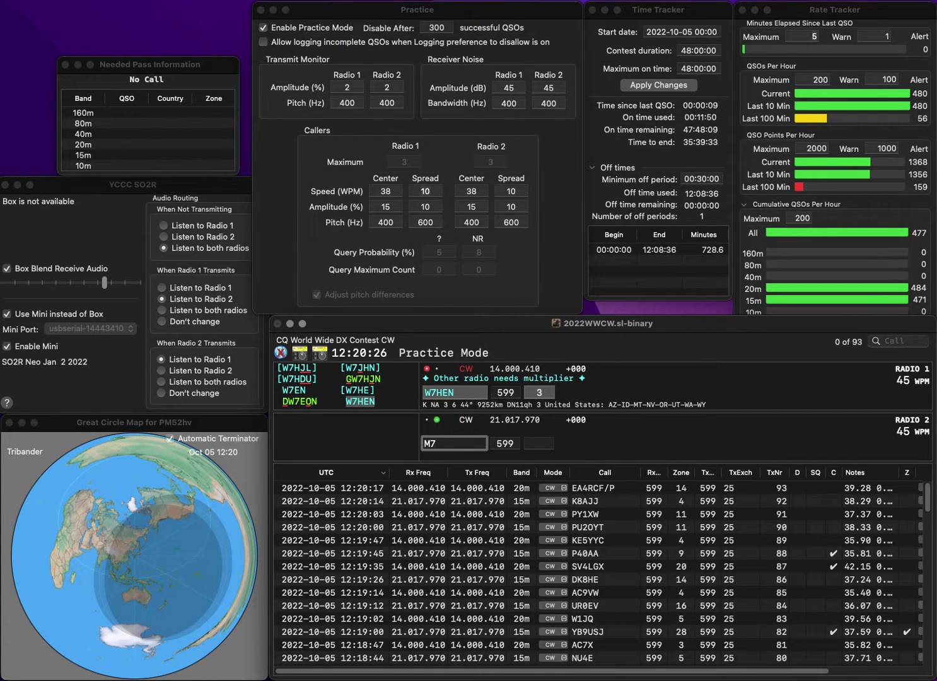
pyautogui.write('GBS')
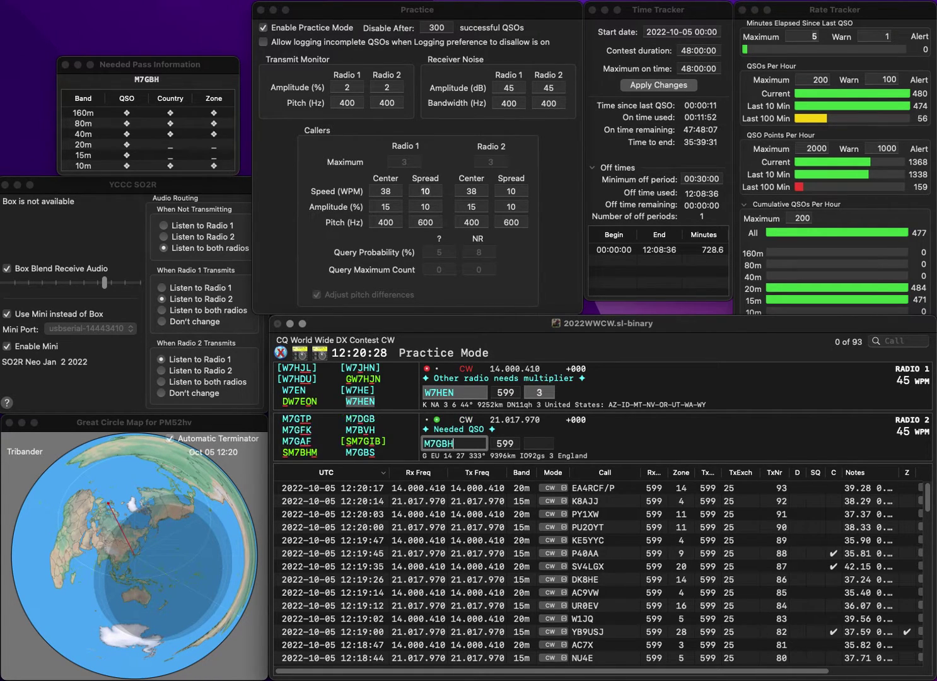
pyautogui.press('Return')
pyautogui.press('Return')
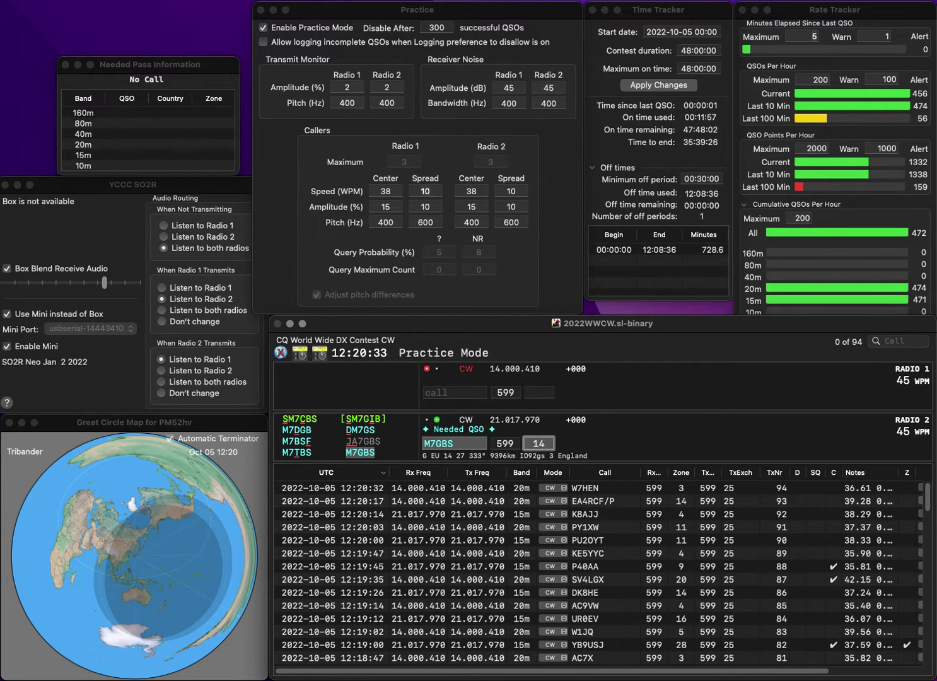
pyautogui.press('Return')
# Answer AI6SP on Radio 1 with the exchange and enter the partial call DVA on Radio 2.
pyautogui.write('AI')
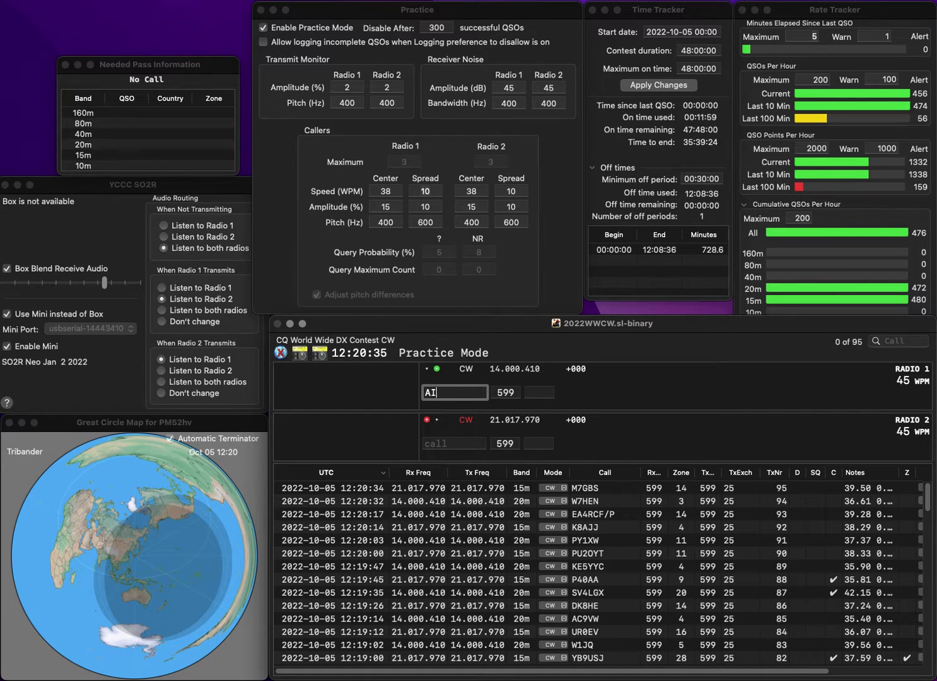
pyautogui.write('6HP')
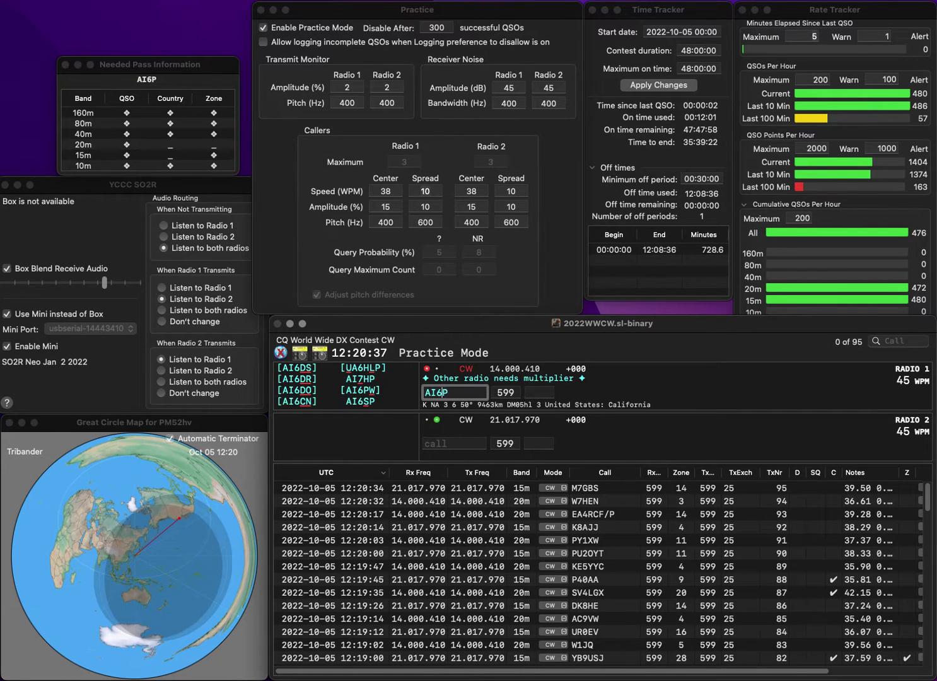
pyautogui.write('S')
pyautogui.press('Return')
pyautogui.write('VA')
pyautogui.press('Left')
pyautogui.press('Left')
pyautogui.write('D')
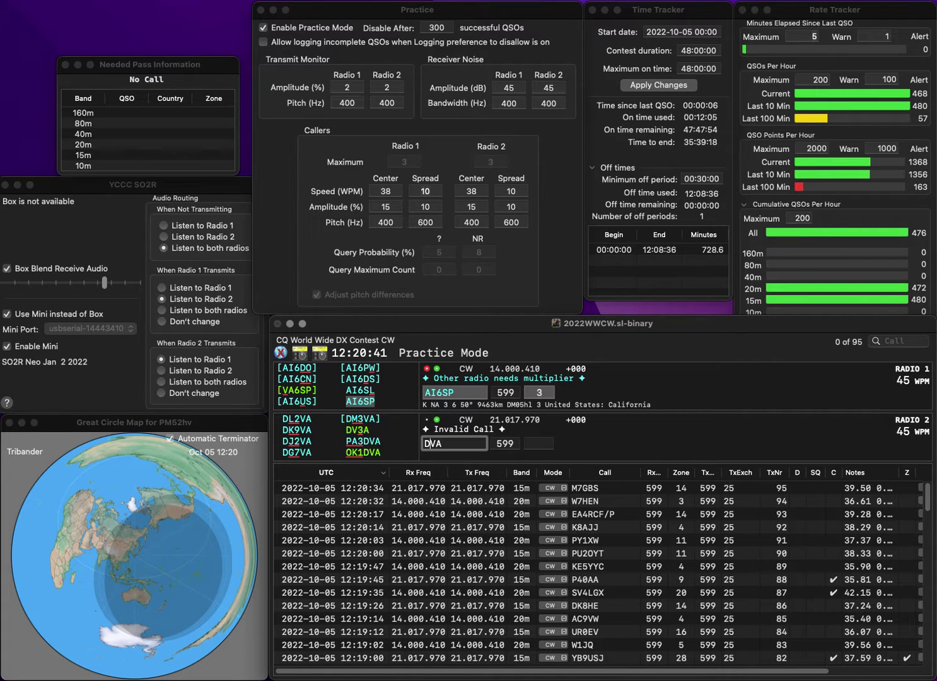
# Correct the Radio 1 call to AI7HP and send the exchange again.
pyautogui.press('Up')
pyautogui.press('Left')
pyautogui.press('Left')
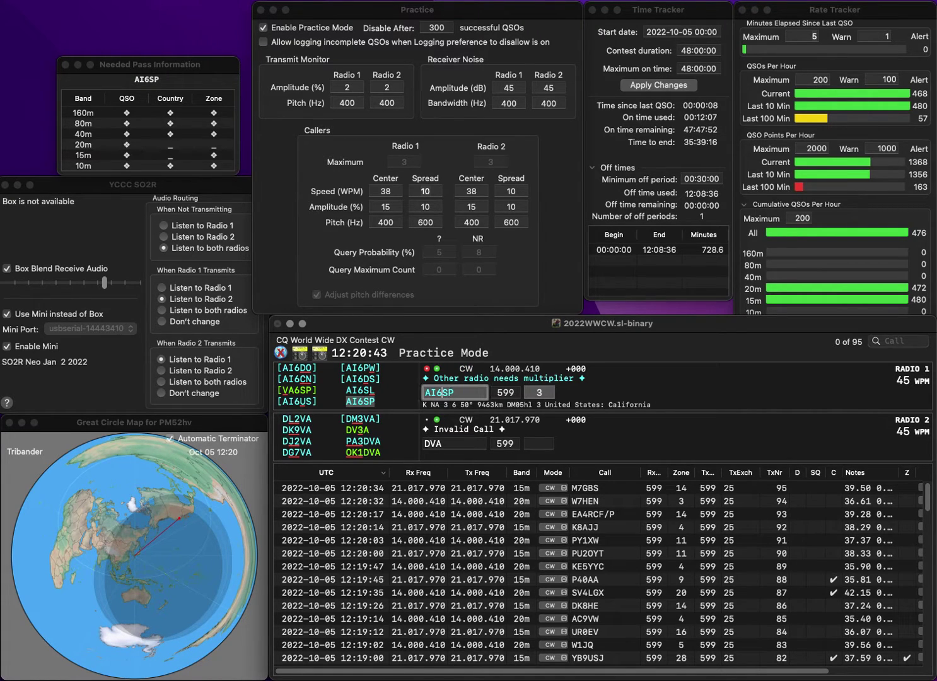
pyautogui.press('BackSpace')
pyautogui.write('7')
pyautogui.press('Right')
pyautogui.press('BackSpace')
pyautogui.write('H')
pyautogui.press('Return')
pyautogui.press('Up')
pyautogui.press('Return')
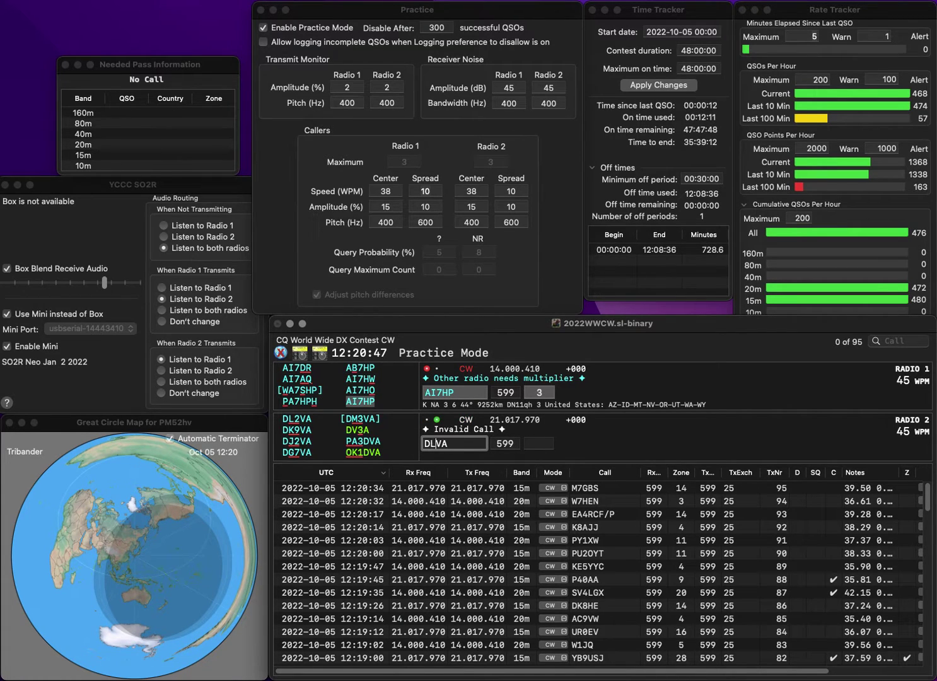
pyautogui.write('6')
pyautogui.press('Delete')
pyautogui.write('F')
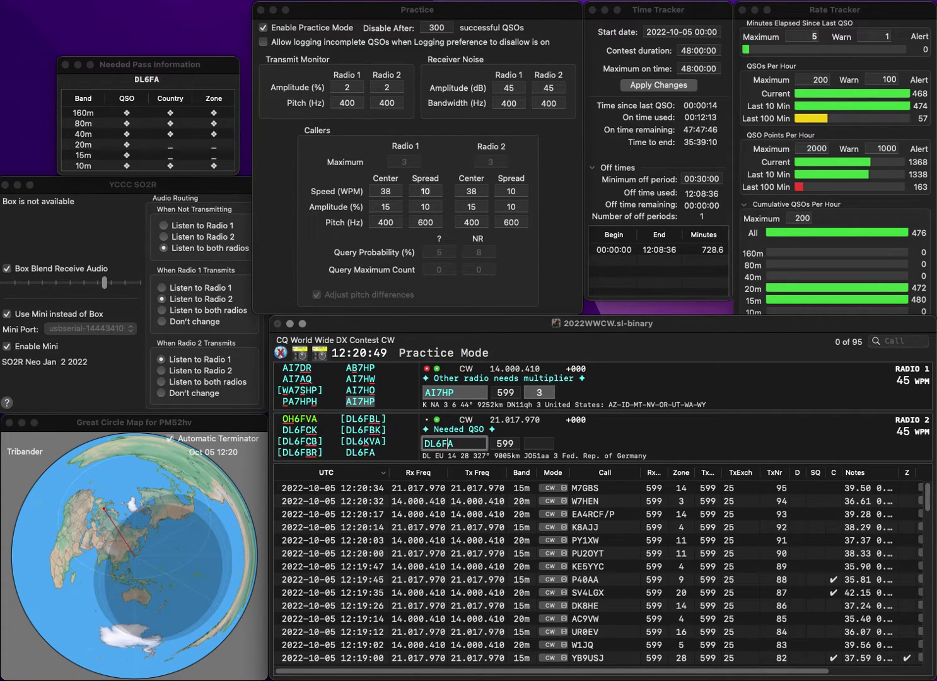
pyautogui.press('Return')
pyautogui.press('Return')
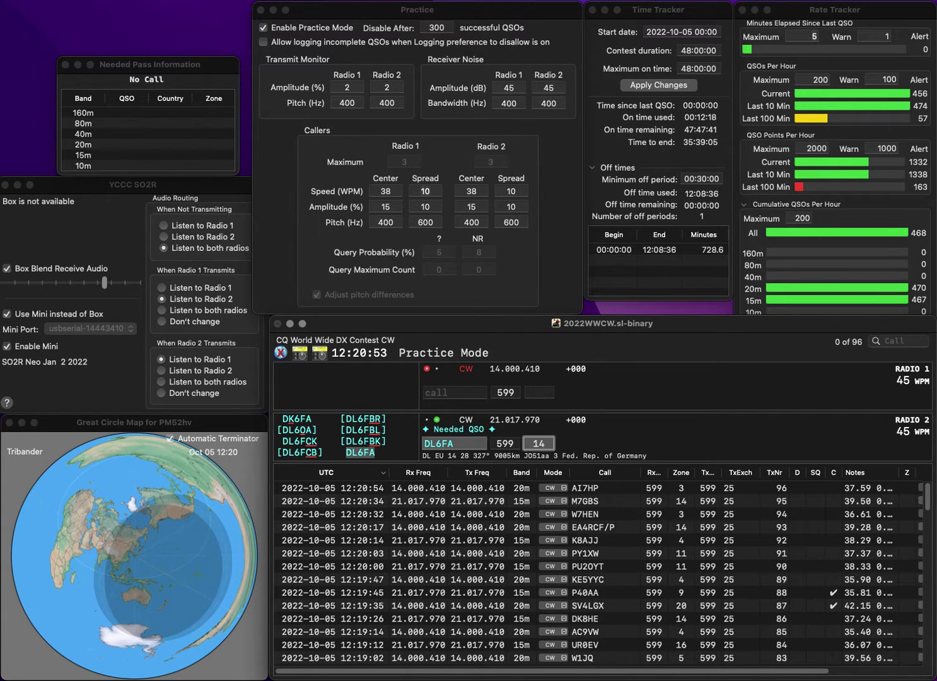
pyautogui.press('Return')
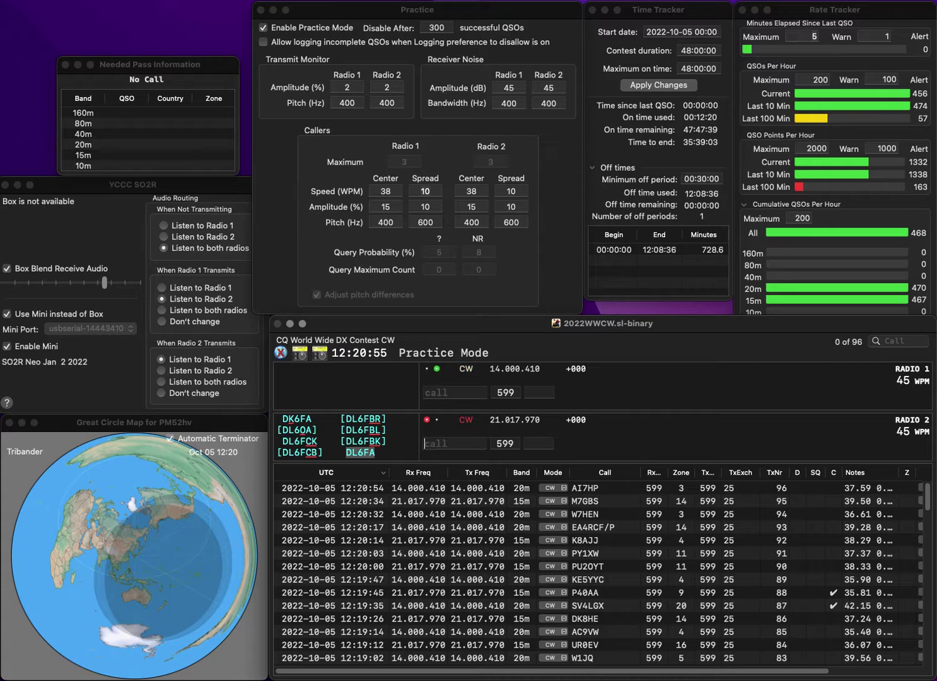
# Answer and log KB3FNY with zone 5 on Radio 1 and EF5SP with zone 14 on Radio 2.
pyautogui.write('KB3FNY')
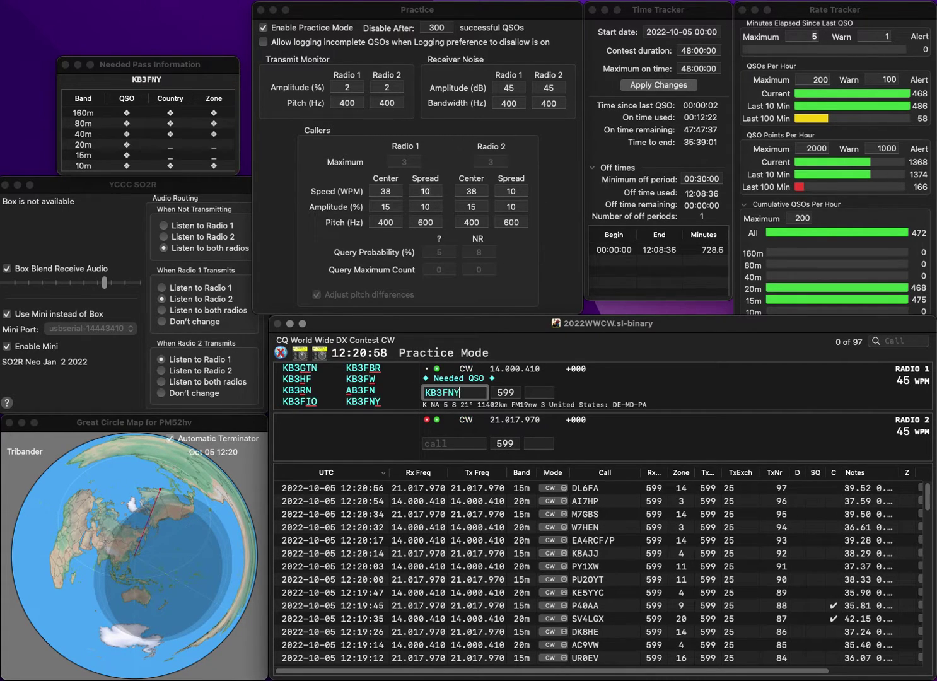
pyautogui.press('Return')
pyautogui.write('5SP')
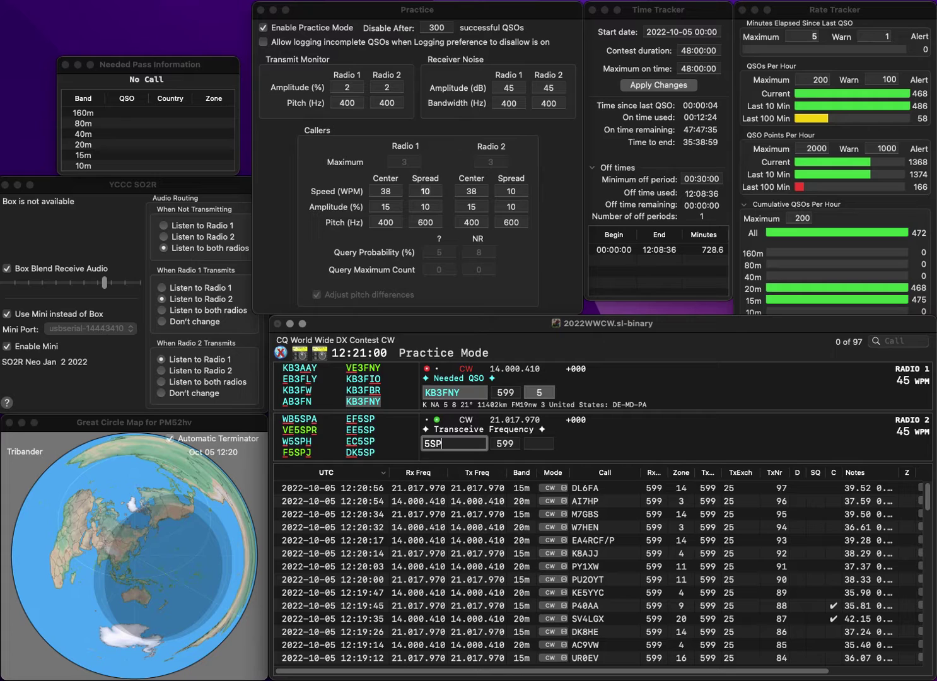
pyautogui.press('BackSpace')
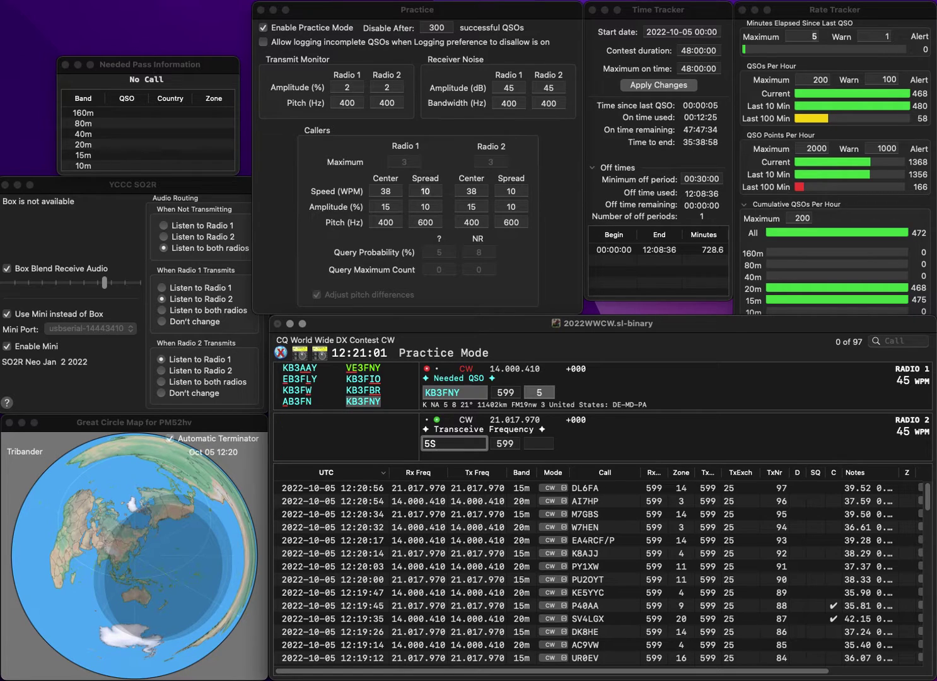
pyautogui.write('P')
pyautogui.press('Home')
pyautogui.write('EF')
pyautogui.press('Return')
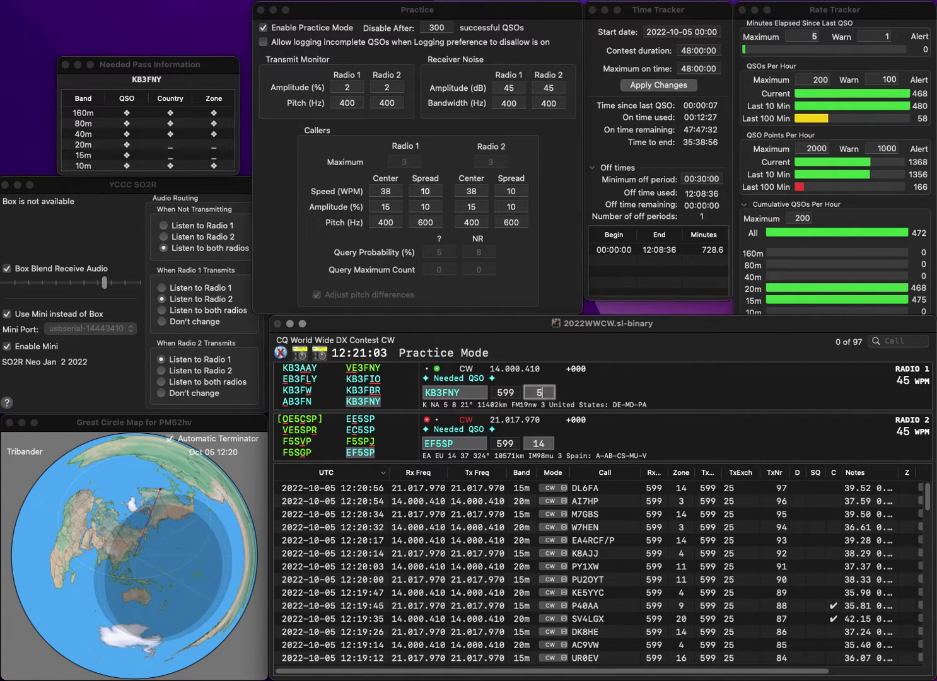
pyautogui.press('Return')
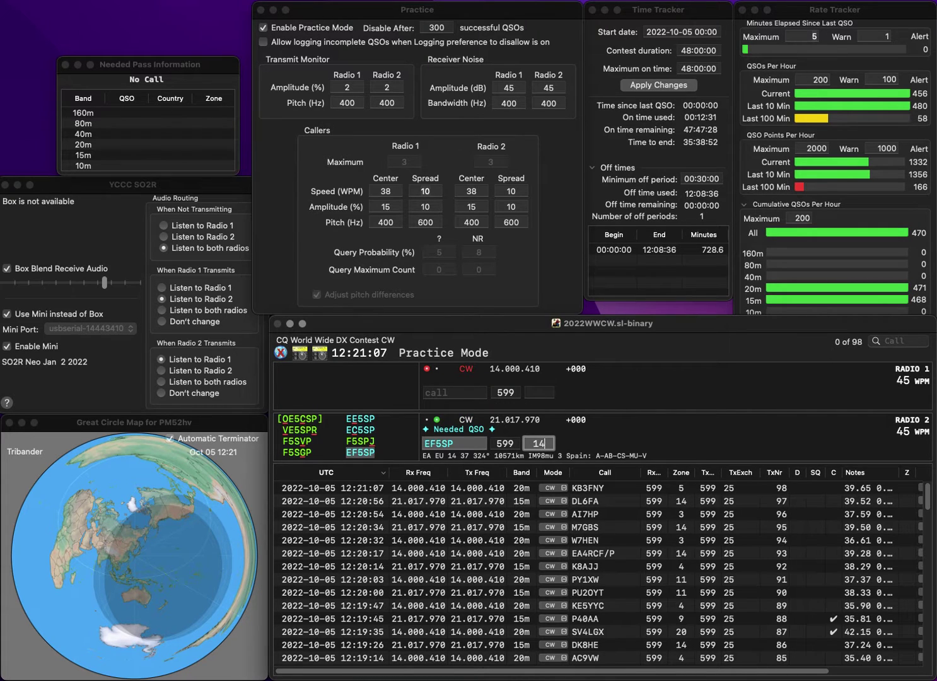
pyautogui.press('Return')
pyautogui.write('N0RBB')
pyautogui.press('Return')
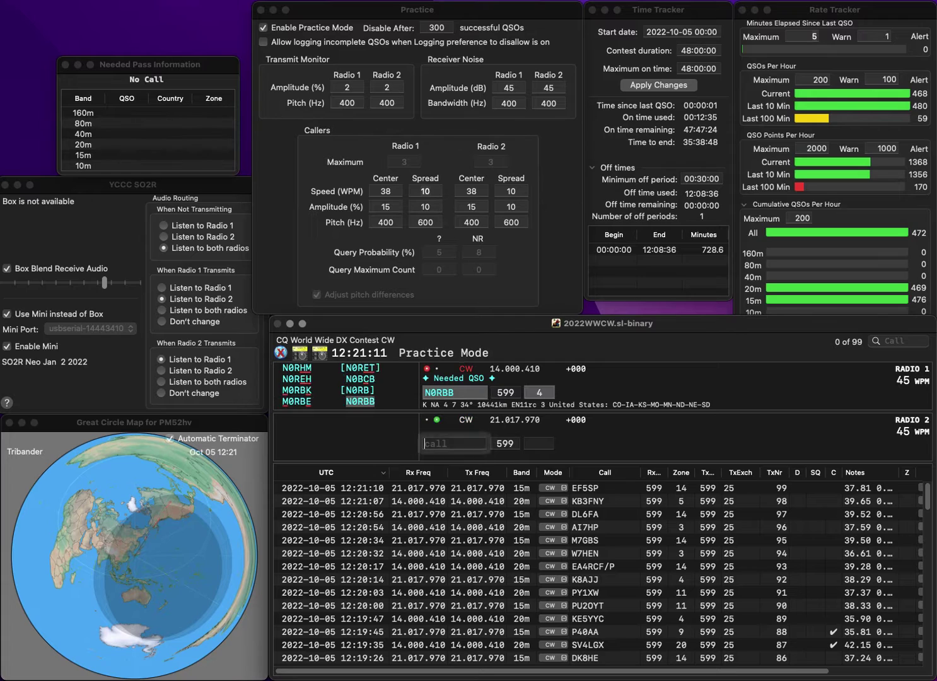
pyautogui.write('L4')
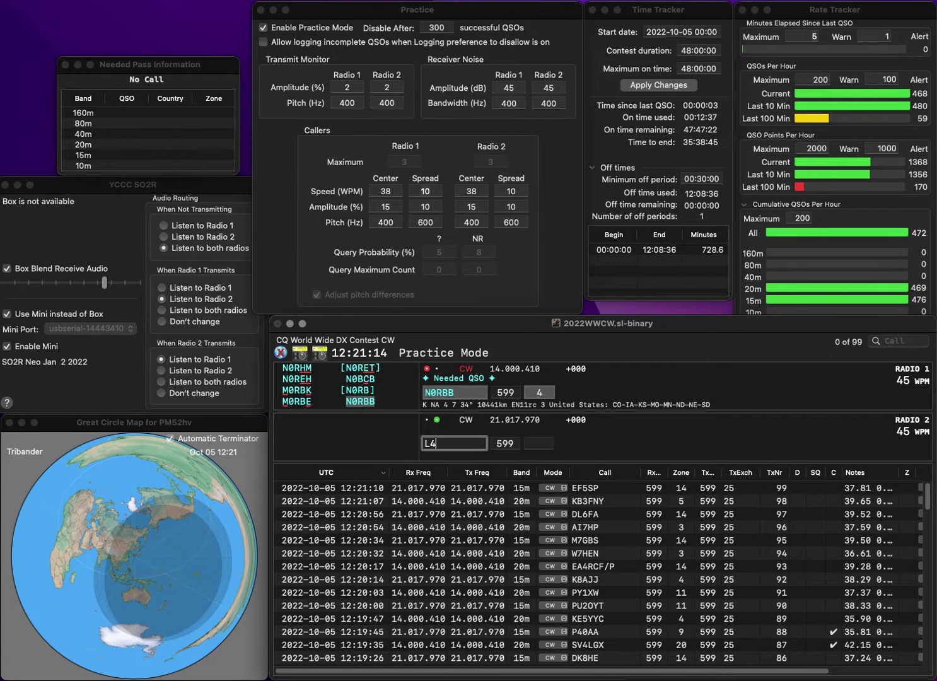
pyautogui.write('TT')
pyautogui.press('Home')
pyautogui.write('Z')
pyautogui.press('Return')
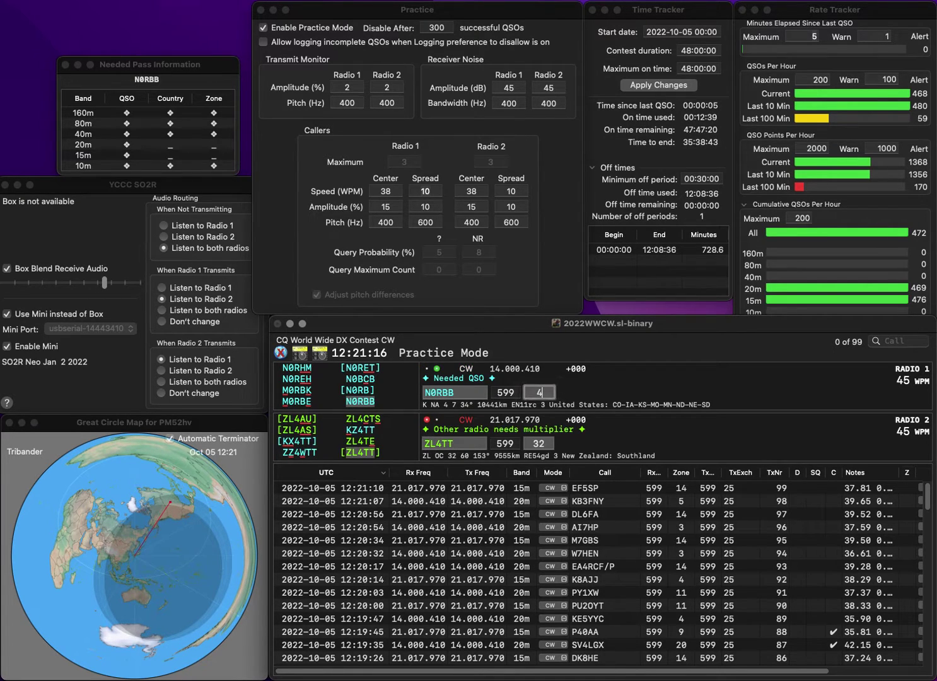
pyautogui.press('Return')
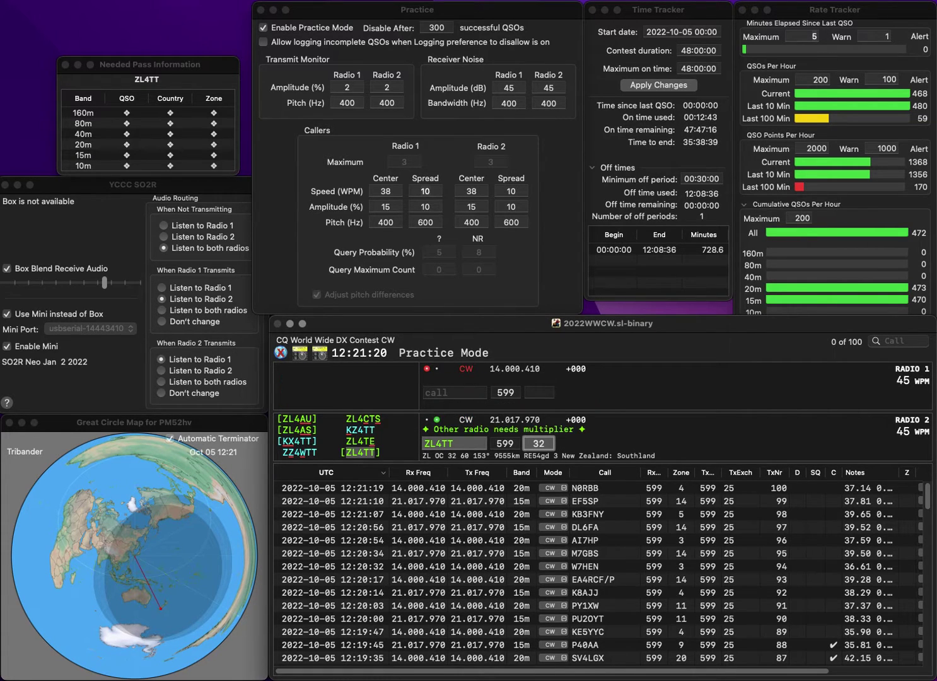
pyautogui.press('Return')
pyautogui.write('AI5JD')
pyautogui.press('BackSpace')
pyautogui.write('B')
pyautogui.press('Return')
pyautogui.write('4J')
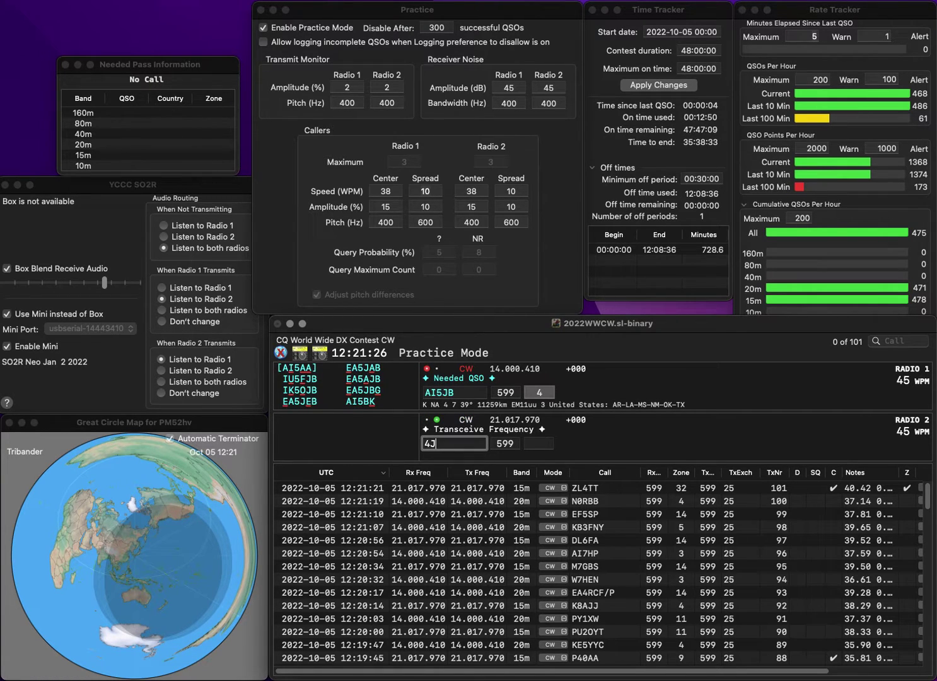
pyautogui.write('CY')
pyautogui.press('Return')
pyautogui.press('Left')
pyautogui.press('Left')
pyautogui.press('BackSpace')
pyautogui.write('E')
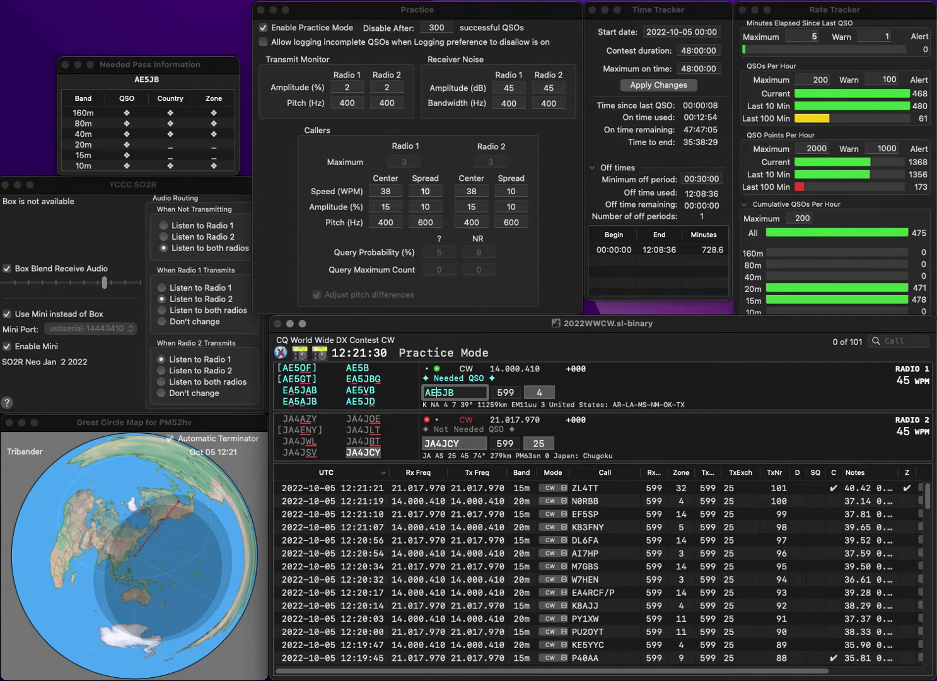
pyautogui.press('BackSpace')
pyautogui.write('D')
pyautogui.press('Return')
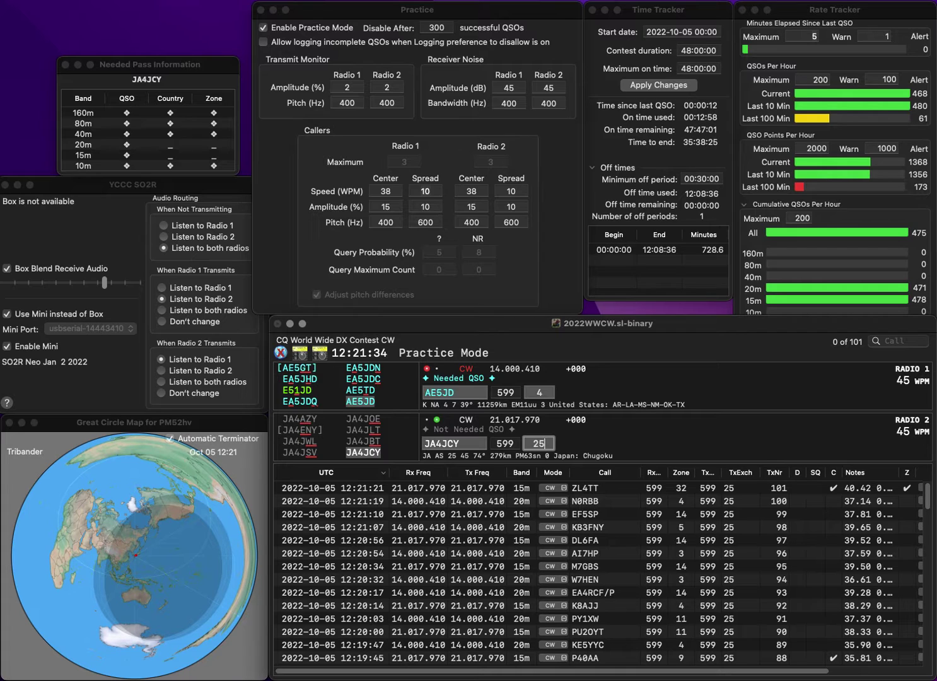
pyautogui.press('Return')
pyautogui.write('4U')
pyautogui.press('Return')
pyautogui.write('MX4U')
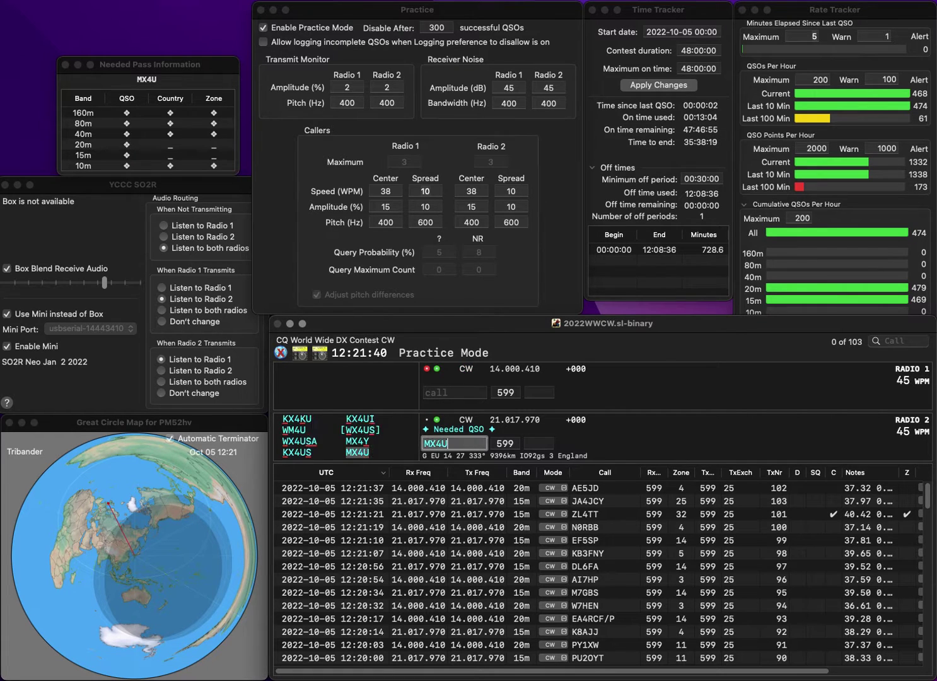
pyautogui.press('Return')
pyautogui.write('VA3CW')
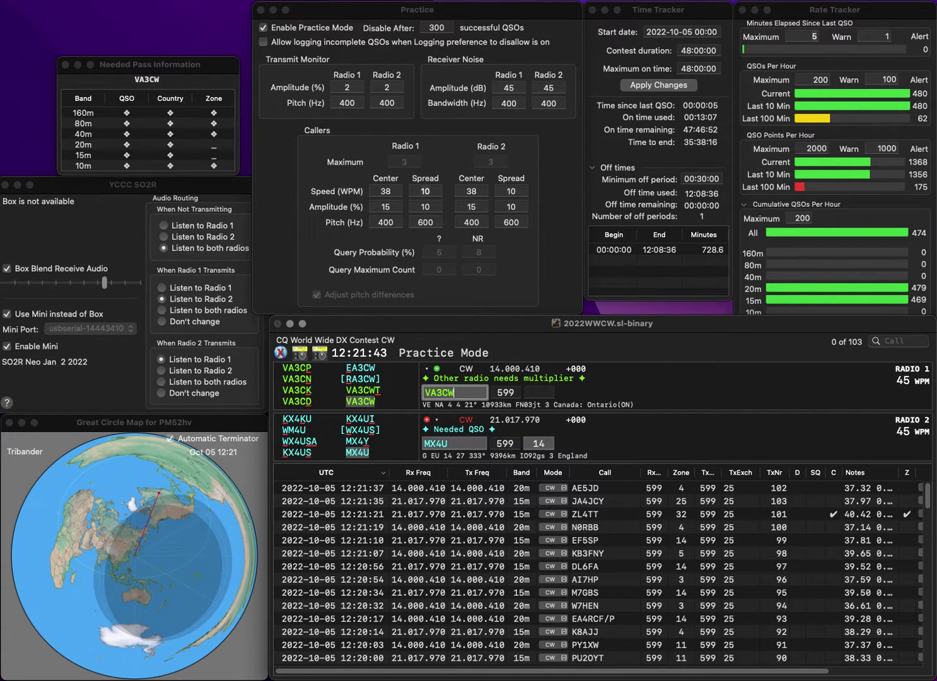
pyautogui.press('Return')
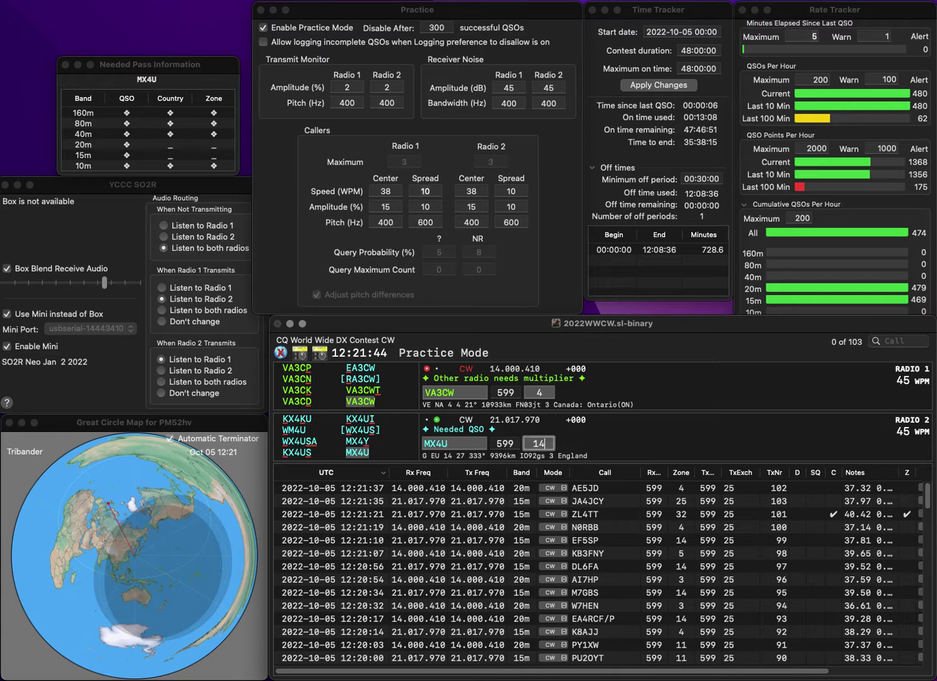
pyautogui.press('Return')
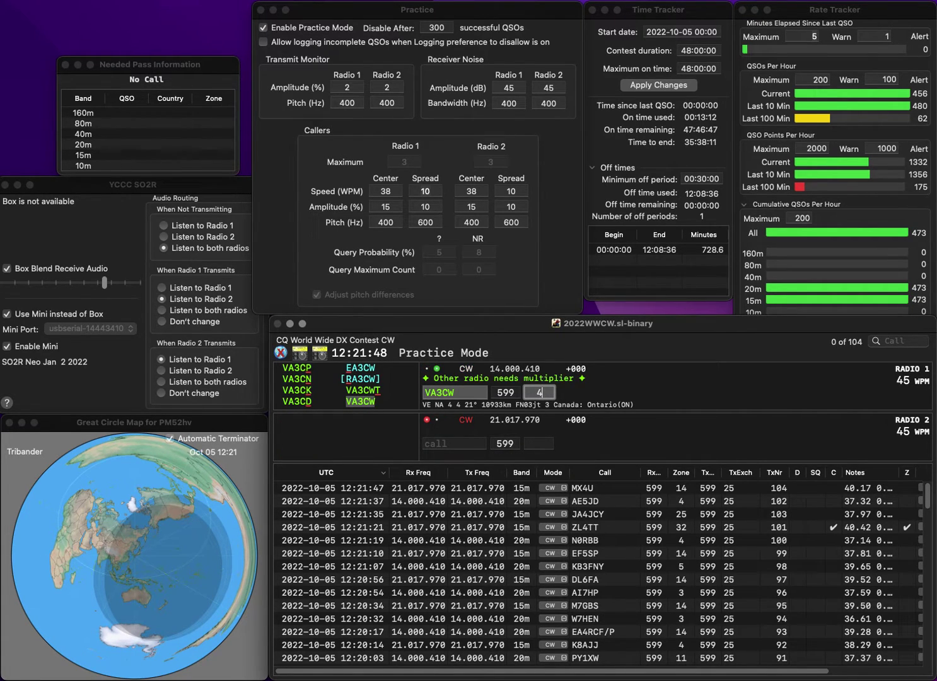
pyautogui.press('Return')
# Answer DN4NYL on Radio 2 and JP7AKW on Radio 1 with the exchange.
pyautogui.write('DN4NYL')
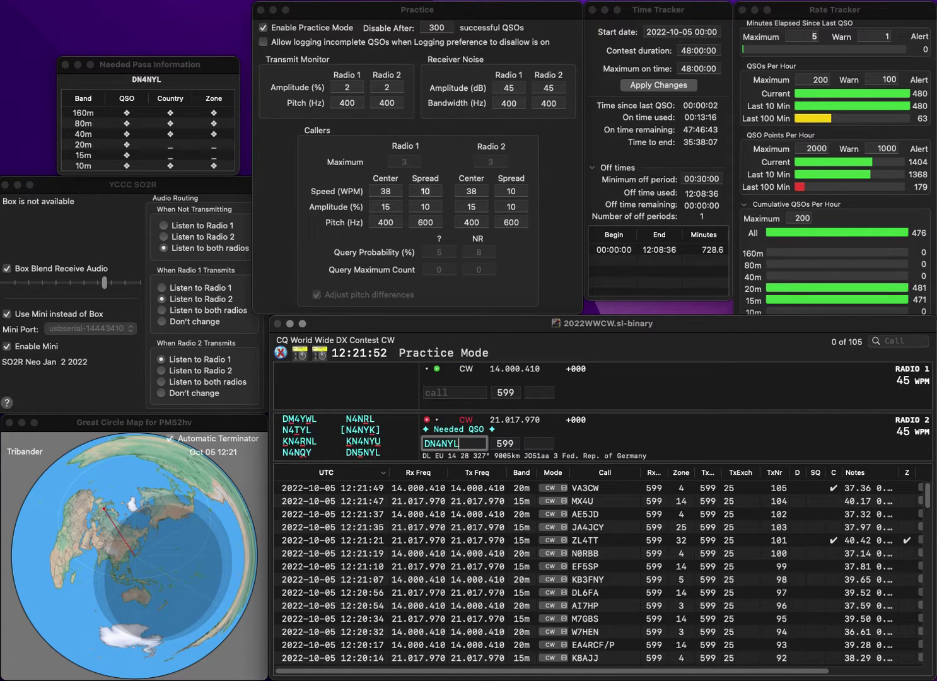
pyautogui.press('Return')
pyautogui.write('JP')
pyautogui.write('7AKW')
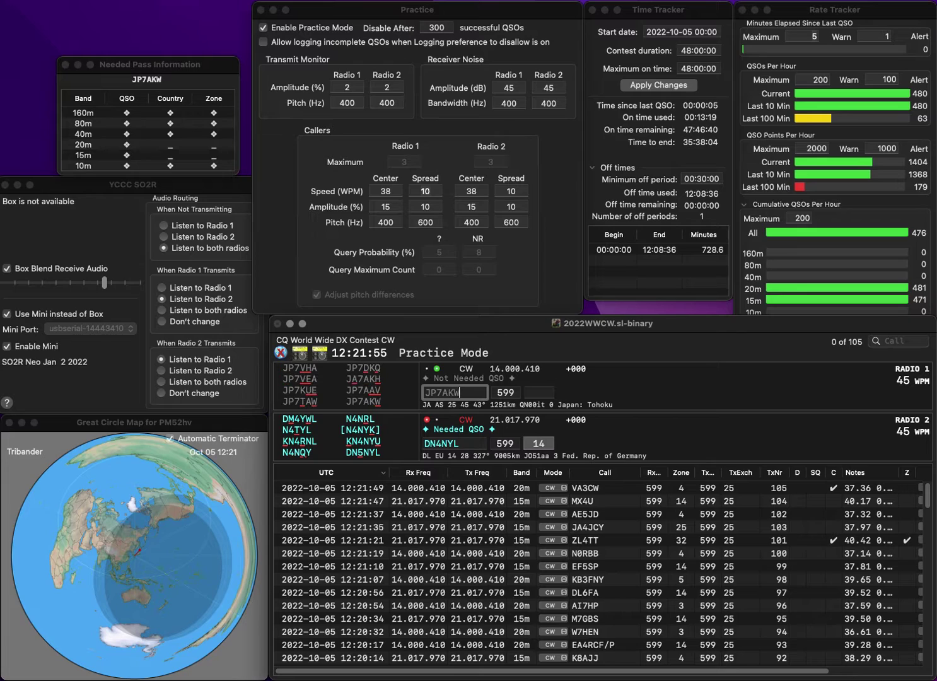
pyautogui.press('Return')
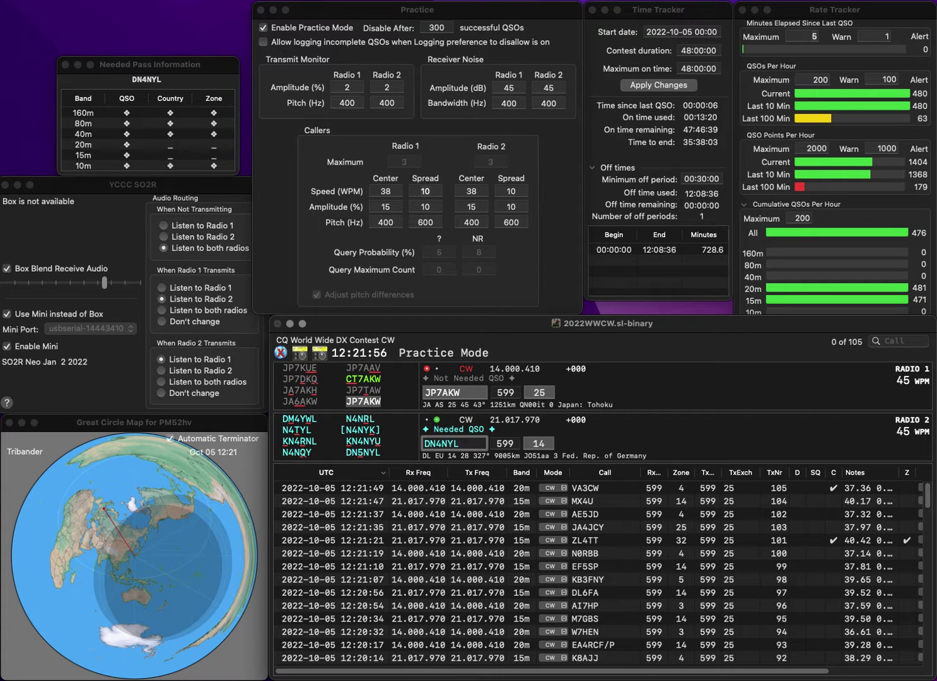
# Correct the Radio 2 call sign to DN5NYL and send that station its exchange.
pyautogui.press('Delete')
pyautogui.write('5')
pyautogui.press('Return')
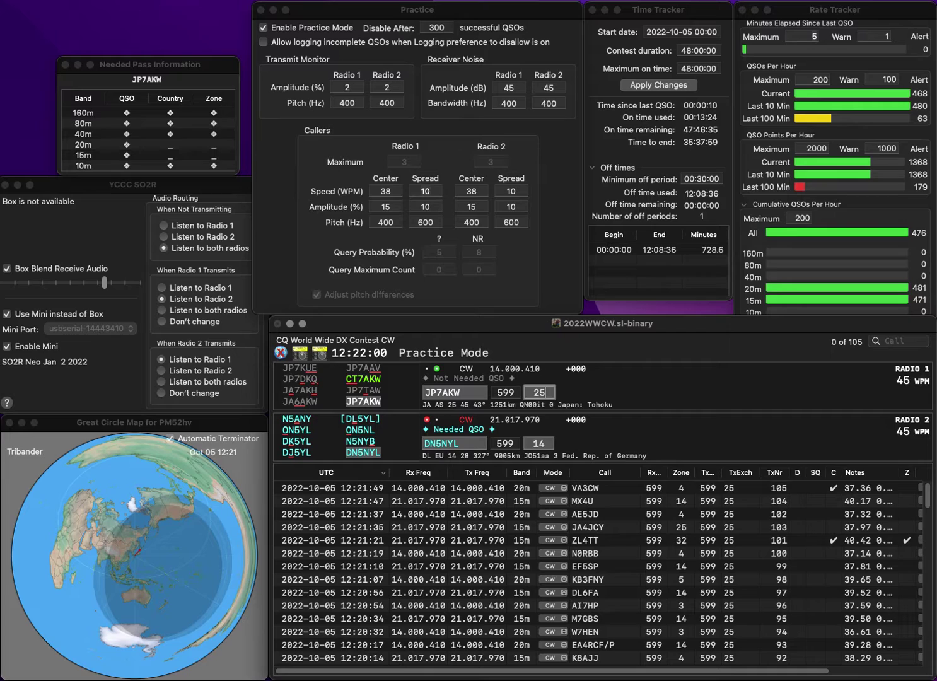
pyautogui.press('`')
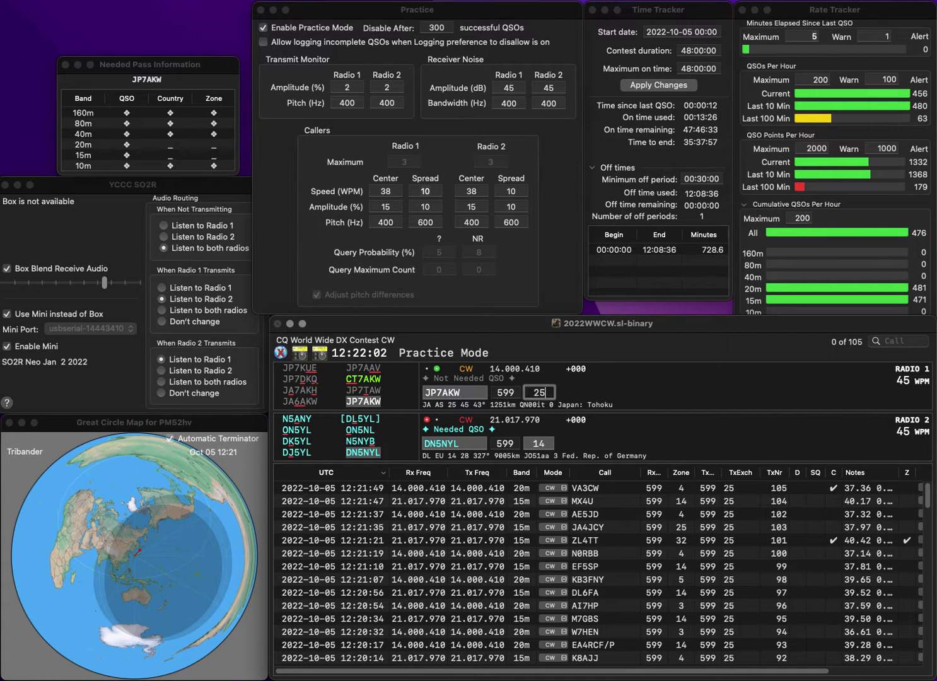
pyautogui.press('space')
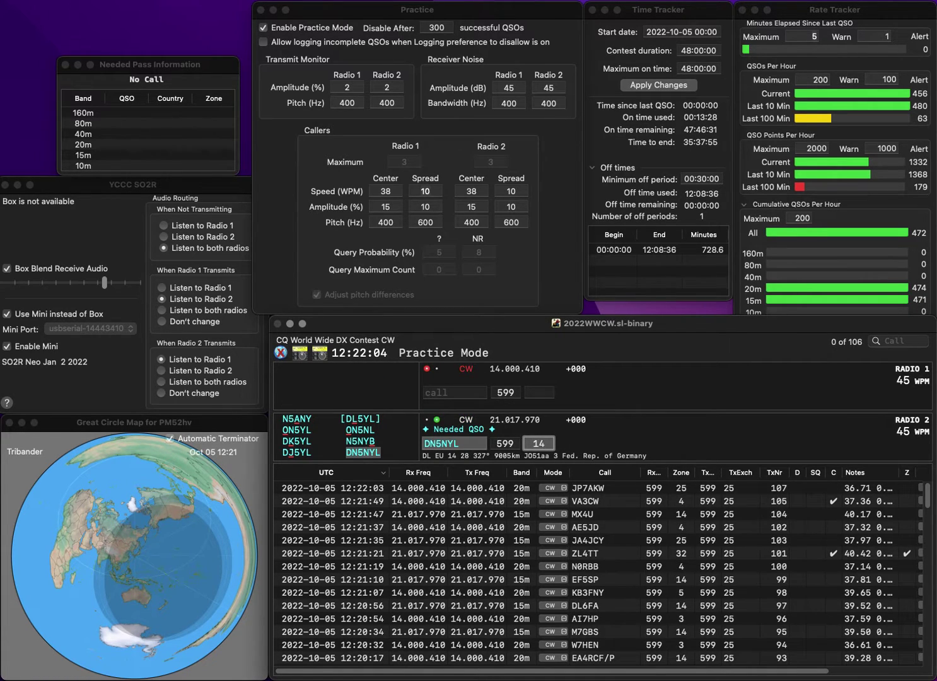
pyautogui.press('Return')
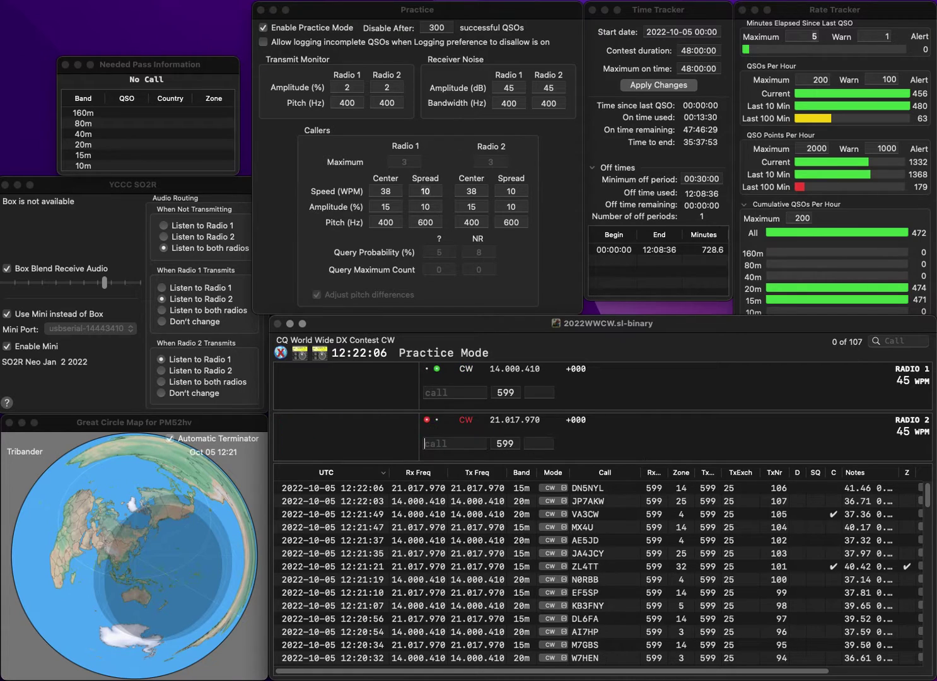
pyautogui.write('DL1ZU')
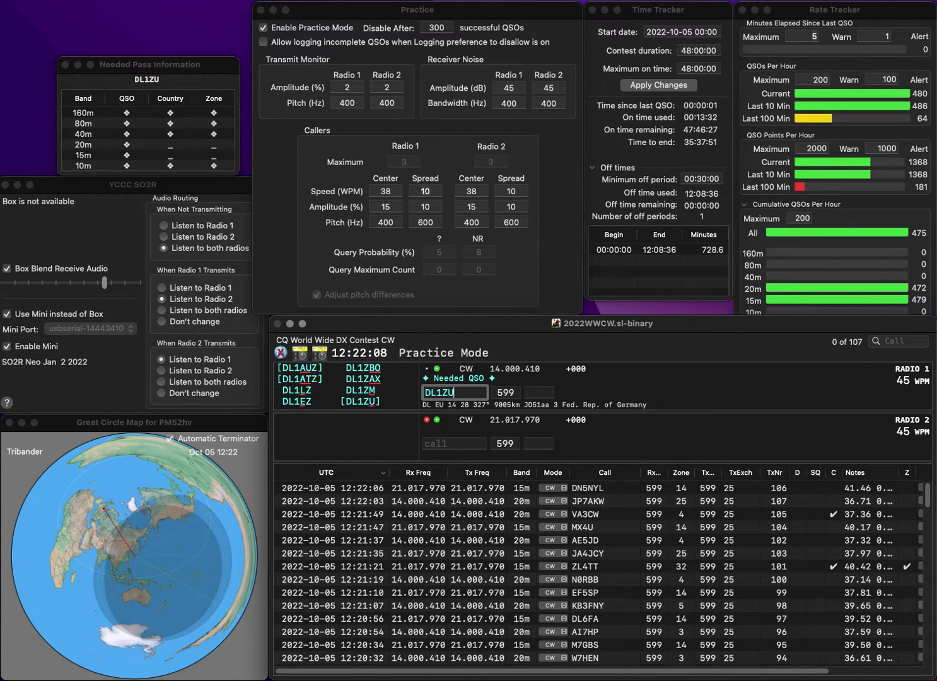
pyautogui.press('Return')
pyautogui.write('K2RUS')
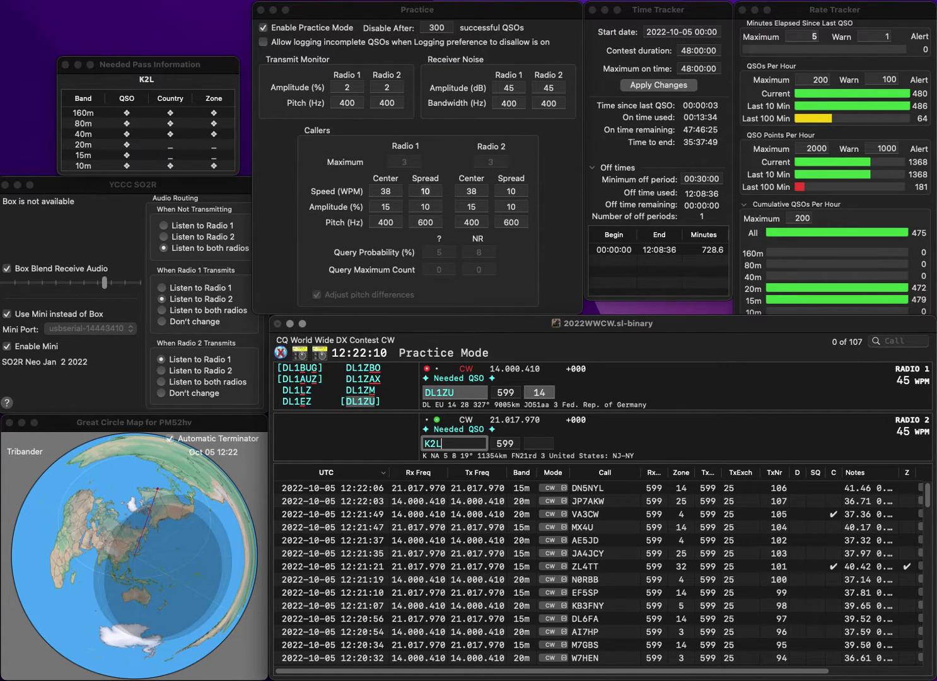
pyautogui.press('Return')
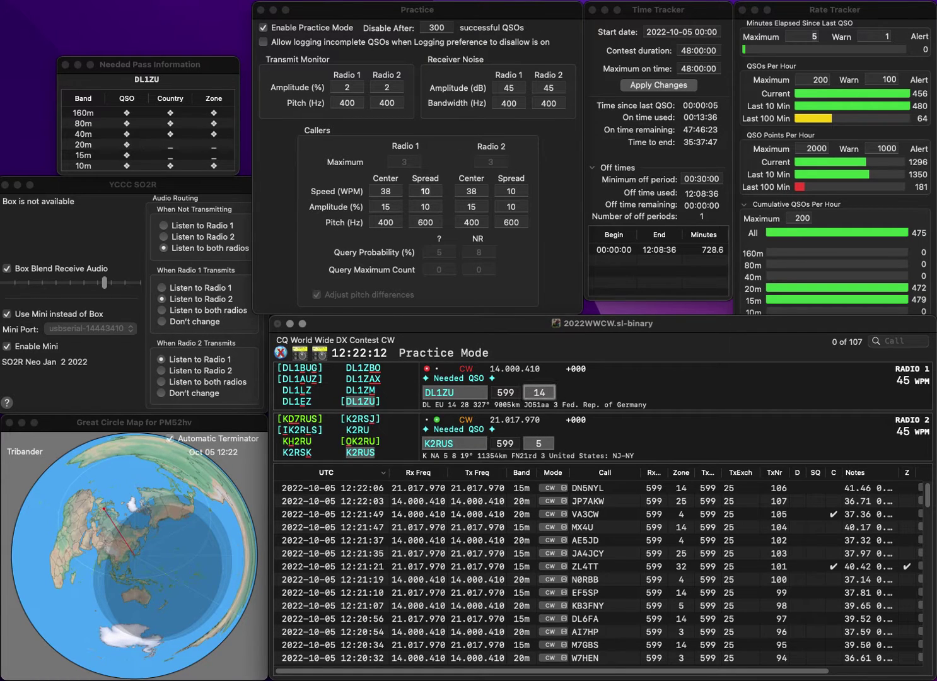
pyautogui.press('Return')
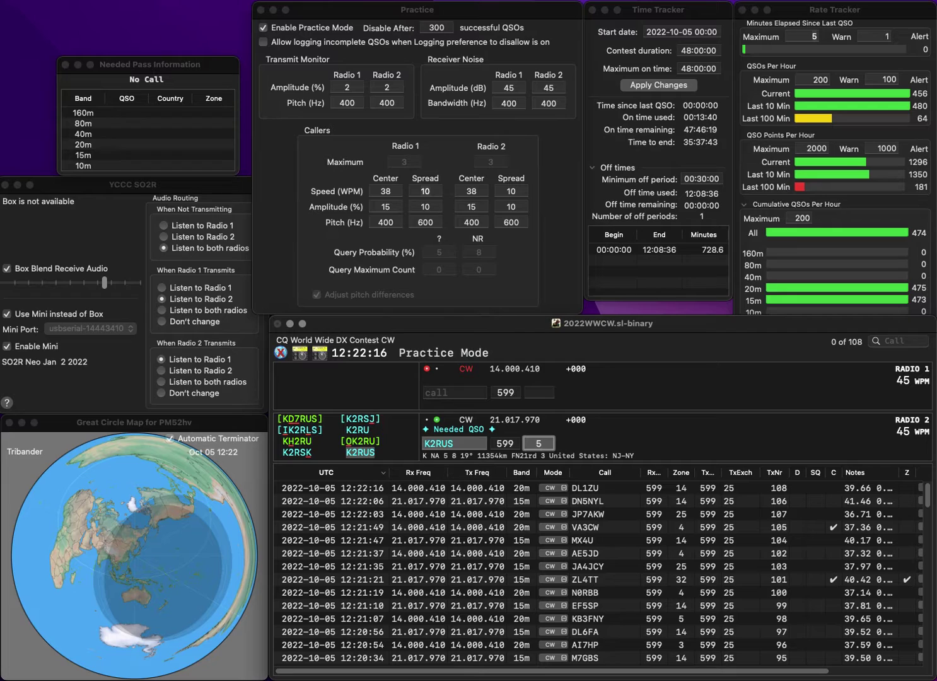
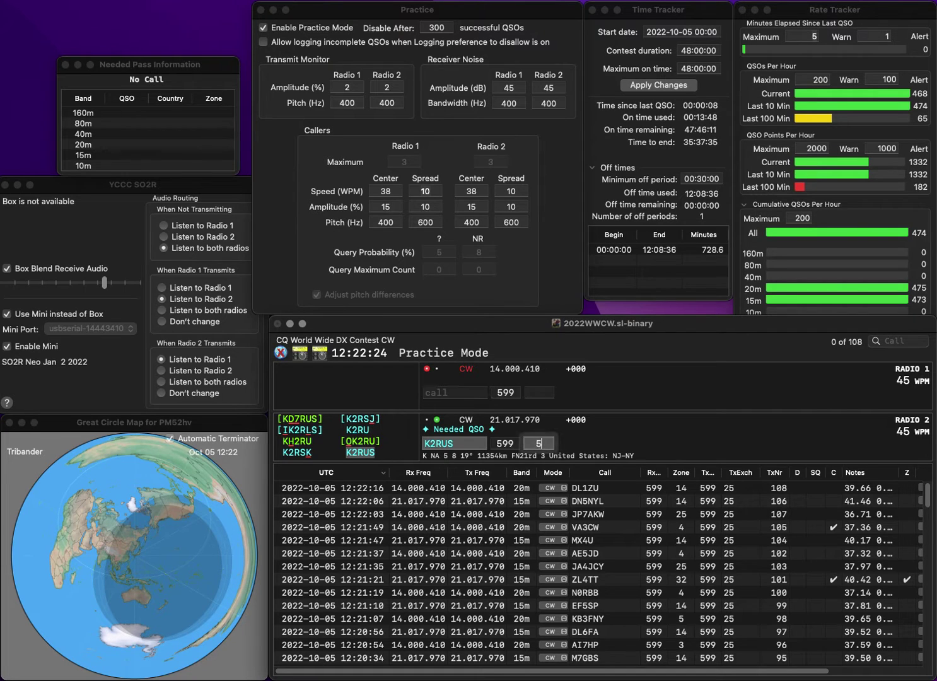
pyautogui.press('Return')
# Work DL2ADI on Radio 1 and N5VHT on Radio 2, and log both contacts.
pyautogui.write('DL')
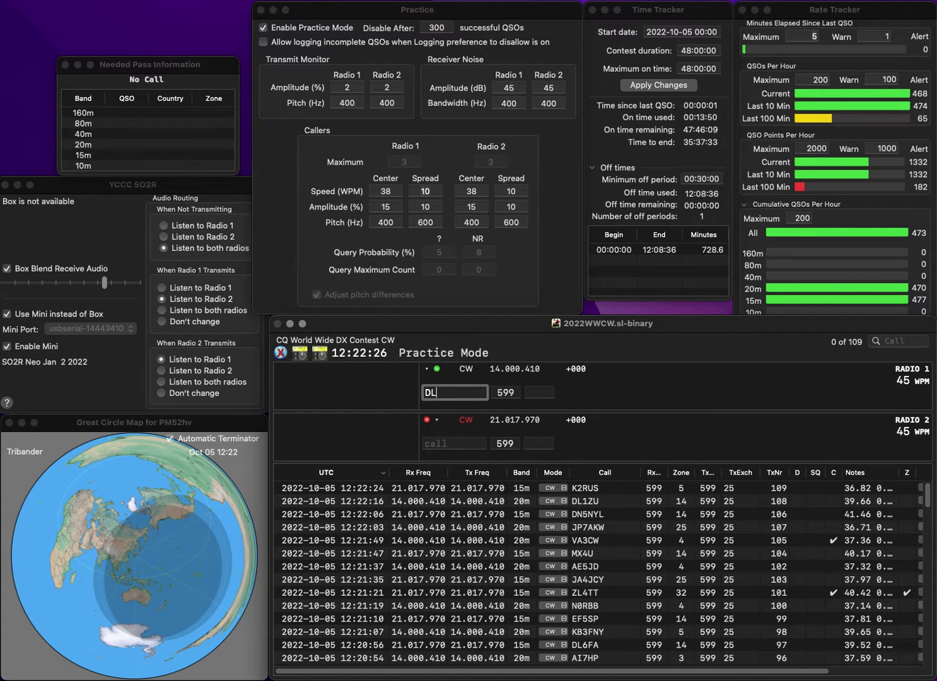
pyautogui.write('2ADI')
pyautogui.press('Return')
pyautogui.write('VHT')
pyautogui.write('N')
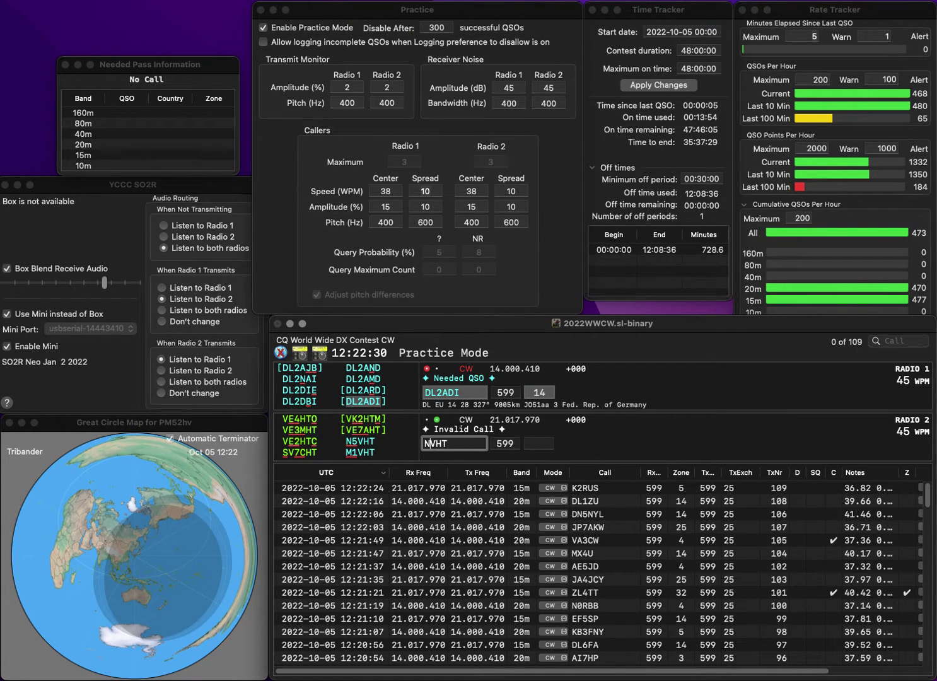
pyautogui.write('5')
pyautogui.press('Return')
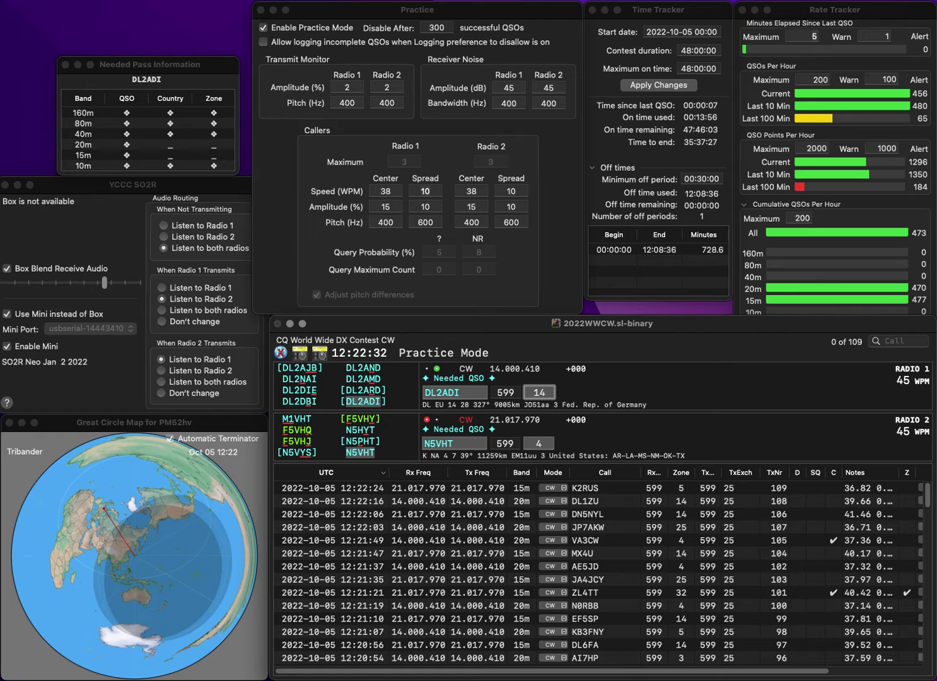
pyautogui.press('Return')
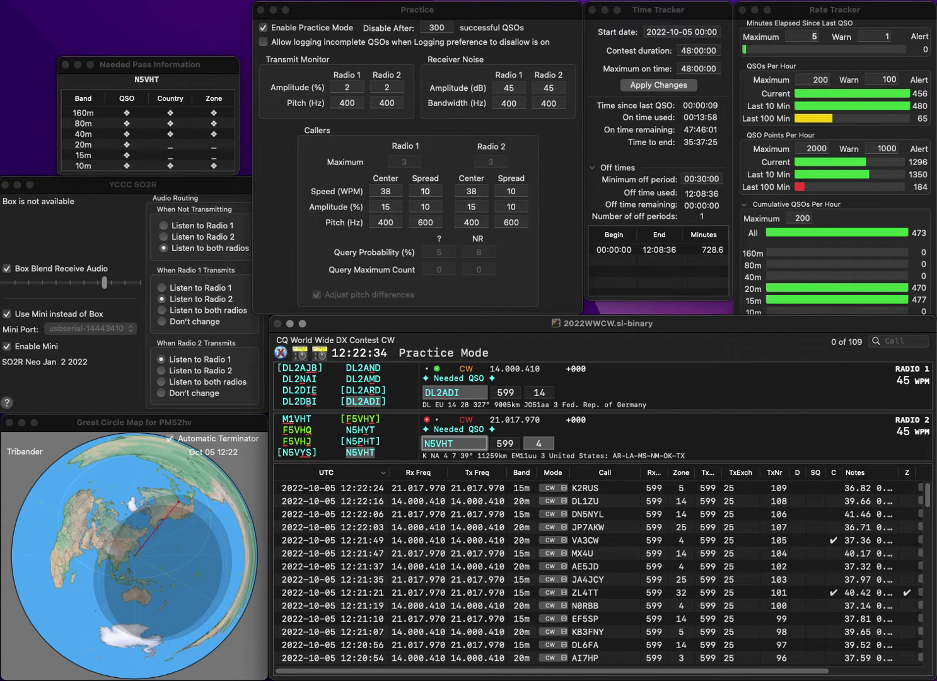
pyautogui.press('Tab')
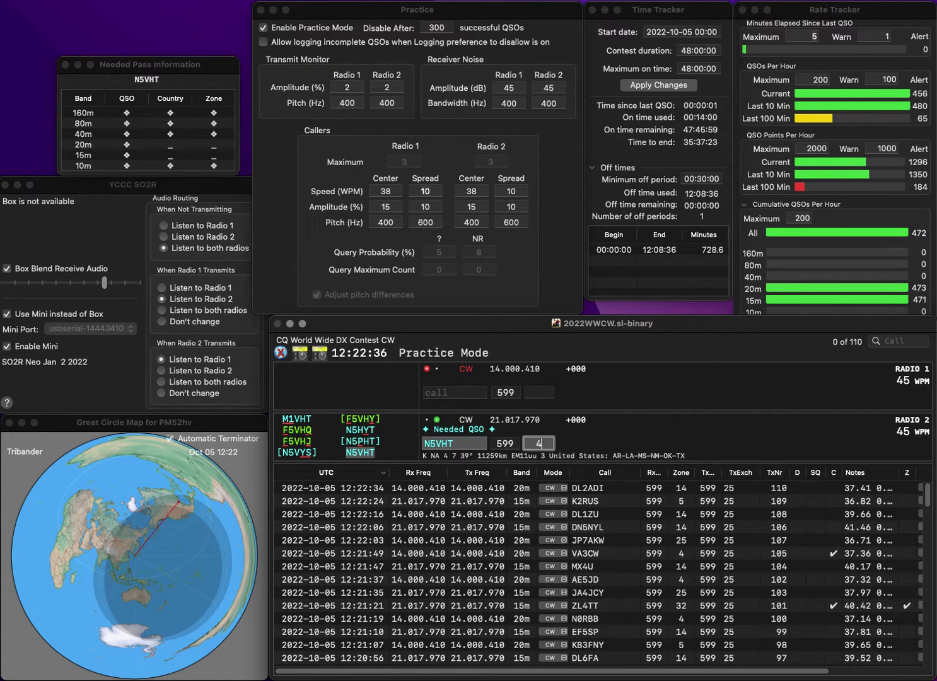
pyautogui.press('Return')
# Work R3TE on Radio 1 and W1FZ on Radio 2, and log both contacts.
pyautogui.write('R3TE')
pyautogui.press('Return')
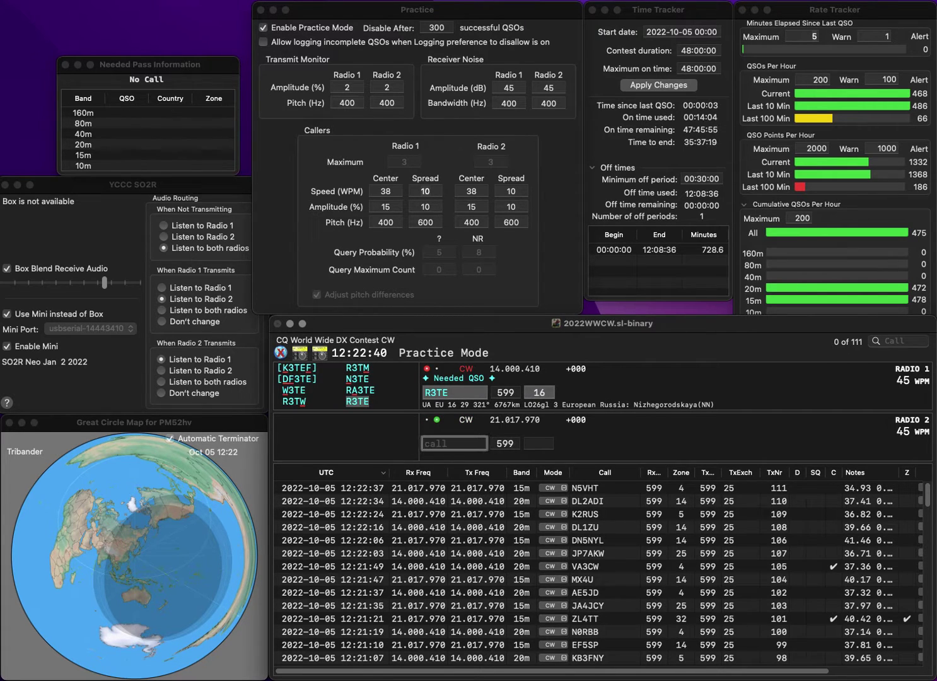
pyautogui.write('W1FZ')
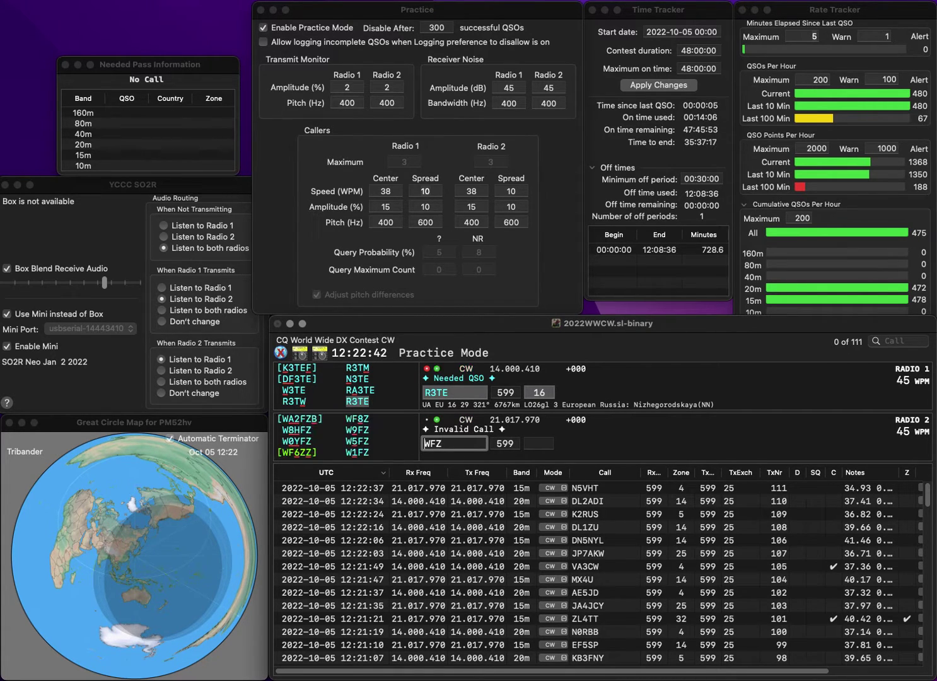
pyautogui.press('Left')
pyautogui.press('Left')
pyautogui.write('1')
pyautogui.press('Return')
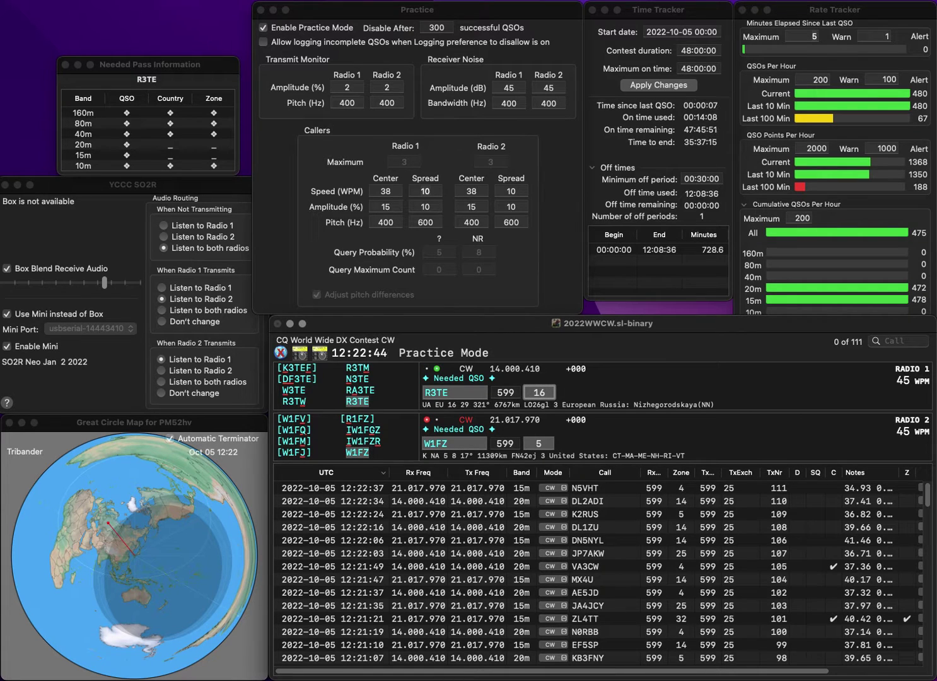
pyautogui.press('Return')
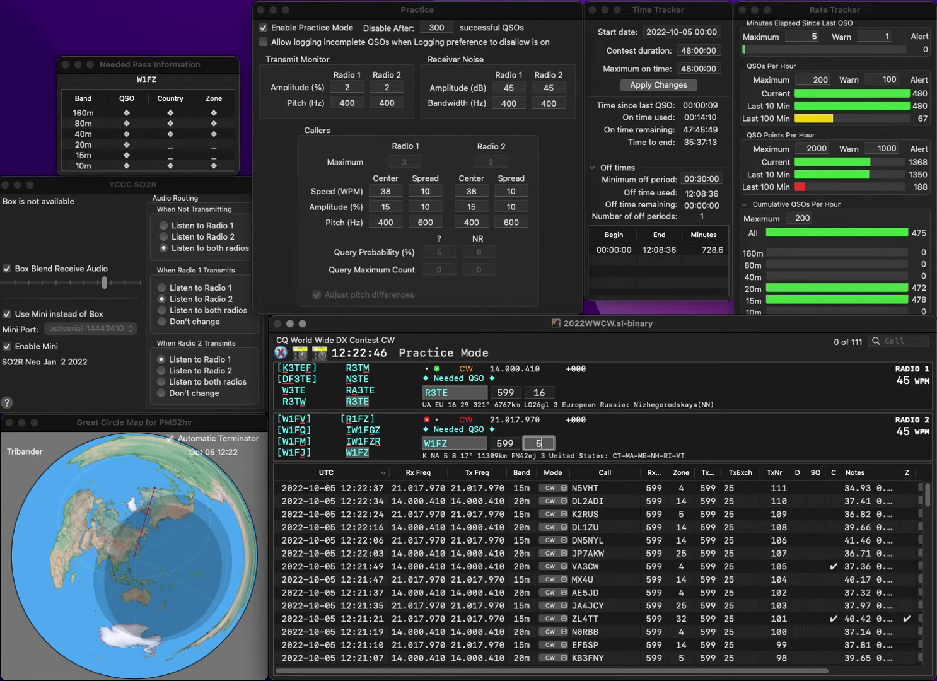
pyautogui.press('Return')
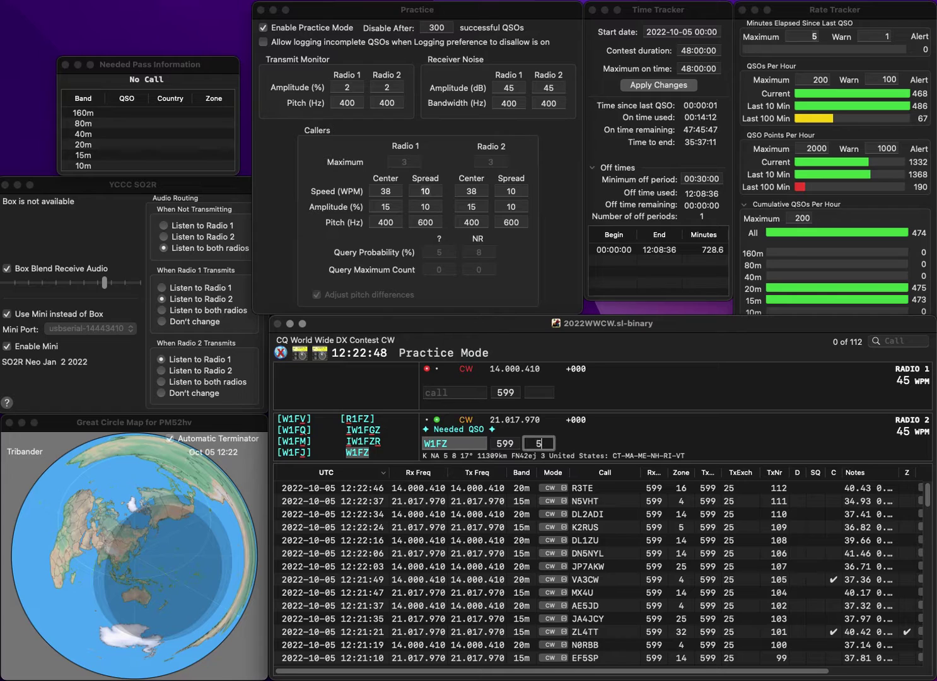
pyautogui.write('US5LOC')
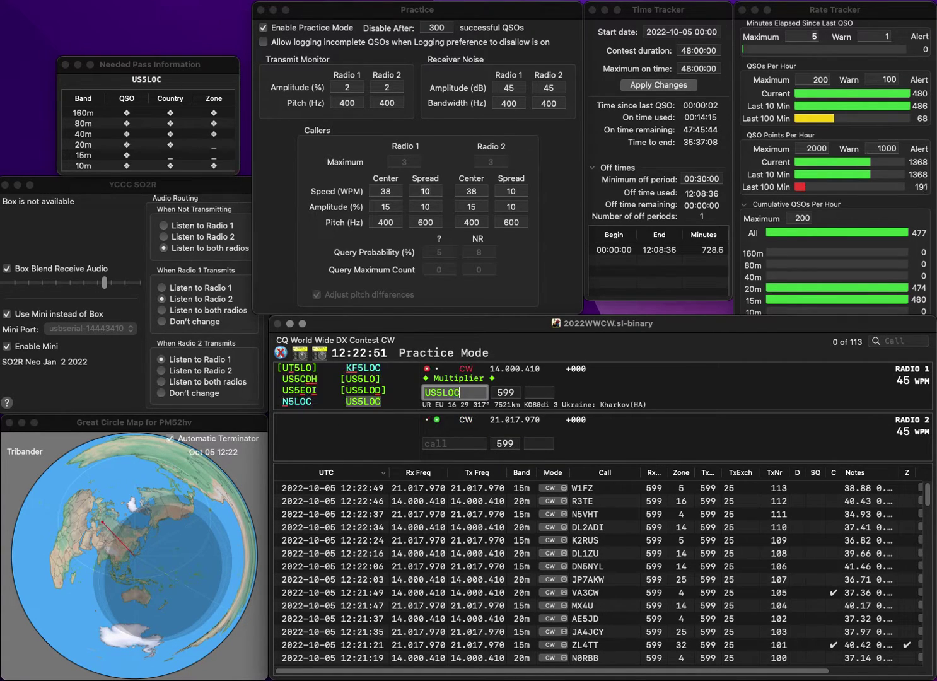
pyautogui.press('Return')
pyautogui.write('VE')
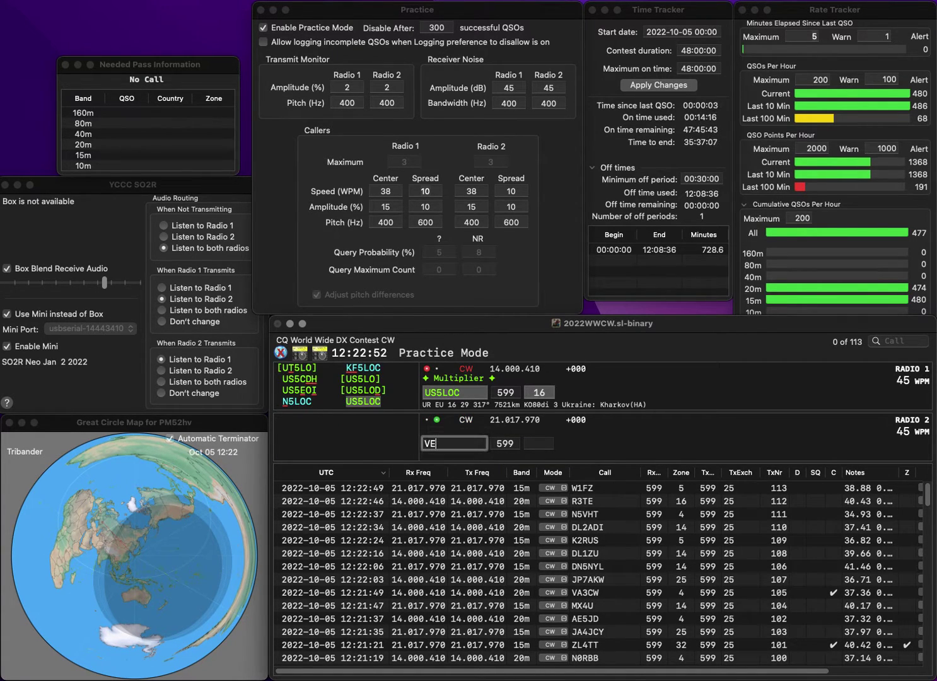
pyautogui.write('3UZ/3')
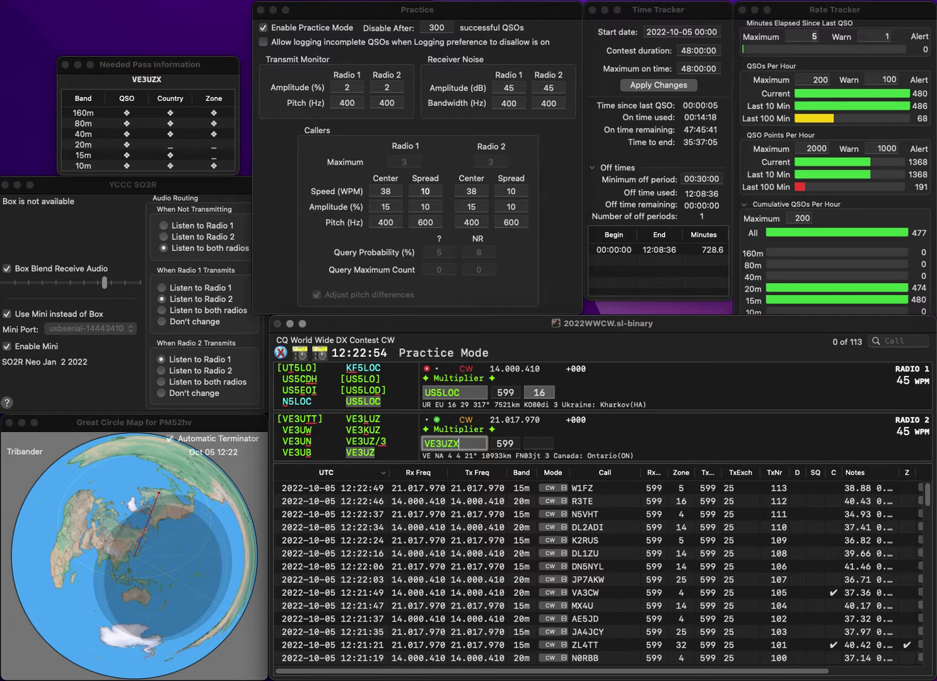
pyautogui.press('Return')
pyautogui.press('space')
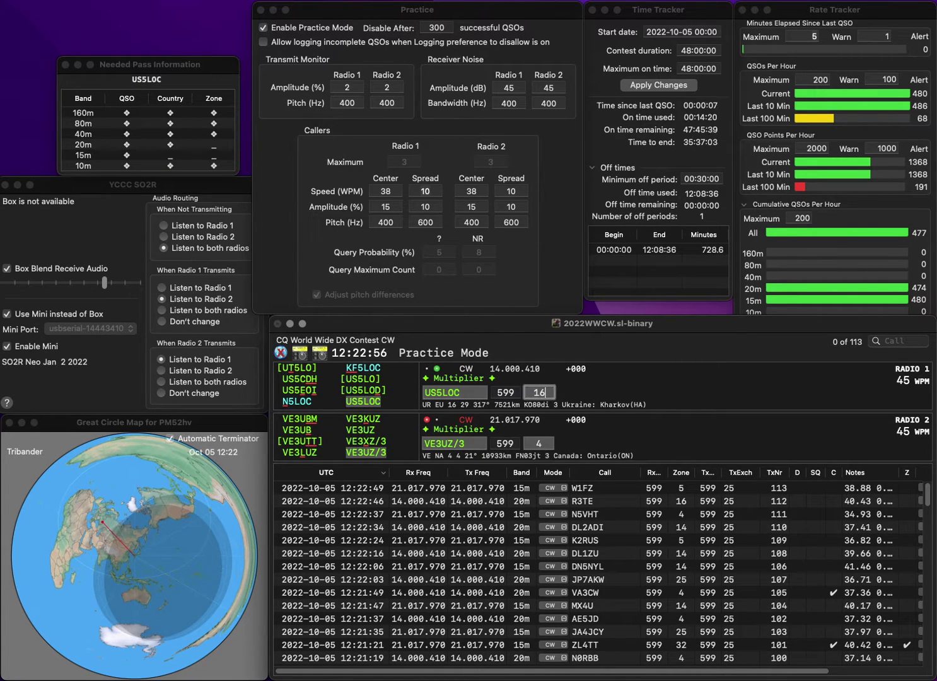
pyautogui.press('Return')
pyautogui.press('space')
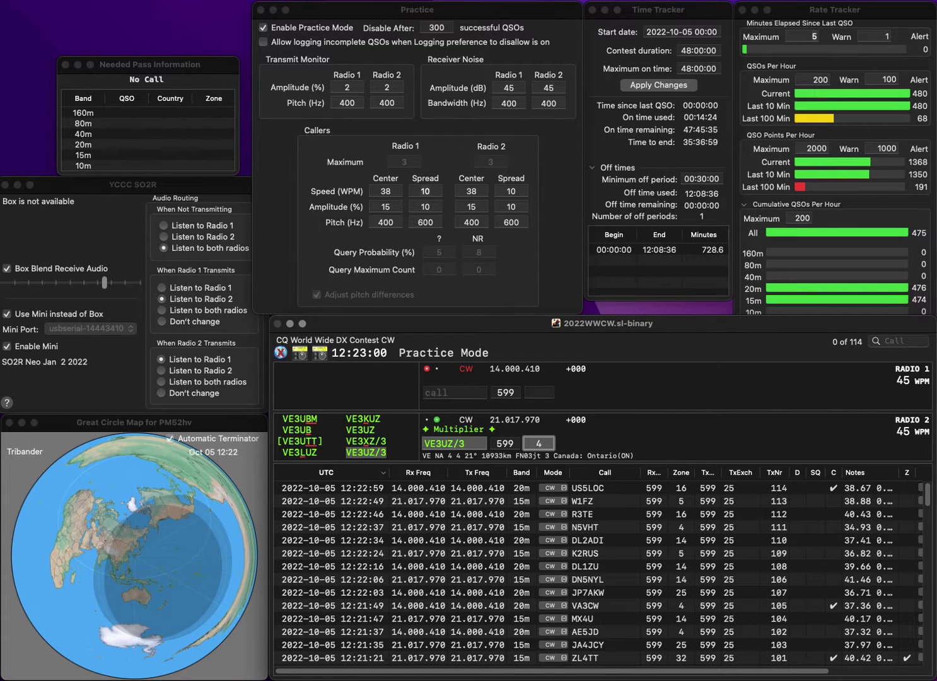
pyautogui.press('Return')
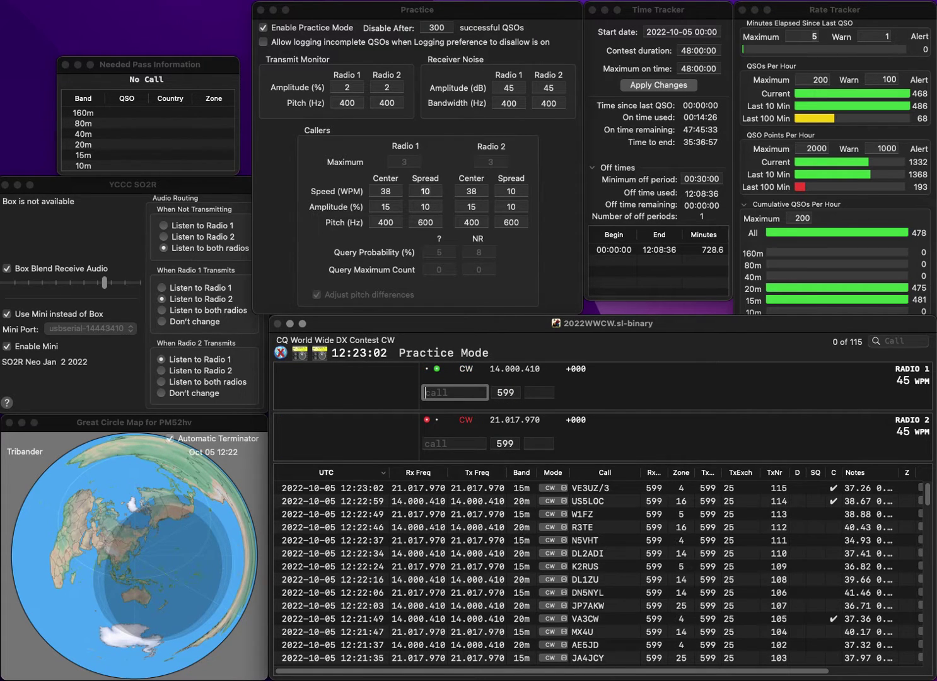
# Work K9CCW on Radio 1 and JR7AQL with zone 25 on Radio 2, and log both contacts.
pyautogui.write('K9CCW')
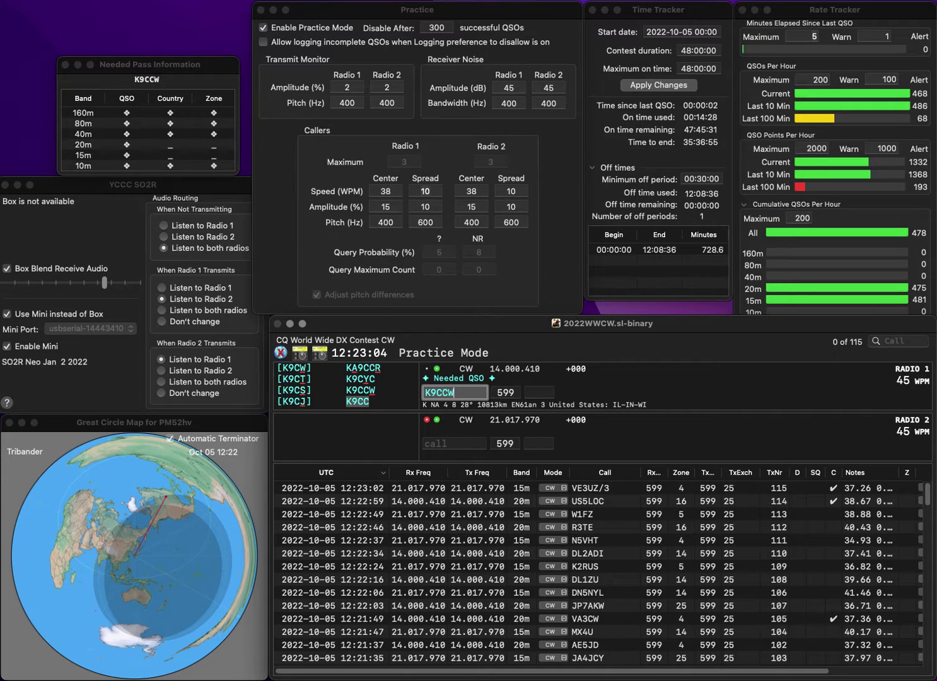
pyautogui.press('Return')
pyautogui.write('7AQL')
pyautogui.press('super+Left')
pyautogui.write('JA')
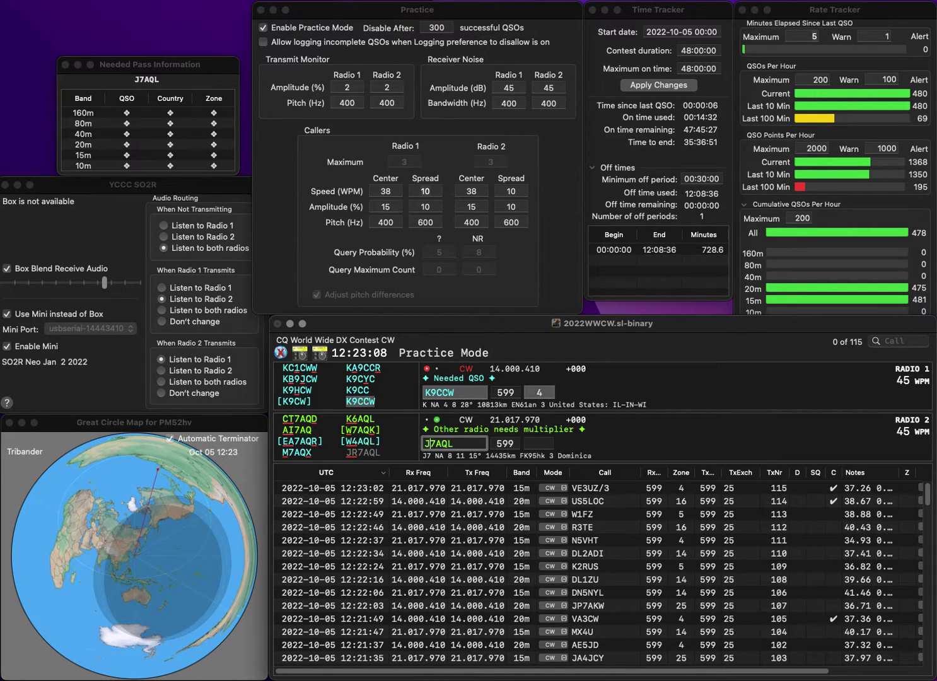
pyautogui.press('BackSpace')
pyautogui.write('R')
pyautogui.press('Return')
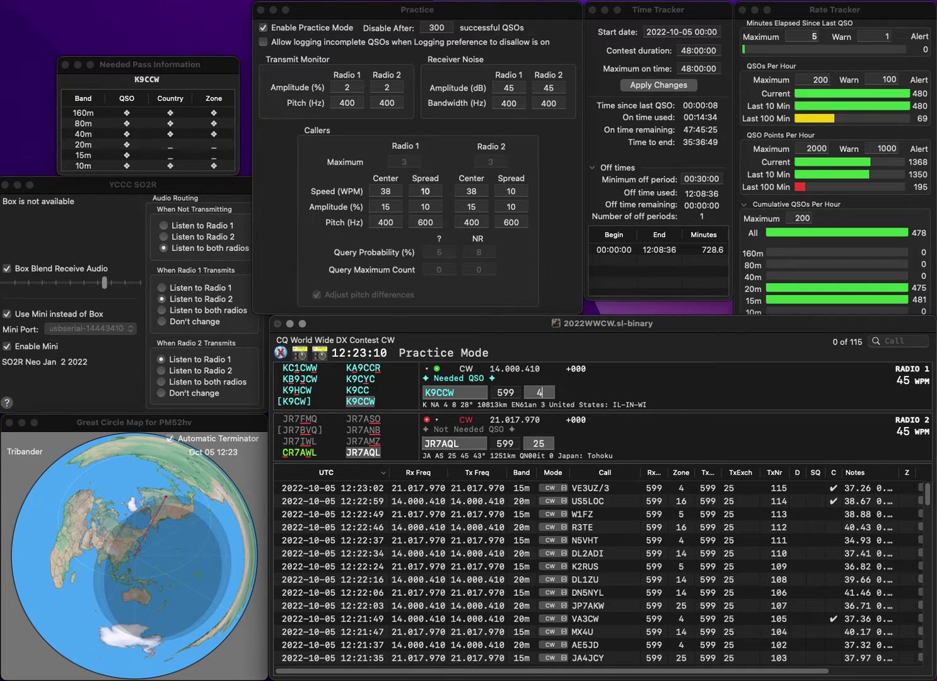
pyautogui.write('25')
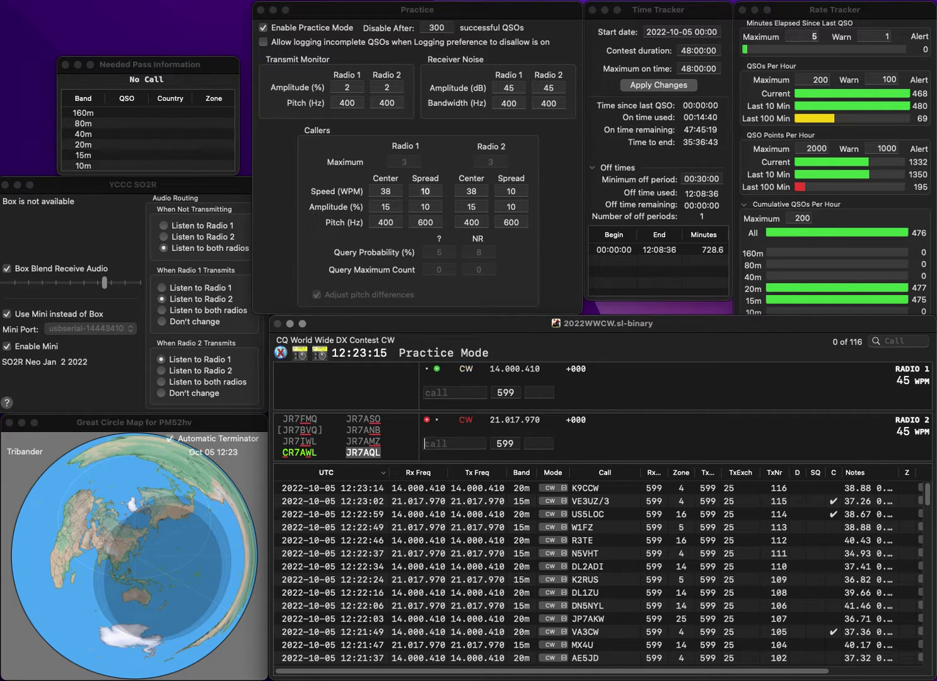
pyautogui.write('M0W')
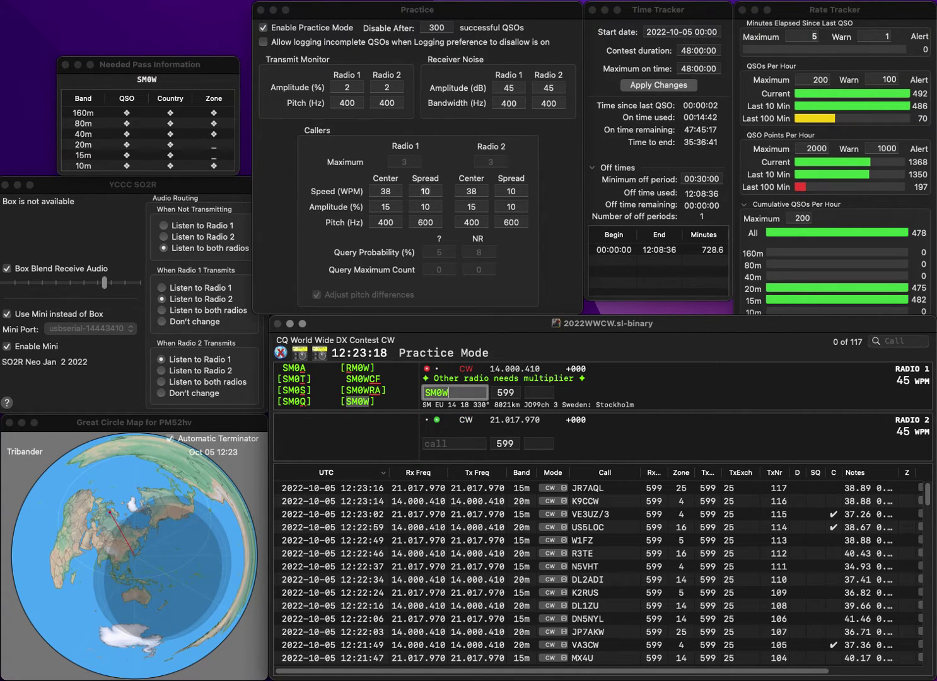
pyautogui.press('Return')
pyautogui.write('N4')
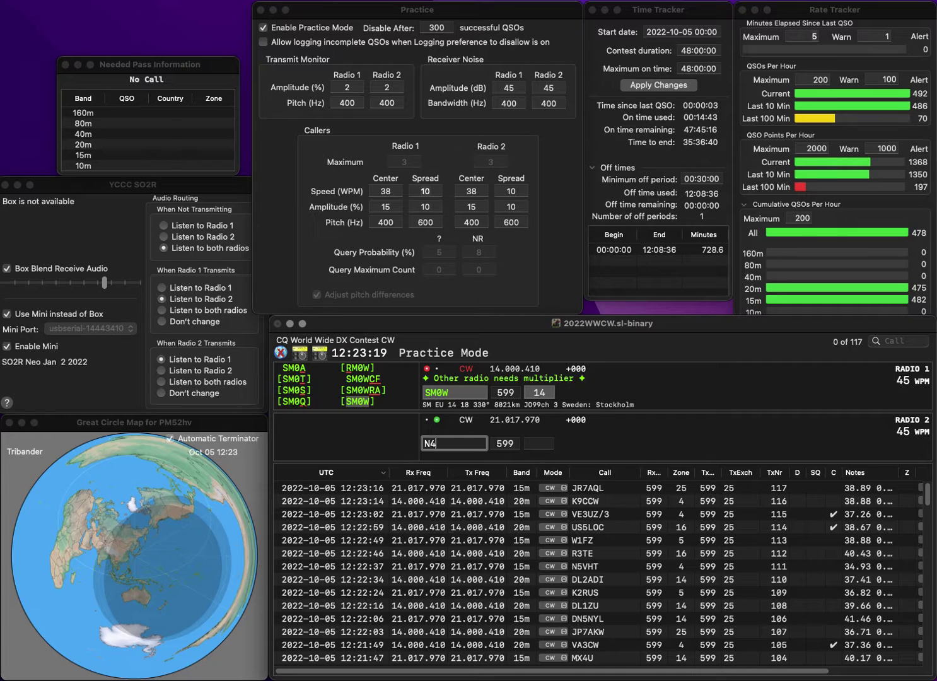
pyautogui.write('PQX')
pyautogui.press('Return')
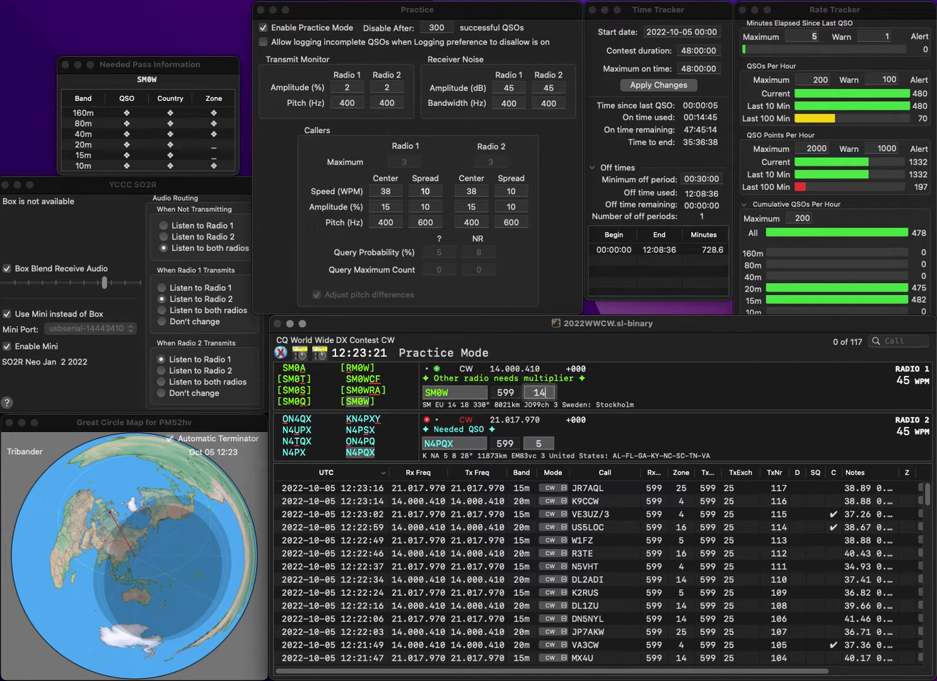
pyautogui.press('Return')
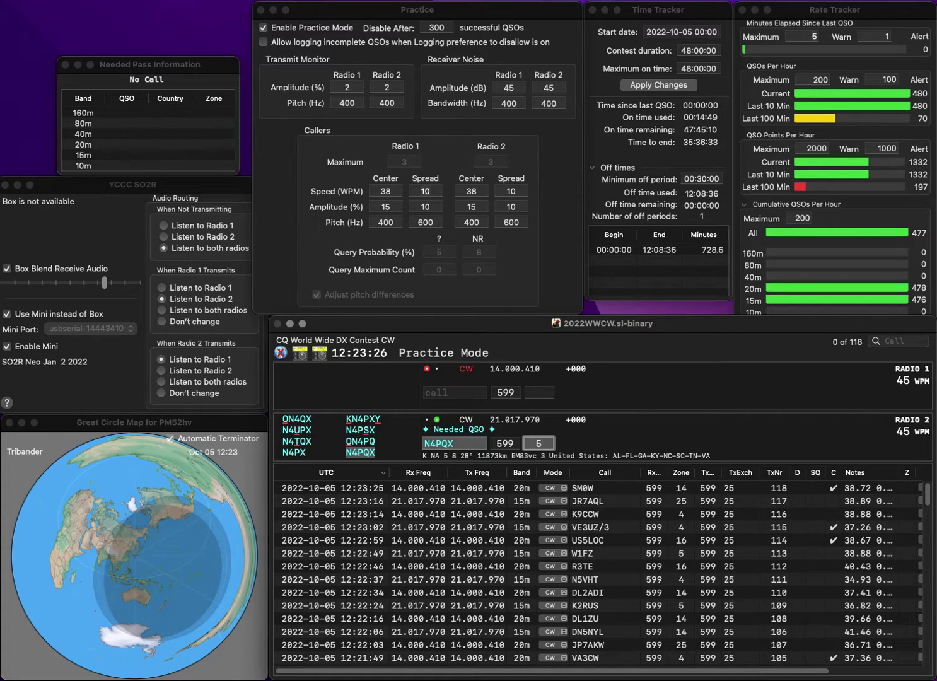
pyautogui.press('Return')
pyautogui.click(539, 444)
pyautogui.press('Return')
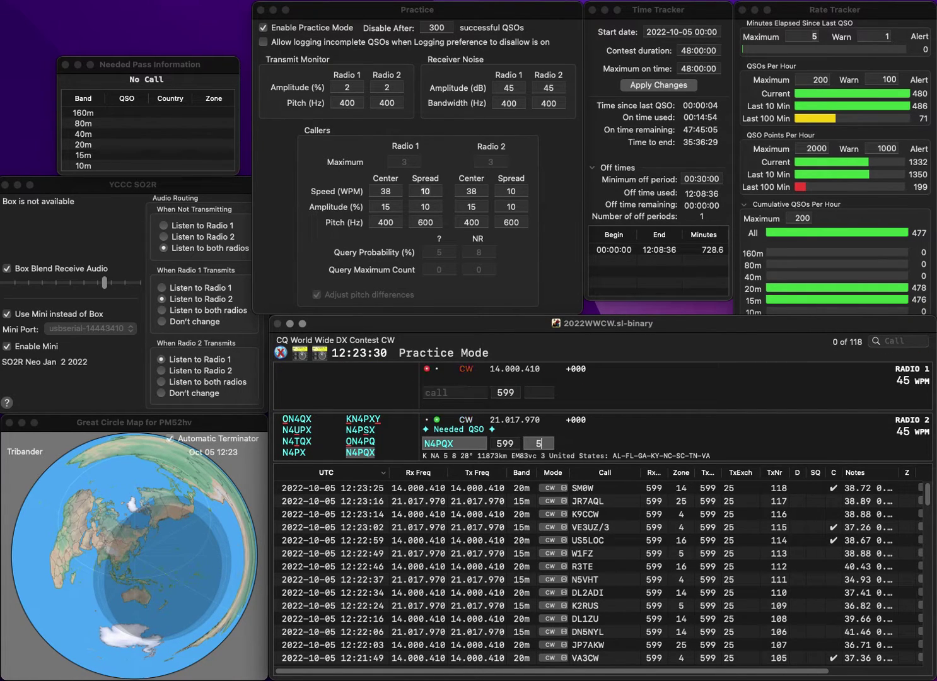
# Enter the partial call 3HA on Radio 1 and answer K5OA on Radio 2.
pyautogui.write('P')
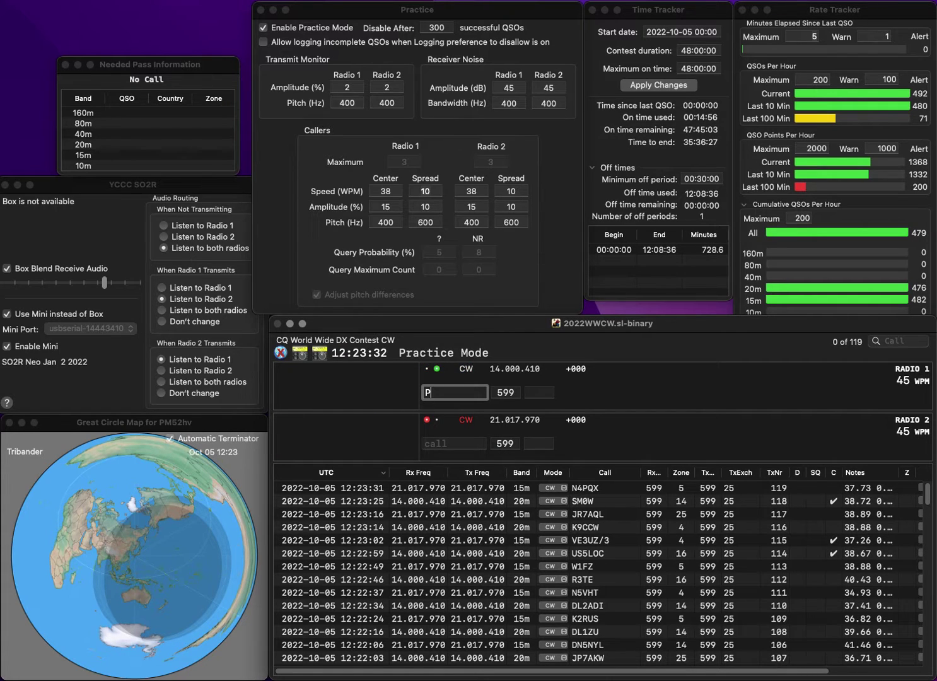
pyautogui.write('3HA')
pyautogui.press('Home')
pyautogui.press('Delete')
pyautogui.press('Return')
pyautogui.write('K')
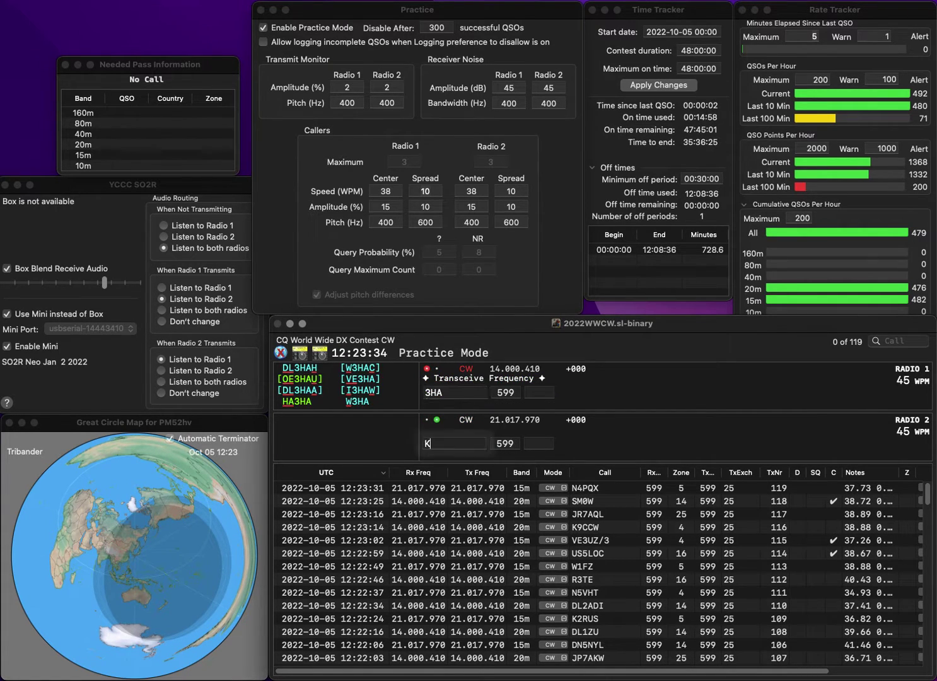
pyautogui.write('5OA')
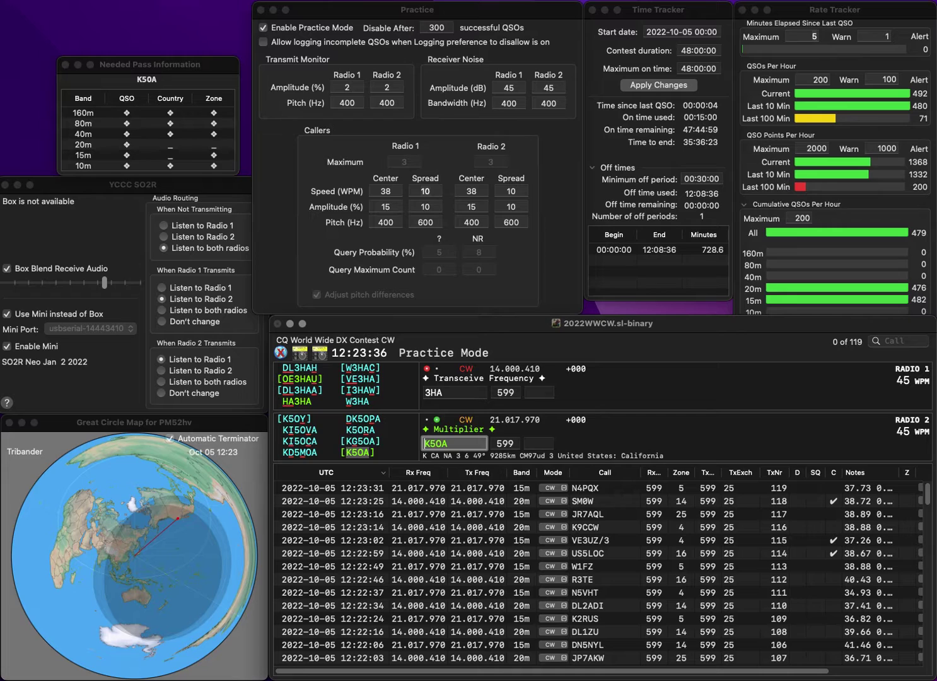
pyautogui.press('Return')
# Complete the Radio 1 call as W3HA and log the W3HA and K5OA contacts.
pyautogui.write('W')
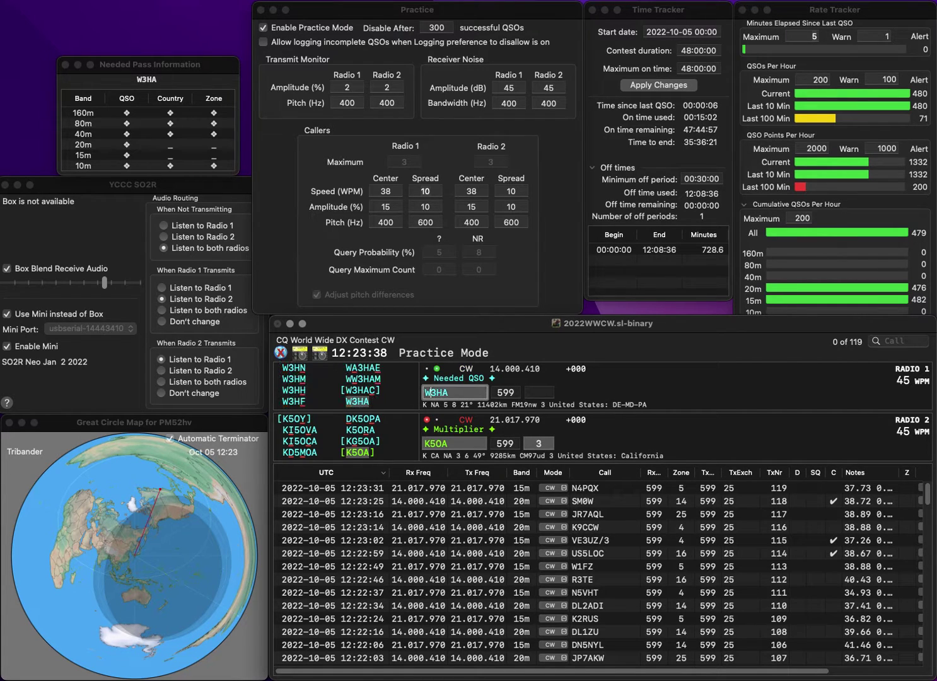
pyautogui.press('Delete')
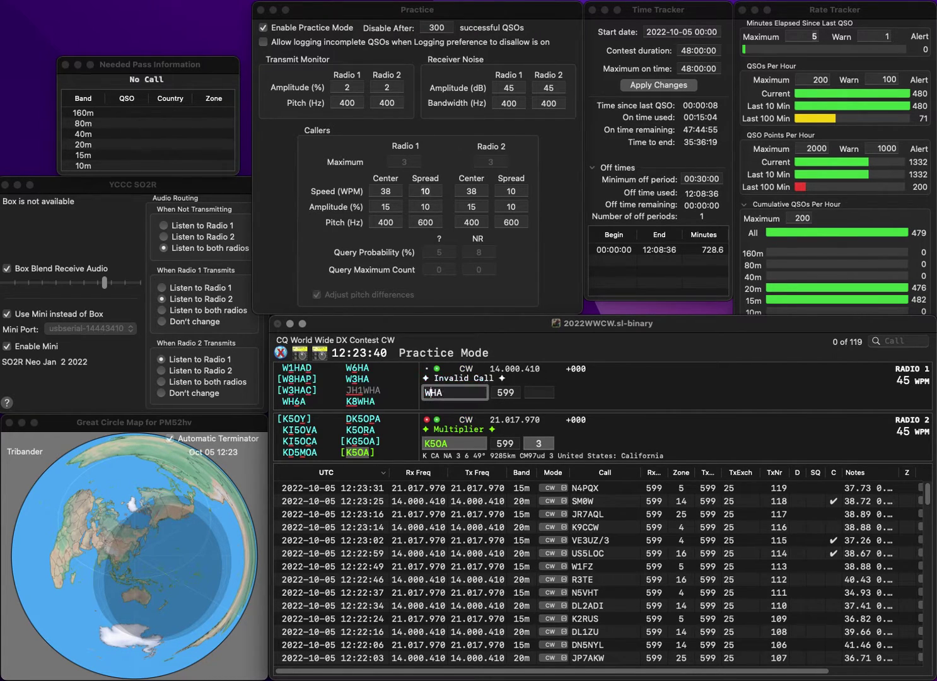
pyautogui.write('3')
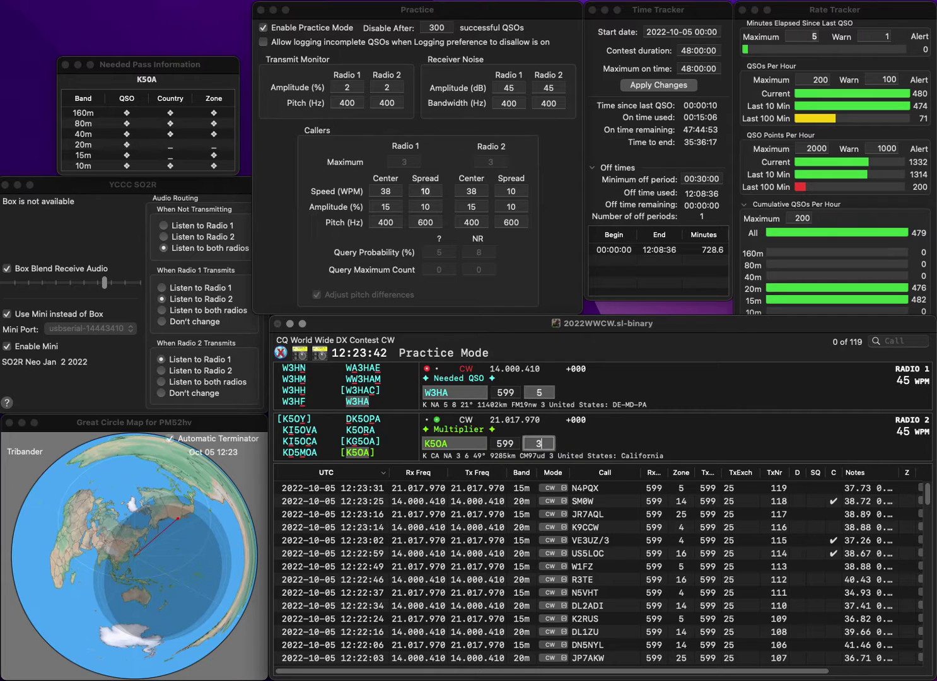
pyautogui.press('Return')
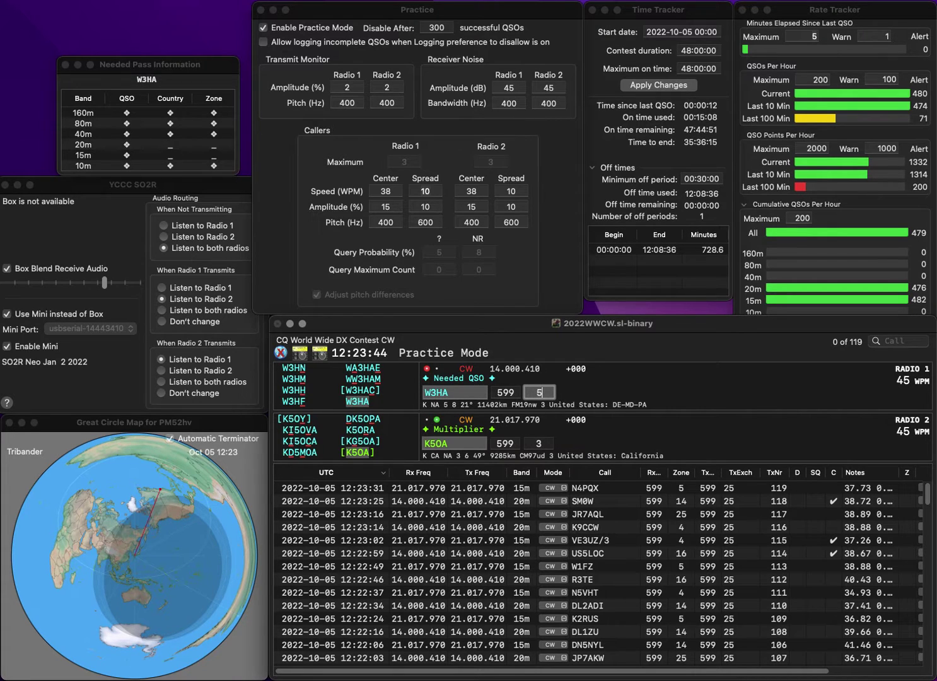
pyautogui.press('Return')
pyautogui.press('Return')
pyautogui.write('VE3ISZ')
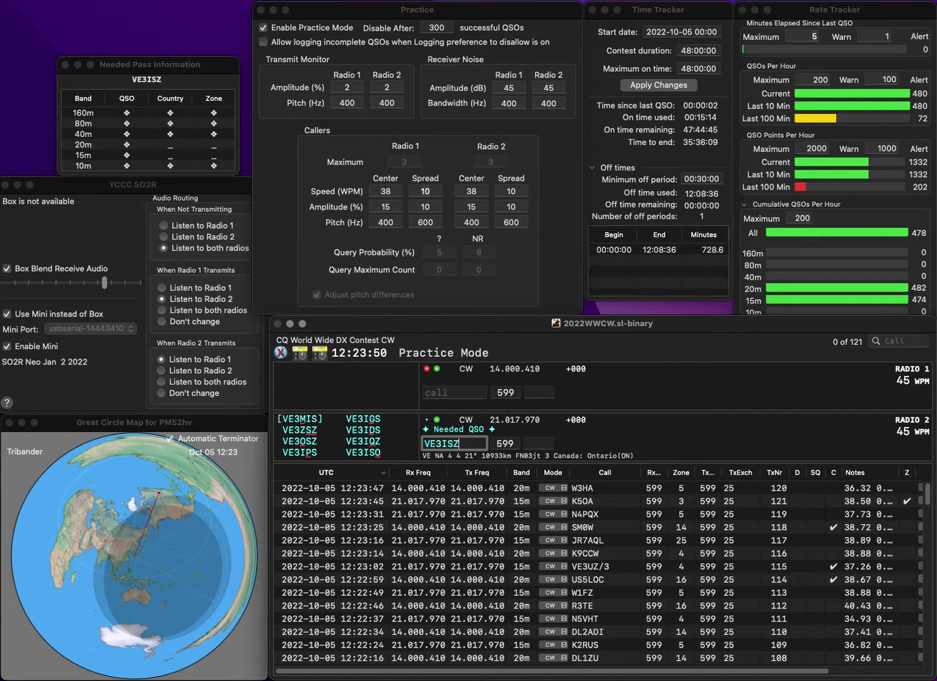
pyautogui.press('BackSpace')
pyautogui.write('O')
pyautogui.press('Return')
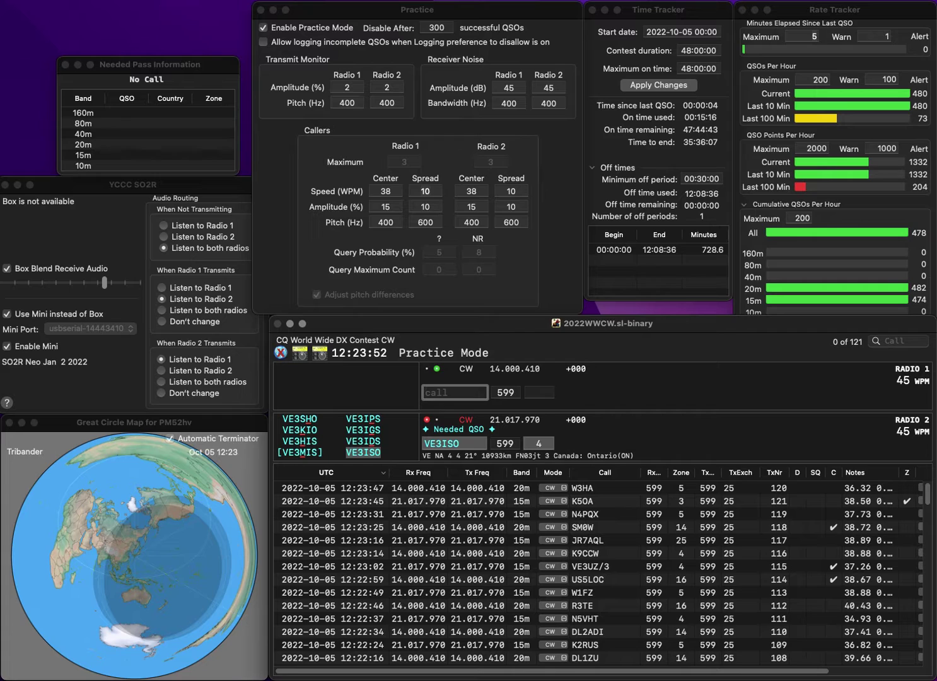
pyautogui.write('DL5WW')
pyautogui.press('Return')
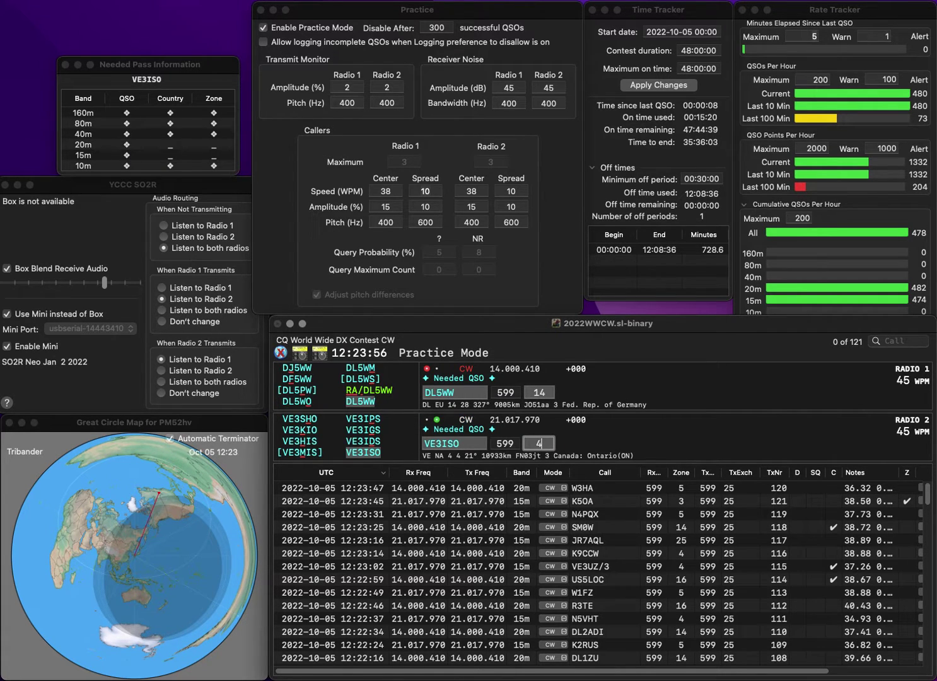
pyautogui.press('Return')
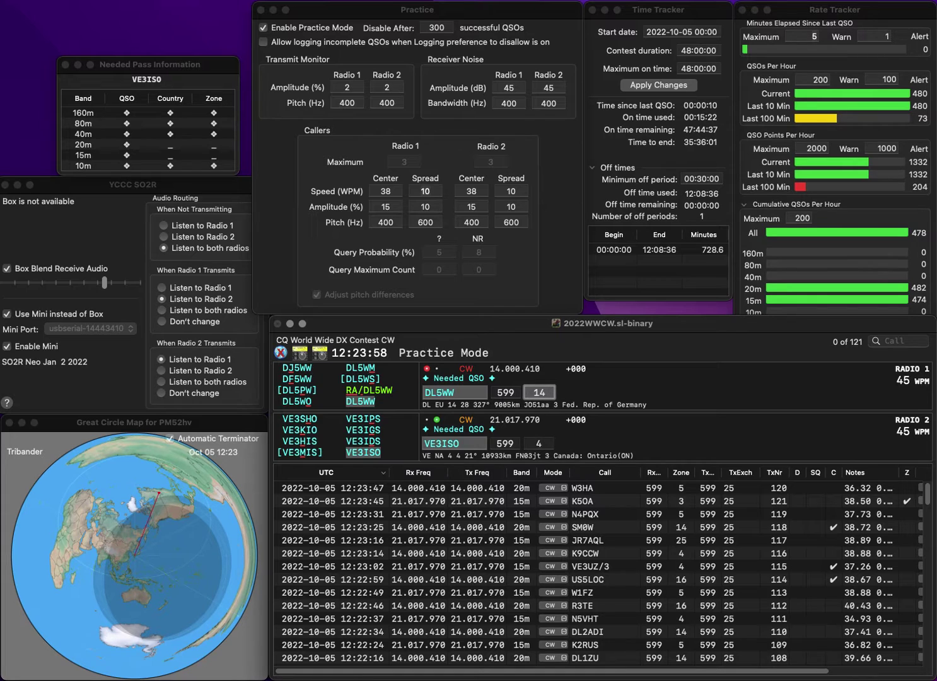
pyautogui.press('space')
pyautogui.press('Left')
pyautogui.press('Left')
pyautogui.press('Left')
pyautogui.press('BackSpace')
pyautogui.write('F')
pyautogui.press('Return')
pyautogui.write('Q1F')
pyautogui.press('Left')
pyautogui.press('Left')
pyautogui.press('Left')
pyautogui.write('K')
pyautogui.press('Return')
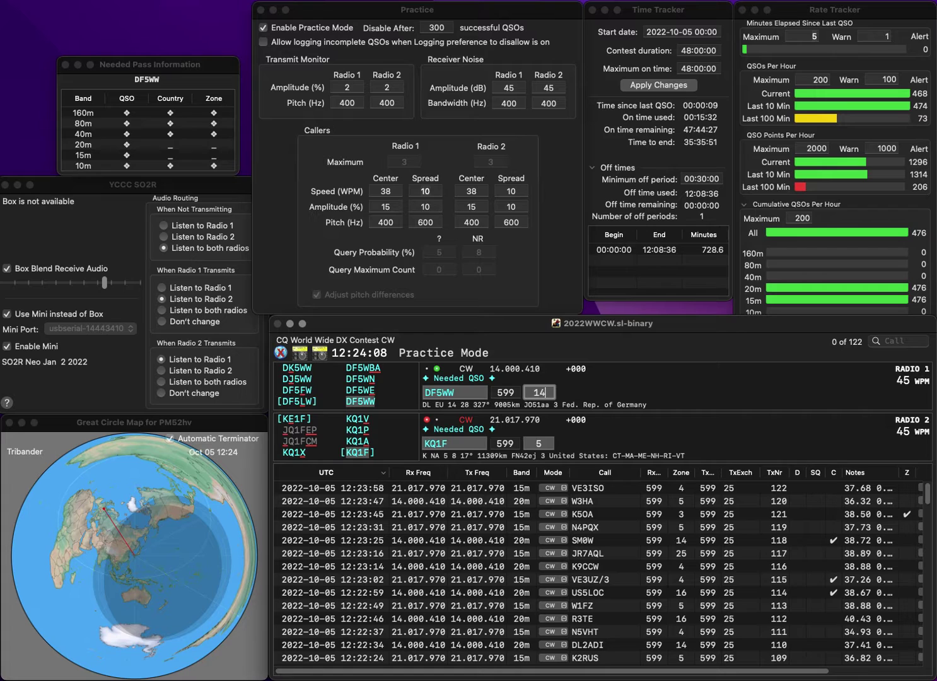
pyautogui.press('Return')
pyautogui.press('Return')
pyautogui.write('N8SLS')
pyautogui.press('Return')
pyautogui.write('UA6MF')
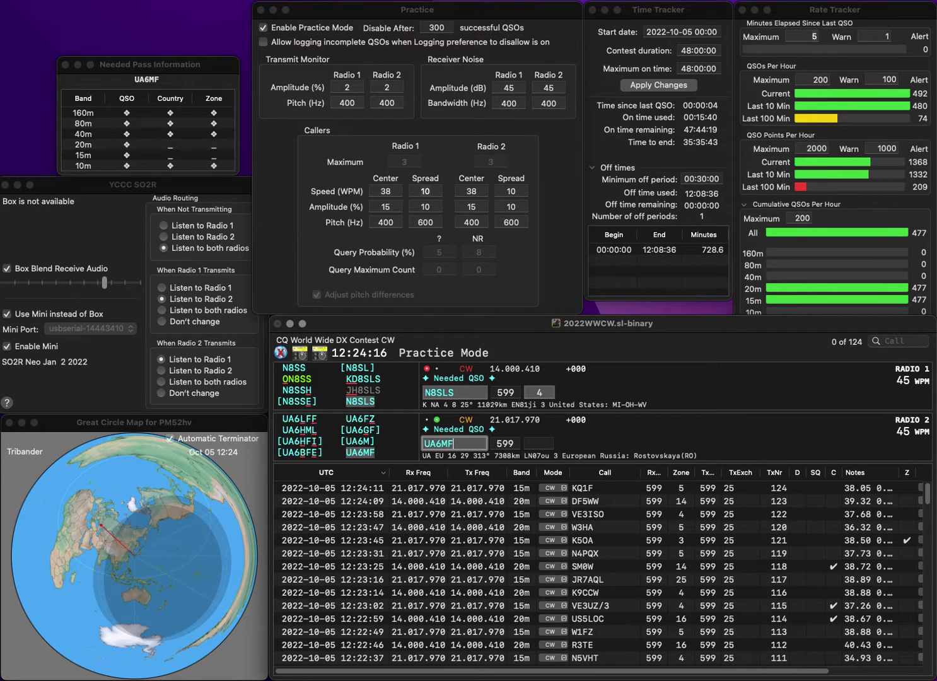
pyautogui.press('Return')
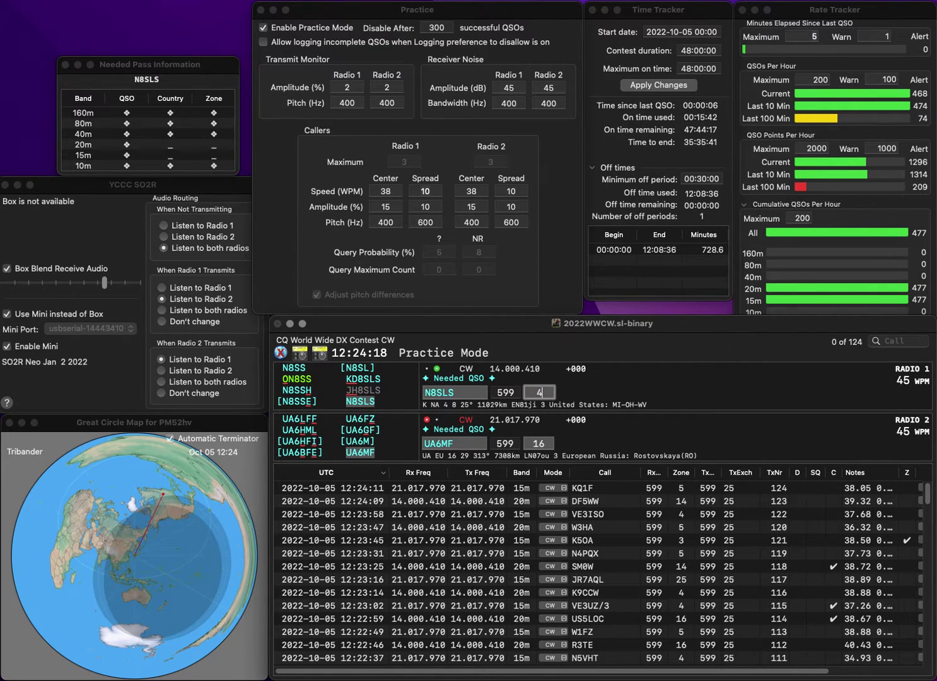
pyautogui.press('Return')
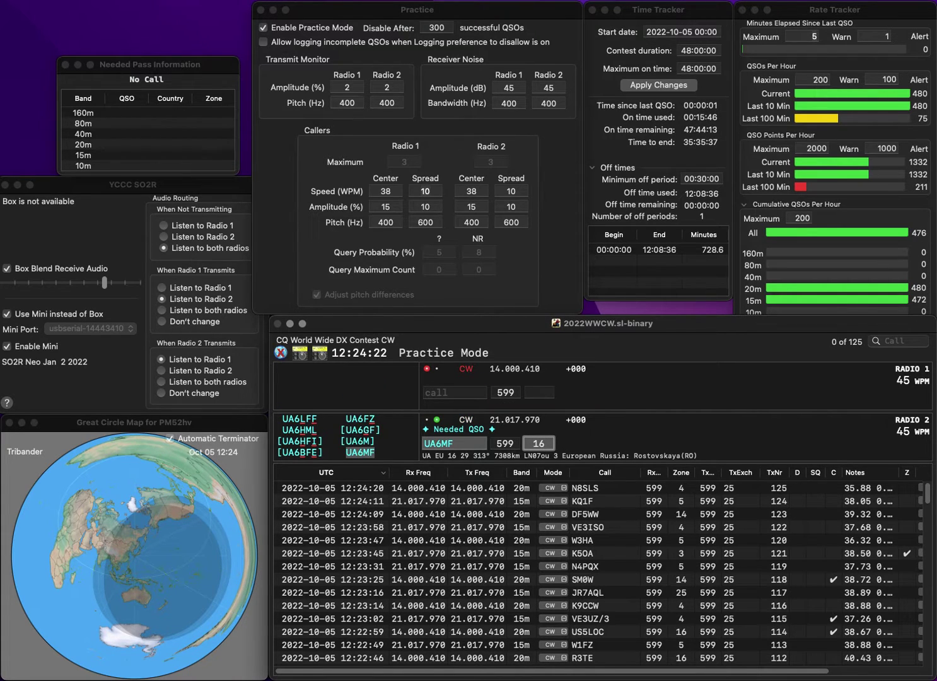
pyautogui.press('Return')
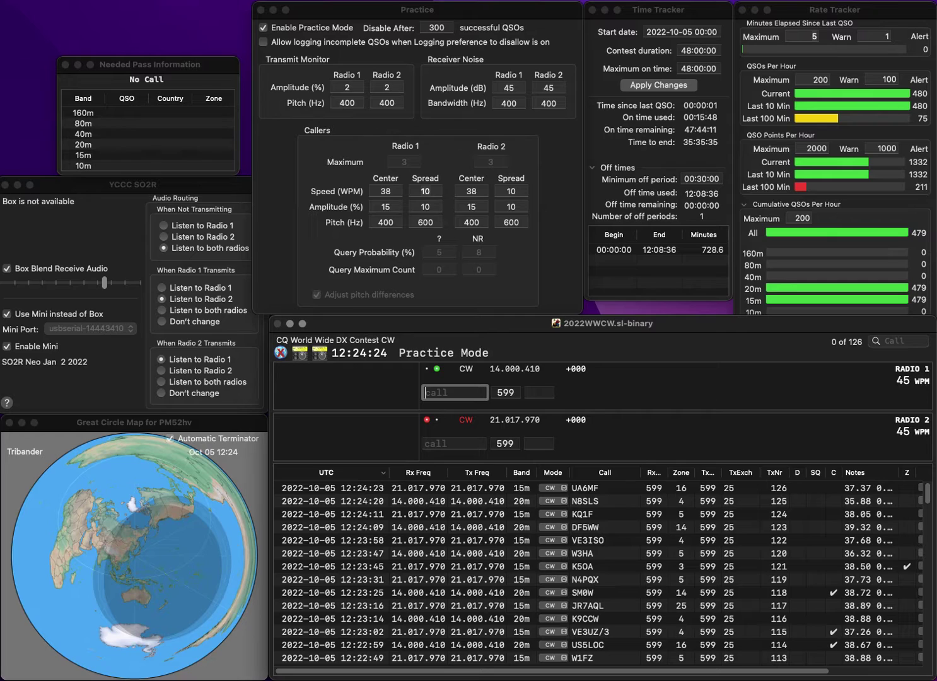
# Enter the partial call K0 on Radio 1, and work and log G3XPO on Radio 2.
pyautogui.write('0')
pyautogui.press('Return')
pyautogui.write('3XPO')
pyautogui.press('Home')
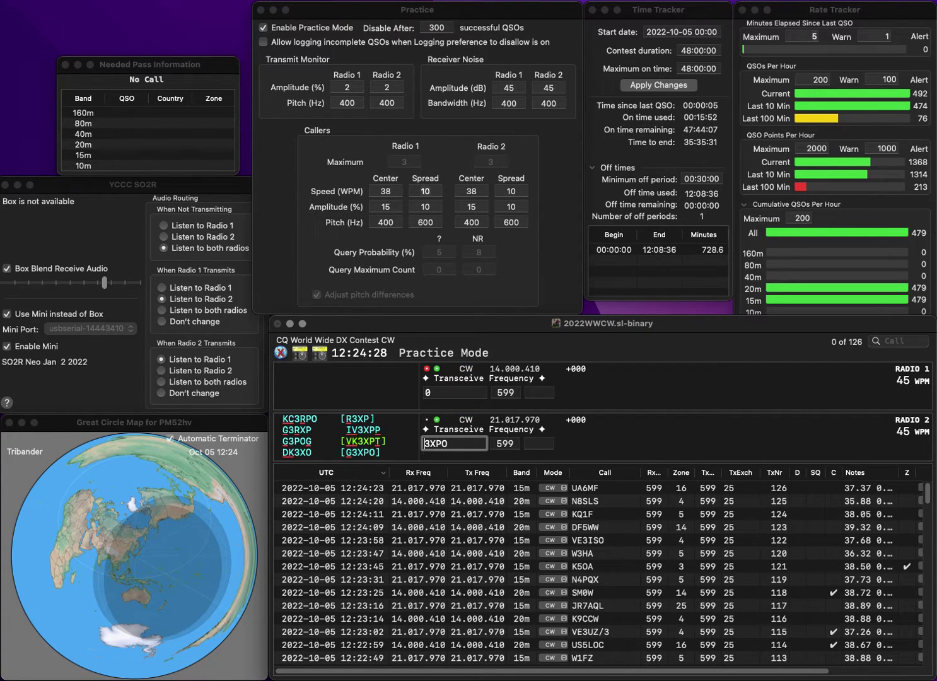
pyautogui.write('G')
pyautogui.press('Return')
pyautogui.press('Home')
pyautogui.write('K')
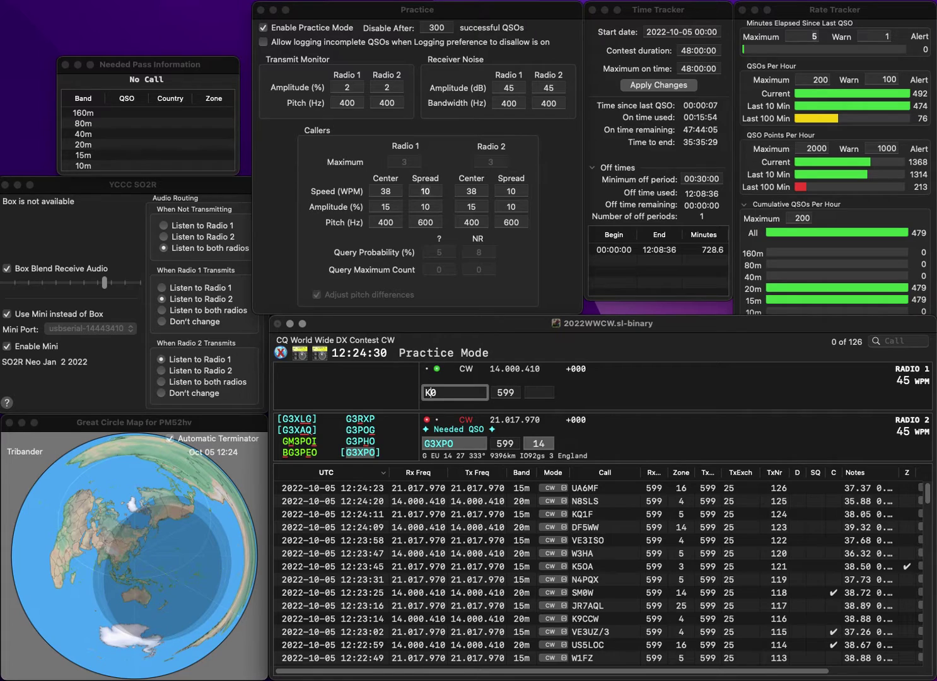
pyautogui.press('Return')
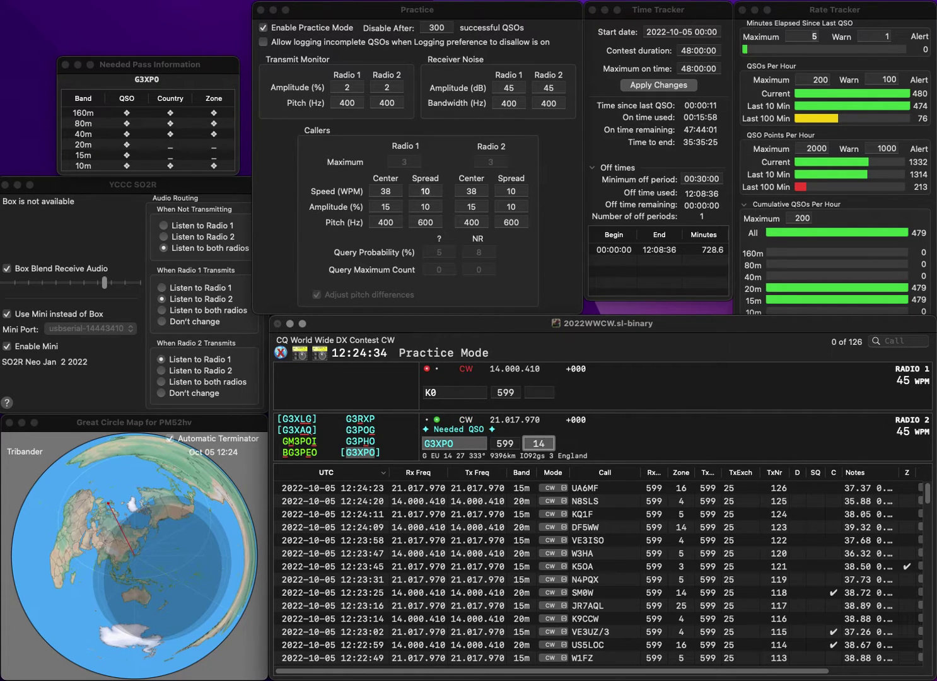
pyautogui.press('Return')
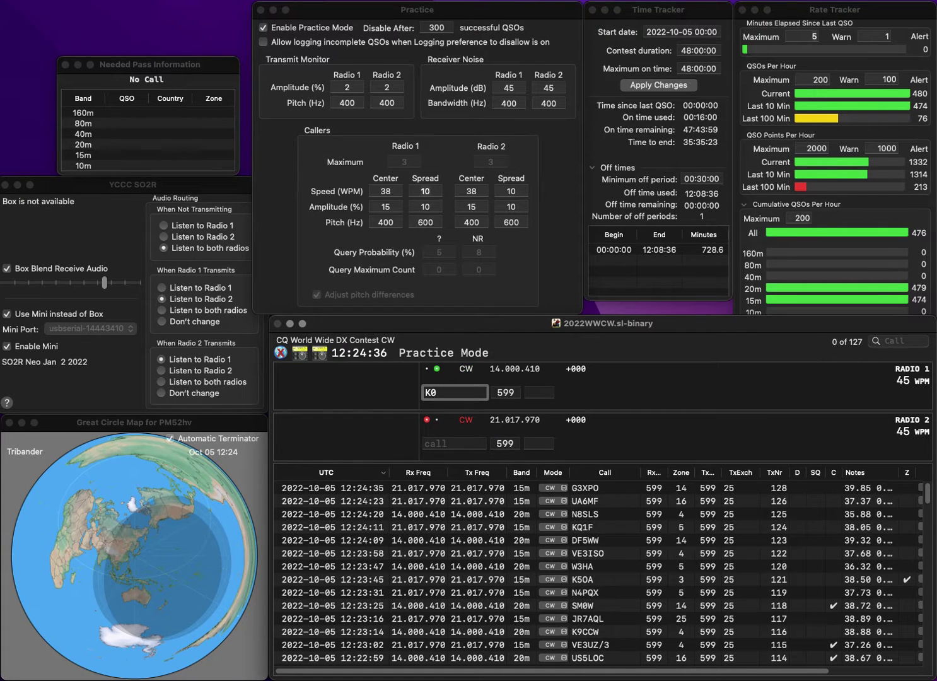
pyautogui.write('PIR')
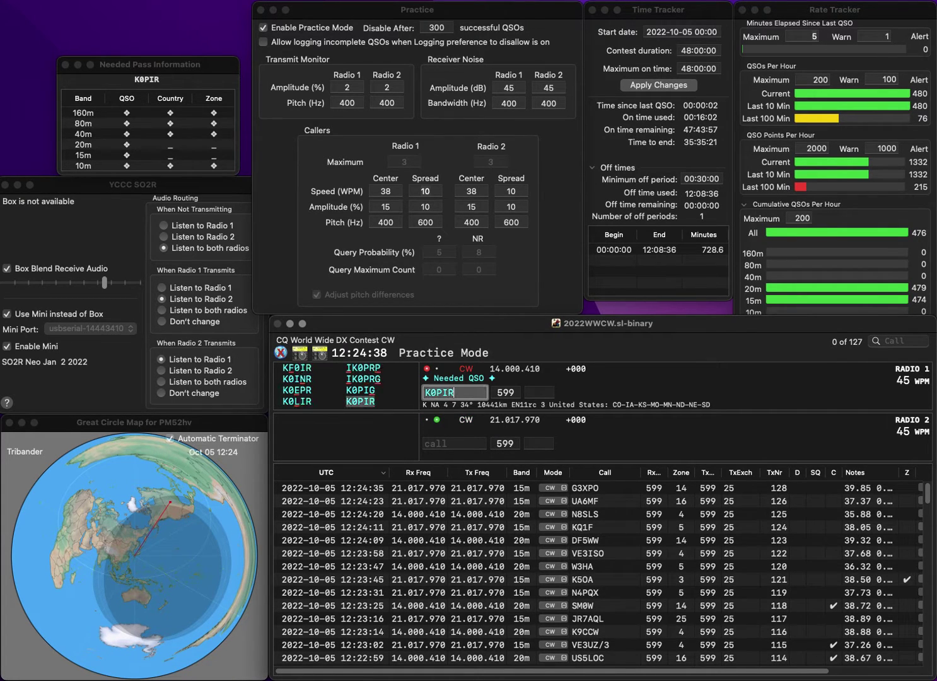
pyautogui.press('Return')
pyautogui.write('6JEF')
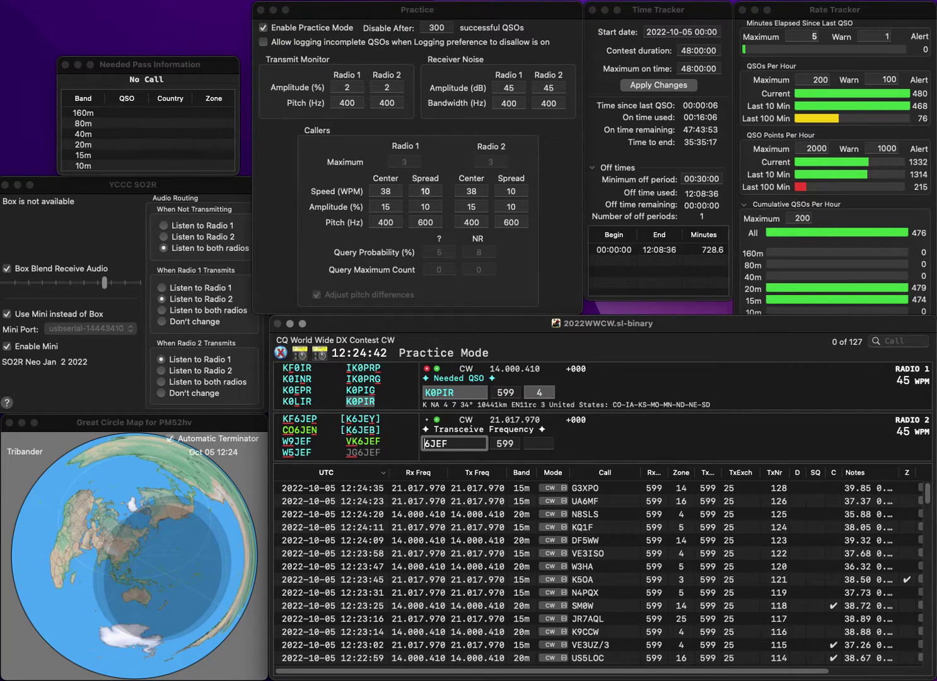
pyautogui.write('VE')
pyautogui.press('Return')
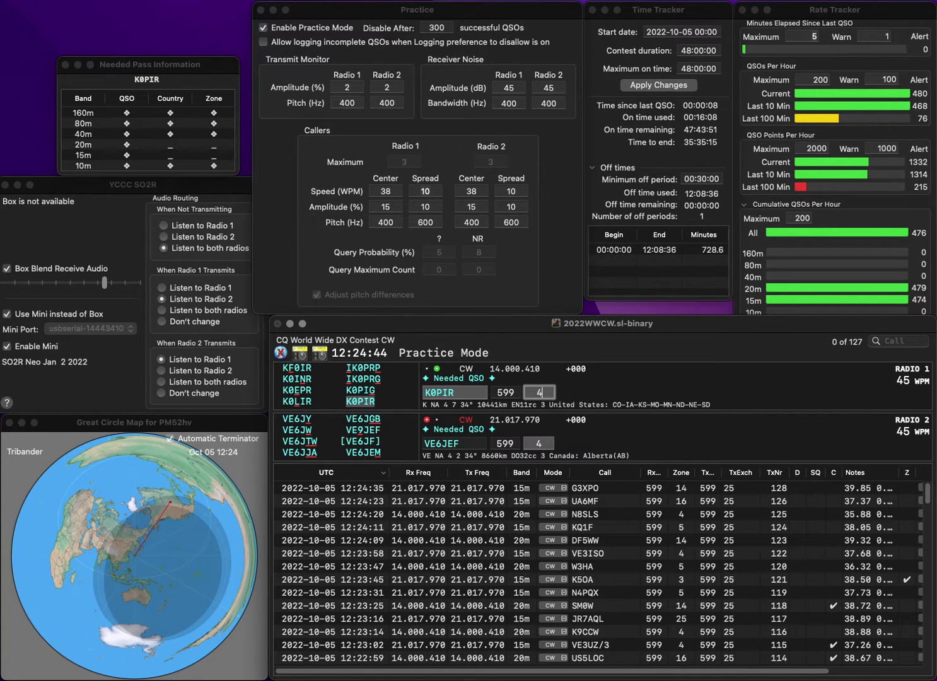
pyautogui.press('Return')
# Correct the Radio 2 call to VK6JEF and answer the station again.
pyautogui.press('space')
pyautogui.press('BackSpace')
pyautogui.press('BackSpace')
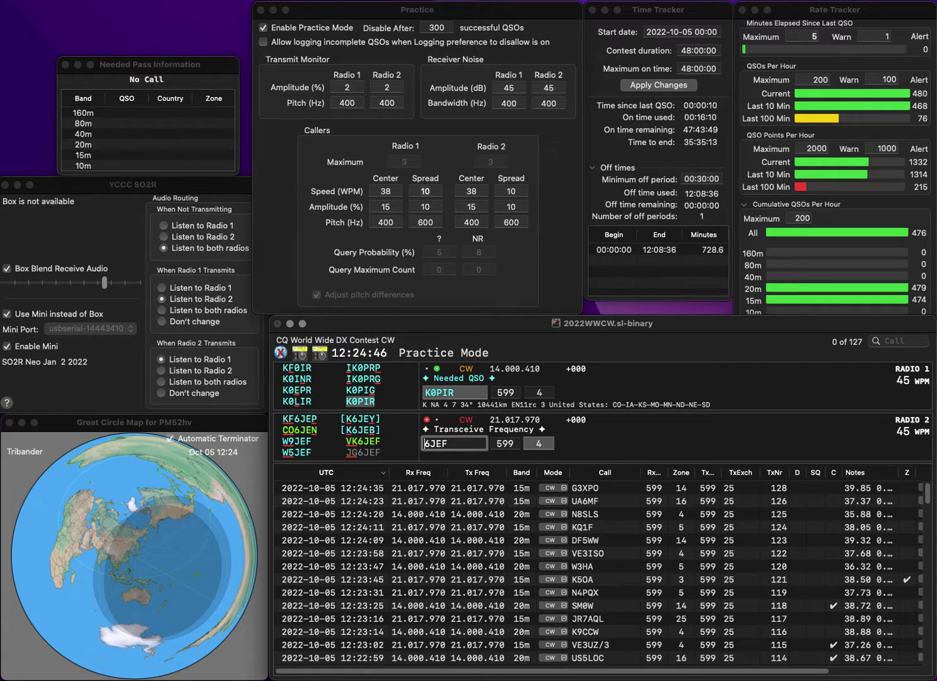
pyautogui.write('VK')
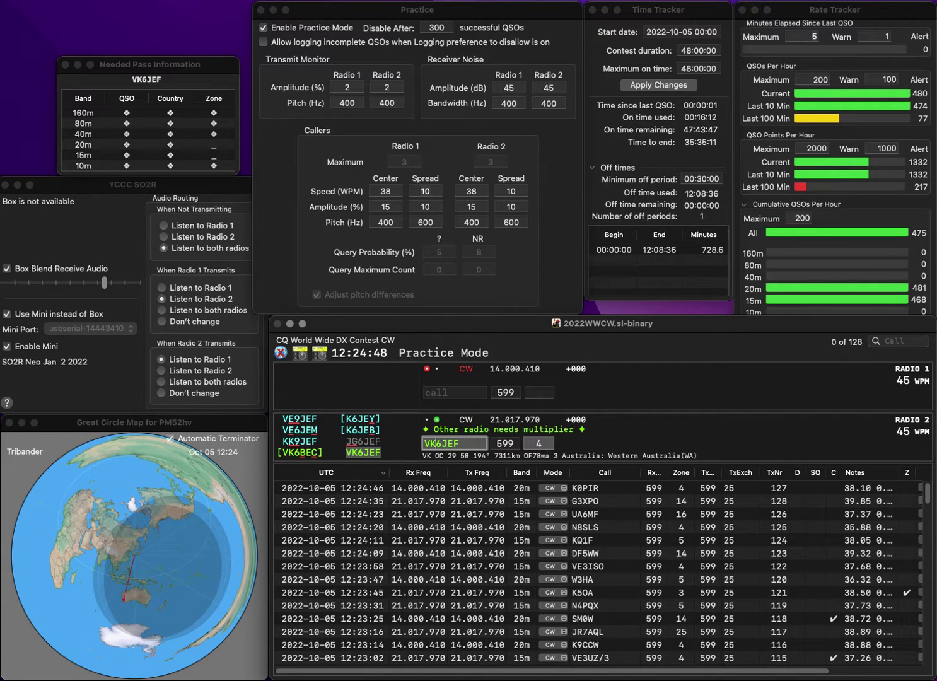
pyautogui.press('Return')
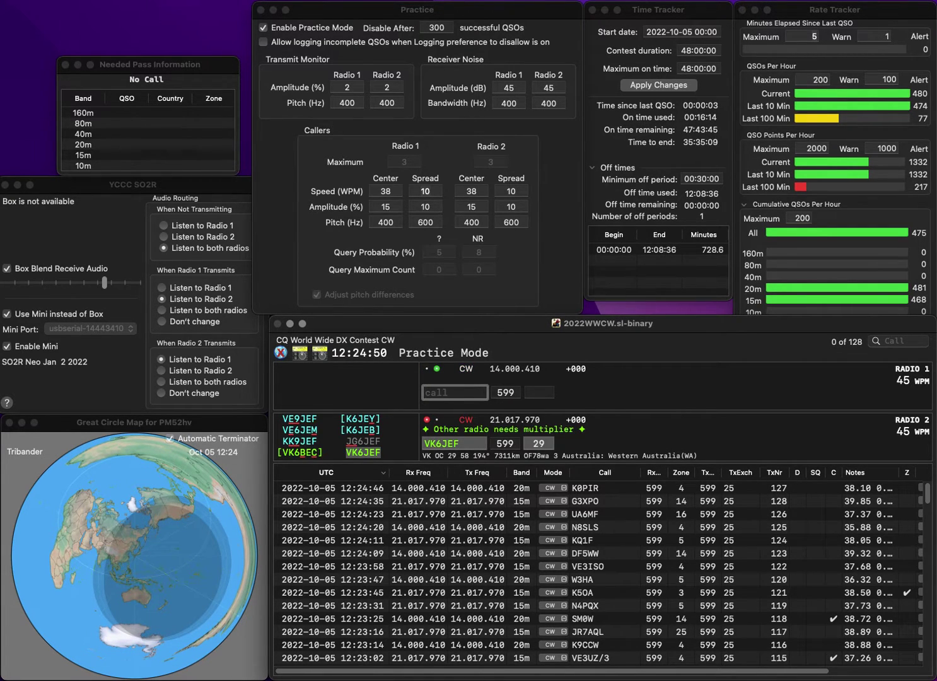
pyautogui.write('U0WFP')
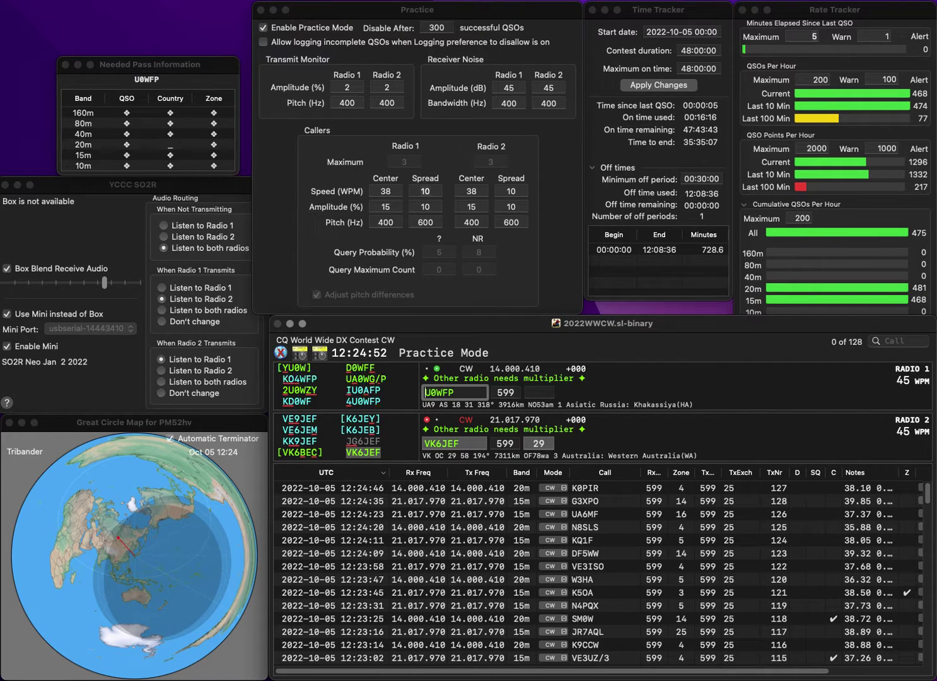
pyautogui.press('Home')
pyautogui.write('4')
pyautogui.press('Return')
pyautogui.press('Tab')
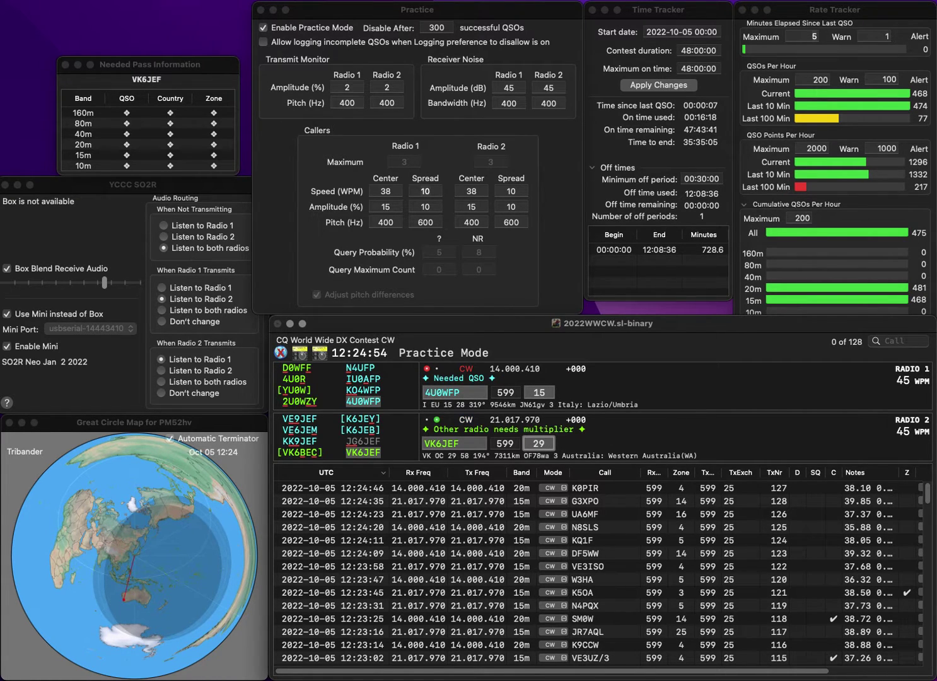
pyautogui.press('Return')
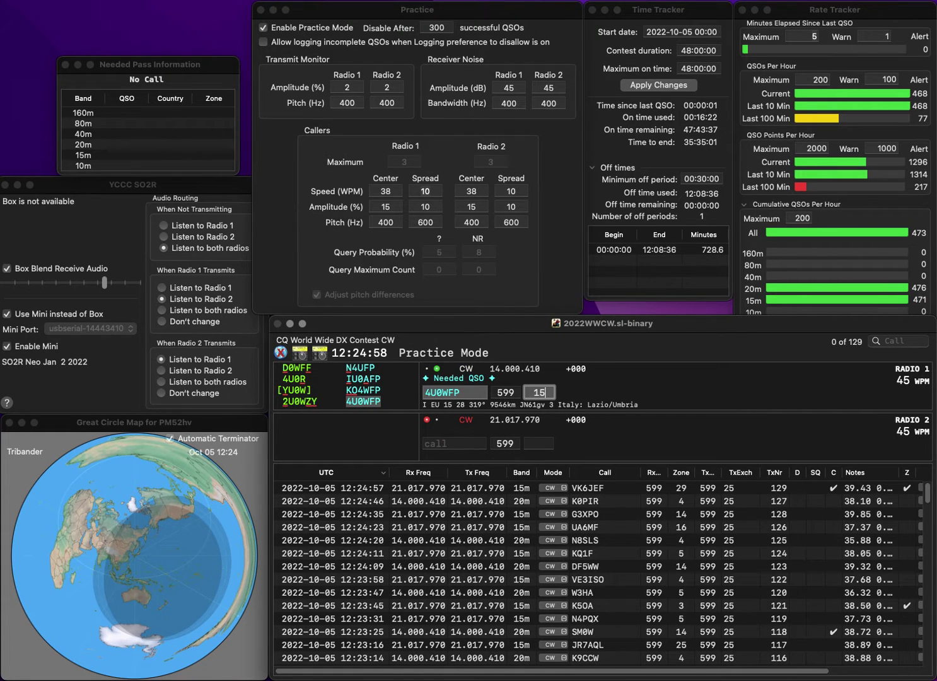
pyautogui.press('Return')
pyautogui.write('SHB9IQY')
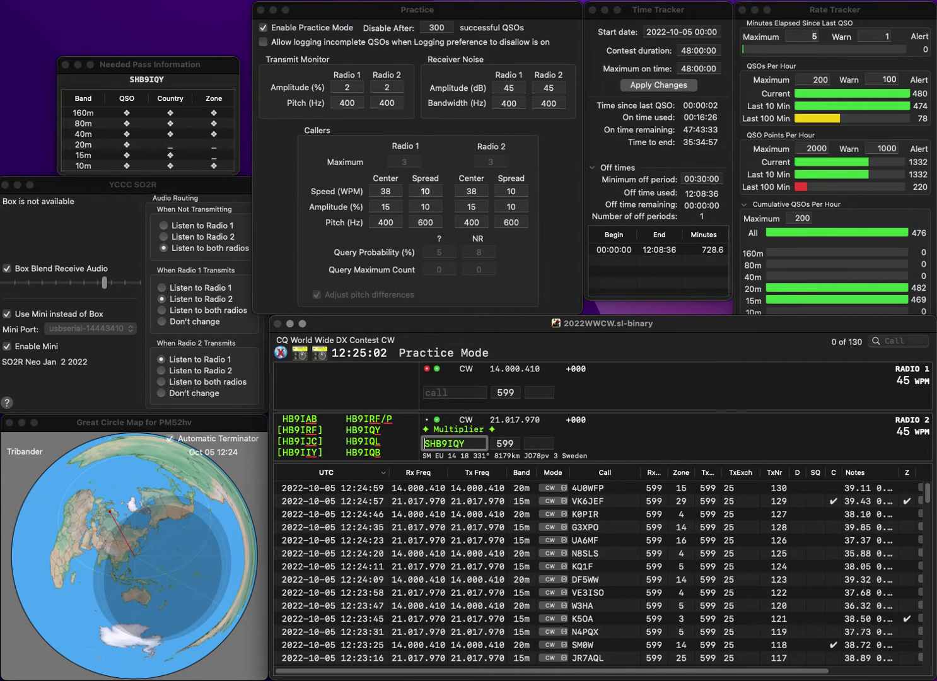
pyautogui.press('Delete')
pyautogui.press('Return')
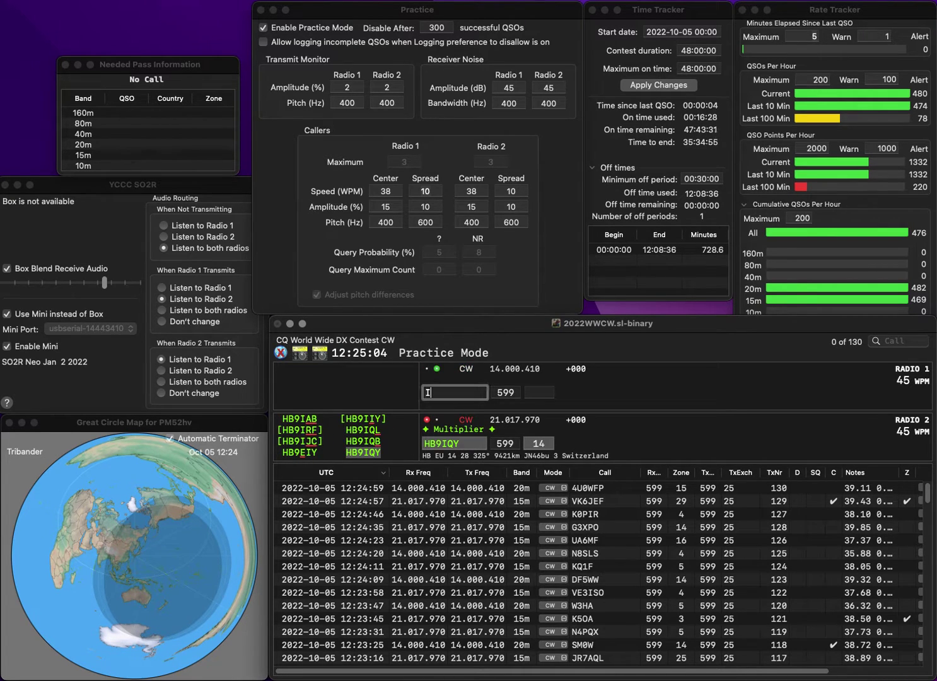
pyautogui.write('I8MOA')
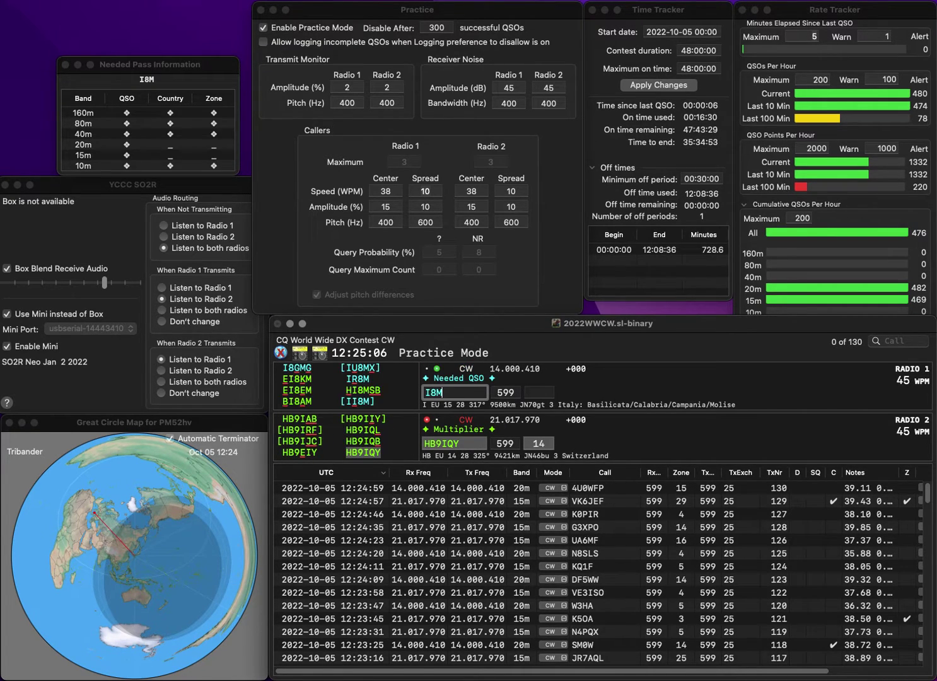
pyautogui.press('Return')
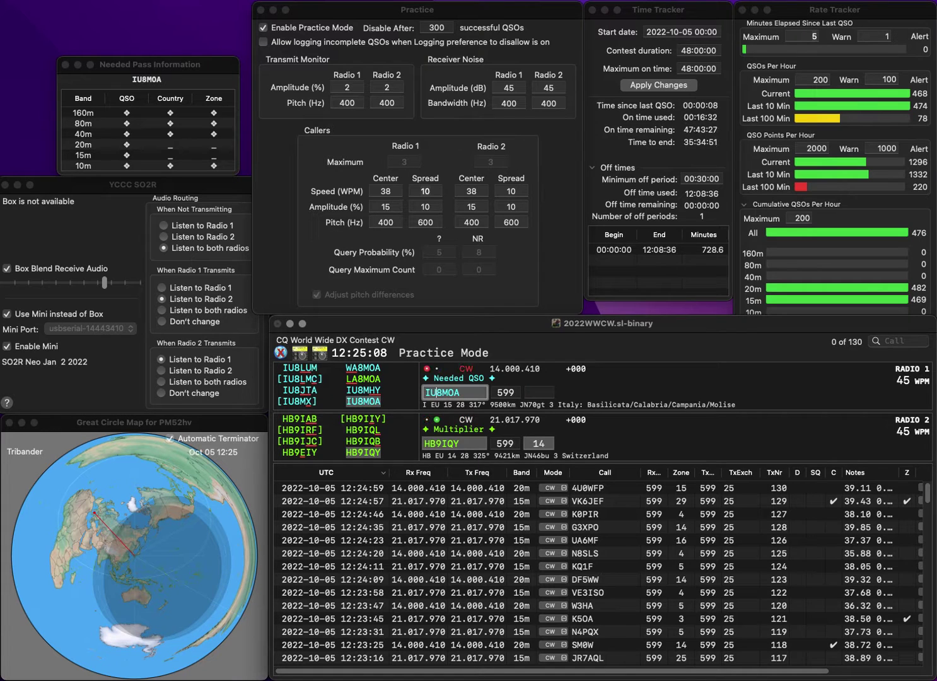
pyautogui.press('Return')
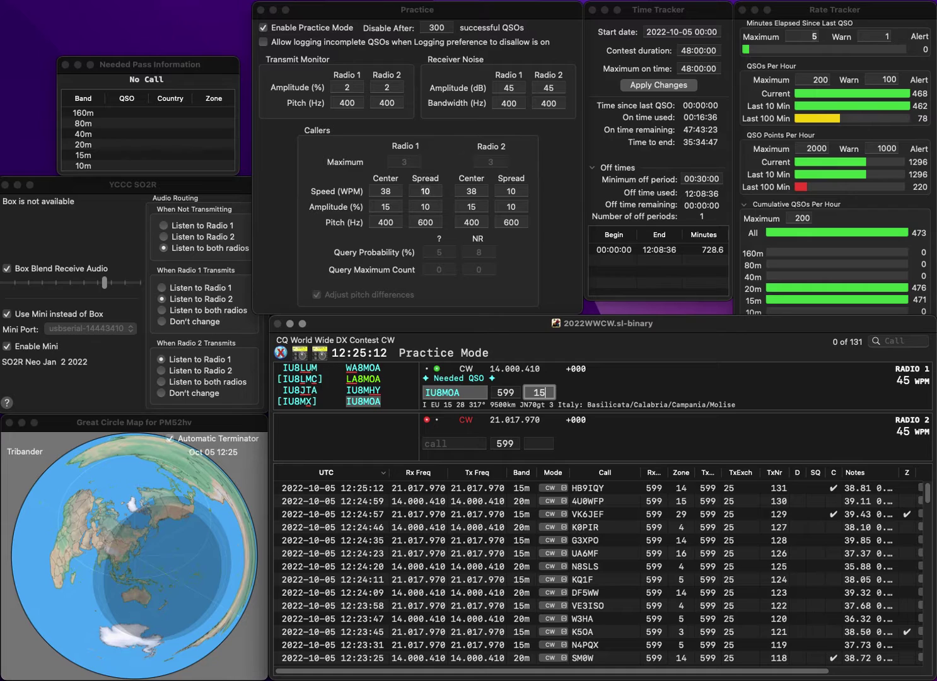
pyautogui.press('Return')
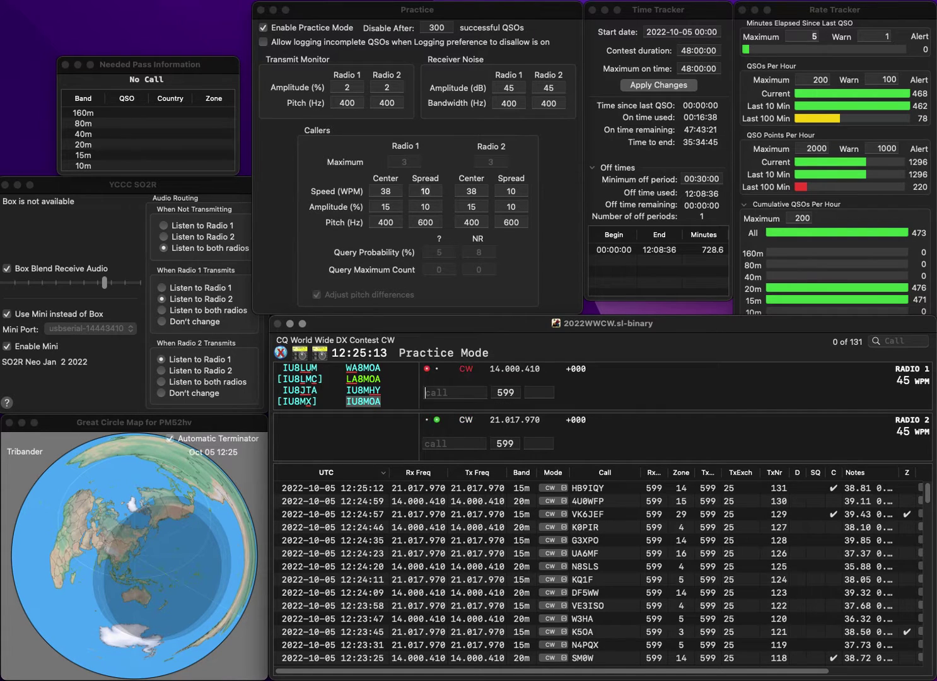
pyautogui.write('HA5DDX')
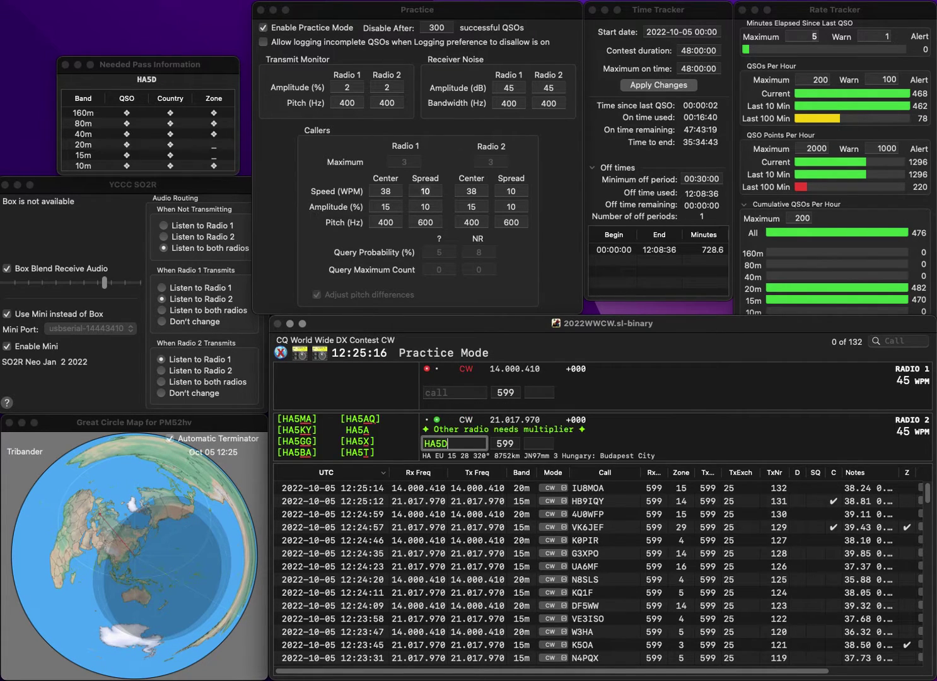
pyautogui.press('Return')
pyautogui.write('K4PQL')
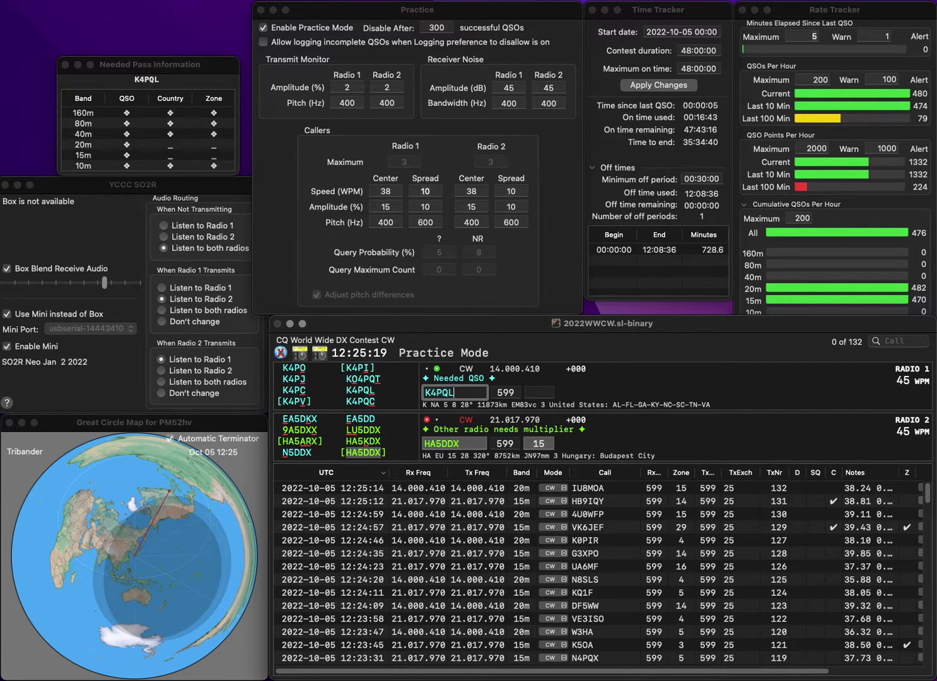
pyautogui.press('Return')
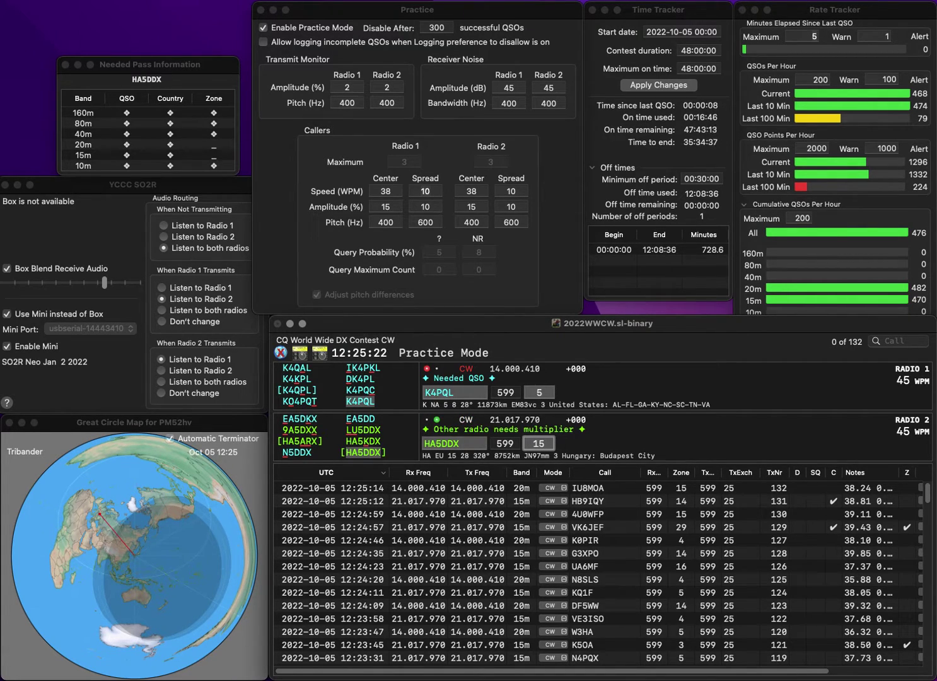
pyautogui.press('Return')
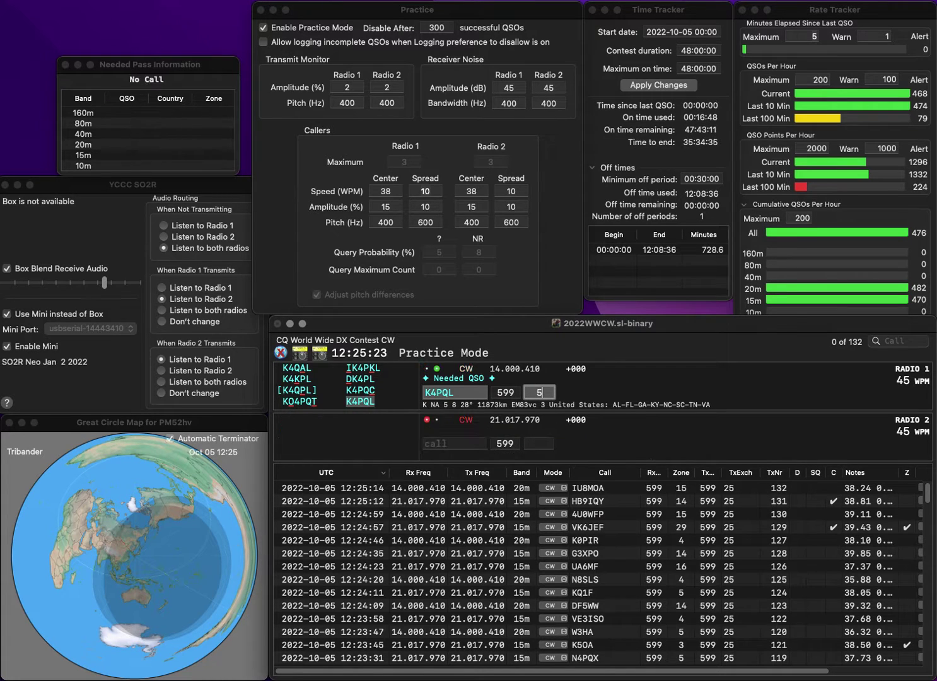
pyautogui.press('Return')
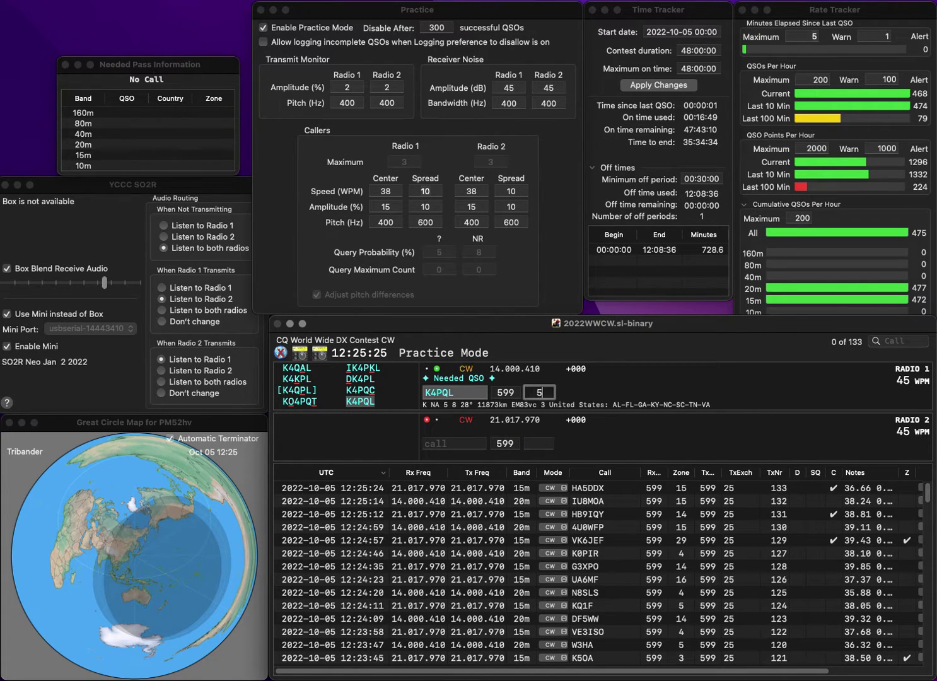
pyautogui.write('03E')
pyautogui.press('Return')
pyautogui.write('JH')
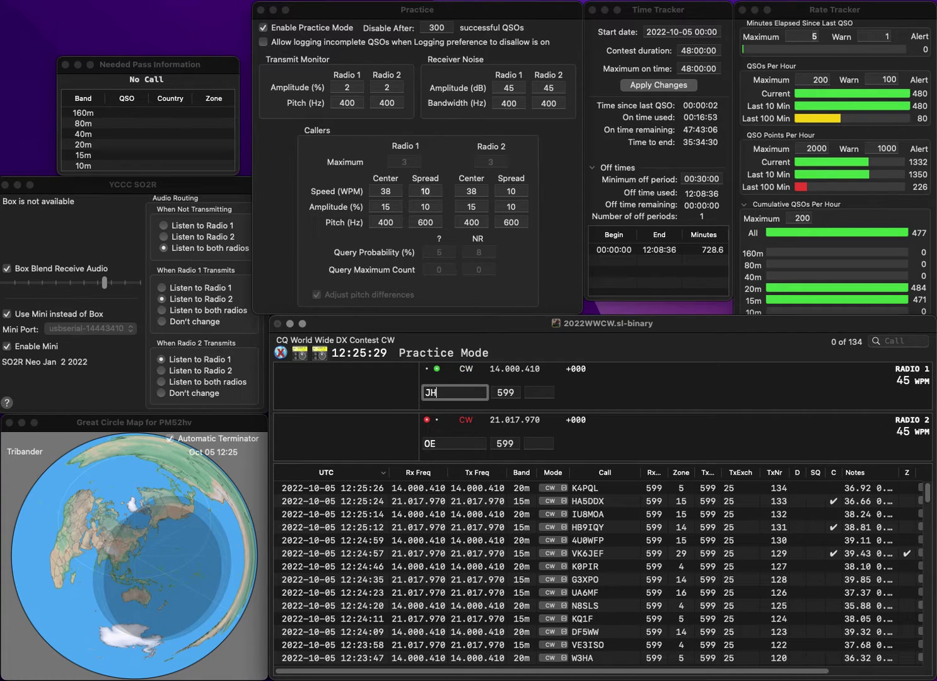
pyautogui.press('Return')
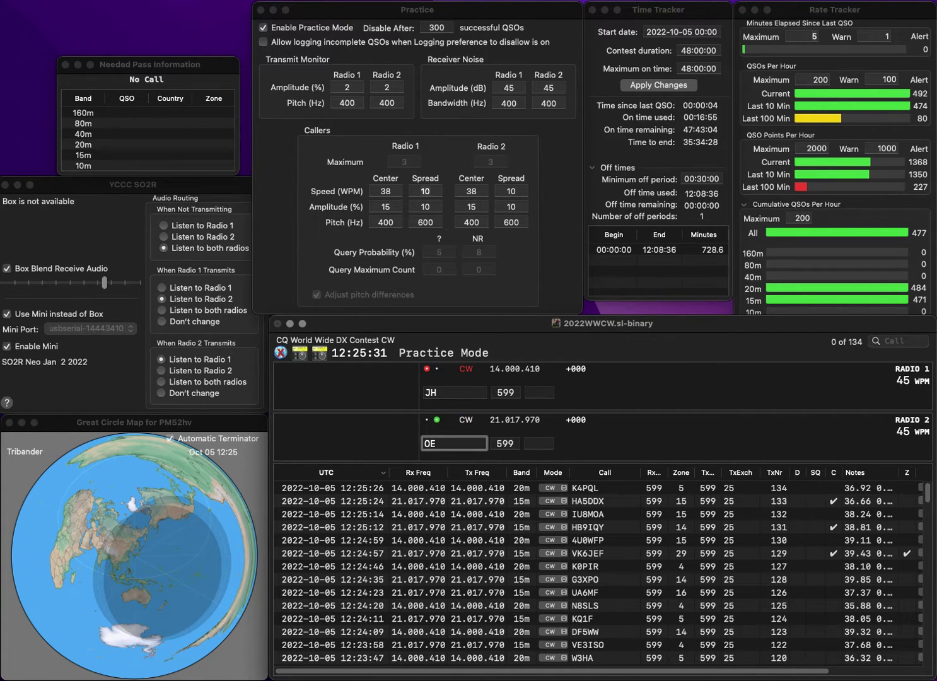
pyautogui.write('3L')
pyautogui.press('Return')
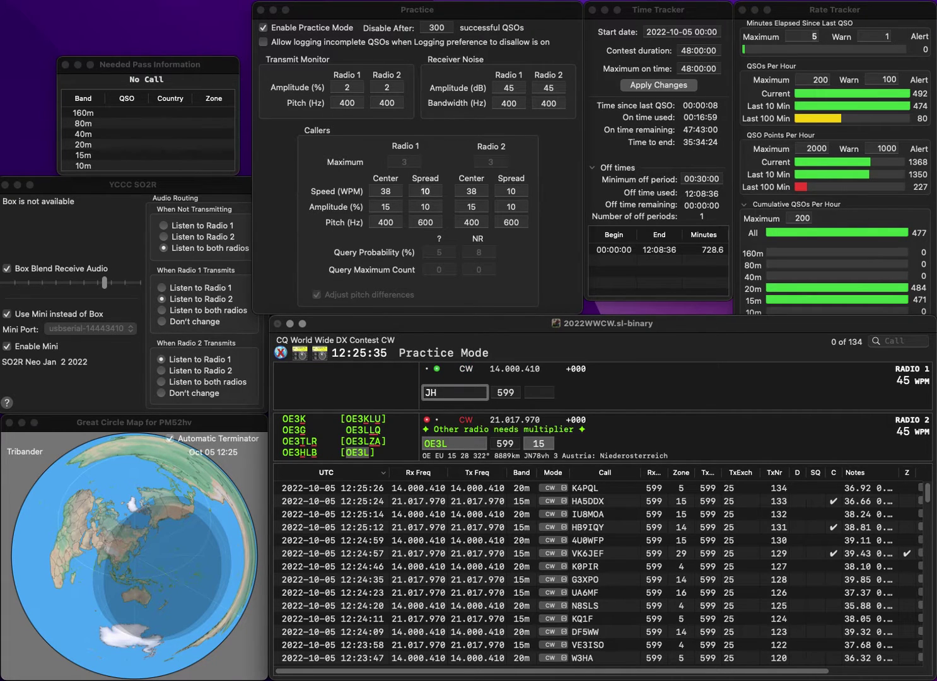
# Complete the Radio 1 call as JH2KKW, and log OE3L with zone 15 and JH2KKW with zone 25.
pyautogui.write('2KKW')
pyautogui.press('space')
pyautogui.press('Tab')
pyautogui.press('space')
pyautogui.press('Return')
pyautogui.press('Tab')
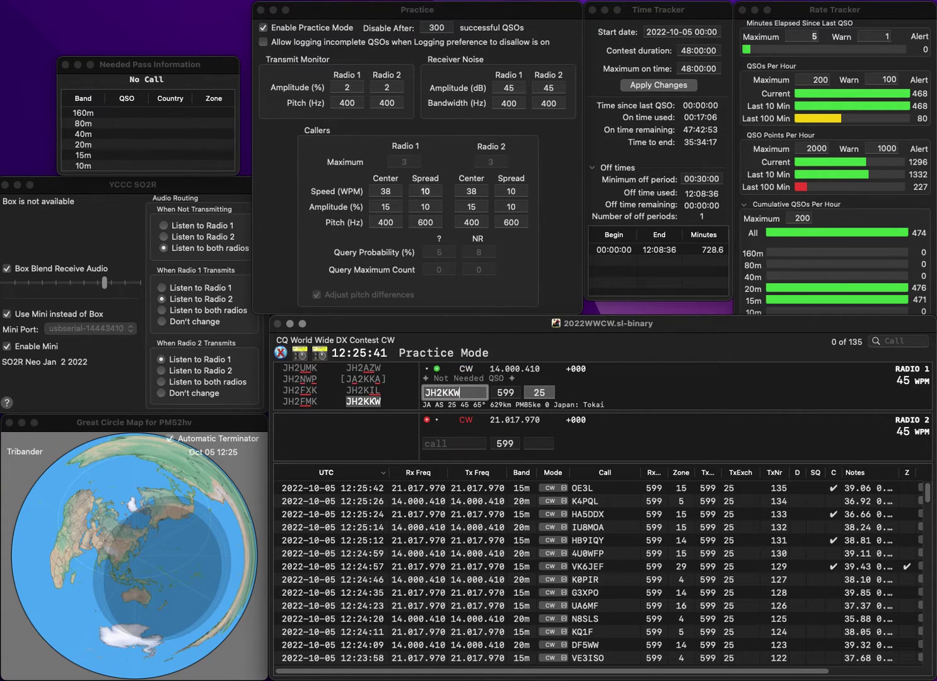
pyautogui.press('Tab')
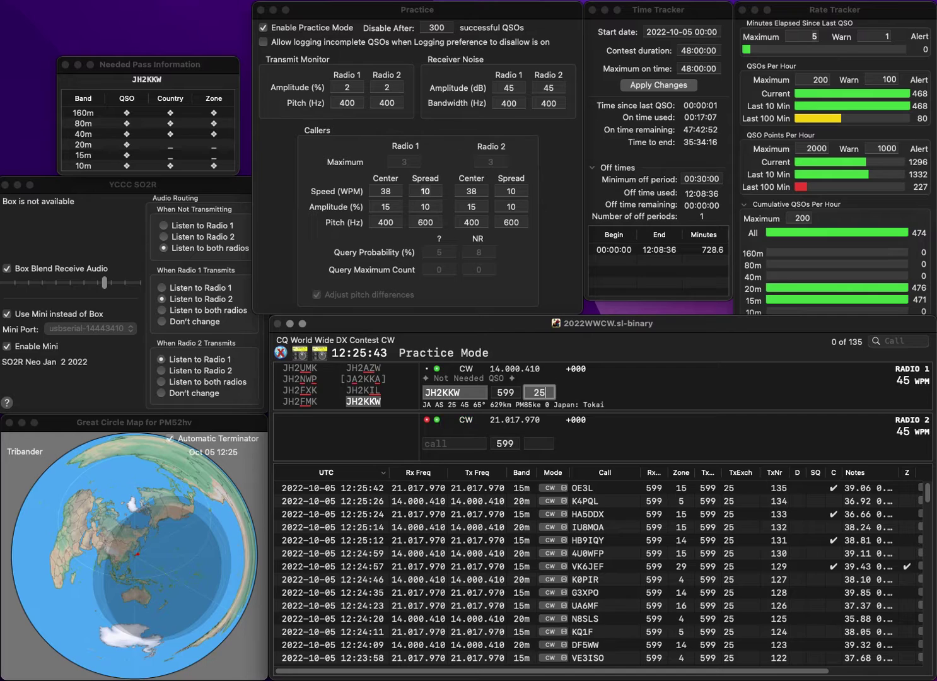
pyautogui.press('Return')
pyautogui.write('W2H')
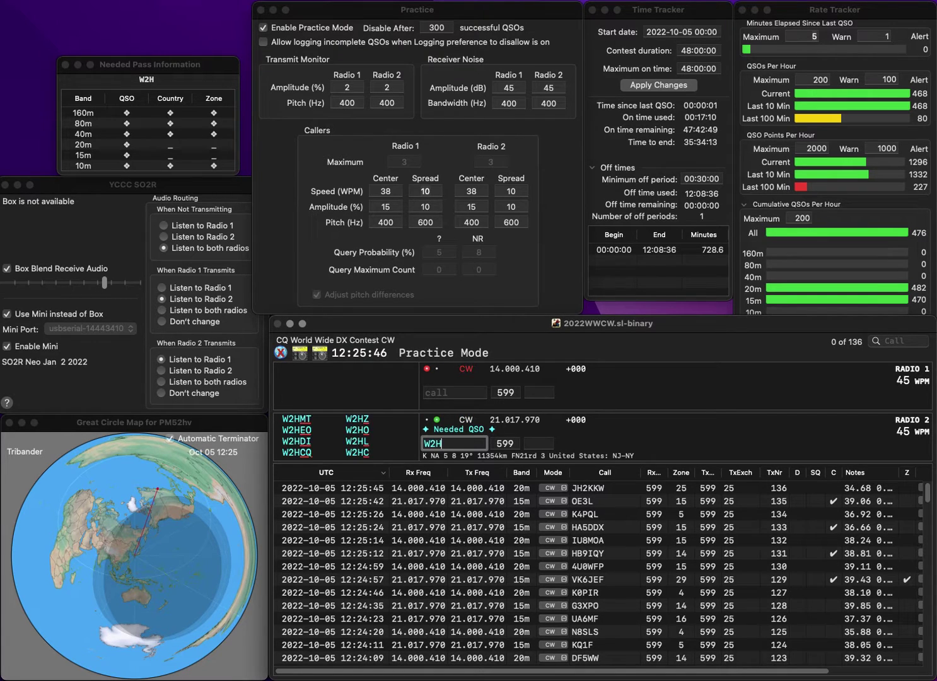
pyautogui.write('L')
pyautogui.press('Return')
pyautogui.write('DL8HK')
pyautogui.press('Tab')
pyautogui.press('Down')
pyautogui.press('Return')
pyautogui.press('Up')
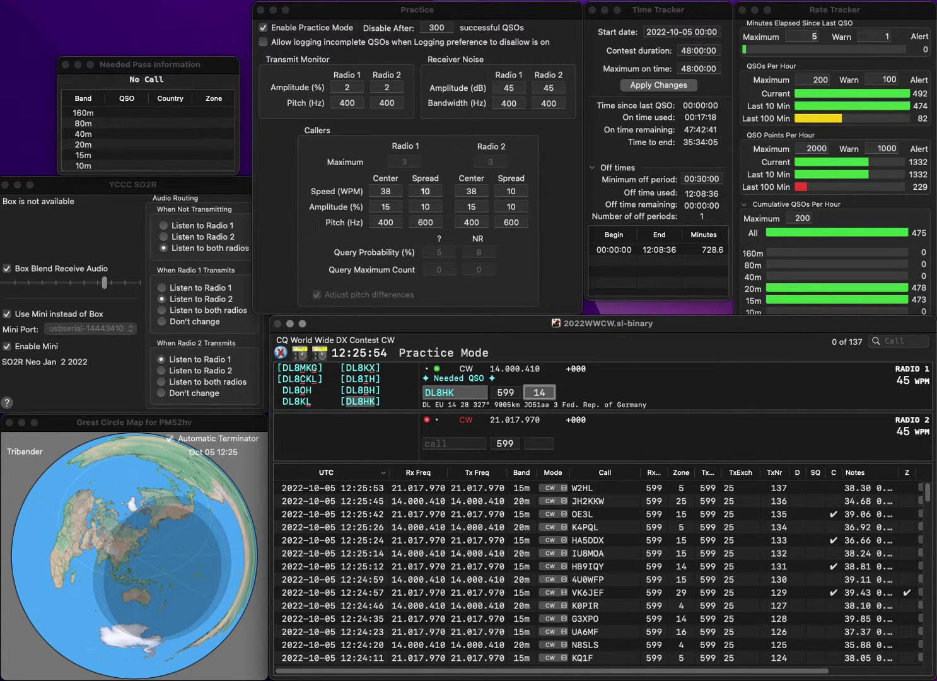
pyautogui.press('Return')
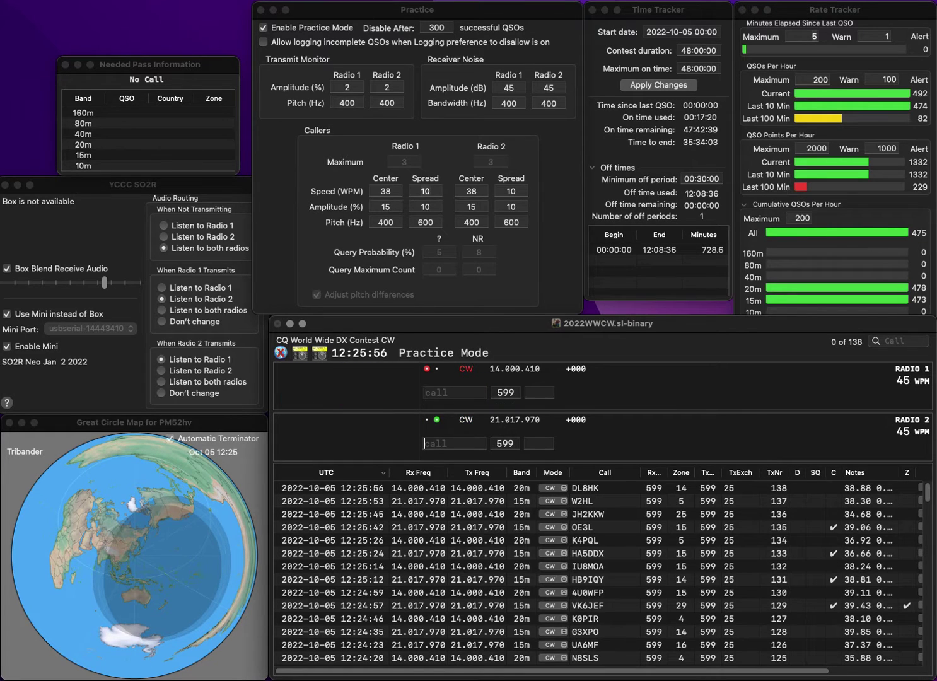
# Work IZ4BBH on Radio 2 and PA2RO on Radio 1, and log them with zones 15 and 14.
pyautogui.write('IZ4B')
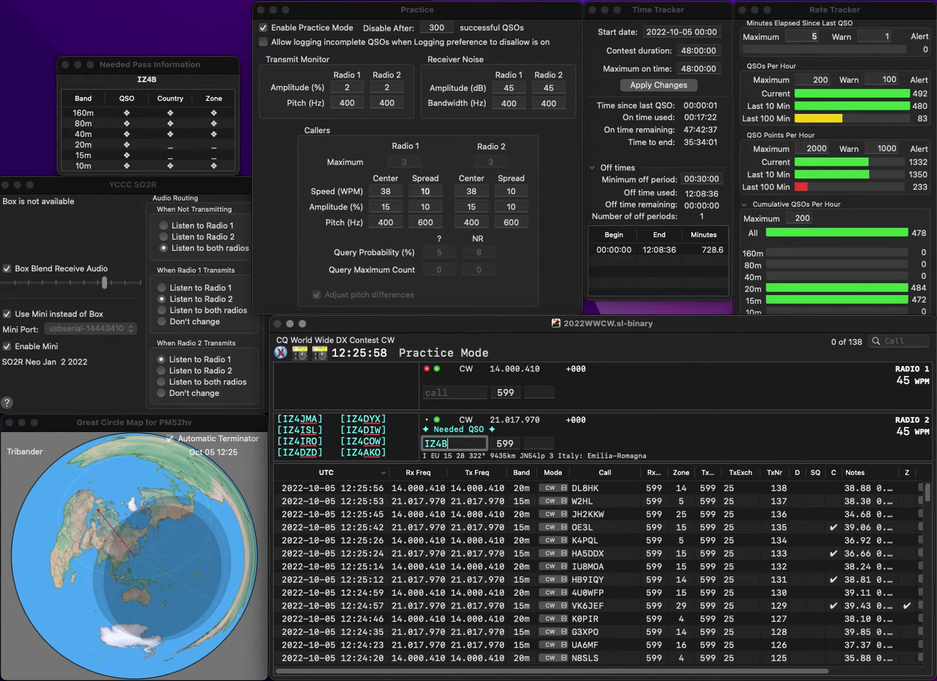
pyautogui.write('BH')
pyautogui.press('Return')
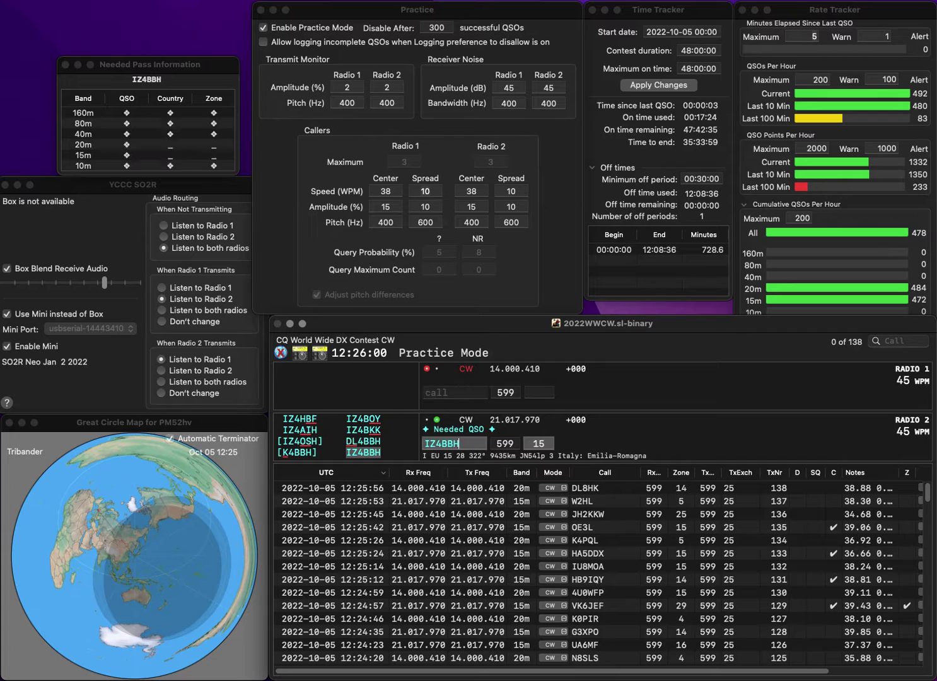
pyautogui.write('PA')
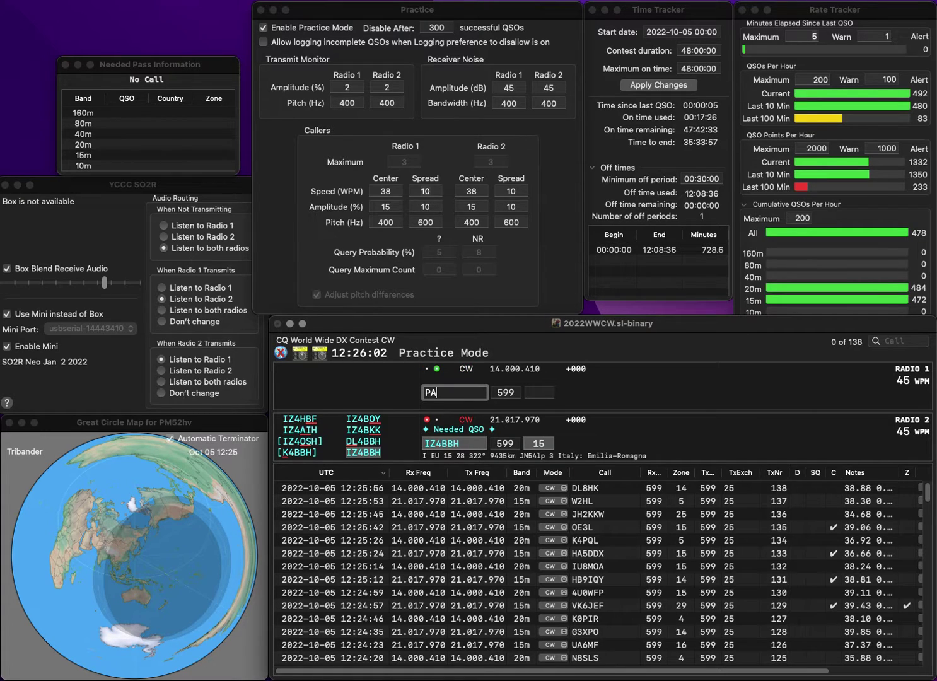
pyautogui.write('2RO')
pyautogui.press('Return')
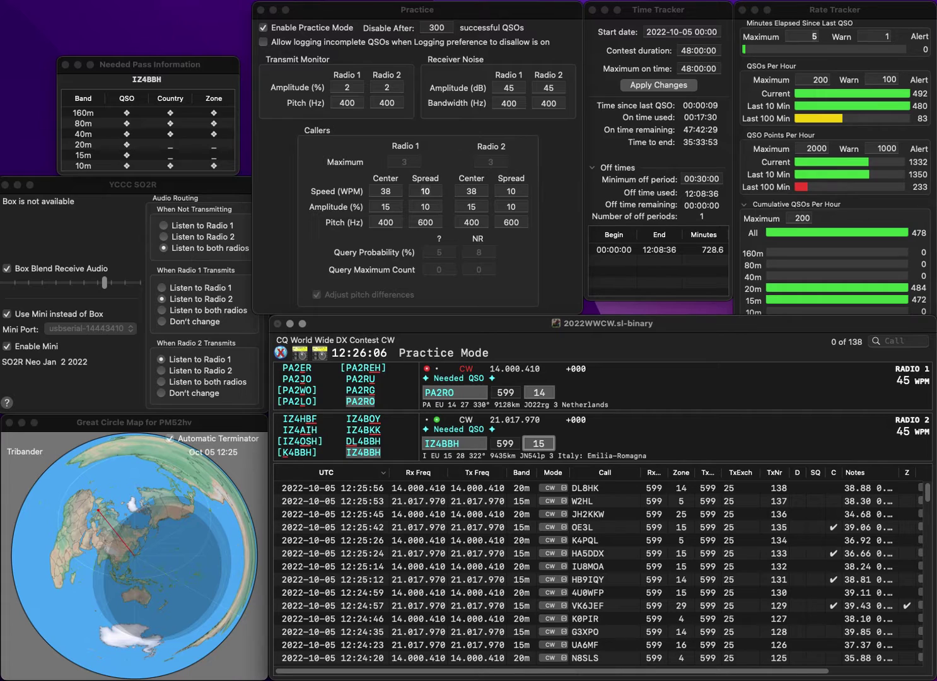
pyautogui.press('Return')
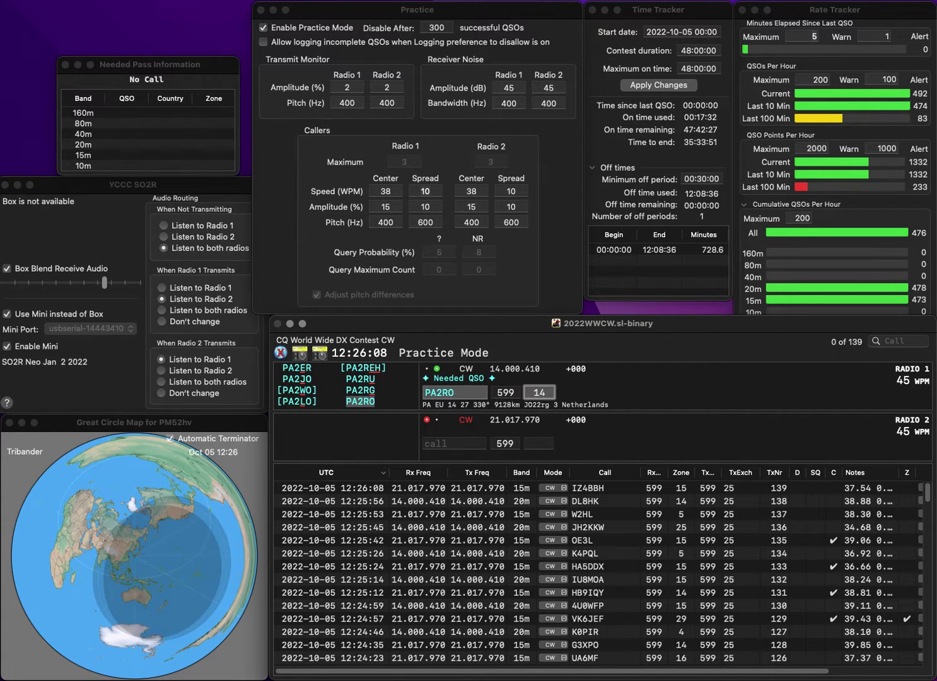
pyautogui.press('Return')
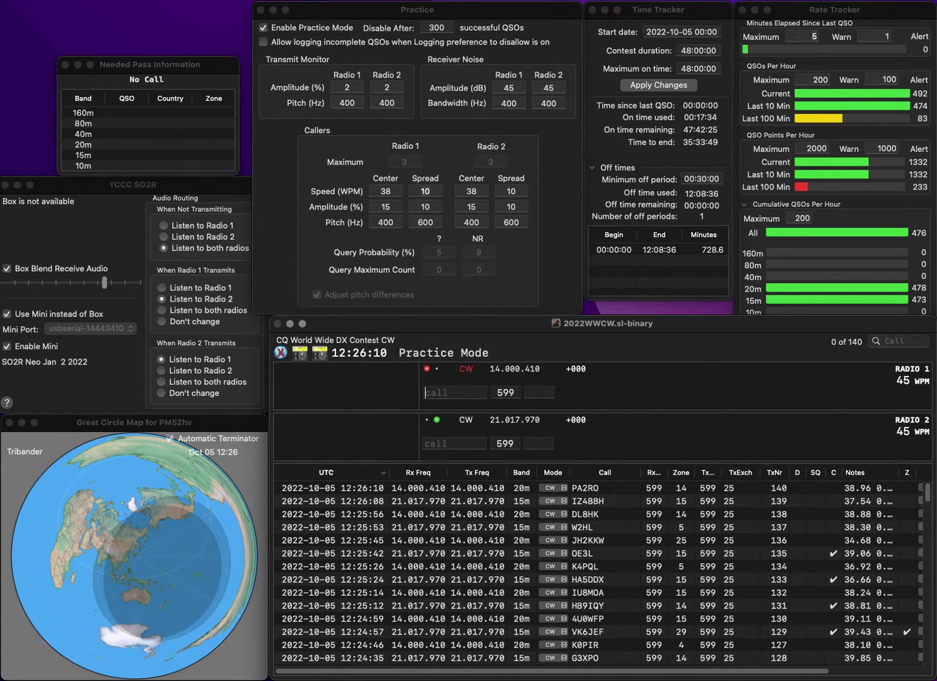
pyautogui.write('MI0ADX')
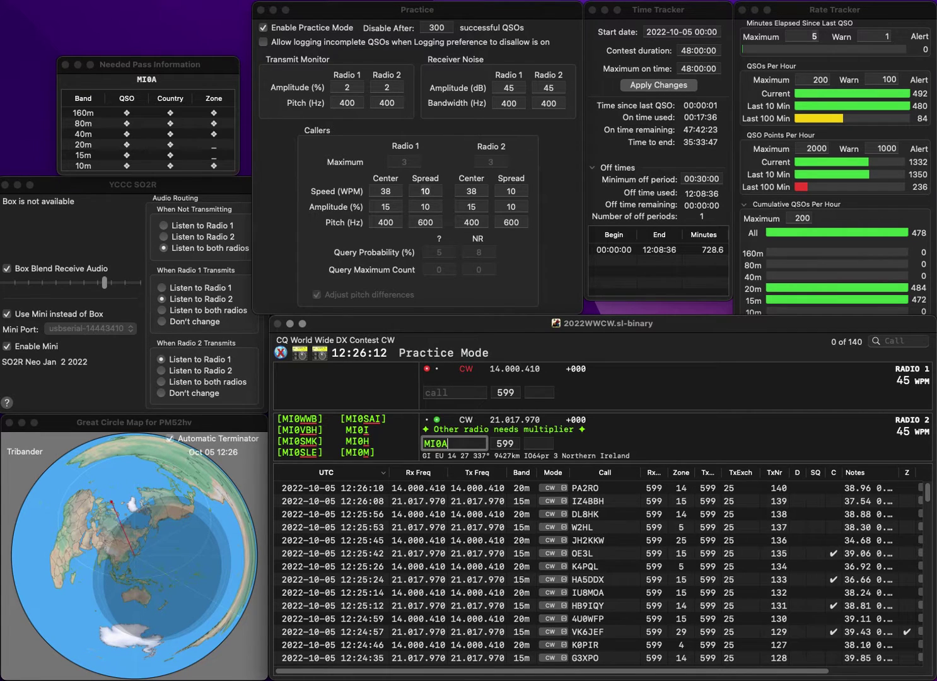
pyautogui.press('Return')
pyautogui.write('N9LQF')
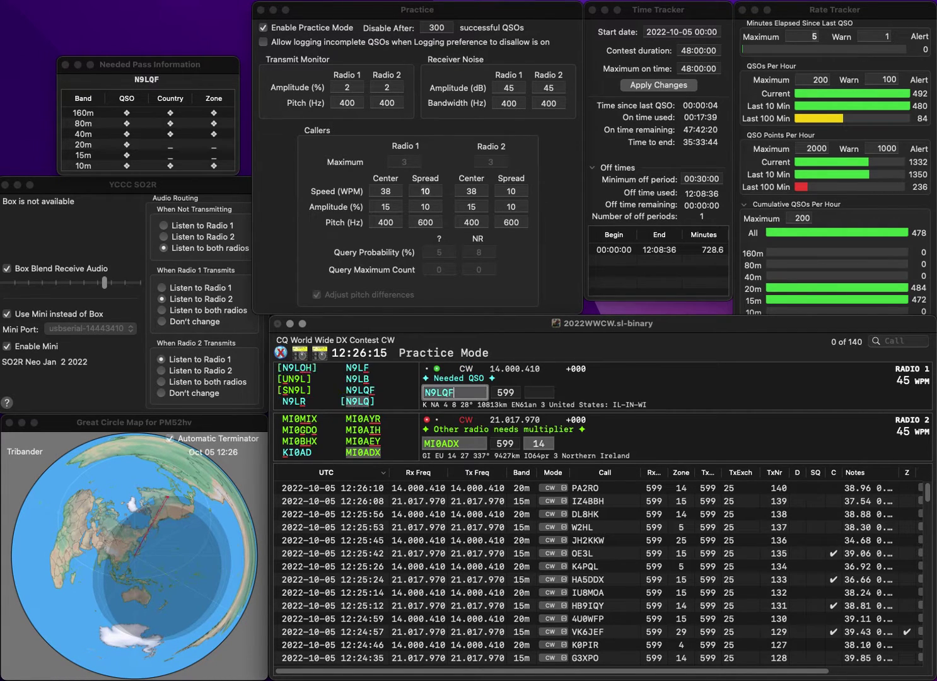
pyautogui.press('space')
pyautogui.press('Return')
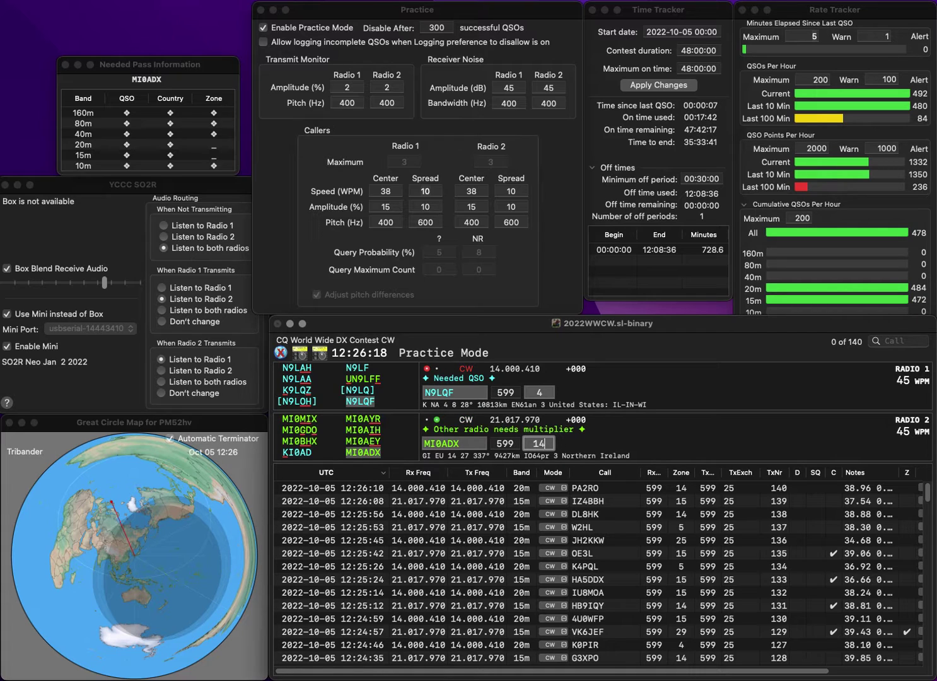
pyautogui.press('Return')
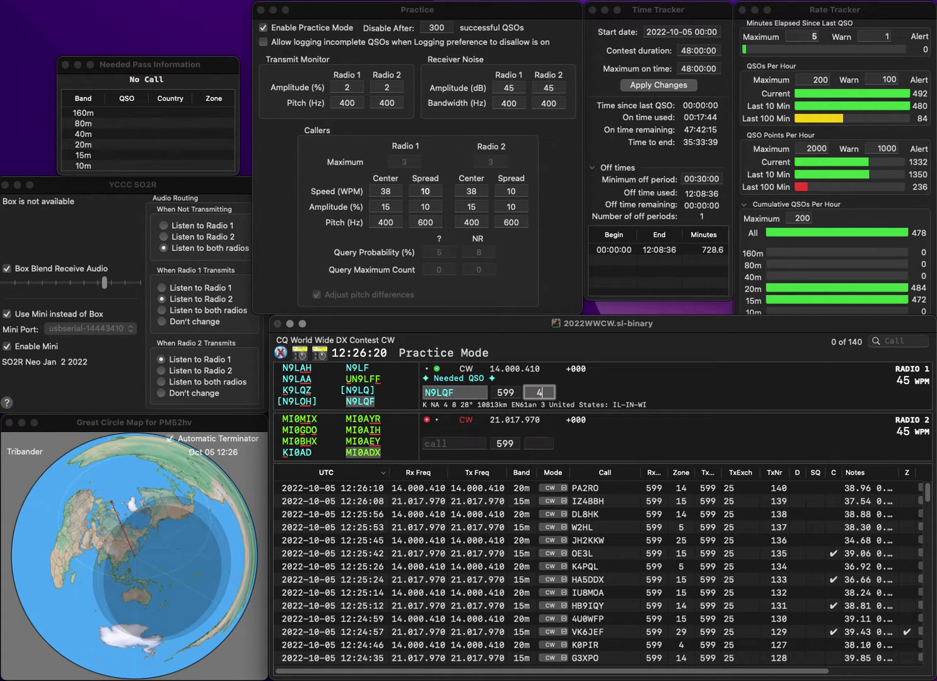
pyautogui.press('Return')
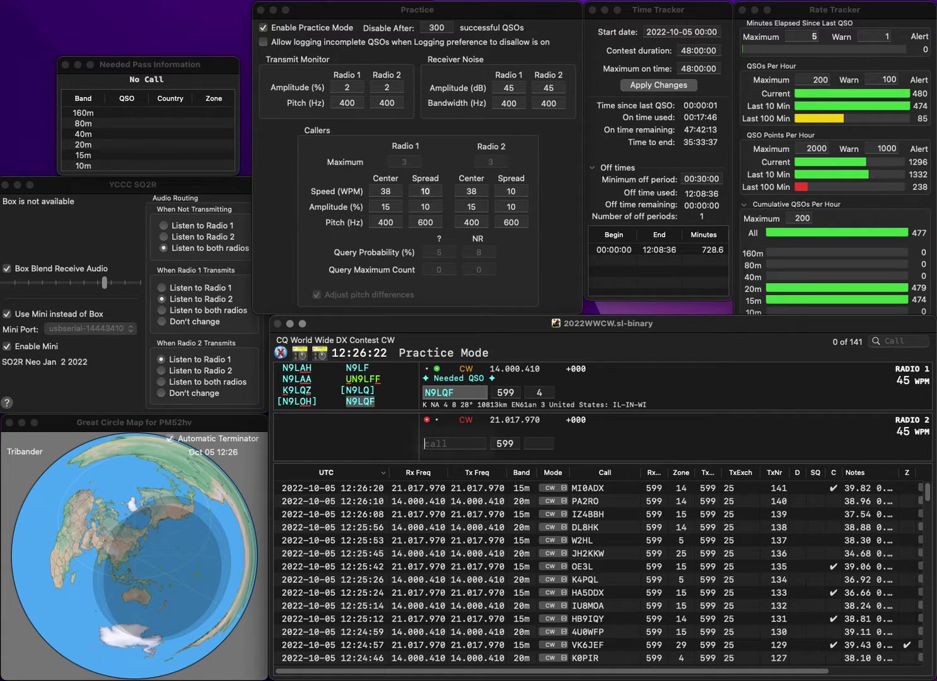
pyautogui.write('G0VQW')
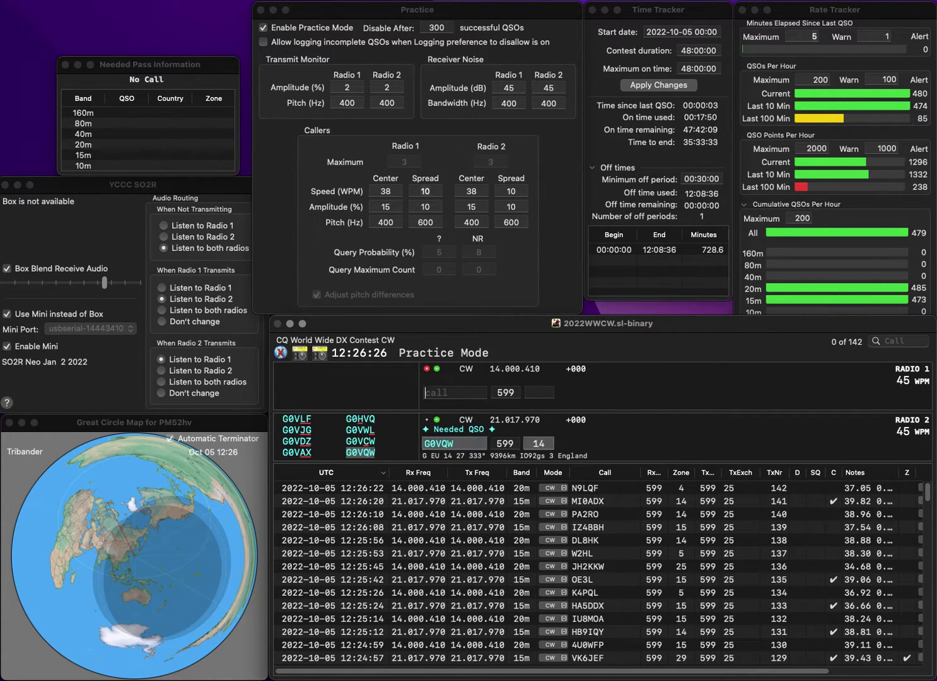
pyautogui.press('Return')
pyautogui.write('K')
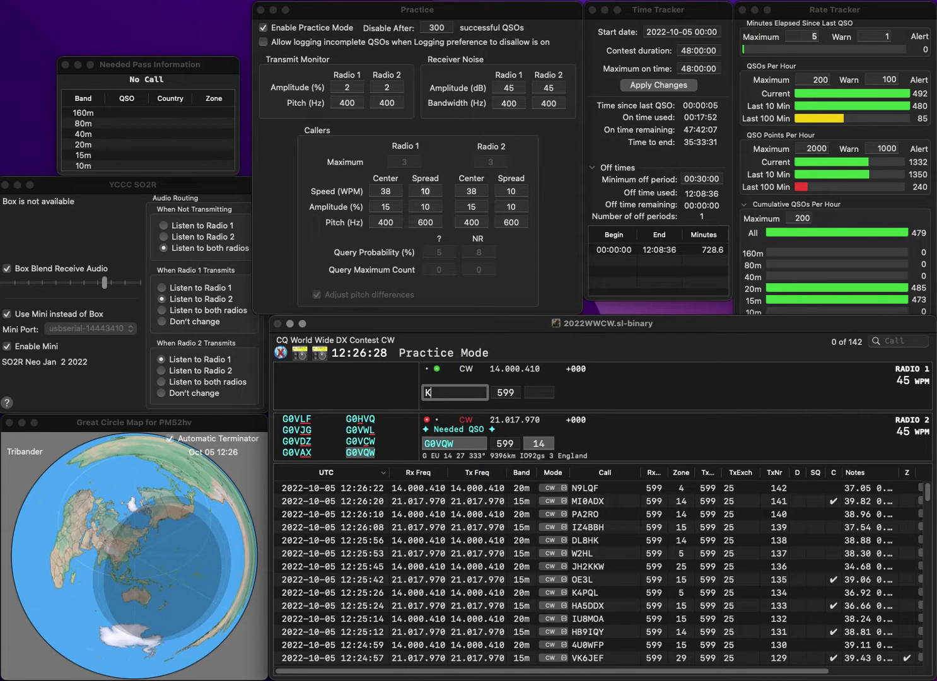
pyautogui.write('B4PPE')
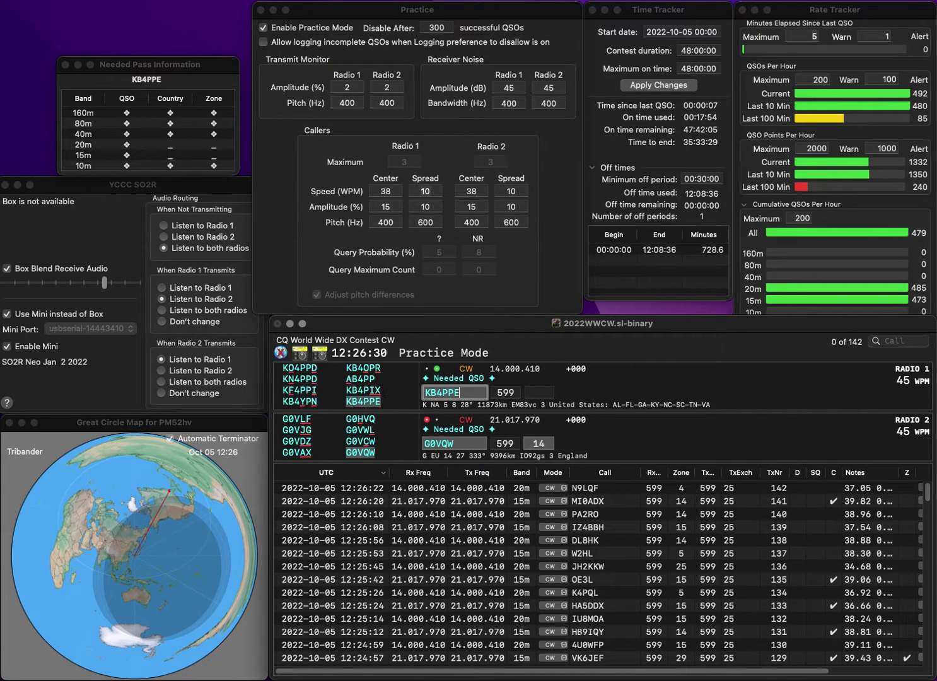
pyautogui.press('Return')
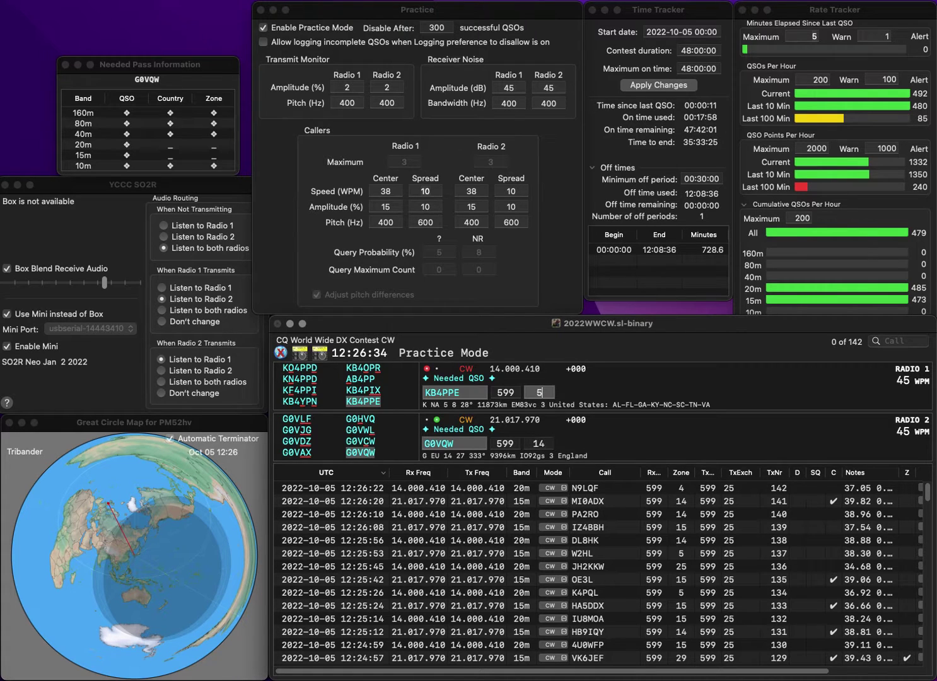
pyautogui.press('Return')
pyautogui.press('Return')
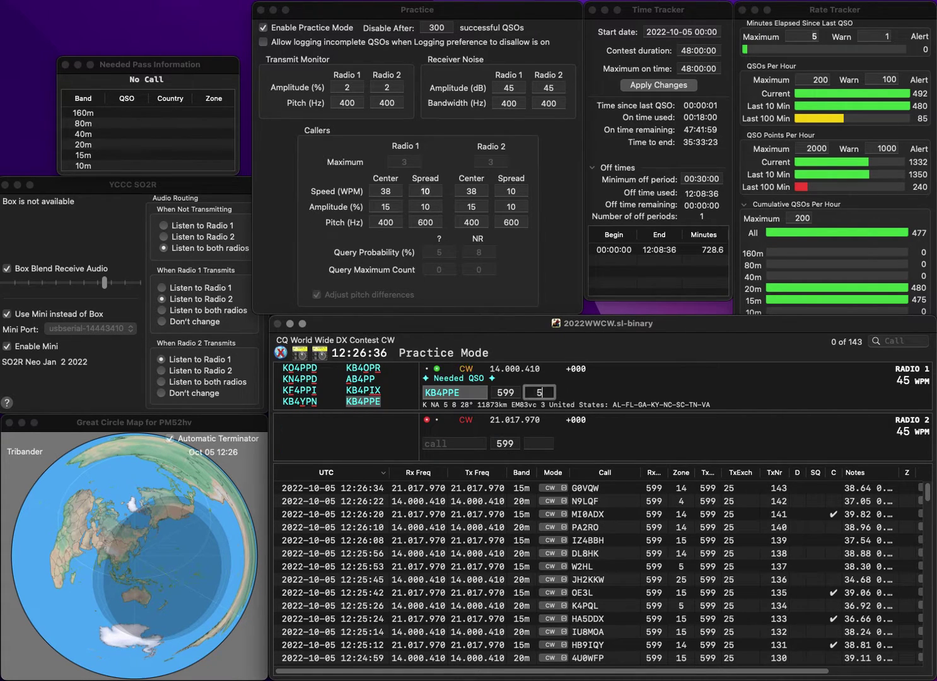
# Work JA0VSH on Radio 2 and KM4PT on Radio 1, and log them with zones 25 and 5.
pyautogui.write('JA')
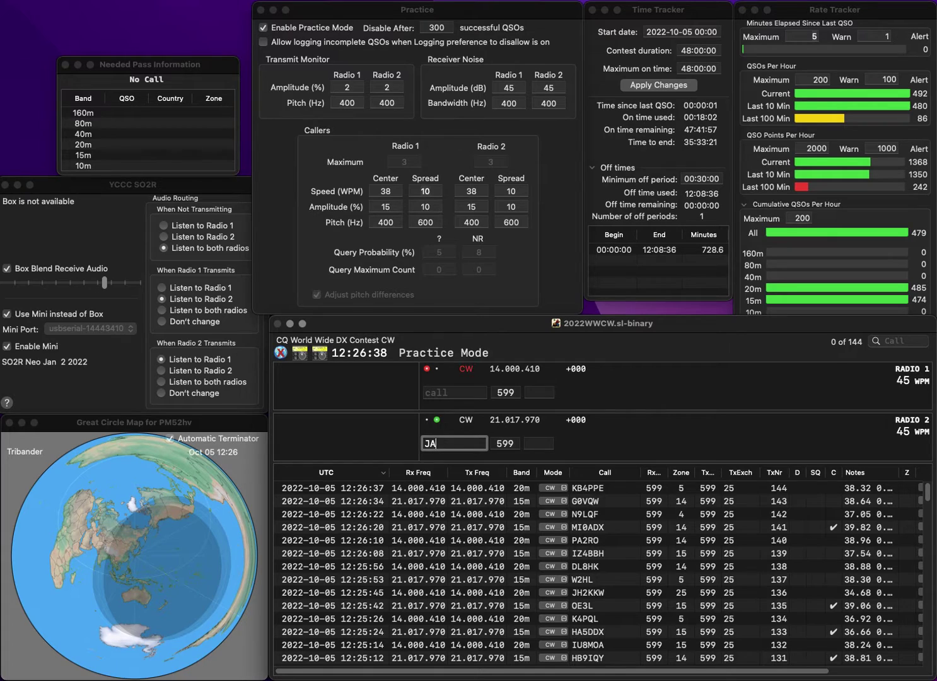
pyautogui.write('0V')
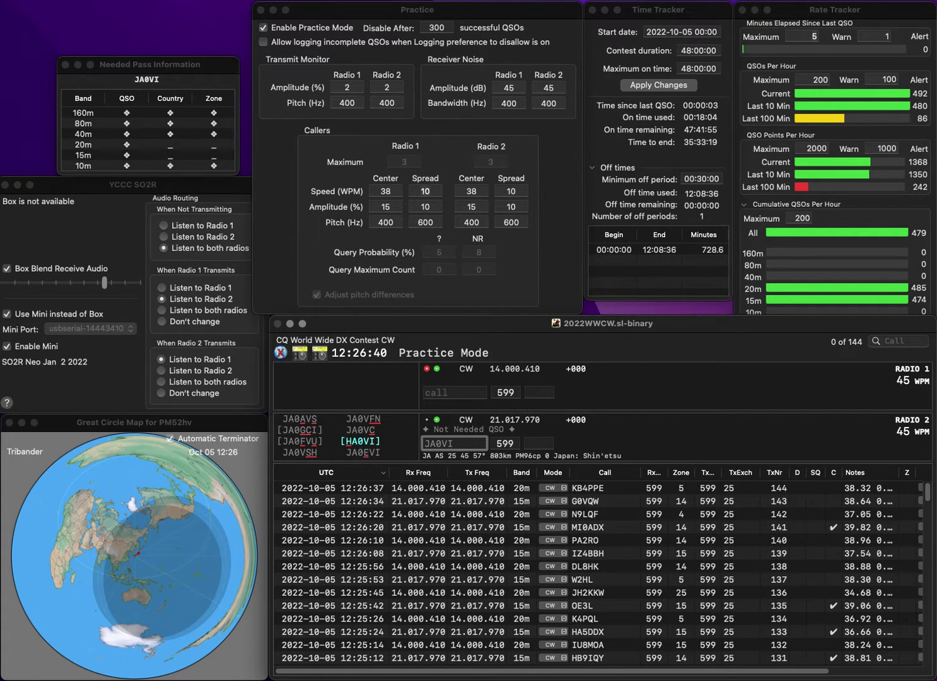
pyautogui.press('Return')
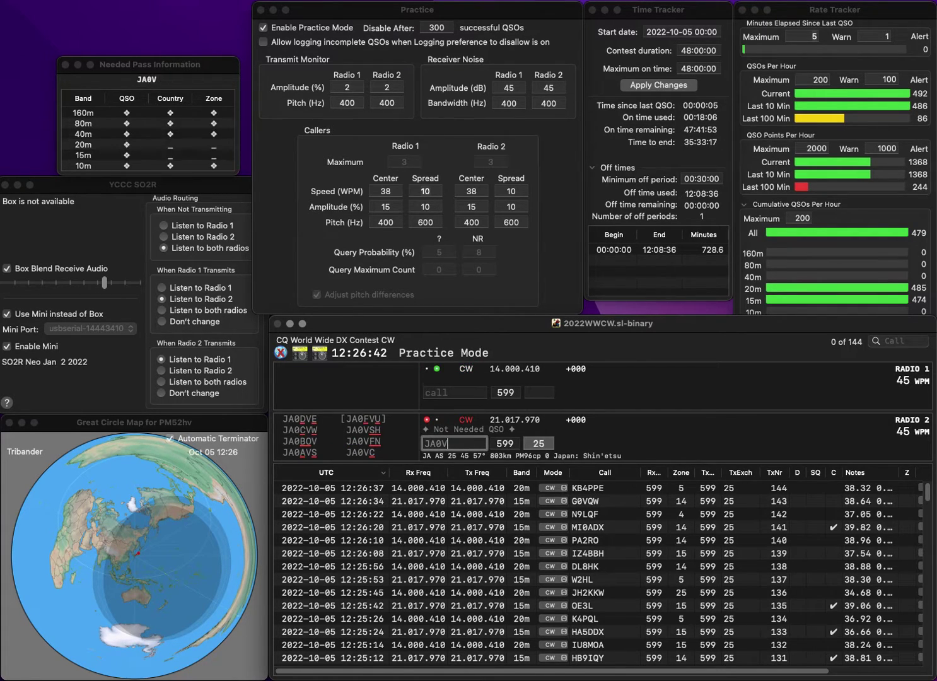
pyautogui.write('KM4PT')
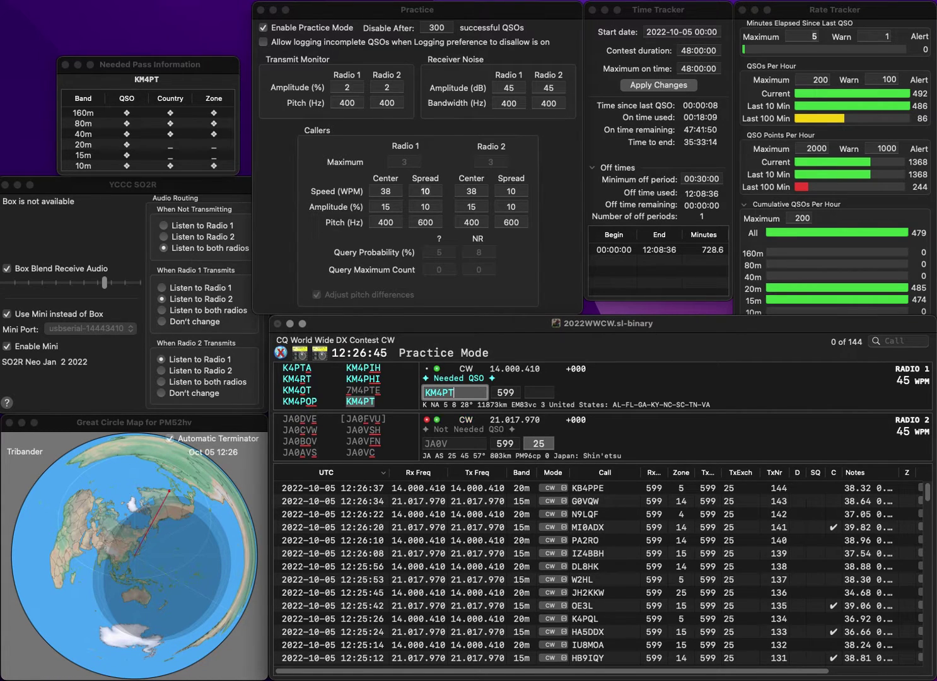
pyautogui.press('Return')
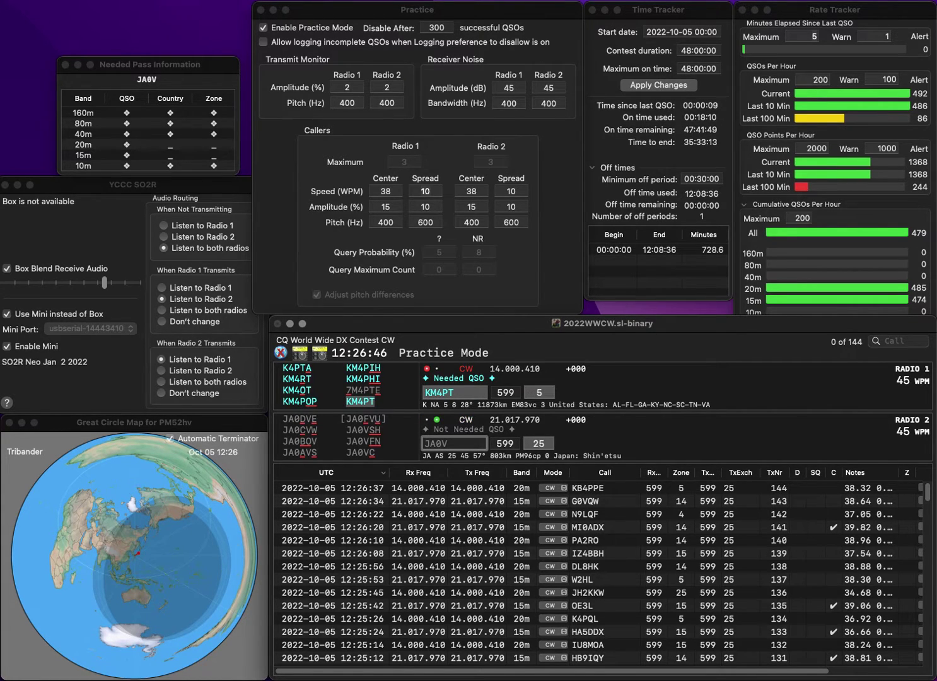
pyautogui.write('JA0VSH')
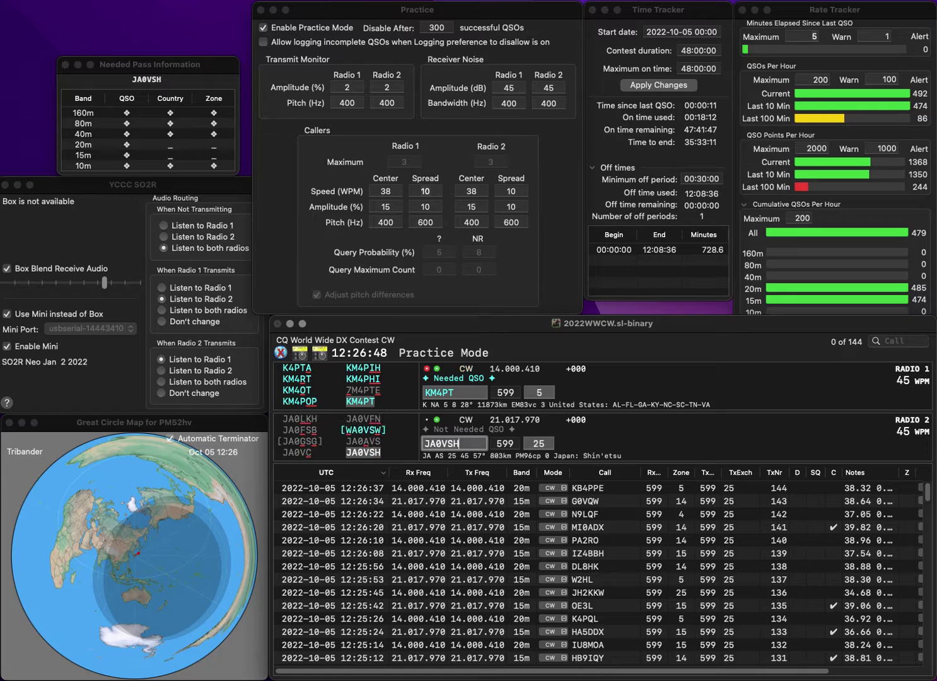
pyautogui.press('Return')
pyautogui.press('Return')
pyautogui.press('space')
pyautogui.press('space')
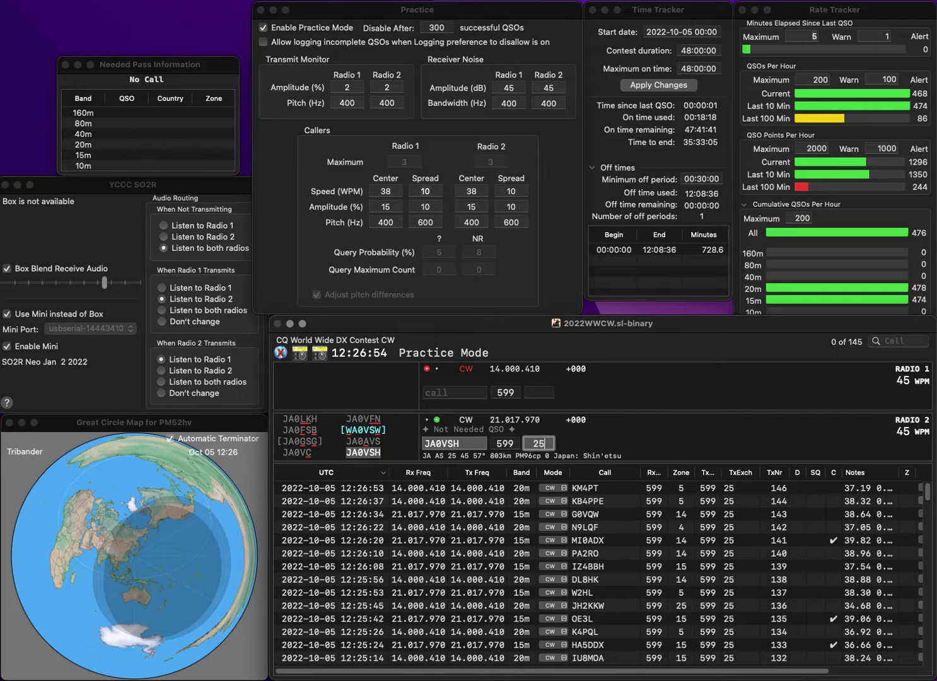
pyautogui.press('Return')
pyautogui.write('E79D')
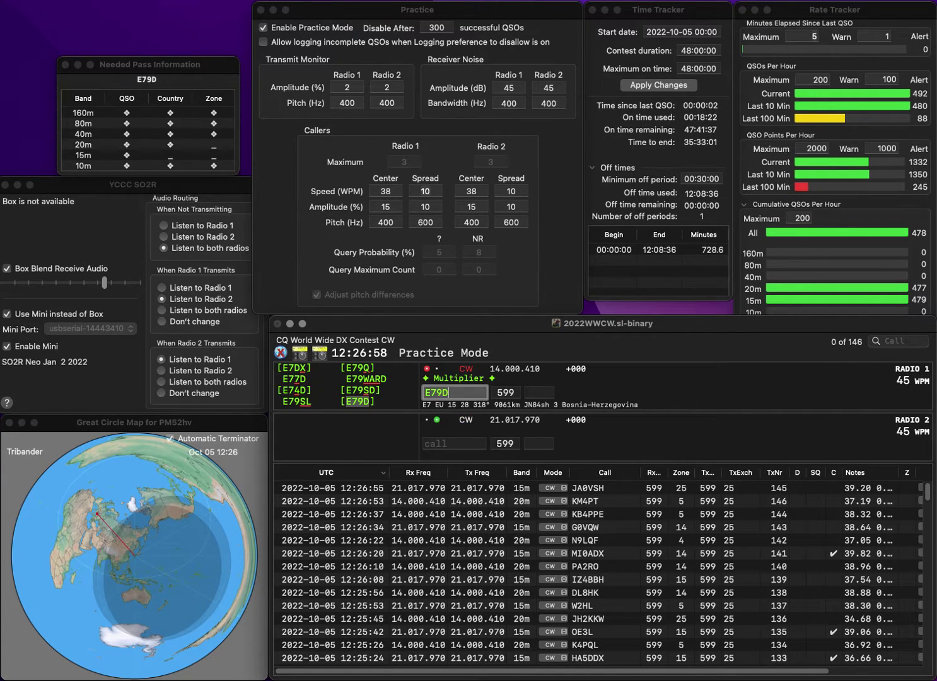
pyautogui.press('Return')
pyautogui.write('PA6AA')
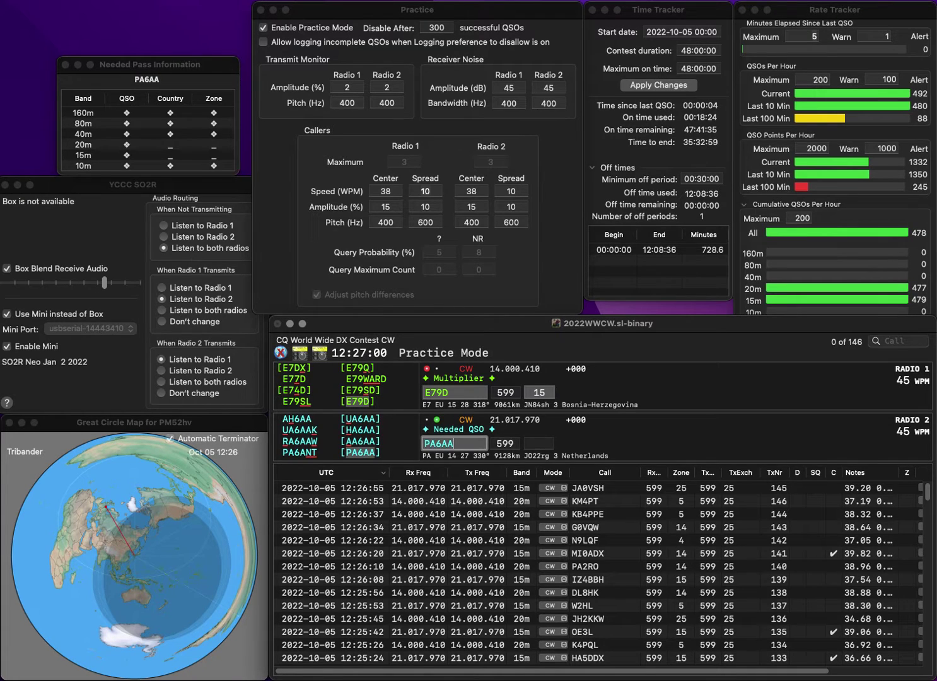
pyautogui.press('Return')
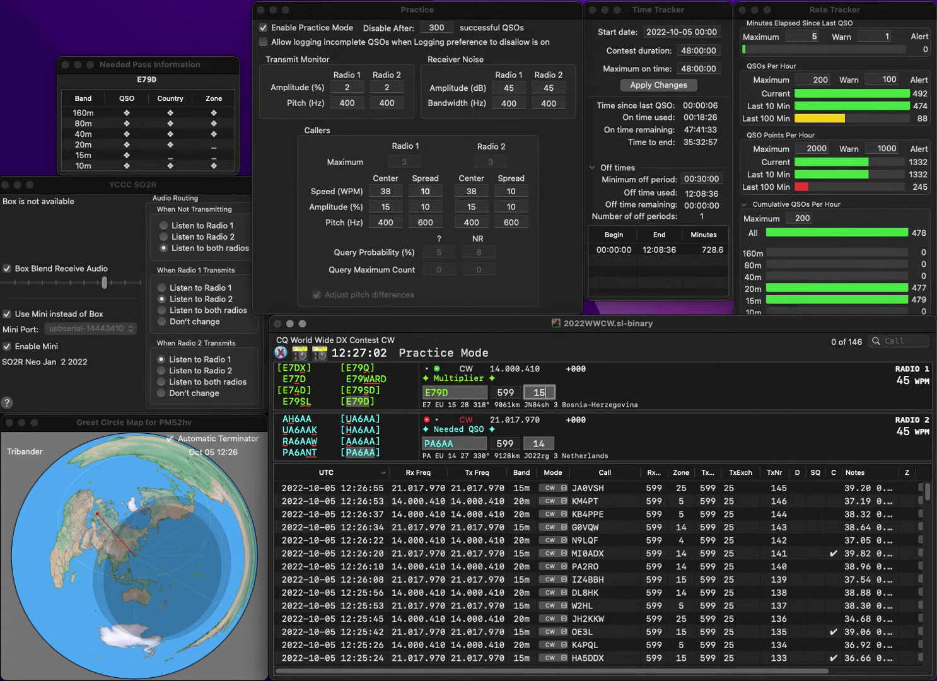
pyautogui.press('Return')
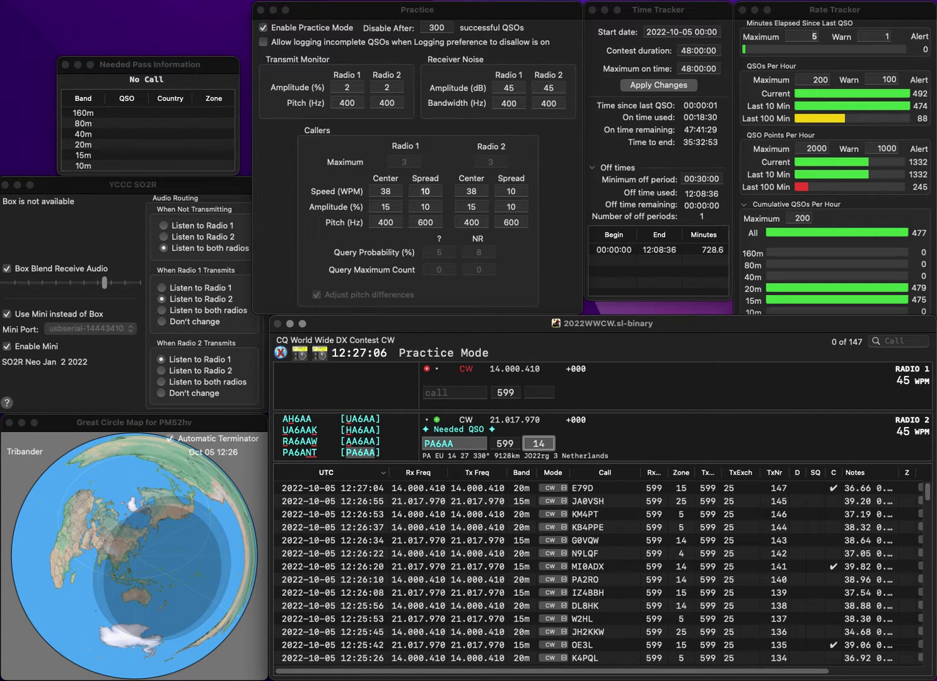
pyautogui.press('Tab')
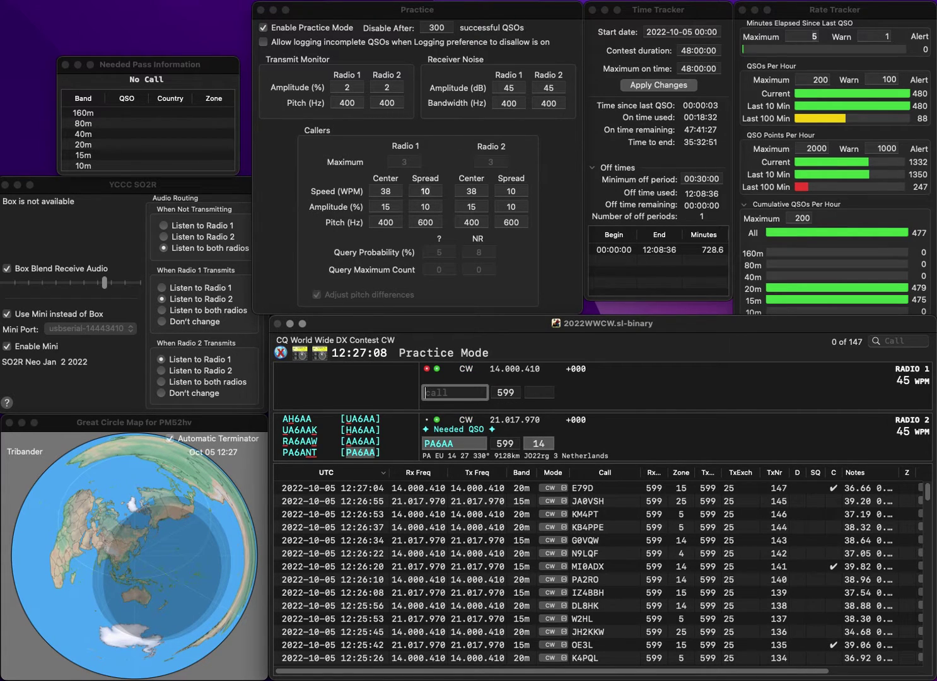
pyautogui.press('Return')
pyautogui.write('B')
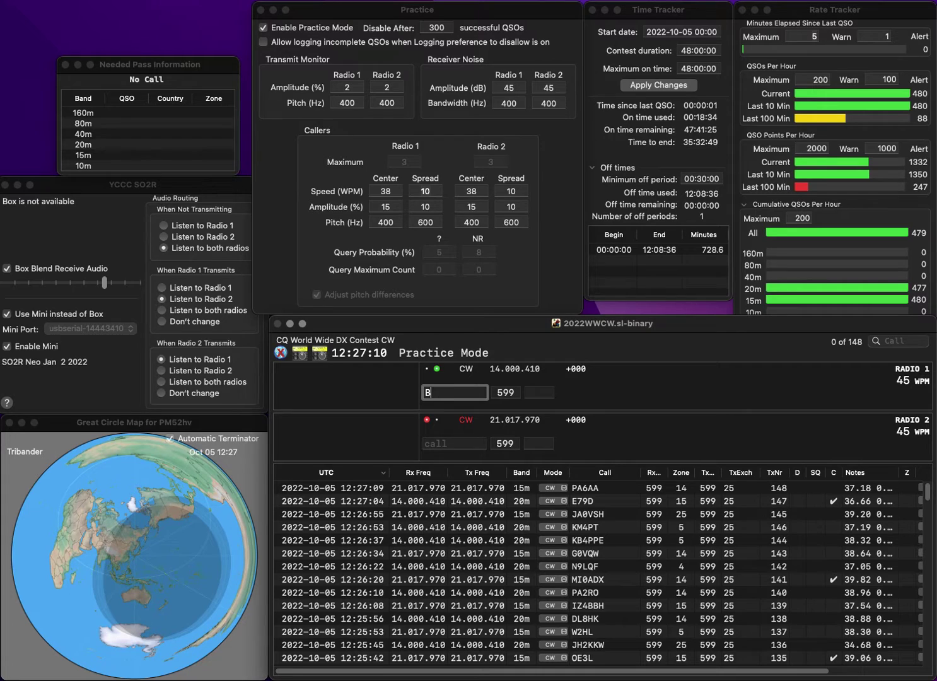
pyautogui.write('9ESP')
pyautogui.press('Home')
pyautogui.write('H')
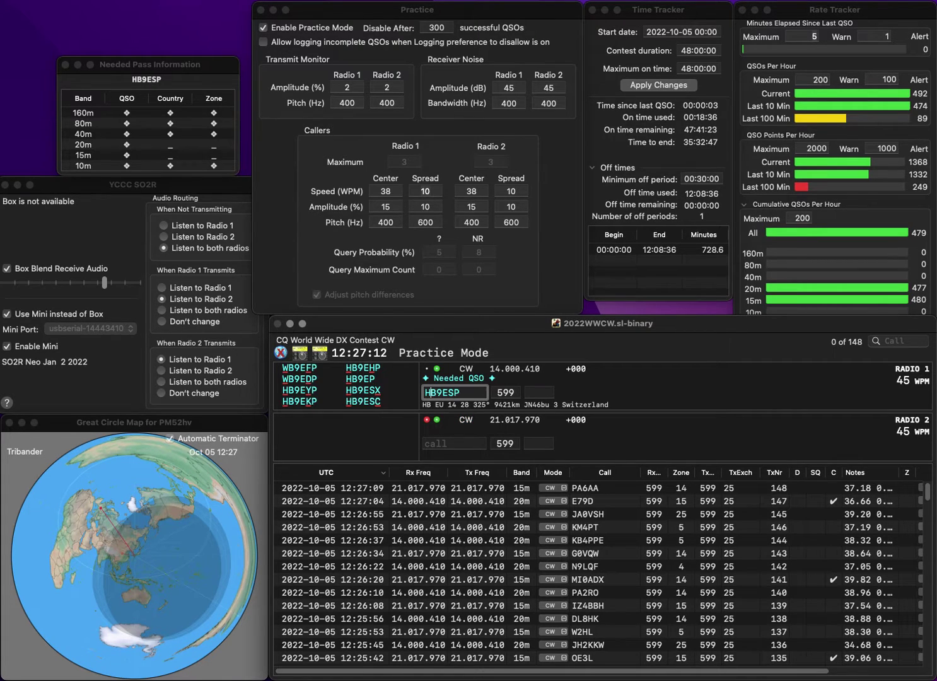
pyautogui.press('Return')
# Enter the caller on Radio 2, correct the call to BA3RA, and send the exchange.
pyautogui.write('3RA')
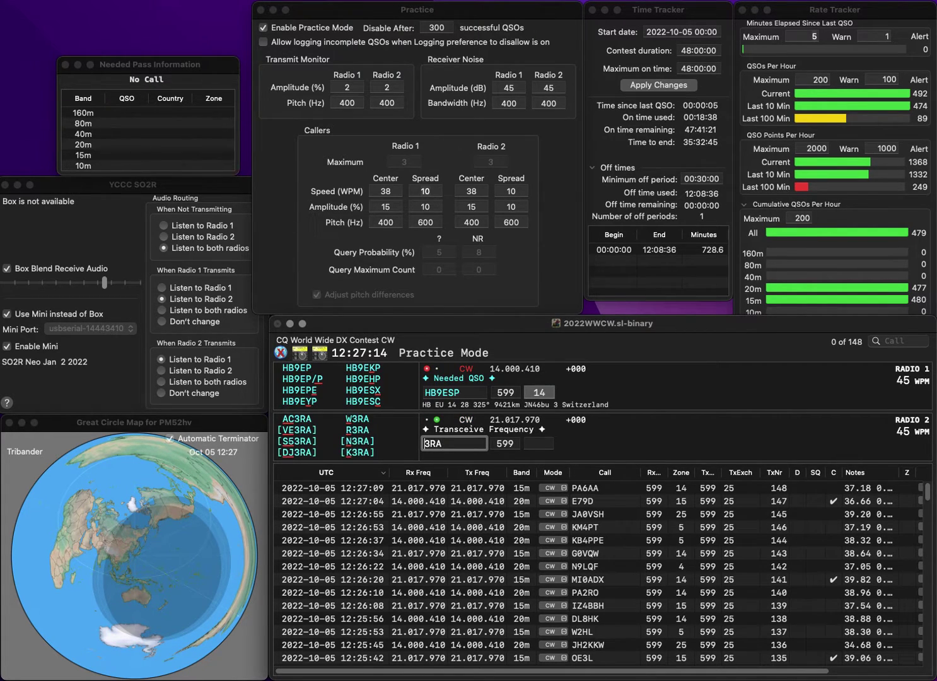
pyautogui.press('Home')
pyautogui.write('BH')
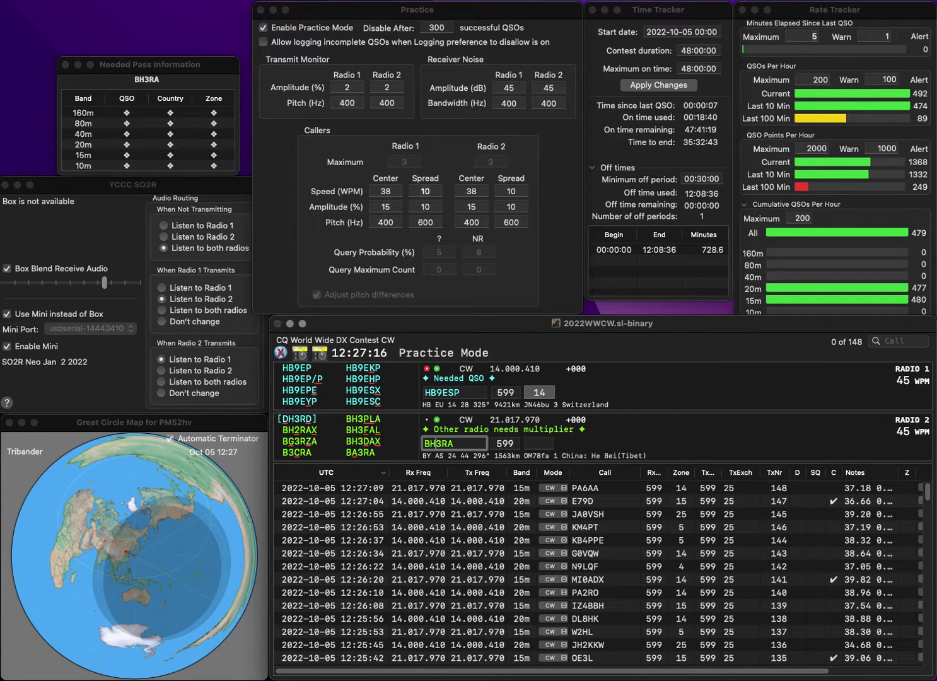
pyautogui.press('BackSpace')
pyautogui.write('A')
pyautogui.press('Return')
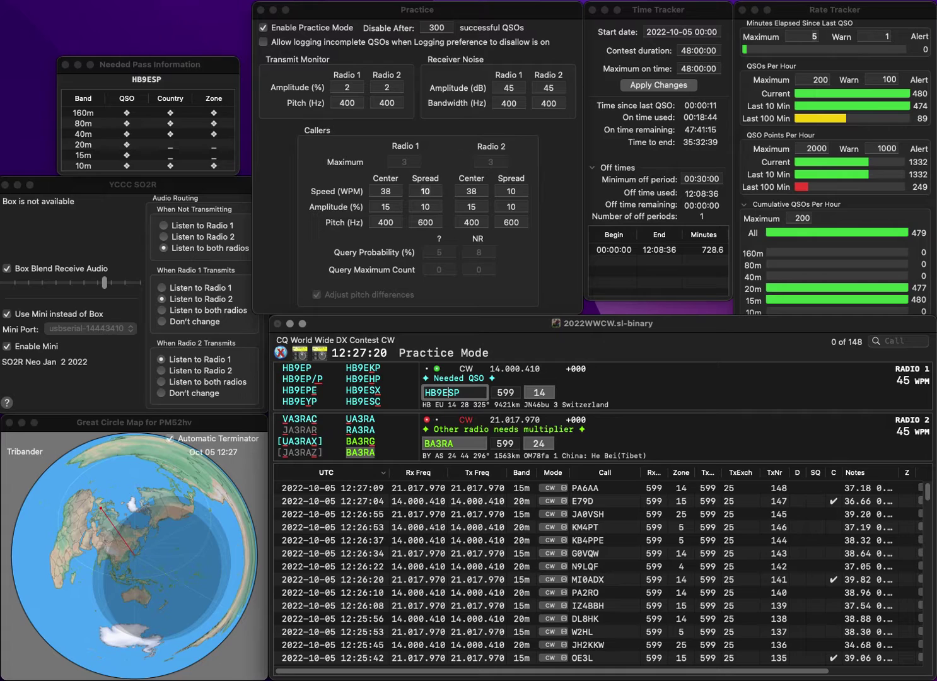
# Correct the Radio 1 call to HB9EHP, and log BA3RA with zone 24 and HB9EHP with zone 14.
pyautogui.press('Delete')
pyautogui.write('H')
pyautogui.press('Return')
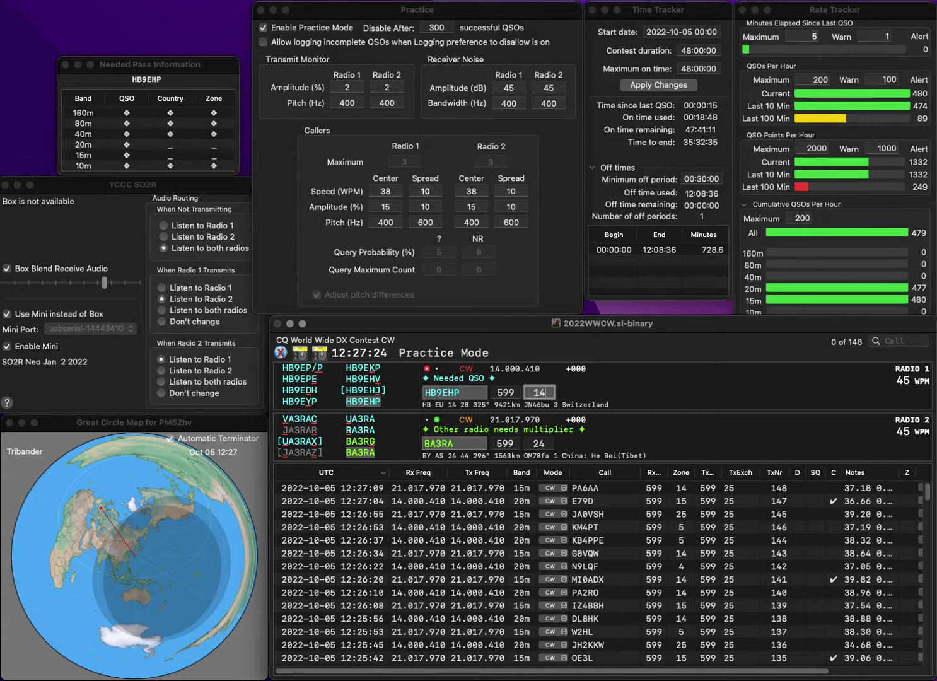
pyautogui.press('Return')
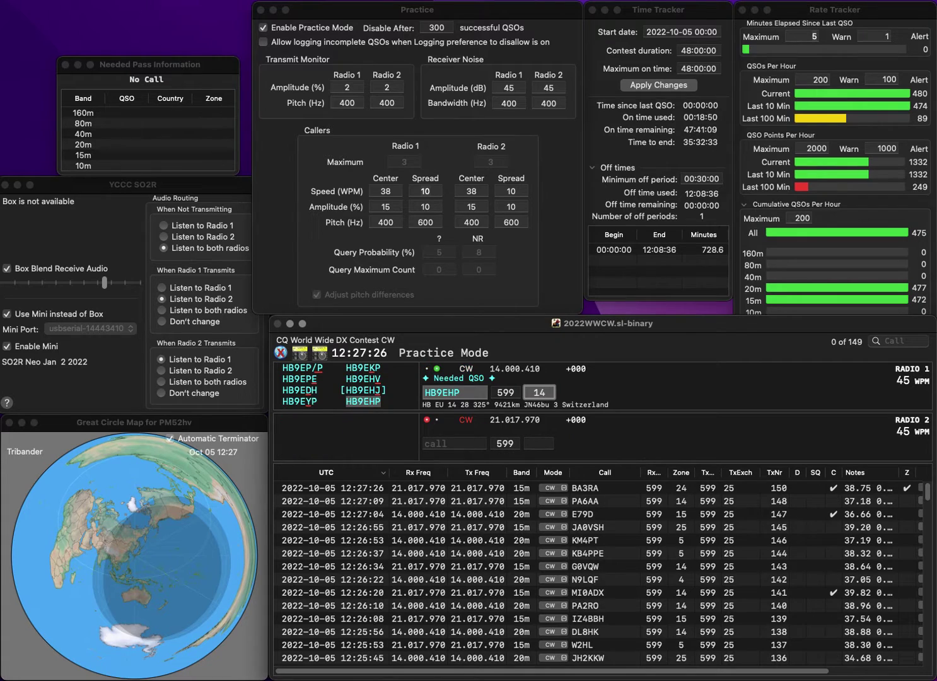
pyautogui.press('Return')
pyautogui.write('NM')
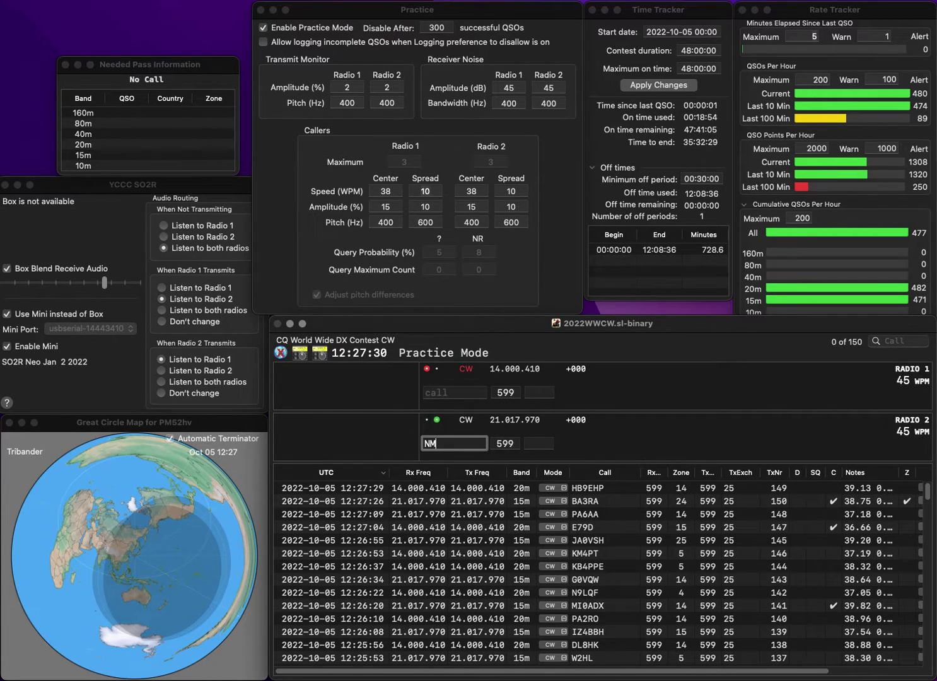
pyautogui.write('G')
pyautogui.press('Home')
pyautogui.write('W5')
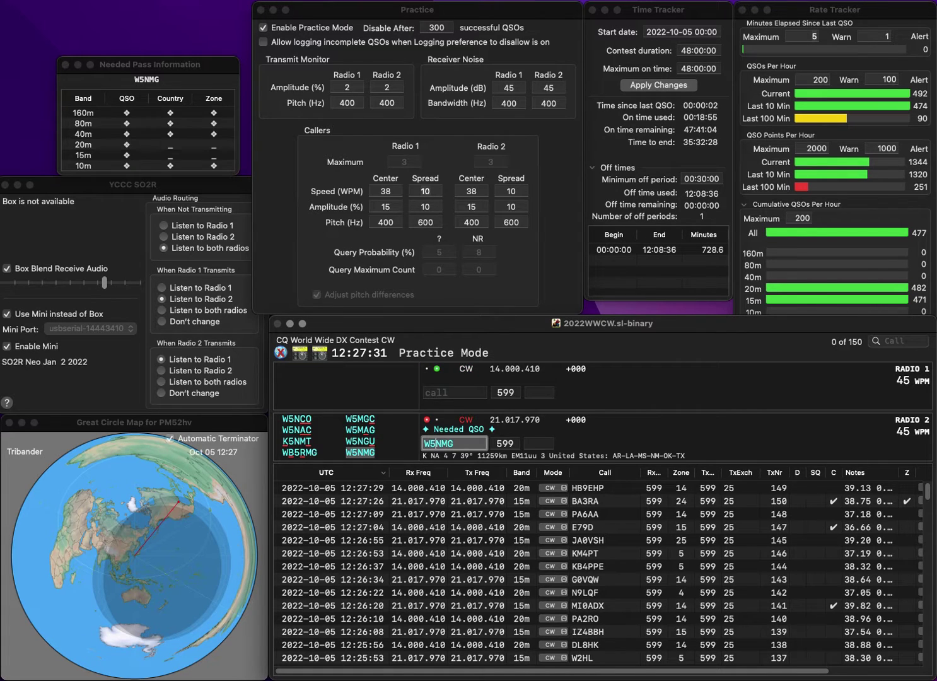
pyautogui.press('Return')
pyautogui.write('KH5')
pyautogui.write('ND/W')
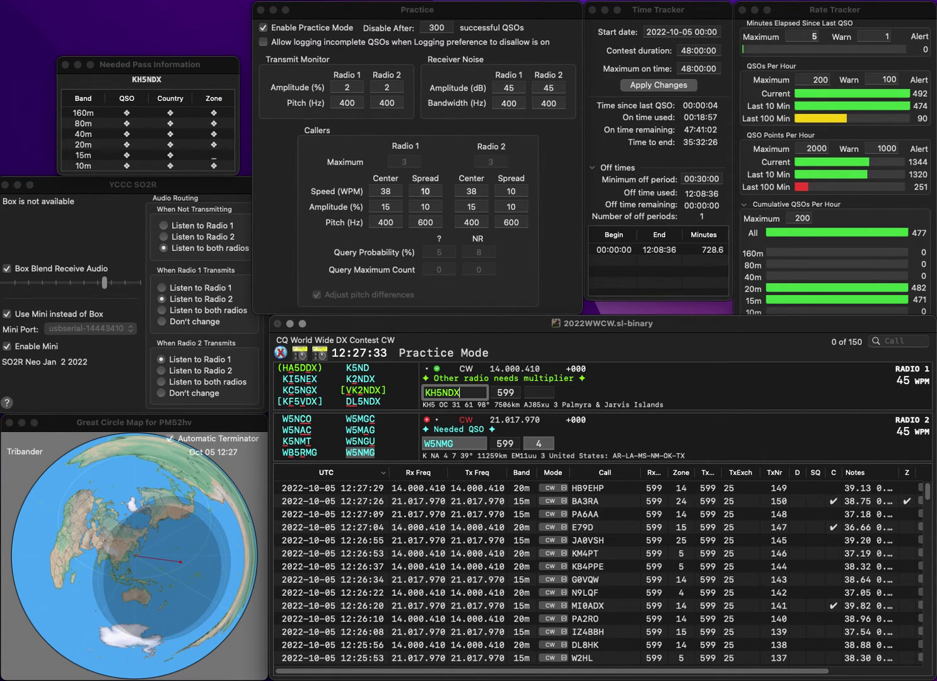
pyautogui.write('7')
pyautogui.press('Delete')
pyautogui.write('6')
pyautogui.press('Return')
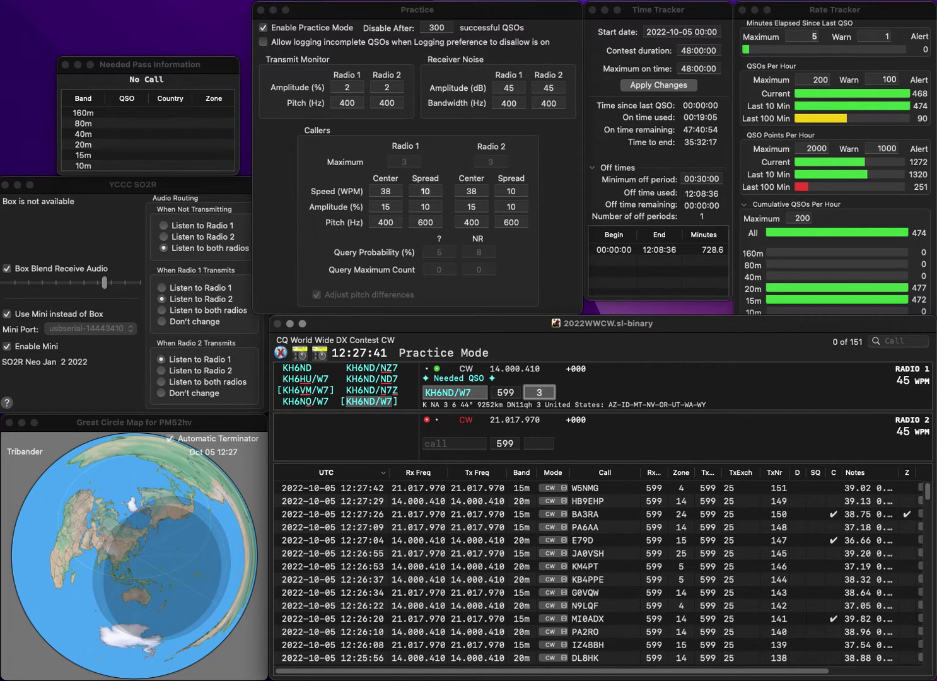
pyautogui.press('Return')
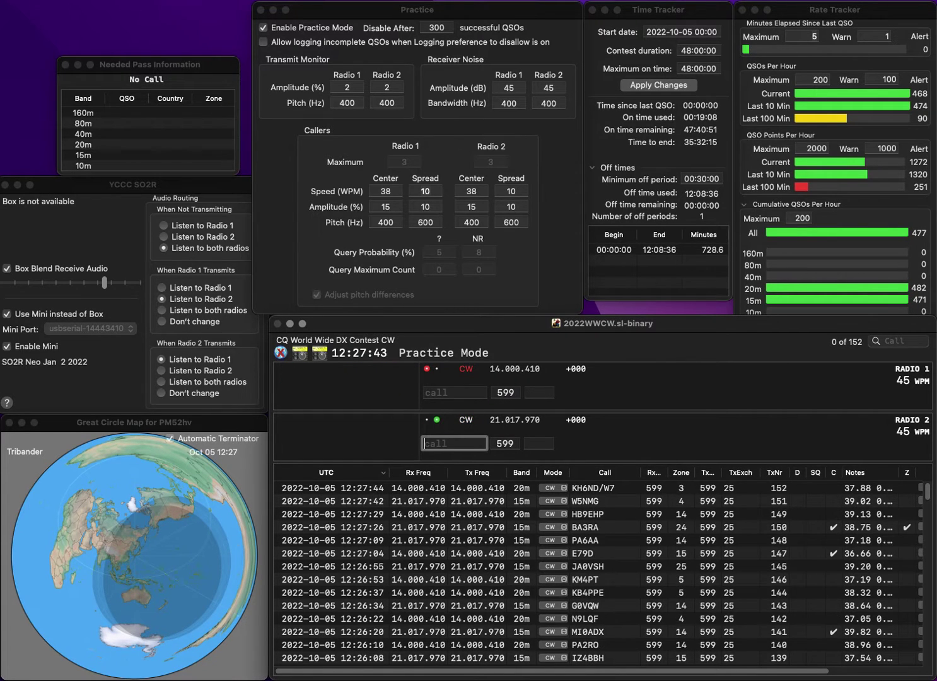
pyautogui.write('V')
pyautogui.press('BackSpace')
pyautogui.write('LE')
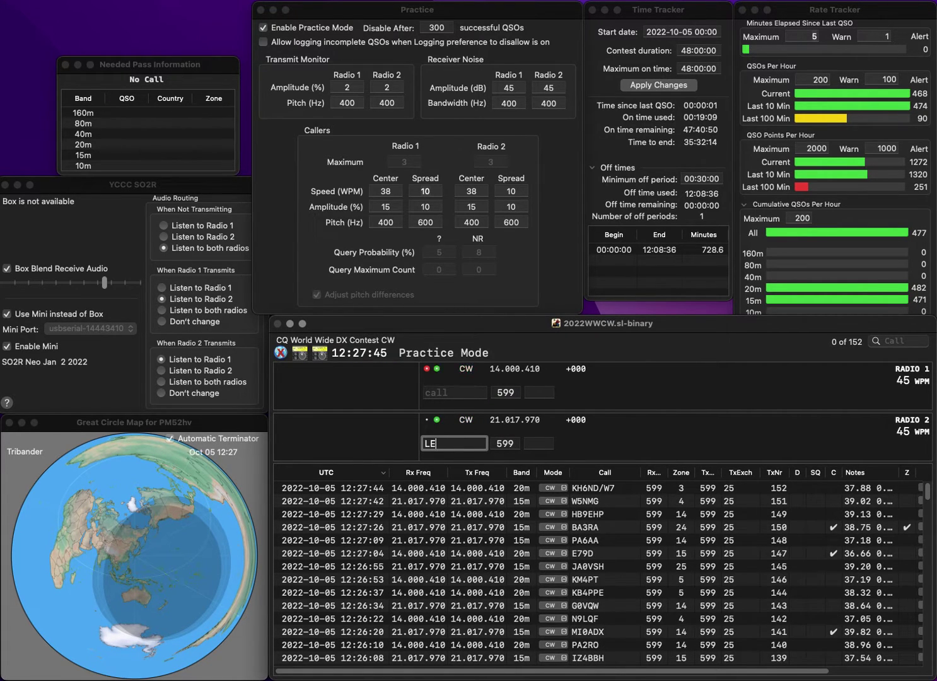
pyautogui.write('YL')
pyautogui.press('Home')
pyautogui.press('Delete')
pyautogui.write('HL3')
pyautogui.press('Return')
# Answer N1RR on Radio 1, and log HL3EYL with zone 25 and N1RR with zone 5.
pyautogui.write('N')
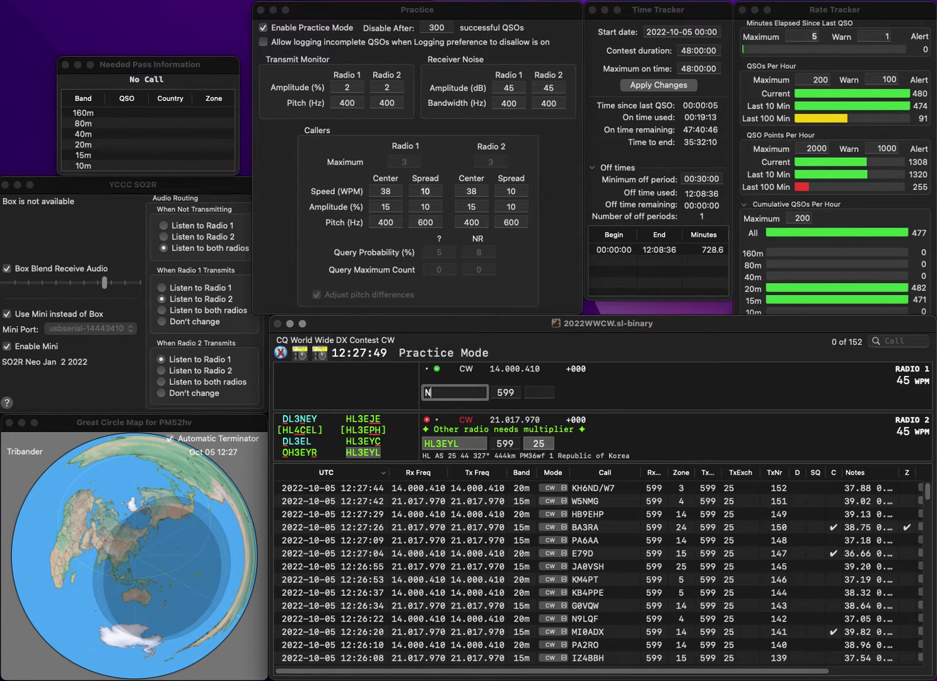
pyautogui.write('1RR')
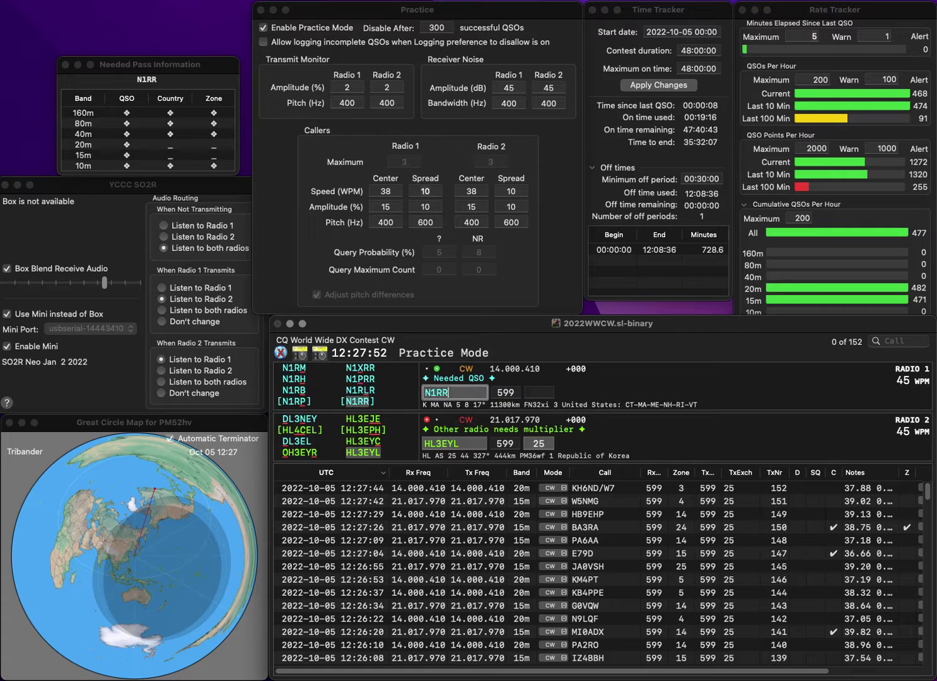
pyautogui.press('Return')
pyautogui.press('Tab')
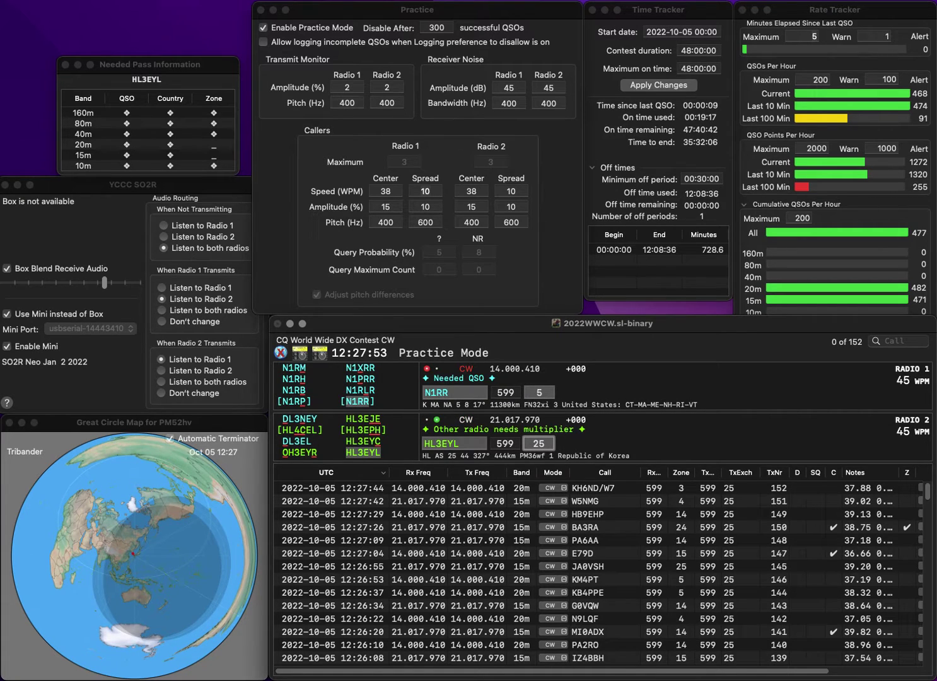
pyautogui.press('Return')
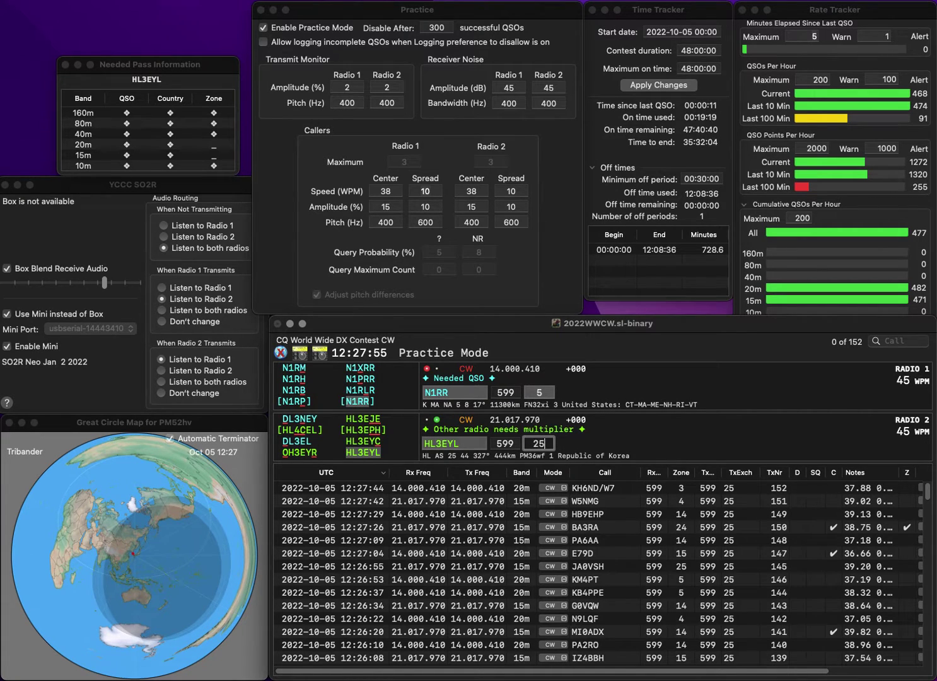
pyautogui.press('Return')
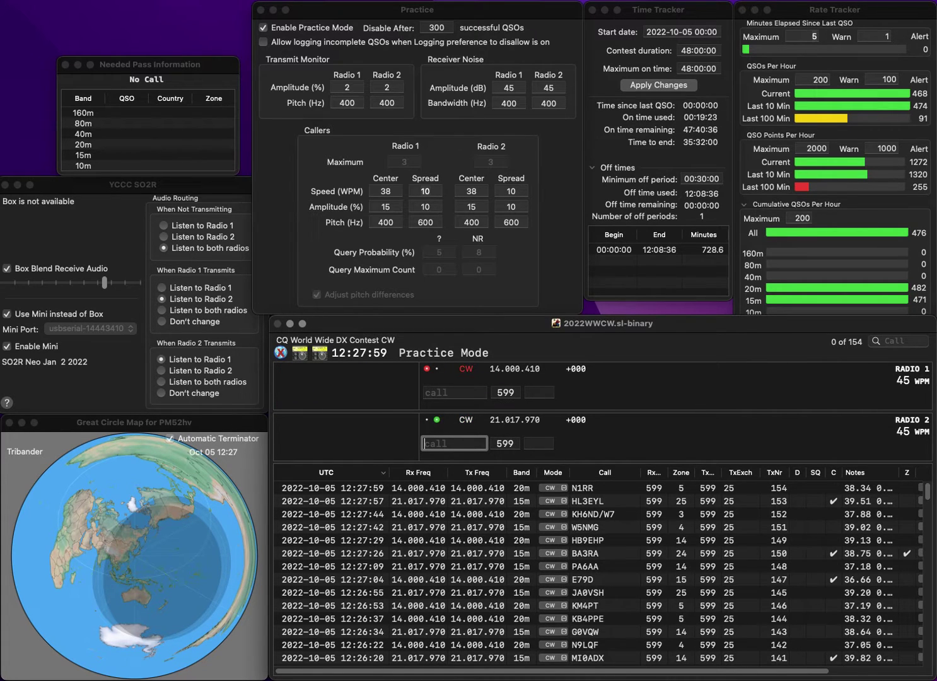
pyautogui.write('CA1EB')
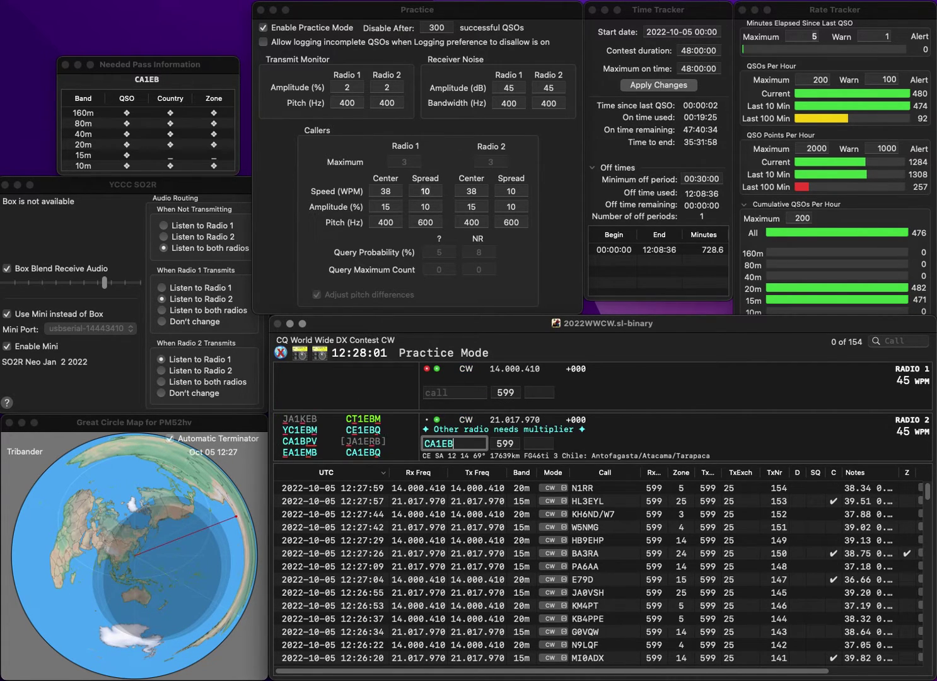
pyautogui.write('Q')
pyautogui.press('Return')
pyautogui.write('0DJQ')
pyautogui.press('Home')
pyautogui.write('G')
pyautogui.press('Return')
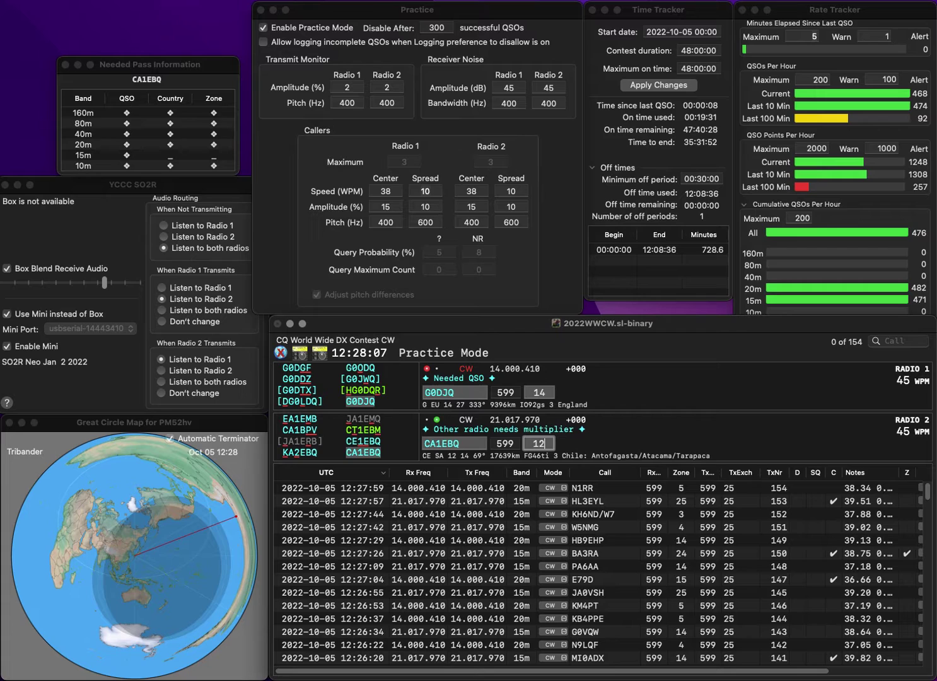
pyautogui.press('Return')
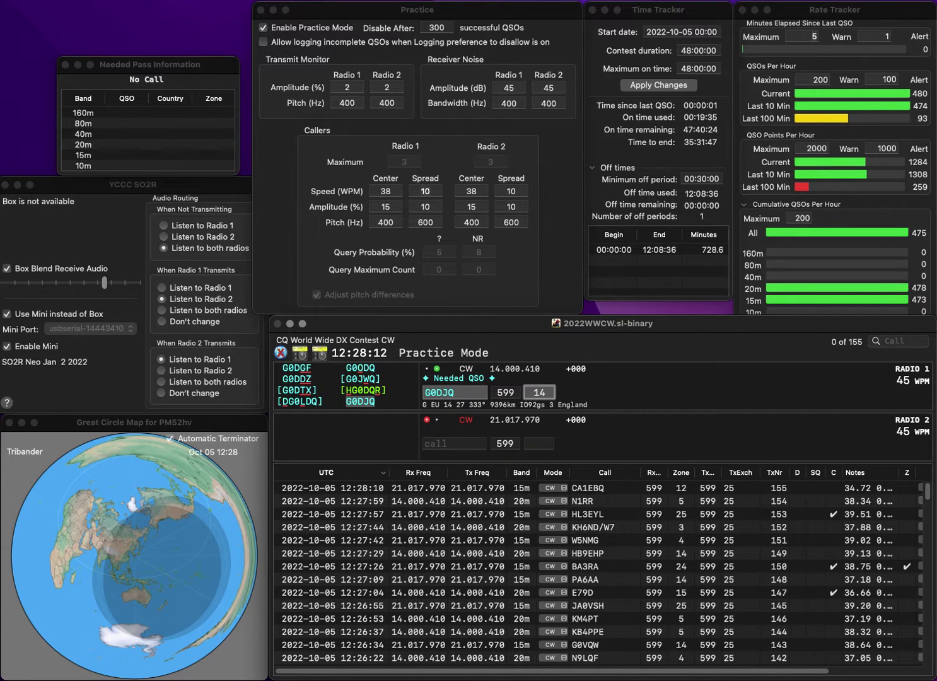
pyautogui.press('Return')
# Enter the caller DB5ZZ on Radio 2, send the exchange, and answer the partial call 2L on Radio 1.
pyautogui.write('DB')
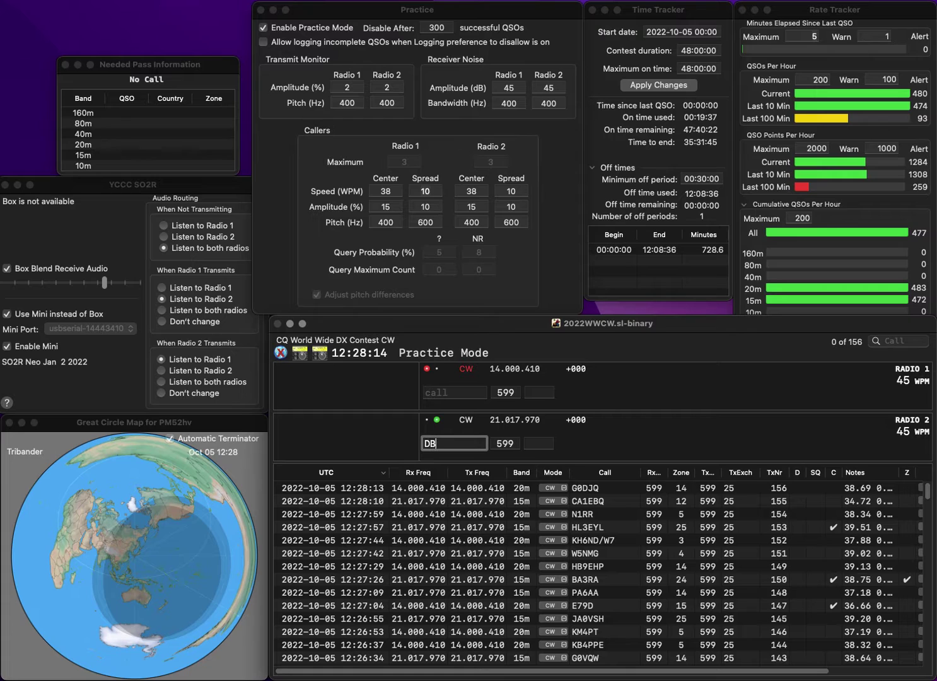
pyautogui.write('5ZZ')
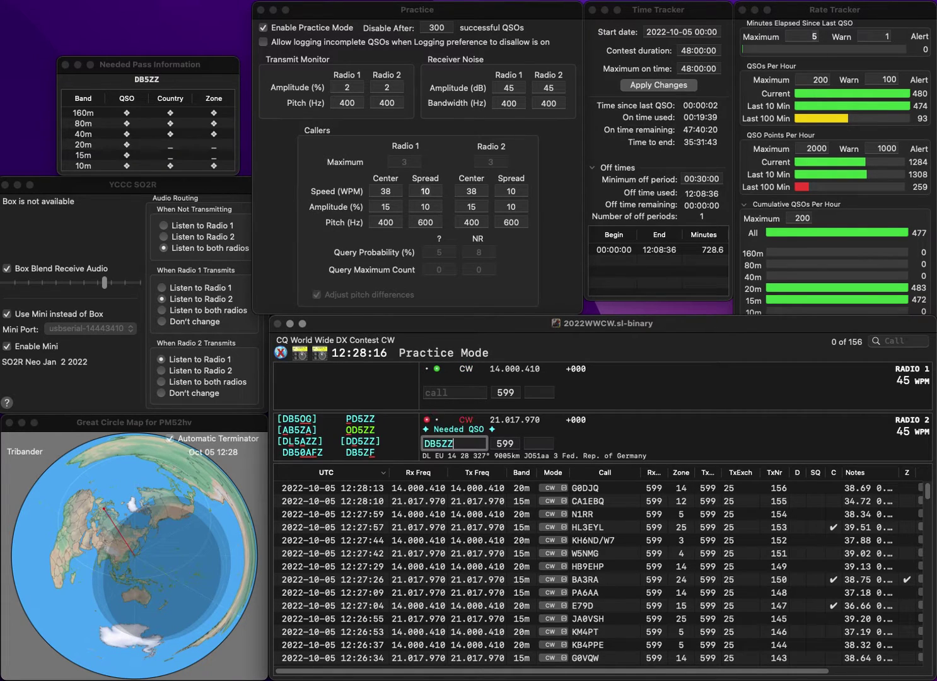
pyautogui.press('Return')
pyautogui.write('2L')
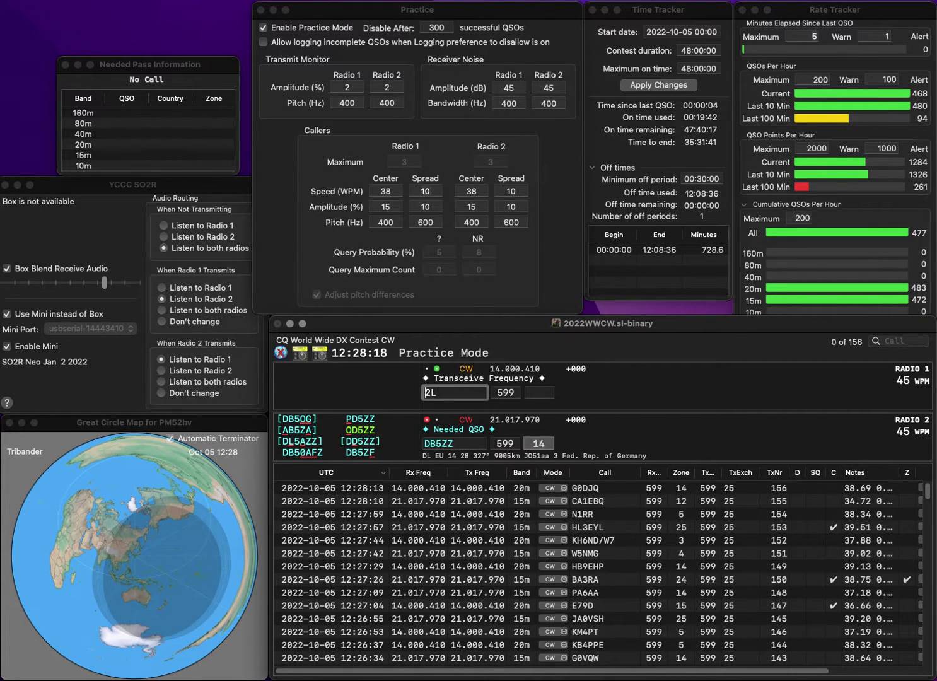
pyautogui.press('Down')
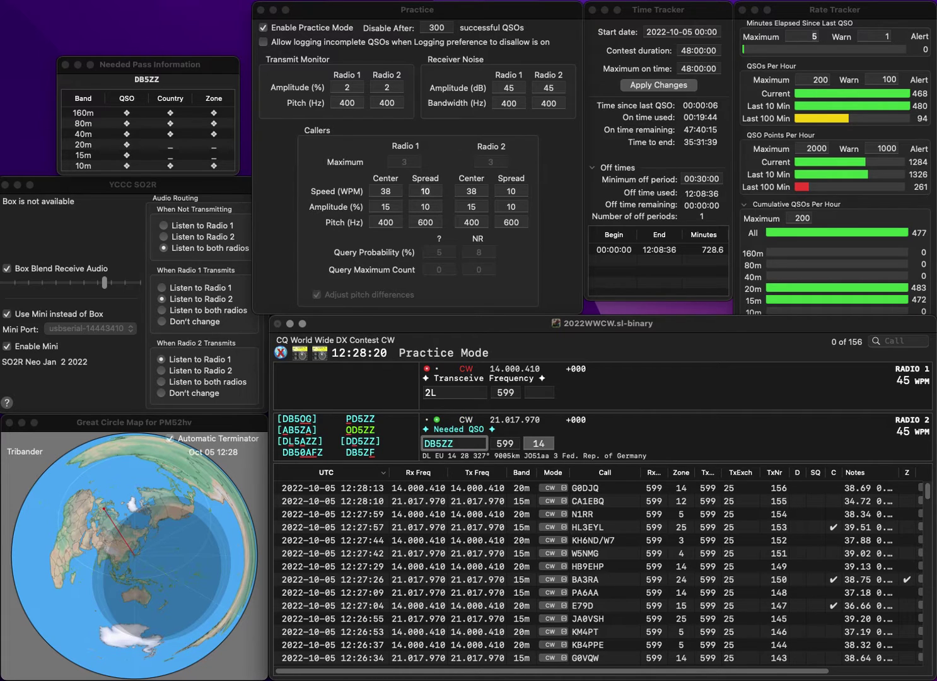
pyautogui.press('BackSpace')
pyautogui.write('D')
pyautogui.press('Return')
pyautogui.write('KD')
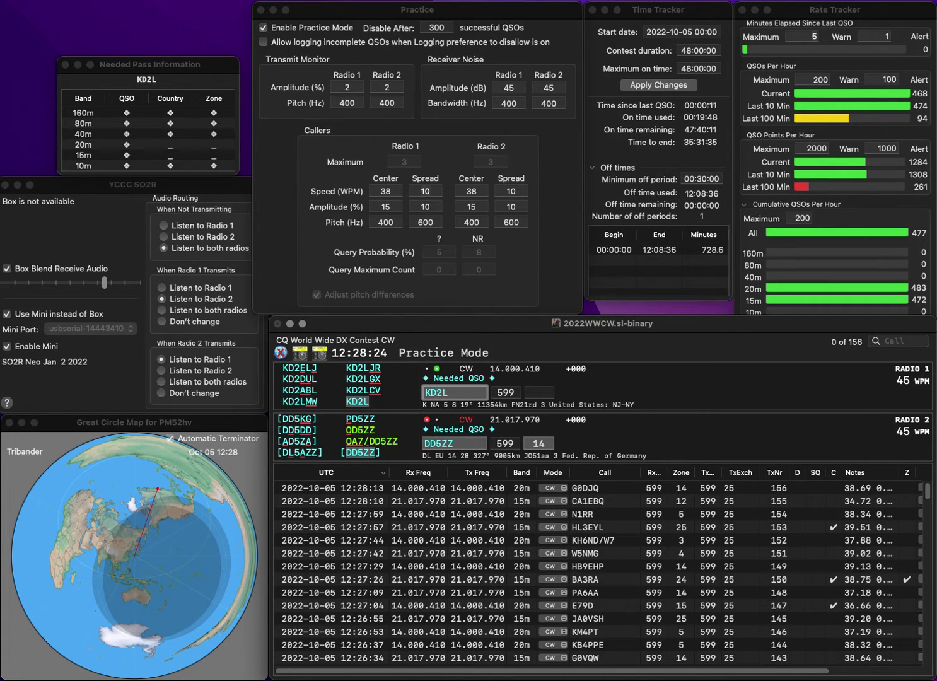
pyautogui.press('Return')
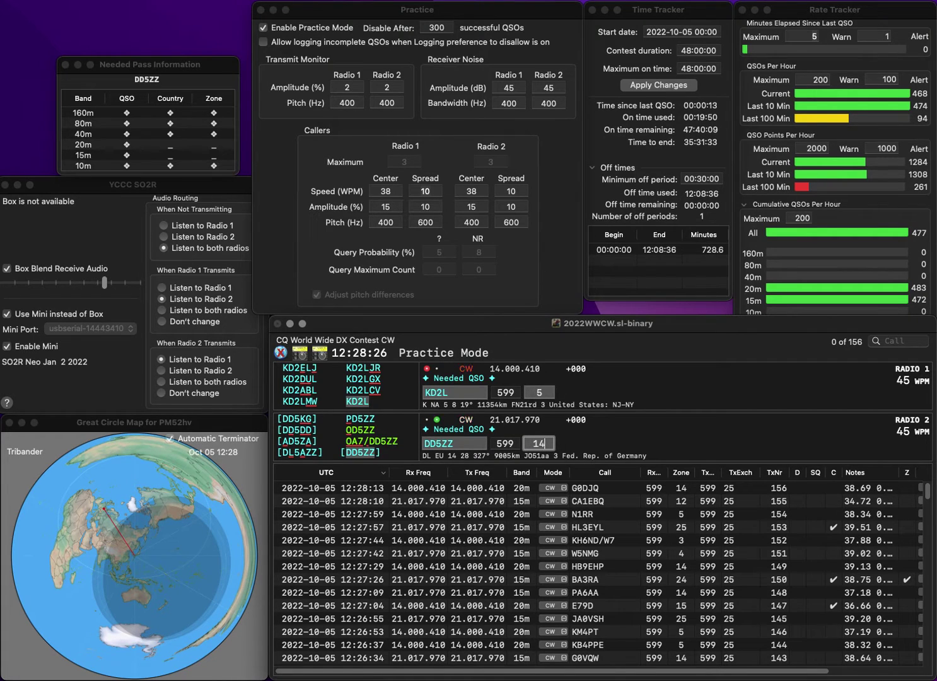
pyautogui.press('Return')
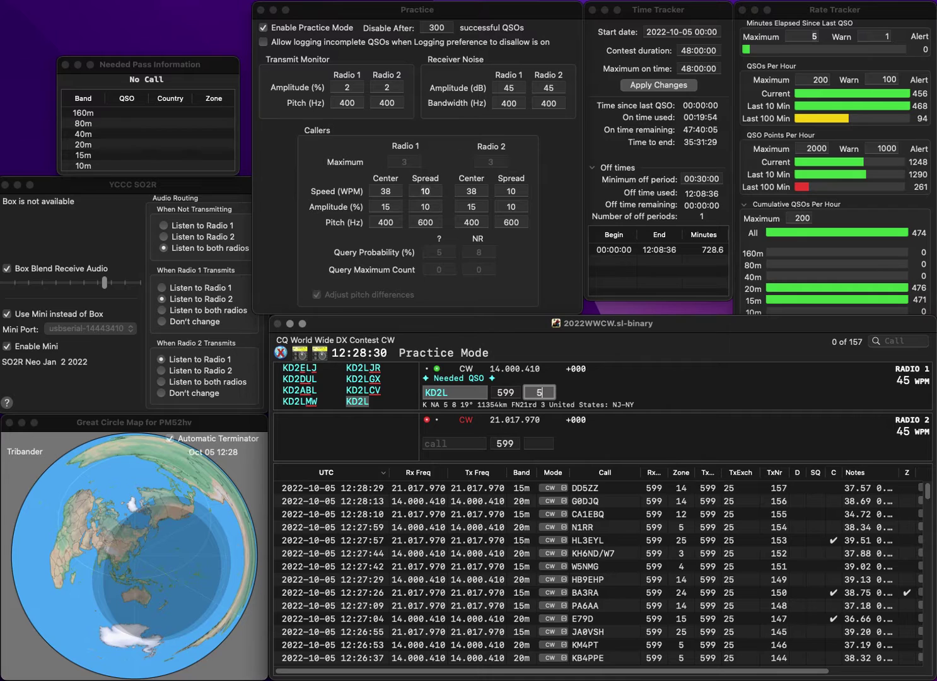
pyautogui.press('Return')
pyautogui.write('N')
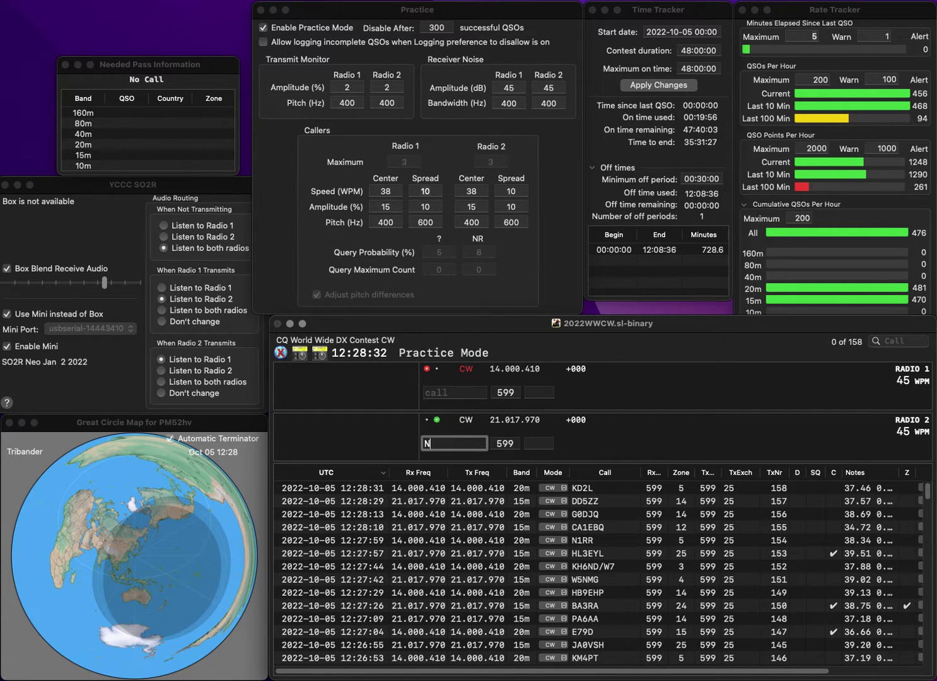
pyautogui.write('6SS')
pyautogui.press('Return')
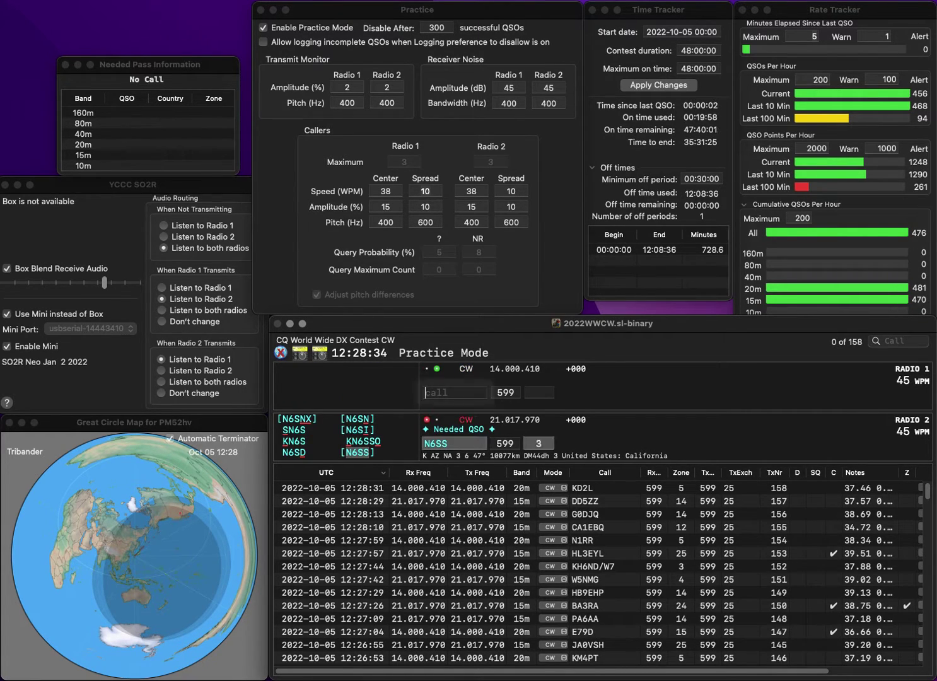
pyautogui.write('WA4')
pyautogui.press('BackSpace')
pyautogui.write('LDU')
pyautogui.press('Left')
pyautogui.press('Left')
pyautogui.press('Left')
pyautogui.write('4')
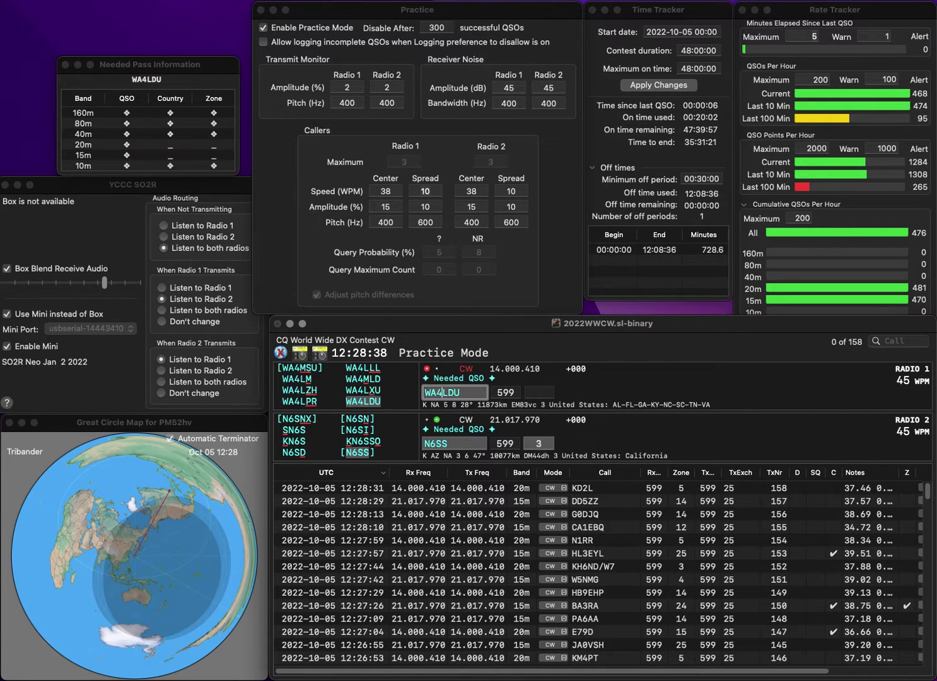
pyautogui.press('Return')
pyautogui.press('Tab')
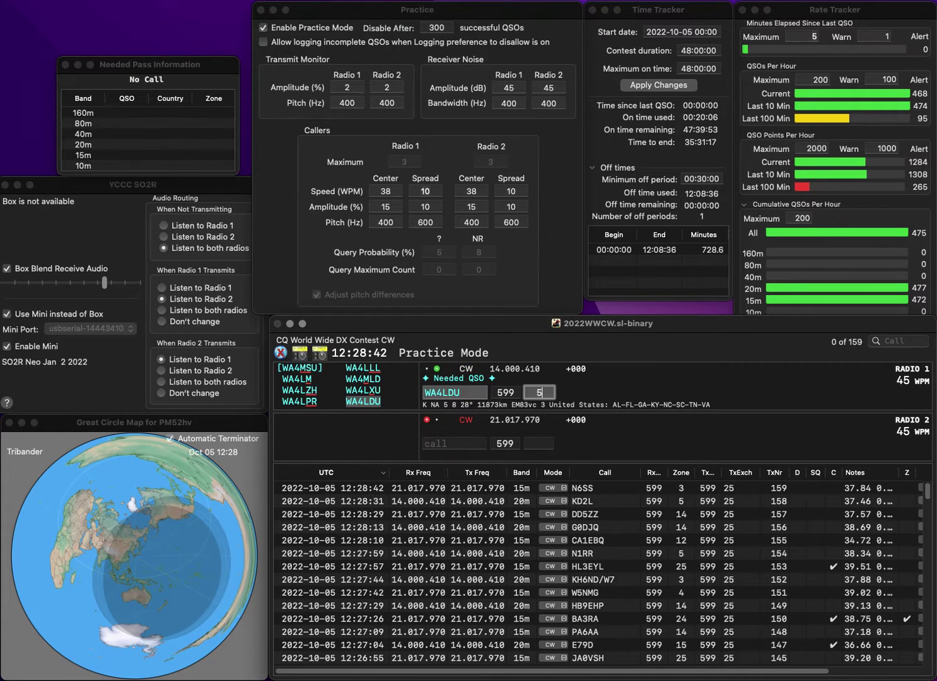
pyautogui.press('Return')
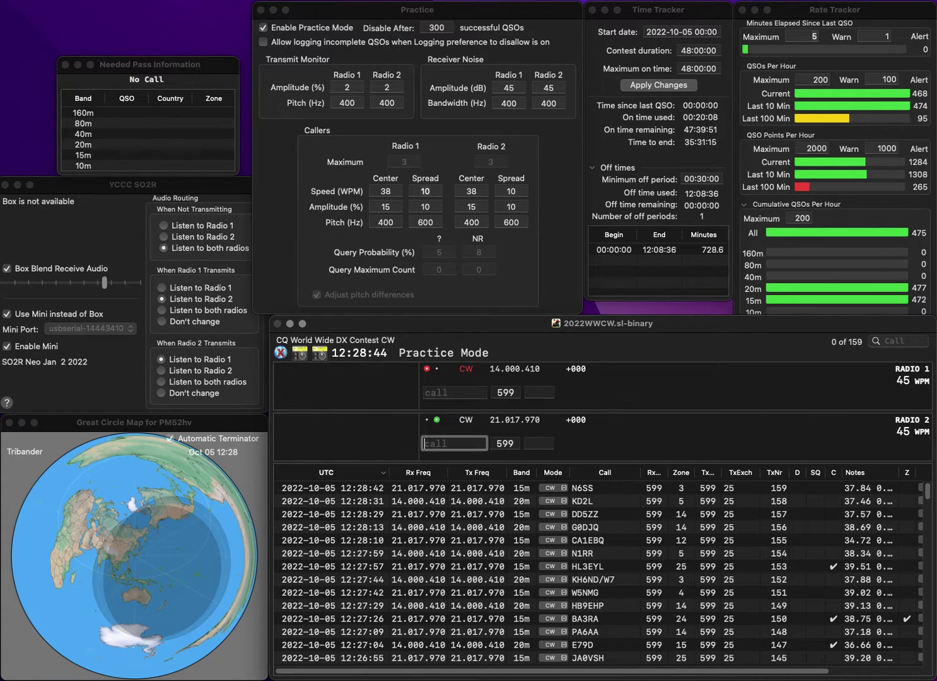
# Work K7EAU on Radio 2 and PE0CDN on Radio 1, and log them with zones 3 and 14.
pyautogui.write('K7EAU')
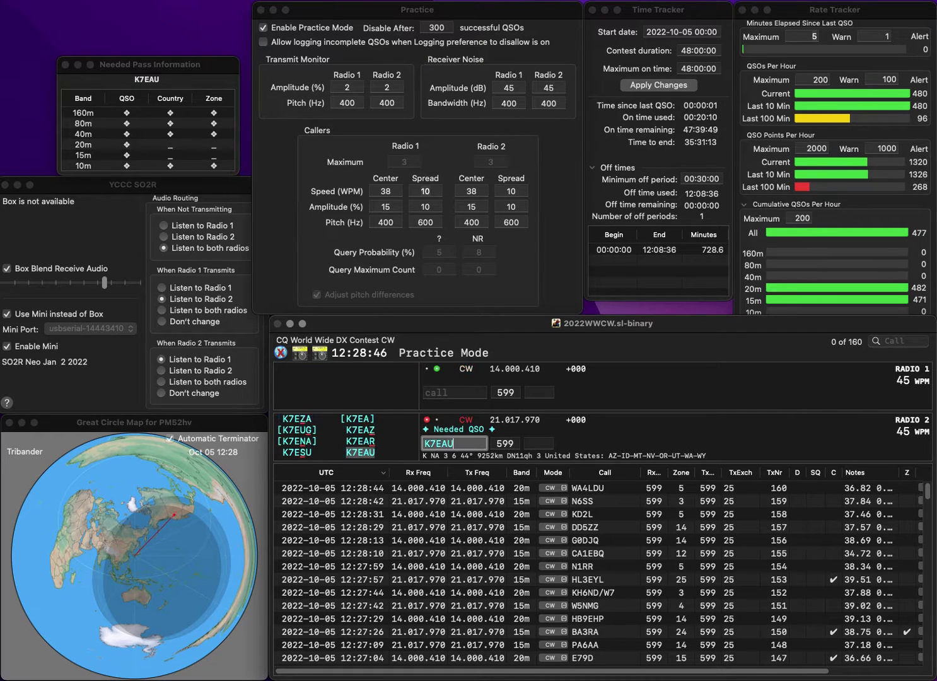
pyautogui.press('Return')
pyautogui.write('PE0CDD')
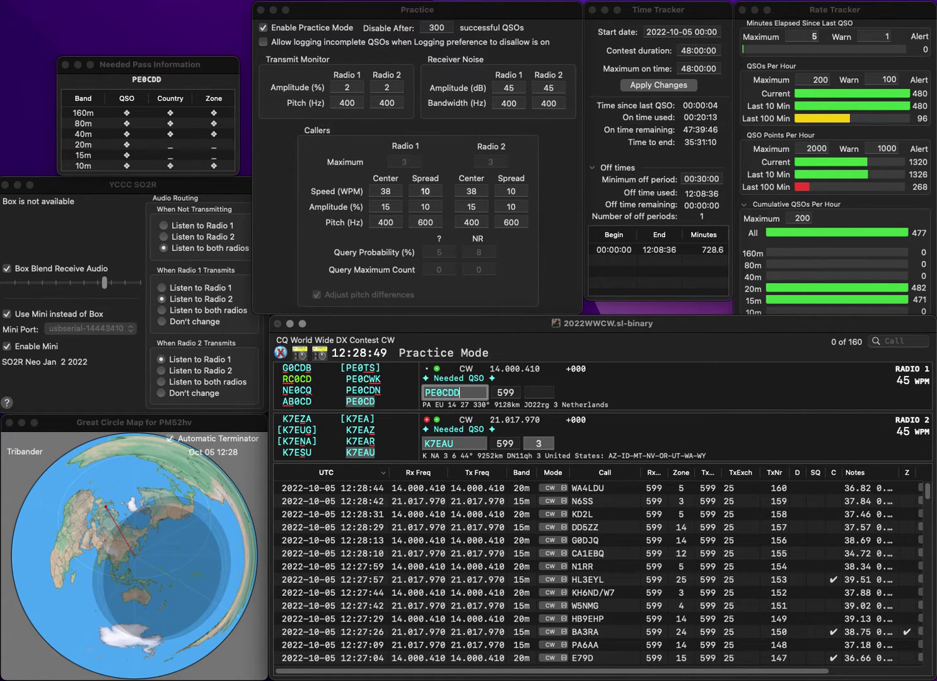
pyautogui.press('BackSpace')
pyautogui.write('N')
pyautogui.press('Return')
pyautogui.press('Return')
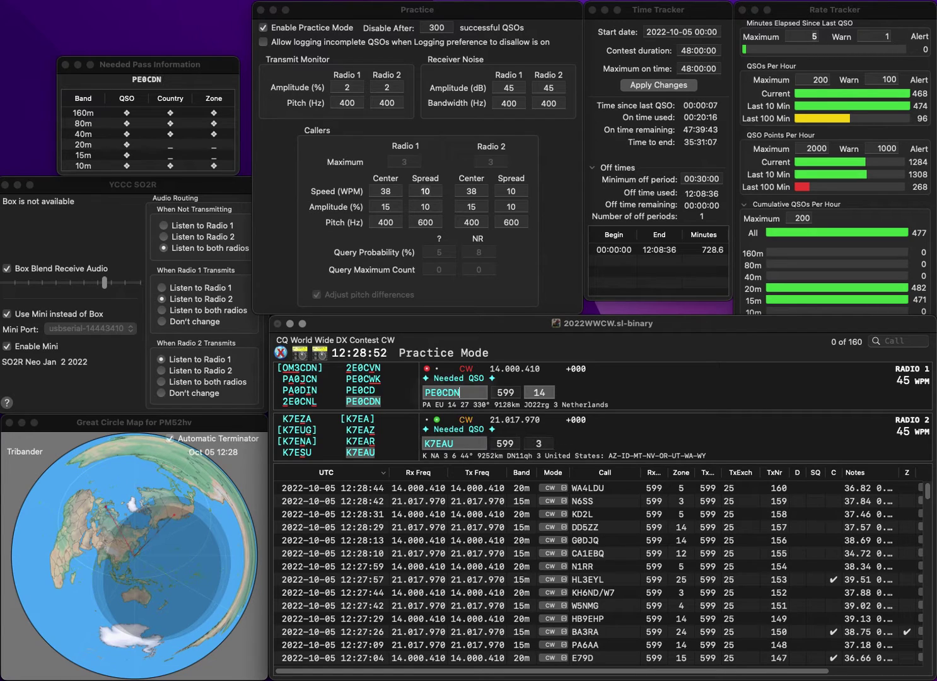
pyautogui.press('space')
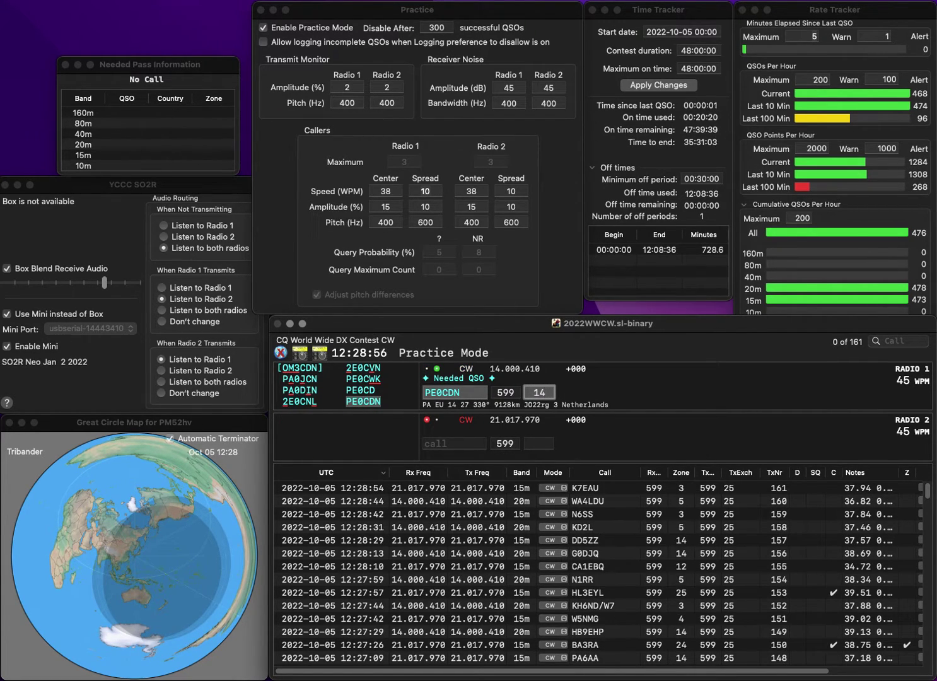
pyautogui.press('Return')
pyautogui.write('K7MFR')
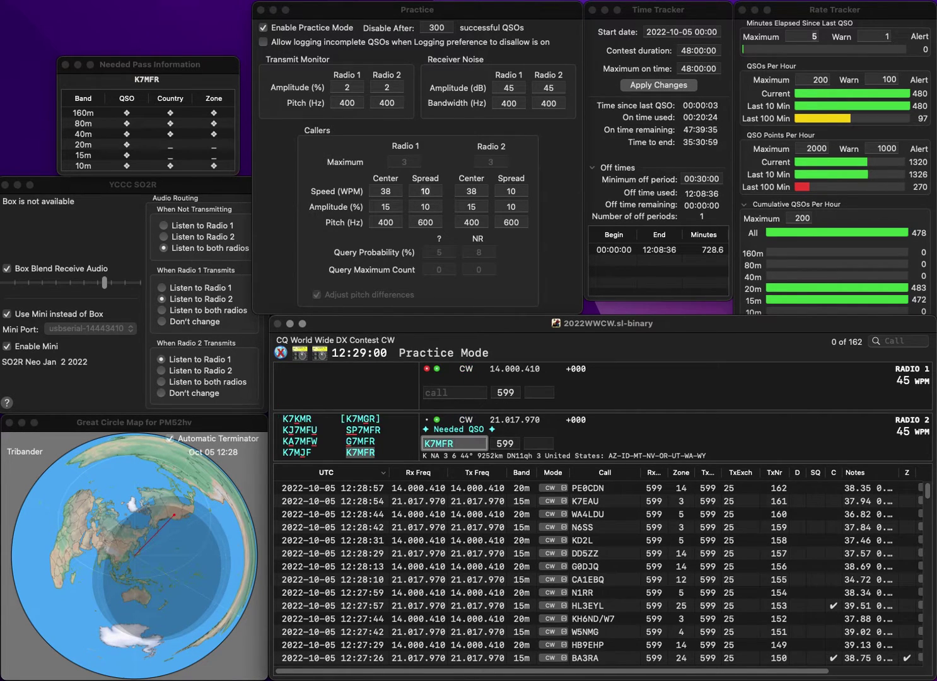
pyautogui.press('Return')
pyautogui.write('UP7ZPOB')
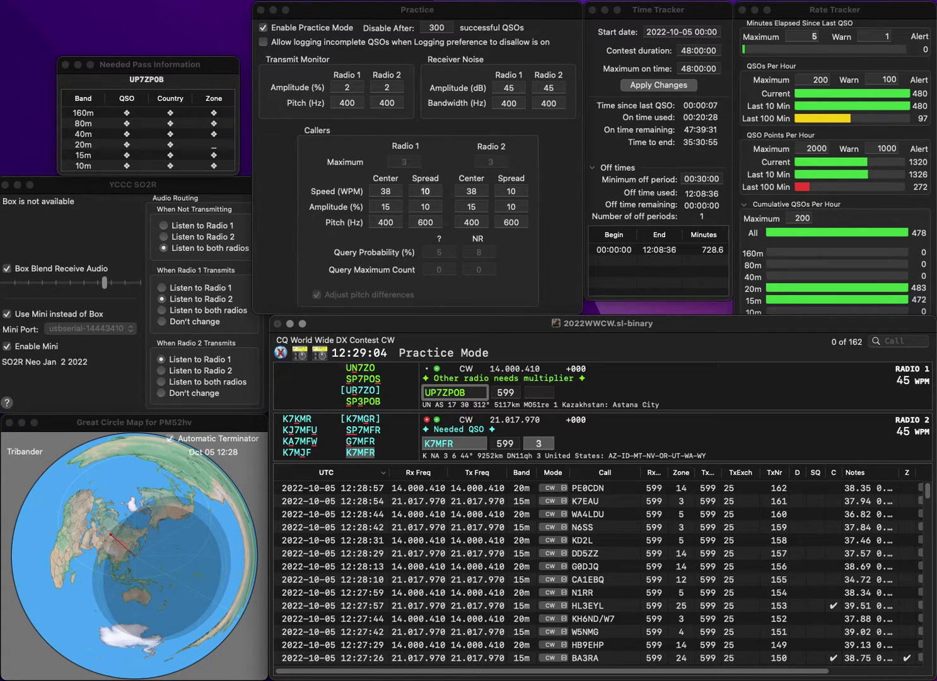
pyautogui.press('Right')
pyautogui.press('Right')
pyautogui.press('Right')
pyautogui.press('Delete')
pyautogui.write('7POB')
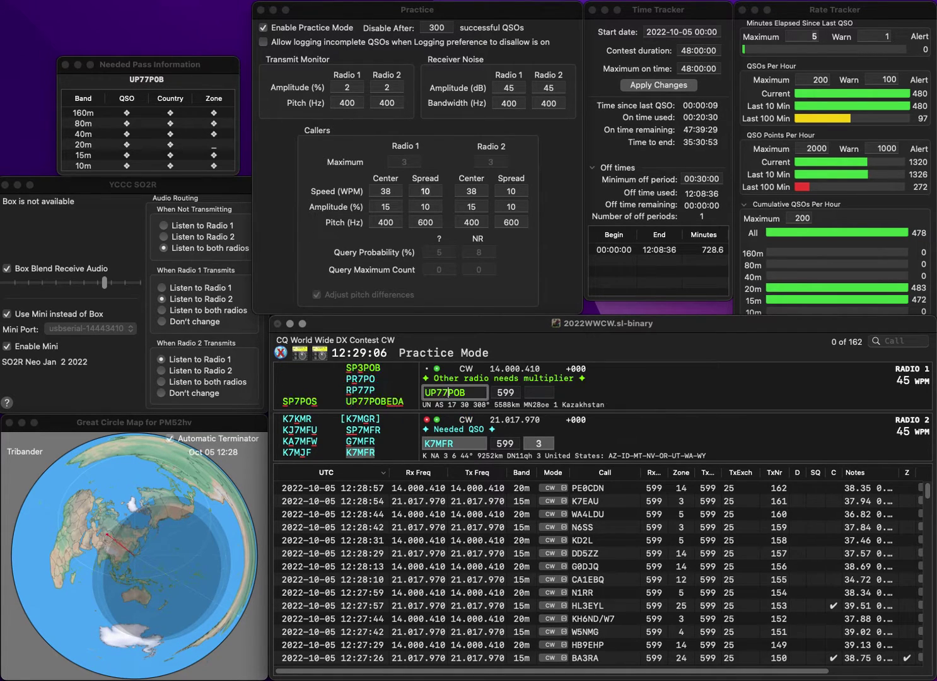
pyautogui.write('EDA')
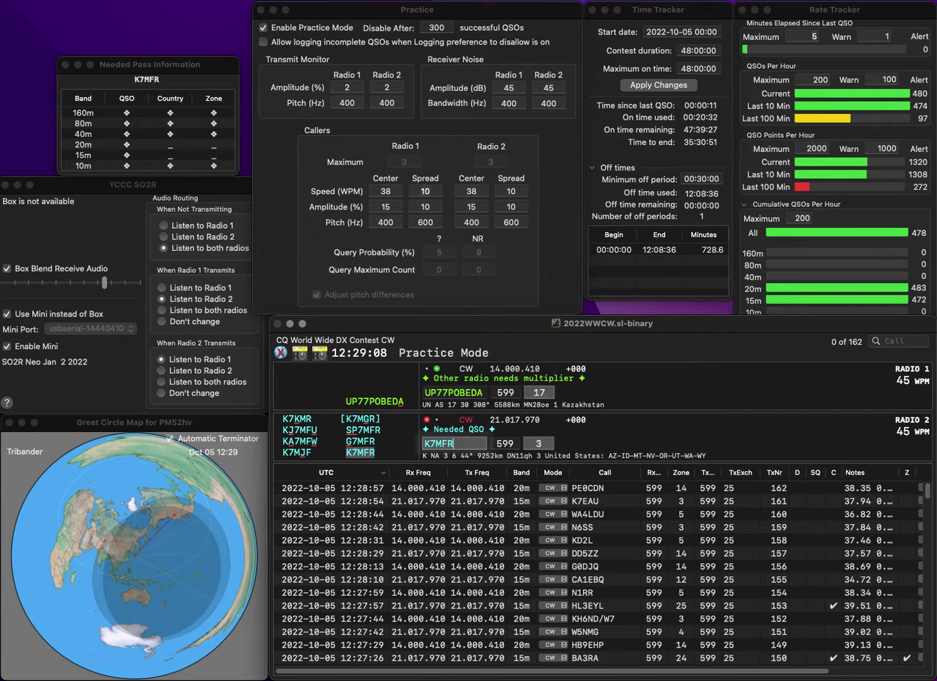
pyautogui.click(454, 443)
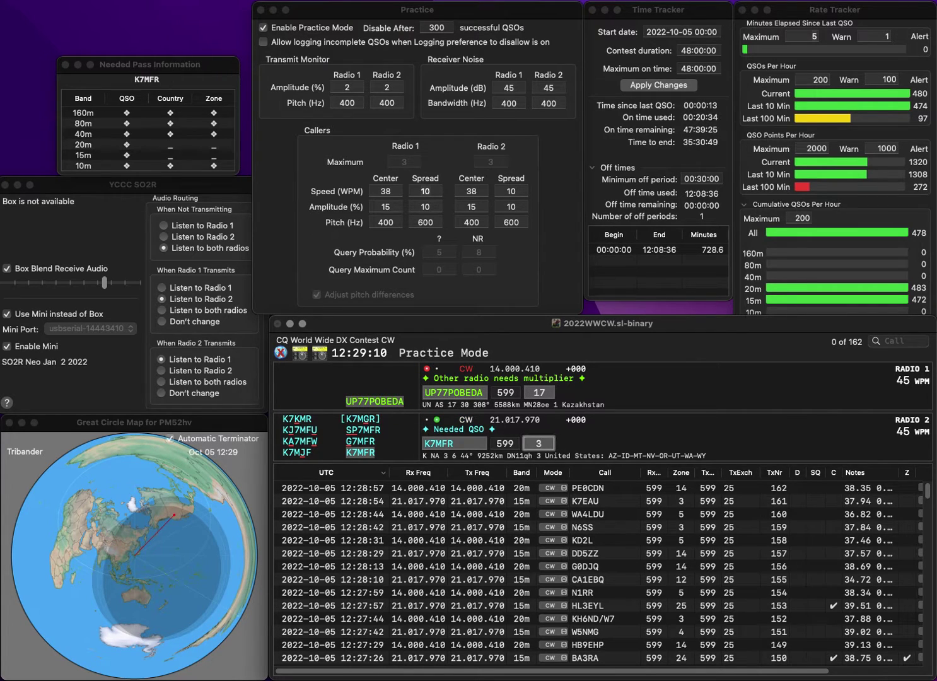
pyautogui.press('Return')
pyautogui.click(539, 393)
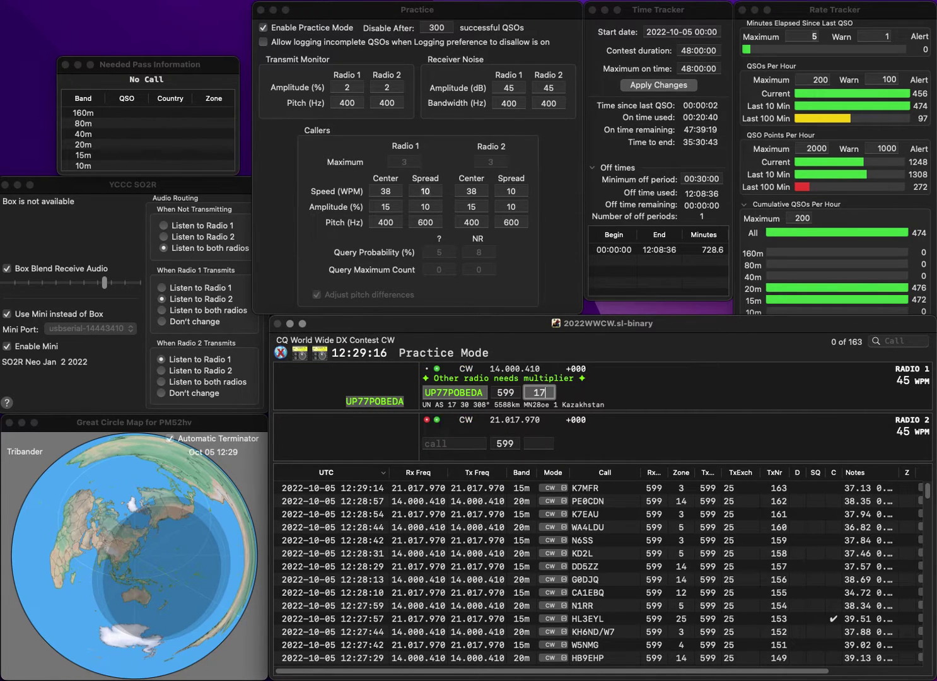
pyautogui.press('Return')
pyautogui.write('LL1N')
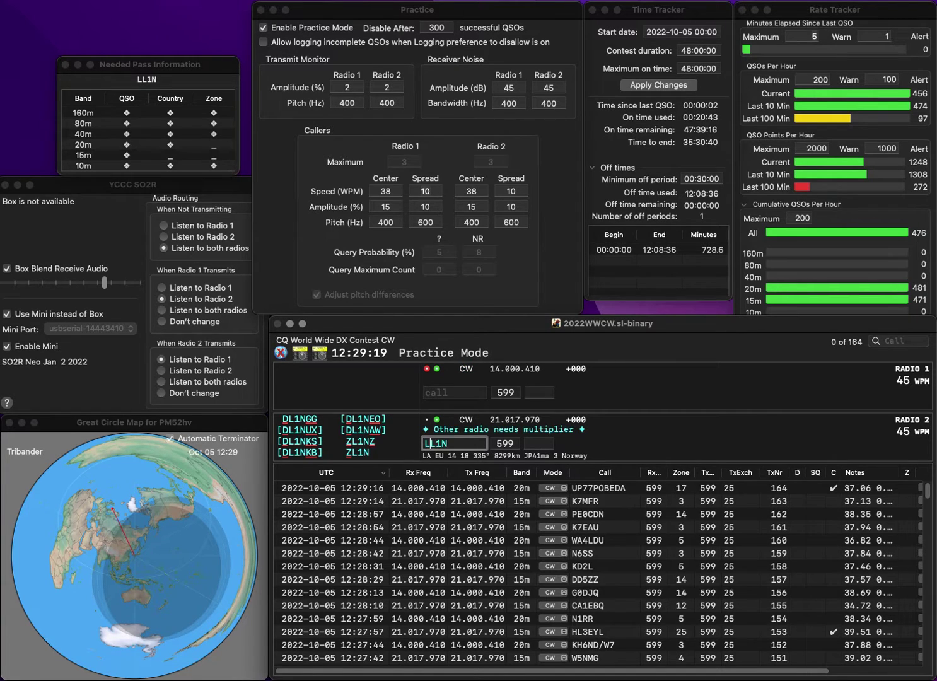
pyautogui.press('Return')
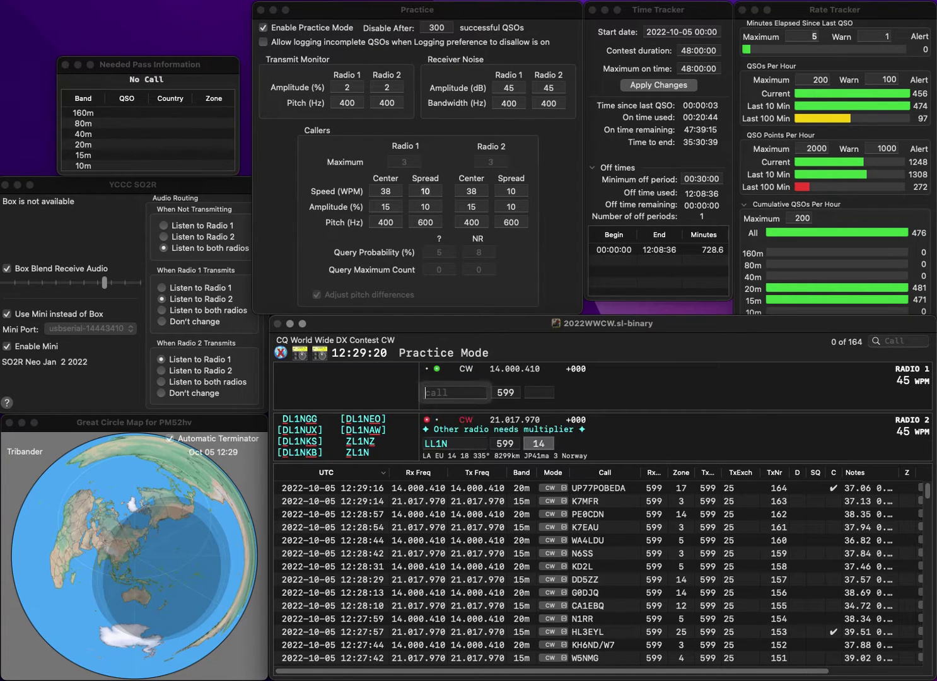
pyautogui.write('G')
pyautogui.press('BackSpace')
pyautogui.write('K1GQ')
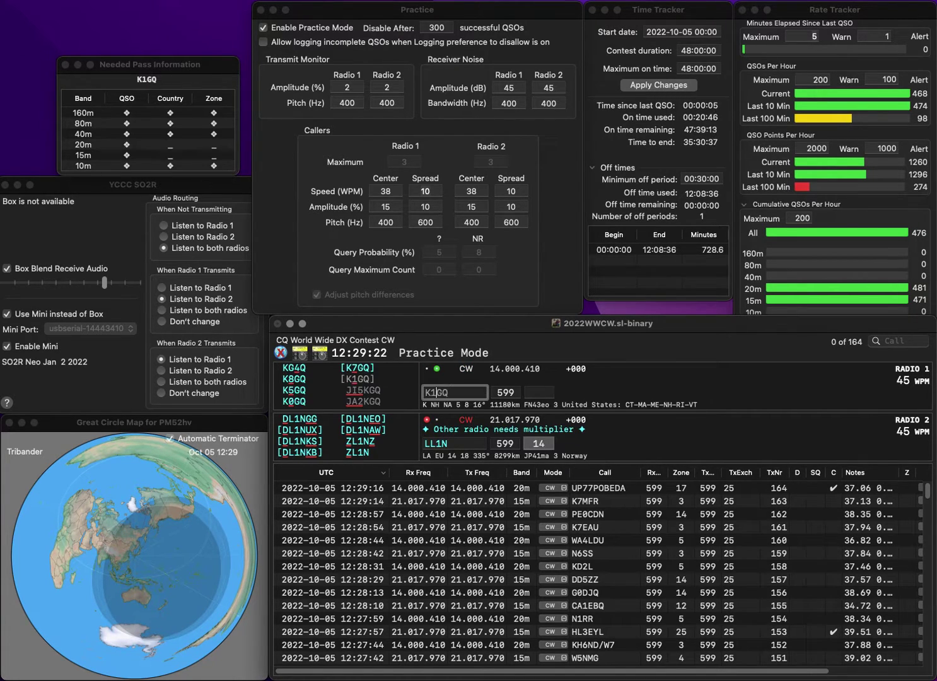
pyautogui.press('Return')
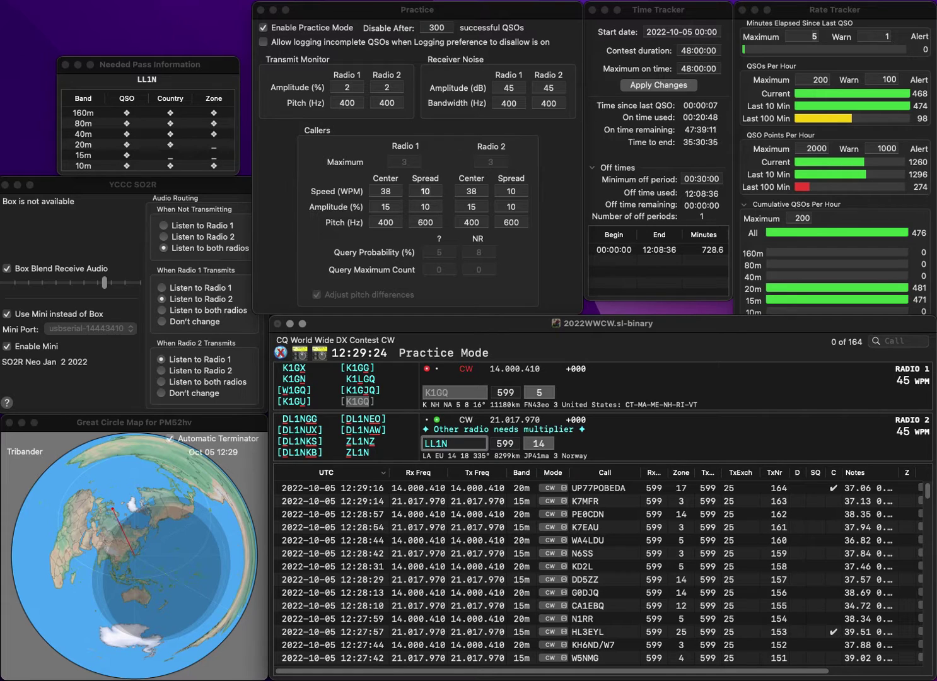
# Correct the Radio 2 call to LY1N, and log LY1N with zone 15 and K1GQ with zone 5.
pyautogui.press('BackSpace')
pyautogui.write('Y')
pyautogui.press('Return')
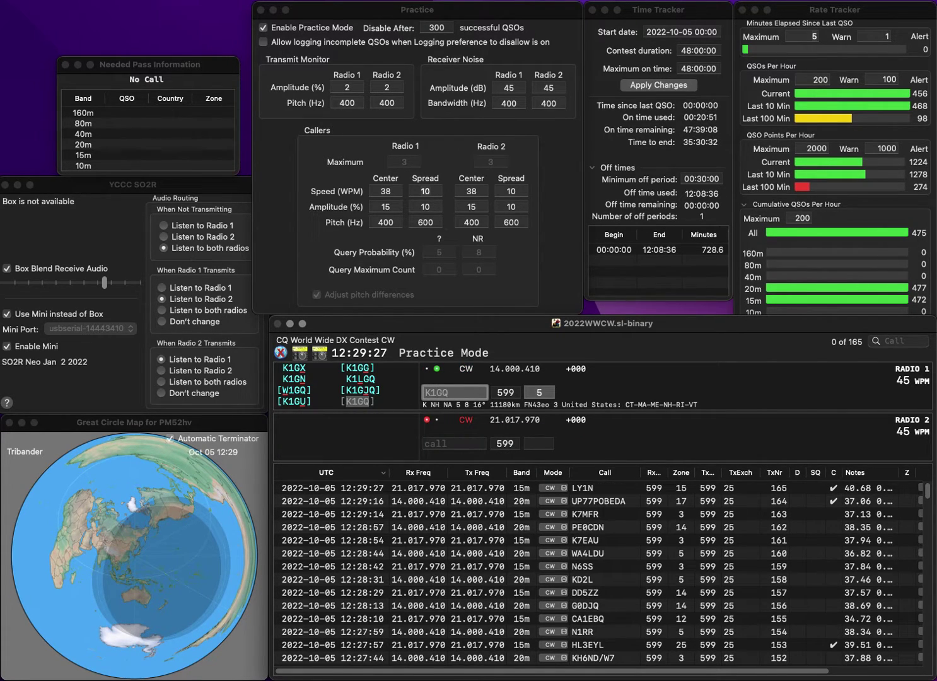
pyautogui.press('Tab')
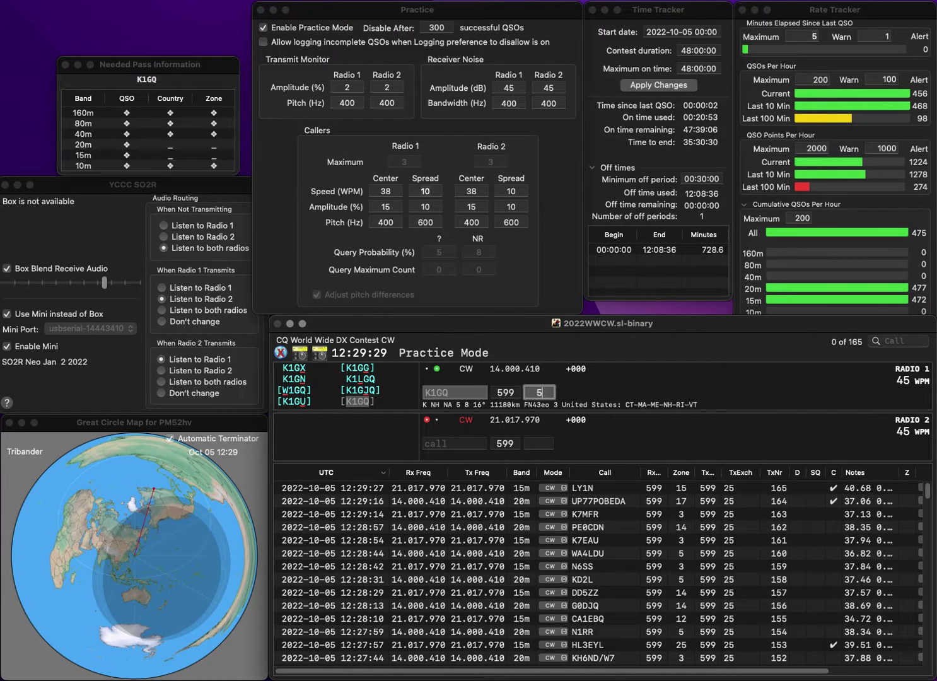
pyautogui.press('Return')
pyautogui.write('UA10')
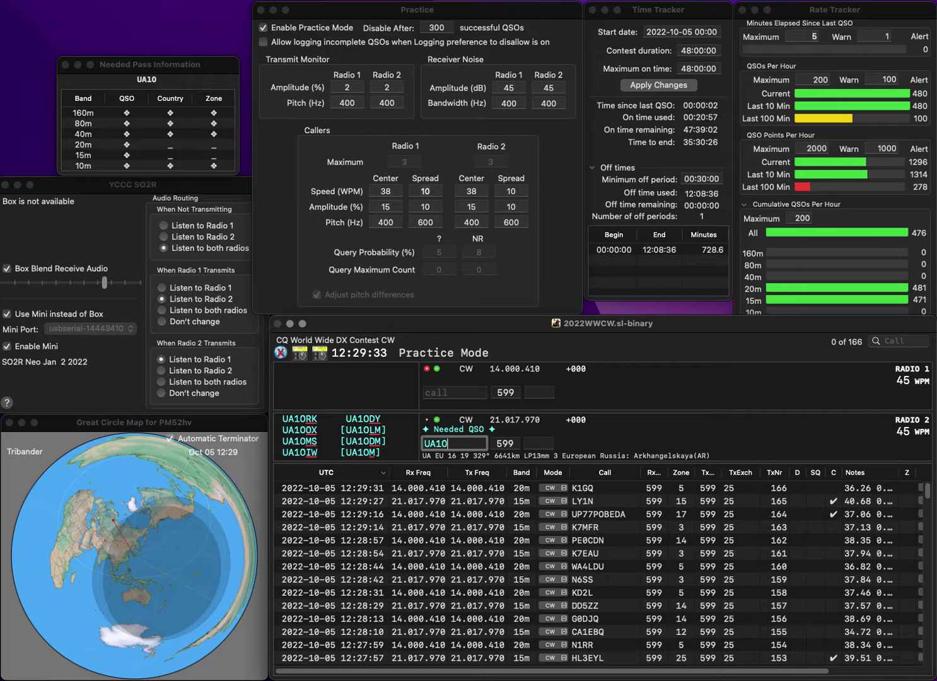
pyautogui.write('CY')
pyautogui.press('BackSpace')
pyautogui.write('D')
pyautogui.press('Return')
pyautogui.write('KG6')
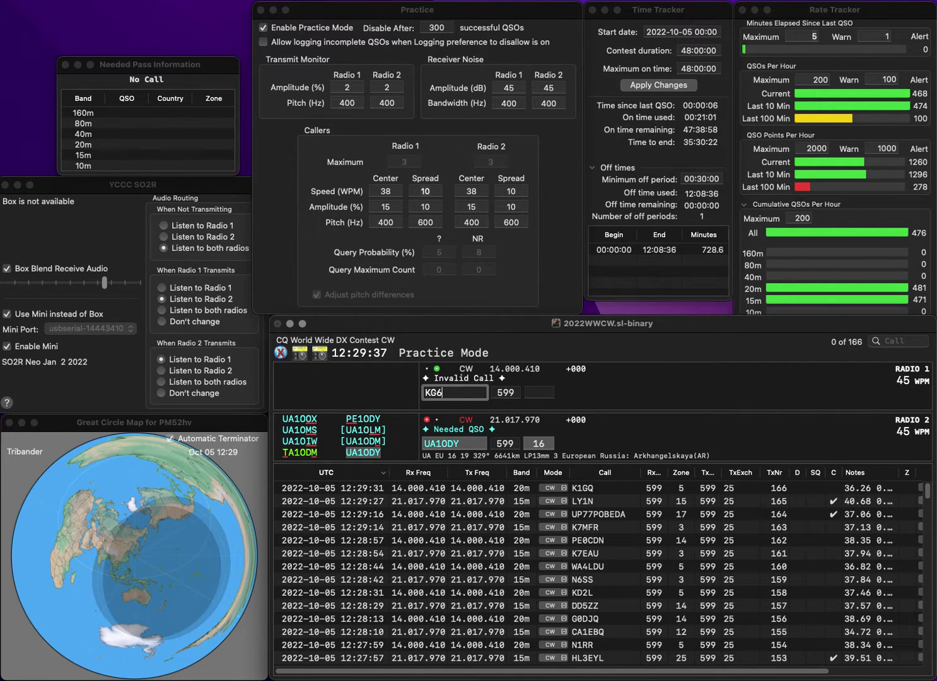
pyautogui.write('T')
pyautogui.press('Tab')
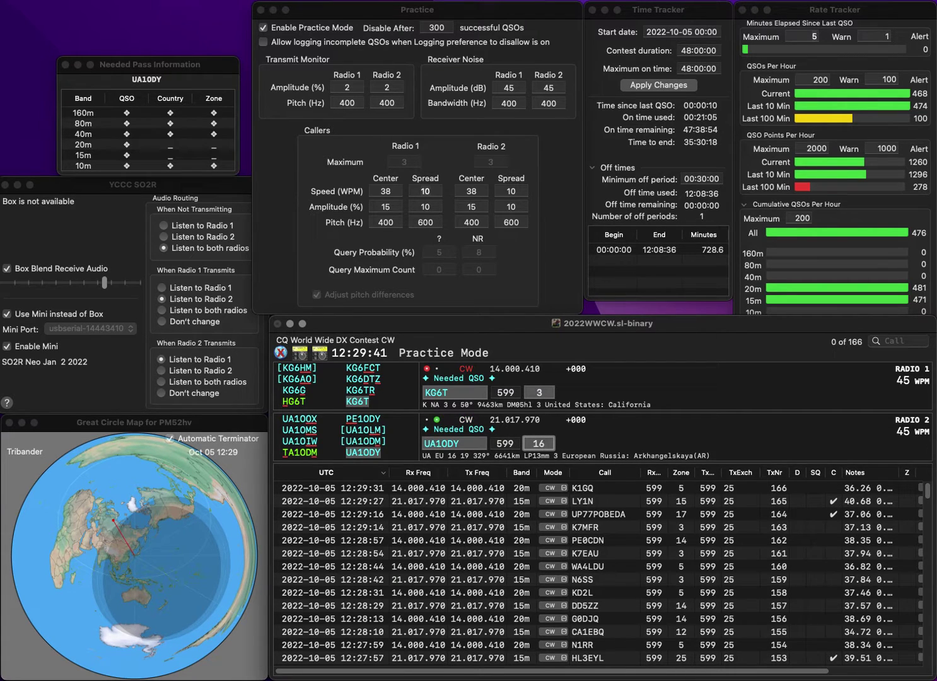
pyautogui.press('Return')
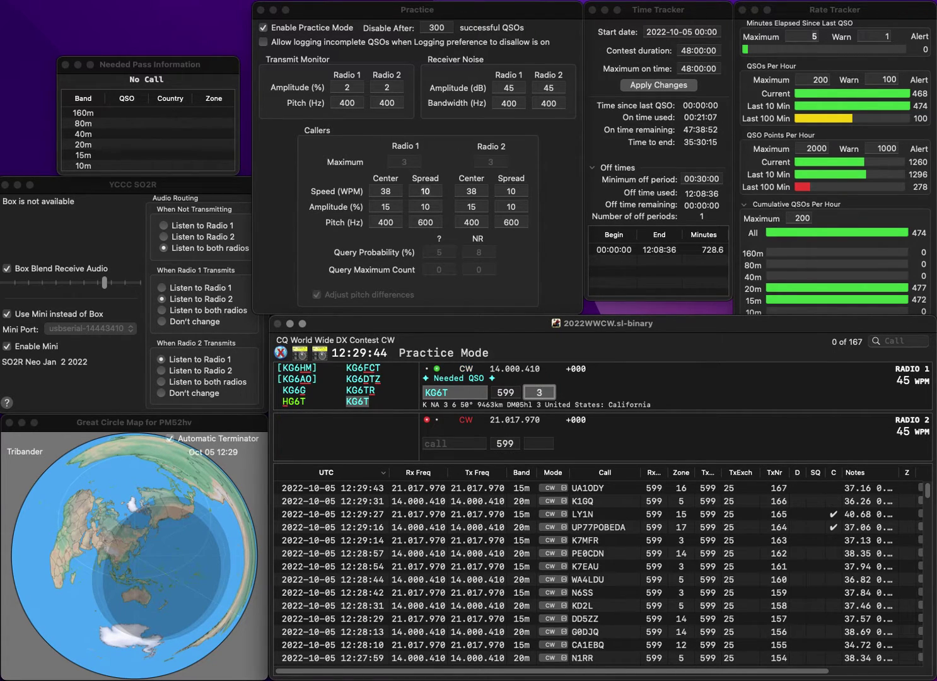
pyautogui.press('Return')
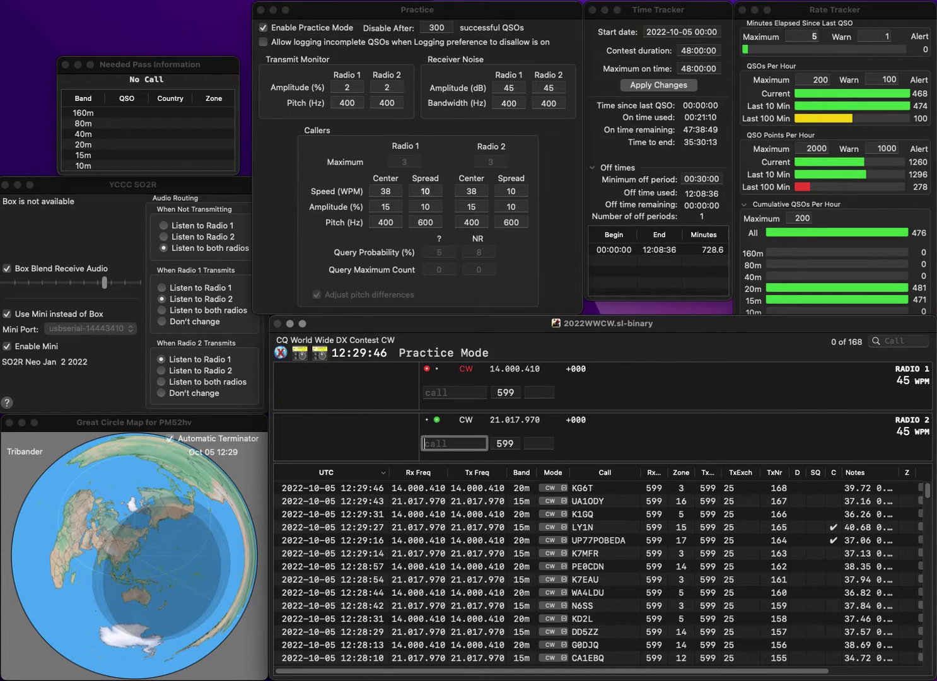
pyautogui.write('N6KSF')
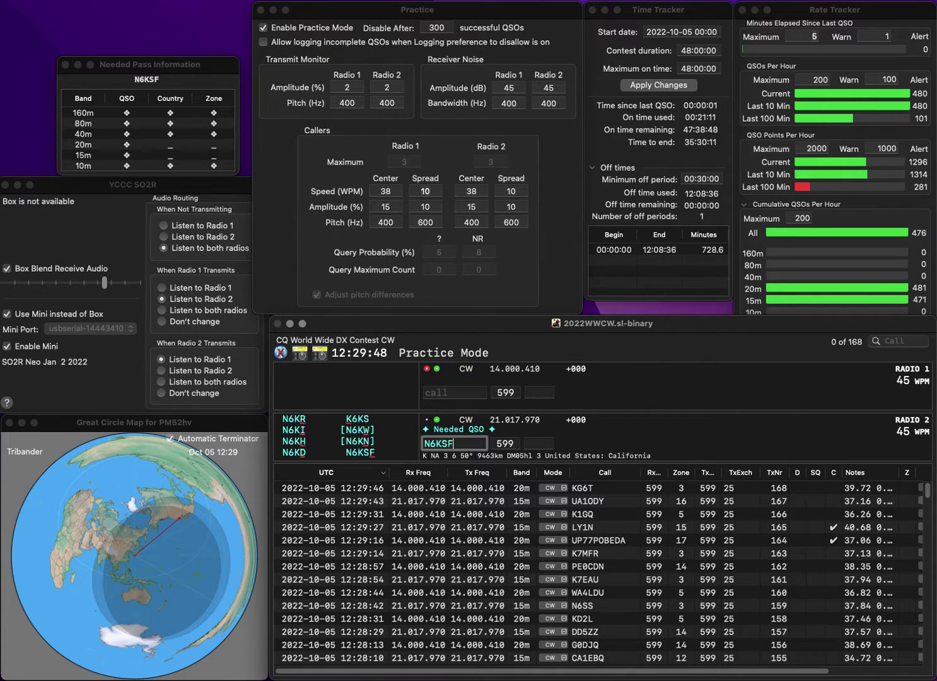
pyautogui.press('Return')
pyautogui.write('JM8')
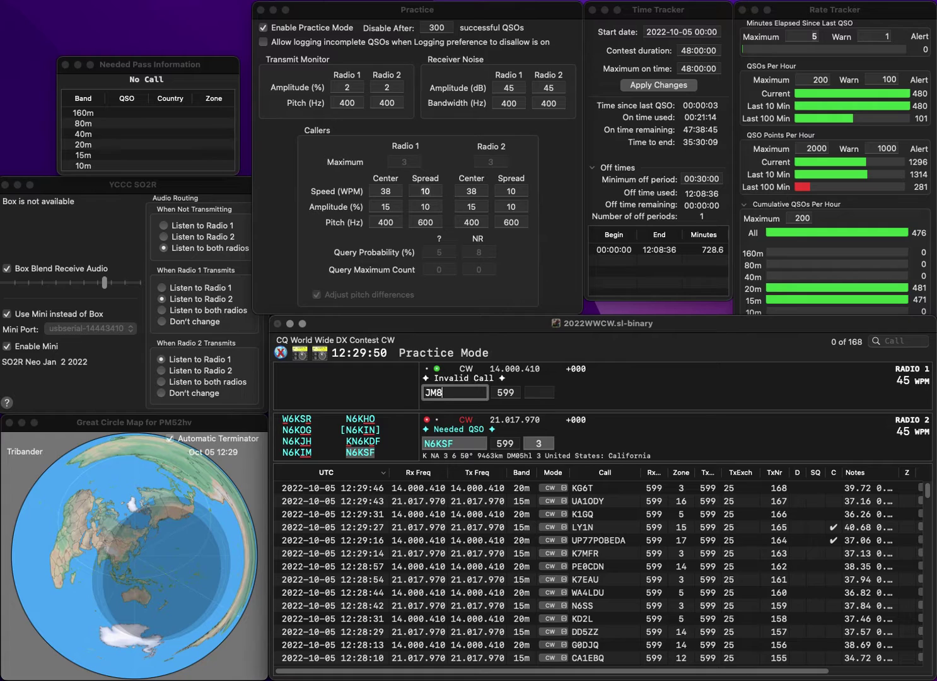
pyautogui.write('MWS')
pyautogui.press('Return')
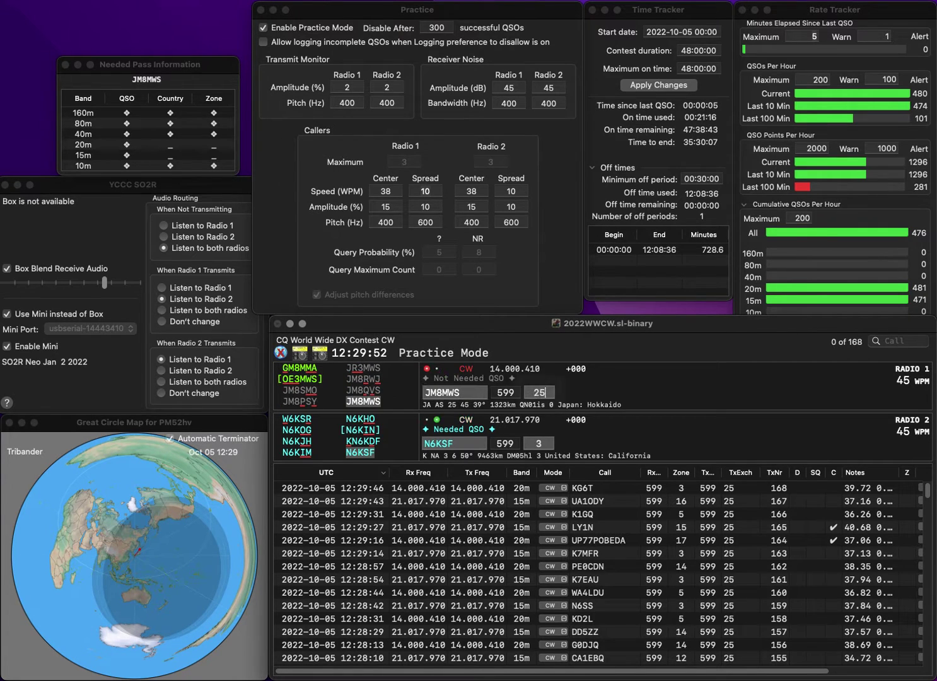
pyautogui.press('Return')
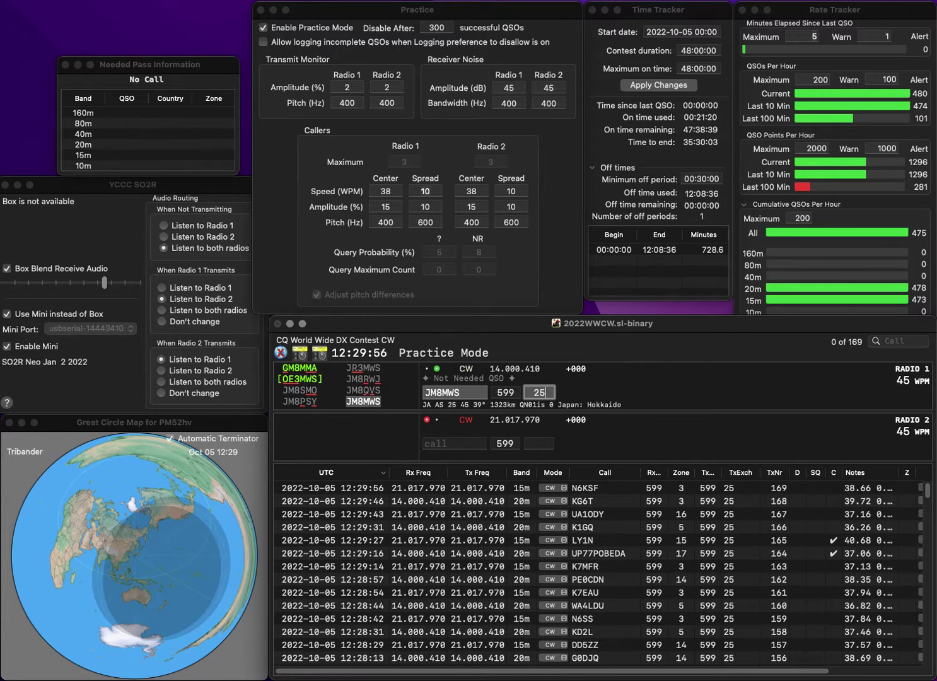
pyautogui.press('Return')
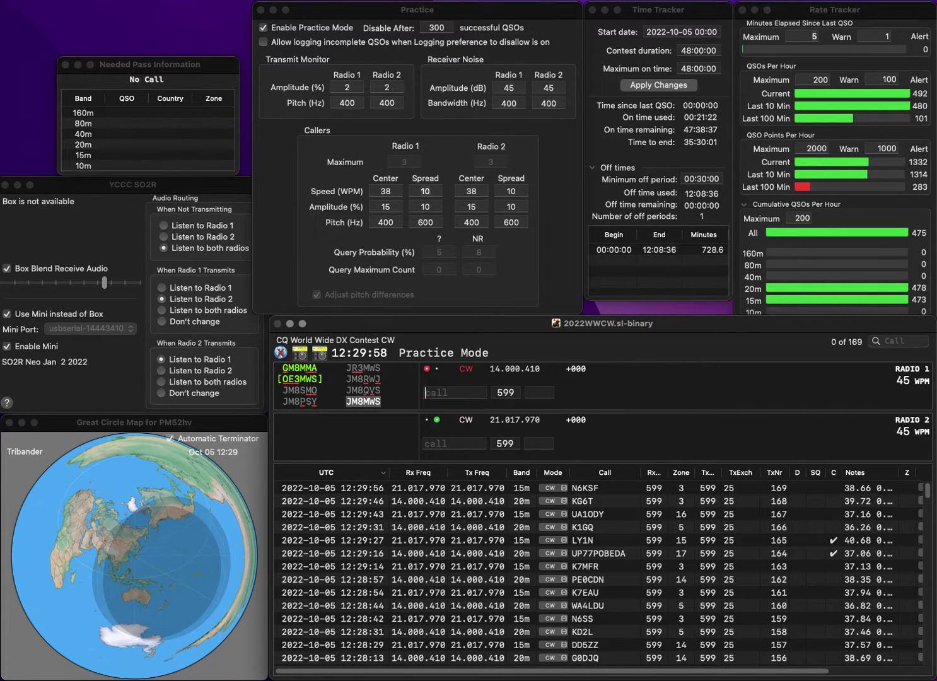
pyautogui.write('VA7PG')
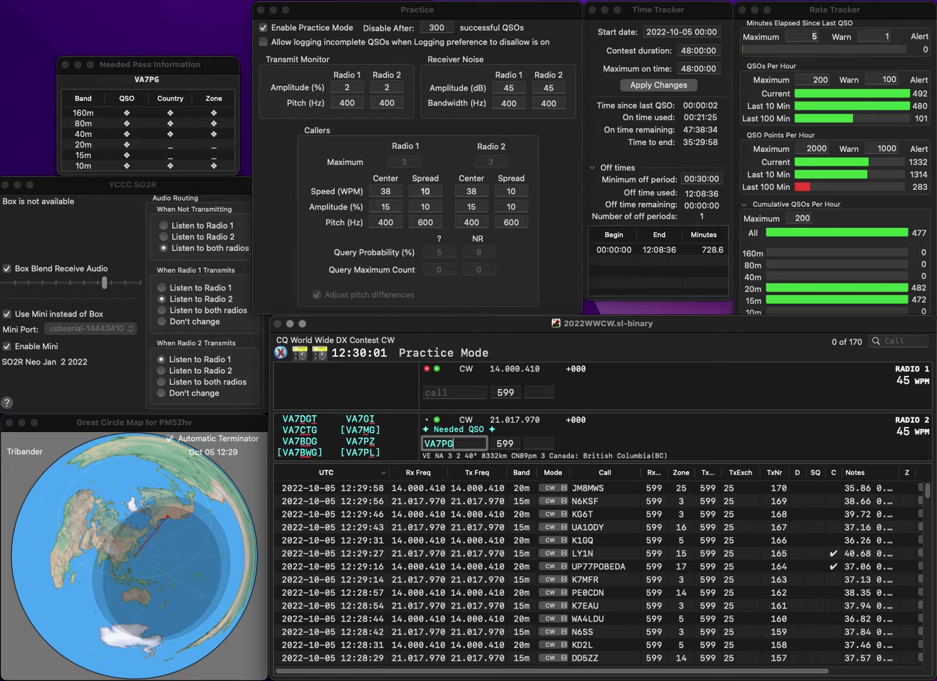
pyautogui.press('BackSpace')
pyautogui.write('Z')
pyautogui.press('Return')
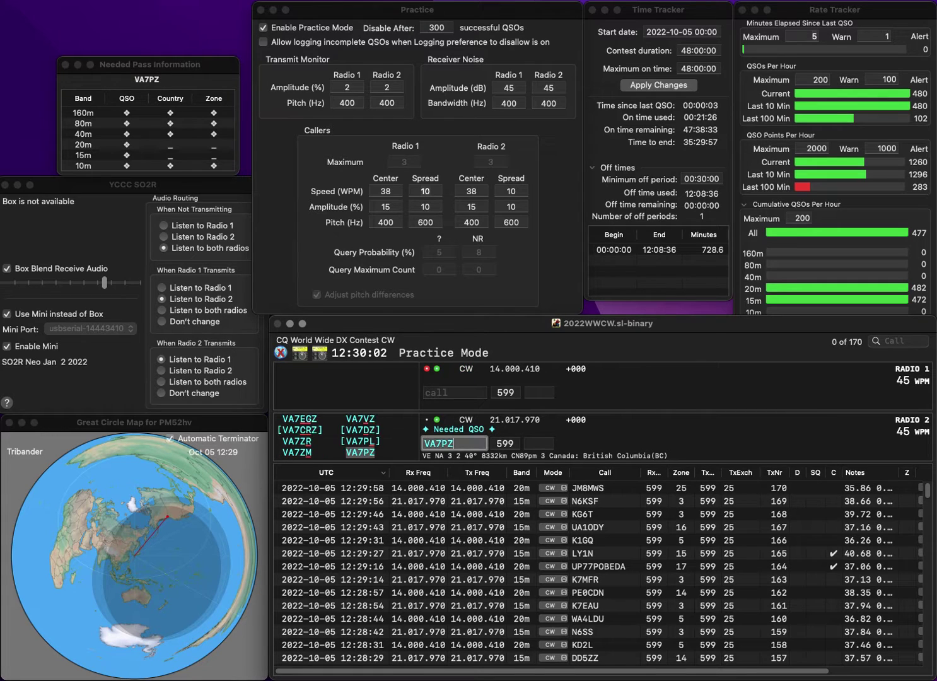
pyautogui.write('KH6')
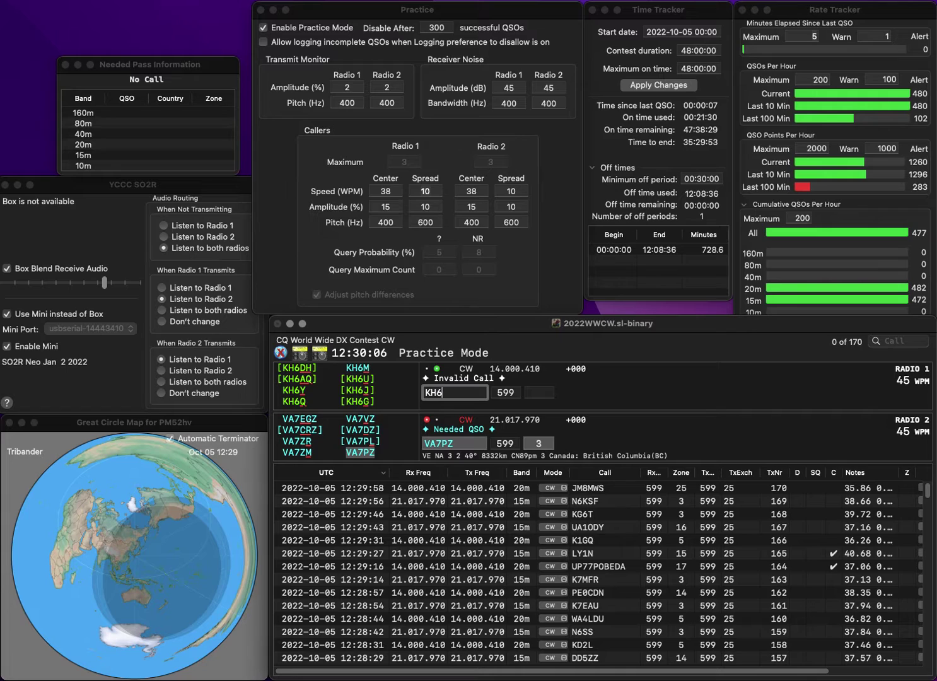
pyautogui.press('Return')
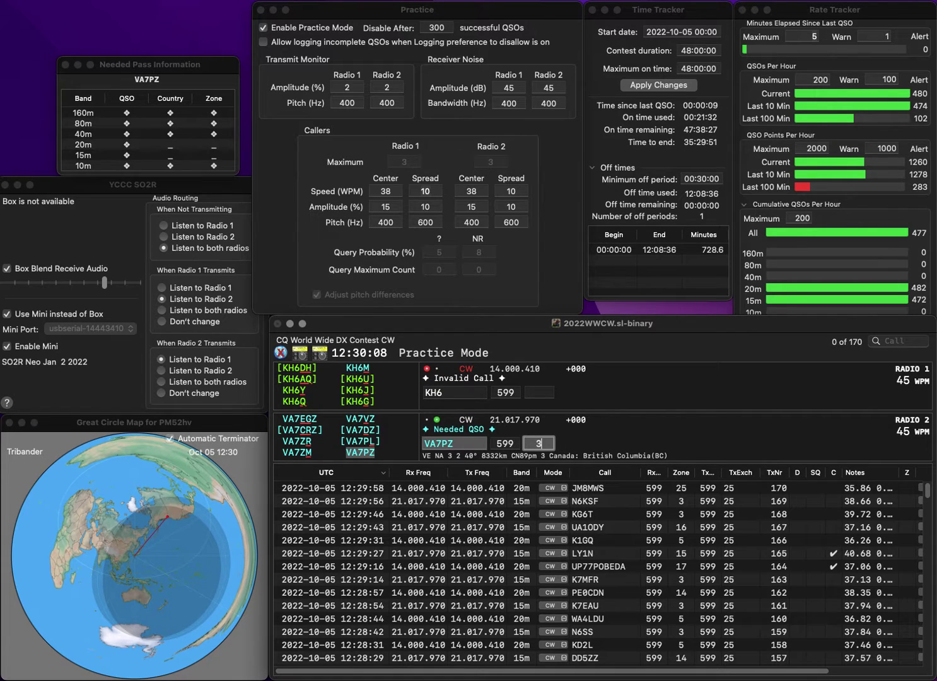
pyautogui.press('Return')
pyautogui.press('BackSpace')
pyautogui.press('BackSpace')
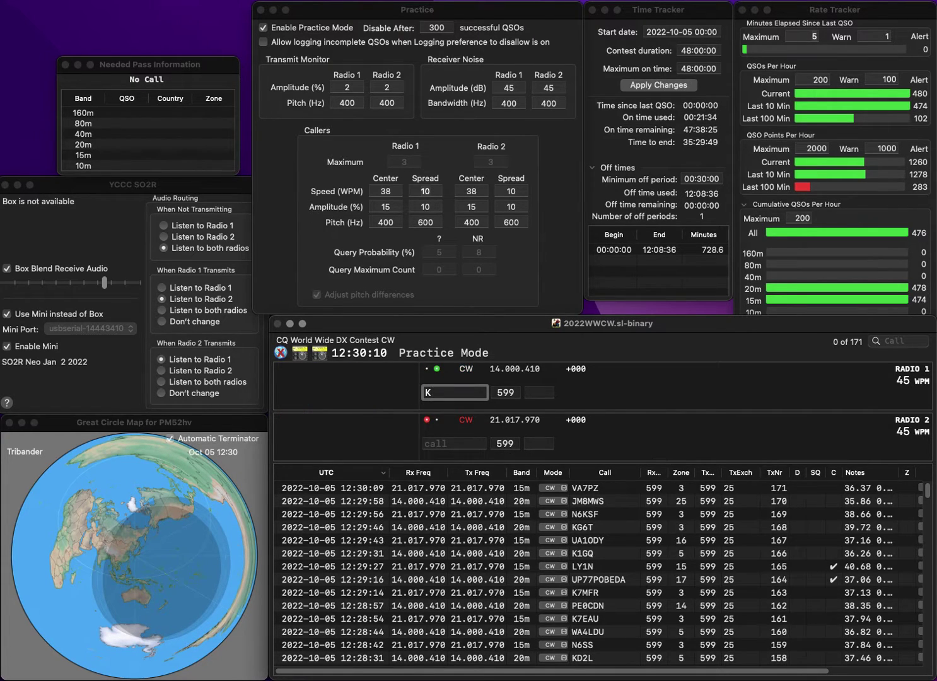
pyautogui.write('5WSC')
pyautogui.press('Return')
pyautogui.write('0UA')
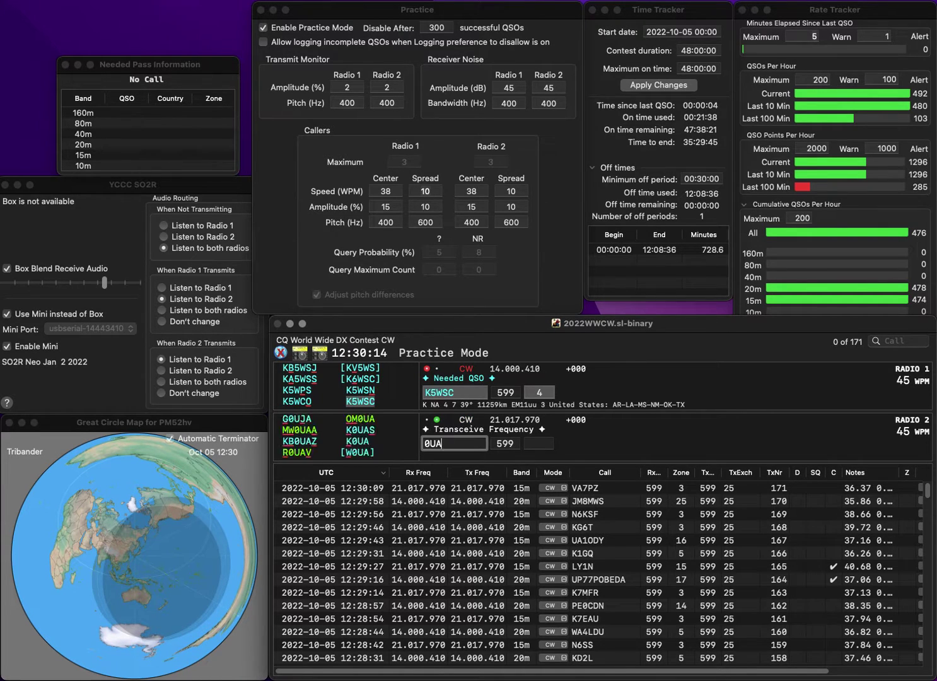
pyautogui.write('L')
pyautogui.press('super+Left')
pyautogui.write('M')
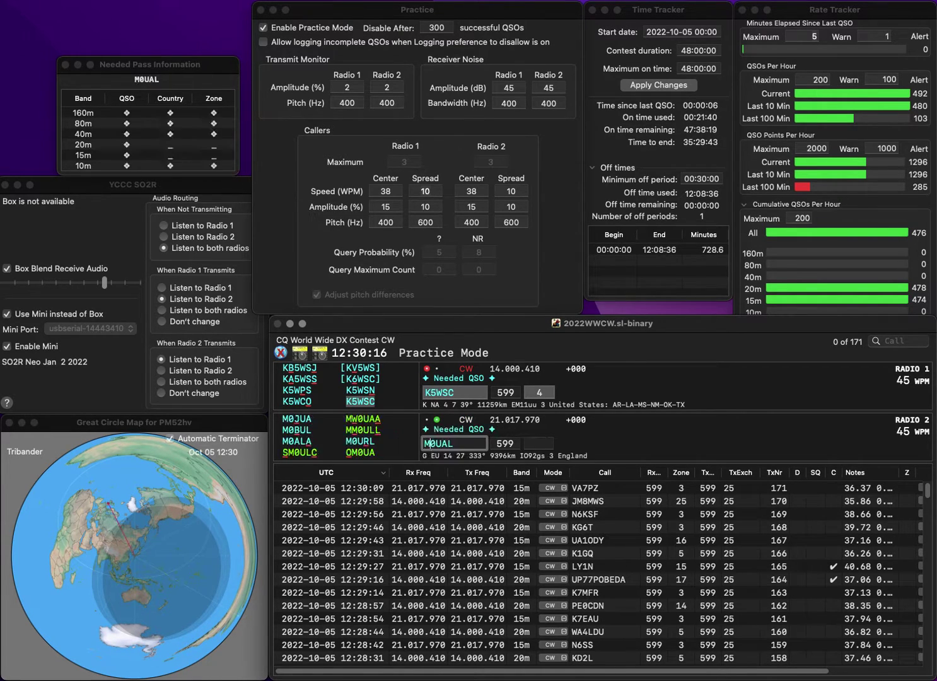
pyautogui.press('Right')
pyautogui.press('Right')
pyautogui.press('Right')
pyautogui.press('BackSpace')
pyautogui.write('R')
pyautogui.press('Return')
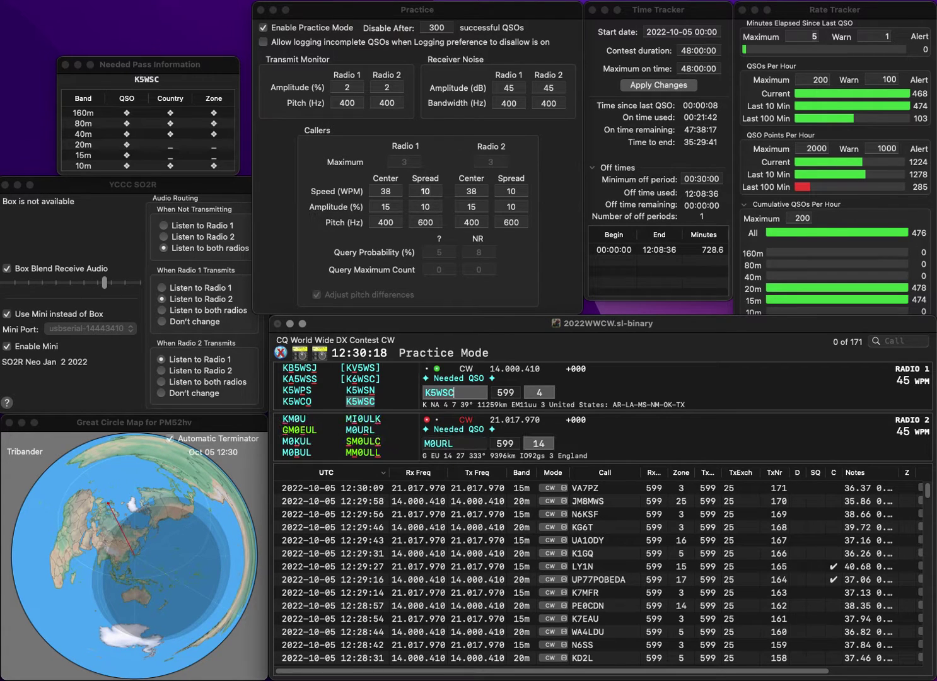
# Log K5WSC on Radio 1 with zone 4 and M0URL on Radio 2 with zone 14.
pyautogui.press('Return')
pyautogui.press('space')
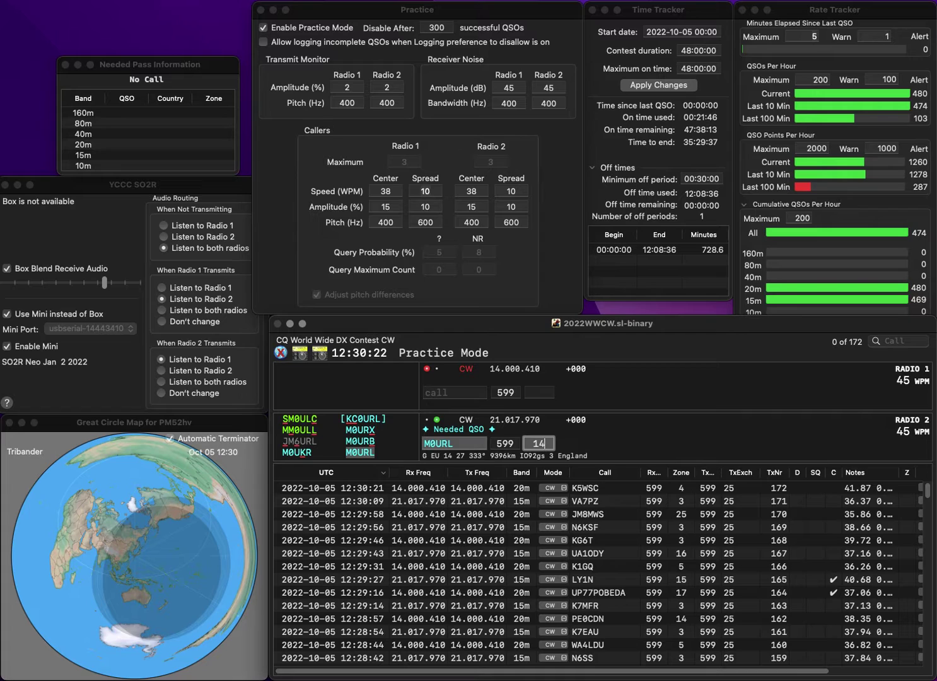
pyautogui.press('Return')
pyautogui.write('SP9TS')
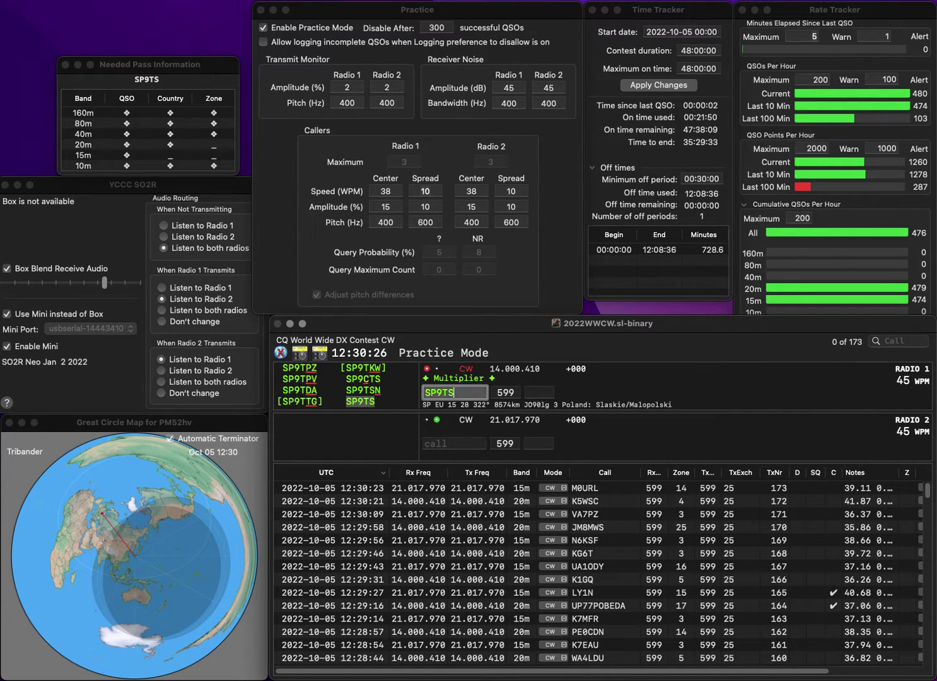
pyautogui.press('Return')
pyautogui.write('J2')
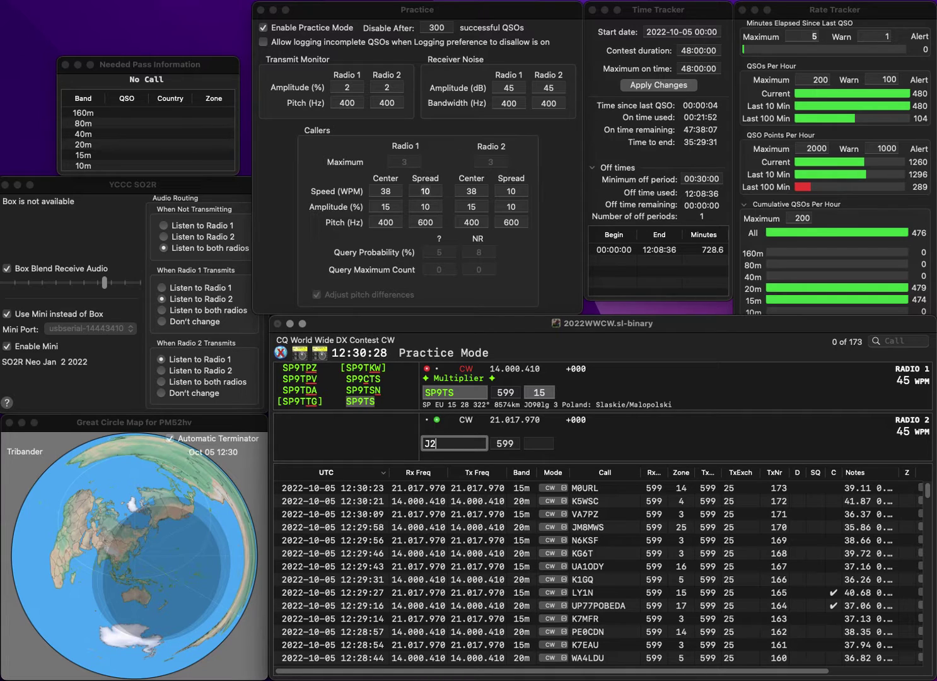
pyautogui.write('DEW')
pyautogui.press('Home')
pyautogui.press('Delete')
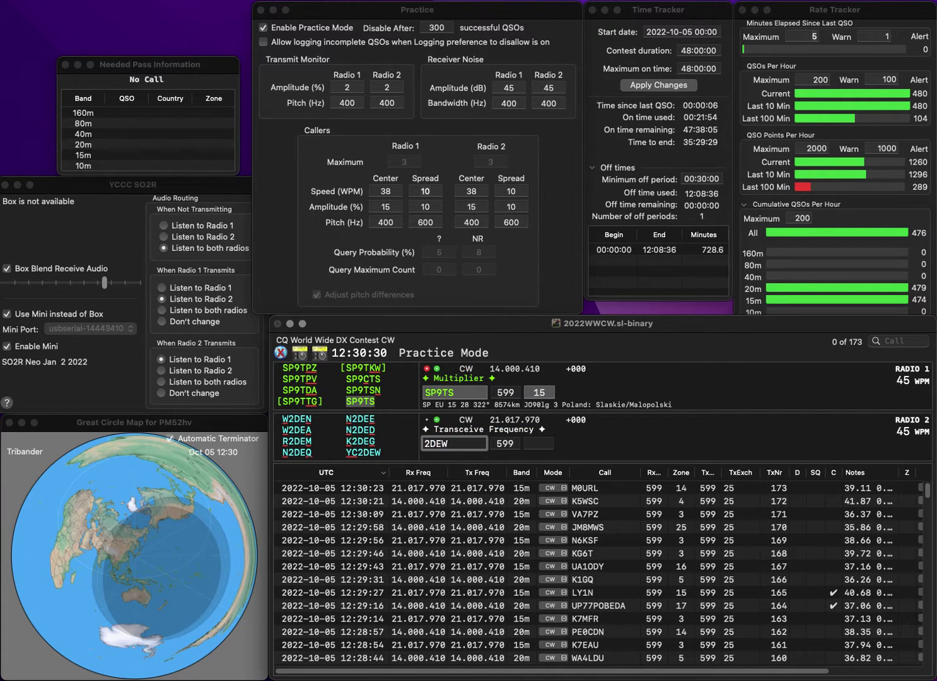
pyautogui.write('YC')
pyautogui.press('Return')
pyautogui.click(436, 443)
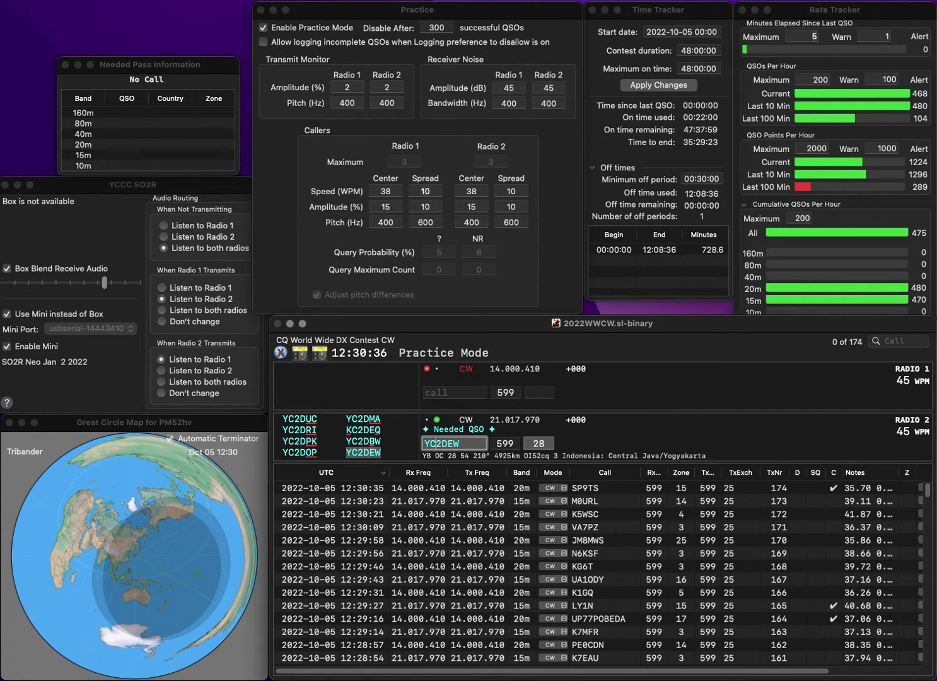
pyautogui.press('BackSpace')
pyautogui.press('BackSpace')
pyautogui.write('J')
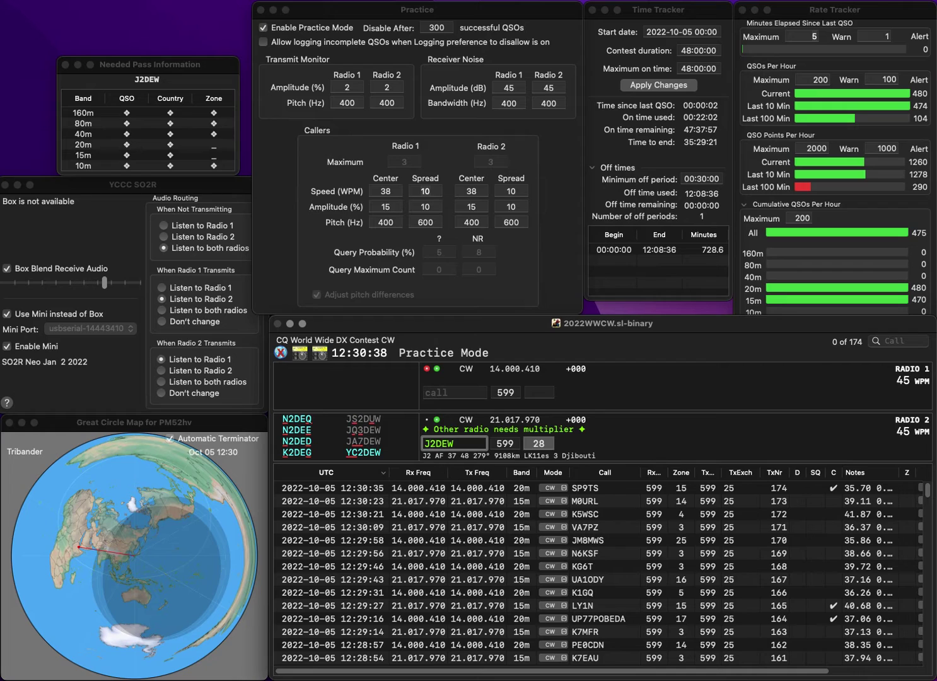
pyautogui.write('Q')
pyautogui.press('Delete')
pyautogui.write('3')
pyautogui.press('Return')
pyautogui.press('Return')
pyautogui.press('Return')
pyautogui.write('DM5LS')
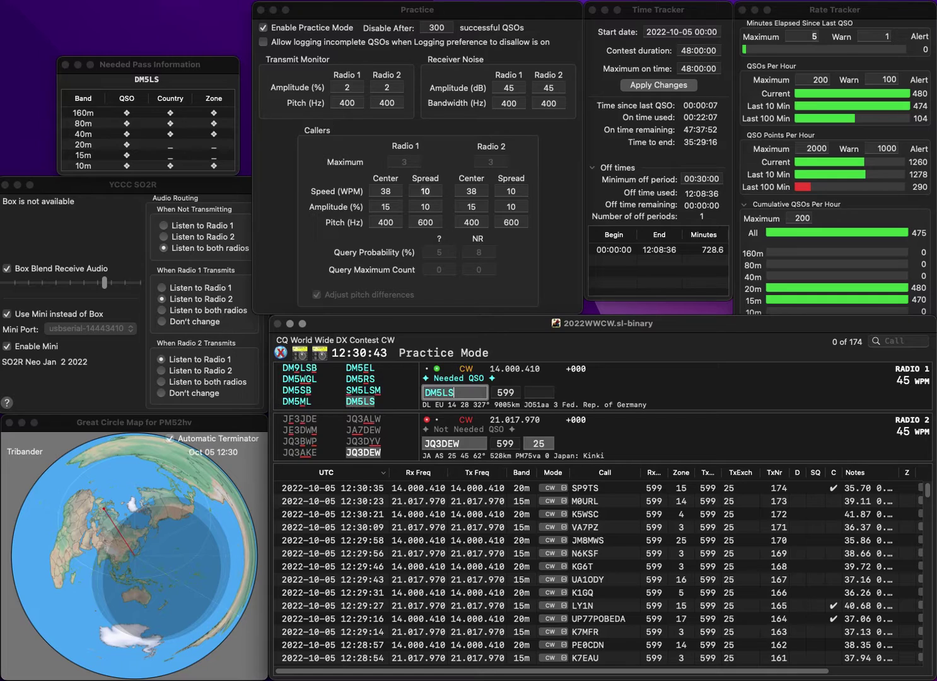
pyautogui.press('Return')
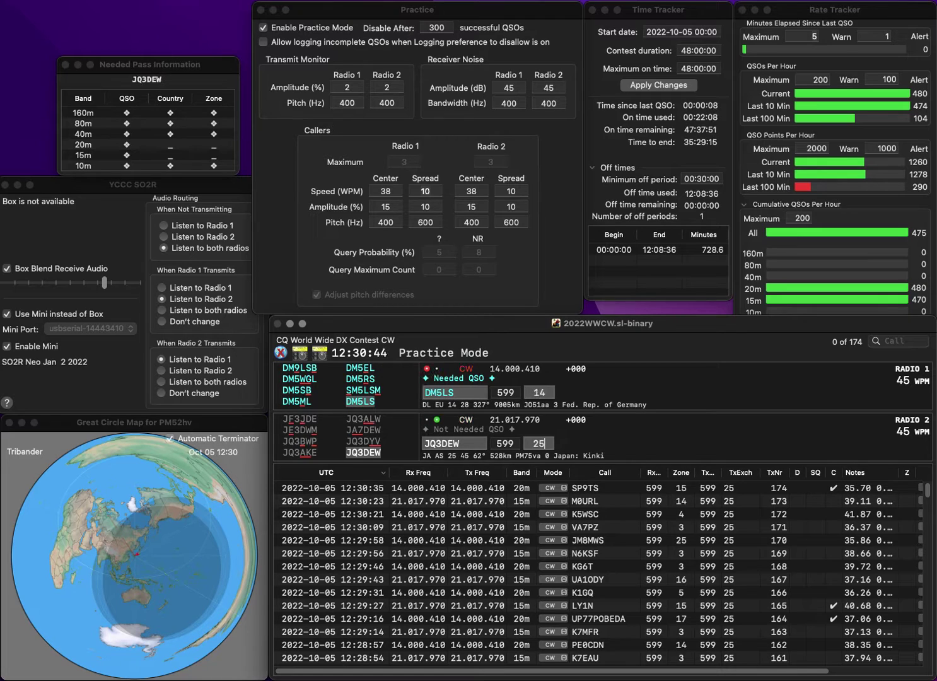
pyautogui.press('Return')
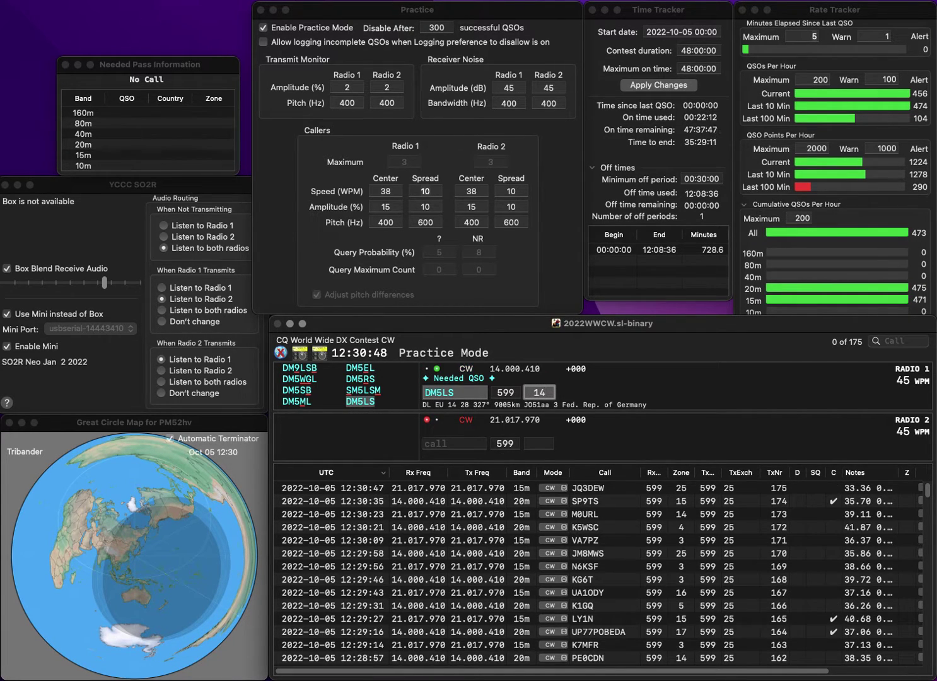
pyautogui.press('Return')
pyautogui.write('VK0EK')
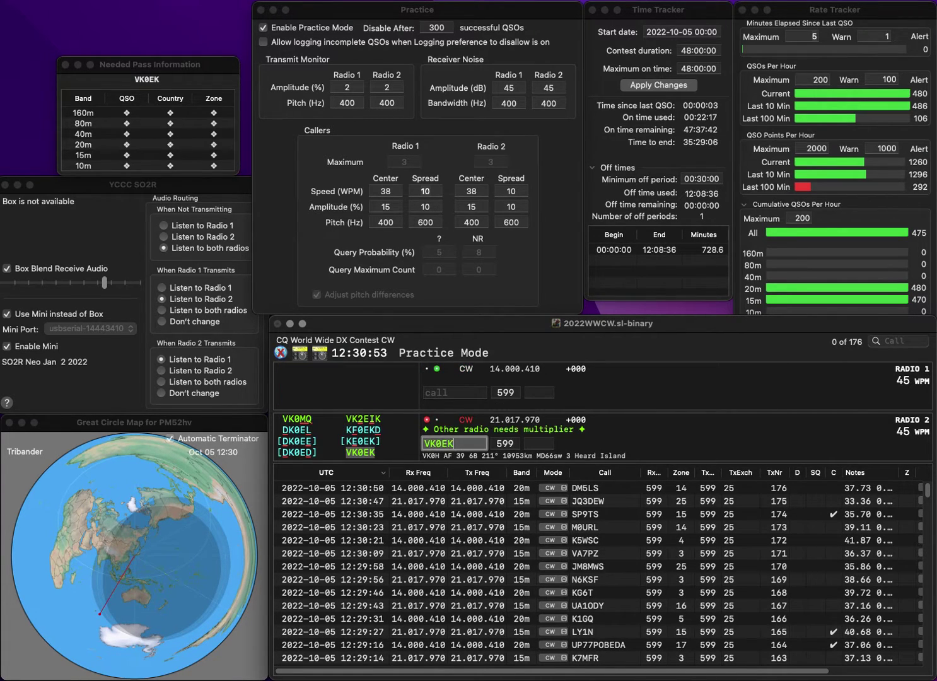
pyautogui.press('Return')
pyautogui.write('K4PS')
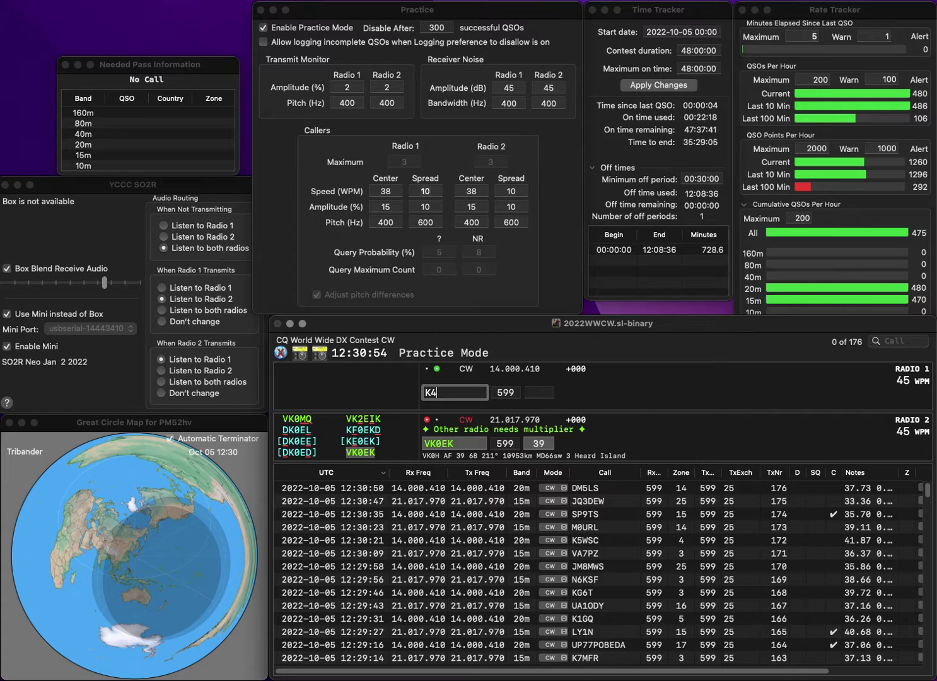
pyautogui.press('Home')
pyautogui.write('K')
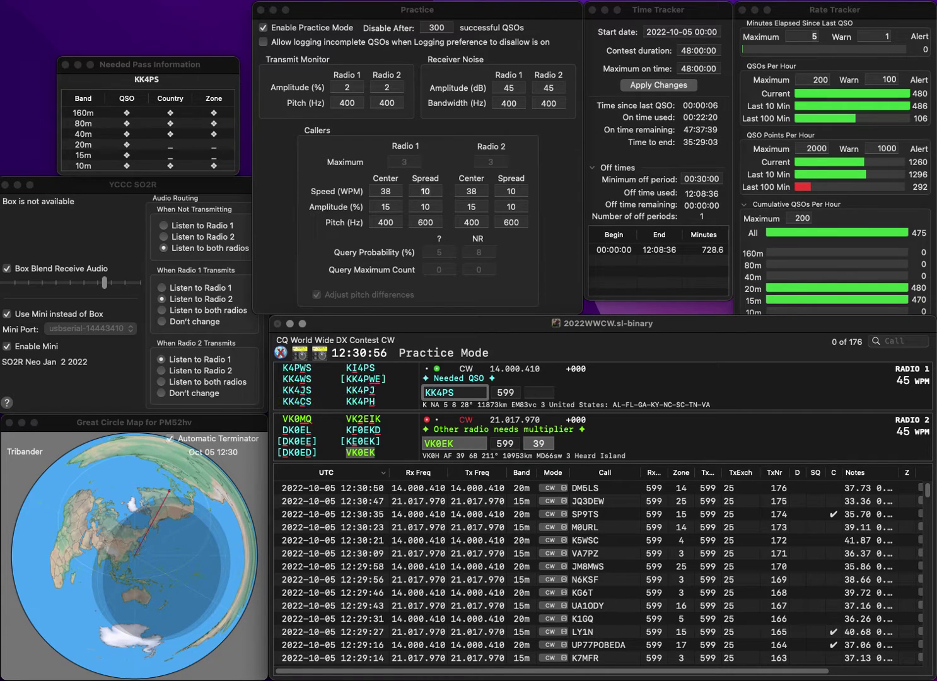
pyautogui.press('End')
pyautogui.press('BackSpace')
pyautogui.write('H')
pyautogui.press('Tab')
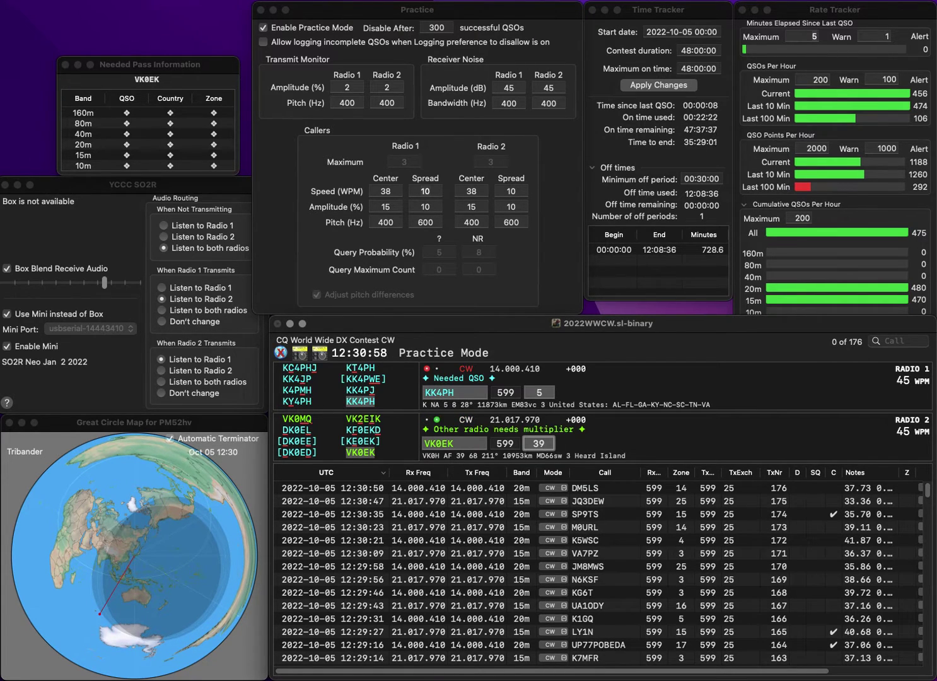
pyautogui.press('Return')
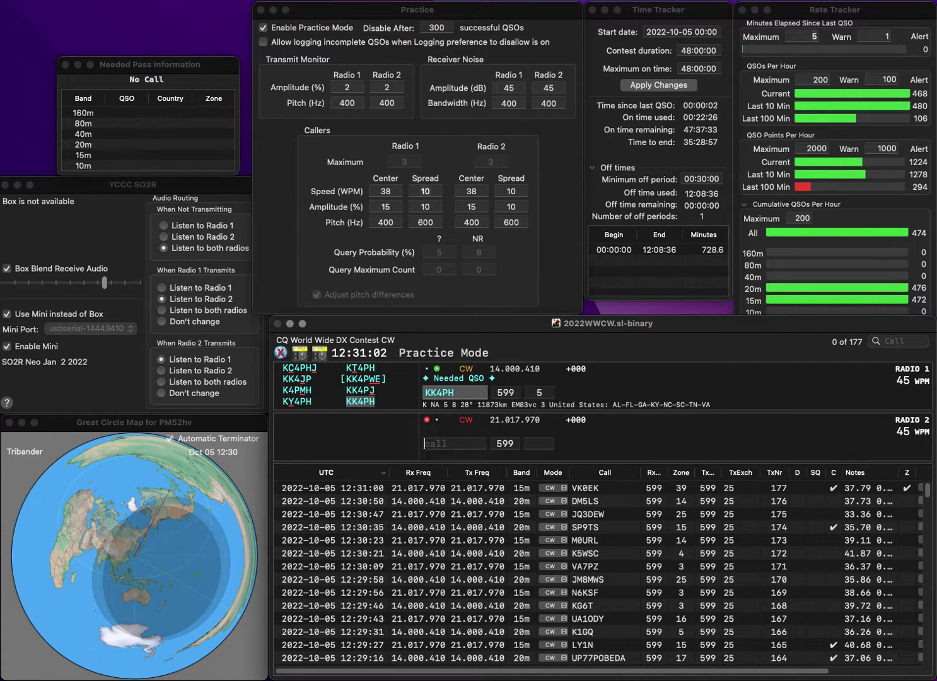
pyautogui.press('Return')
pyautogui.write('OZ')
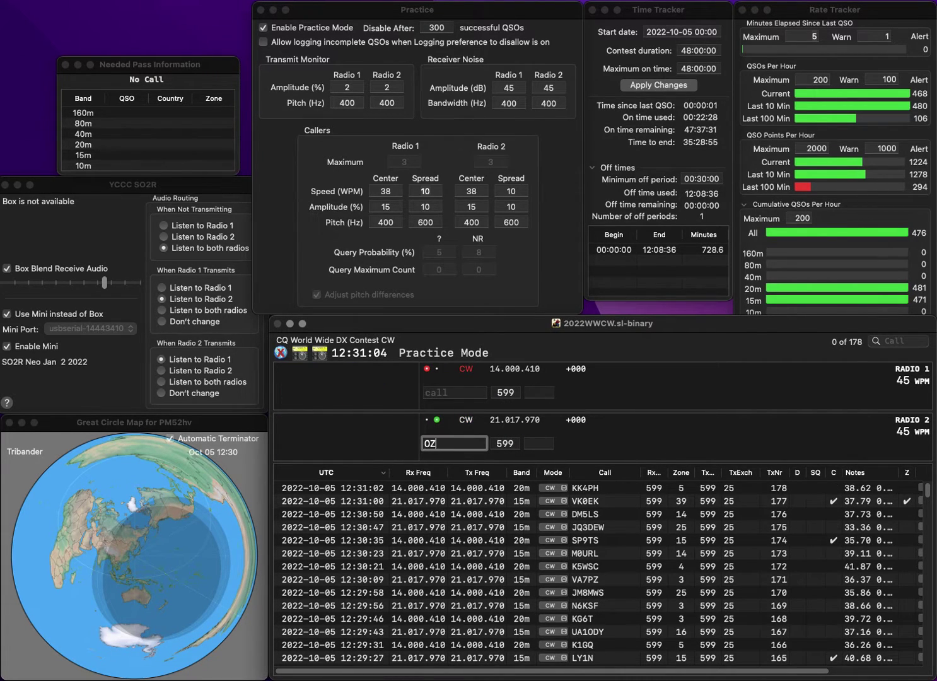
pyautogui.write('3LF')
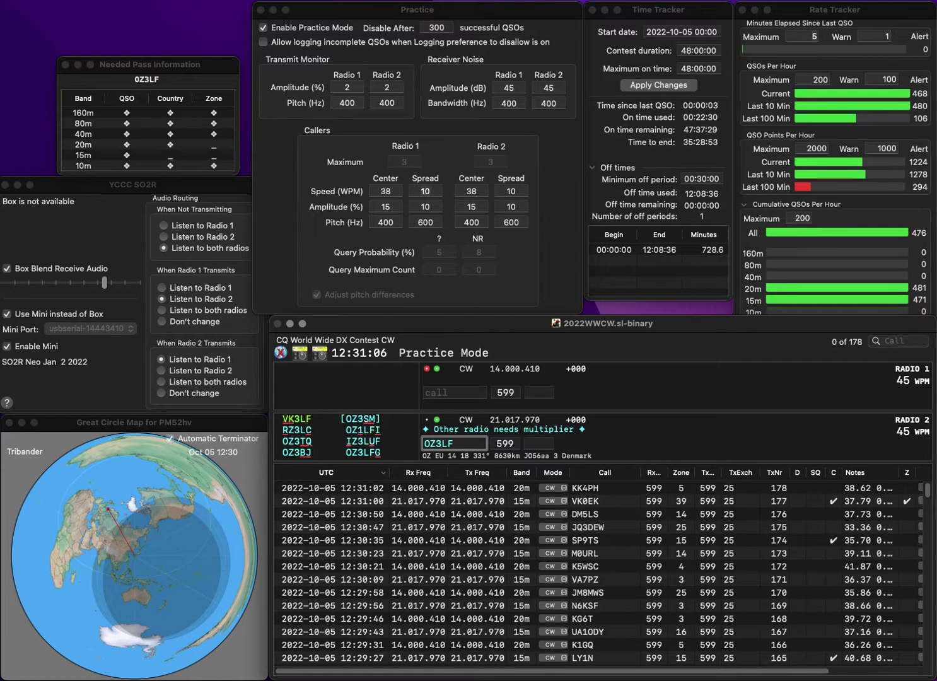
pyautogui.write('G')
pyautogui.press('Return')
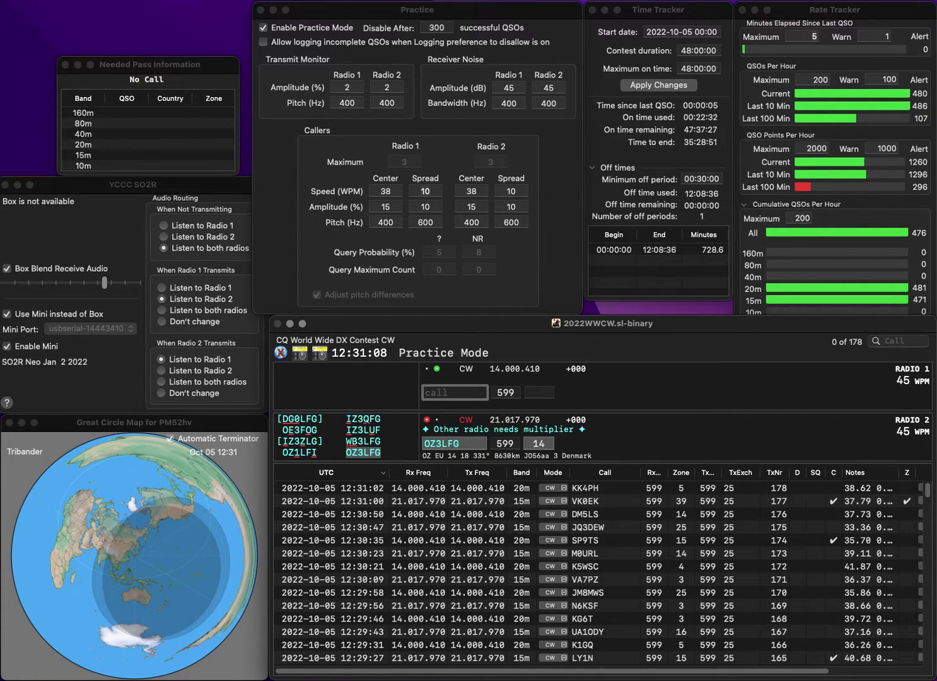
pyautogui.write('G4UXG')
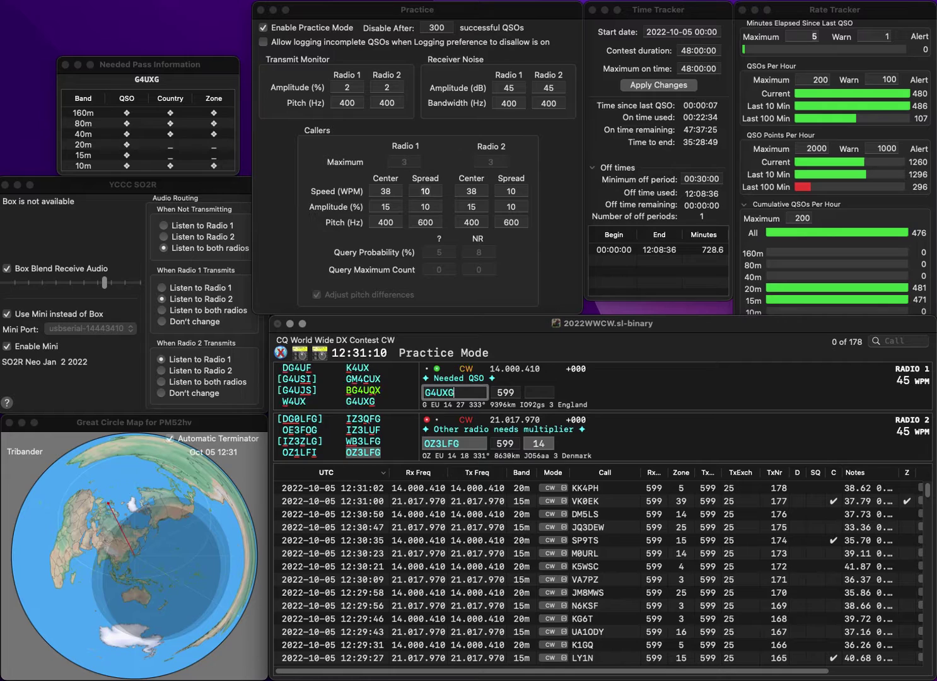
pyautogui.press('Return')
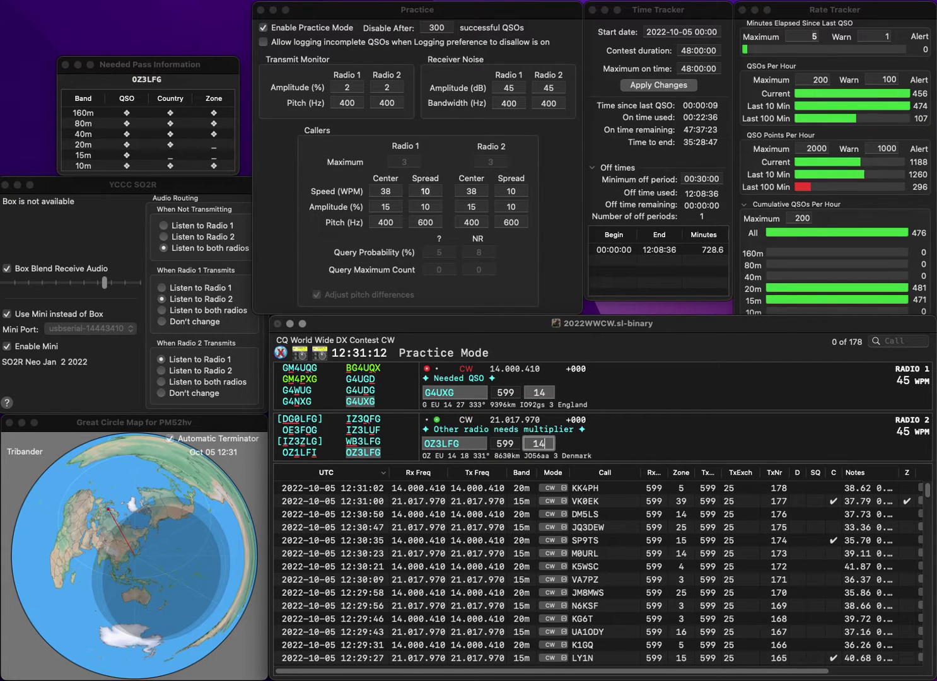
pyautogui.press('Return')
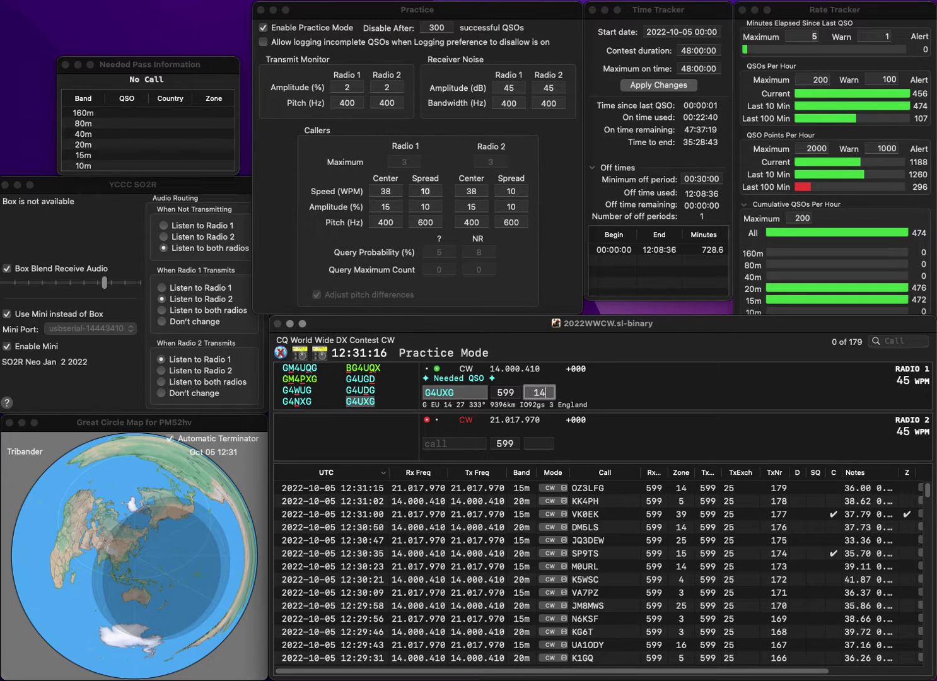
pyautogui.press('Return')
pyautogui.write('G7IJI')
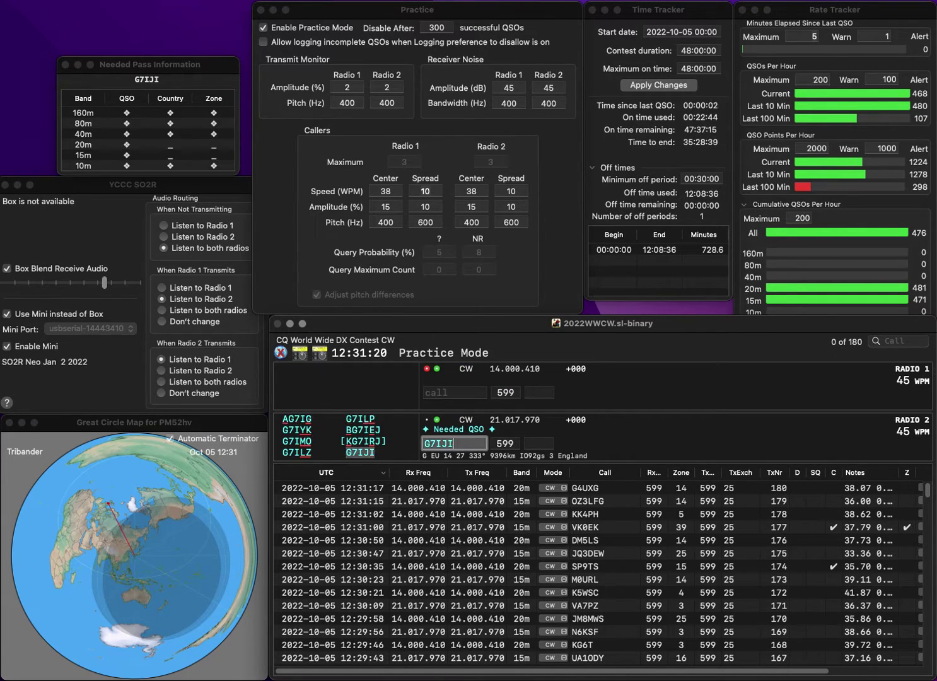
pyautogui.press('Return')
pyautogui.write('1SOA')
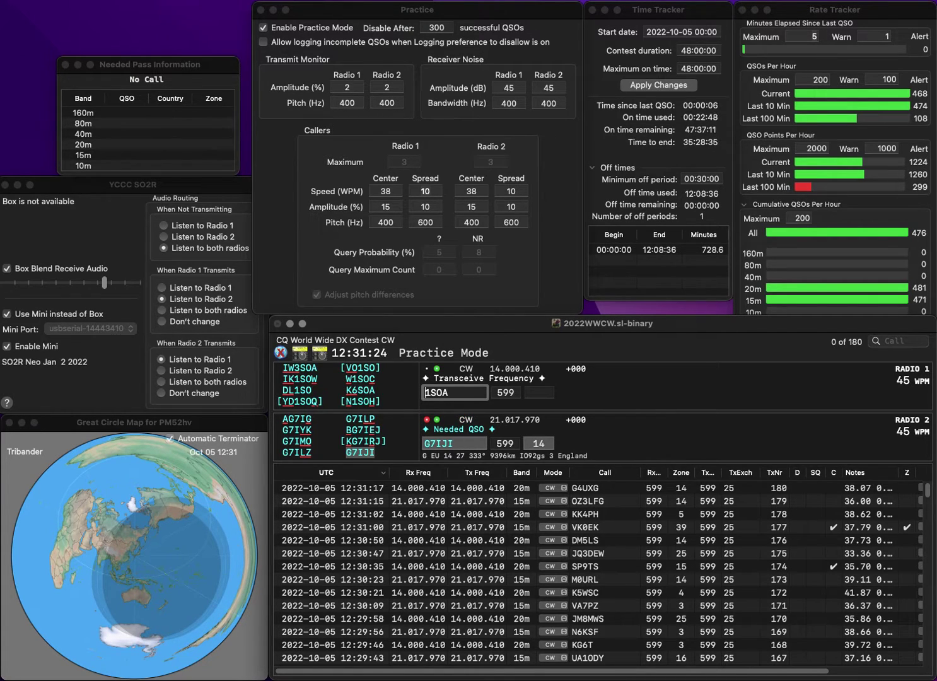
pyautogui.press('Return')
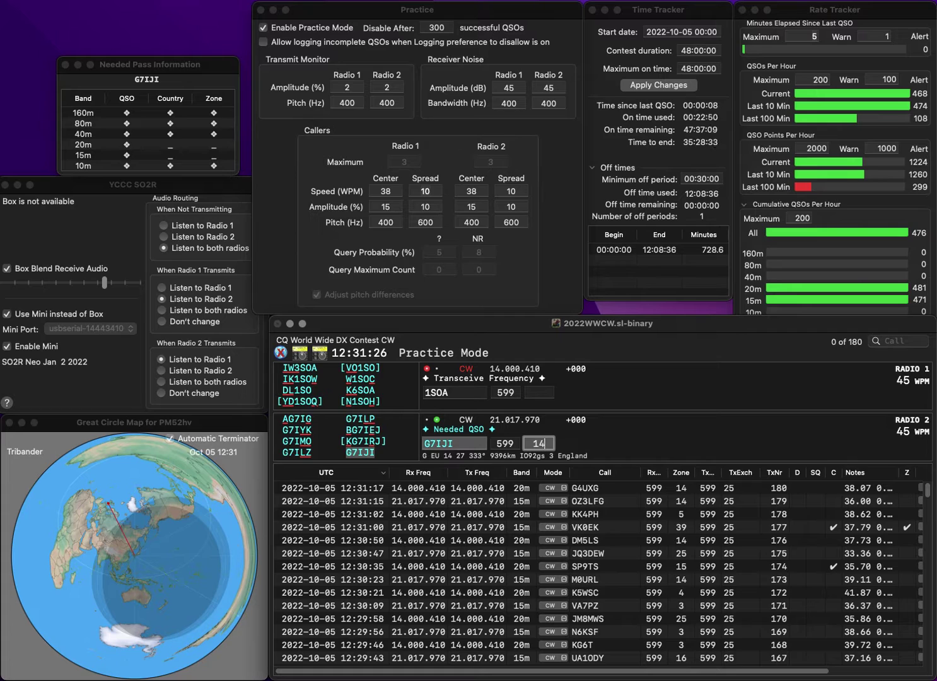
pyautogui.press('Return')
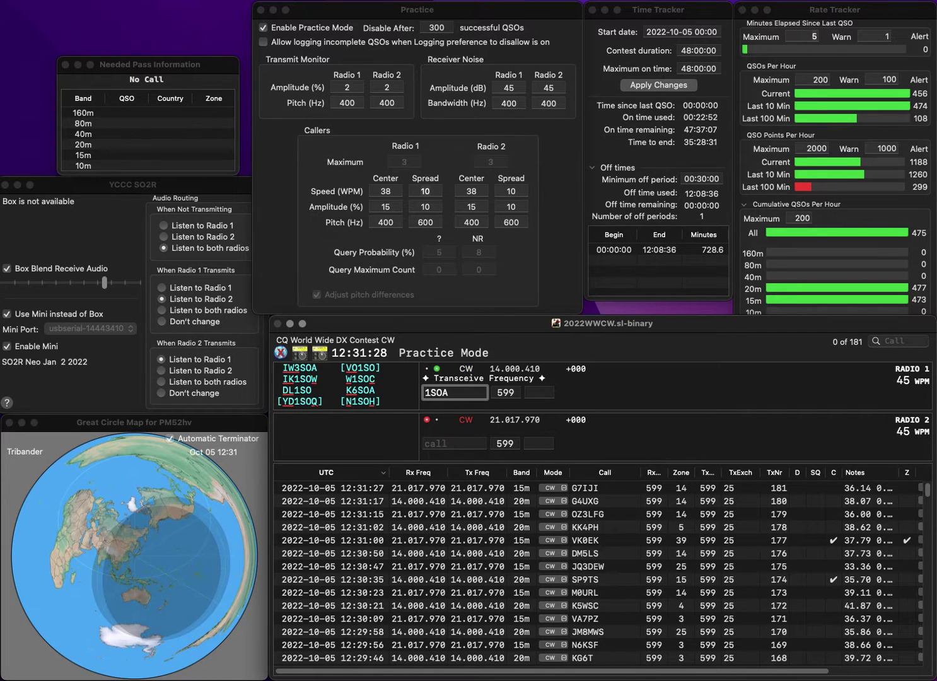
# Complete the partial Radio 1 call as SA0SOA and send that station the exchange.
pyautogui.write('SA')
pyautogui.press('End')
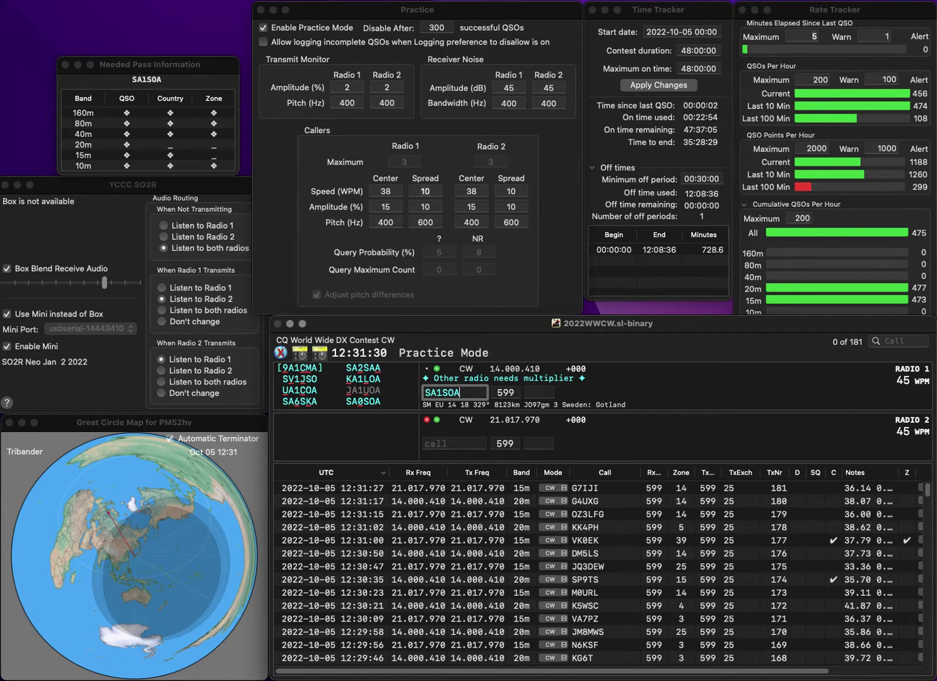
pyautogui.press('BackSpace')
pyautogui.write('0')
pyautogui.press('Return')
pyautogui.press('`')
pyautogui.write('L')
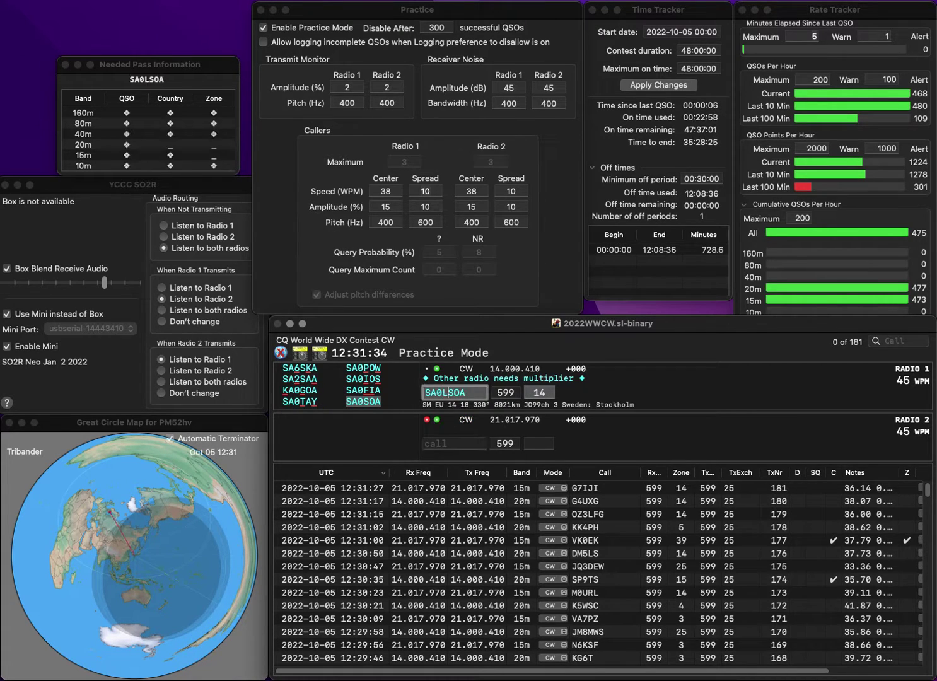
pyautogui.press('`')
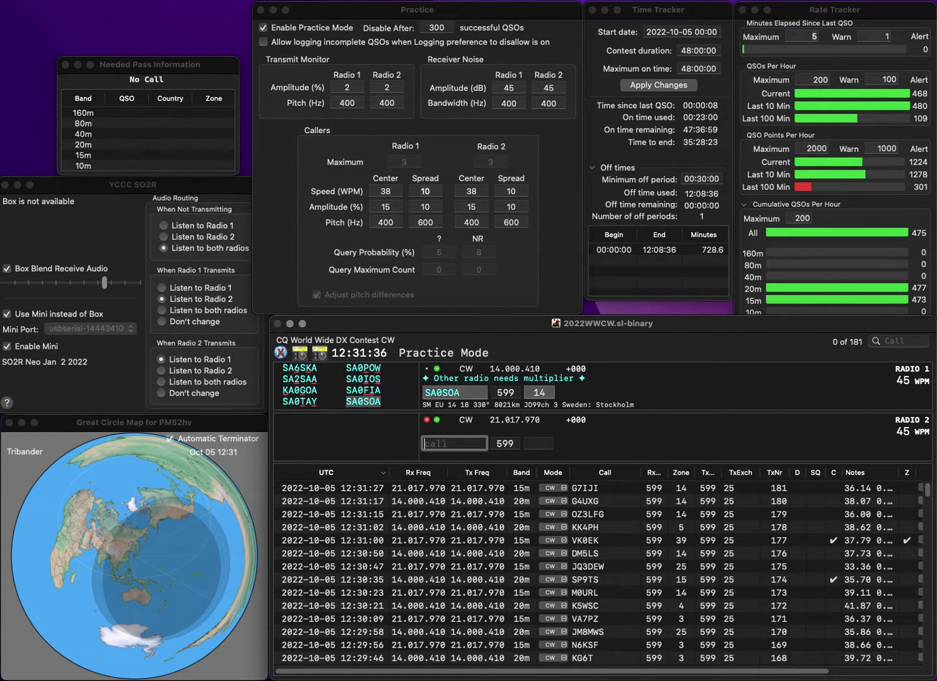
pyautogui.press('Return')
pyautogui.press('`')
pyautogui.press('Return')
pyautogui.press('`')
pyautogui.write('AG7AB')
pyautogui.press('space')
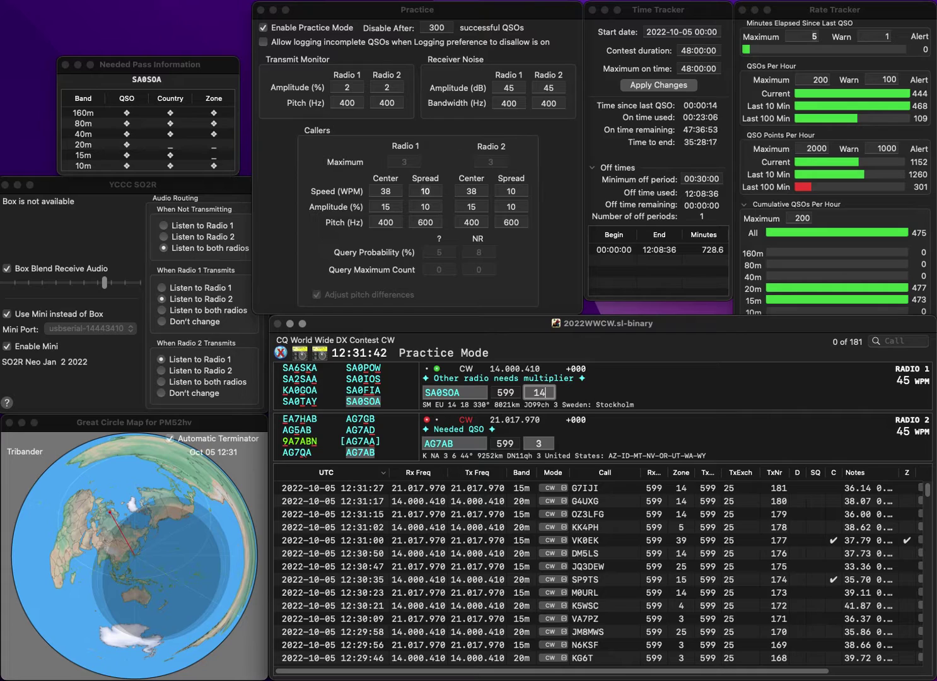
pyautogui.press('Return')
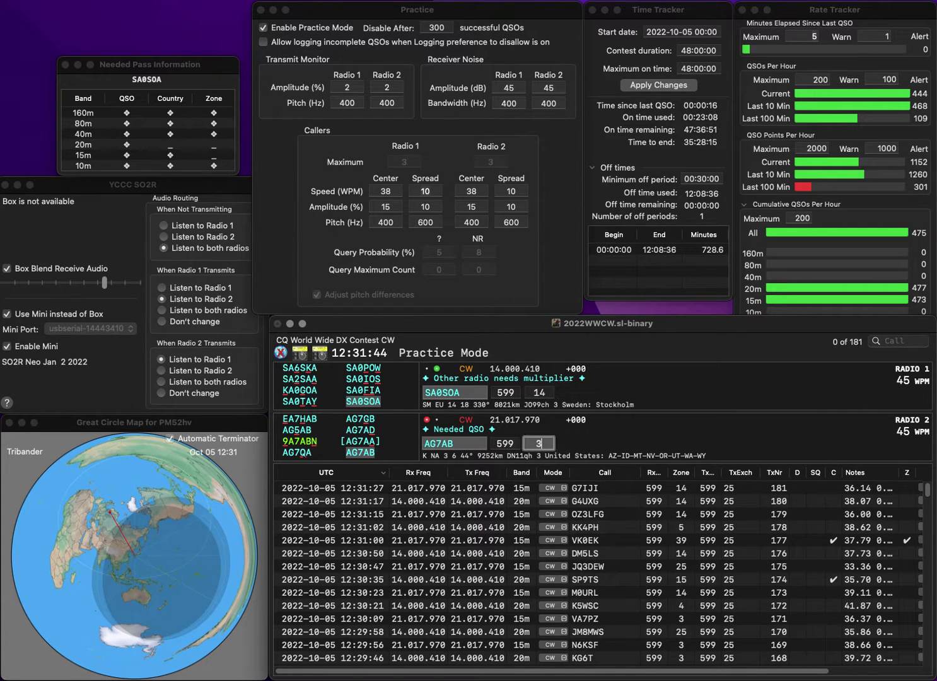
pyautogui.press('Return')
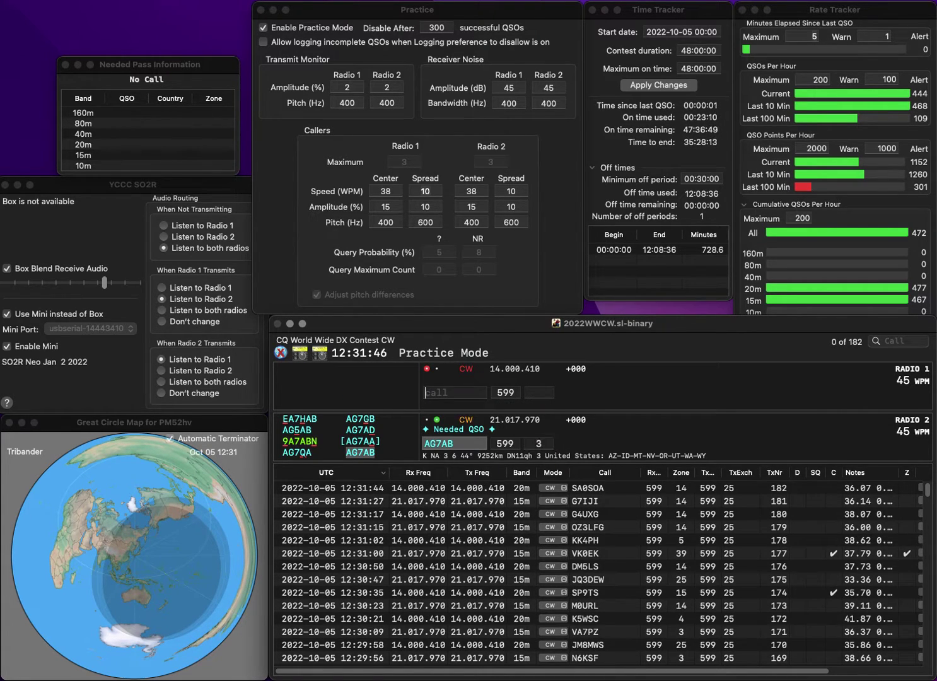
pyautogui.write('KR1CW')
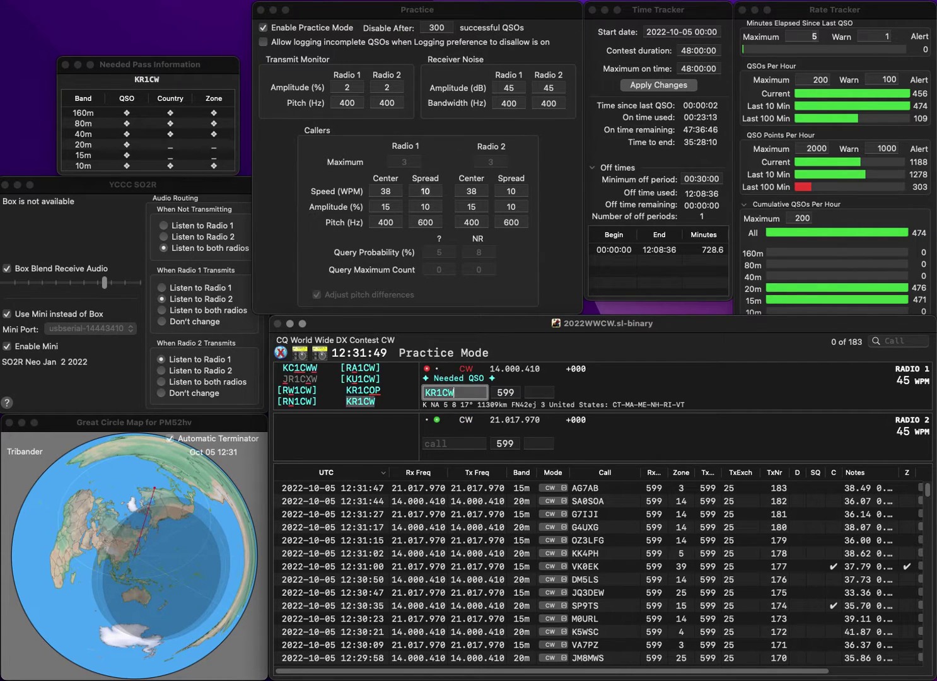
pyautogui.press('Return')
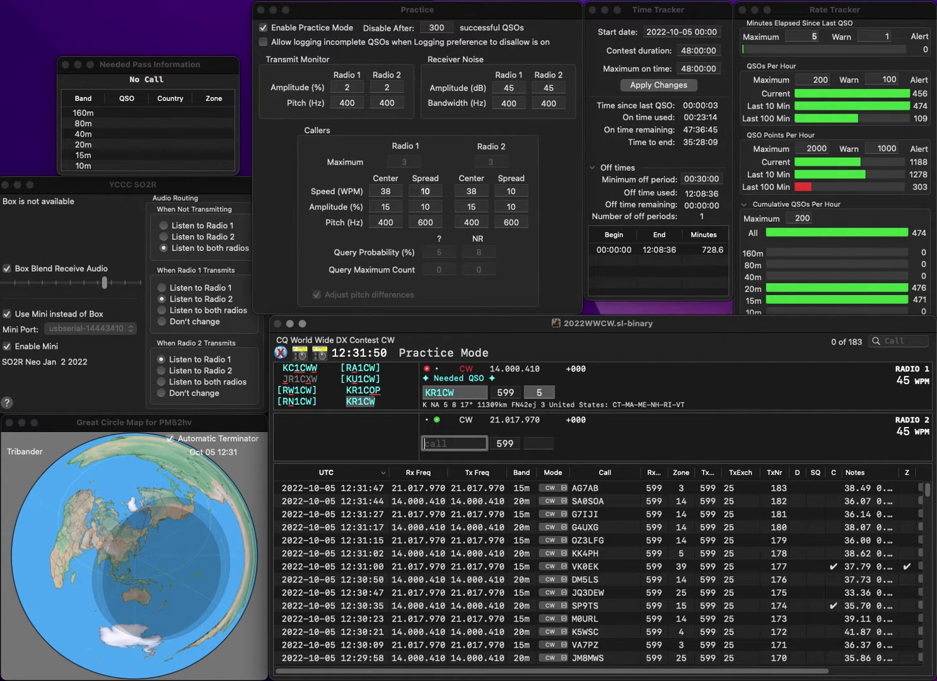
pyautogui.write('M0NLM')
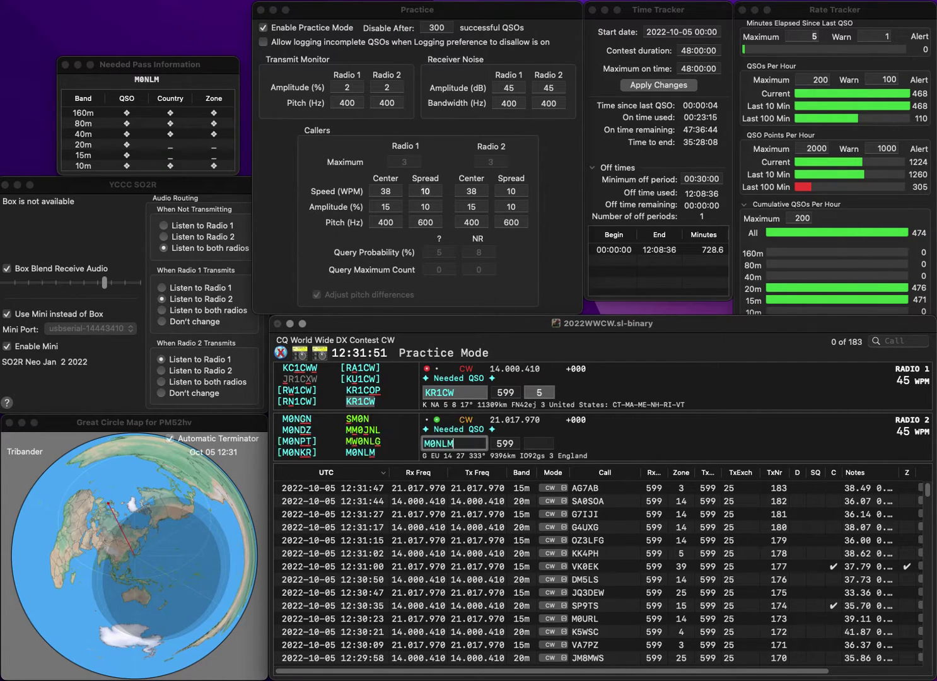
pyautogui.press('Return')
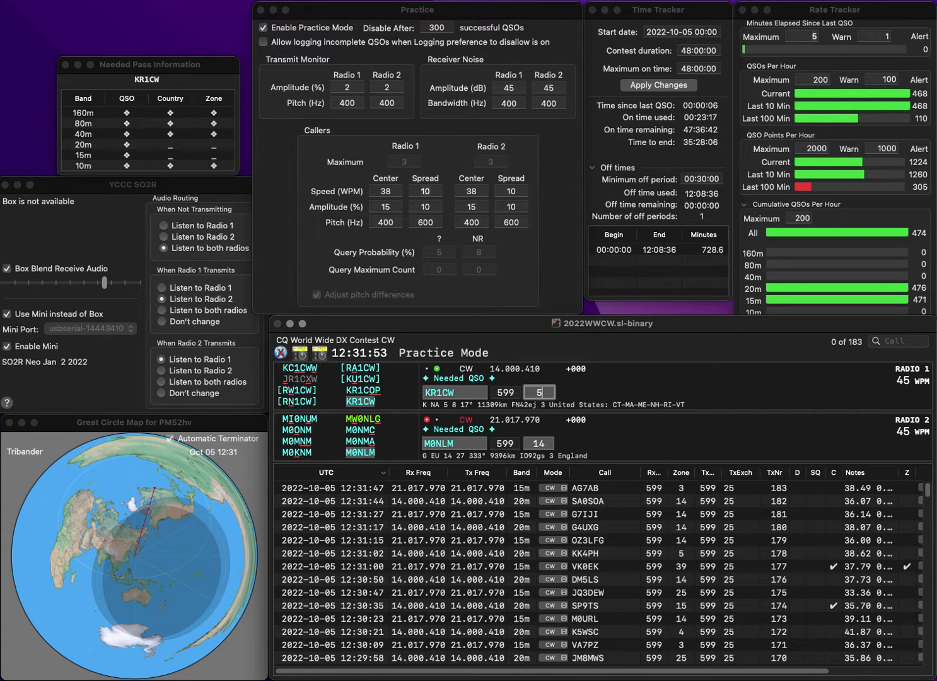
pyautogui.press('Return')
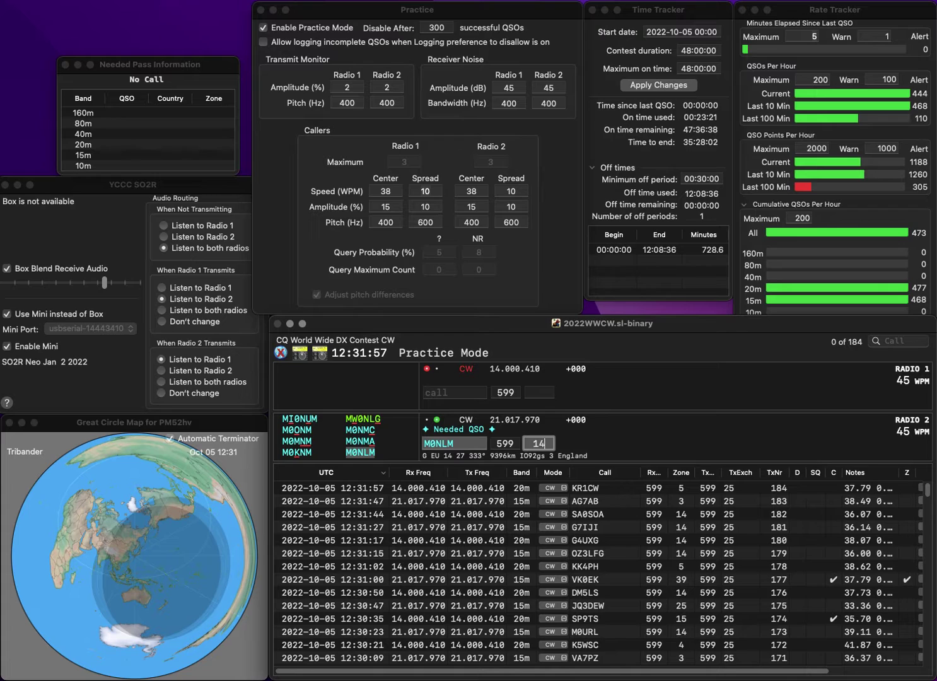
pyautogui.press('Return')
pyautogui.write('N6HEK')
pyautogui.press('Return')
pyautogui.write('IK1Y')
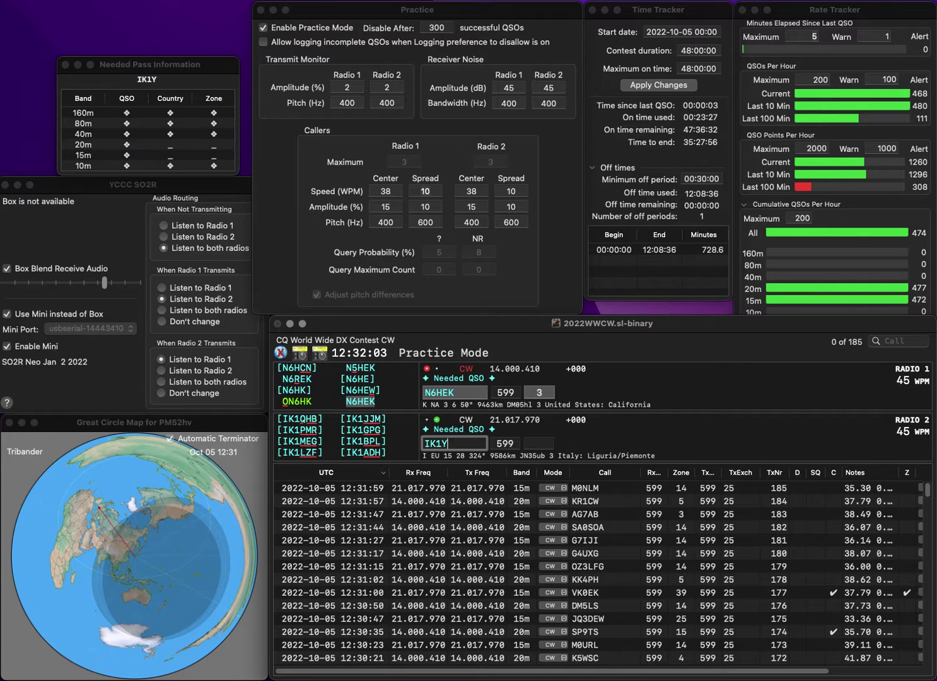
pyautogui.write('DB')
pyautogui.press('Return')
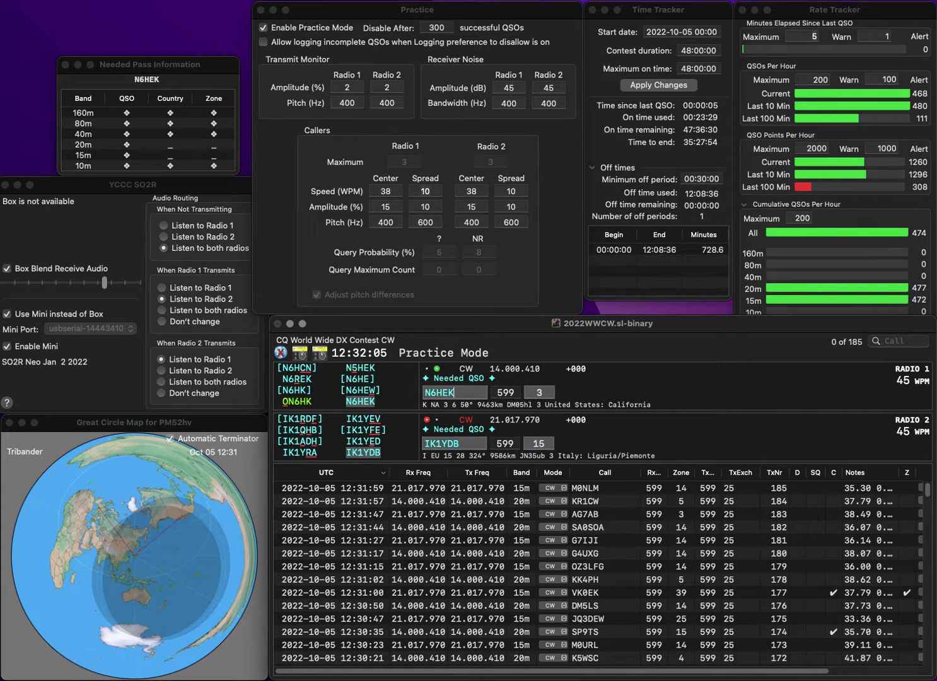
pyautogui.press('Return')
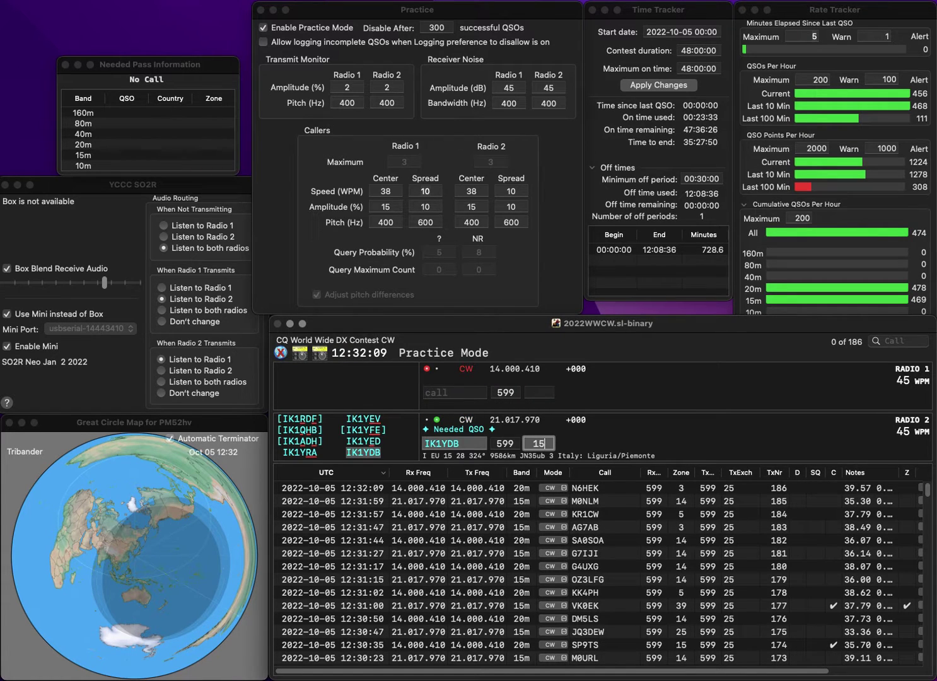
pyautogui.press('Return')
# Answer JA9WM on Radio 1, shorten that call to JA9W, and send OM6AT the exchange on Radio 2.
pyautogui.write('JA9WM')
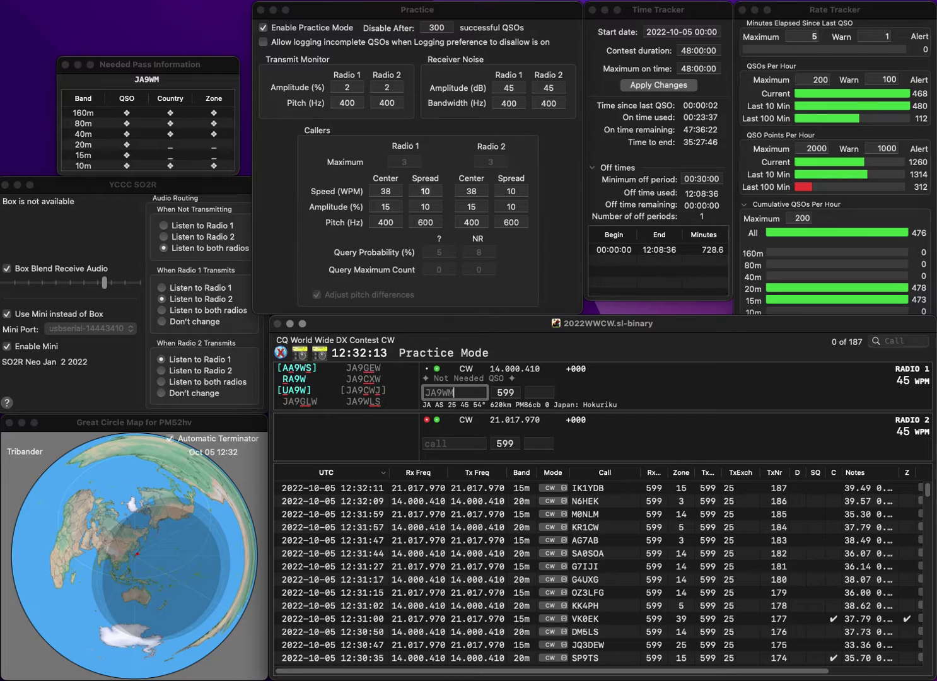
pyautogui.press('Return')
pyautogui.press('Up')
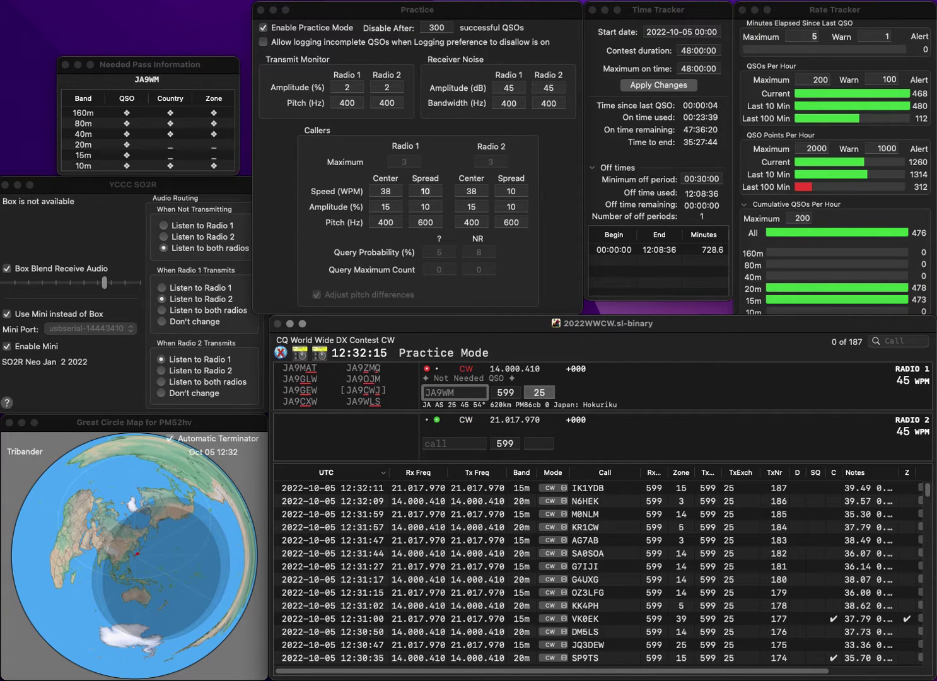
pyautogui.press('BackSpace')
pyautogui.press('Down')
pyautogui.write('OM6AT')
pyautogui.press('Return')
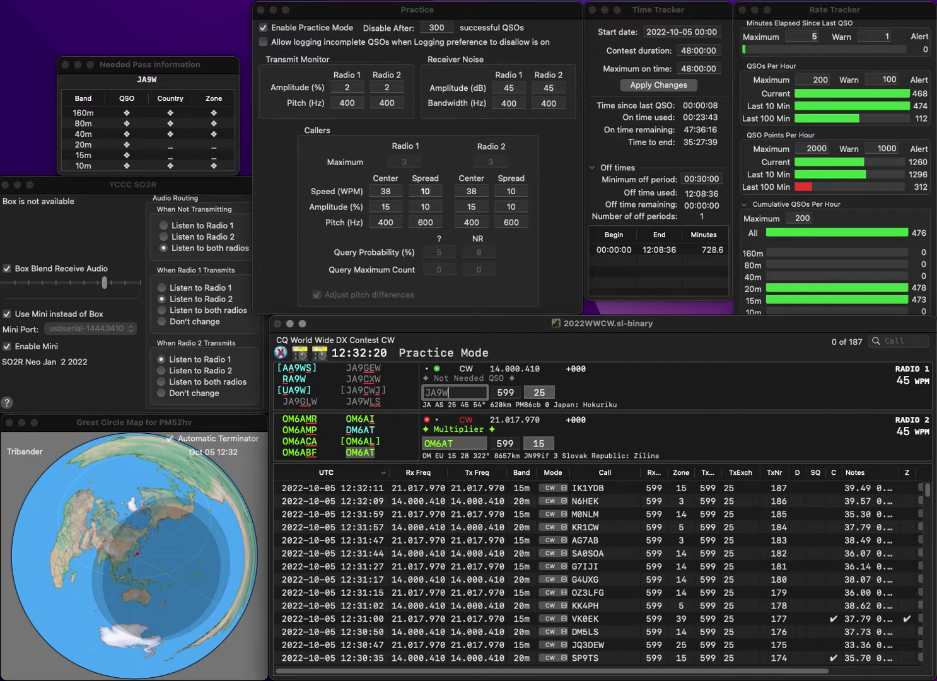
# Correct the Radio 1 call to JA8WGX, and log OM6AT with zone 15 and JA8WGX with zone 25.
pyautogui.write('GX')
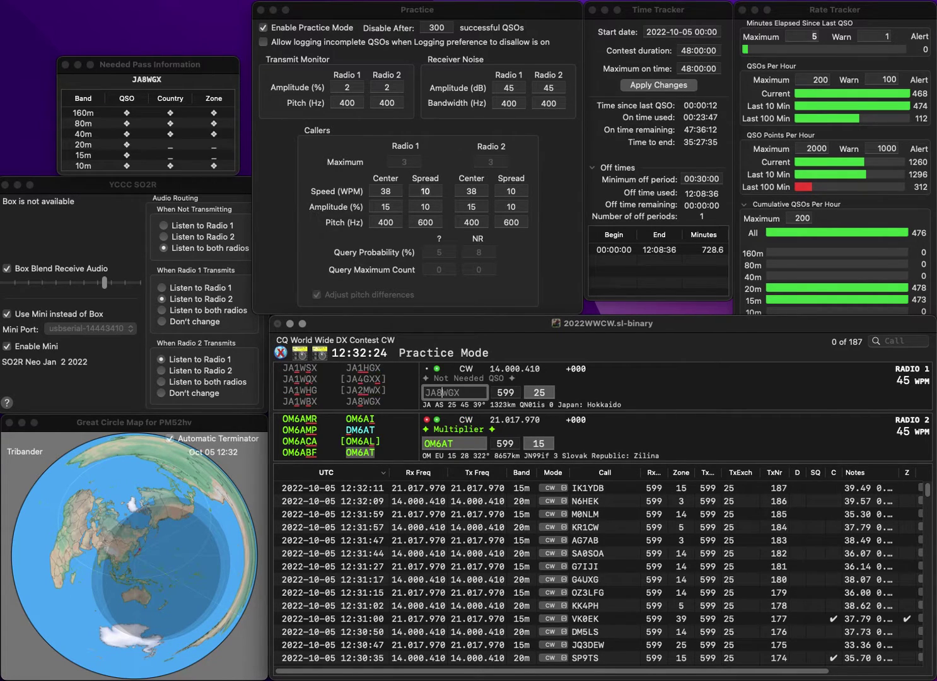
pyautogui.press('BackSpace')
pyautogui.write('8WGX')
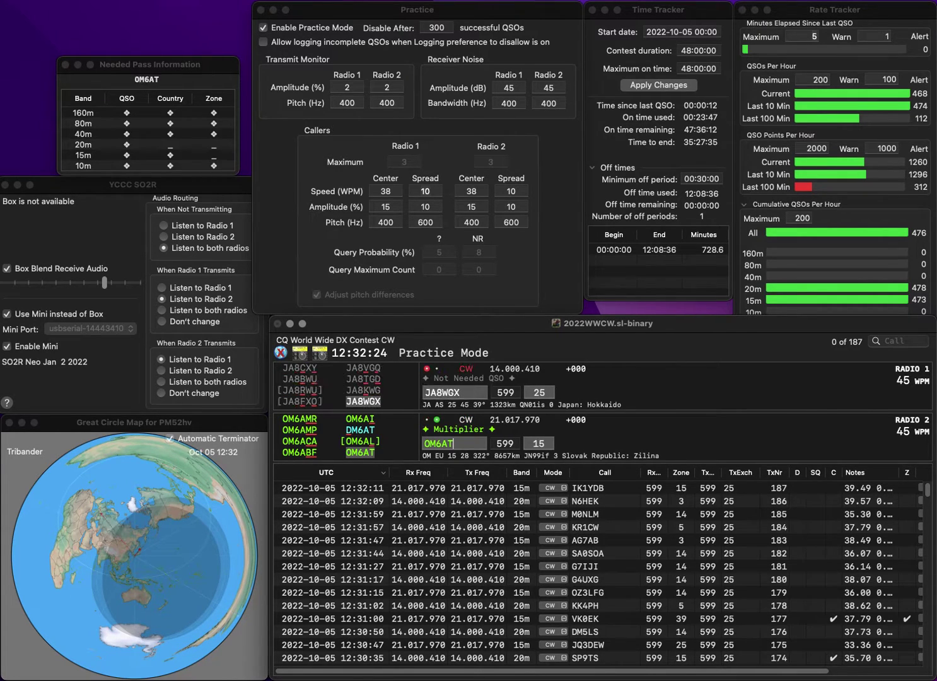
pyautogui.press('Return')
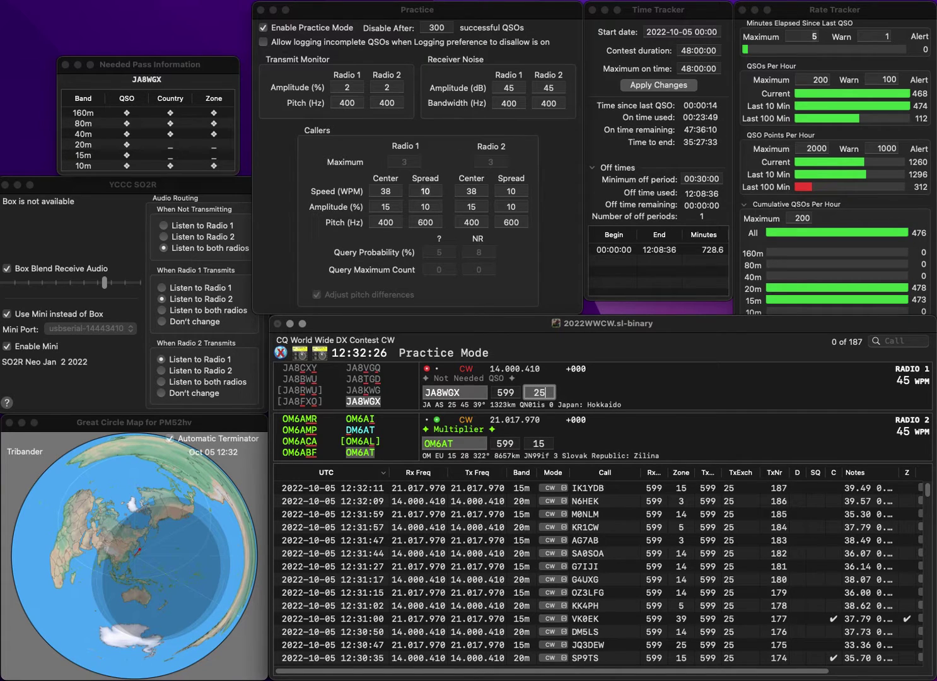
pyautogui.press('Return')
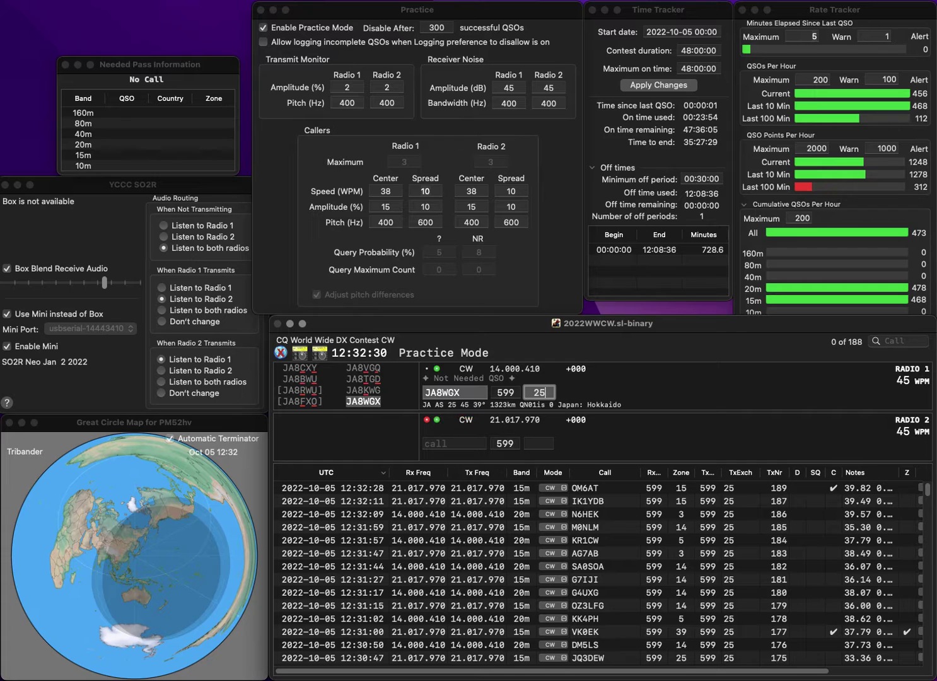
pyautogui.press('Return')
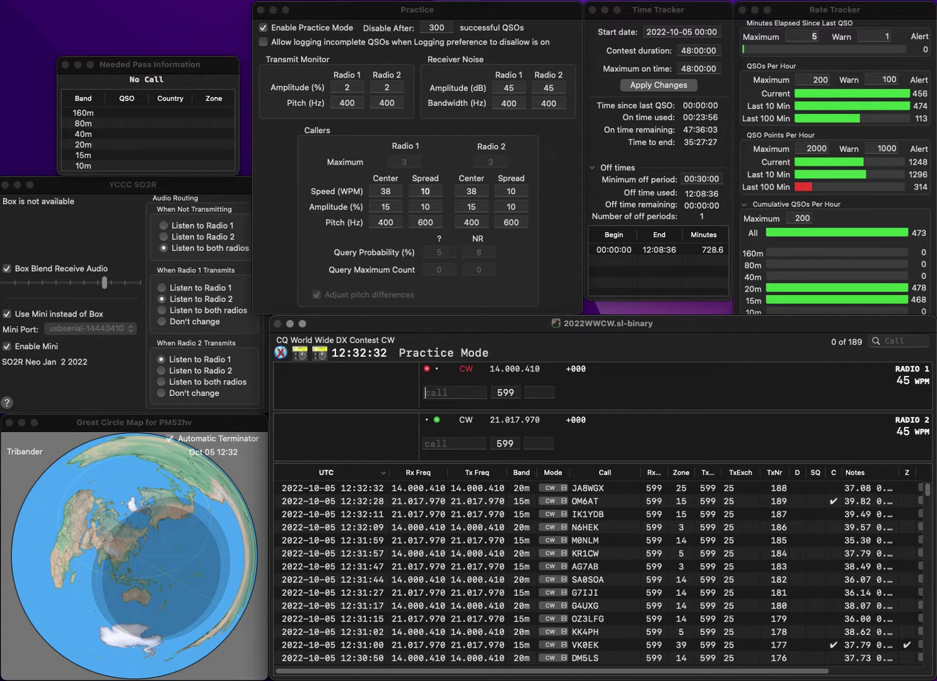
# Enter KA4FDM as the Radio 2 caller and send that station the exchange.
pyautogui.write('4F')
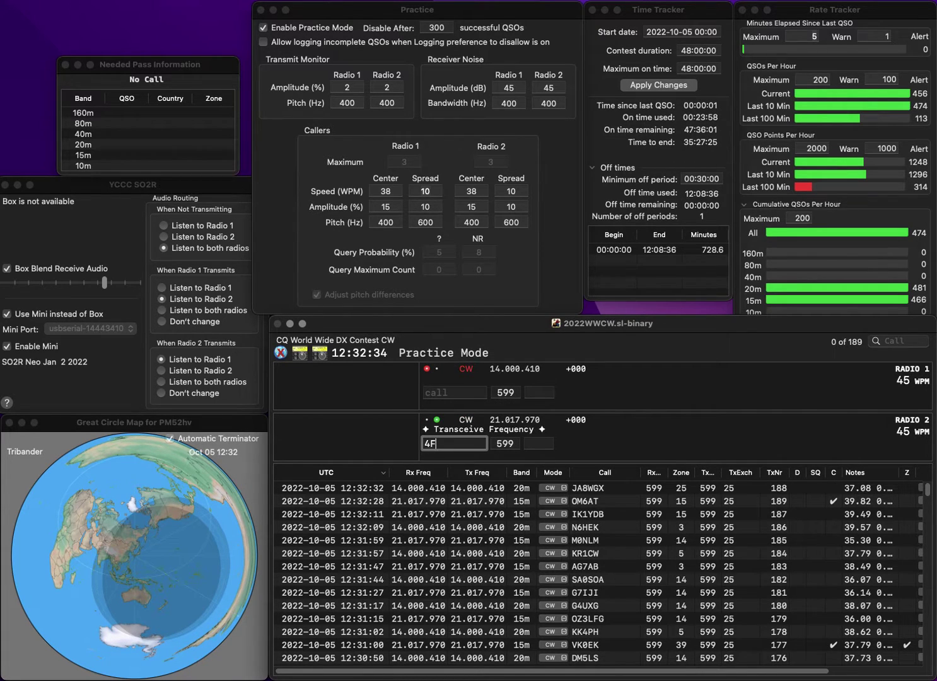
pyautogui.write('DM')
pyautogui.press('Home')
pyautogui.write('KA')
pyautogui.press('Return')
pyautogui.write('JE1PZL')
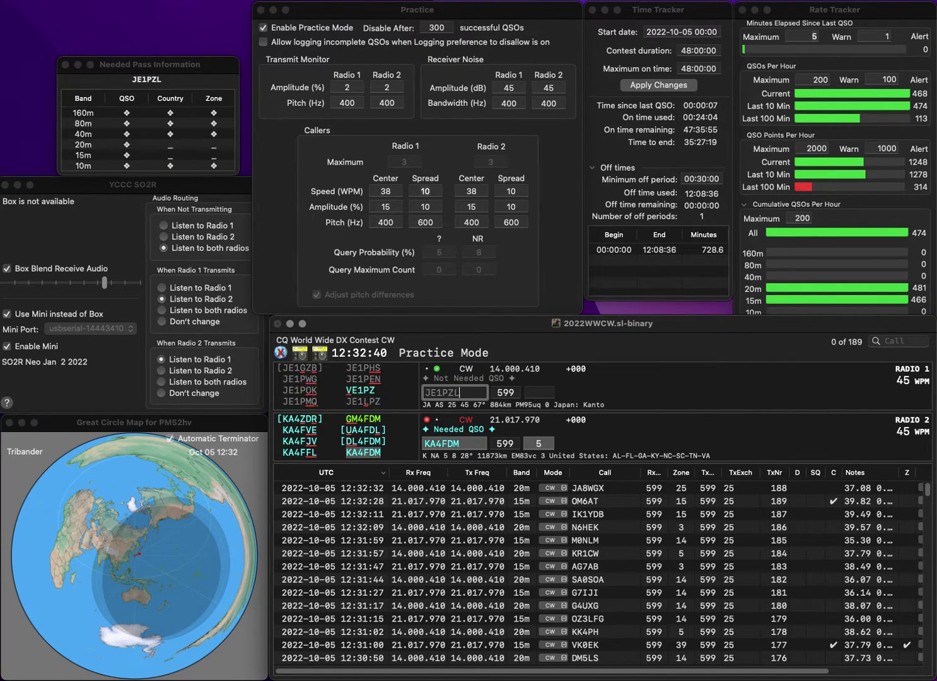
pyautogui.press('BackSpace')
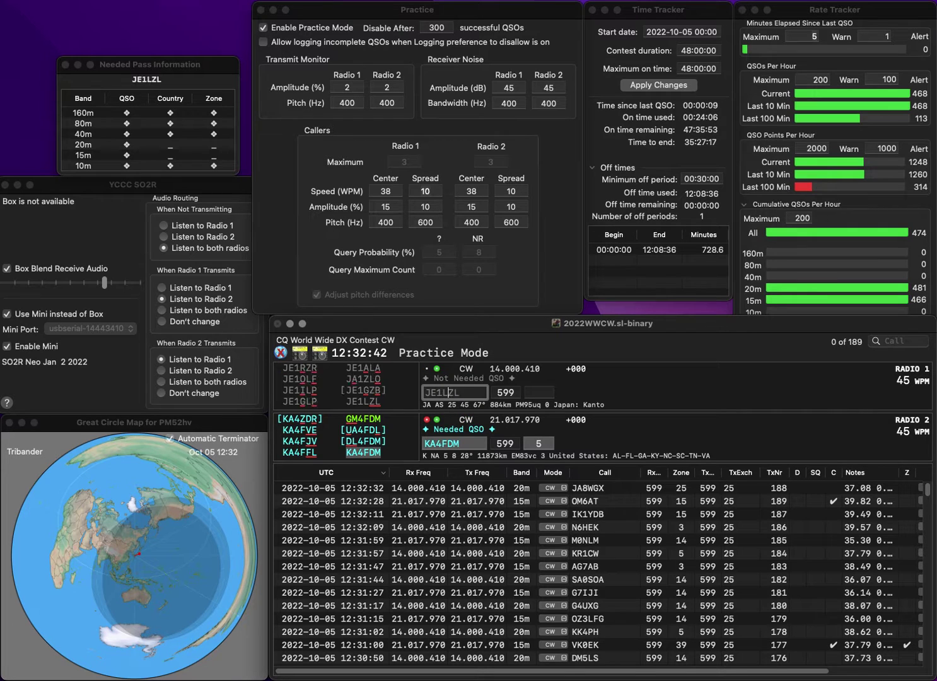
pyautogui.write('L')
pyautogui.press('Return')
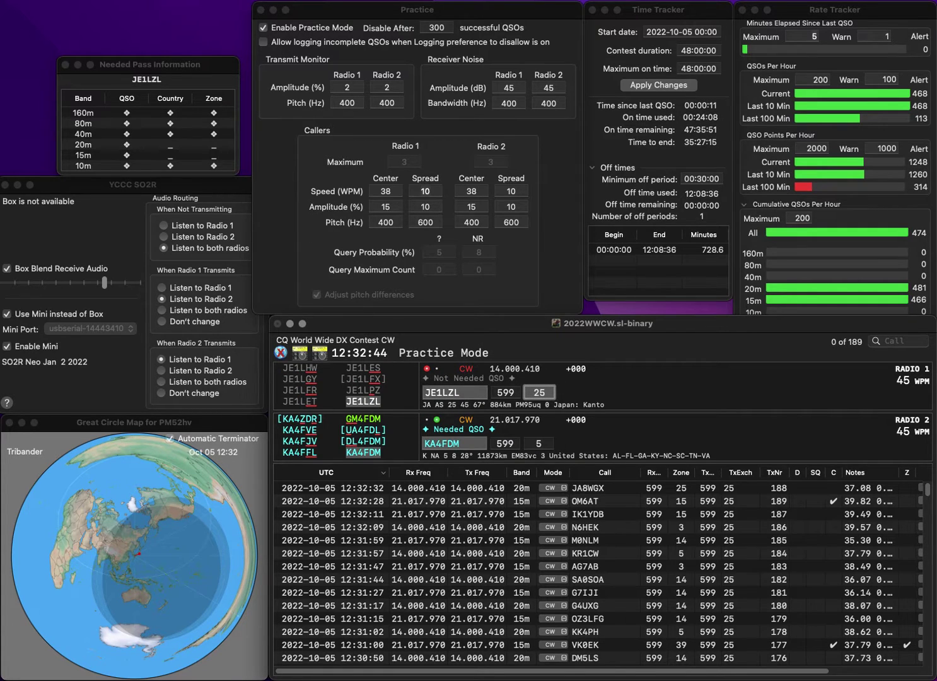
pyautogui.press('Return')
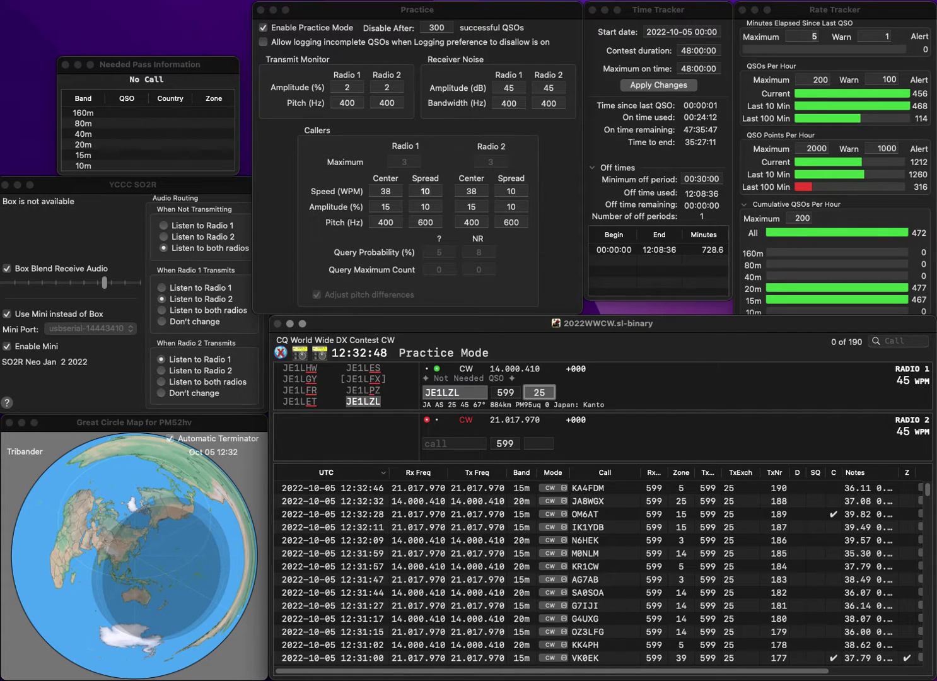
pyautogui.press('Return')
pyautogui.write('PB2A')
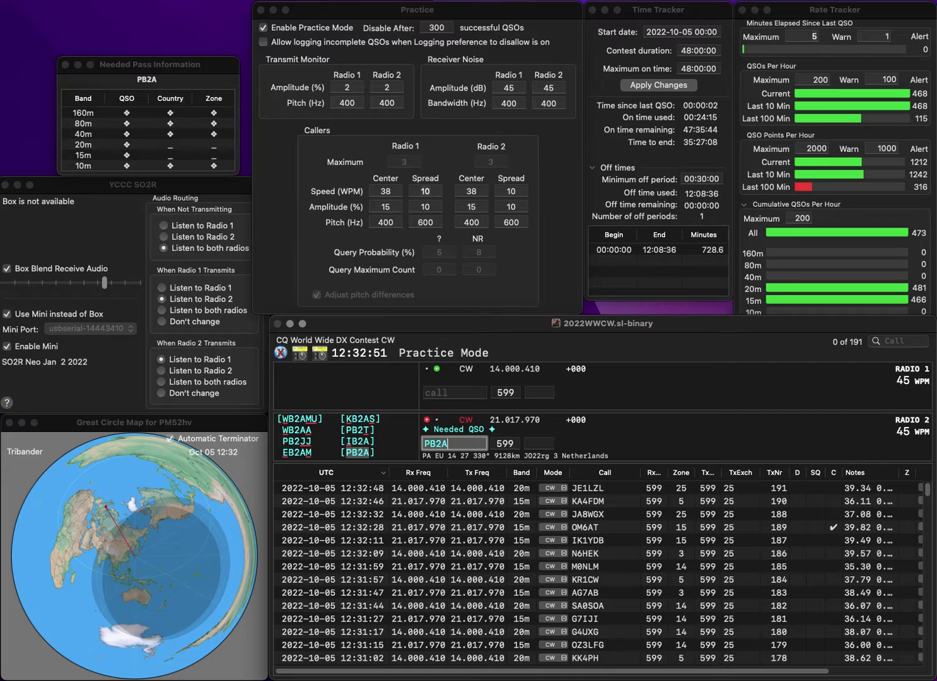
pyautogui.press('Return')
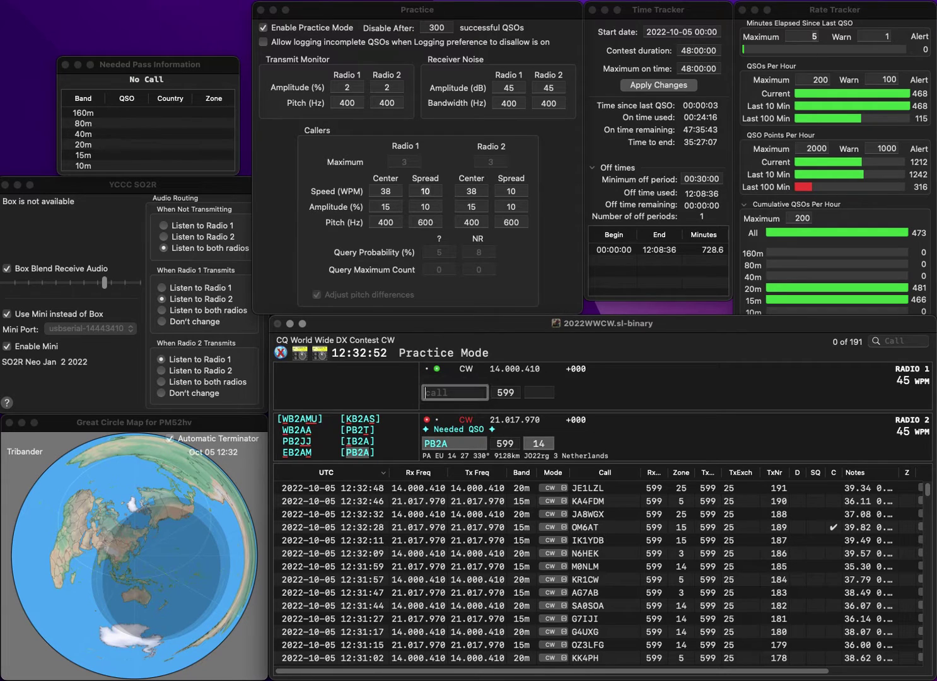
pyautogui.write('HG1BH')
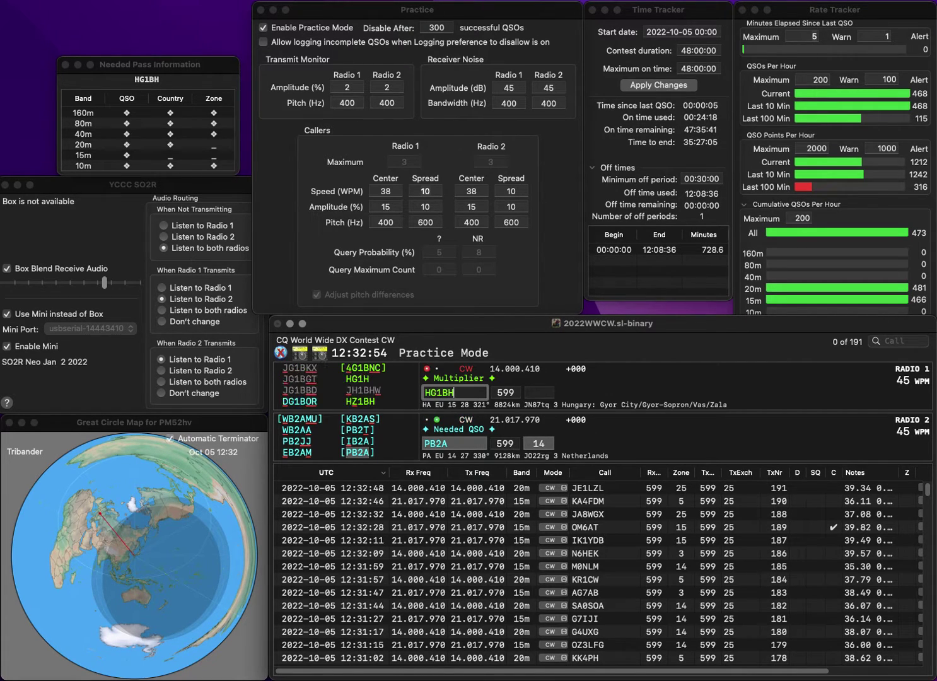
pyautogui.press('Return')
# Log PB2A with zone 14 on Radio 2.
pyautogui.press('space')
pyautogui.press('BackSpace')
pyautogui.write('S')
pyautogui.press('Return')
pyautogui.press('space')
pyautogui.press('Return')
pyautogui.press('BackSpace')
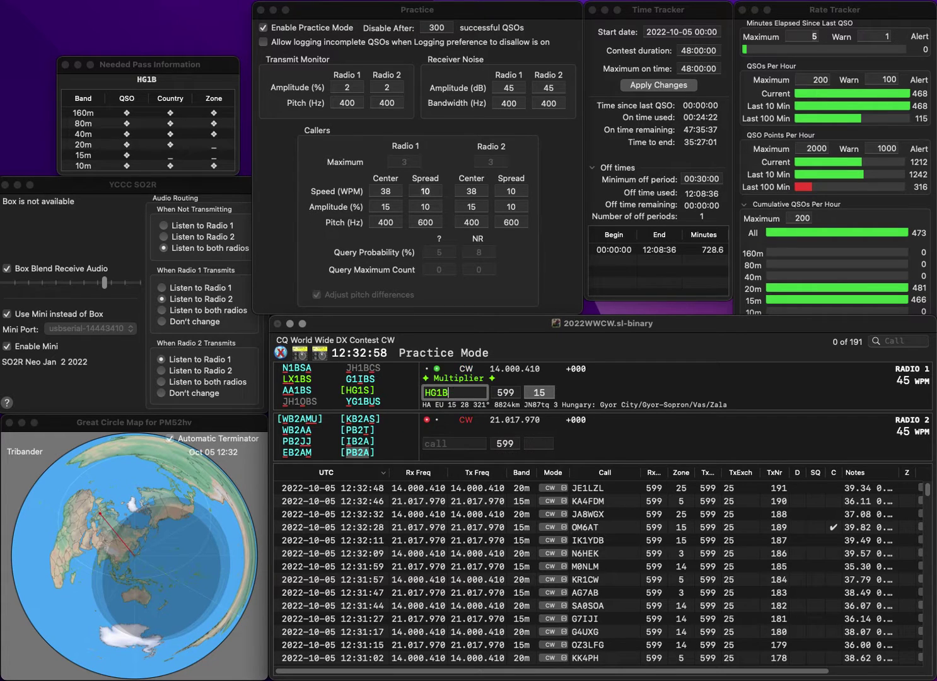
# Correct the Radio 1 call to HZ1BH and send that station the exchange.
pyautogui.write('H')
pyautogui.press('Left')
pyautogui.press('Left')
pyautogui.press('Left')
pyautogui.press('BackSpace')
pyautogui.write('Z')
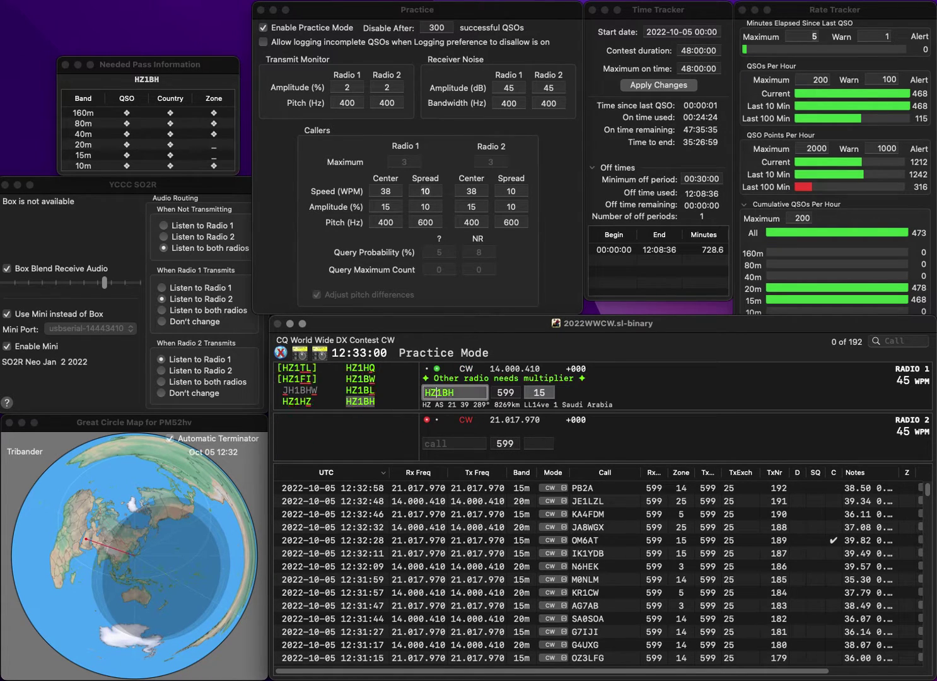
pyautogui.press('Return')
# Enter BG3UFC as the Radio 2 caller and send that station the exchange.
pyautogui.write('G3UFC')
pyautogui.press('Home')
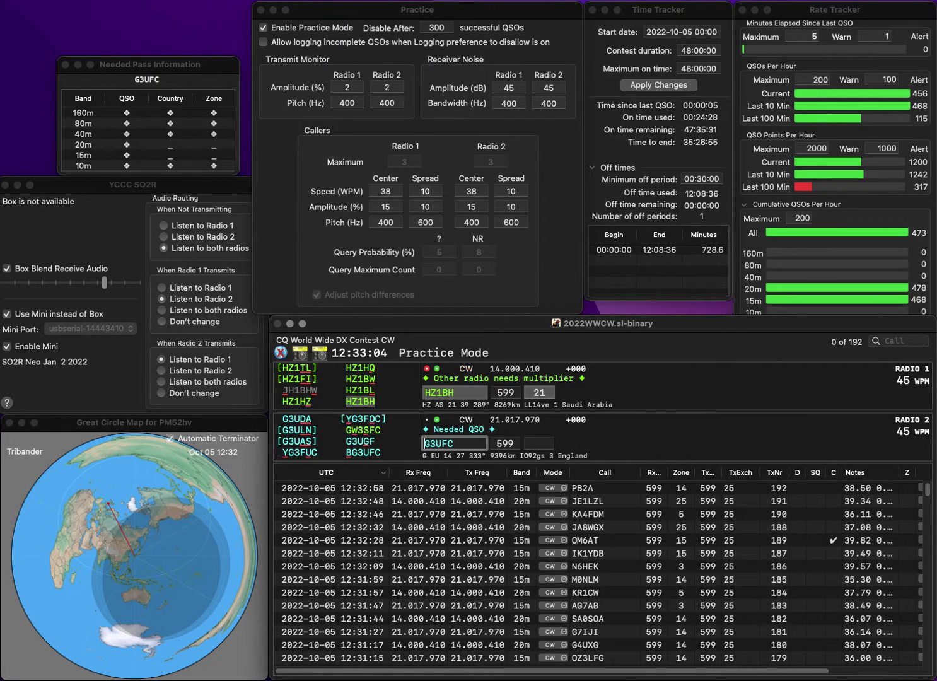
pyautogui.write('B')
pyautogui.press('Return')
pyautogui.press('Tab')
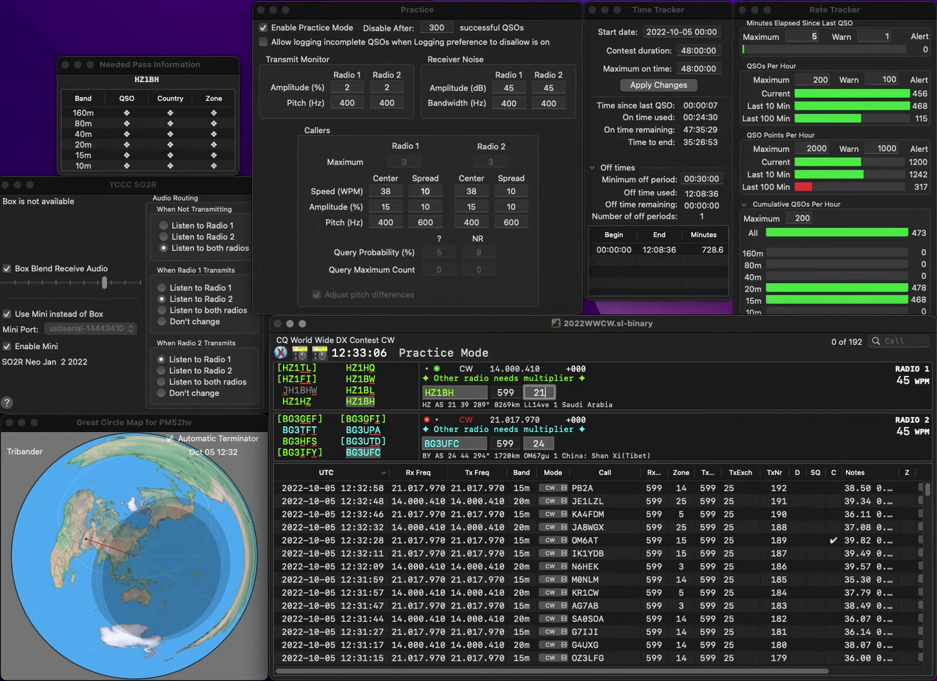
pyautogui.press('Return')
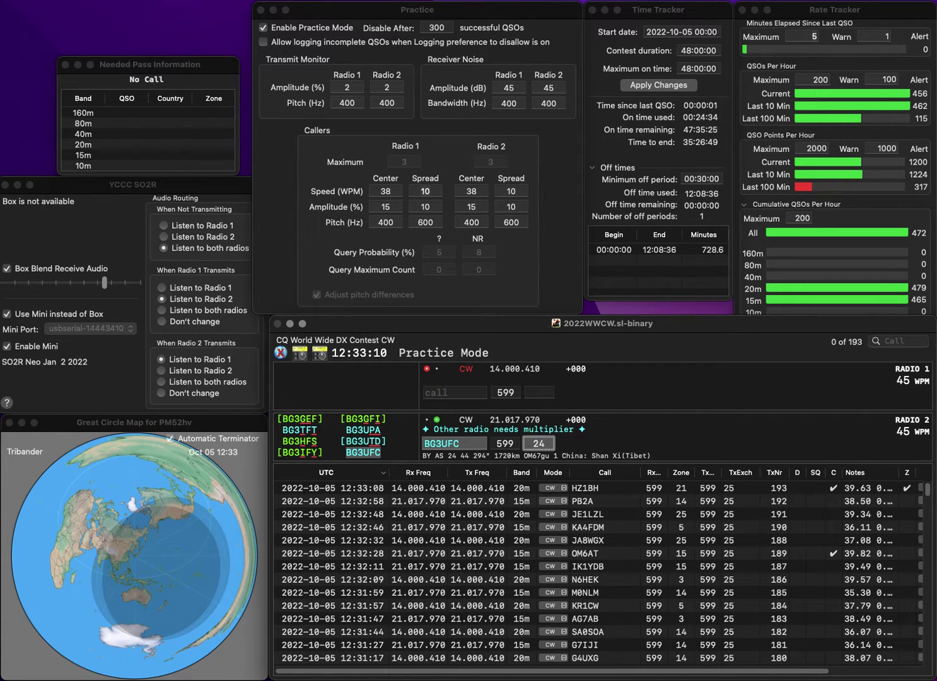
pyautogui.press('Return')
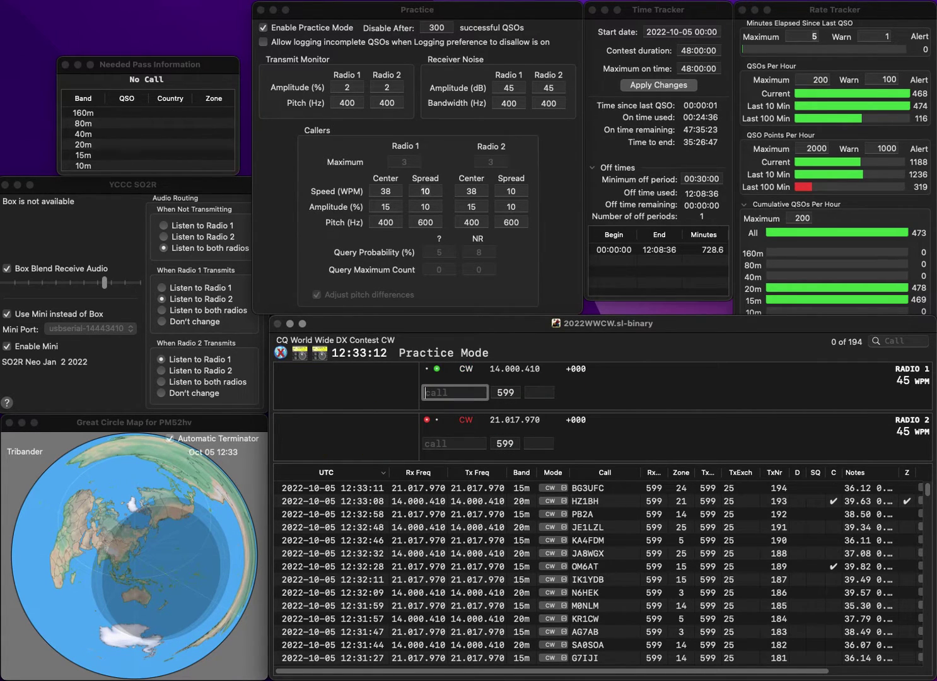
pyautogui.write('1QIJ')
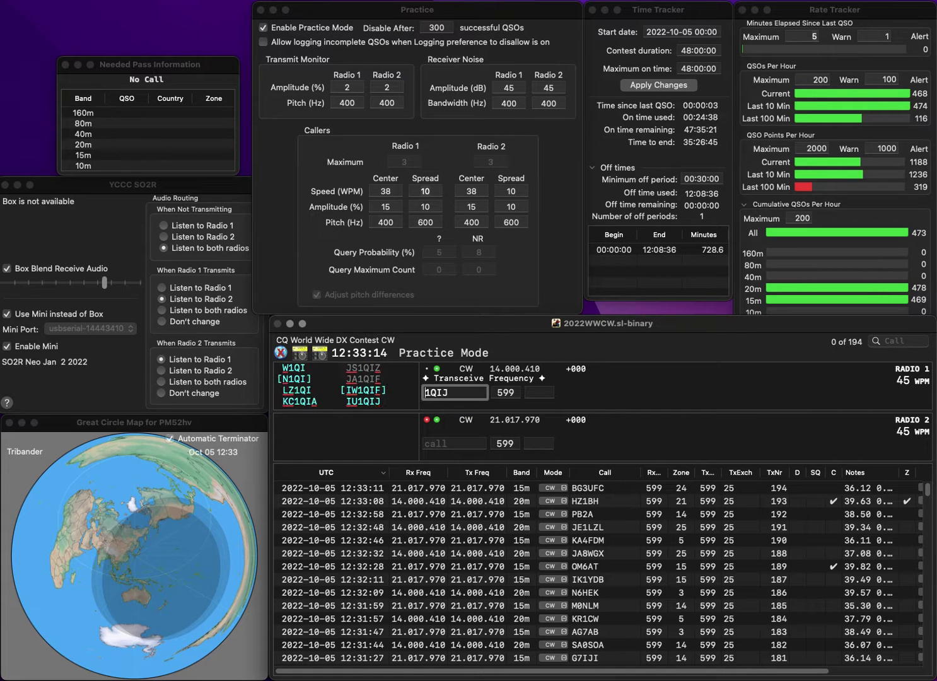
pyautogui.press('Home')
pyautogui.write('IU')
pyautogui.press('Return')
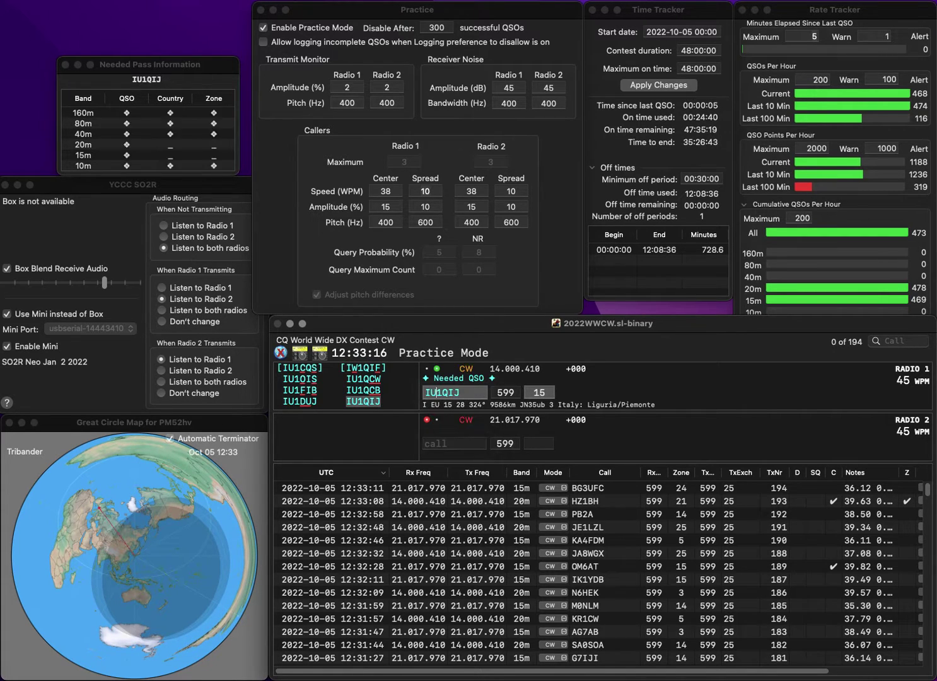
pyautogui.write('WD')
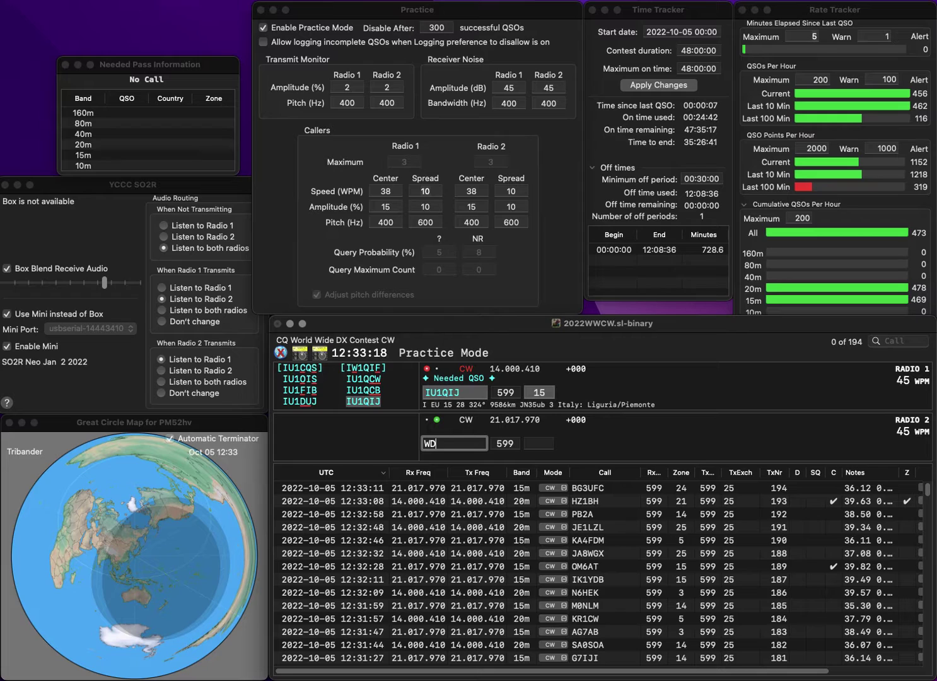
pyautogui.write('0BC')
pyautogui.press('Return')
pyautogui.press('Tab')
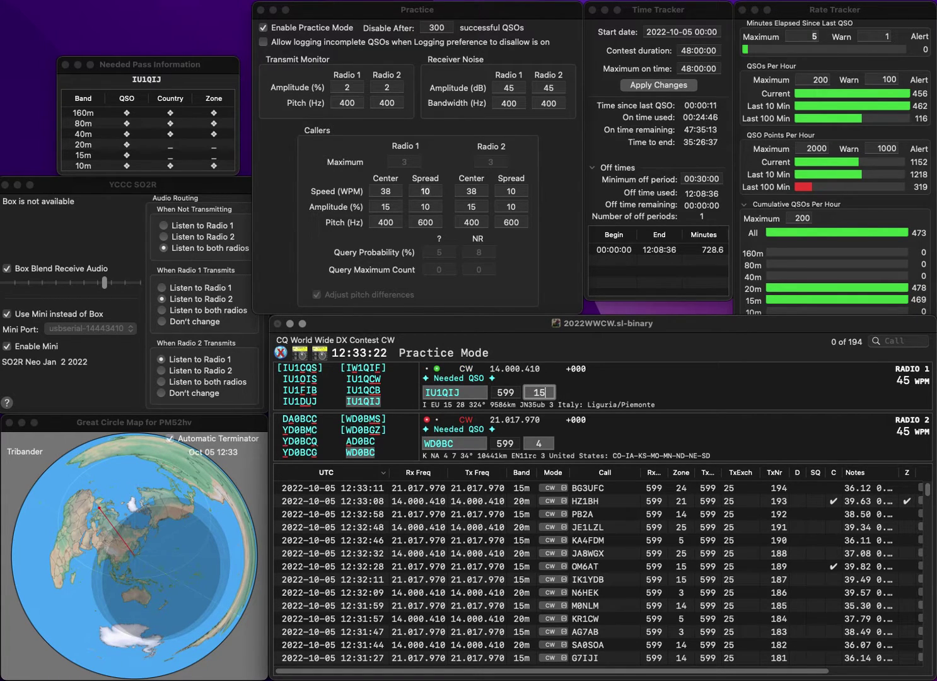
pyautogui.press('Return')
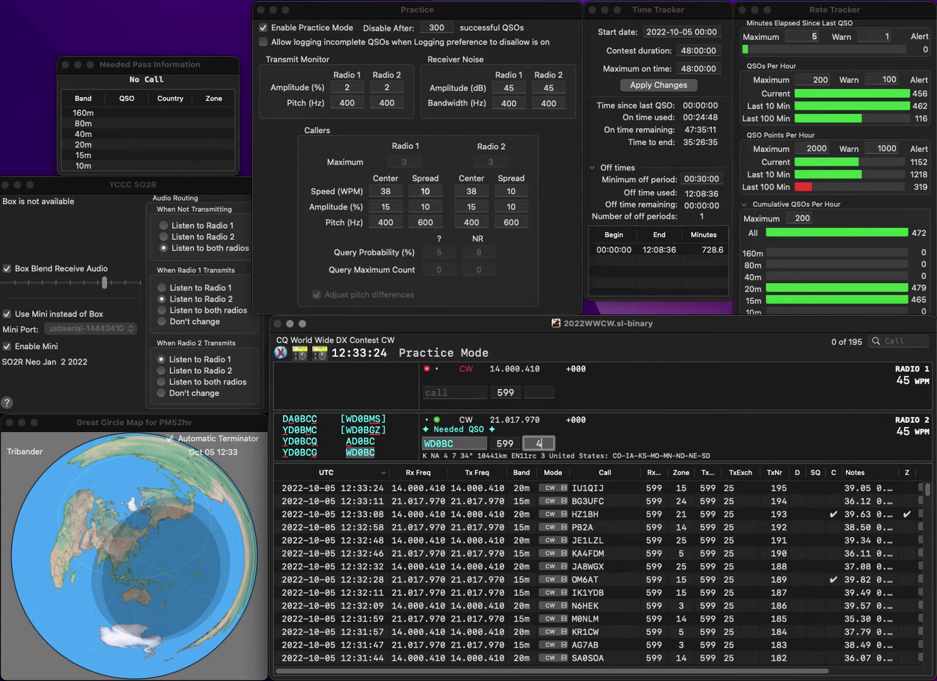
pyautogui.press('Return')
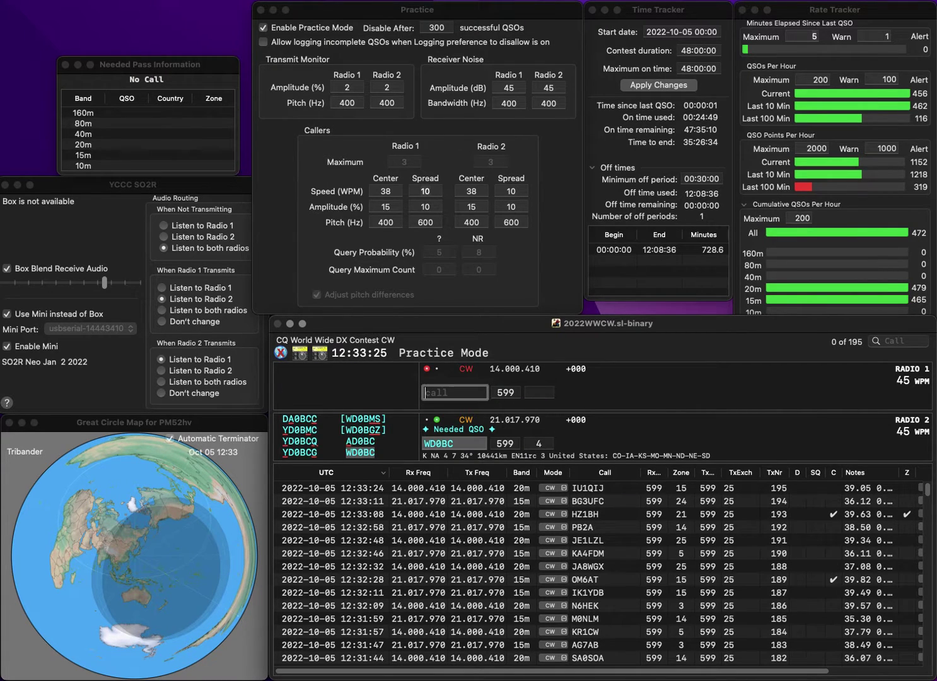
pyautogui.write('K1SFA')
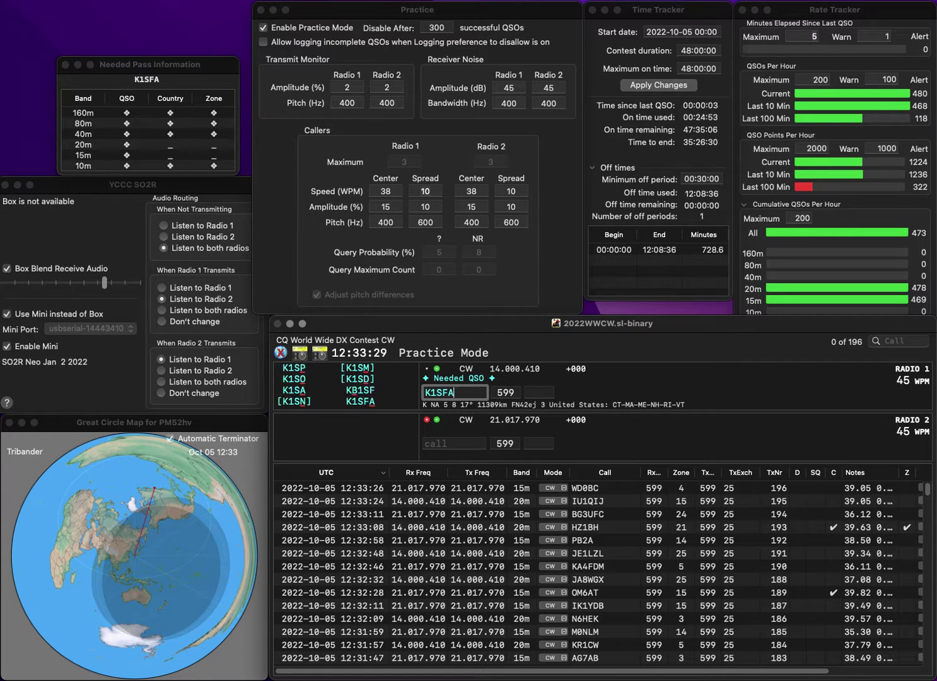
pyautogui.press('Return')
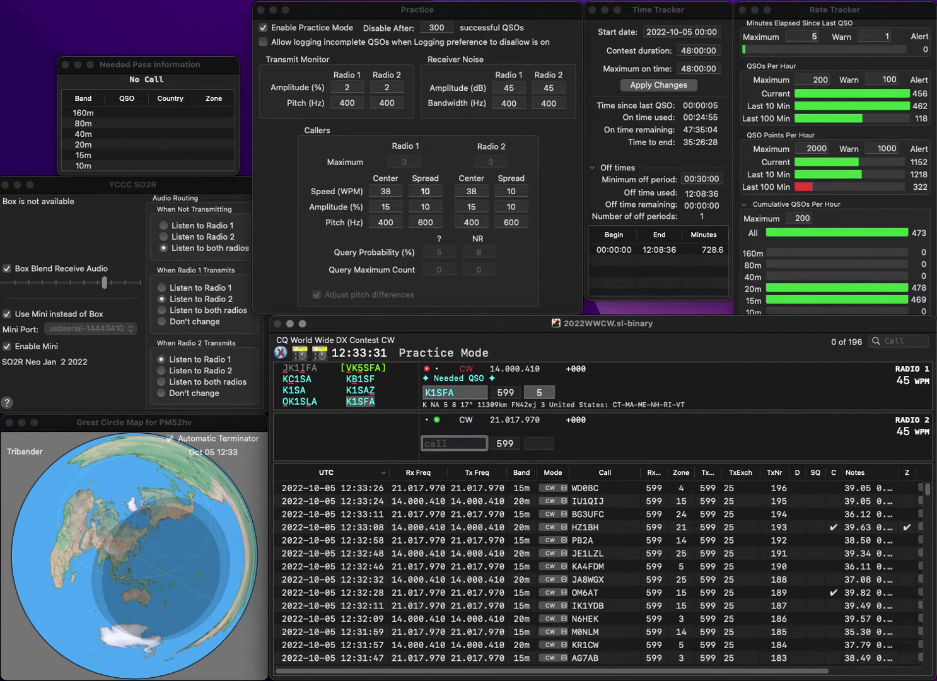
pyautogui.write('2R')
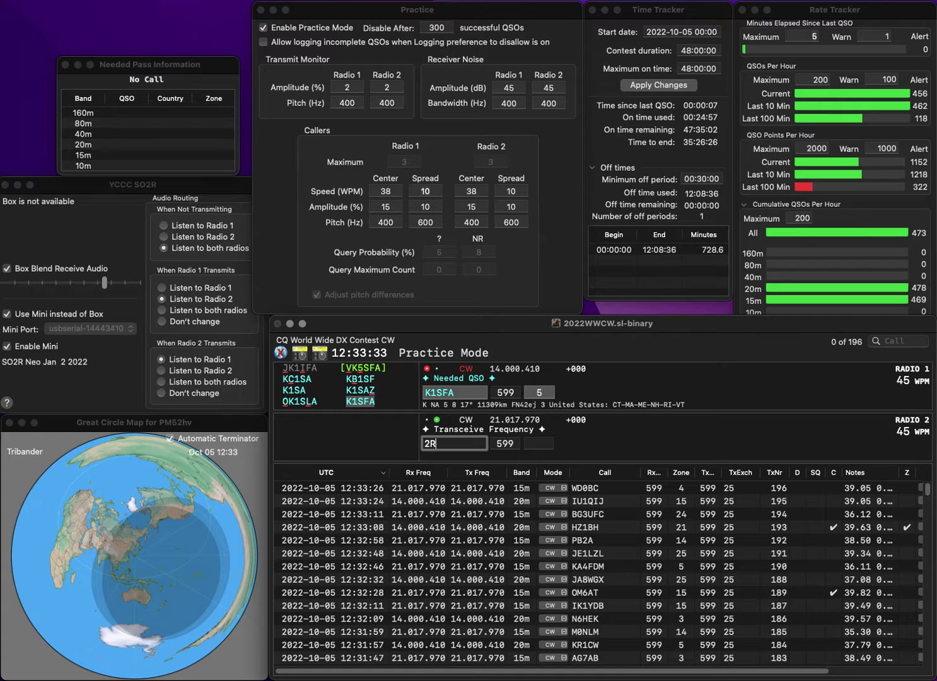
pyautogui.press('Return')
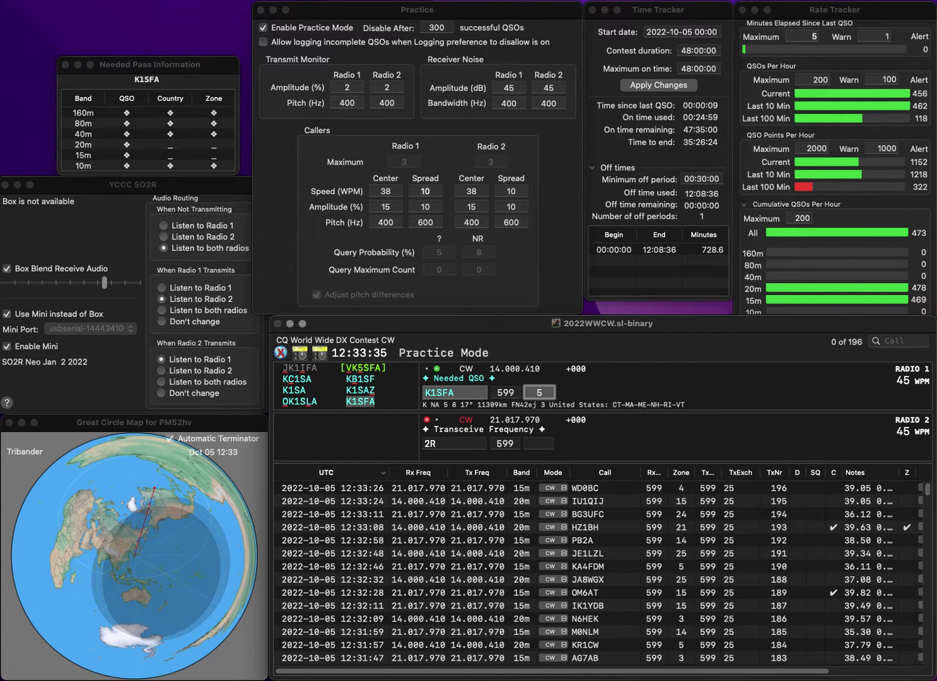
pyautogui.press('Return')
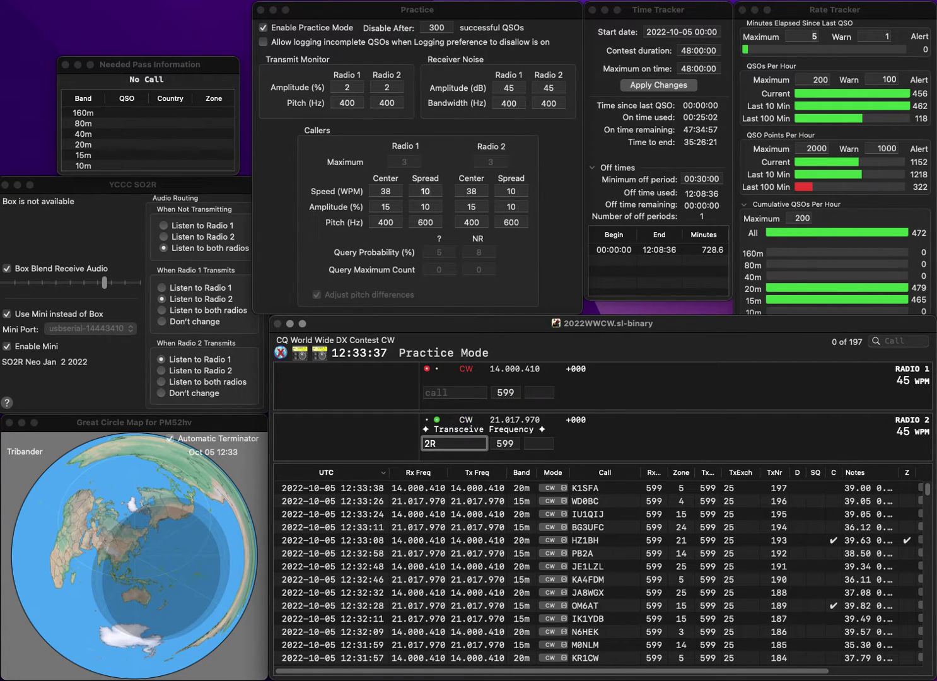
pyautogui.press('\\')
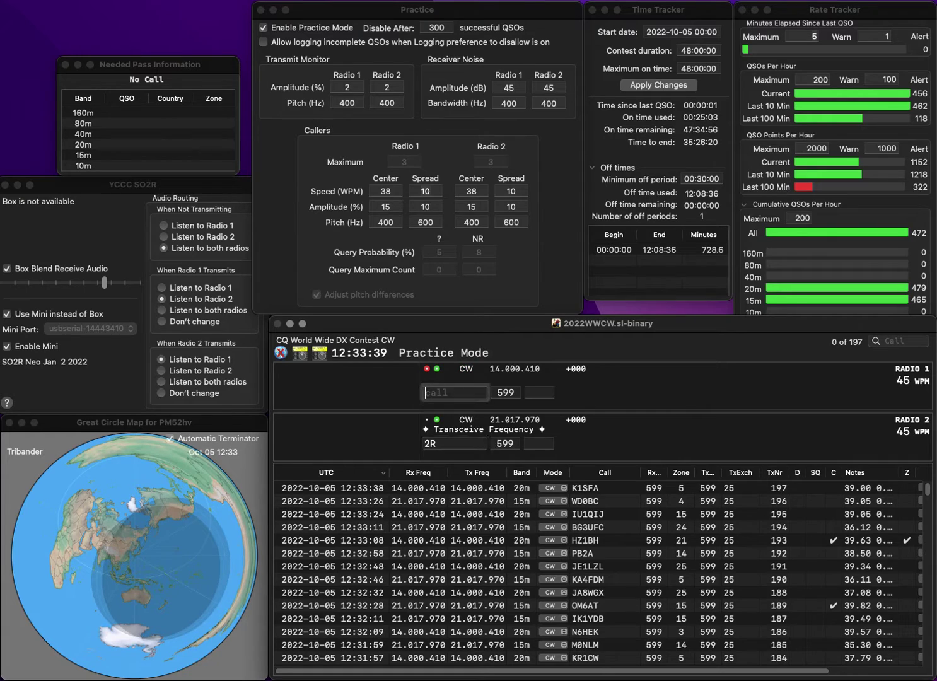
pyautogui.write('OH5EP')
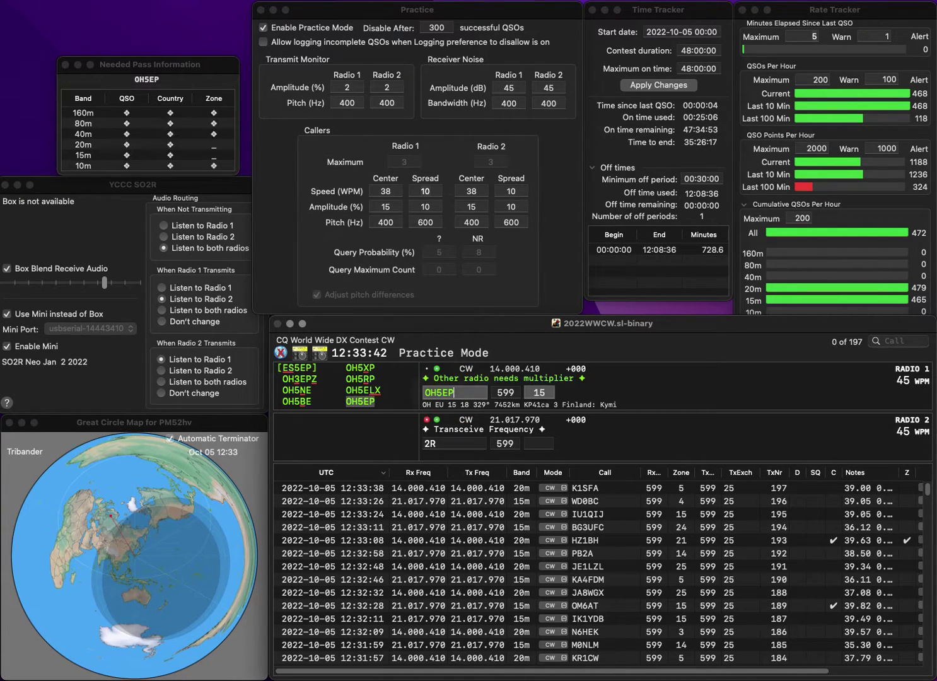
pyautogui.press('Return')
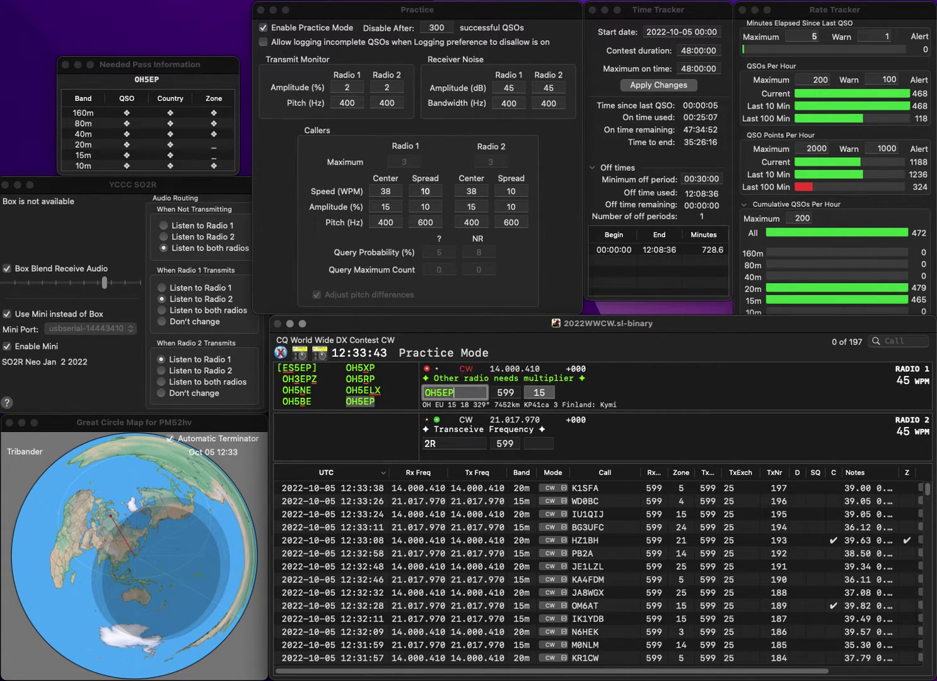
pyautogui.press('`')
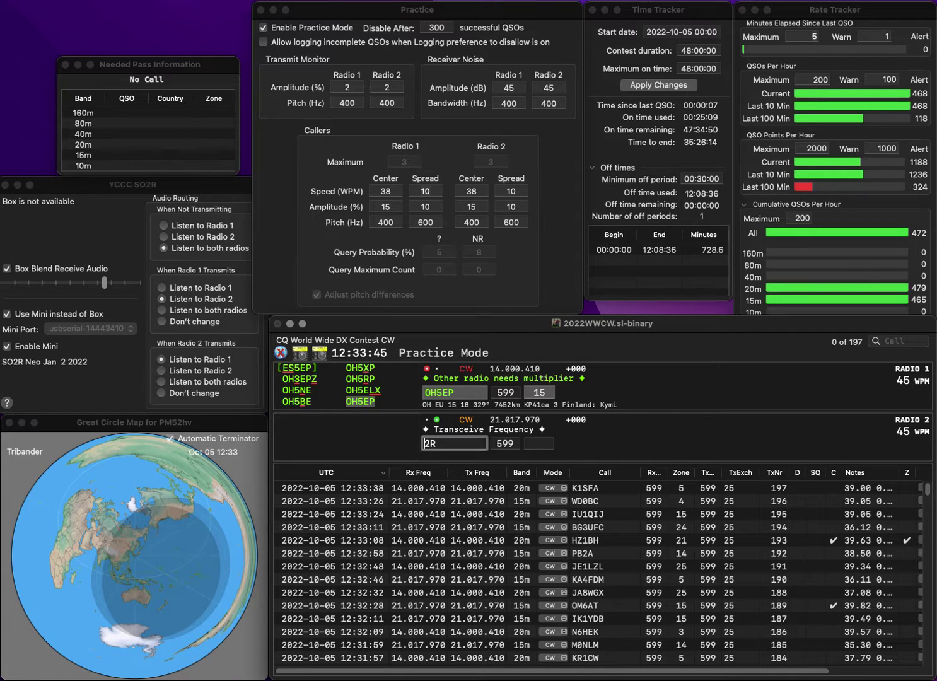
pyautogui.press('F1')
pyautogui.press('`')
pyautogui.press('Tab')
pyautogui.press('Return')
pyautogui.press('`')
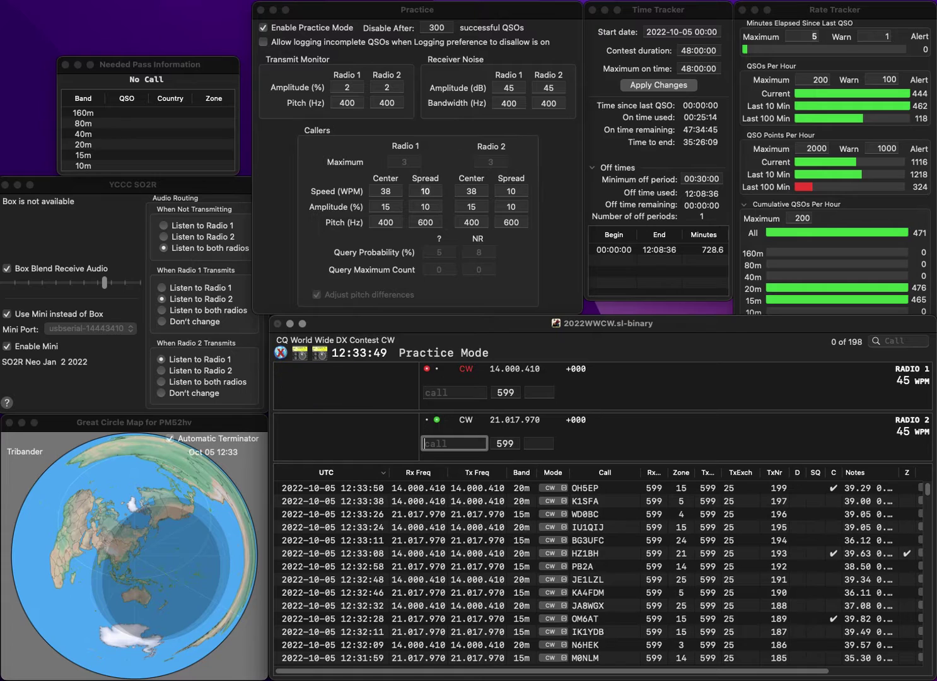
pyautogui.write('1F')
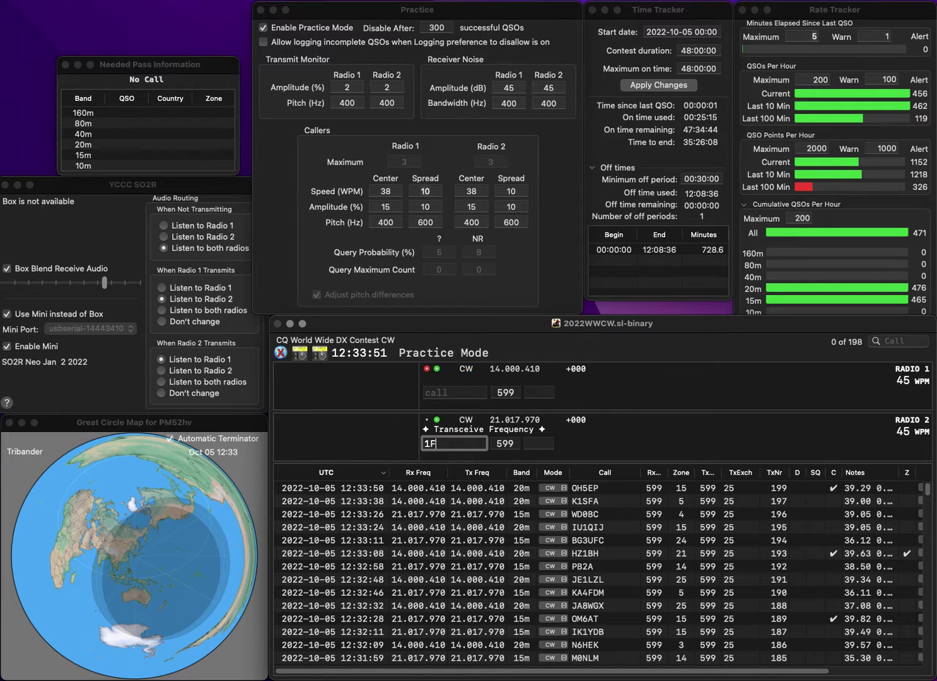
pyautogui.press('`')
pyautogui.write('JH1')
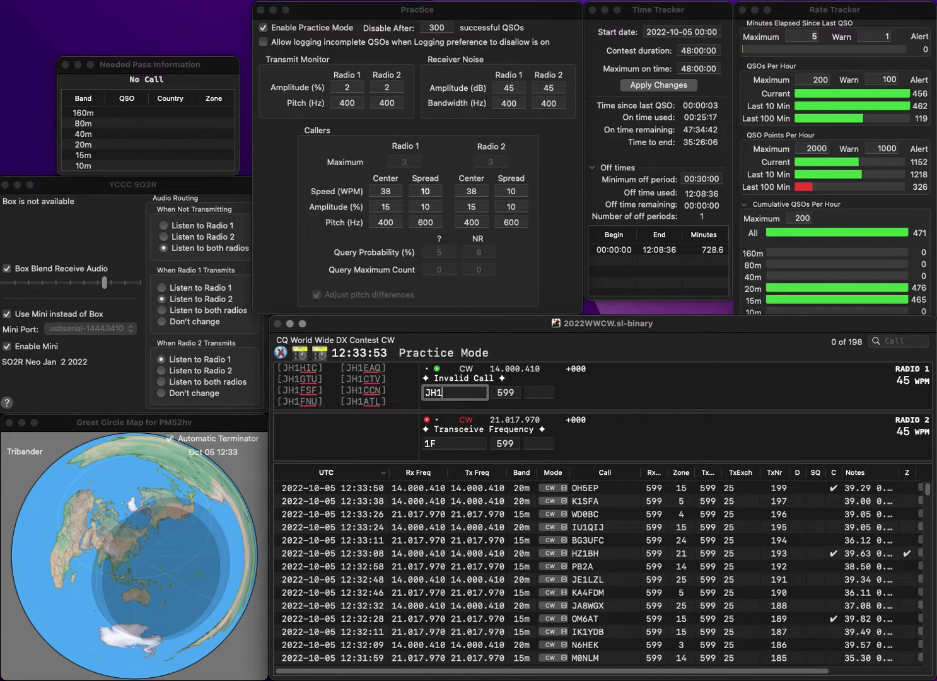
pyautogui.write('VOV')
pyautogui.press('Return')
# Change the Radio 2 call to SV3F and send the exchange, and log JH1VOV with zone 25 on Radio 1.
pyautogui.write('SF')
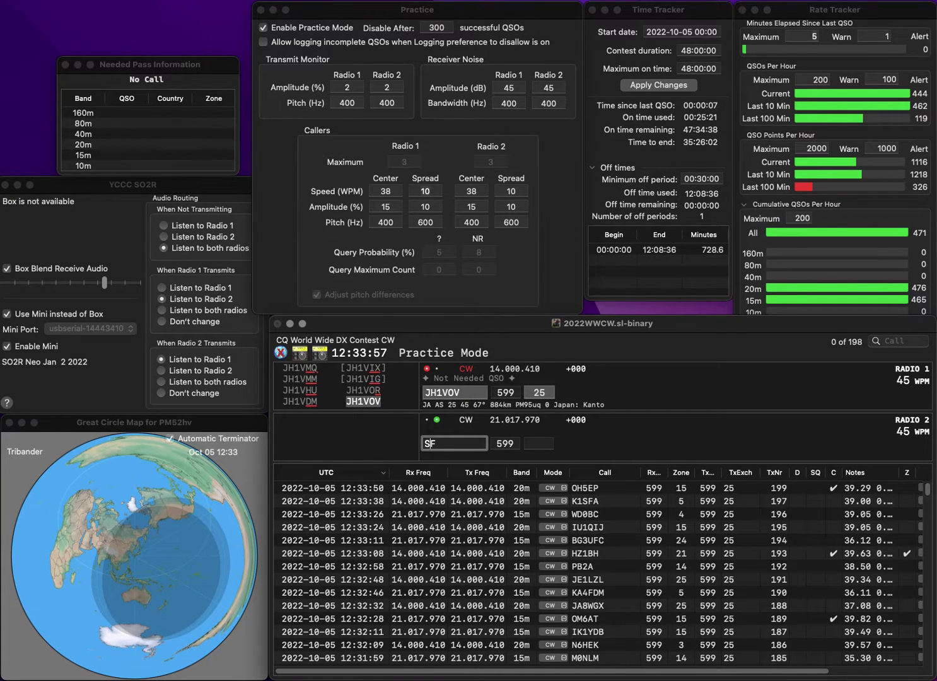
pyautogui.write('V1')
pyautogui.press('BackSpace')
pyautogui.write('3')
pyautogui.press('Return')
pyautogui.press('Tab')
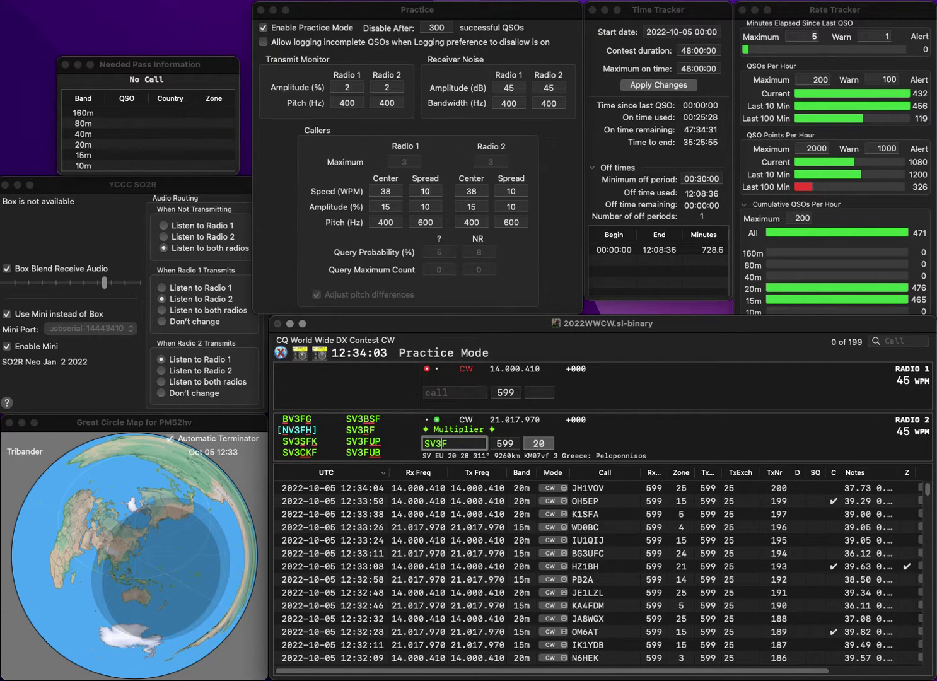
# Correct the Radio 2 call to S53F and send that station the exchange.
pyautogui.press('Left')
pyautogui.press('BackSpace')
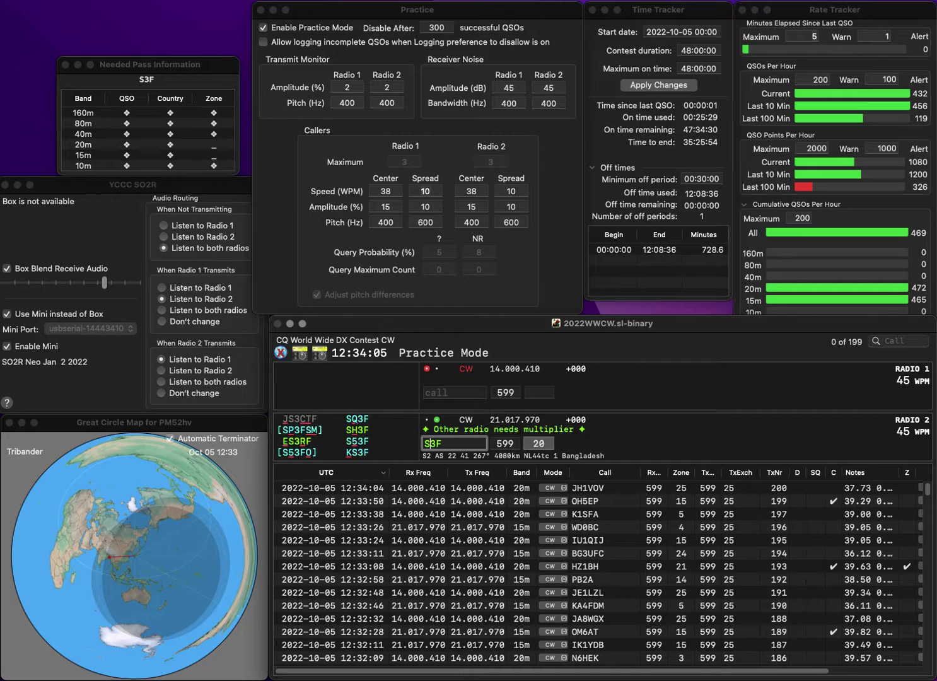
pyautogui.write('5')
pyautogui.press('Return')
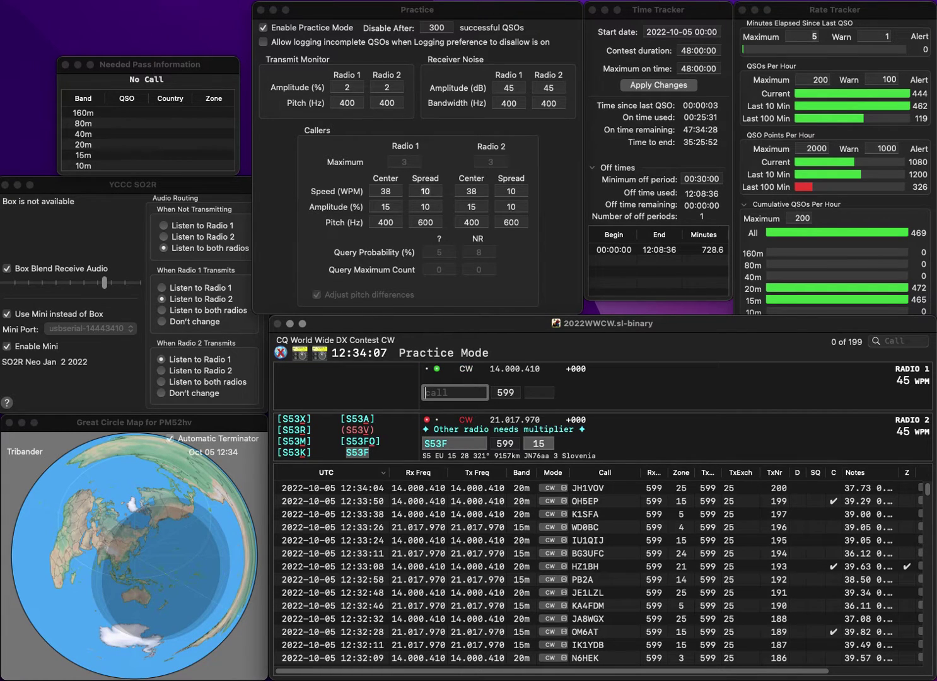
# Work WV9E on Radio 1, and log S53F with zone 15 and WV9E with zone 4.
pyautogui.write('9EWV')
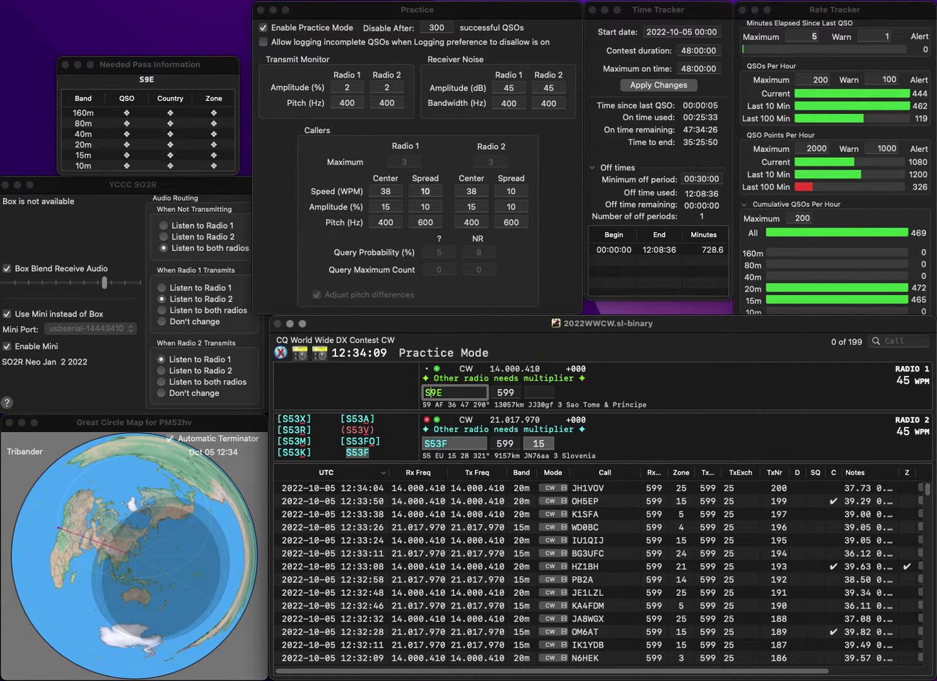
pyautogui.press('Return')
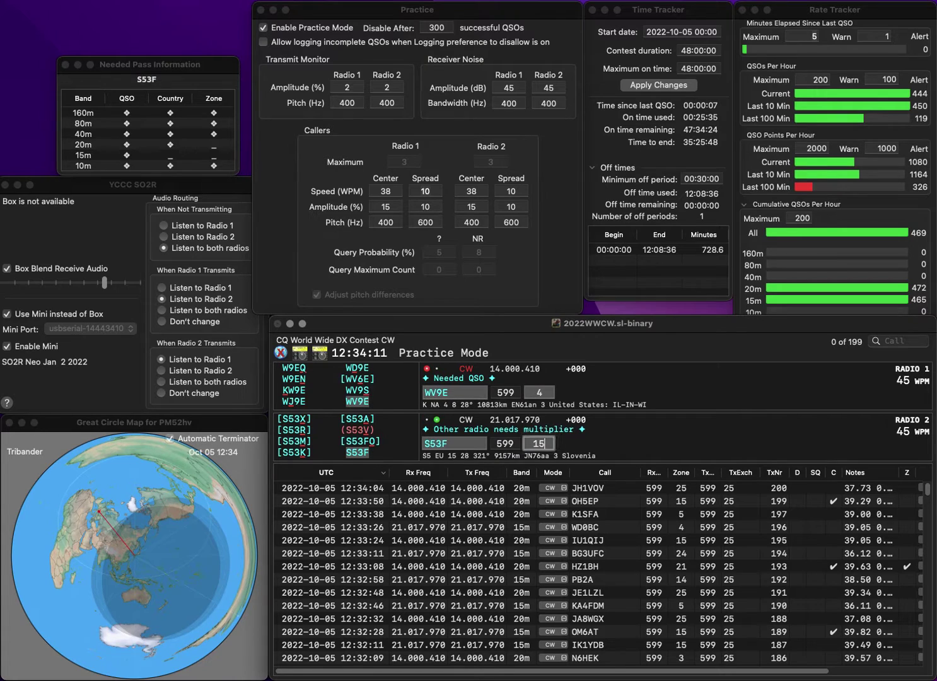
pyautogui.write('4')
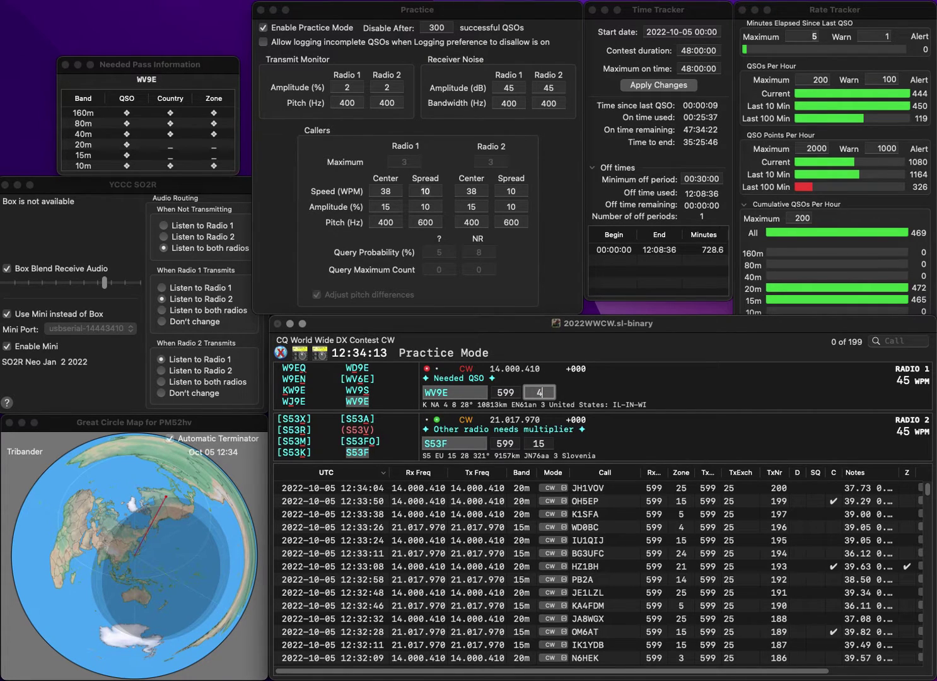
pyautogui.press('Return')
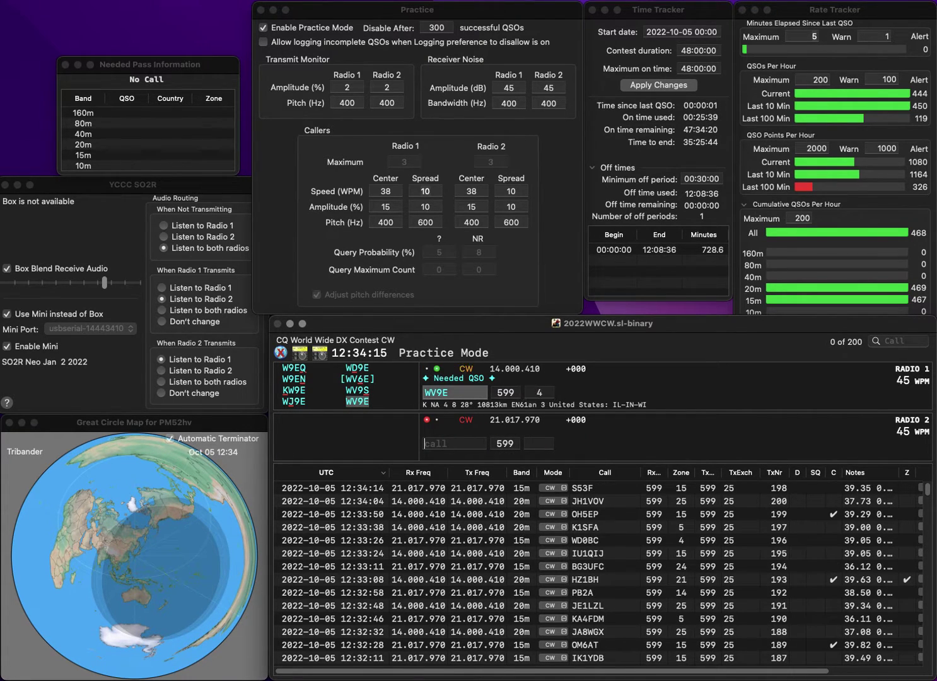
pyautogui.write('M0MJA/P')
pyautogui.press('Return')
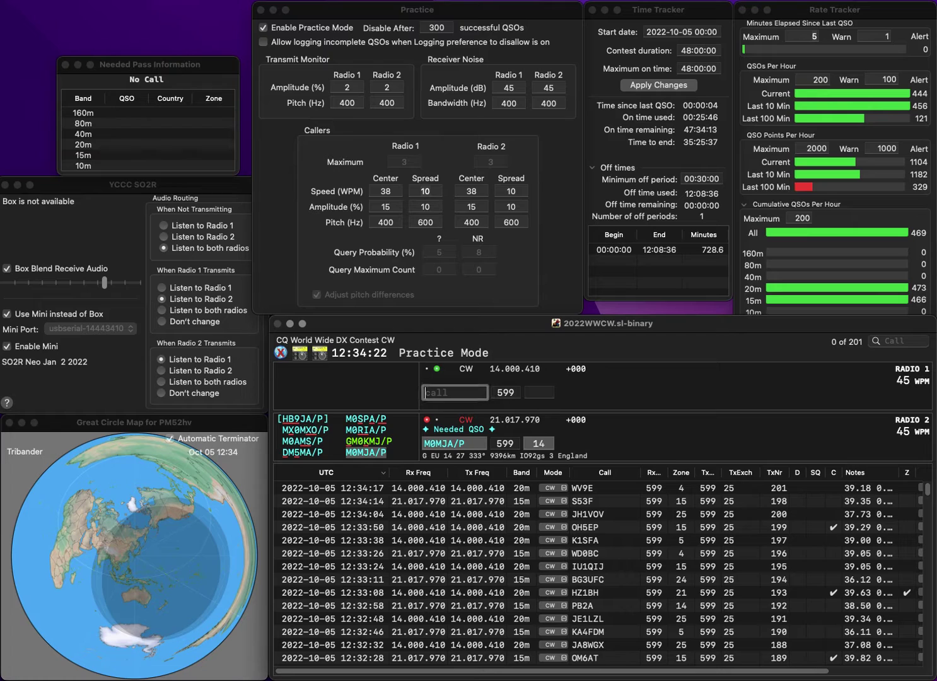
pyautogui.write('UA5FIL')
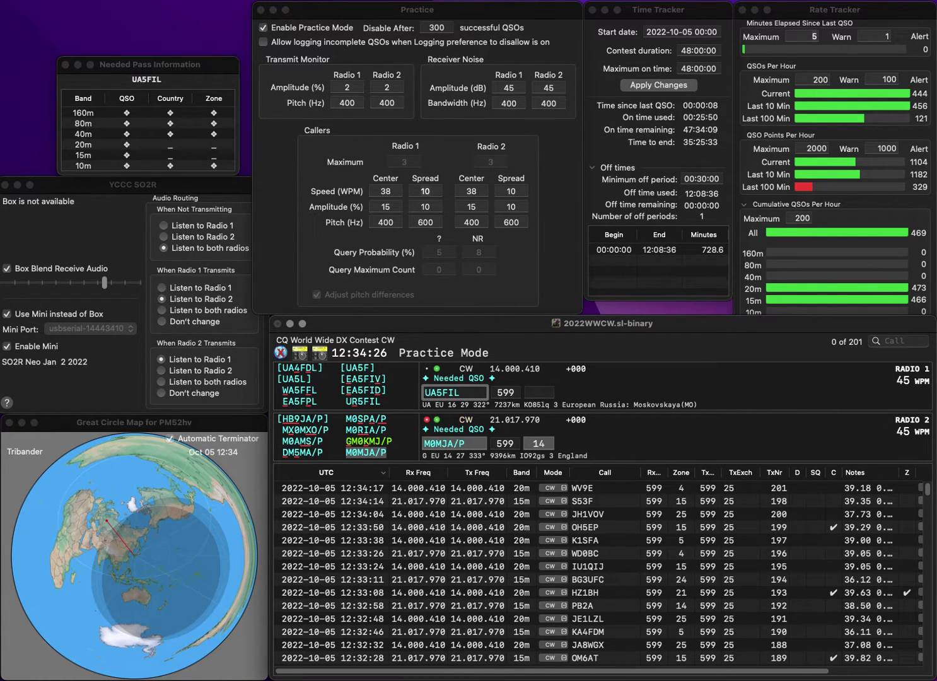
pyautogui.press('BackSpace')
pyautogui.write('R')
pyautogui.press('Return')
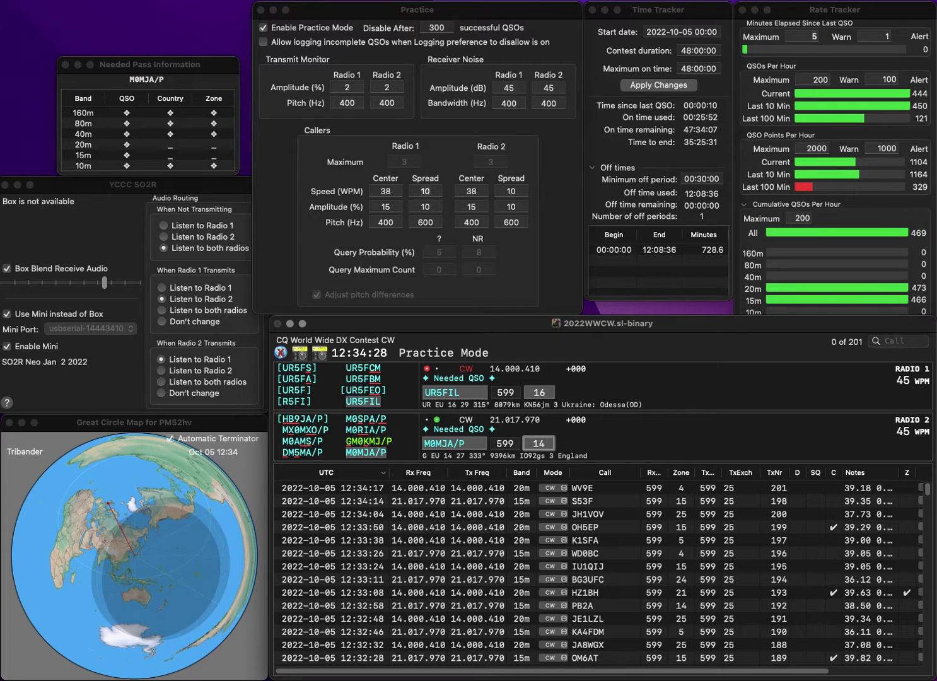
# Log the pending contacts M0MJA/P on Radio 2 and UR5FIL on Radio 1, and answer JH1SJS on Radio 2.
pyautogui.press('Return')
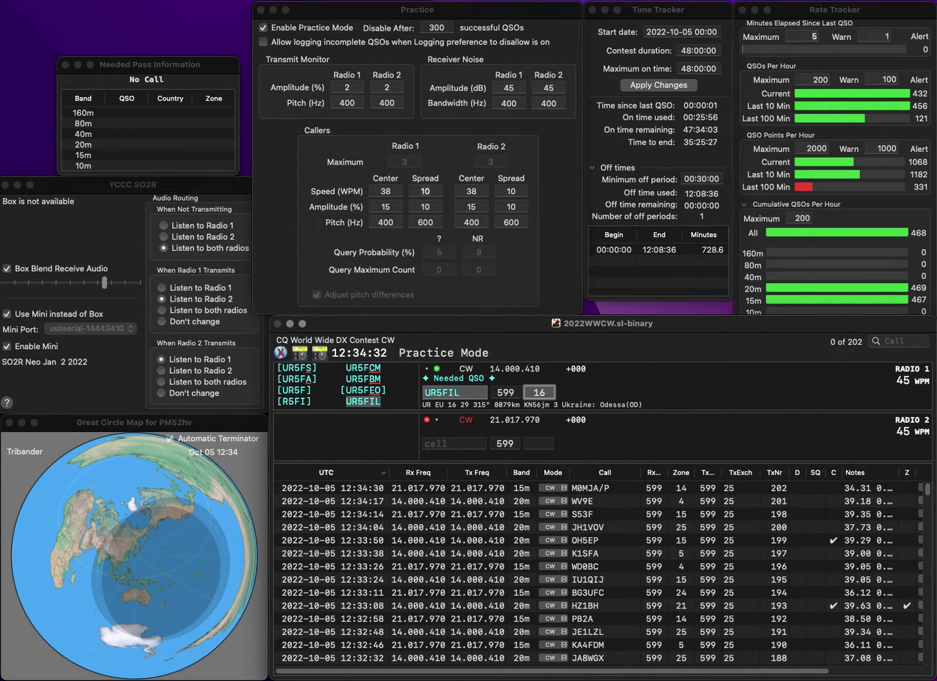
pyautogui.press('Return')
pyautogui.write('JH')
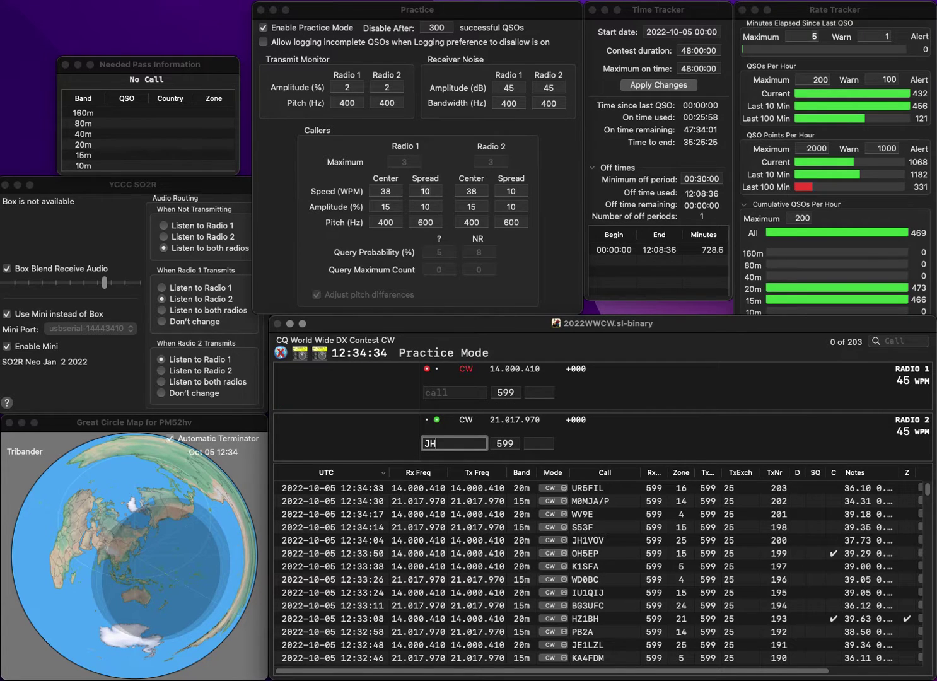
pyautogui.write('1SJS')
pyautogui.press('Return')
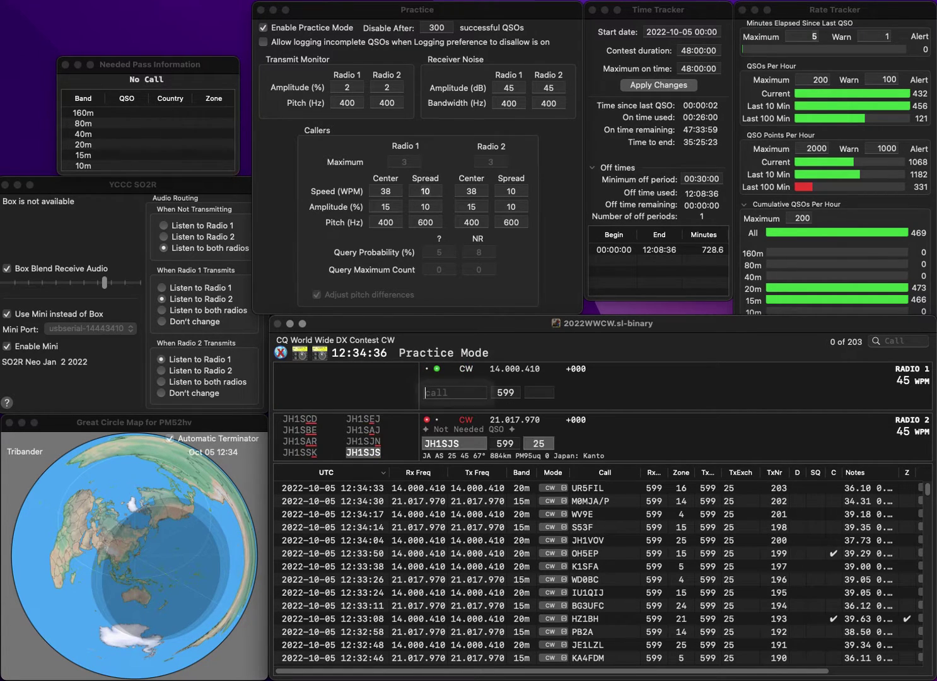
pyautogui.write('YD1F')
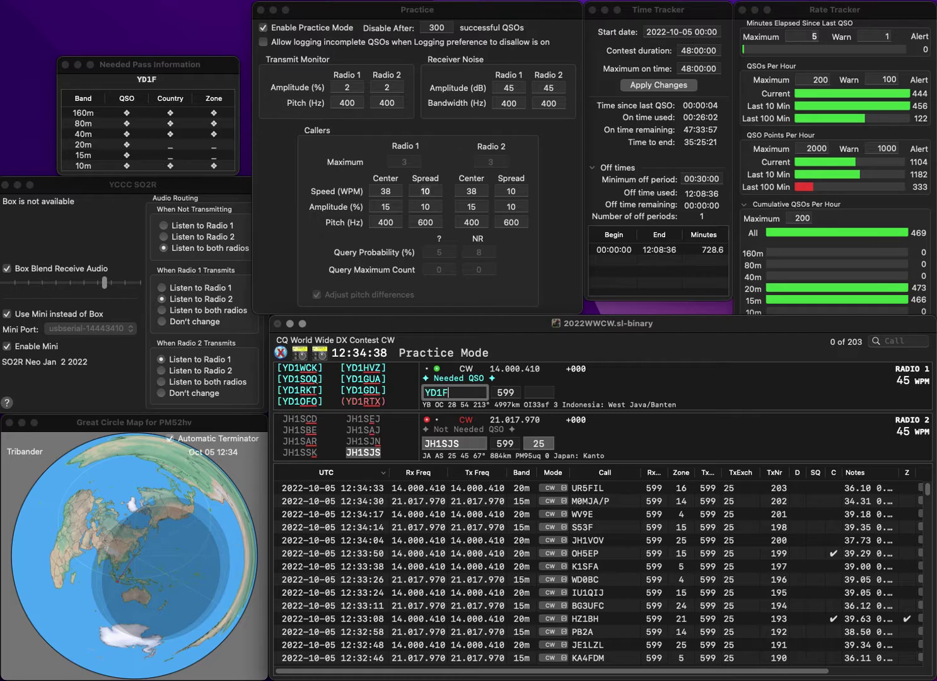
pyautogui.write('H')
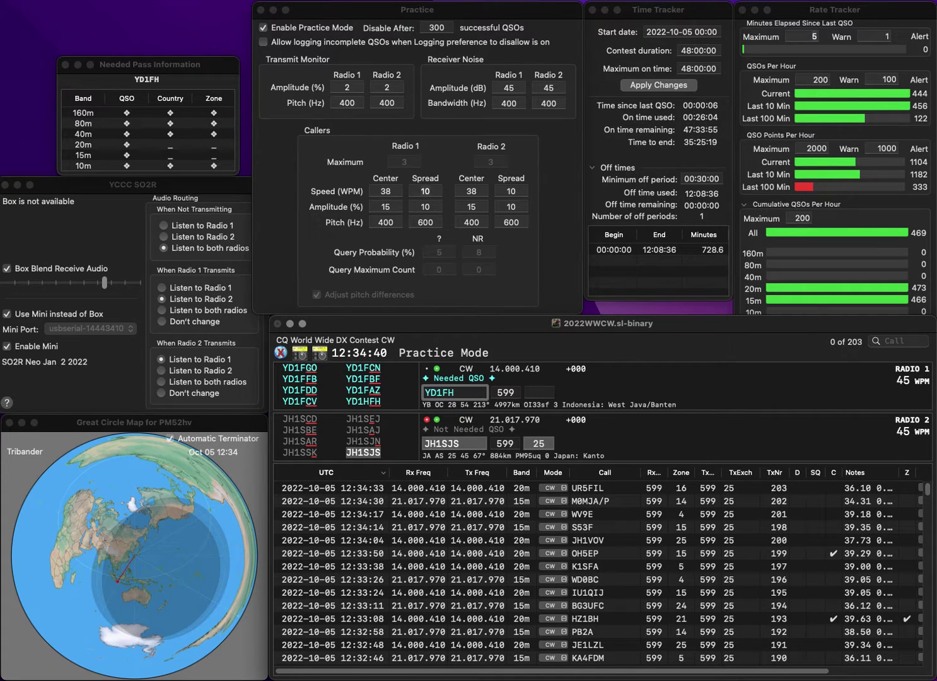
pyautogui.write('H')
pyautogui.press('Return')
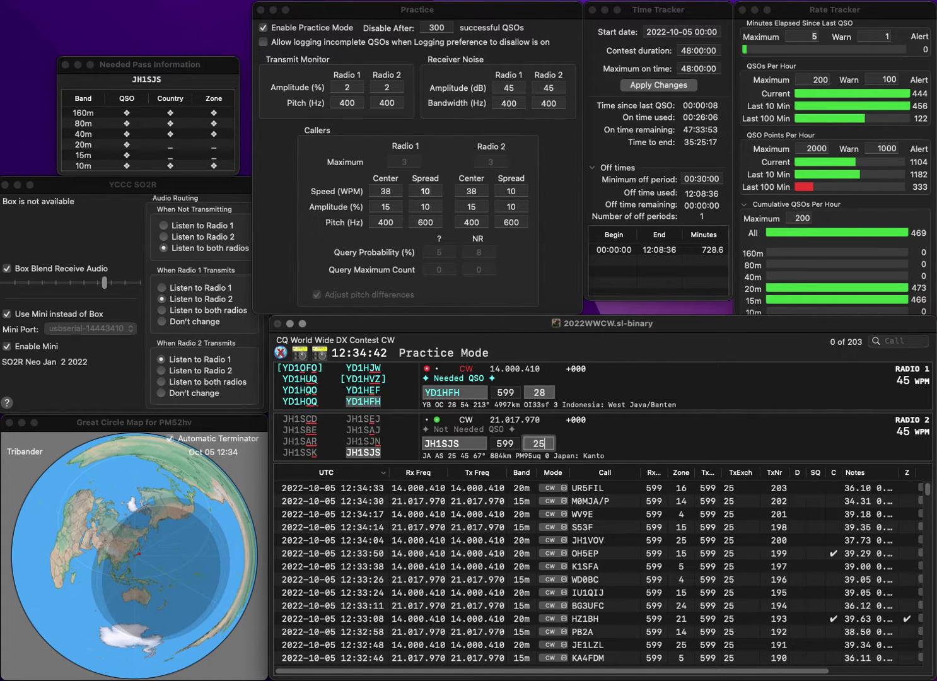
pyautogui.write('28')
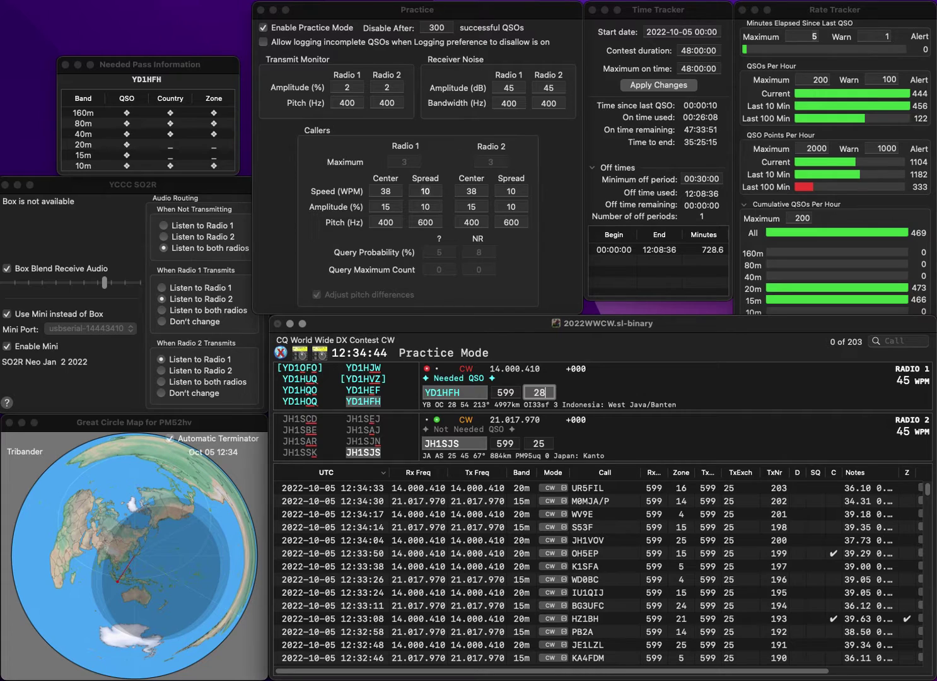
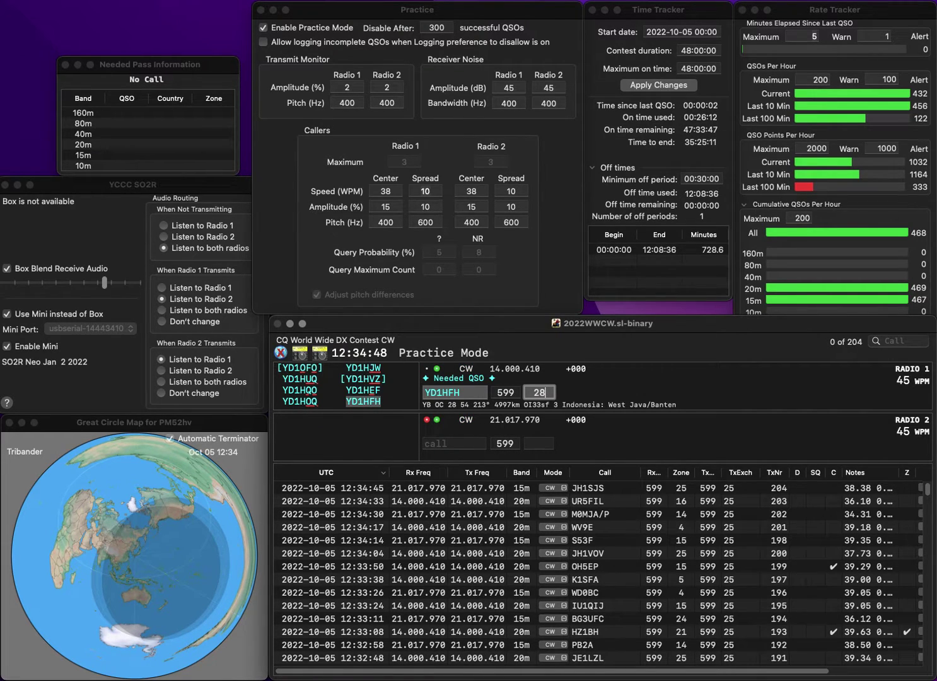
pyautogui.press('Return')
# Send the partial calls ZW on Radio 2 and WD on Radio 1, and complete the Radio 2 call as G4HZW.
pyautogui.write('ZW')
pyautogui.press('Return')
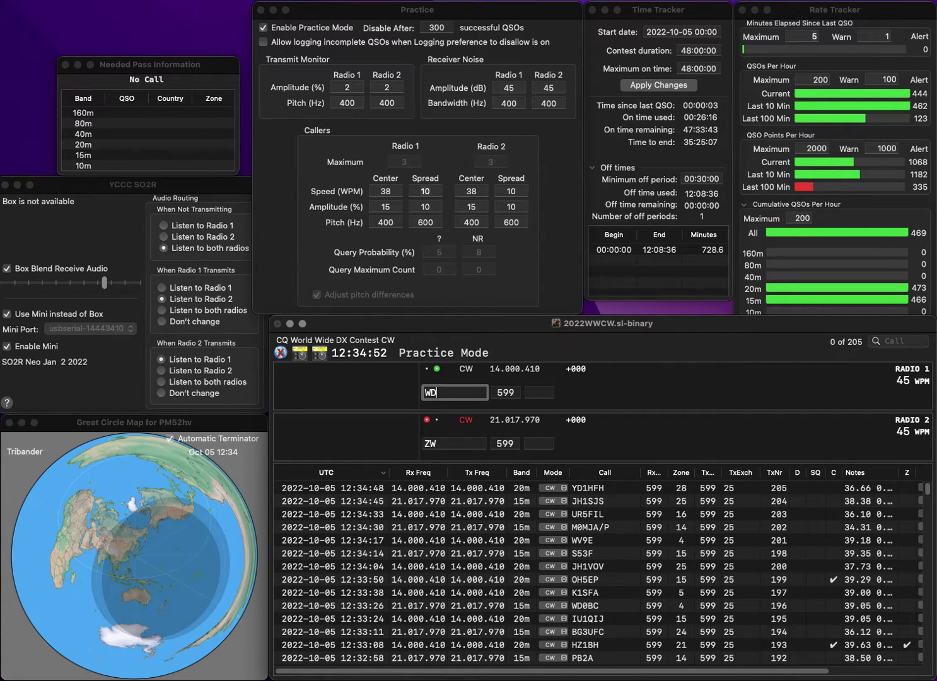
pyautogui.press('Return')
pyautogui.write('G4HZW')
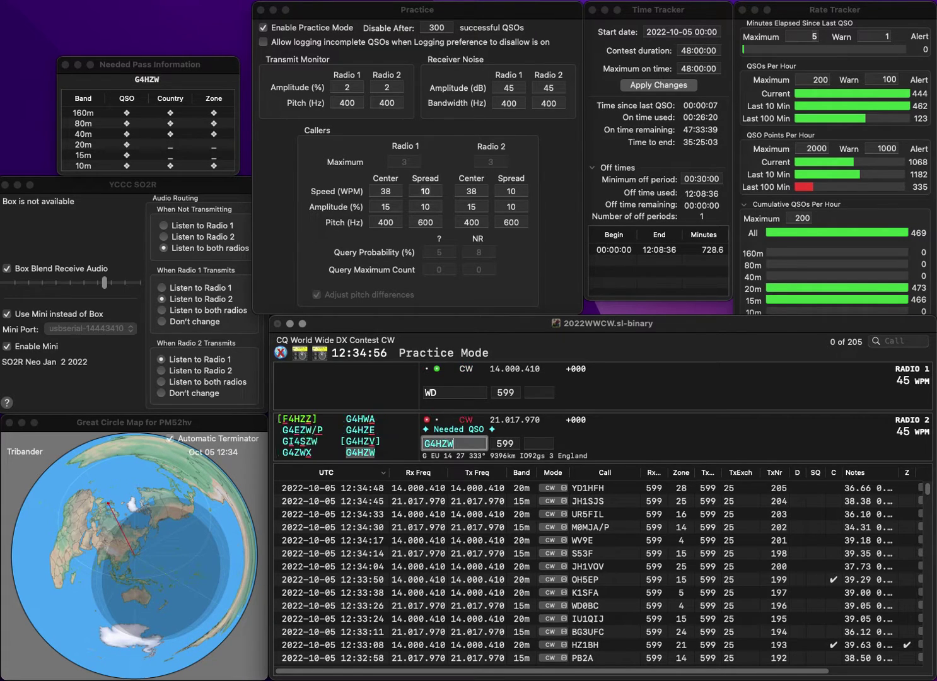
pyautogui.press('Return')
pyautogui.write('ER')
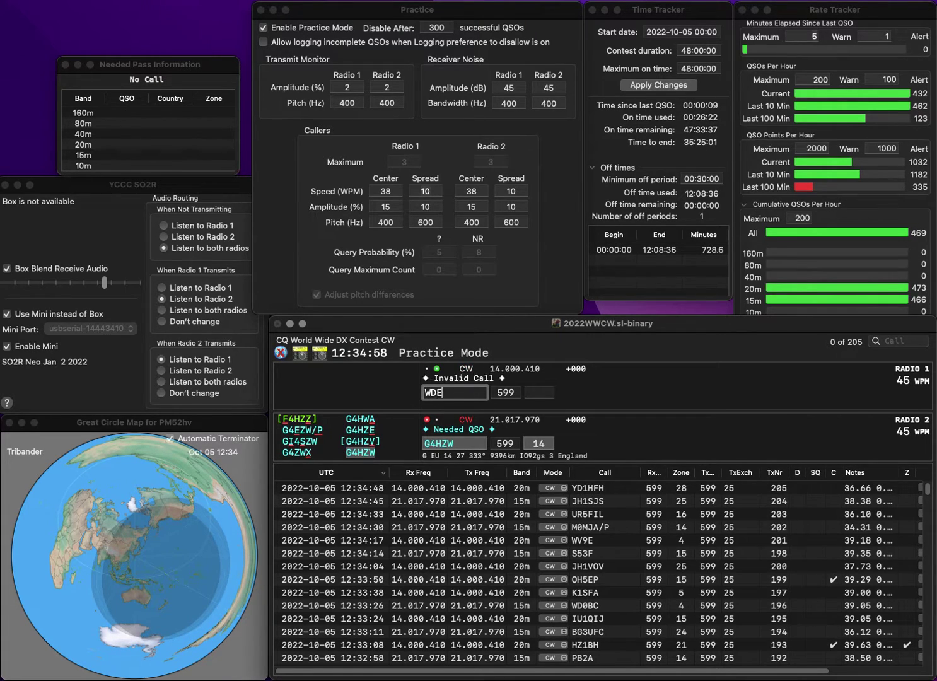
pyautogui.press('Left')
pyautogui.press('Left')
pyautogui.press('Left')
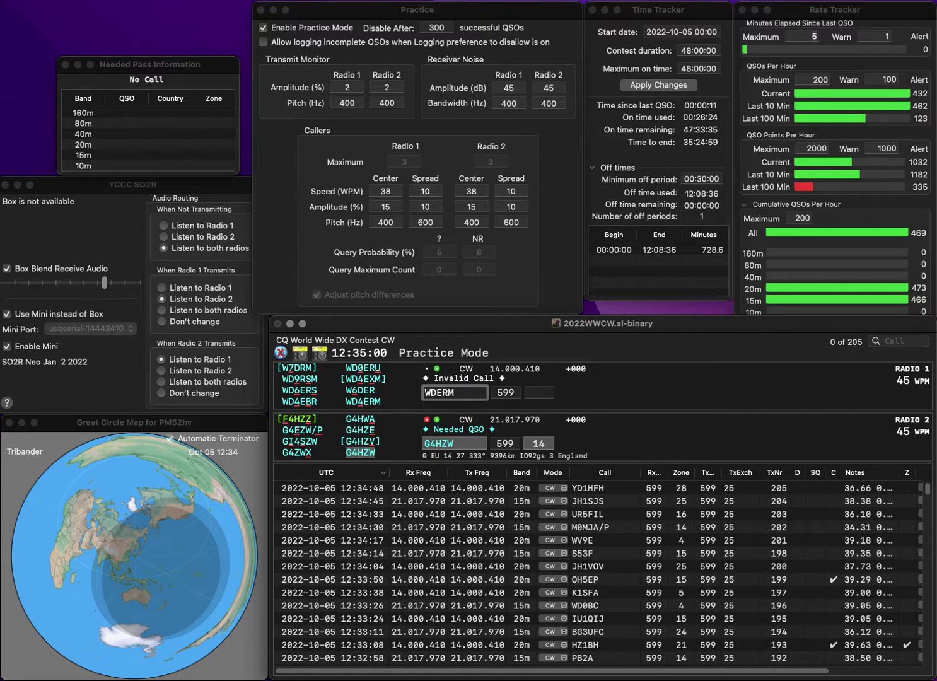
pyautogui.write('4')
pyautogui.press('space')
pyautogui.press('`')
pyautogui.press('Return')
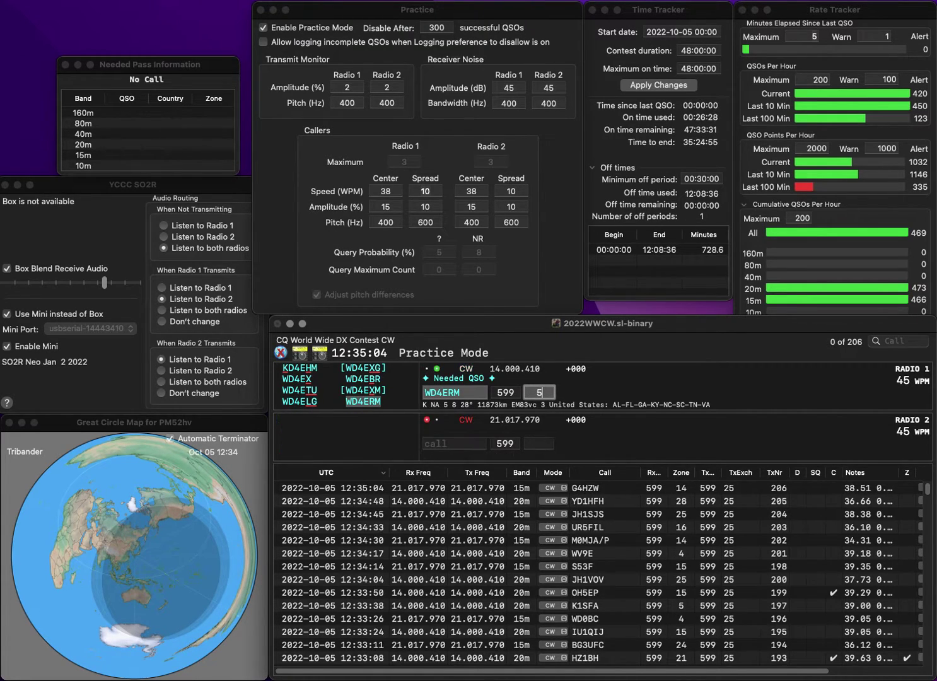
pyautogui.press('Return')
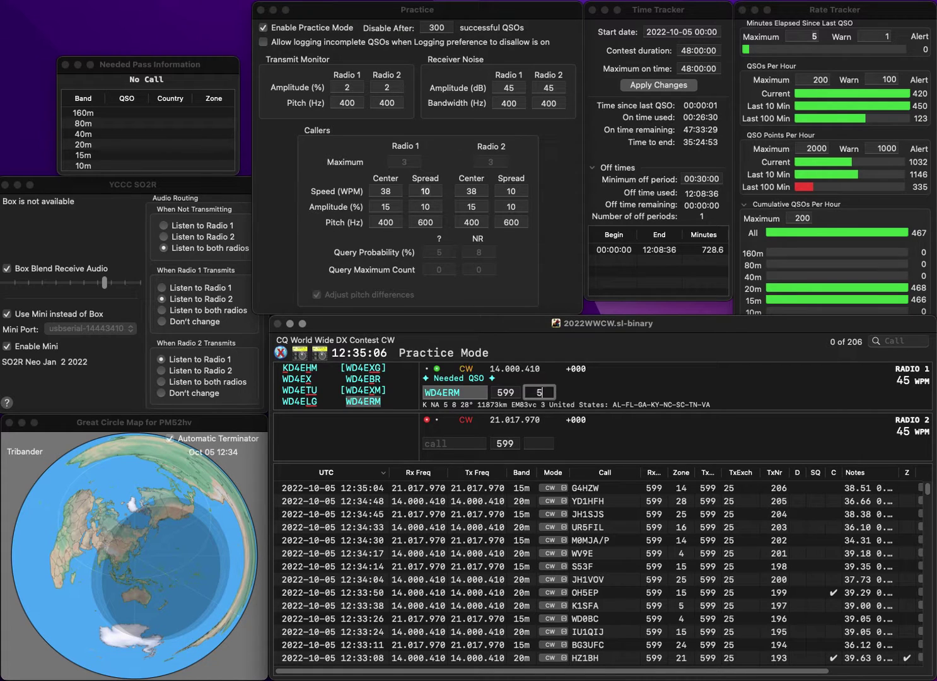
# Enter W2CVW as the caller on Radio 2 and send the exchange to it.
pyautogui.write('JCVW')
pyautogui.press('Left')
pyautogui.press('Left')
pyautogui.press('Left')
pyautogui.press('BackSpace')
pyautogui.write('W3')
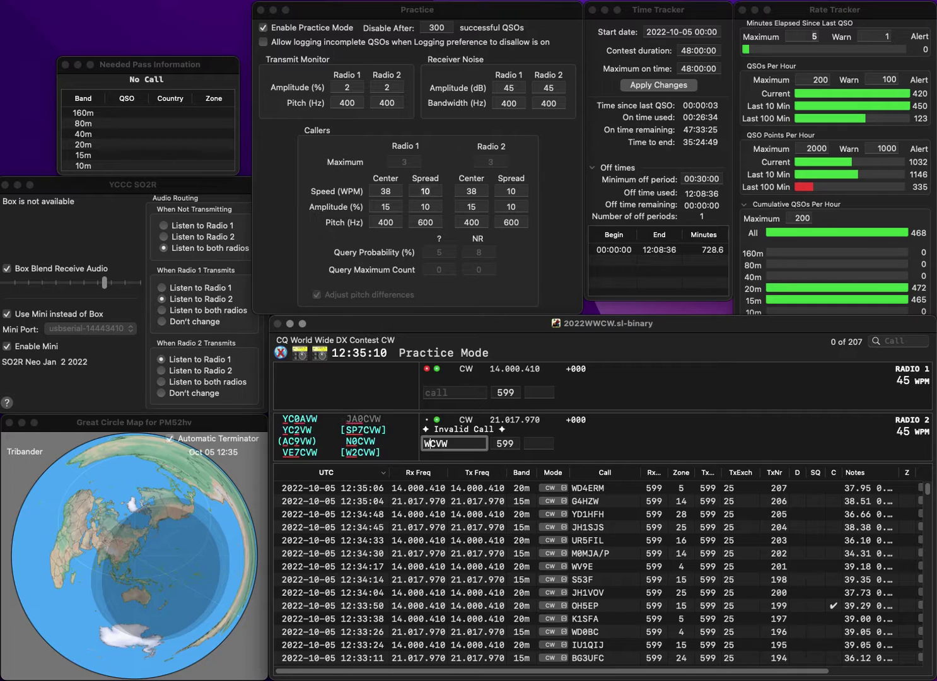
pyautogui.press('BackSpace')
pyautogui.write('2')
pyautogui.press('Return')
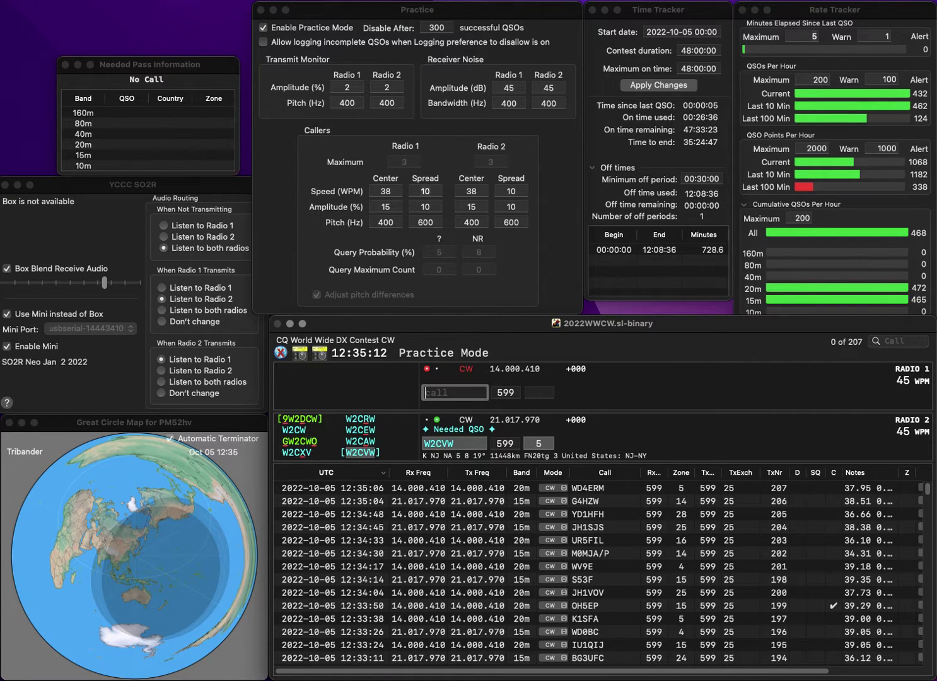
pyautogui.write('E')
pyautogui.write('U6A')
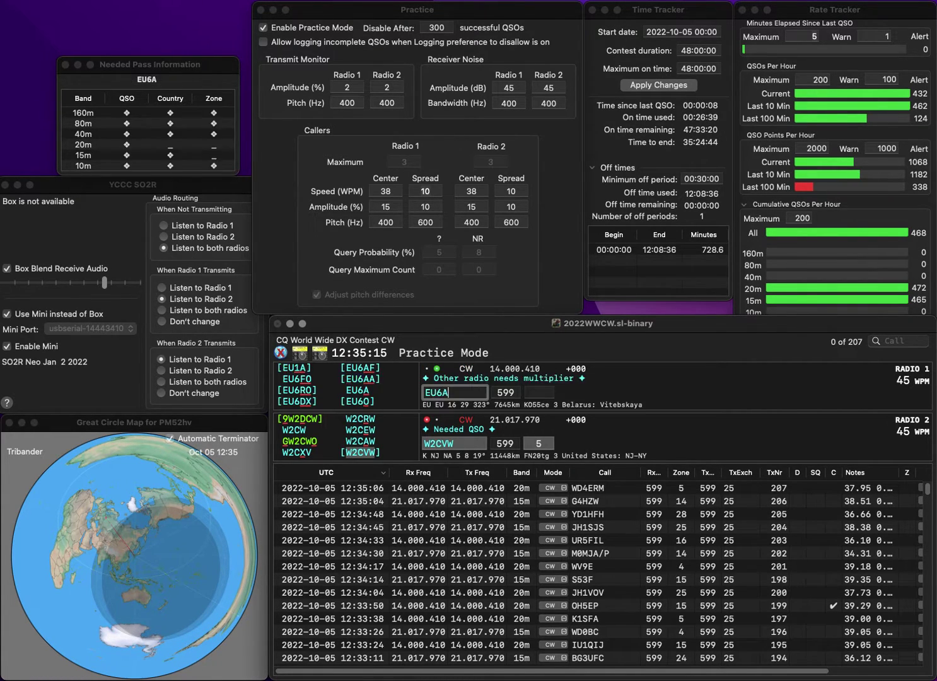
pyautogui.press('Return')
pyautogui.press('space')
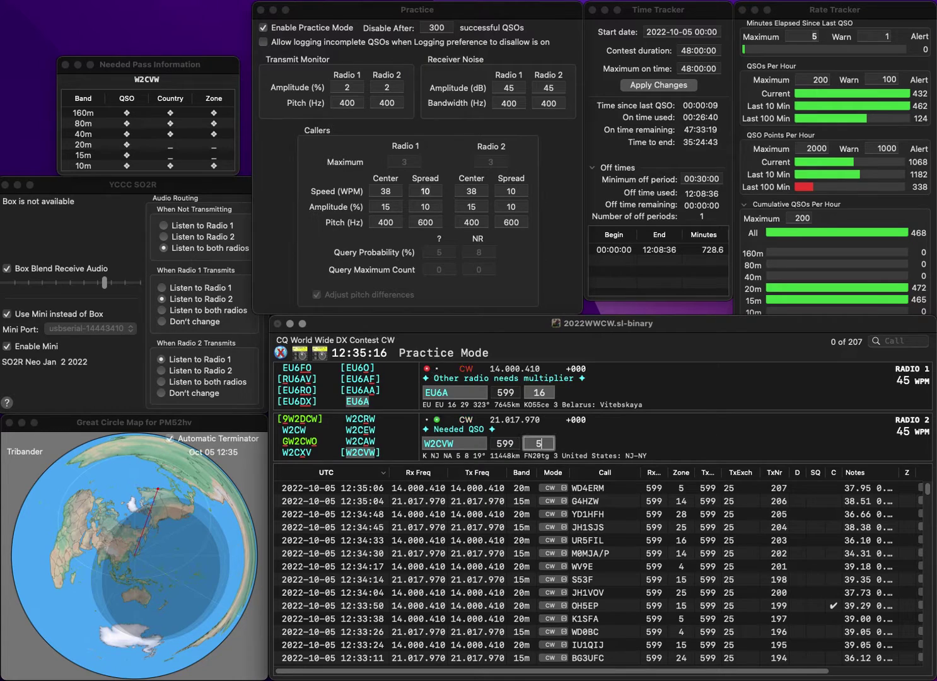
pyautogui.press('Return')
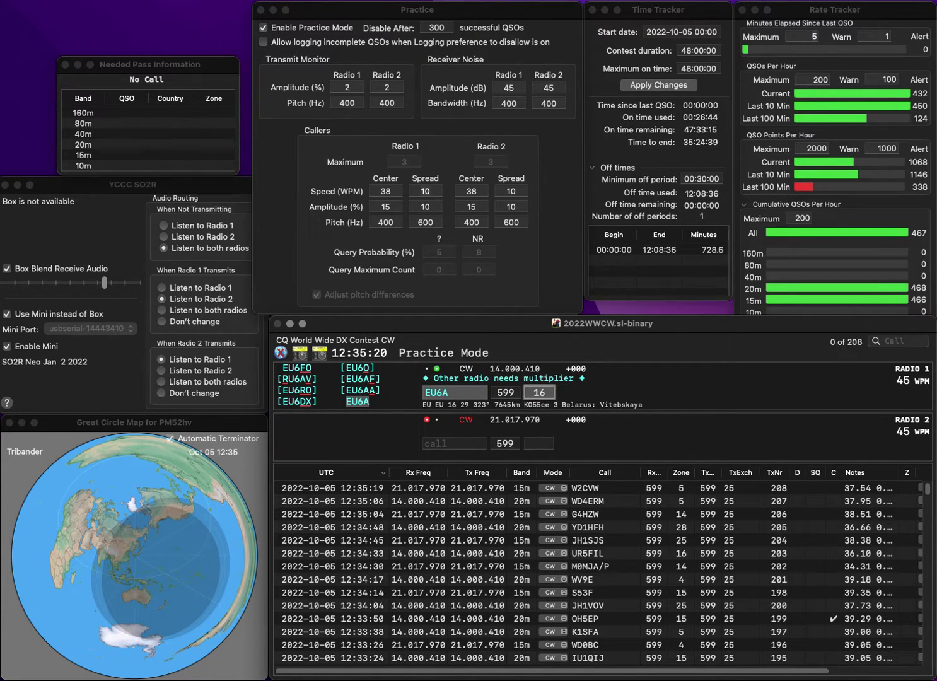
pyautogui.press('Return')
pyautogui.write('RT3N')
pyautogui.press('Return')
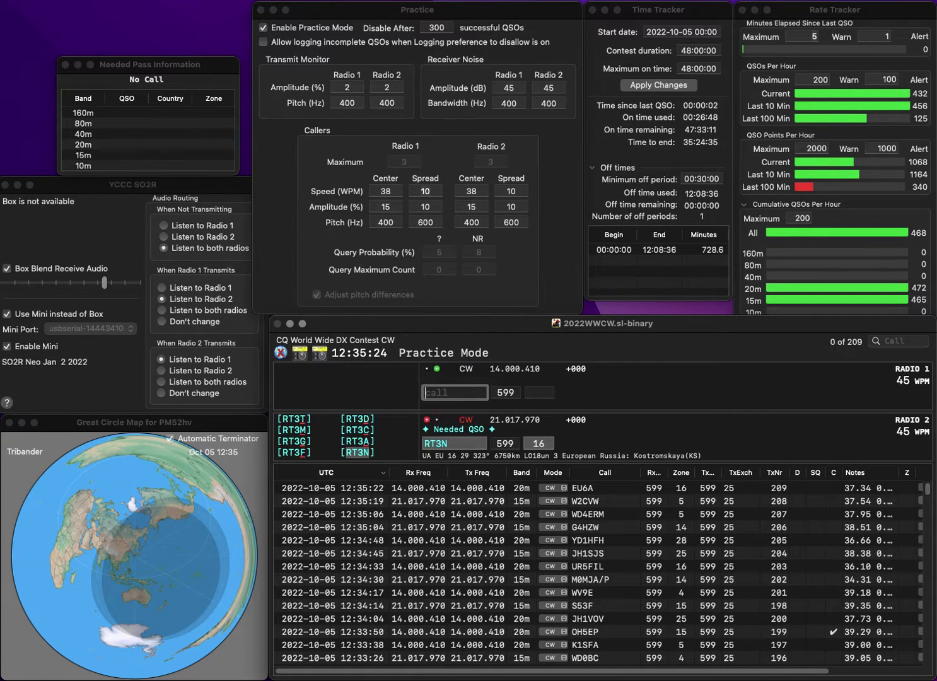
pyautogui.write('2S')
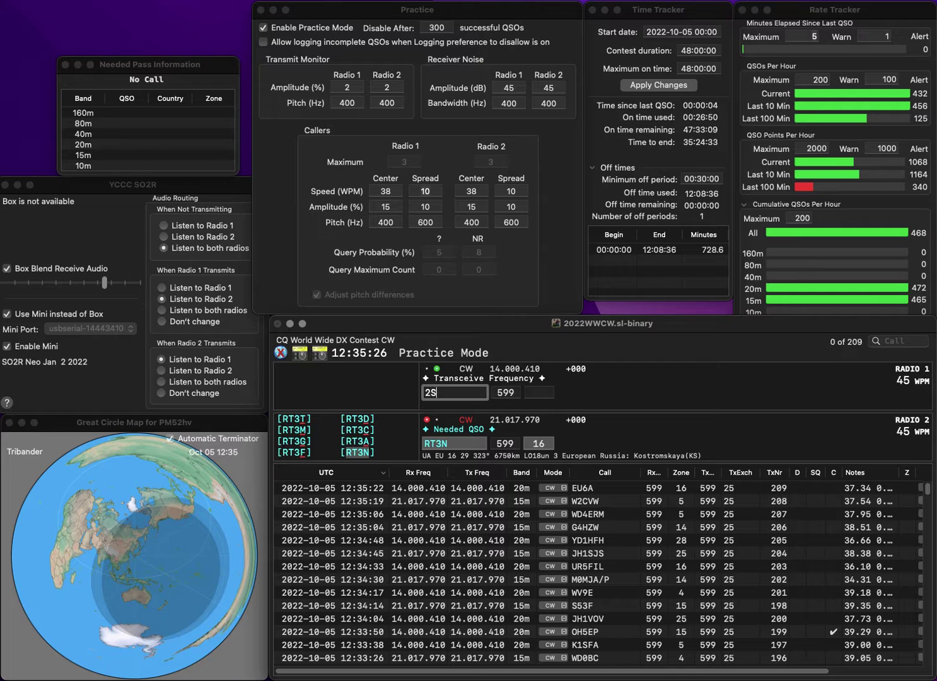
pyautogui.write('S')
pyautogui.press('Return')
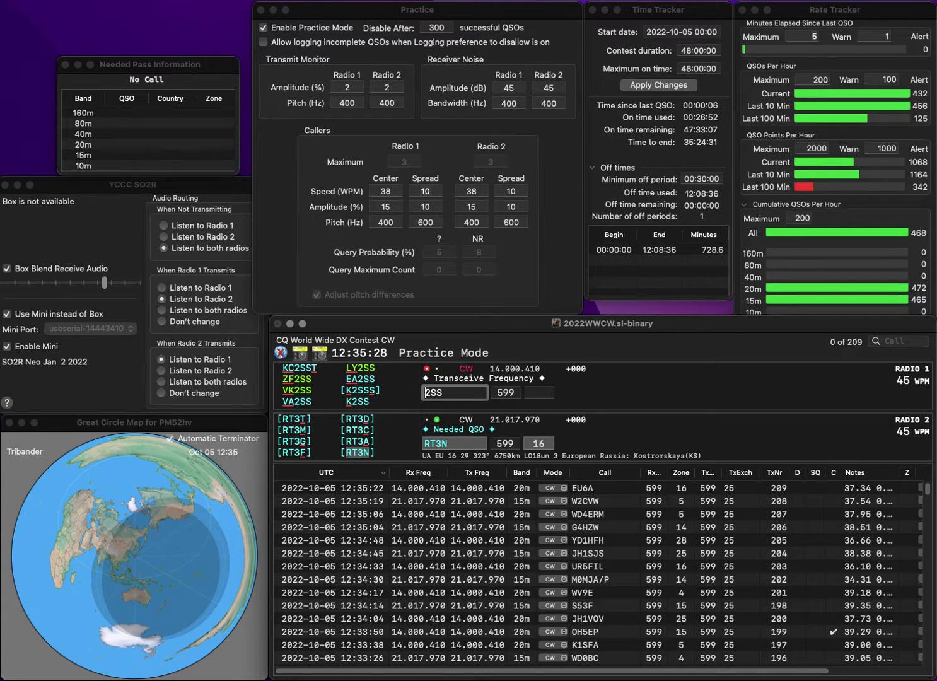
pyautogui.press('Return')
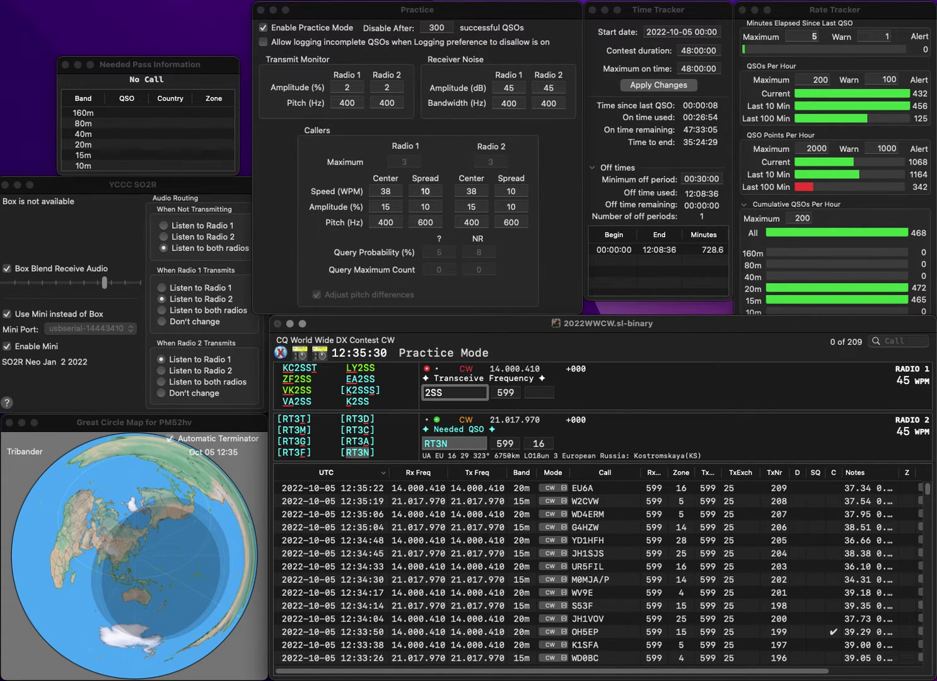
pyautogui.write('VA')
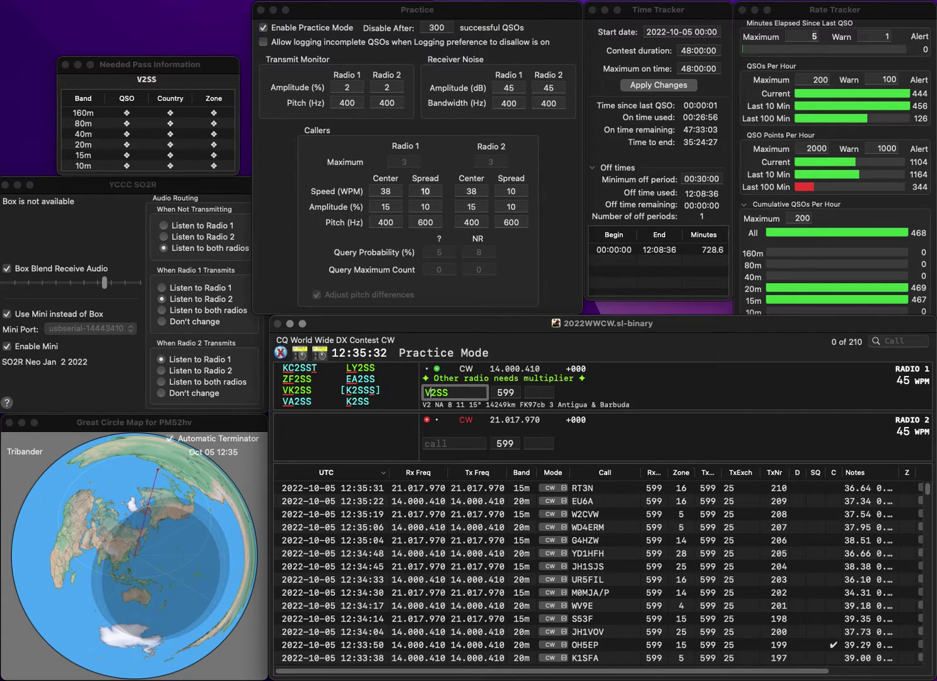
pyautogui.press('Return')
pyautogui.write('V')
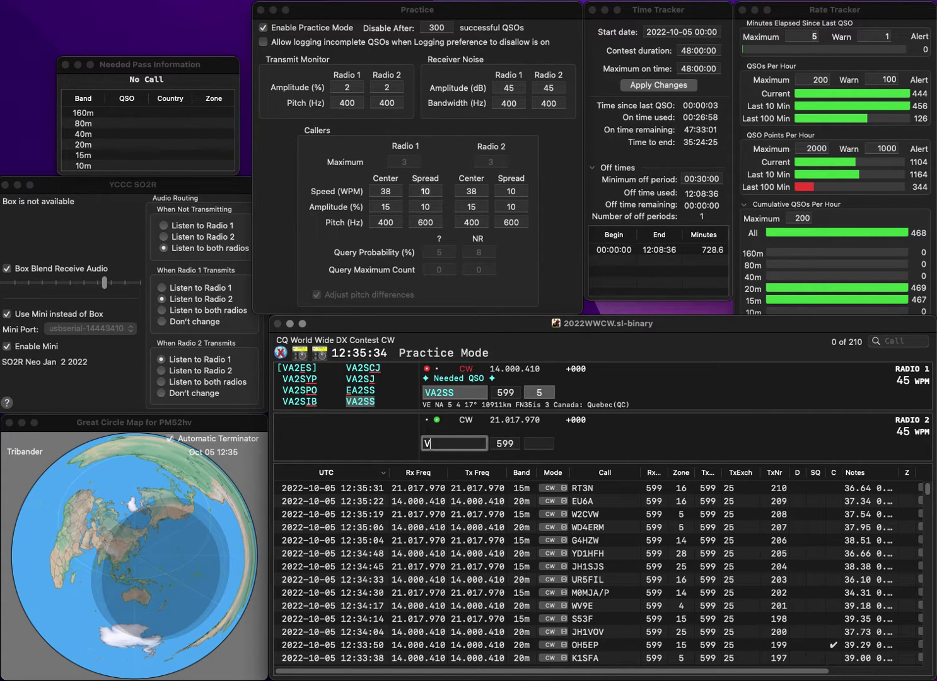
pyautogui.write('E4JBB')
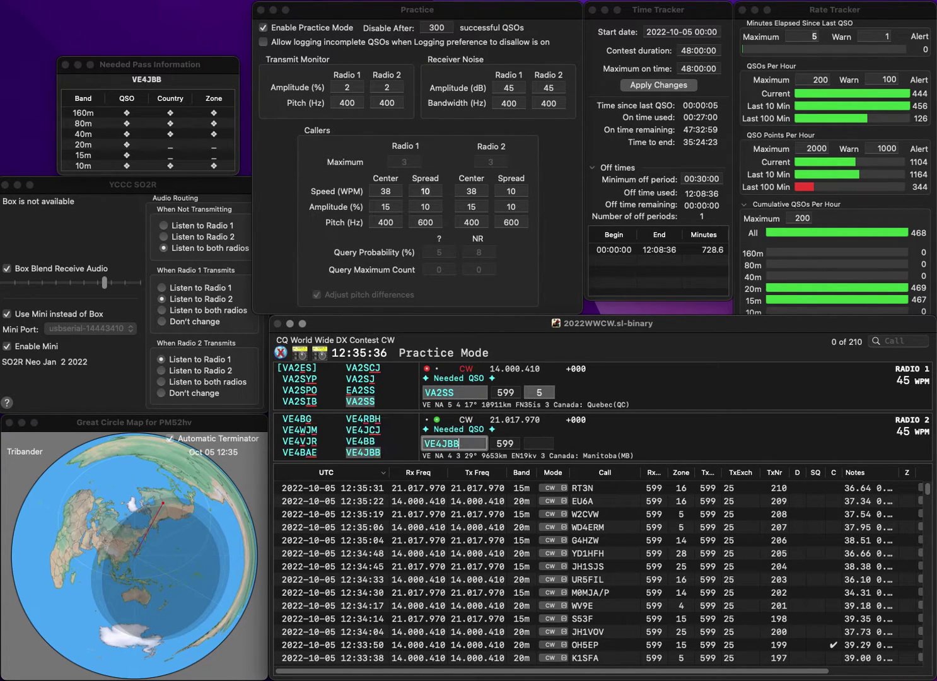
pyautogui.press('Return')
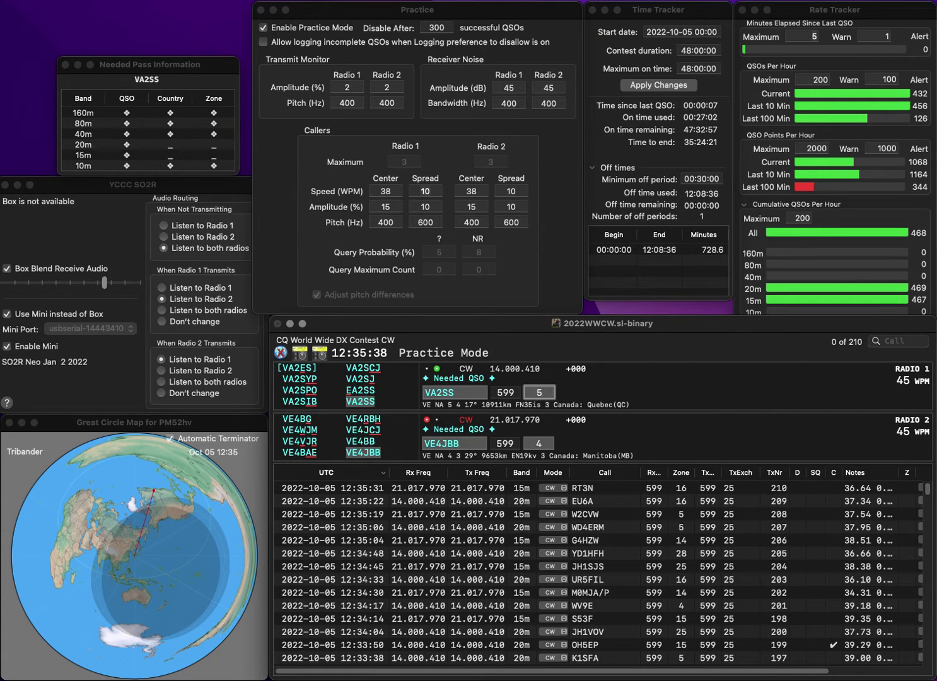
pyautogui.press('Tab')
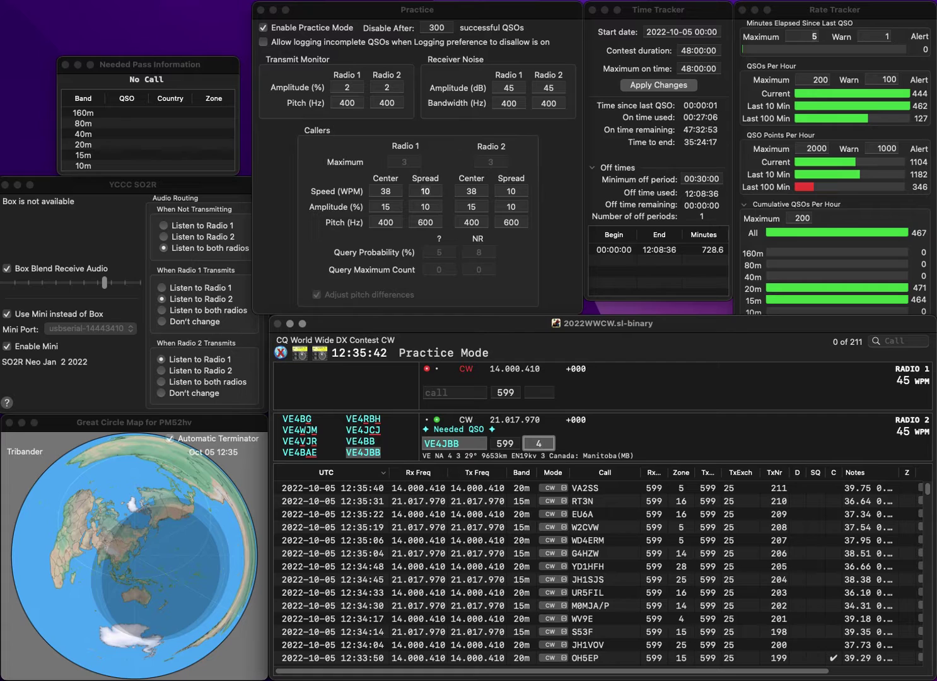
pyautogui.press('Return')
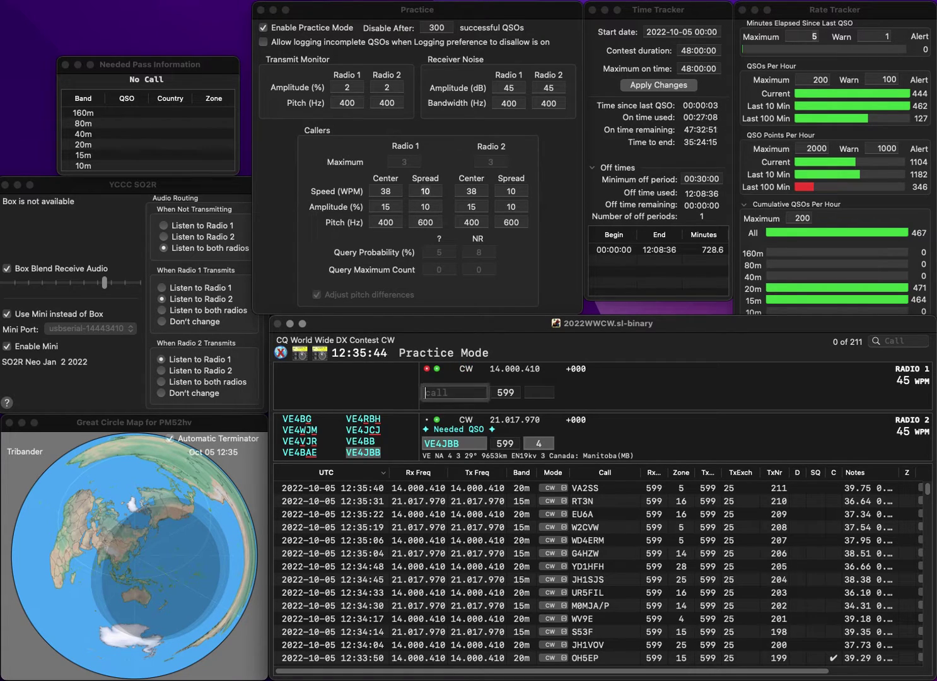
pyautogui.write('LZ3')
pyautogui.press('Return')
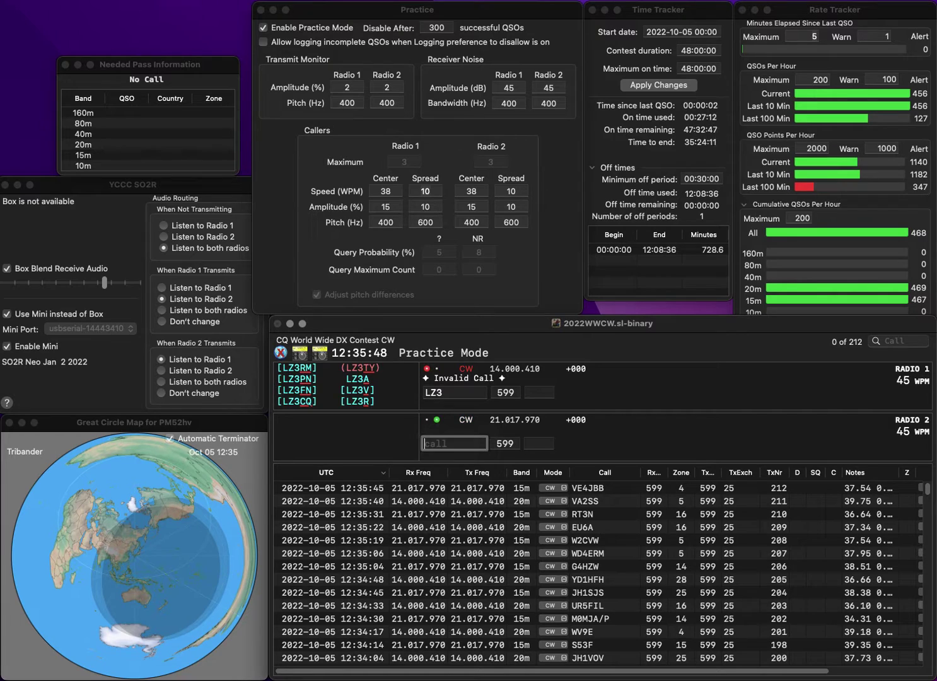
pyautogui.write('DL1DAW')
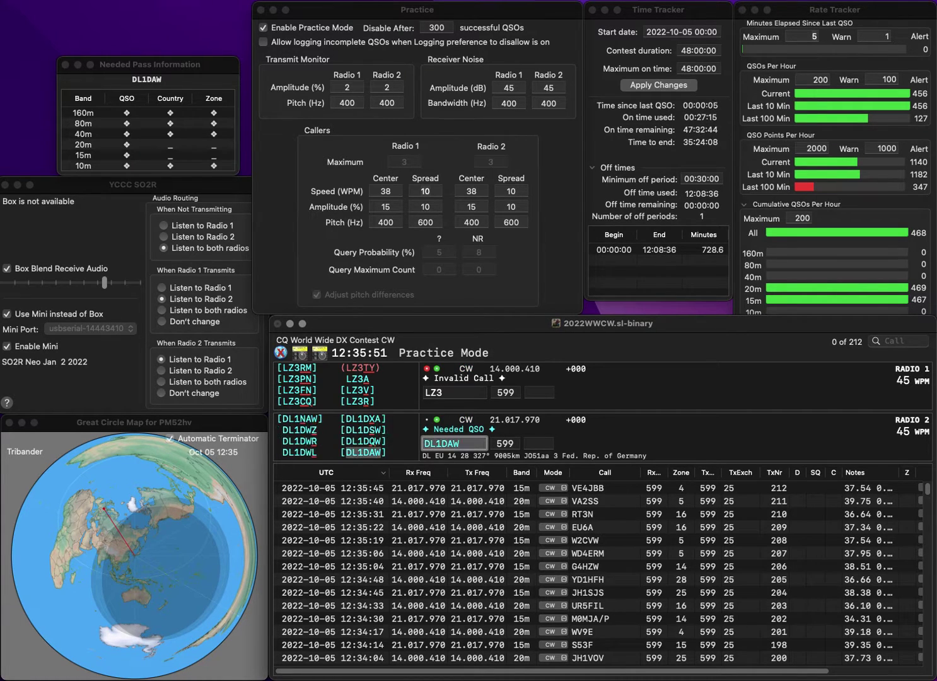
pyautogui.press('Return')
pyautogui.press('space')
pyautogui.press('BackSpace')
pyautogui.write('W')
pyautogui.press('BackSpace')
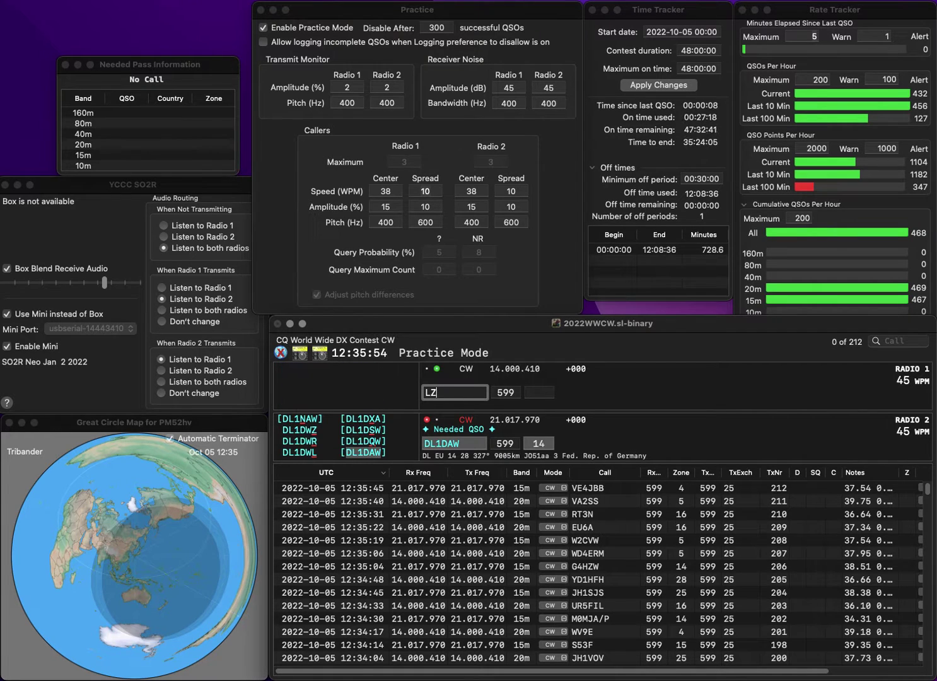
pyautogui.write('2SX')
pyautogui.press('Return')
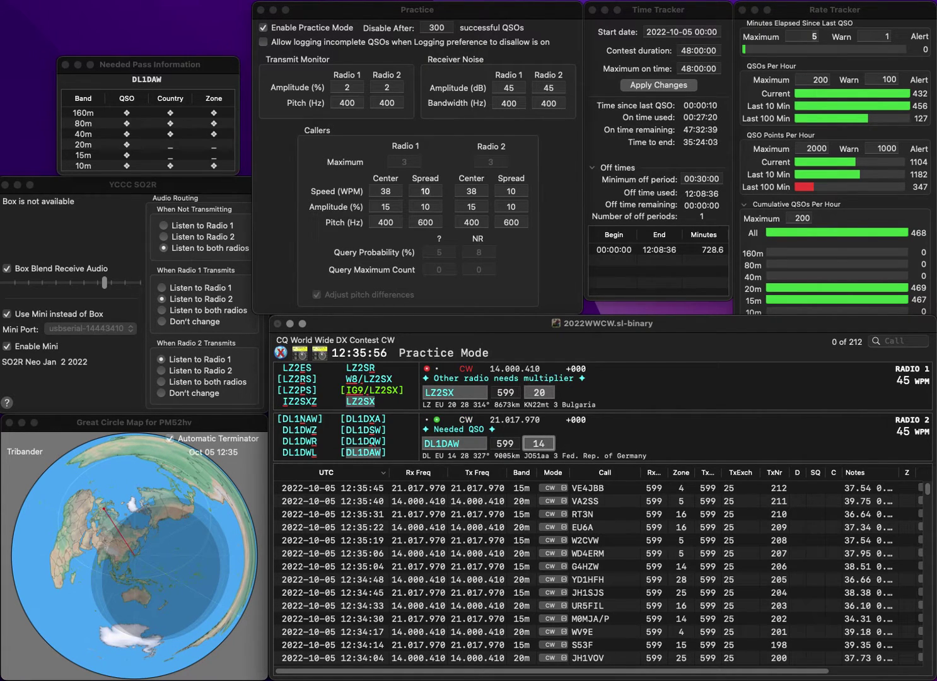
pyautogui.press('Return')
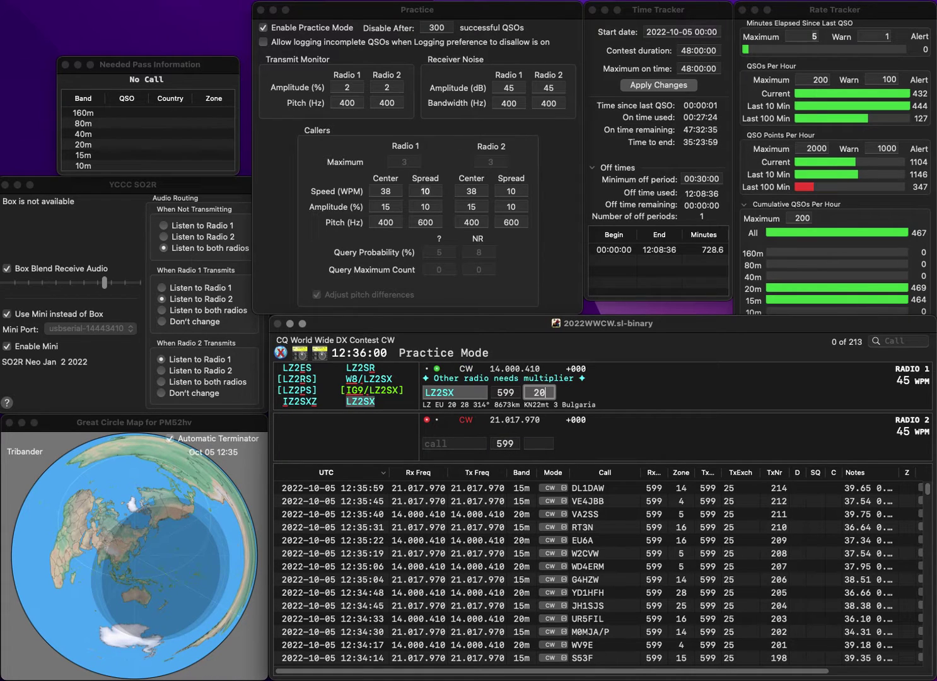
pyautogui.press('Return')
# Enter SO9P as the caller on Radio 2 and send the exchange to it.
pyautogui.write('SO9P')
pyautogui.press('Return')
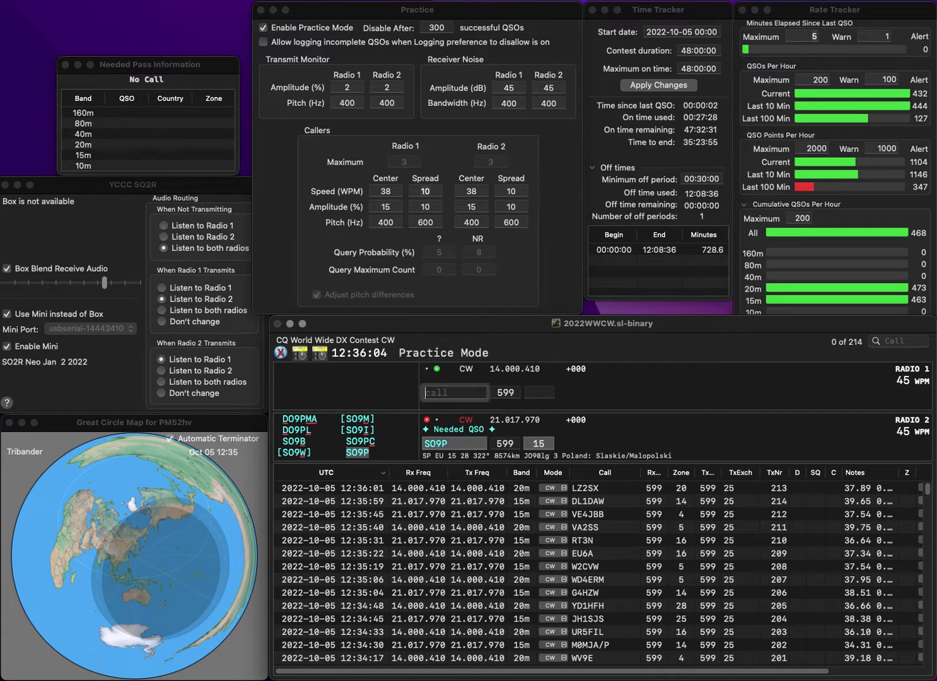
# Answer DJ6LW on Radio 1, and log the SO9P contact on Radio 2 and the DJ6LW contact on Radio 1.
pyautogui.write('DJ6LW')
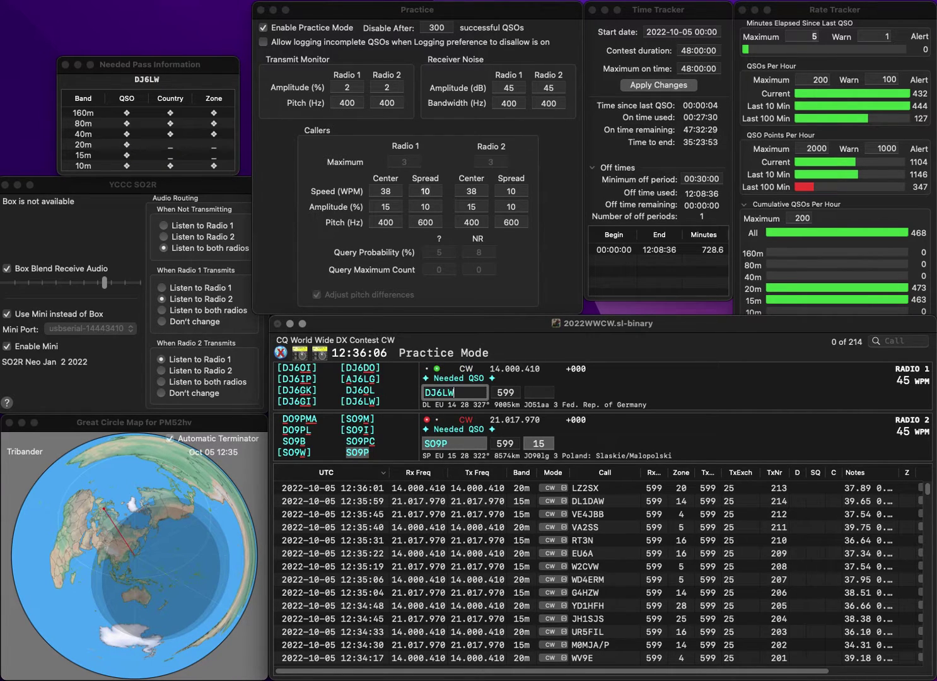
pyautogui.press('Return')
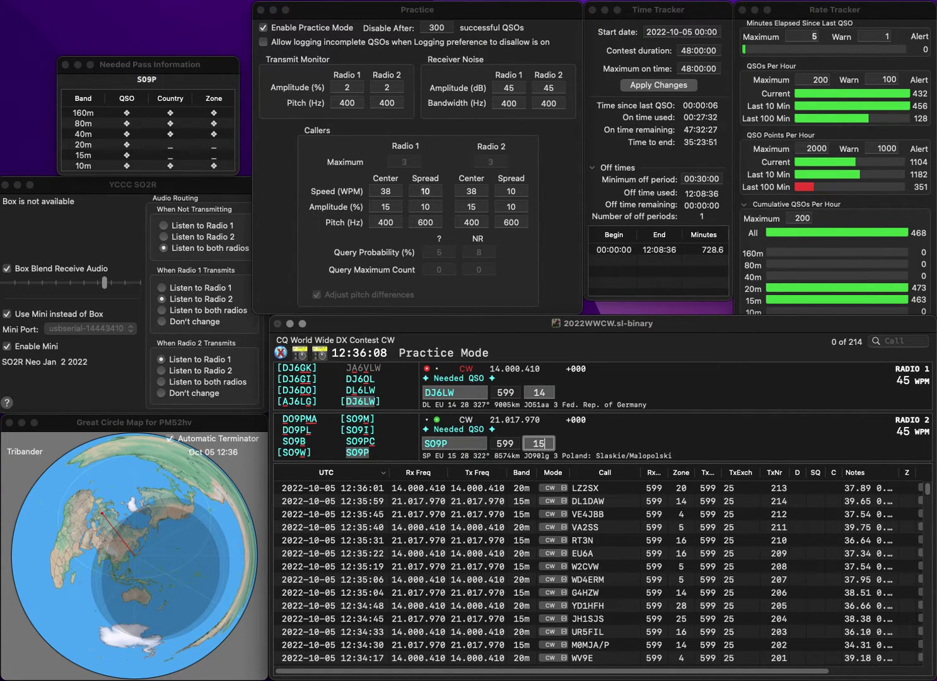
pyautogui.press('Return')
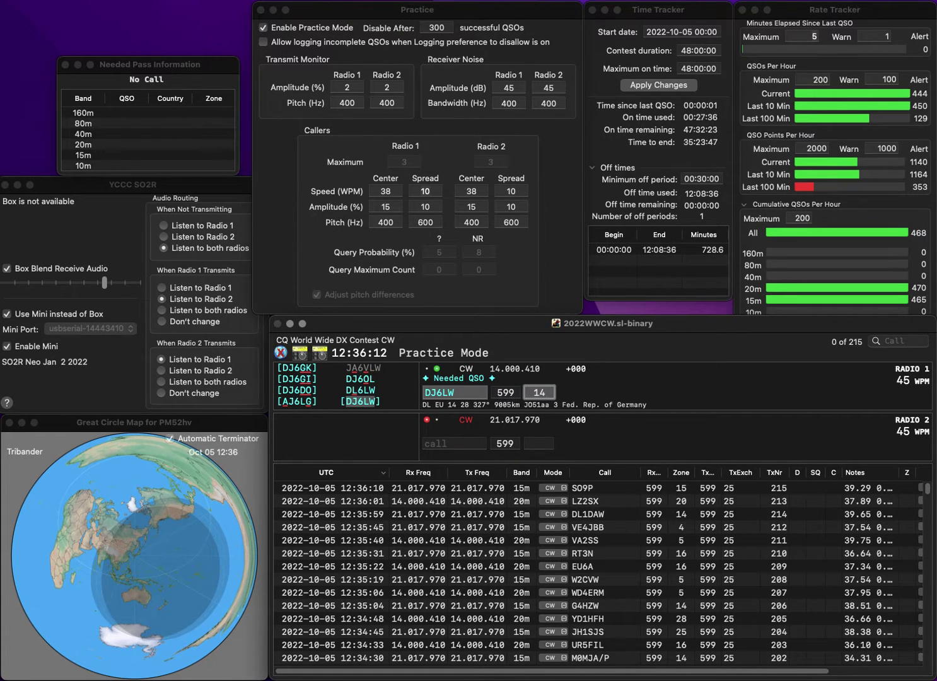
pyautogui.press('Return')
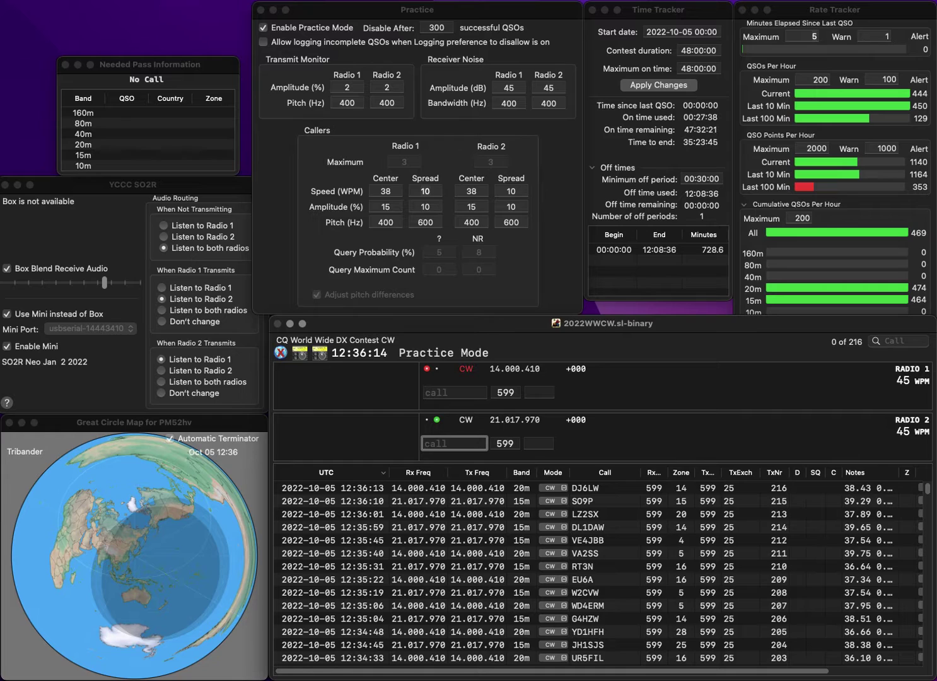
# Send the partial call AJ on Radio 2 and answer N8KR on Radio 1.
pyautogui.write('AJ')
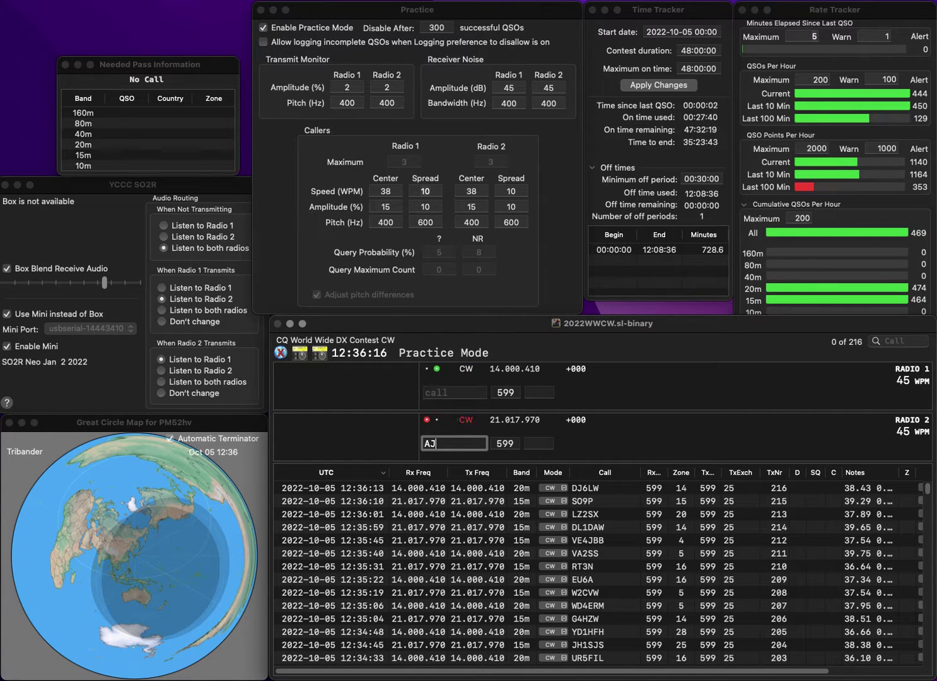
pyautogui.press('Return')
pyautogui.write('N8KR')
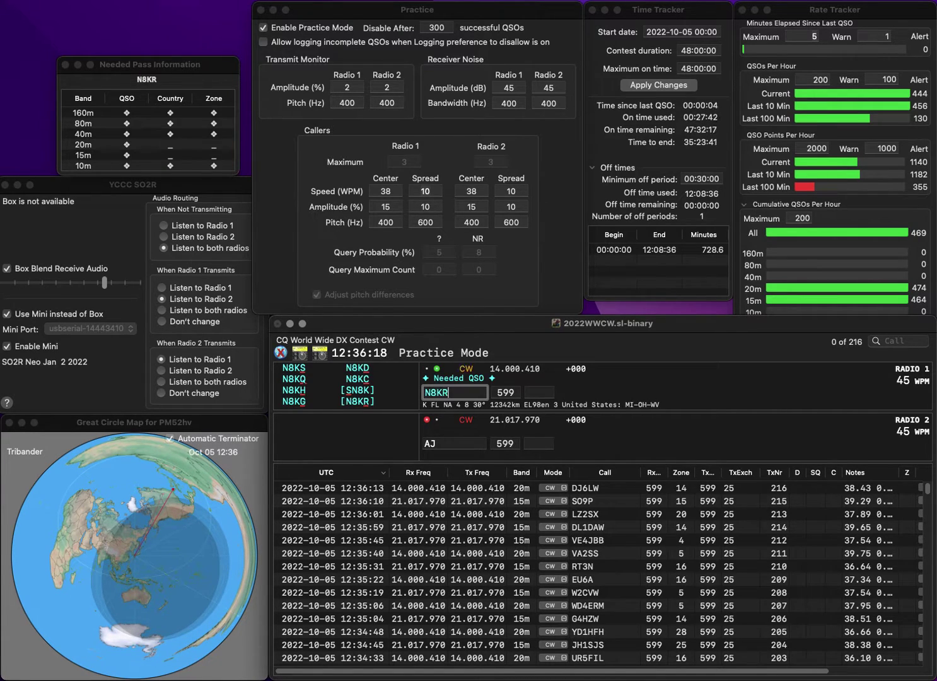
pyautogui.press('Return')
pyautogui.write('DL4AOJ')
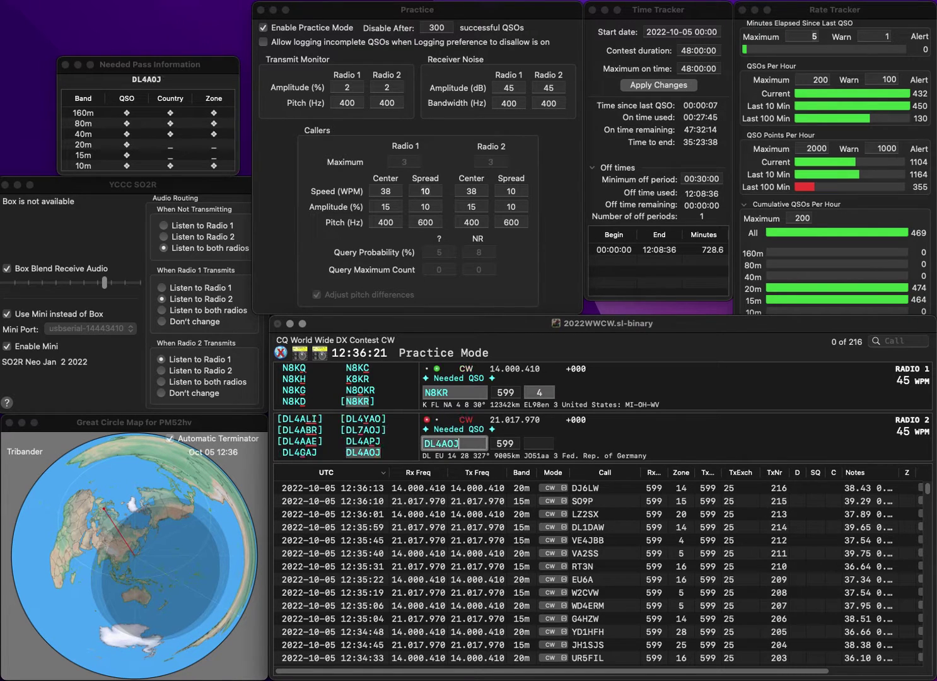
pyautogui.press('Return')
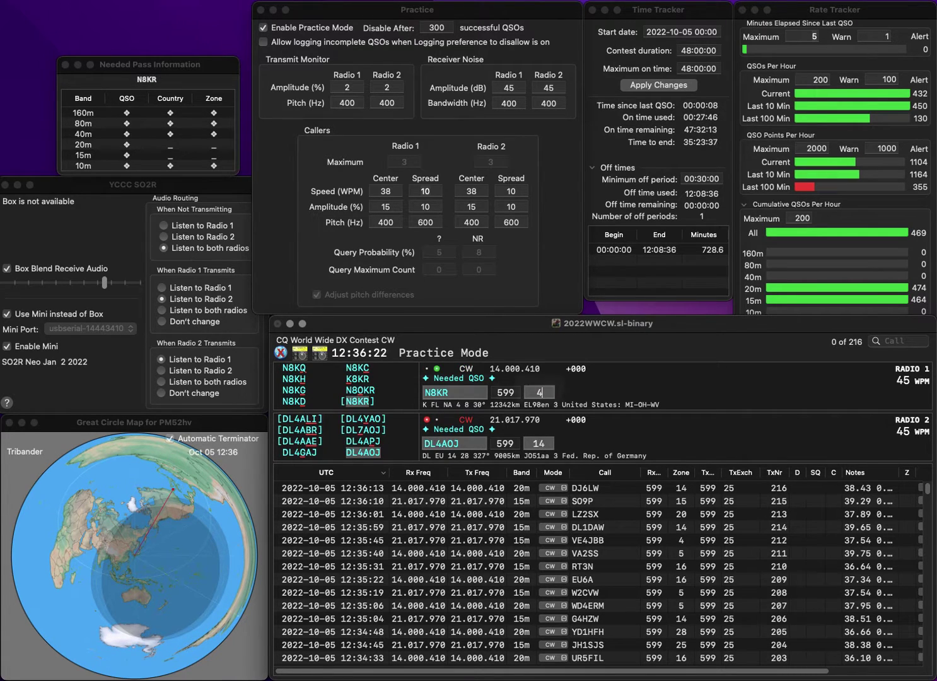
pyautogui.press('Return')
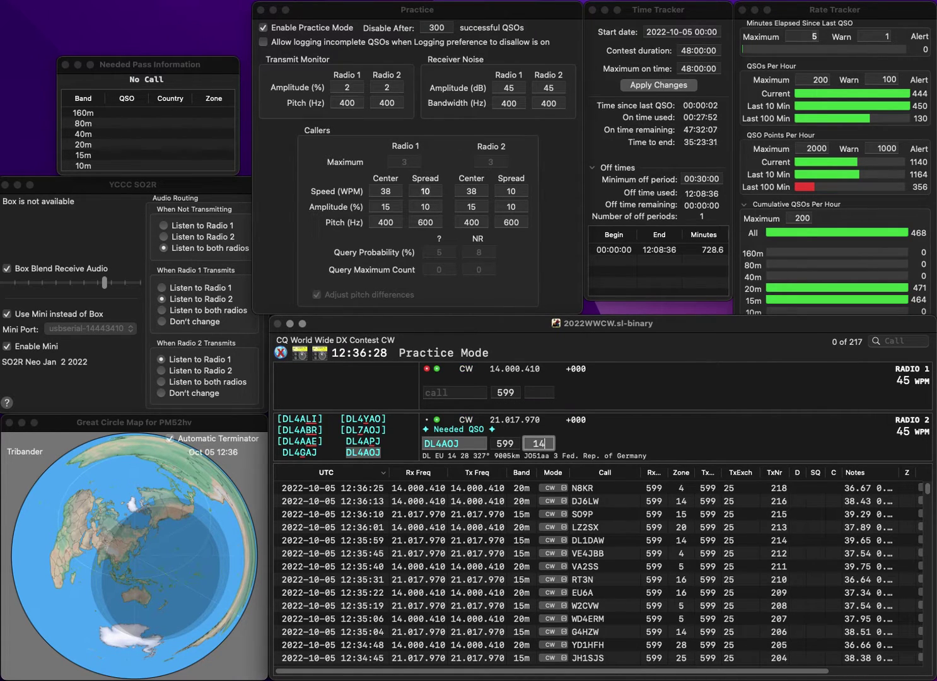
pyautogui.press('Tab')
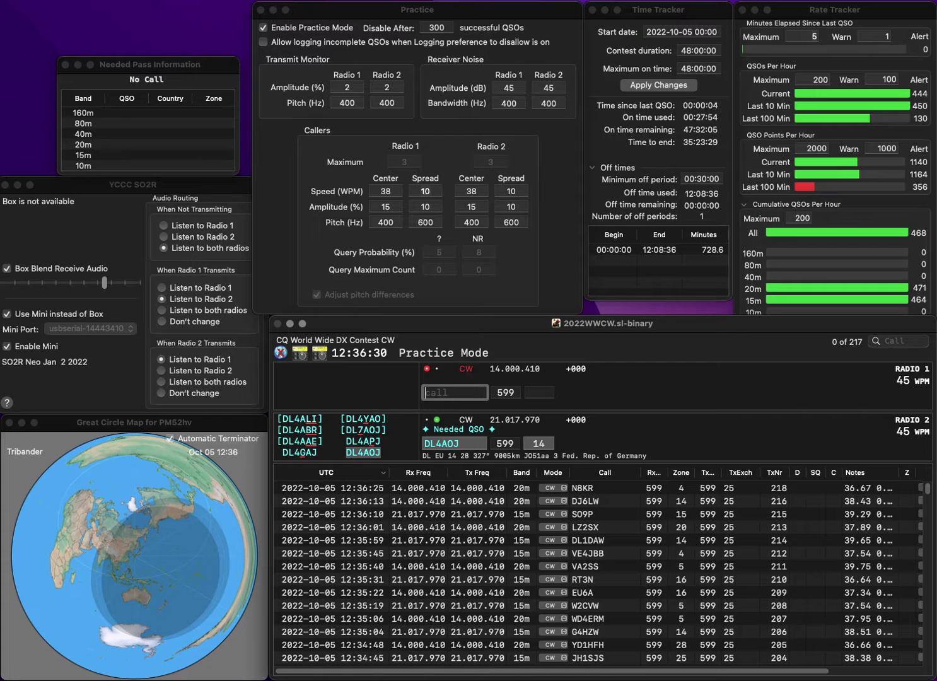
pyautogui.write('W')
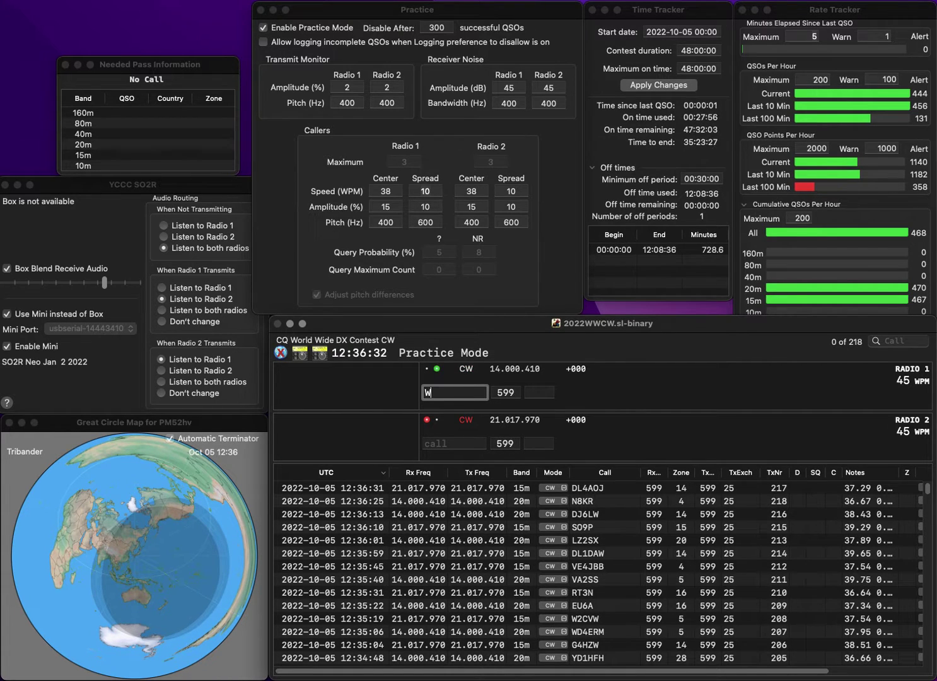
pyautogui.write('0SK')
pyautogui.press('Return')
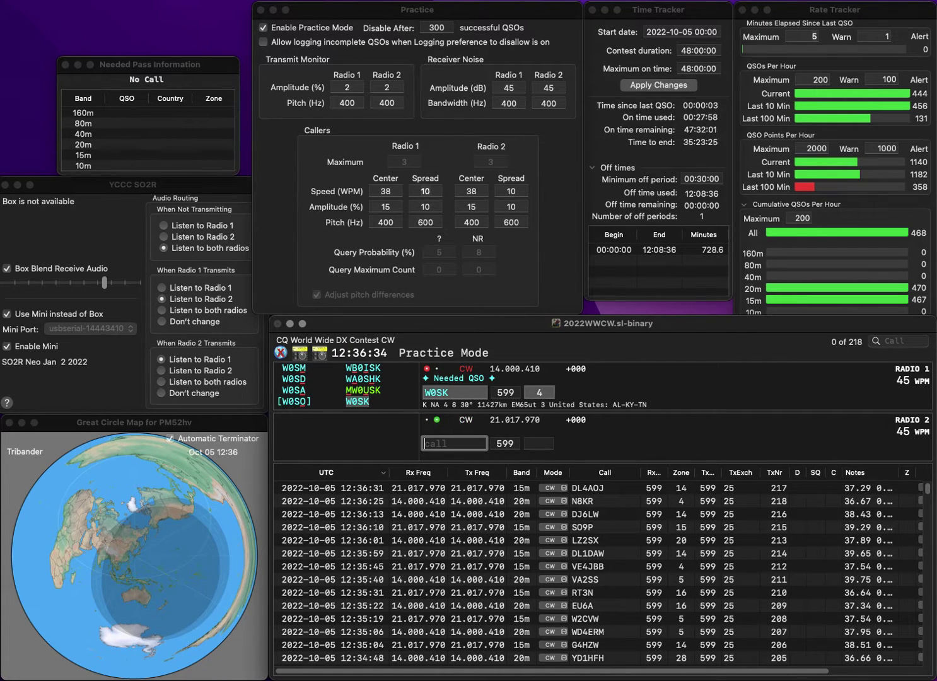
pyautogui.write('ZAL')
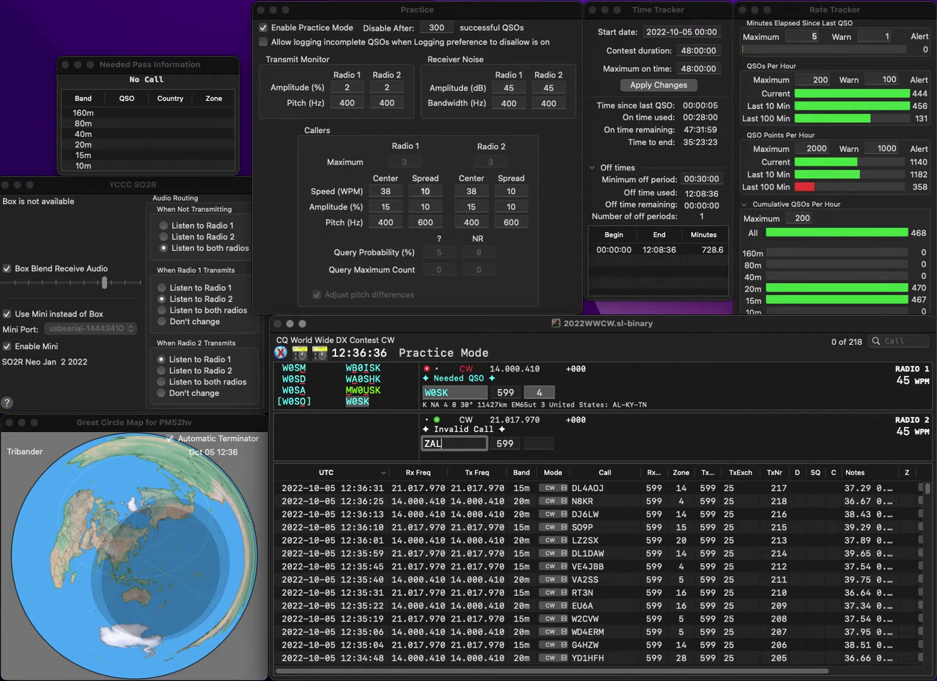
pyautogui.press('Return')
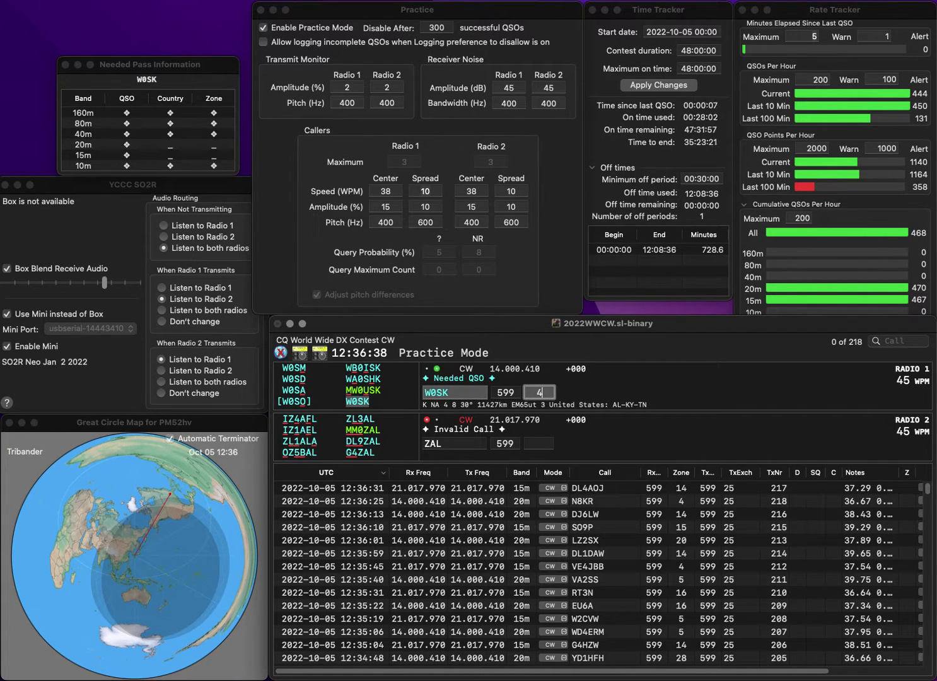
# Correct the Radio 1 call to W0SV and send it to the caller again.
pyautogui.press('space')
pyautogui.press('BackSpace')
pyautogui.write('V')
pyautogui.press('Return')
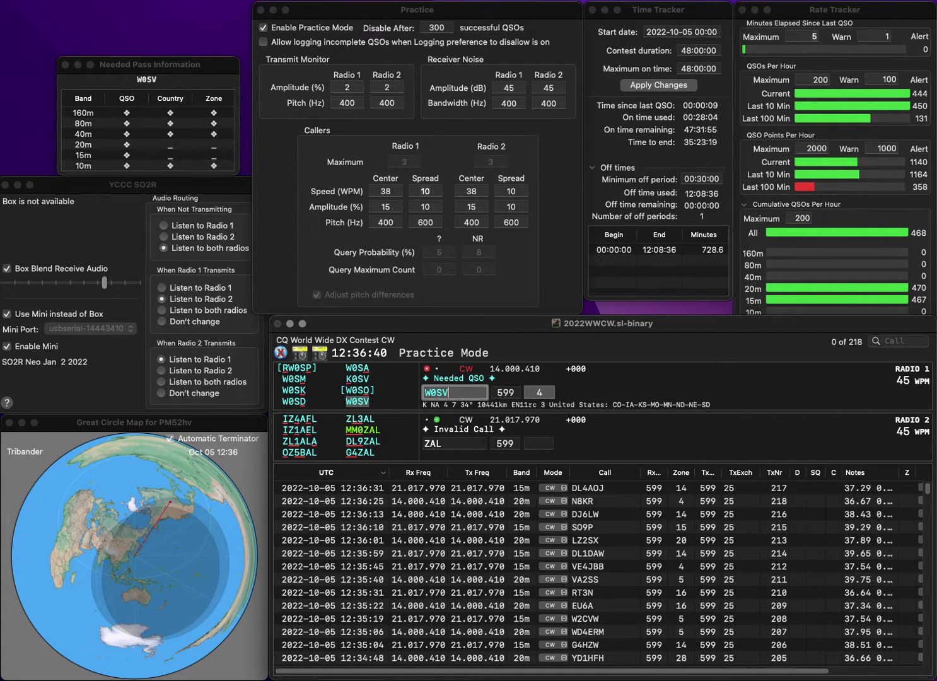
pyautogui.press('Down')
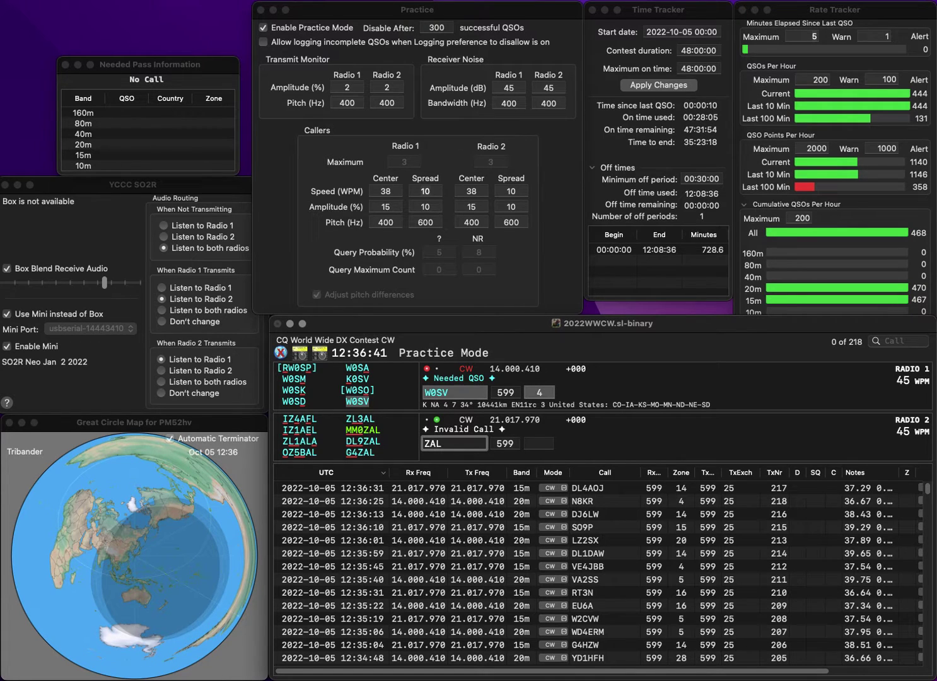
pyautogui.press('Left')
pyautogui.press('Left')
pyautogui.press('BackSpace')
pyautogui.write('C')
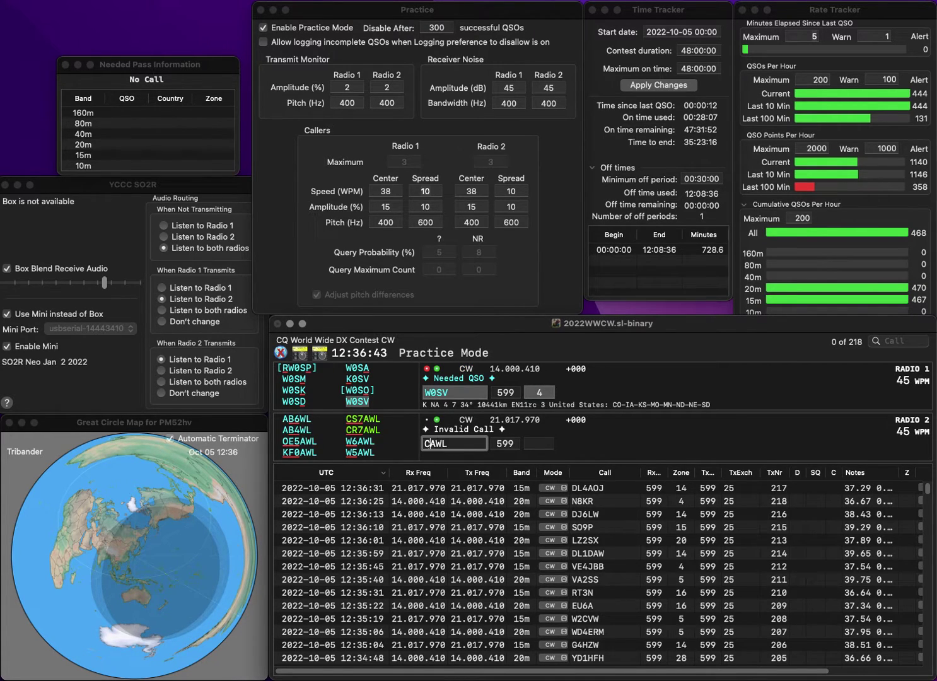
pyautogui.write('S7')
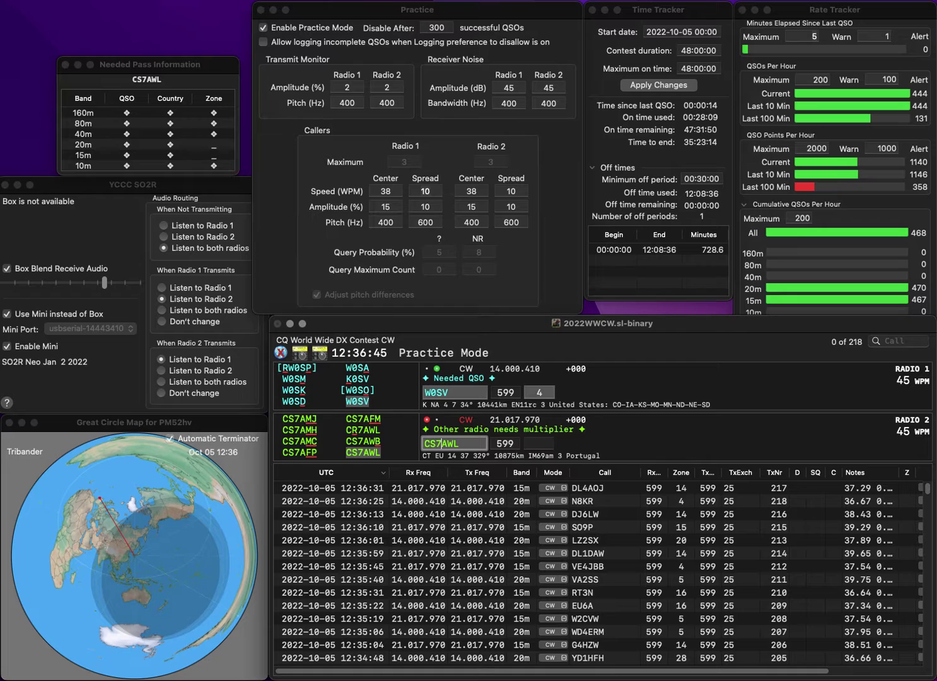
pyautogui.press('space')
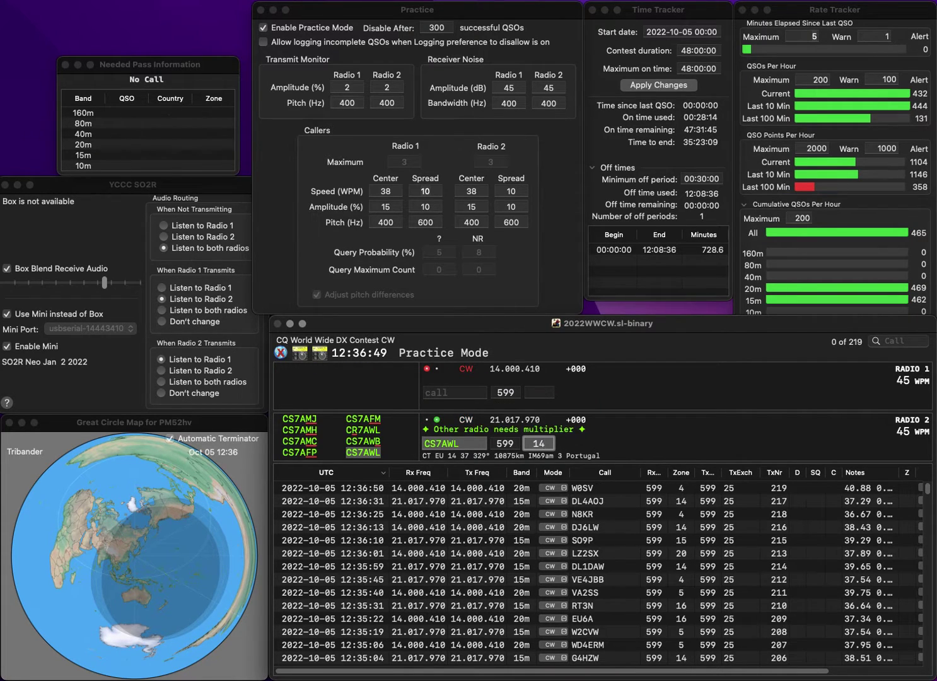
pyautogui.press('Return')
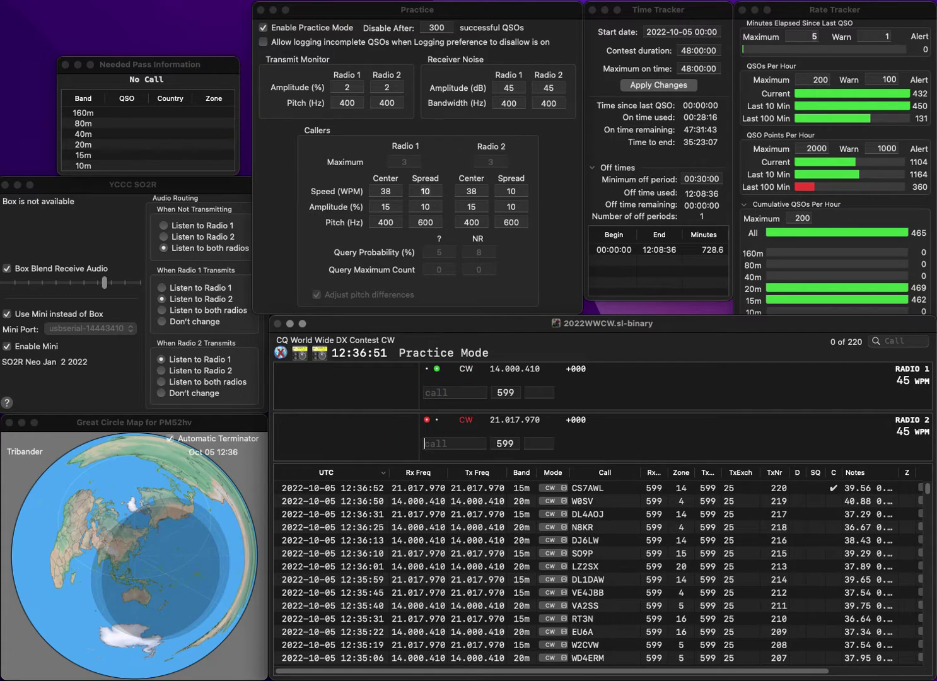
pyautogui.write('JR6KDF')
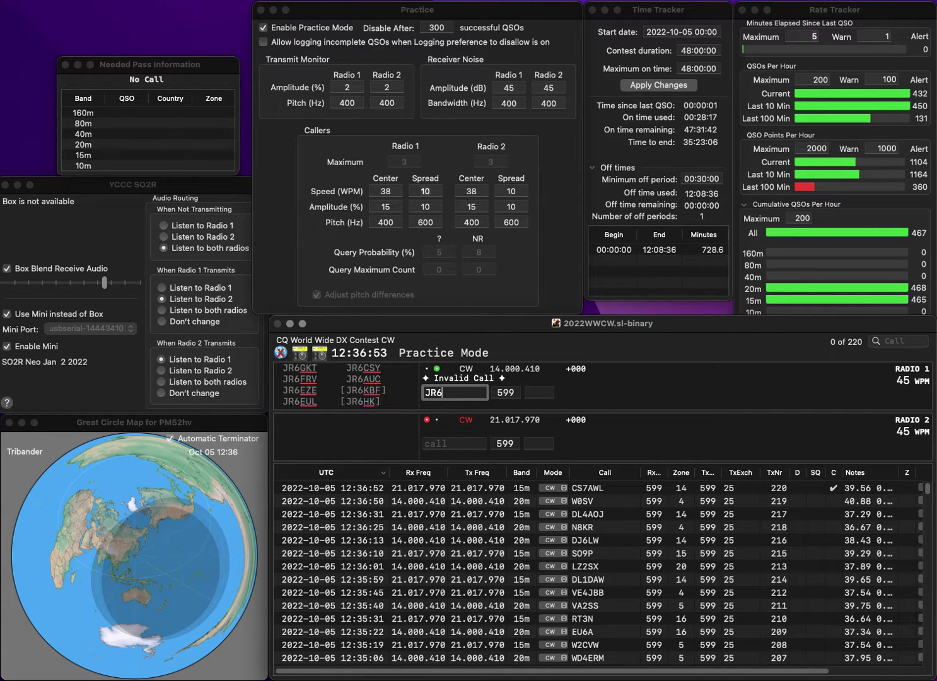
pyautogui.press('Left')
pyautogui.press('BackSpace')
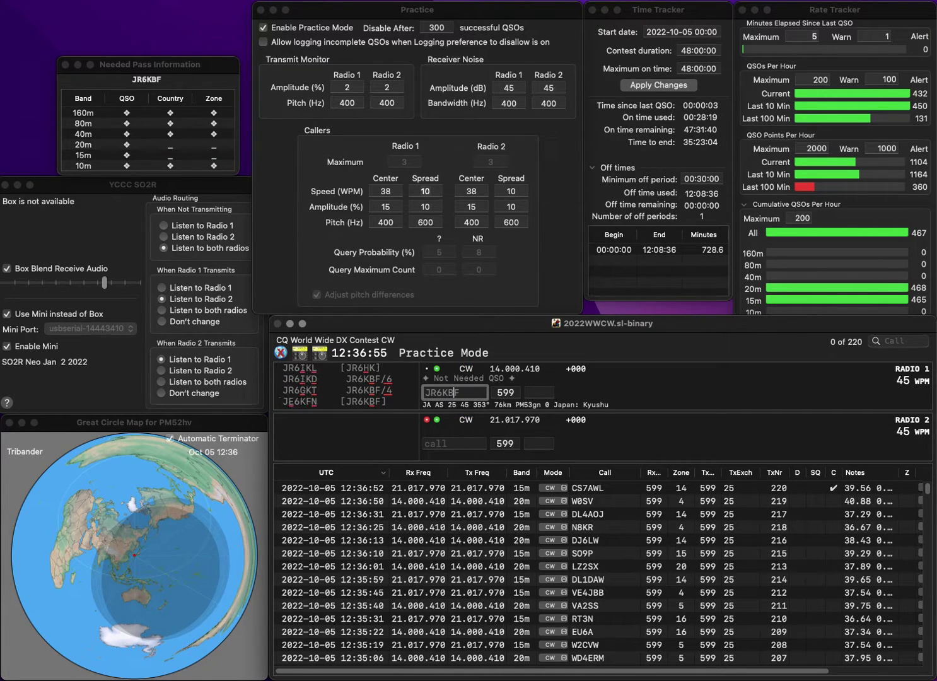
pyautogui.write('B')
pyautogui.press('Return')
pyautogui.write('RA2FU')
pyautogui.press('Return')
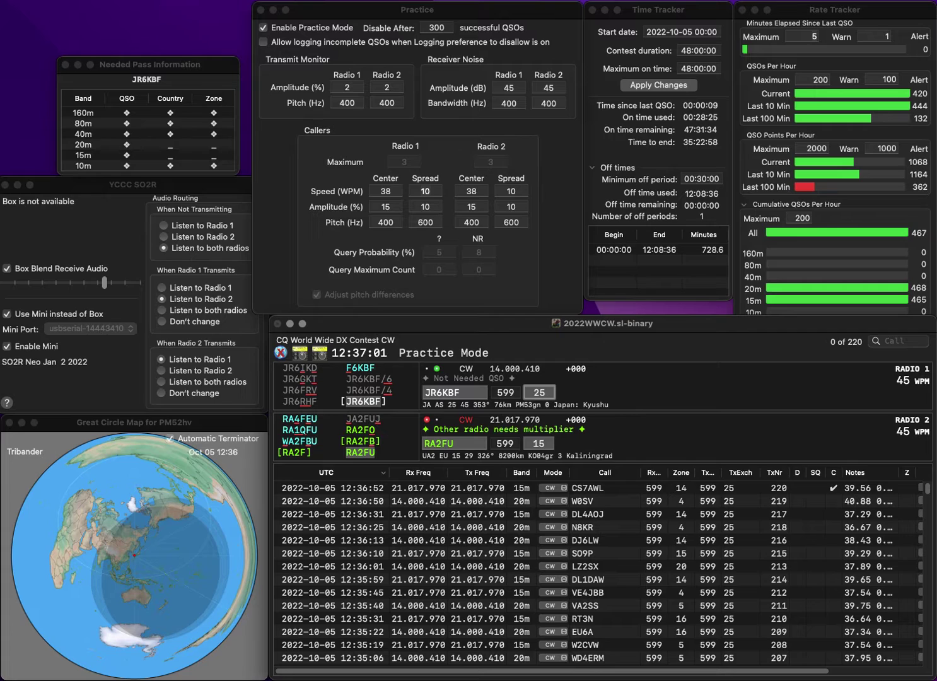
pyautogui.press('Return')
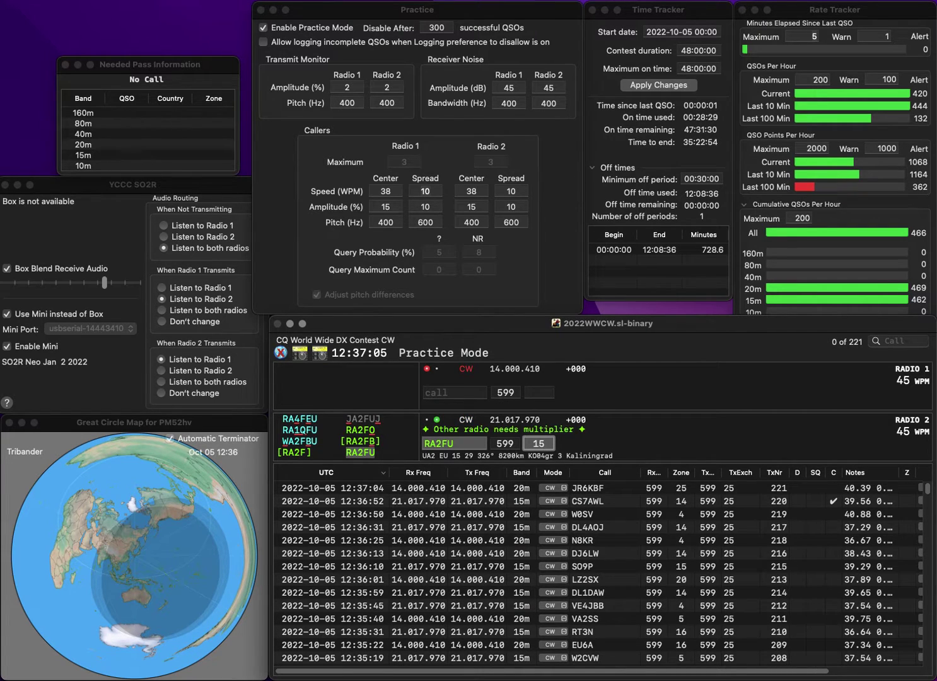
pyautogui.press('Return')
pyautogui.write('JH')
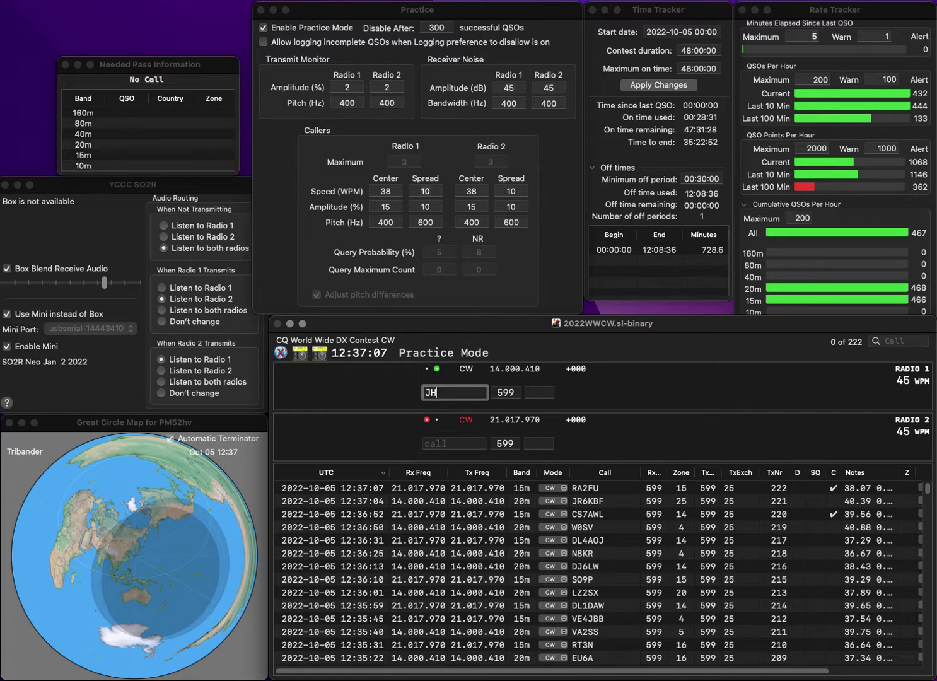
pyautogui.write('1VWD')
pyautogui.press('Return')
pyautogui.press('Return')
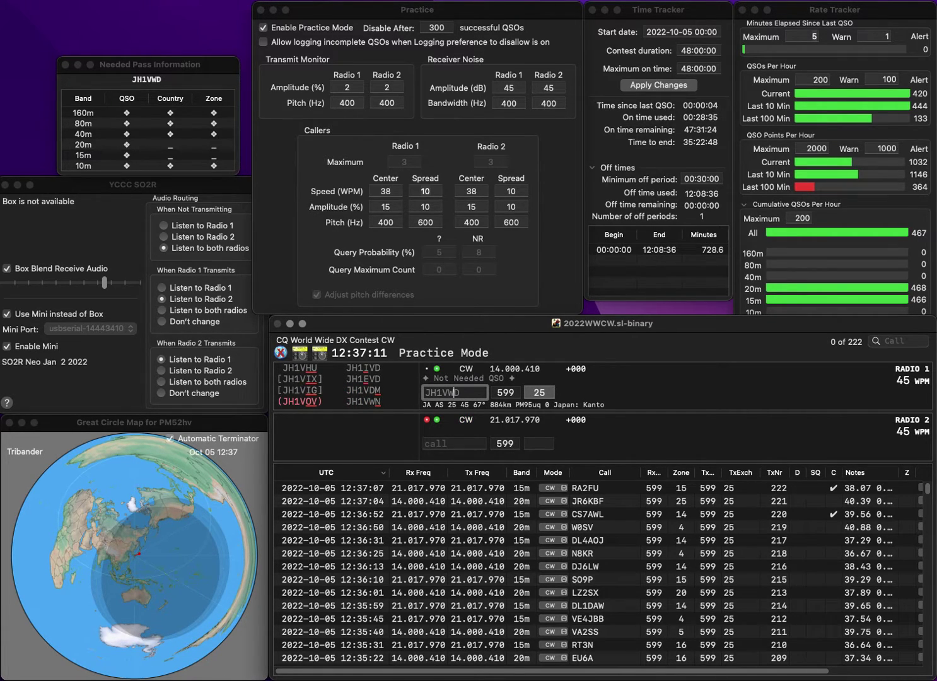
pyautogui.press('BackSpace')
pyautogui.write('U')
pyautogui.press('Return')
# Enter JL8GFB as the caller on Radio 2 and send the exchange to it.
pyautogui.write('JRGFB')
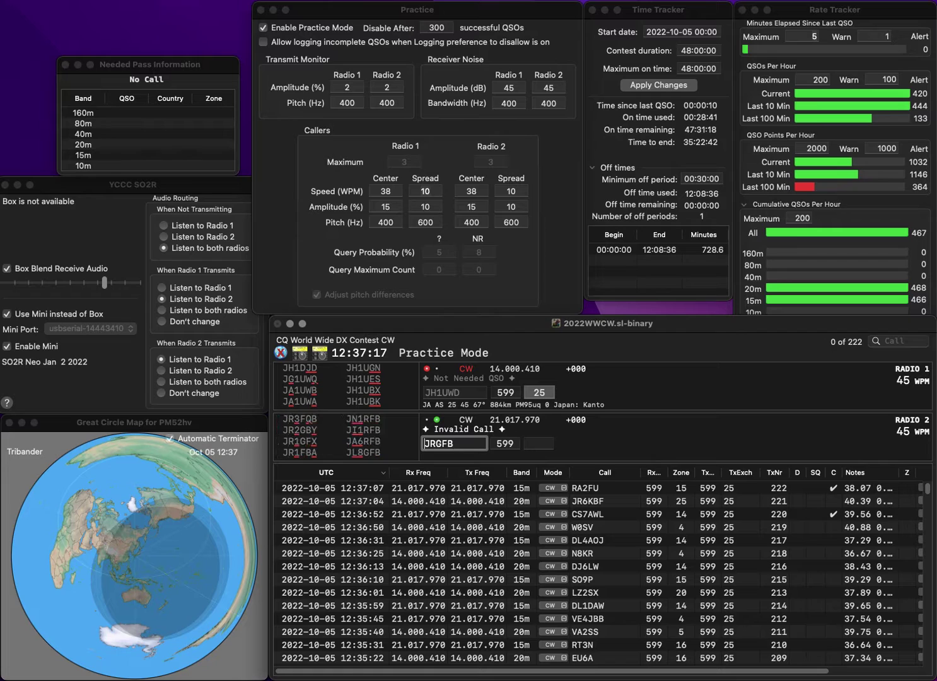
pyautogui.press('BackSpace')
pyautogui.write('L8')
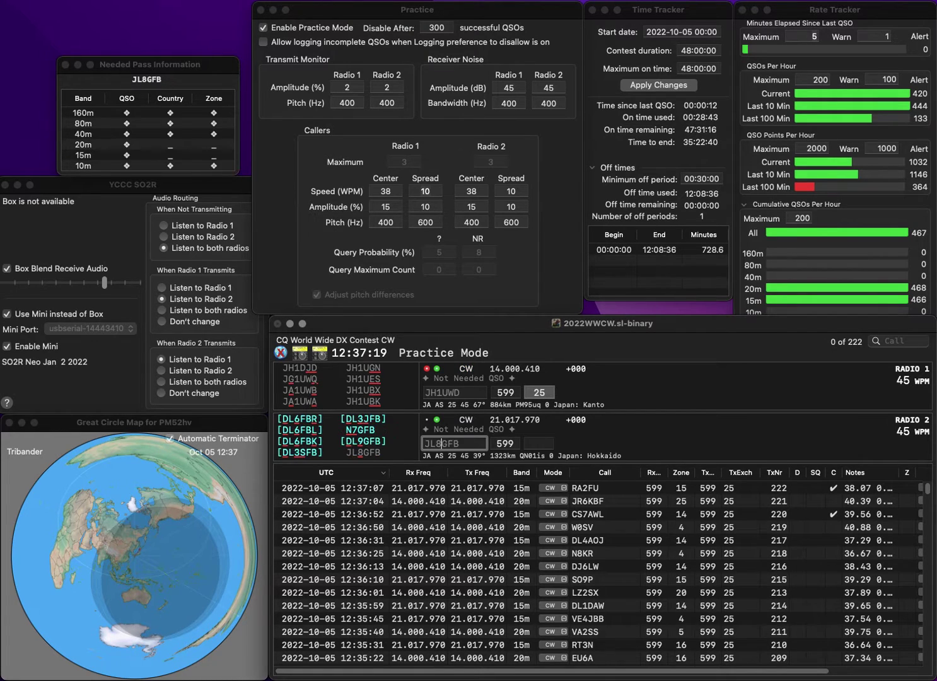
pyautogui.press('Return')
pyautogui.press('BackSpace')
pyautogui.write('V')
pyautogui.press('Right')
pyautogui.press('Right')
pyautogui.press('BackSpace')
pyautogui.write('N')
pyautogui.press('Return')
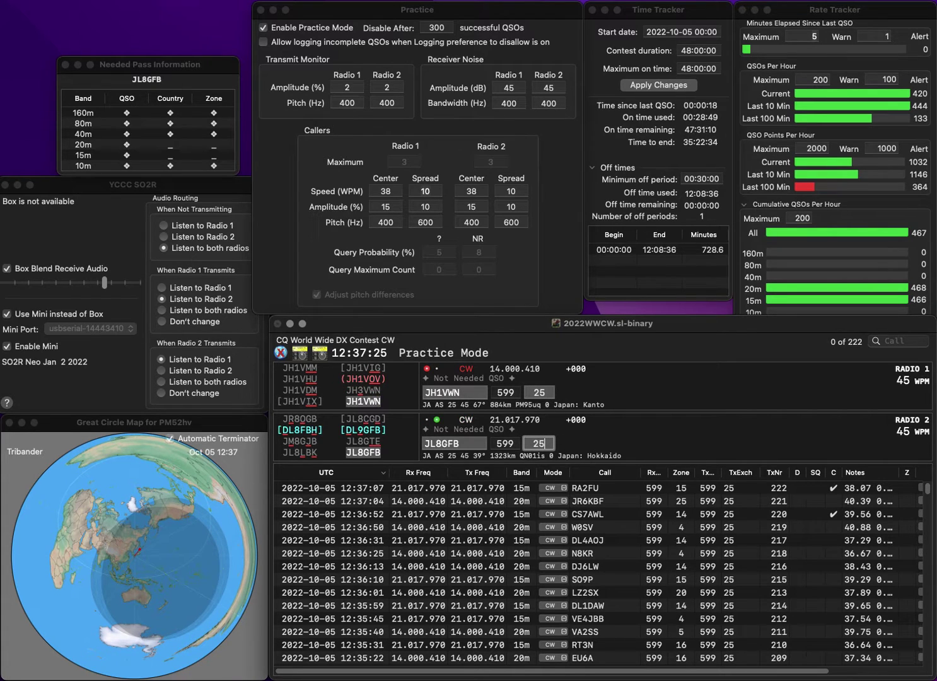
pyautogui.press('Return')
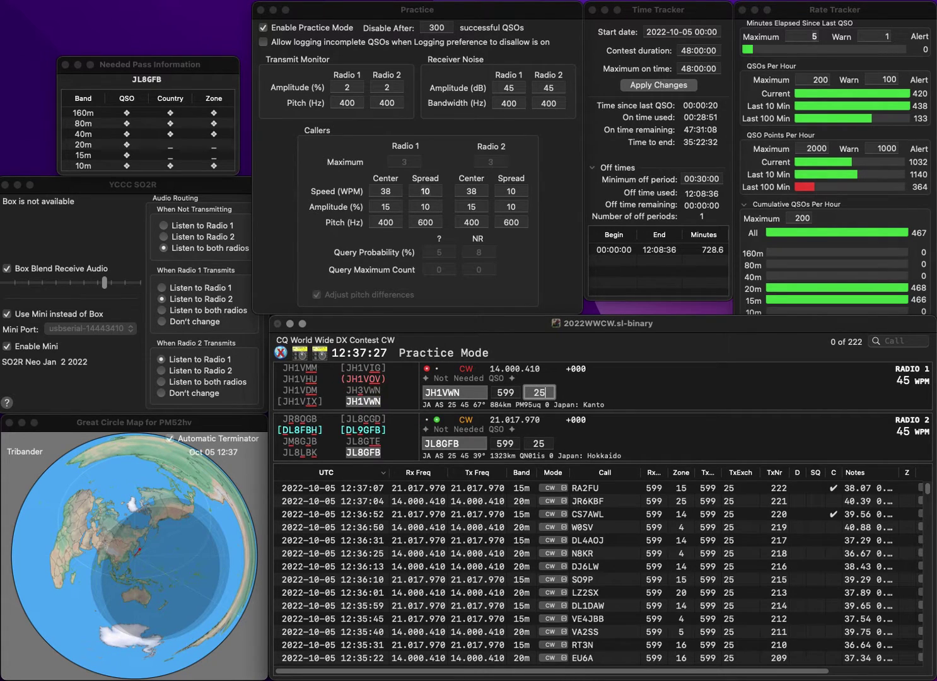
pyautogui.press('Return')
# Enter K8OB as the caller on Radio 2 and send the exchange to it.
pyautogui.write('K')
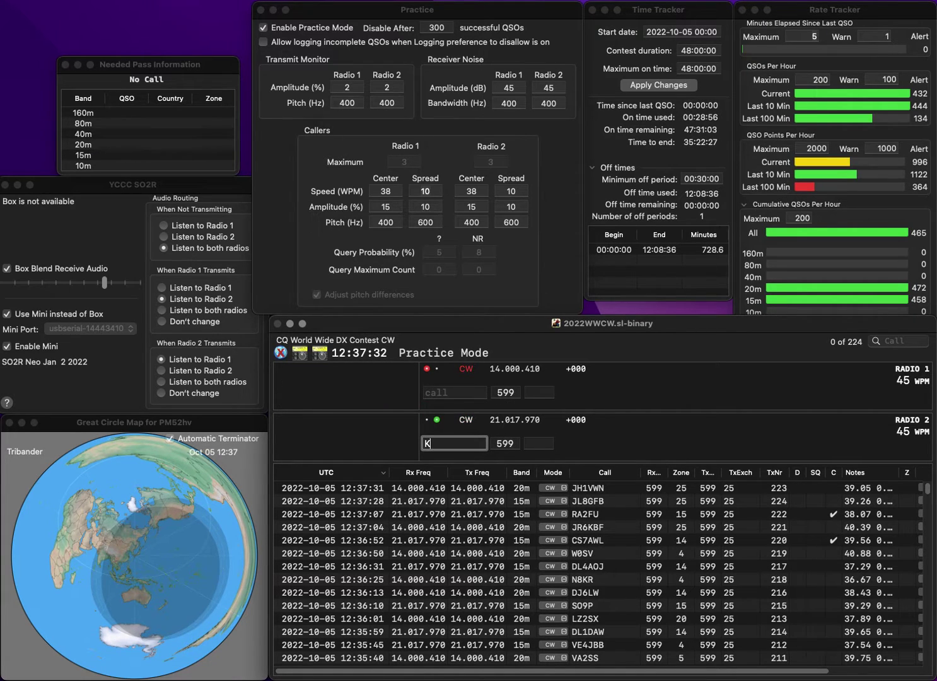
pyautogui.write('8OB')
pyautogui.press('Return')
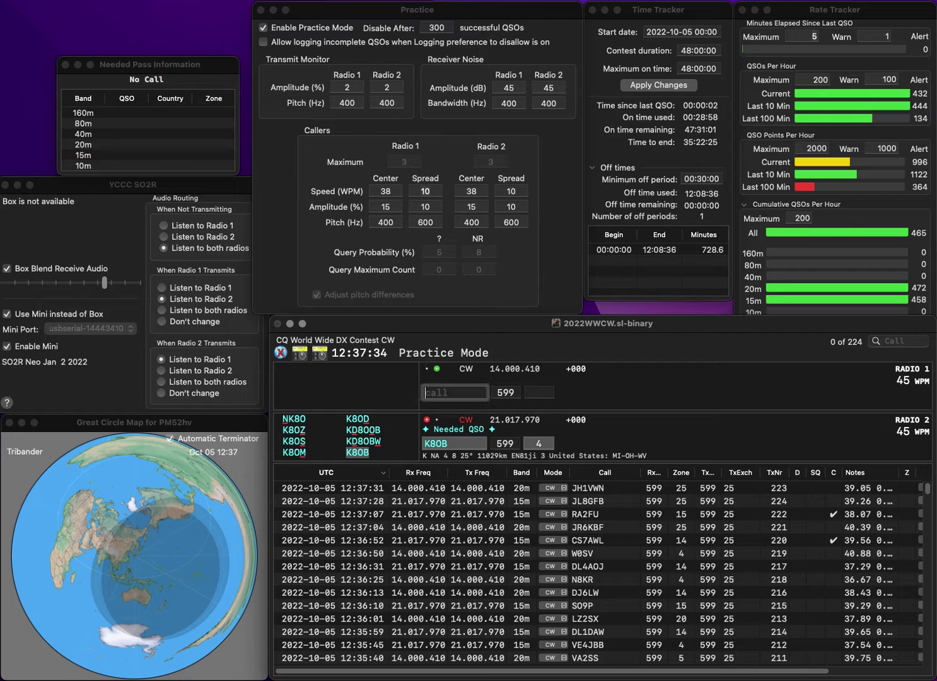
pyautogui.write('8XQM')
pyautogui.press('Home')
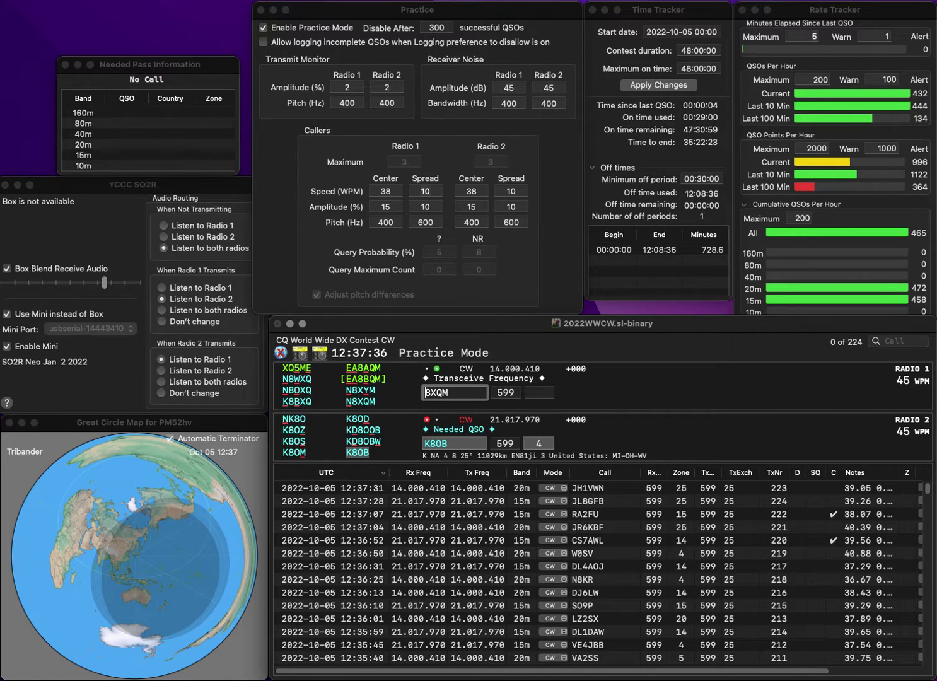
pyautogui.write('N')
pyautogui.press('Return')
pyautogui.press('space')
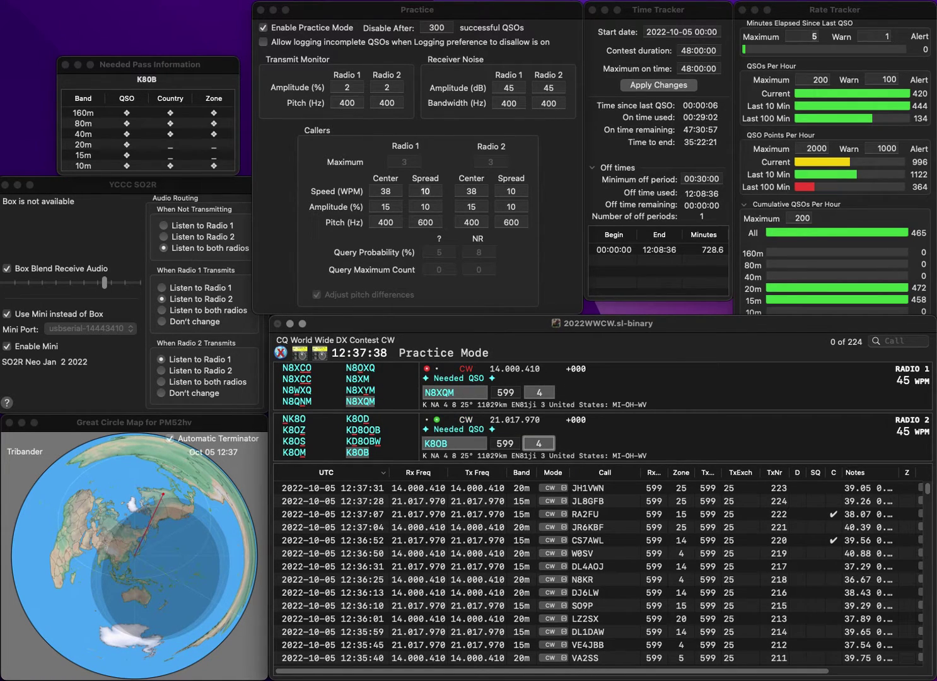
pyautogui.press('Return')
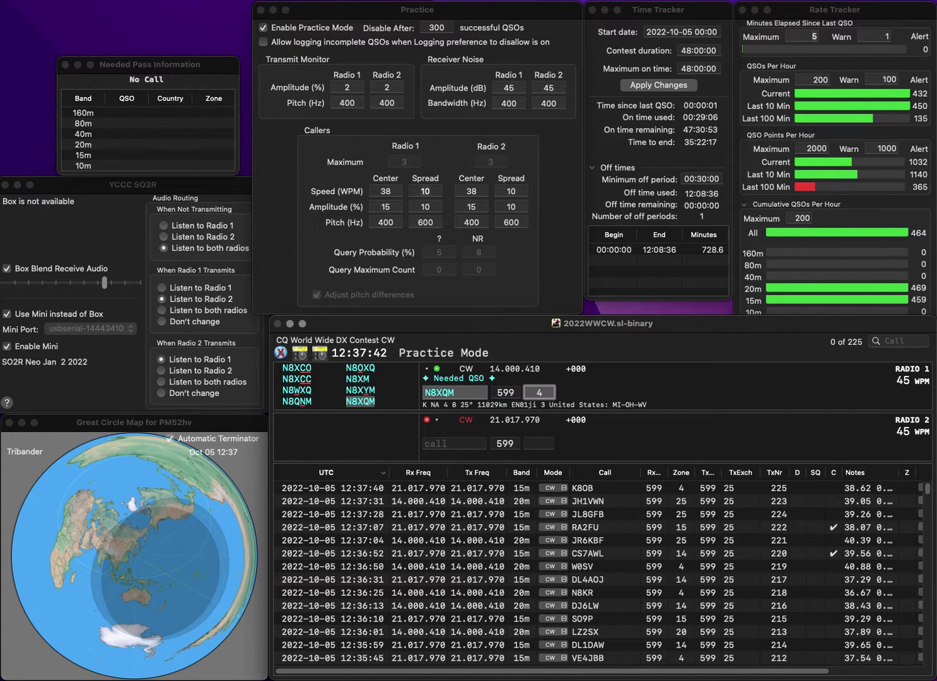
# Log the N8XQM contact on Radio 1, and enter 9A1JSB on Radio 2 and send the exchange to it.
pyautogui.press('Return')
pyautogui.write('9')
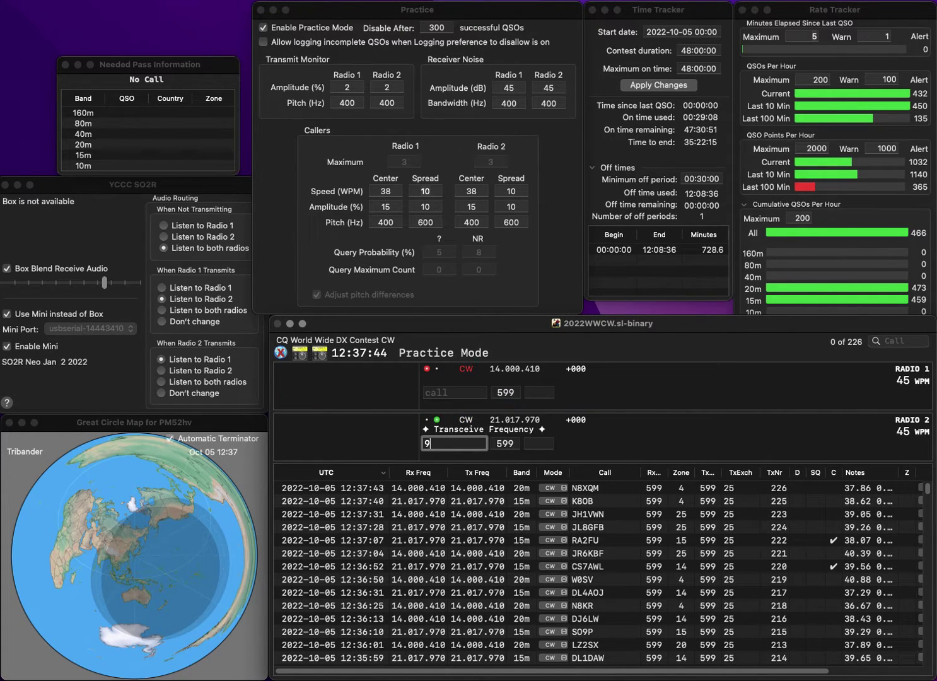
pyautogui.write('A1JSB')
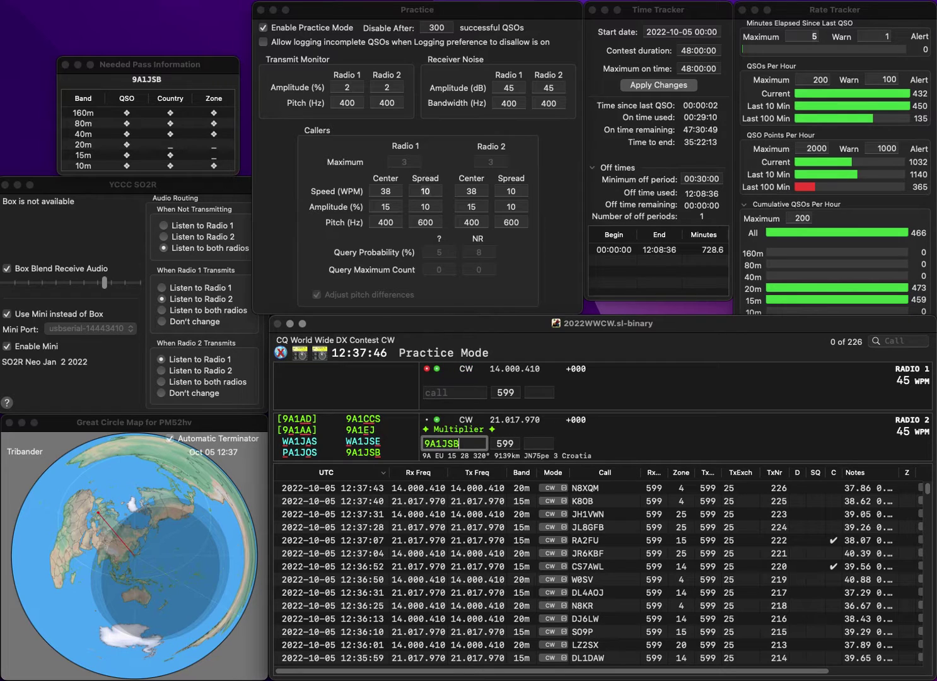
pyautogui.press('Return')
pyautogui.write('N9TMP')
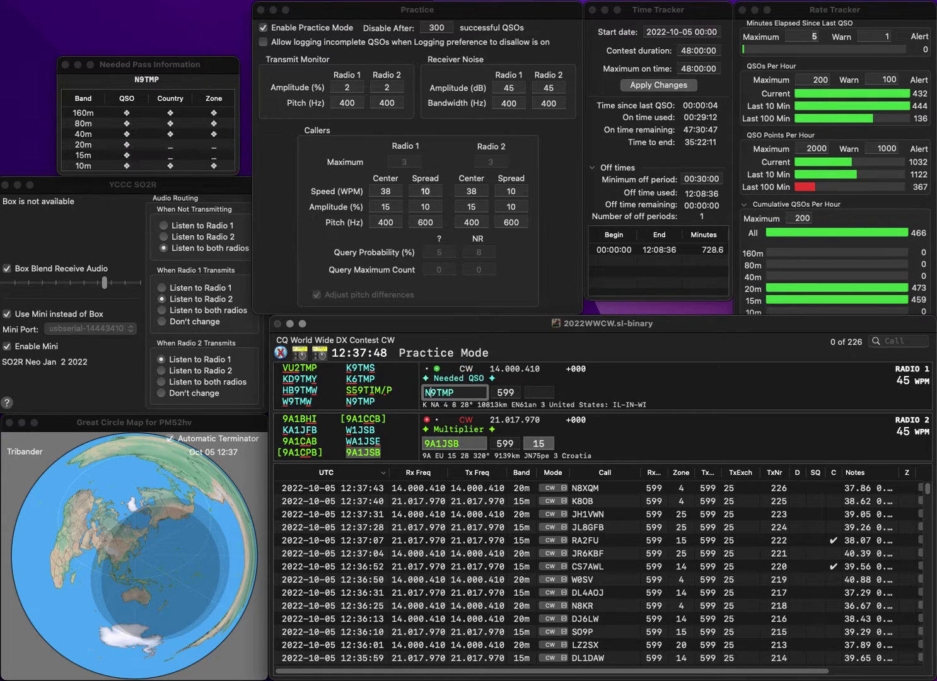
pyautogui.press('Return')
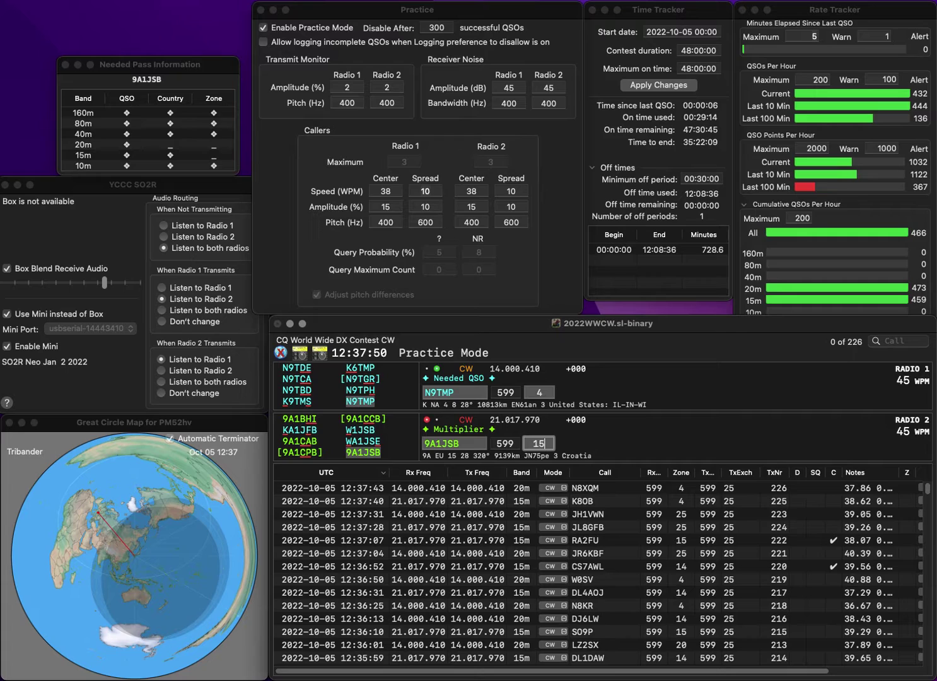
pyautogui.press('Return')
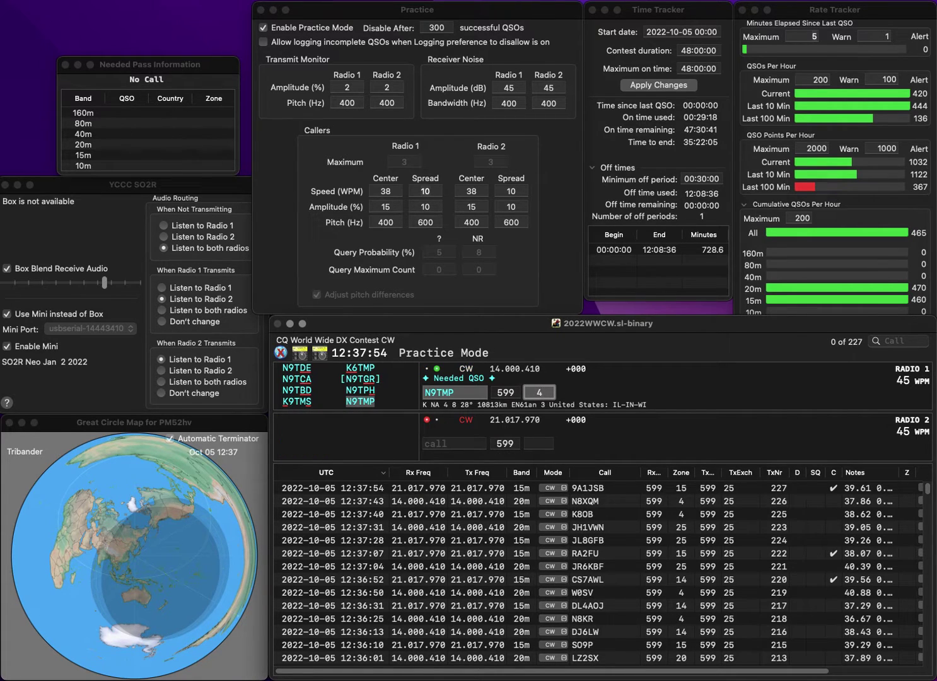
pyautogui.press('Return')
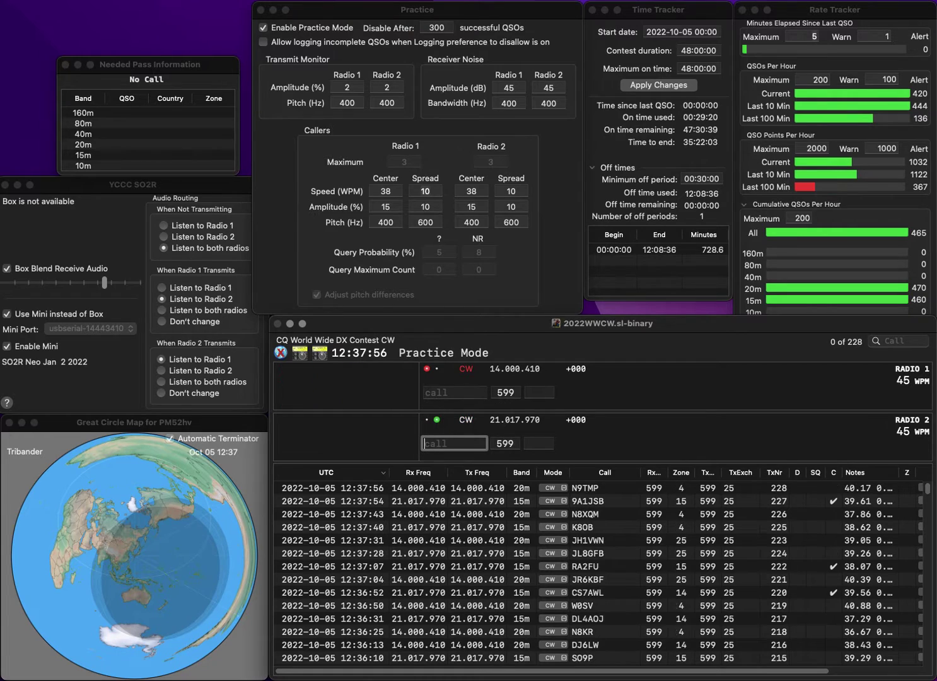
# Enter K2AK as the caller on Radio 2 and DK9HN on Radio 1, sending each the exchange.
pyautogui.write('K2AK')
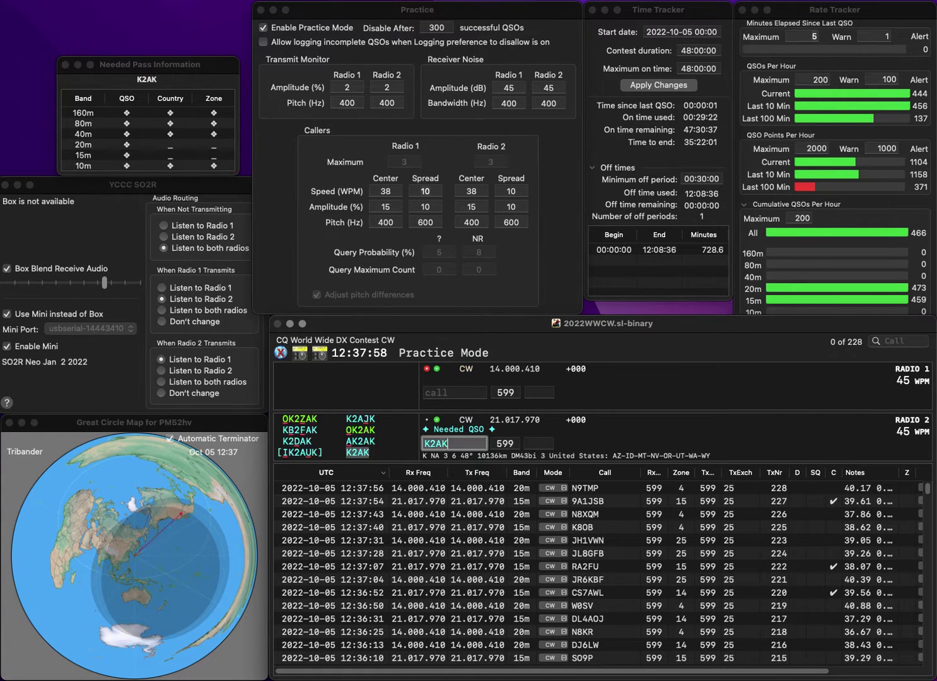
pyautogui.press('Return')
pyautogui.write('DK9SN')
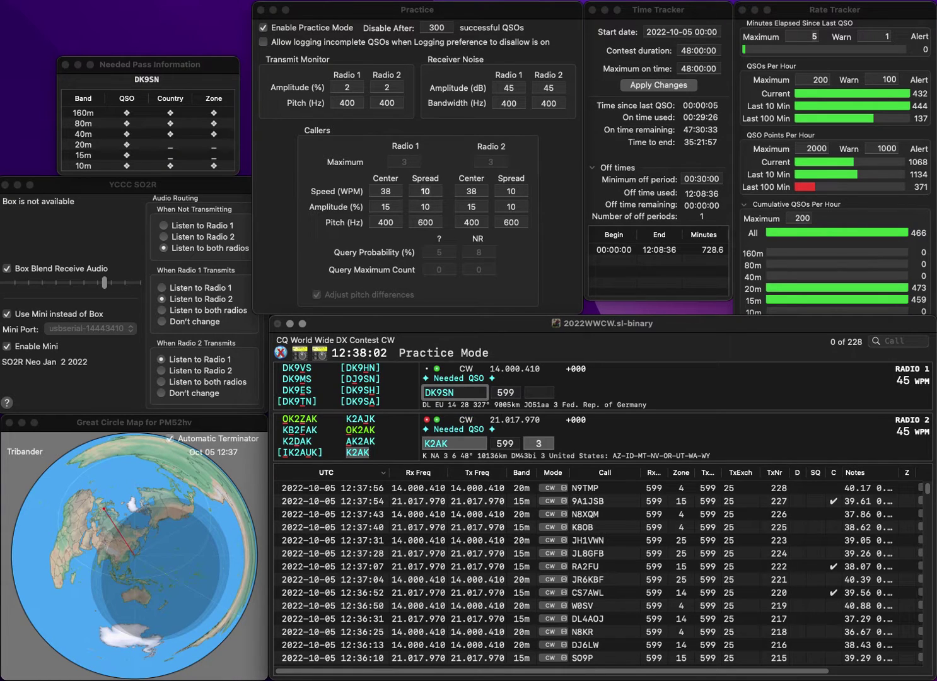
pyautogui.press('Return')
pyautogui.press('Return')
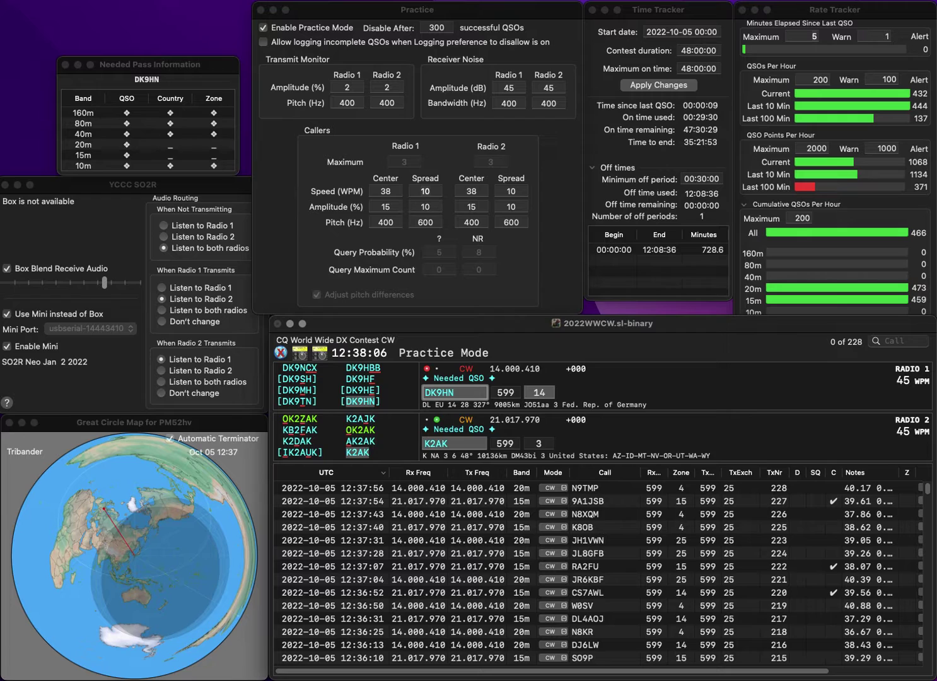
# Log the K2AK and DK9HN contacts, and send the exchange to G4BD on Radio 2.
pyautogui.press('Tab')
pyautogui.press('Return')
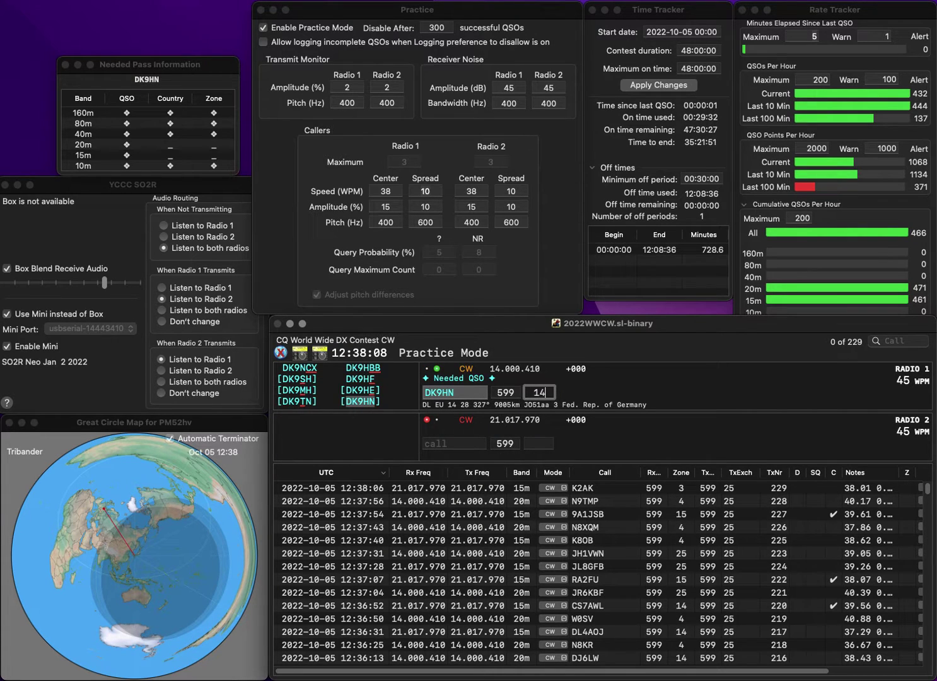
pyautogui.write('G4BD')
pyautogui.press('Return')
# Cut the caller entered on Radio 1 to the partial call JH7 and send it.
pyautogui.write('JH7TM')
pyautogui.press('BackSpace')
pyautogui.press('BackSpace')
pyautogui.press('Return')
pyautogui.press('BackSpace')
pyautogui.press('BackSpace')
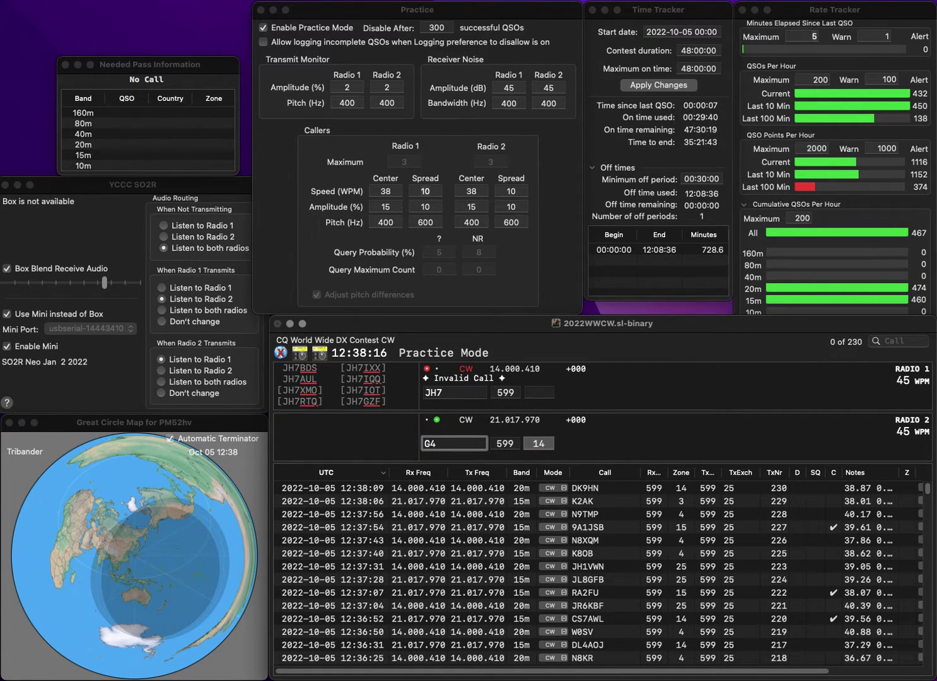
pyautogui.write('BST/P')
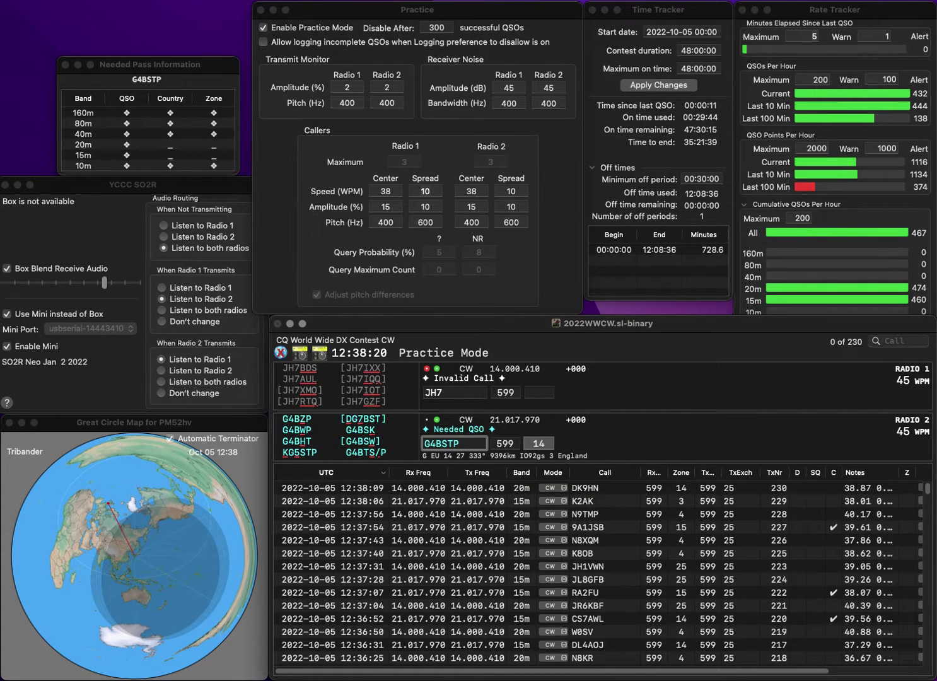
pyautogui.press('Right')
pyautogui.write('S/')
pyautogui.press('Return')
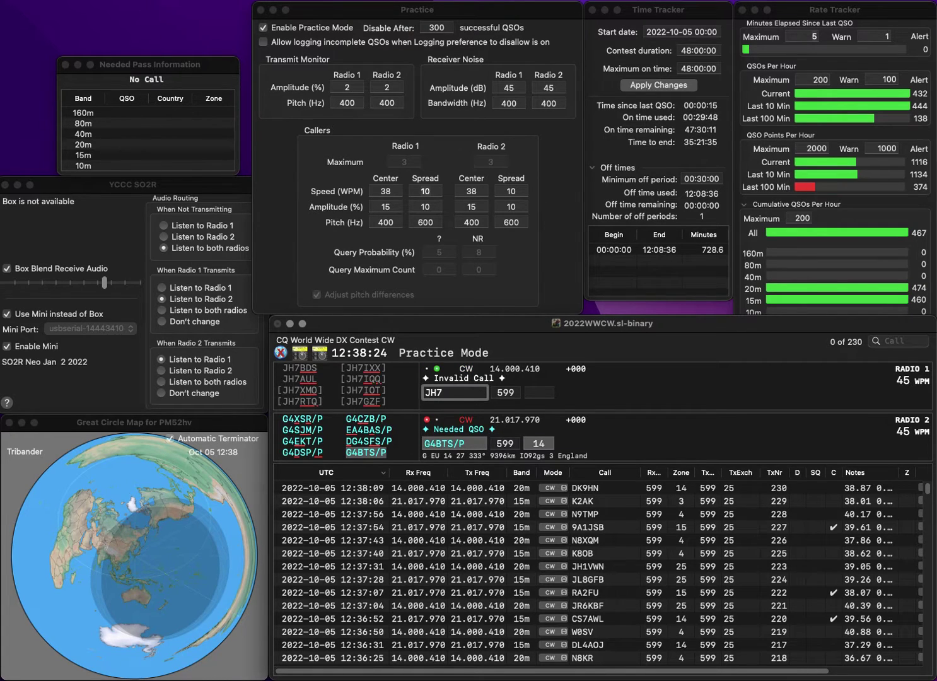
# Complete and correct the partial Radio 1 call to JH6MLX and send the exchange to it.
pyautogui.write('MLX')
pyautogui.press('Left')
pyautogui.press('Left')
pyautogui.press('Left')
pyautogui.press('BackSpace')
pyautogui.write('6')
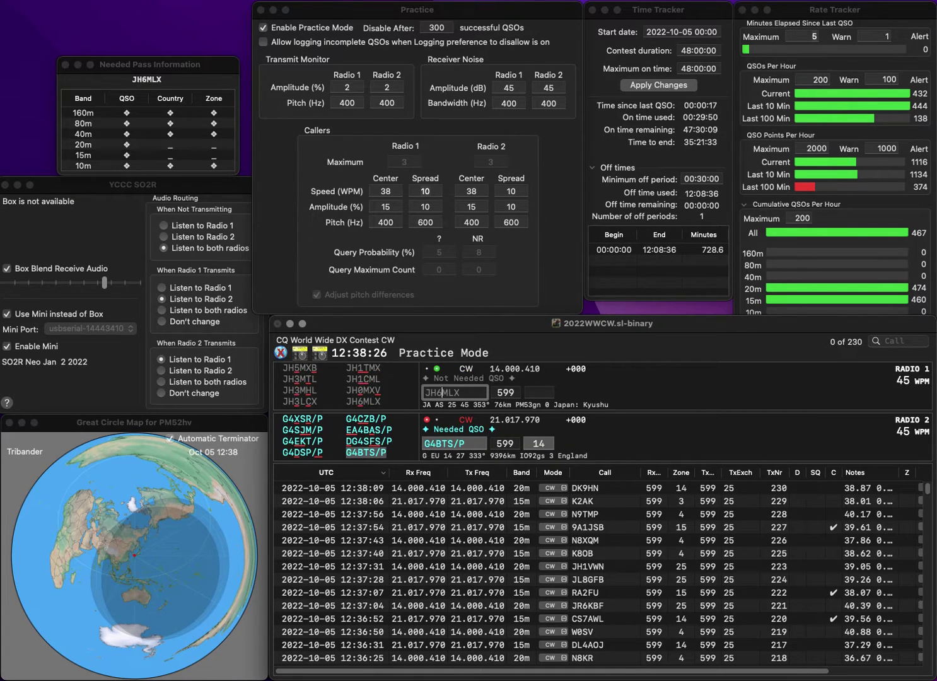
pyautogui.press('Return')
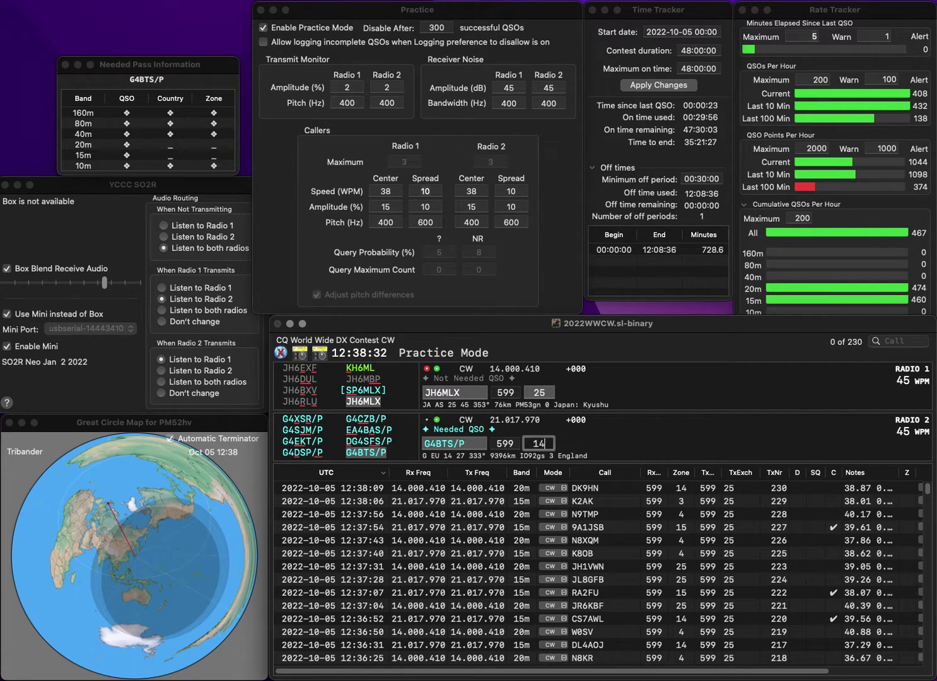
pyautogui.press('Return')
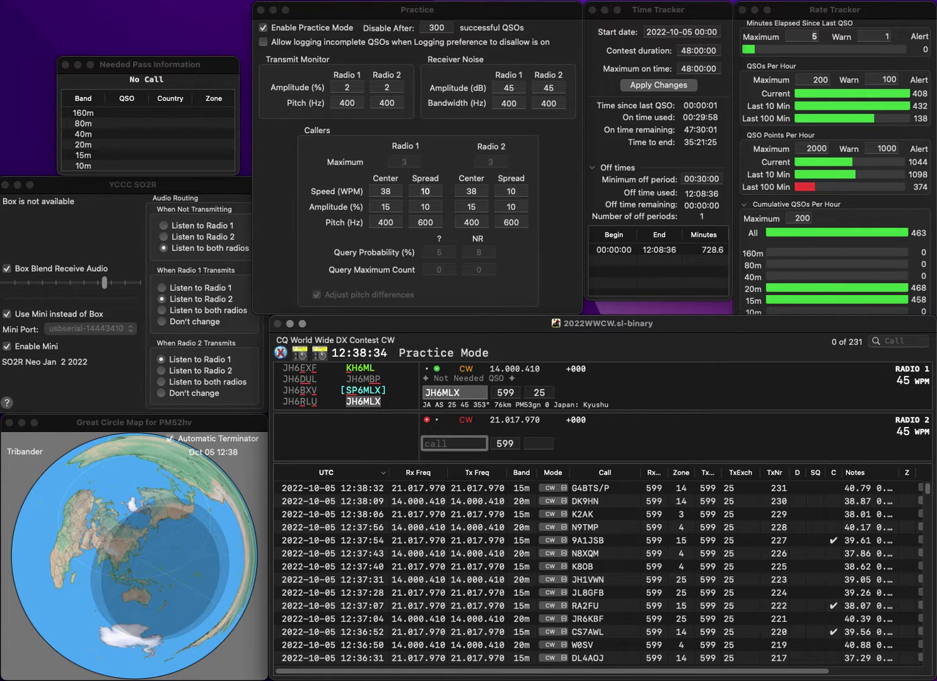
pyautogui.write('G6TOM')
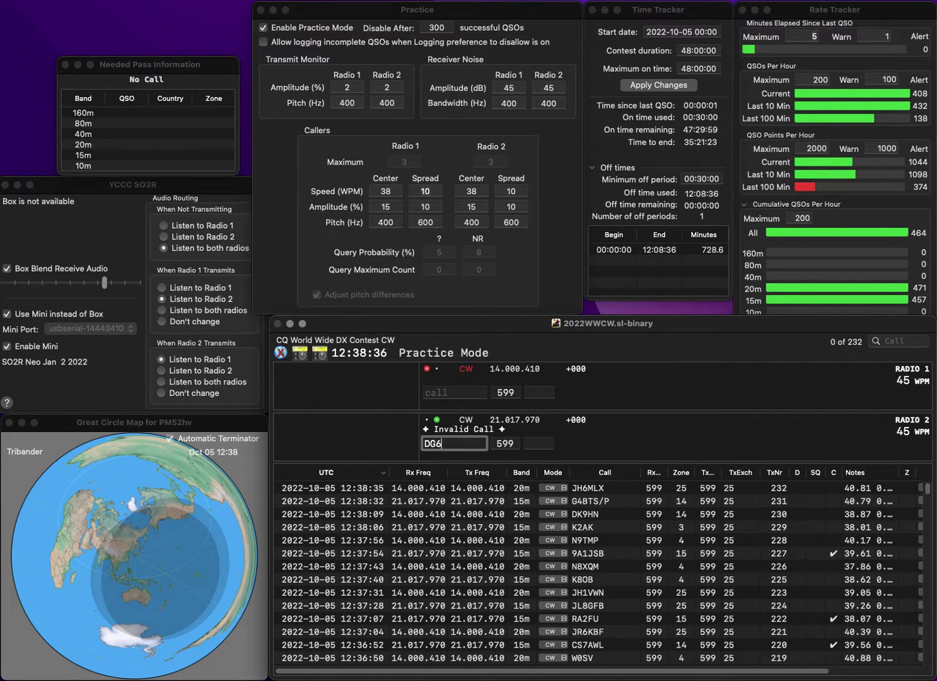
pyautogui.press('Return')
pyautogui.write('IZ')
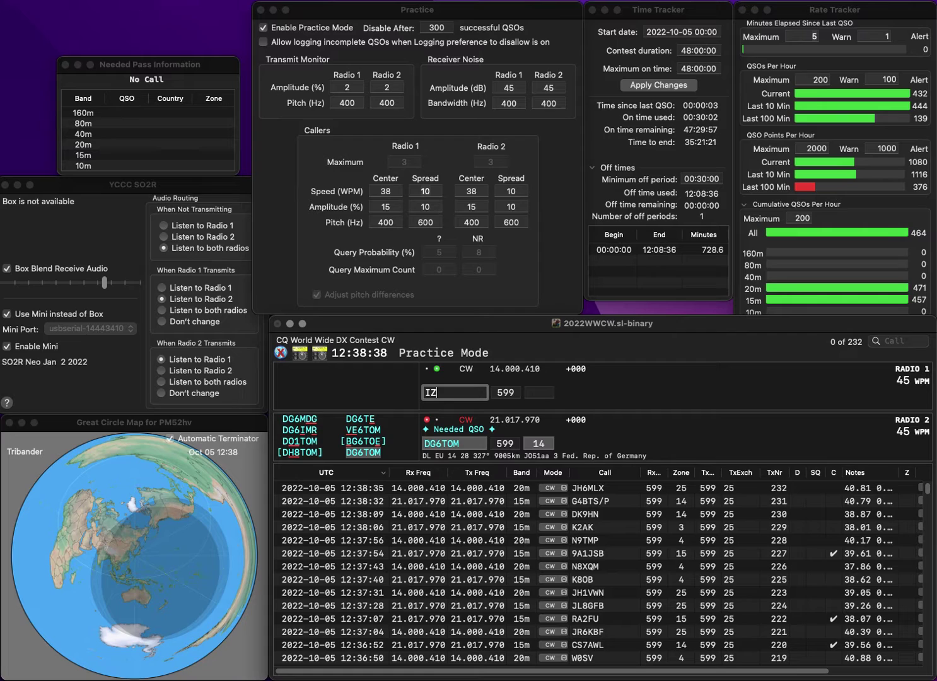
pyautogui.write('0XYX')
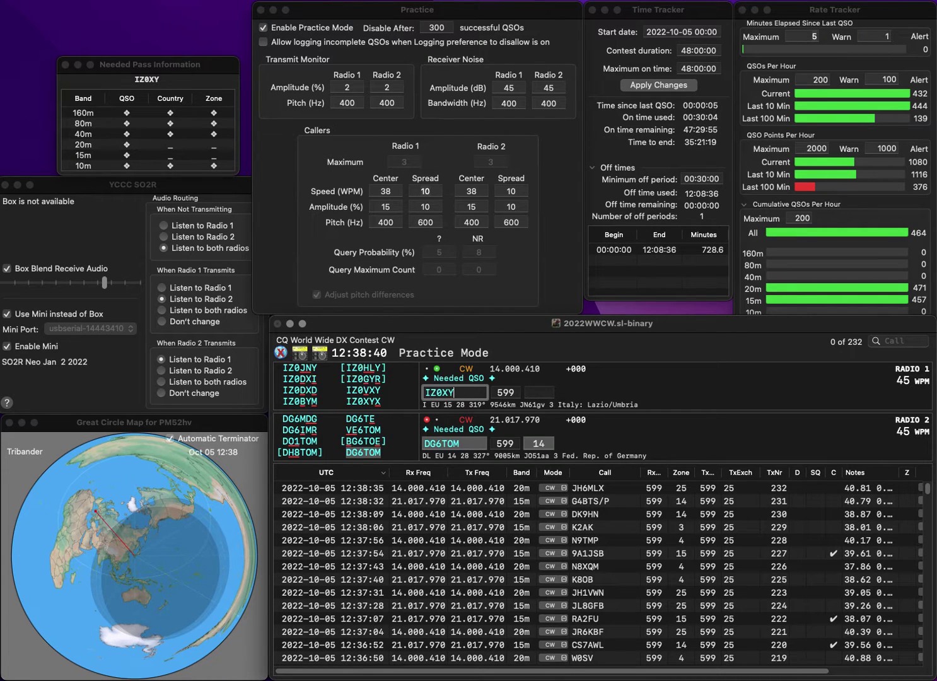
pyautogui.press('Return')
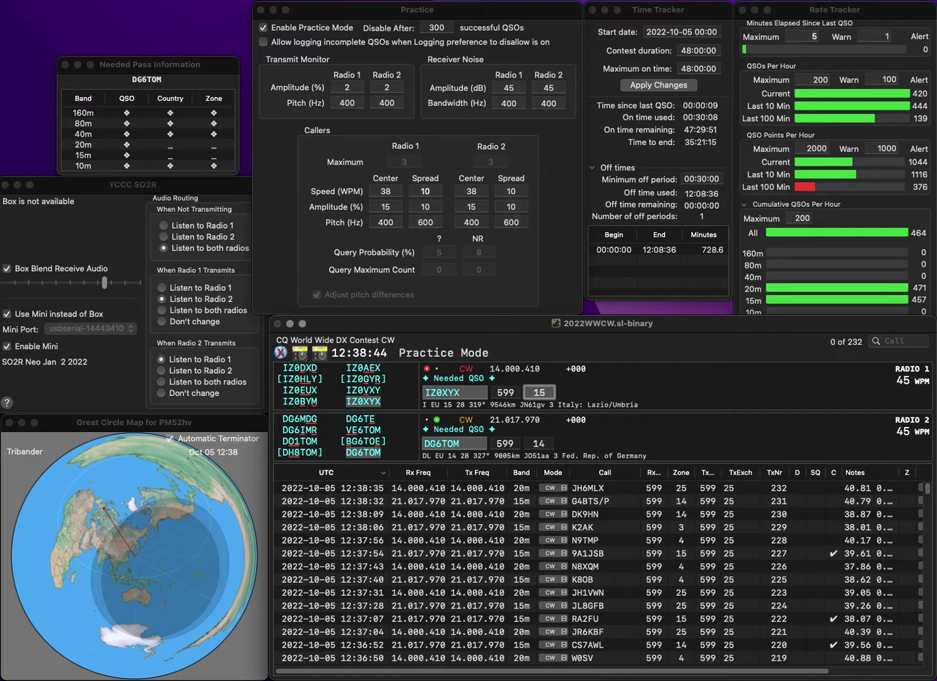
pyautogui.press('Return')
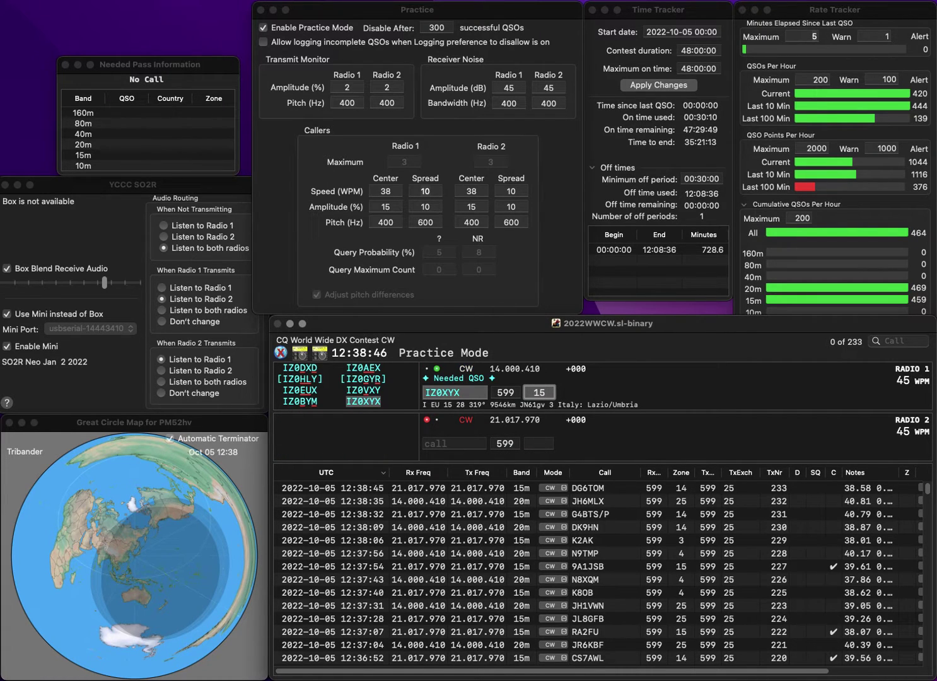
pyautogui.press('Return')
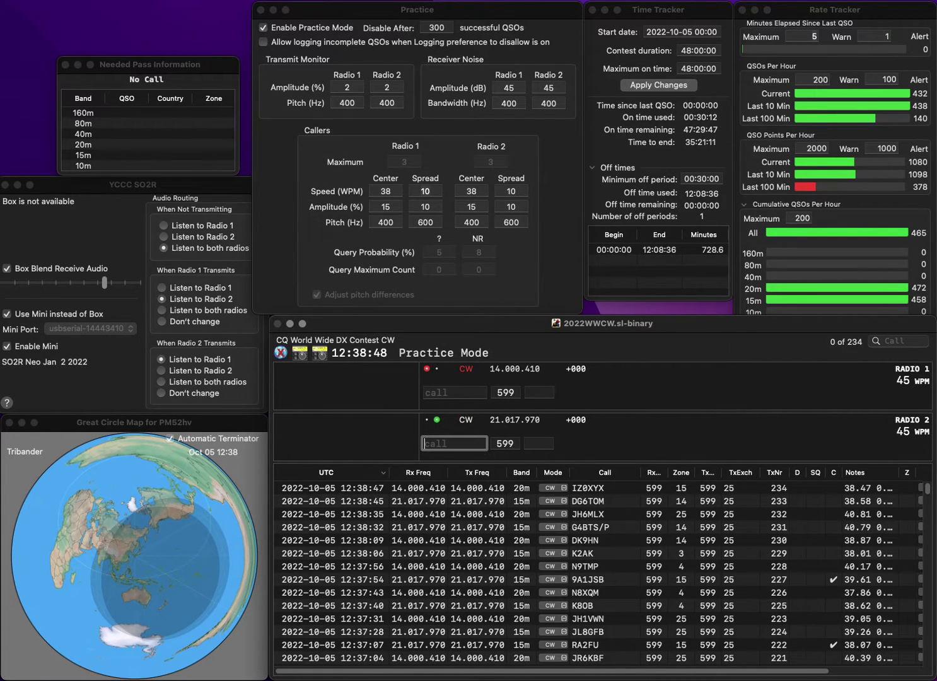
# Enter the Radio 2 caller, correct its prefix so the call is JA5NNF, and send the exchange.
pyautogui.write('L5NNF')
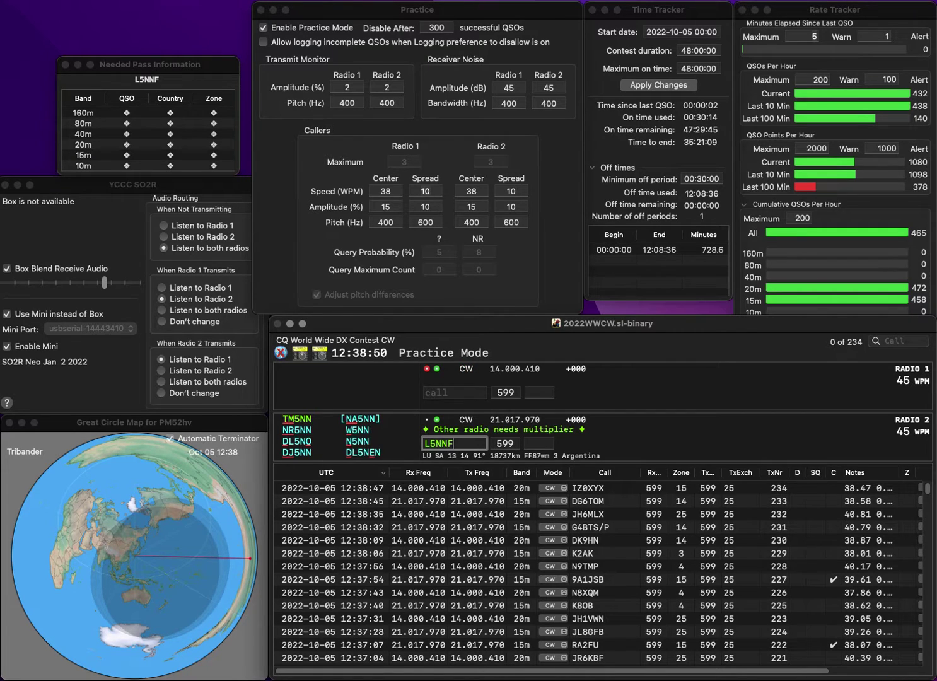
pyautogui.press('Home')
pyautogui.press('Delete')
pyautogui.write('JA')
pyautogui.press('Return')
pyautogui.write('DL8WAZ')
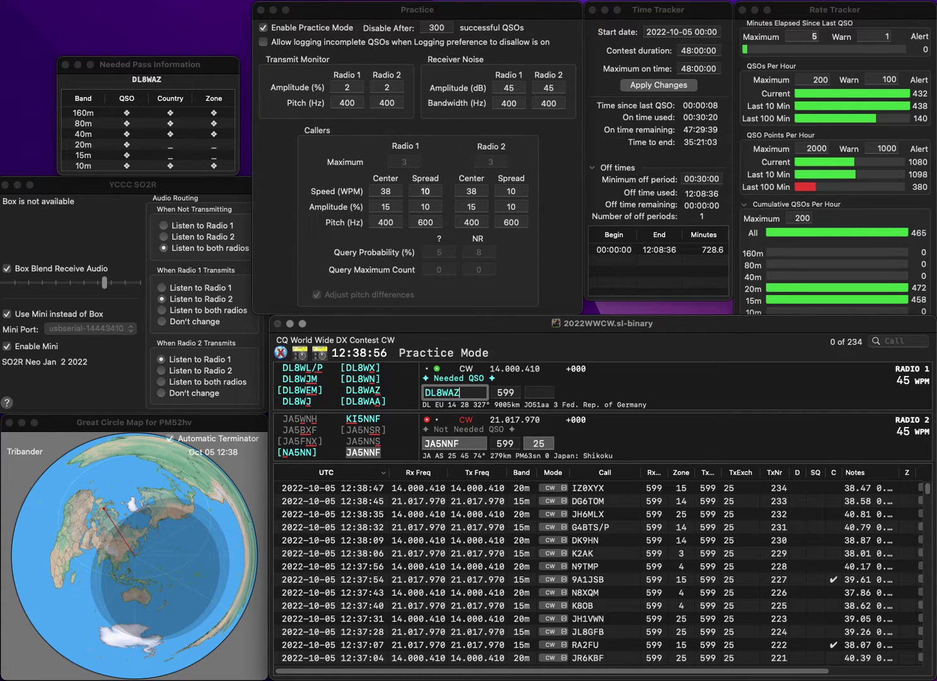
pyautogui.press('Return')
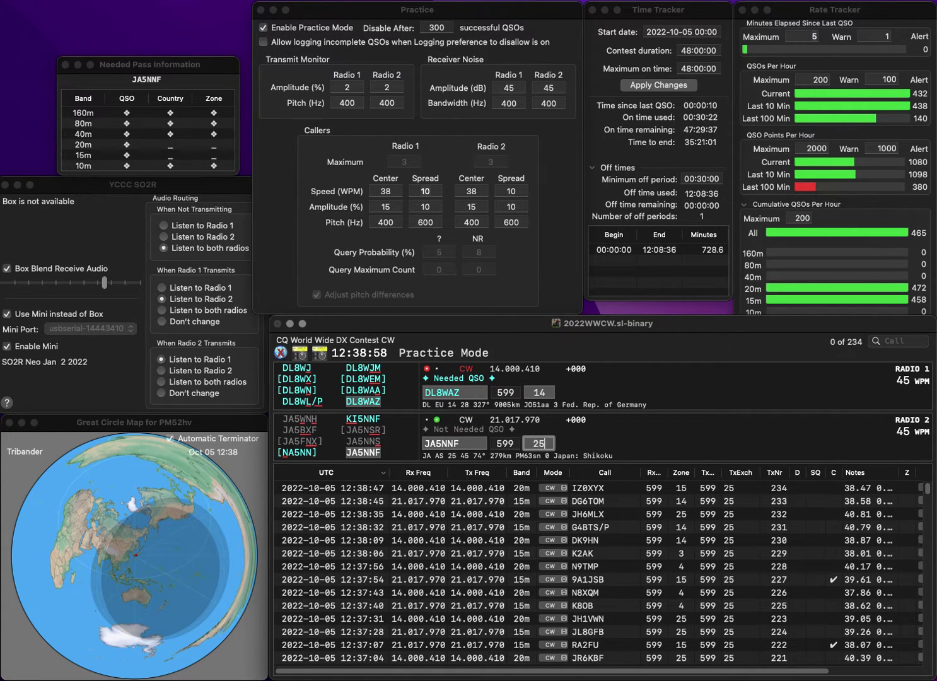
pyautogui.press('Return')
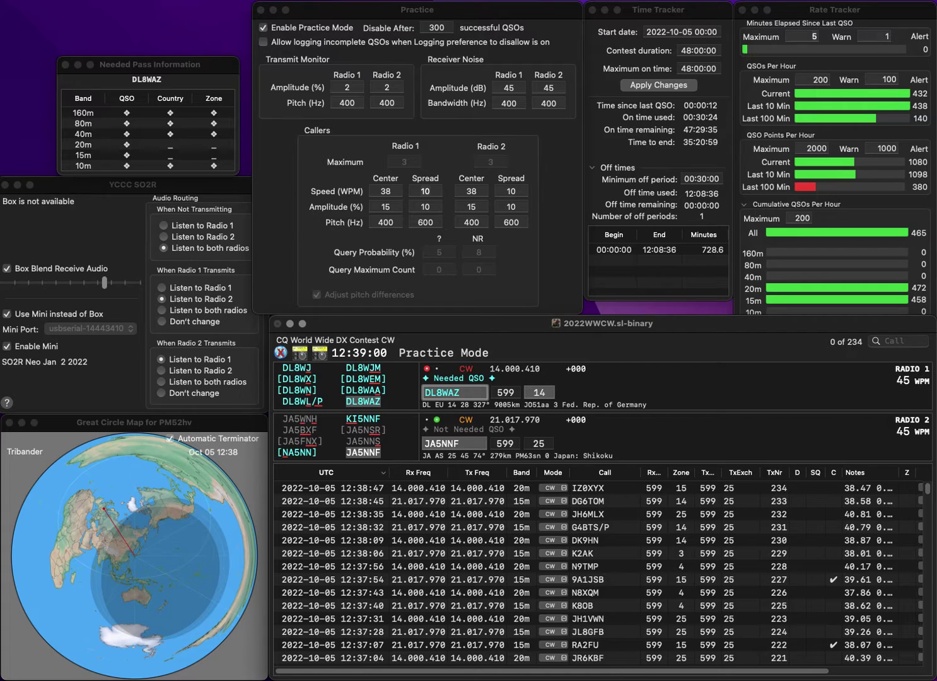
pyautogui.press('space')
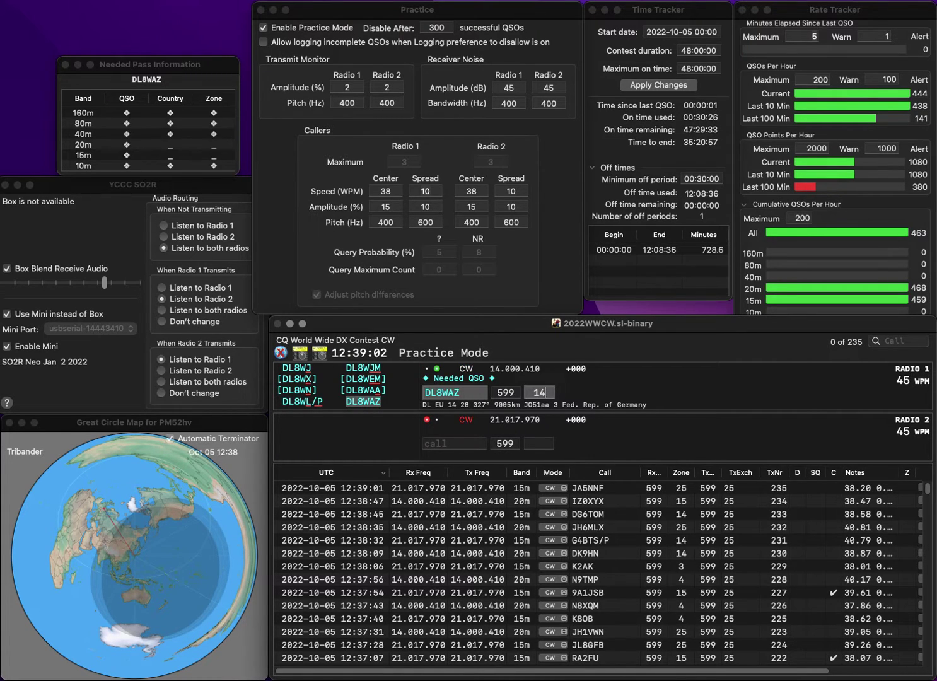
pyautogui.press('Return')
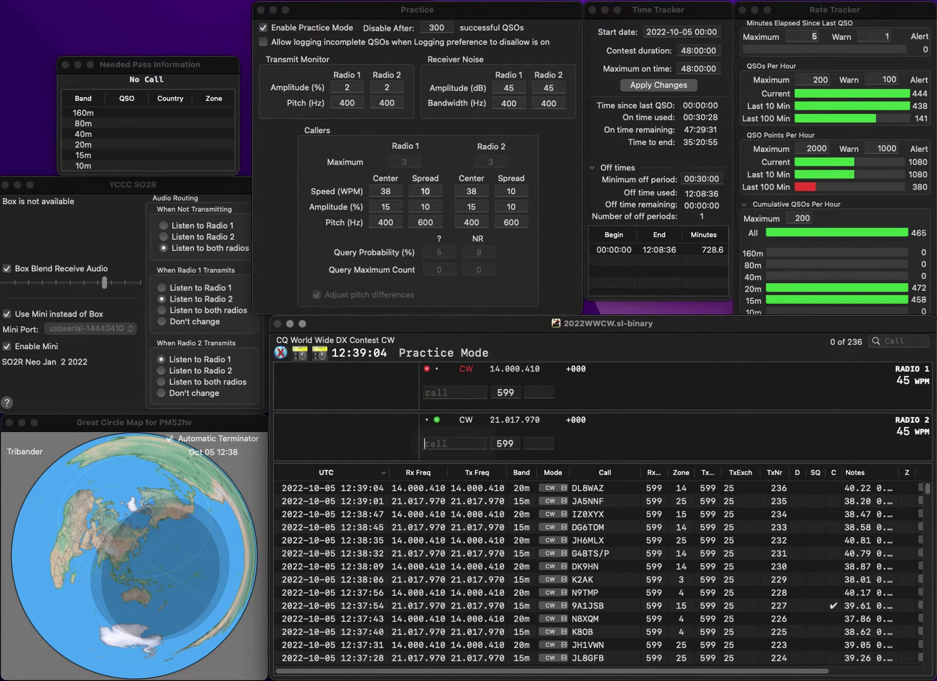
pyautogui.write('KO3RN')
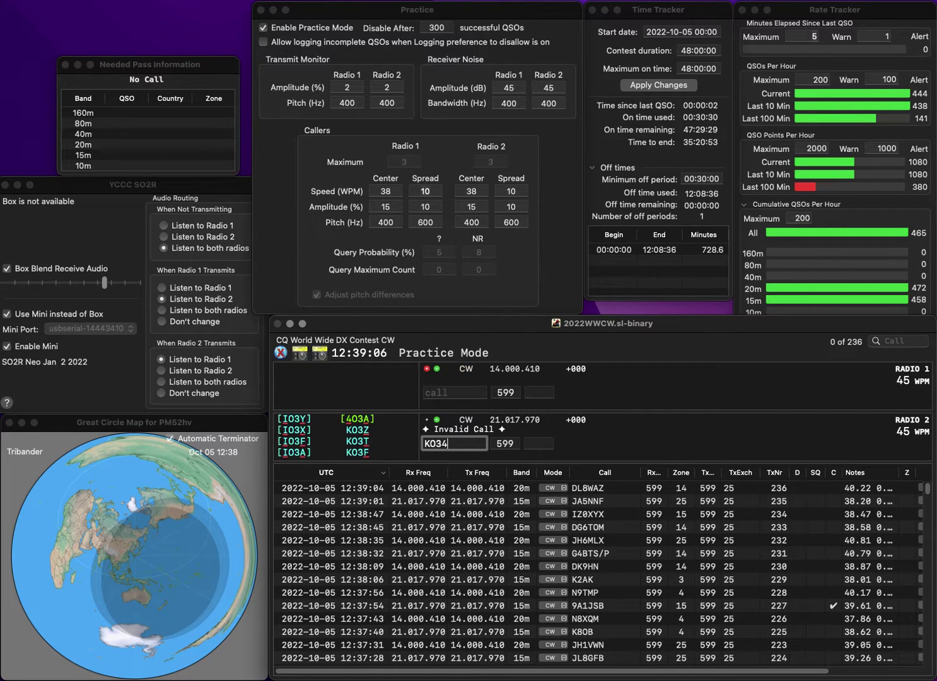
pyautogui.press('Left')
pyautogui.write('Q')
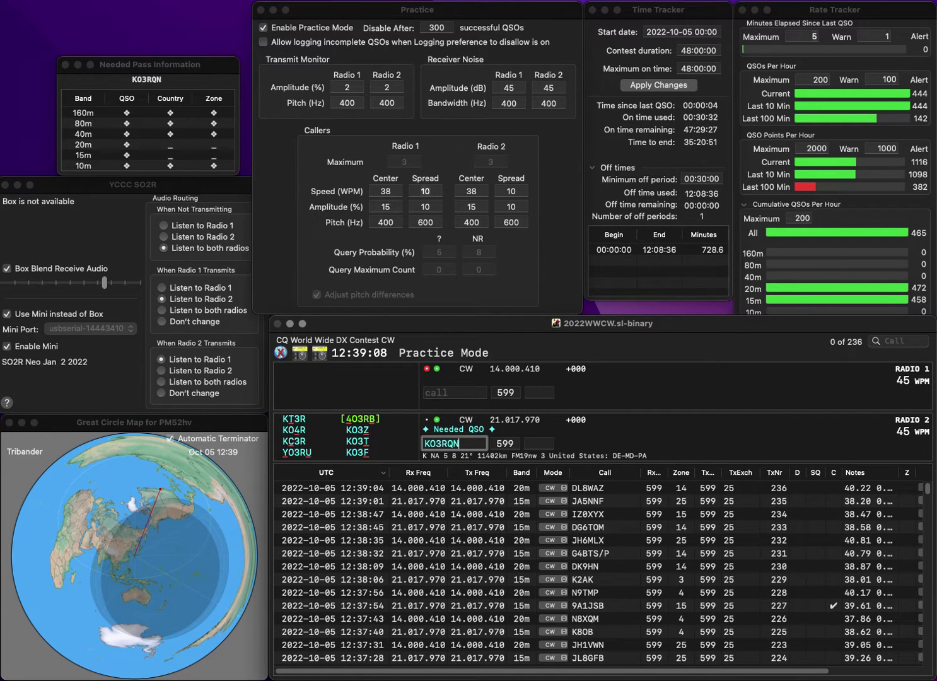
pyautogui.press('Delete')
pyautogui.write('4')
pyautogui.press('Return')
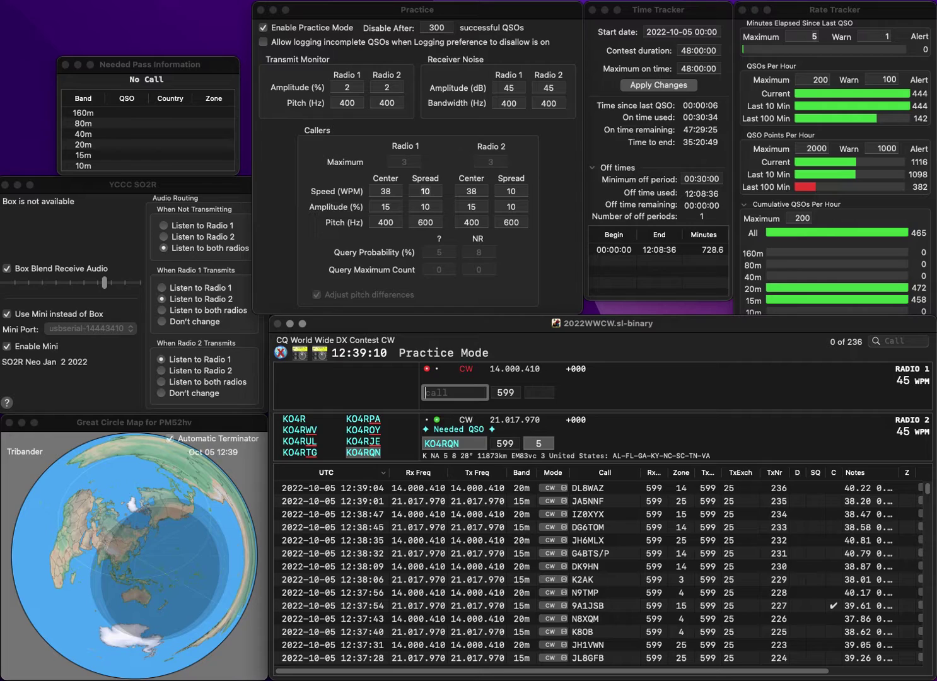
# Answer W1NRB on Radio 1 with the exchange, and log the KO4RQN contact on Radio 2.
pyautogui.write('W')
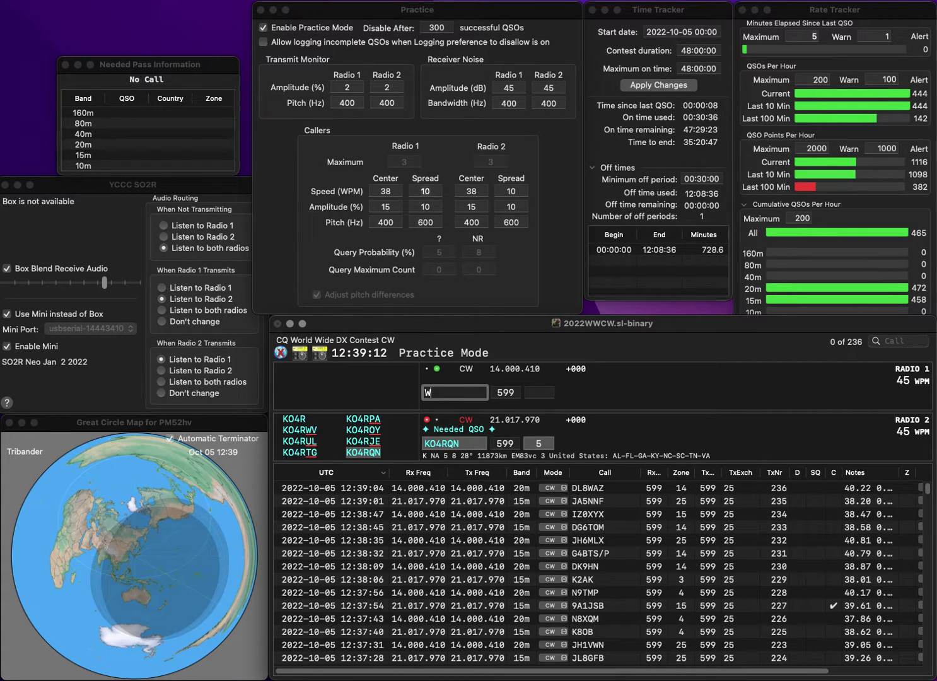
pyautogui.write('1NRB')
pyautogui.press('Return')
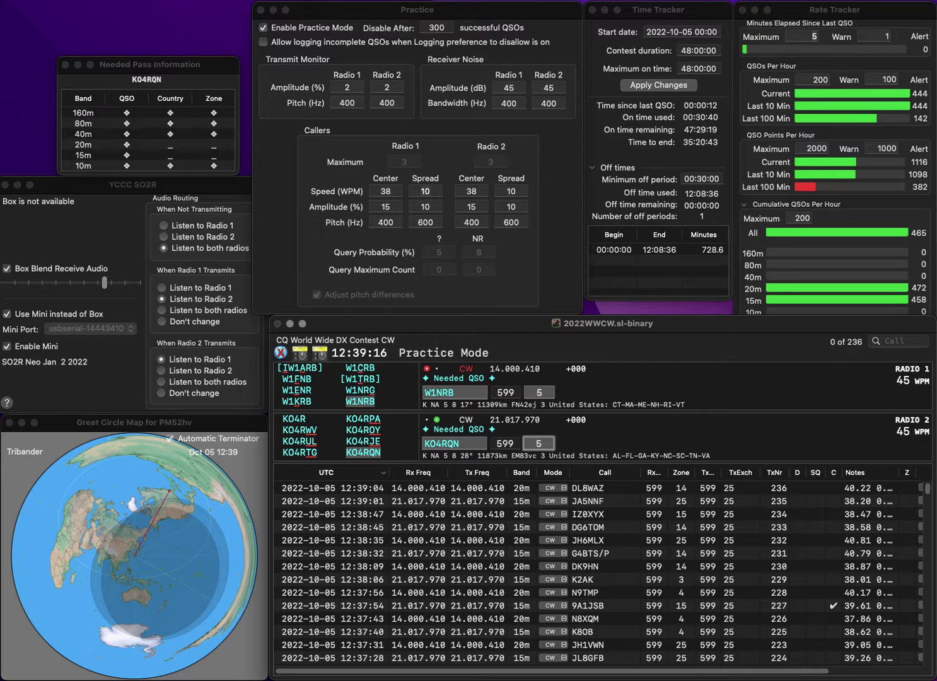
pyautogui.press('Return')
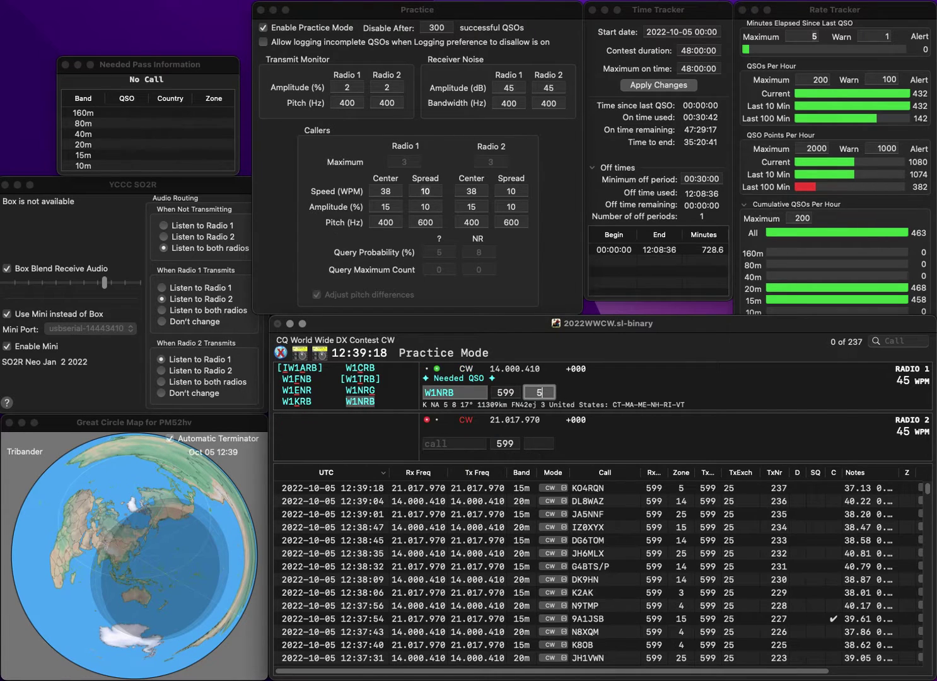
pyautogui.press('Return')
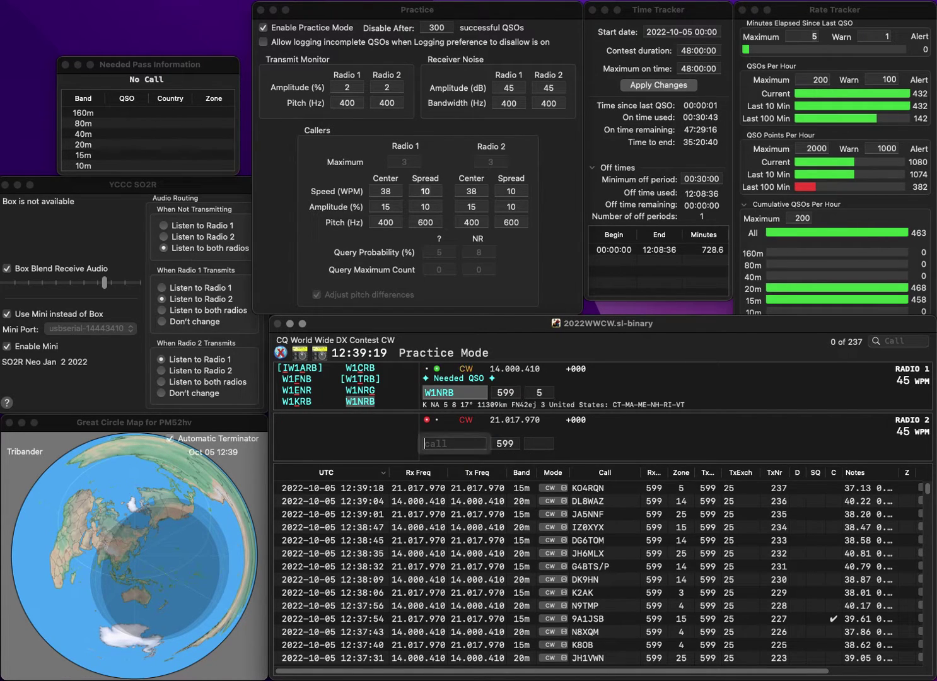
# Answer K5SM on Radio 2 and KI4NOD on Radio 1 with the exchange, and log both contacts.
pyautogui.write('K5SM')
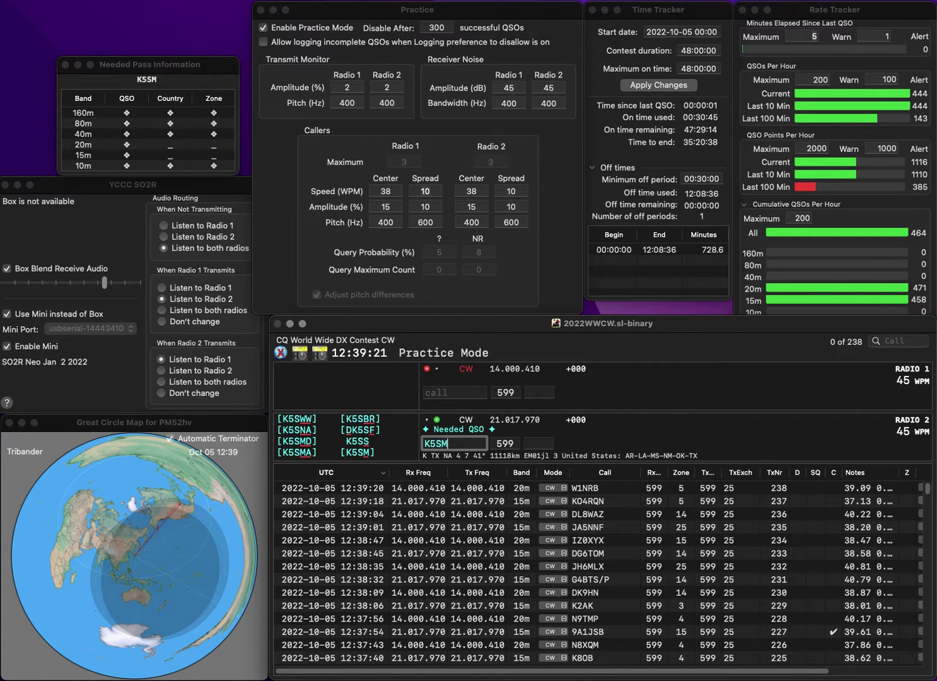
pyautogui.press('Return')
pyautogui.write('KI4')
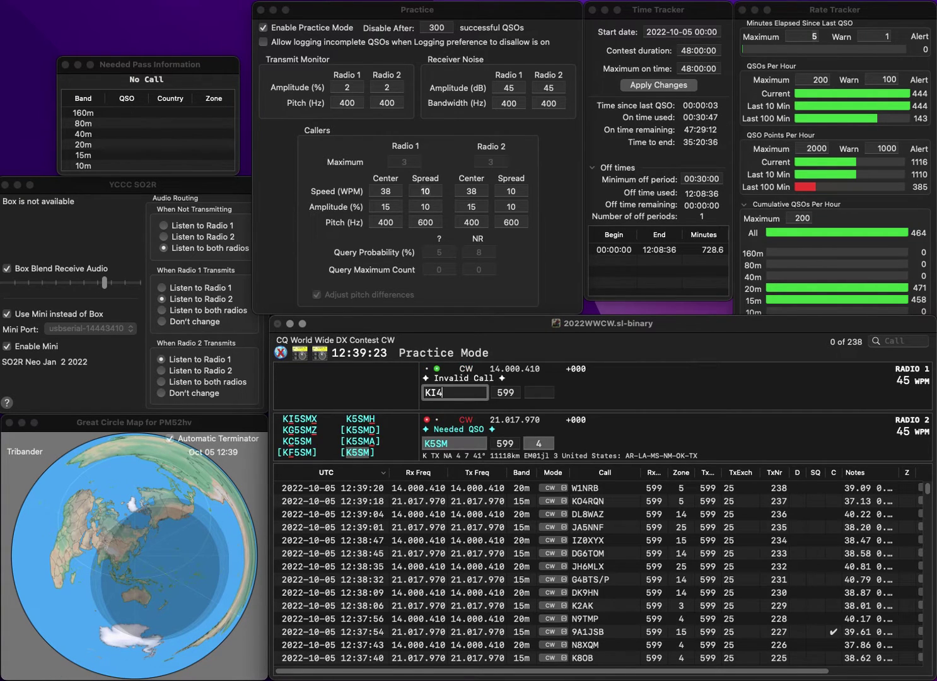
pyautogui.write('NOD')
pyautogui.press('Return')
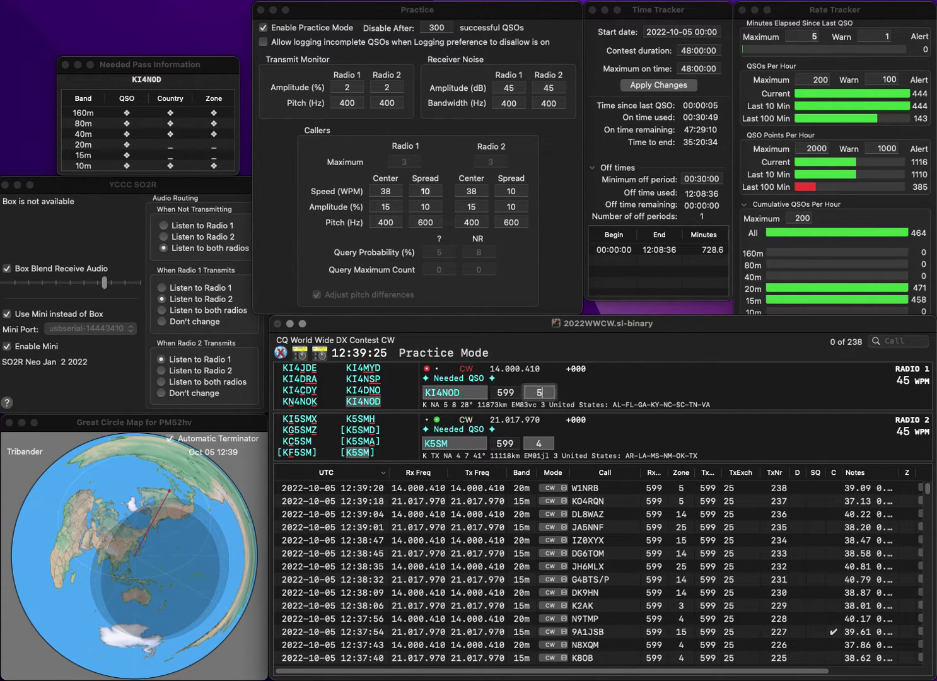
pyautogui.press('Return')
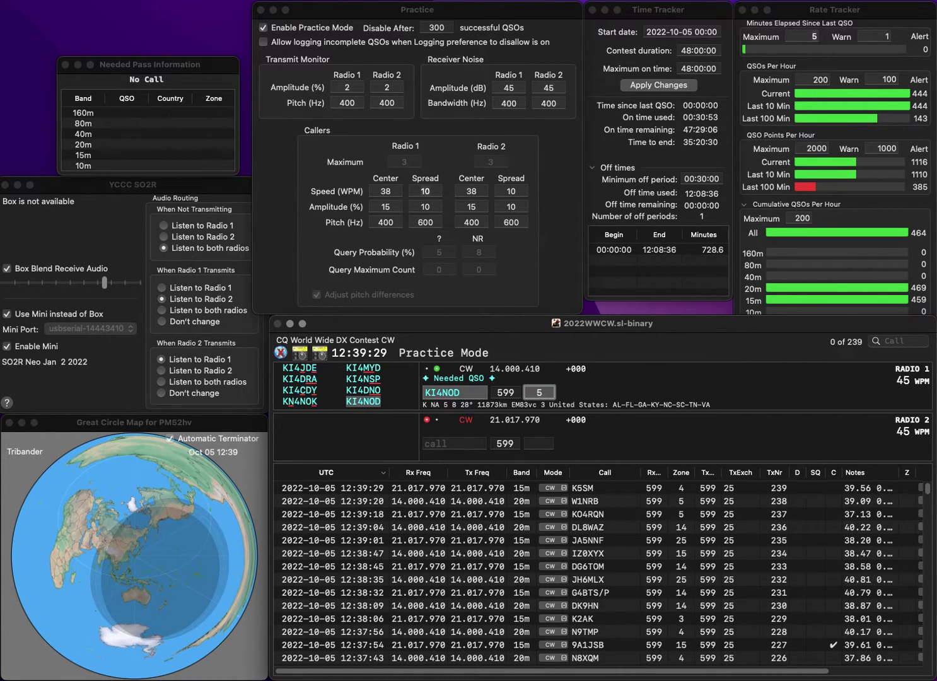
pyautogui.press('Return')
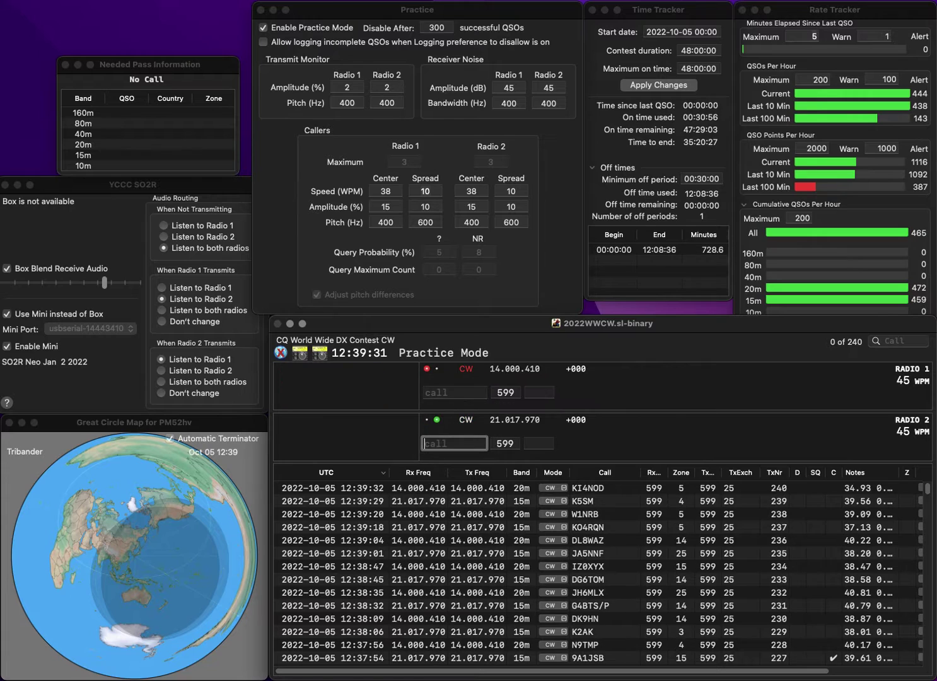
# Answer JI1ACI on Radio 2 with the exchange.
pyautogui.write('JI1ACI')
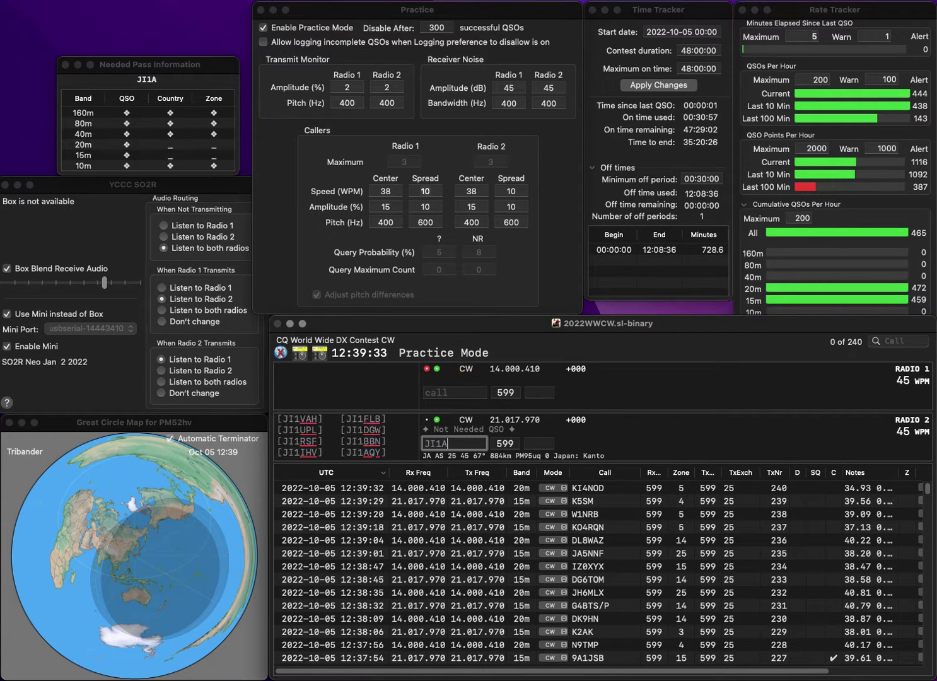
pyautogui.press('space')
pyautogui.press('Return')
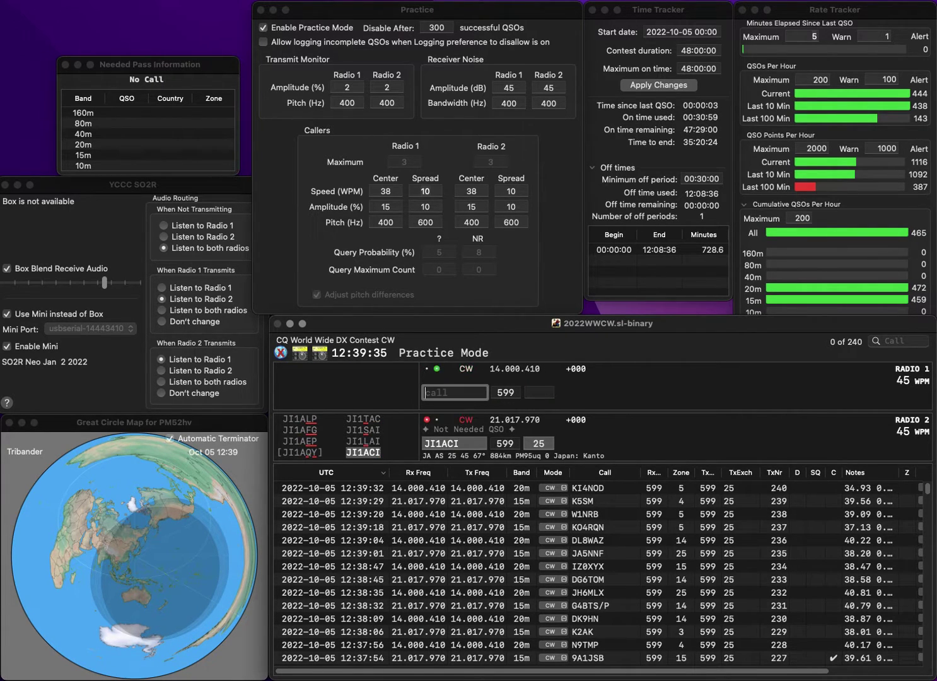
pyautogui.write('G3')
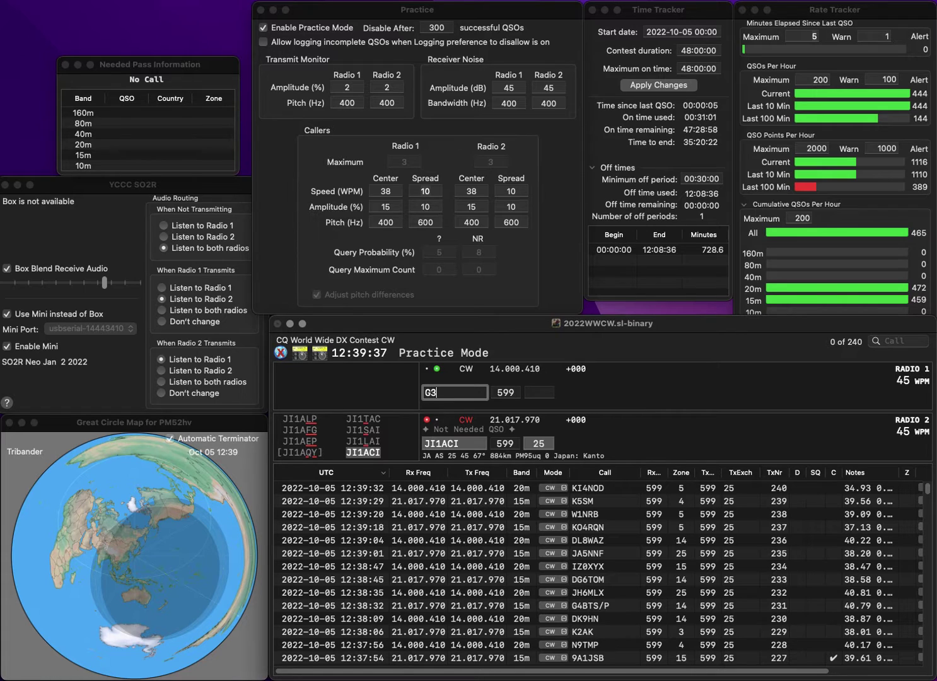
pyautogui.write('BUP')
pyautogui.press('Home')
pyautogui.write('Y')
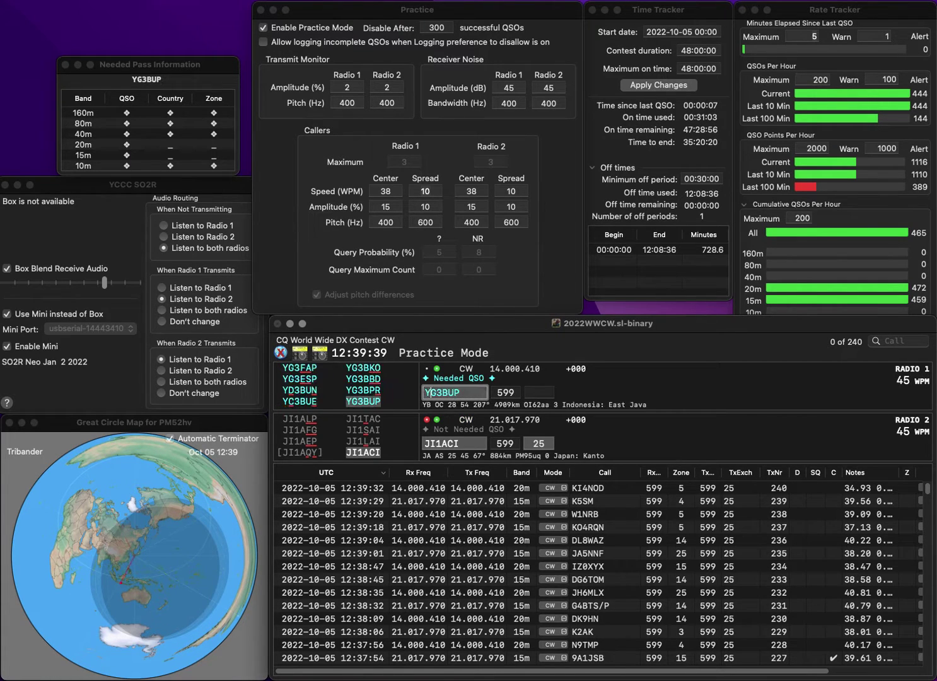
pyautogui.press('Return')
pyautogui.press('Return')
pyautogui.press('\\')
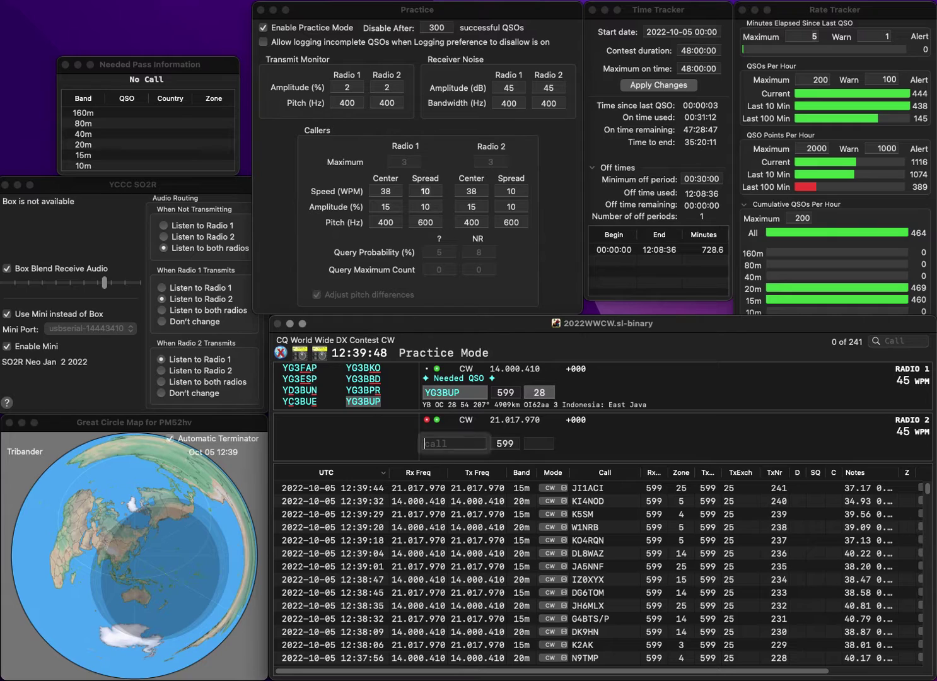
pyautogui.press('Return')
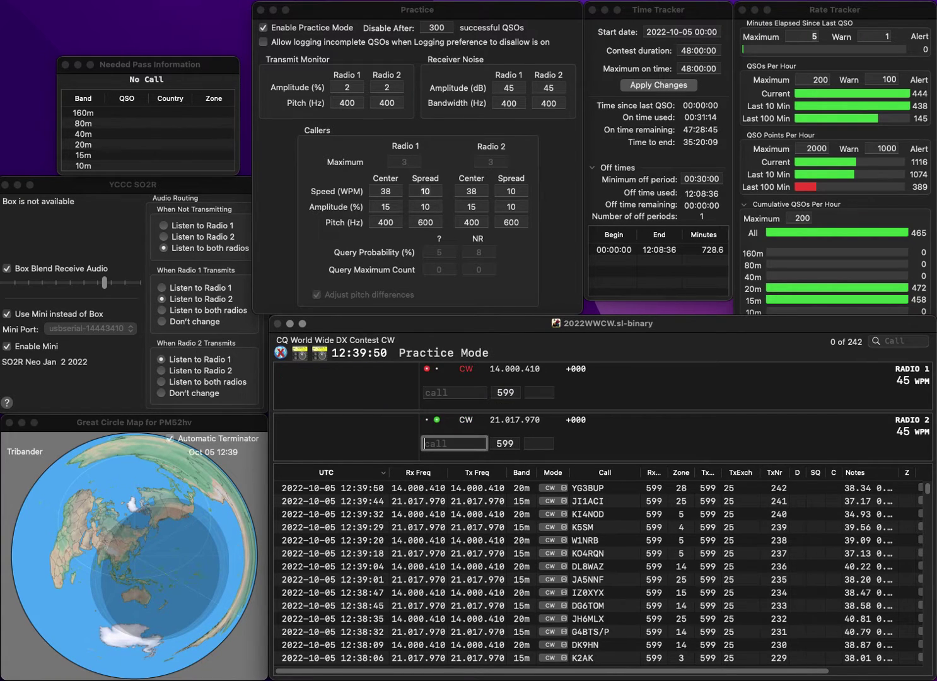
# Send the partial call DHLV on Radio 2, and enter RYL on Radio 1, correcting it to LYL before sending.
pyautogui.write('DHLV')
pyautogui.press('Return')
pyautogui.write('RYL')
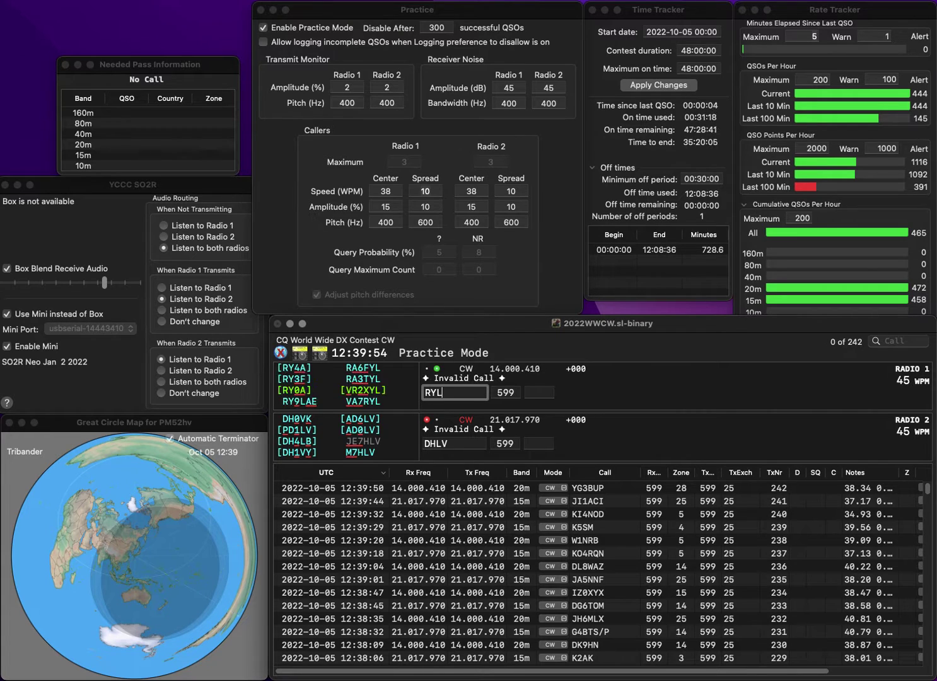
pyautogui.press('Delete')
pyautogui.write('L')
pyautogui.press('Return')
pyautogui.hotkey('ctrl', 'a')
pyautogui.press('Delete')
pyautogui.write('M7')
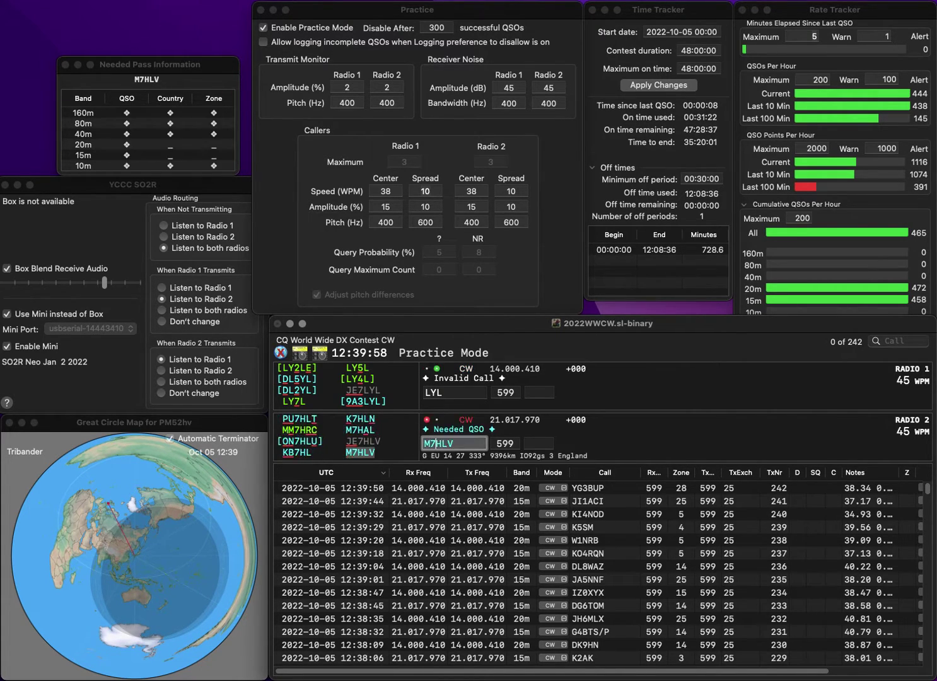
pyautogui.press('Return')
pyautogui.write('NL')
pyautogui.hotkey('ctrl', 'a')
pyautogui.press('Delete')
pyautogui.press('Delete')
pyautogui.press('Delete')
pyautogui.press('Return')
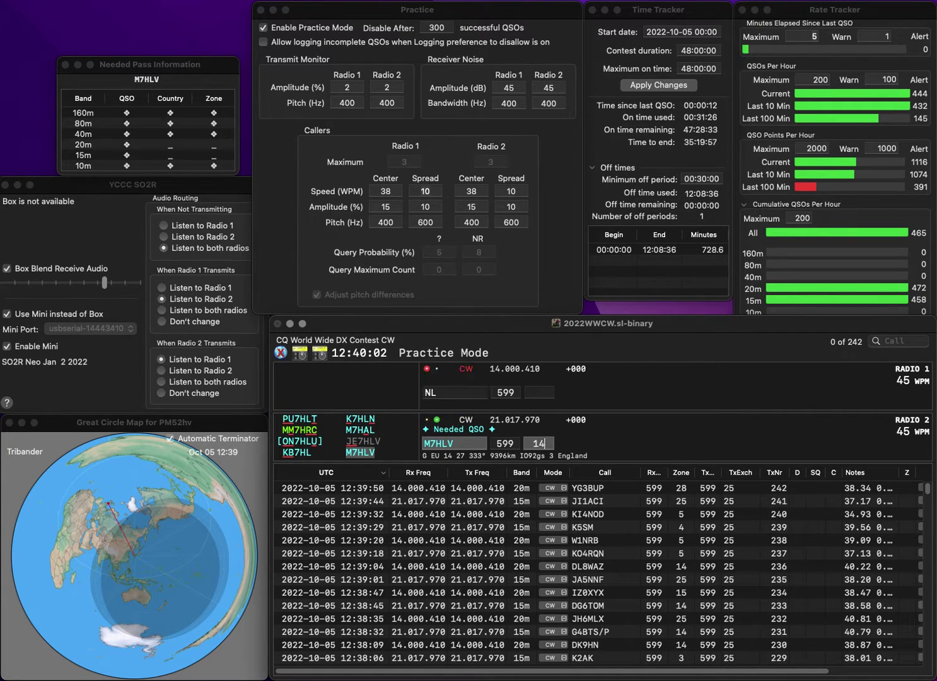
pyautogui.press('Return')
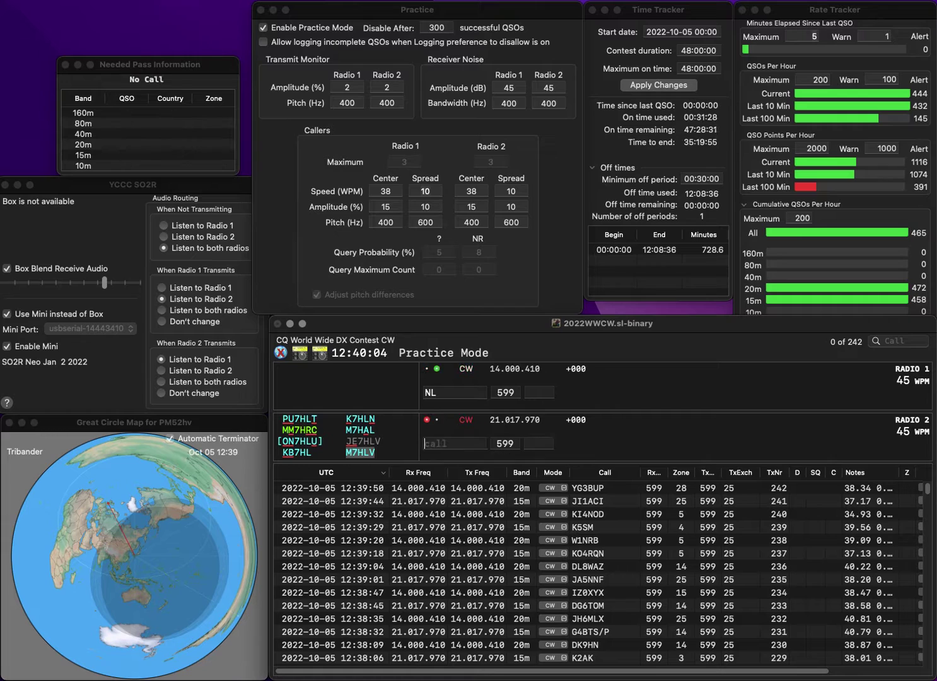
pyautogui.press('Home')
pyautogui.write('HA6')
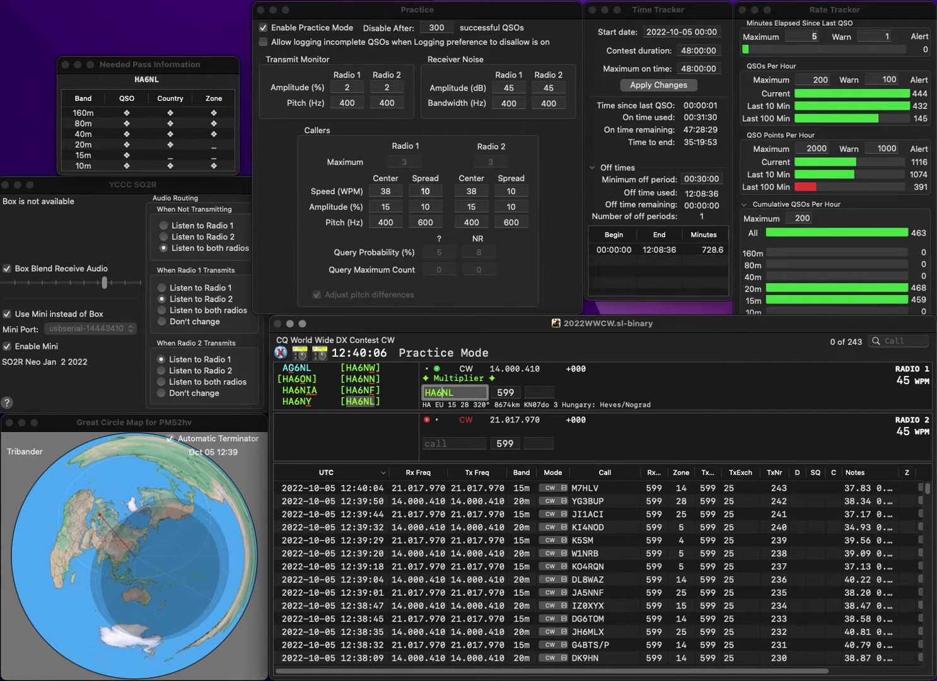
pyautogui.press('Return')
pyautogui.write('DG')
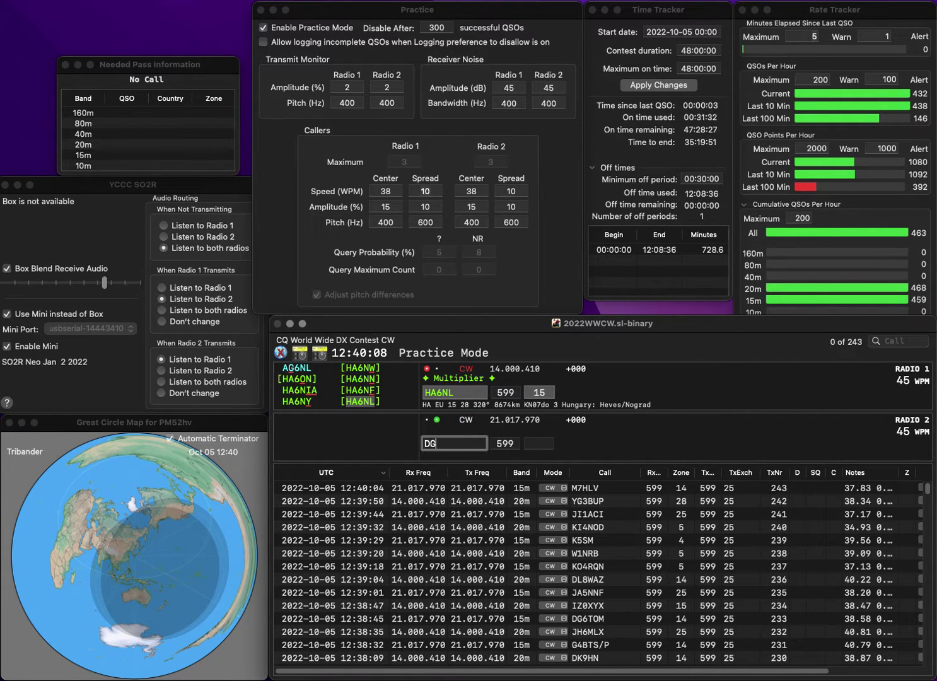
pyautogui.write('5E')
pyautogui.press('Return')
pyautogui.press('space')
pyautogui.press('Return')
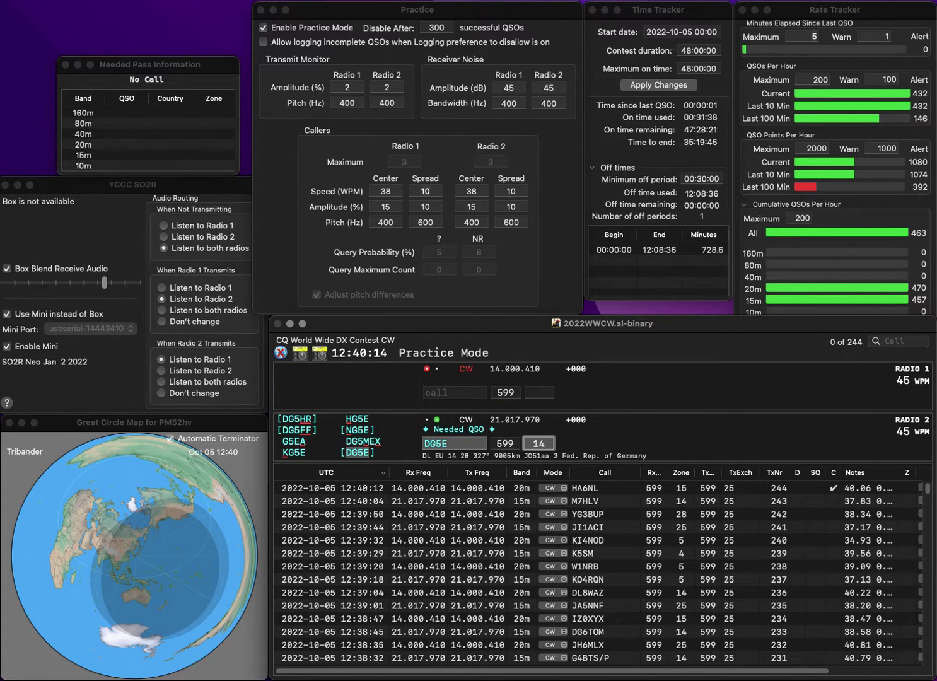
pyautogui.press('Tab')
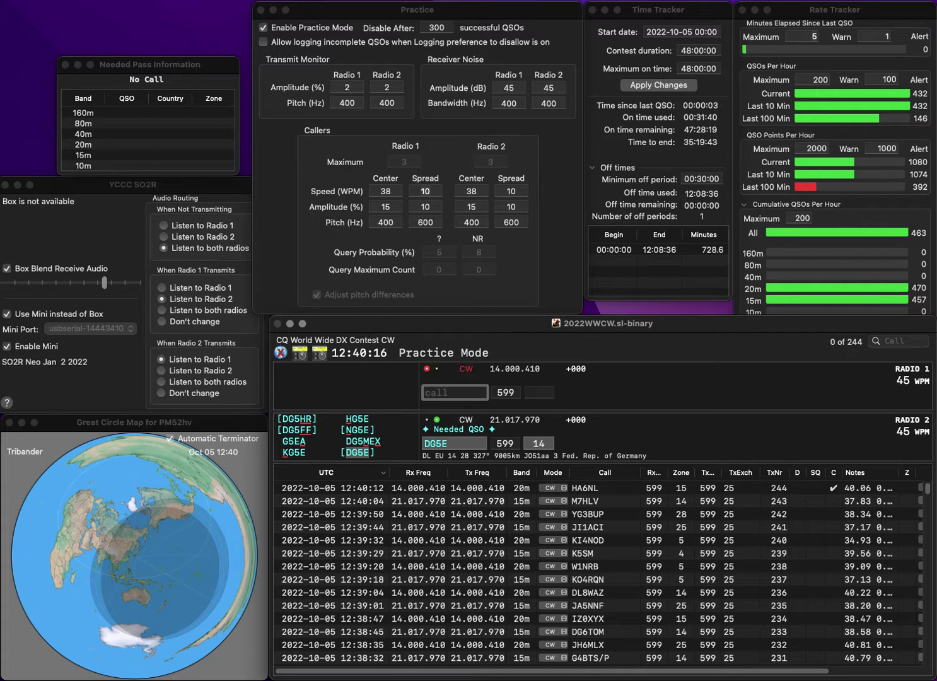
pyautogui.write('LY3F')
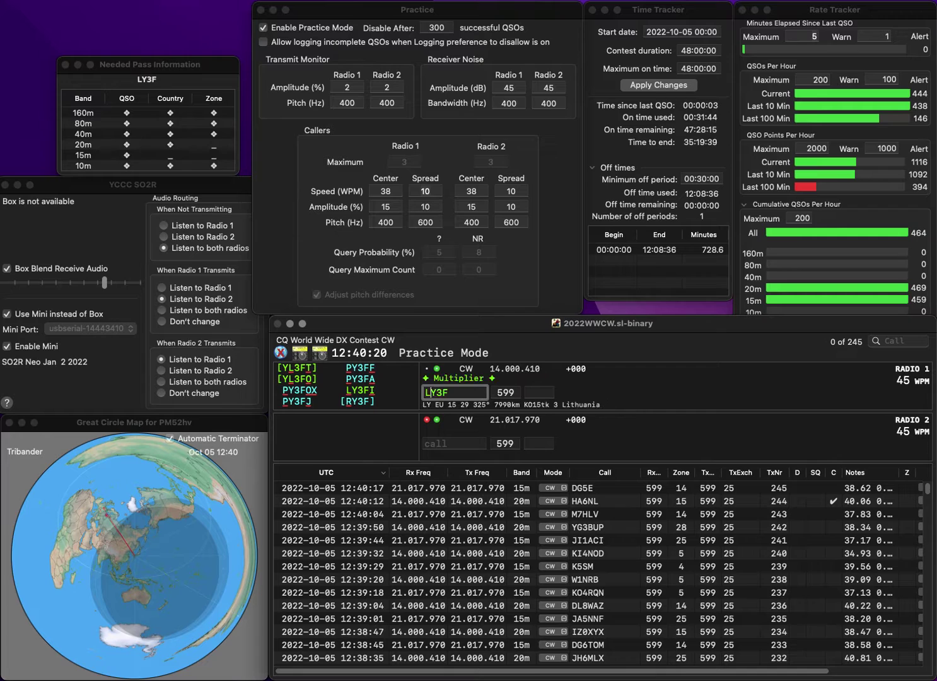
pyautogui.press('Return')
pyautogui.press('Tab')
pyautogui.press('BackSpace')
pyautogui.write('R')
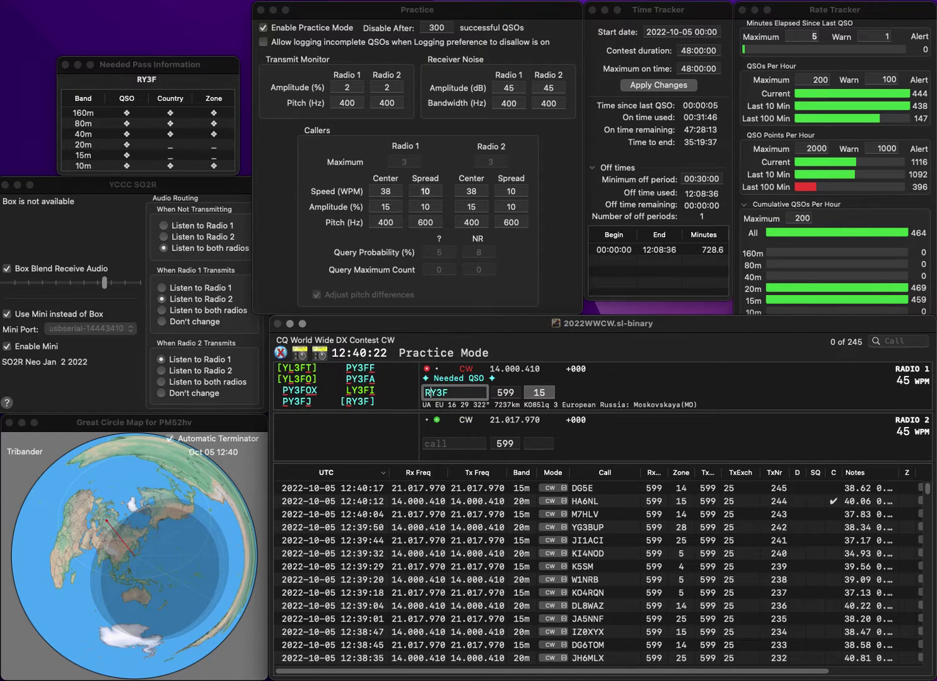
pyautogui.press('Return')
pyautogui.click(430, 444)
pyautogui.write('K5EK')
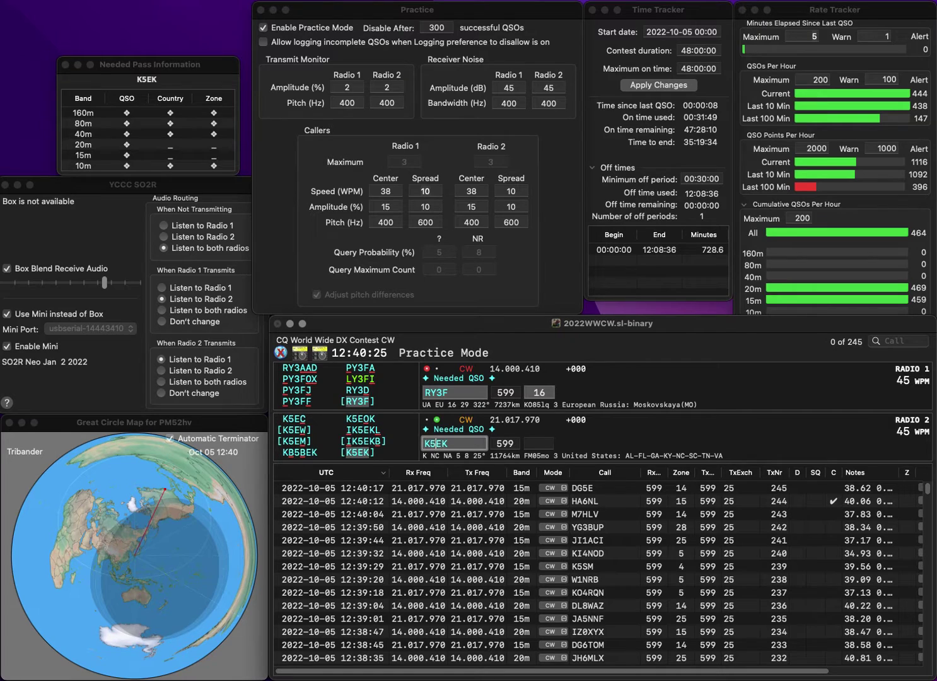
pyautogui.press('Return')
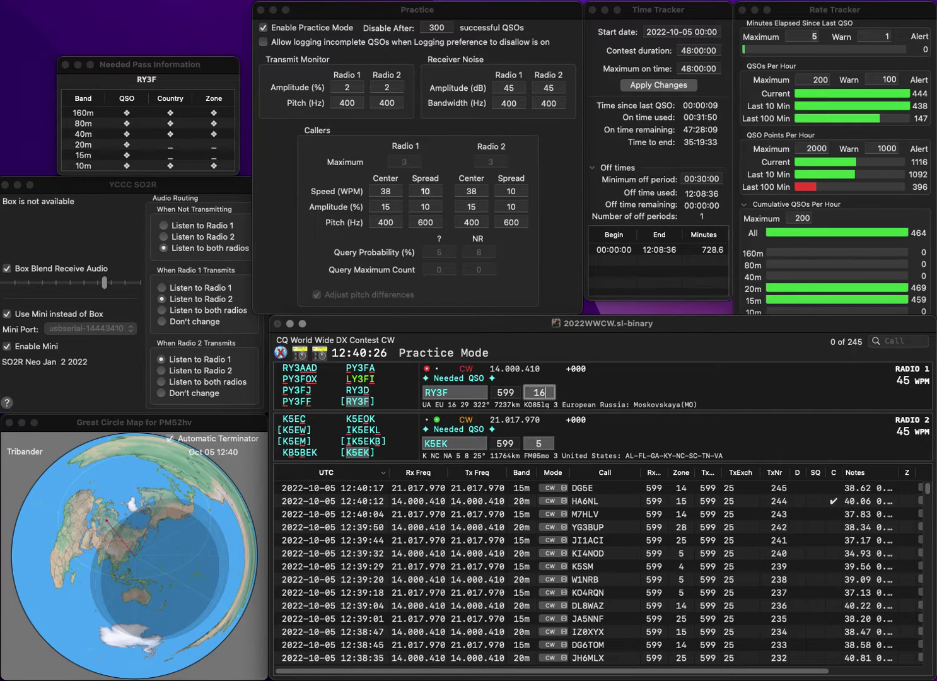
pyautogui.press('Return')
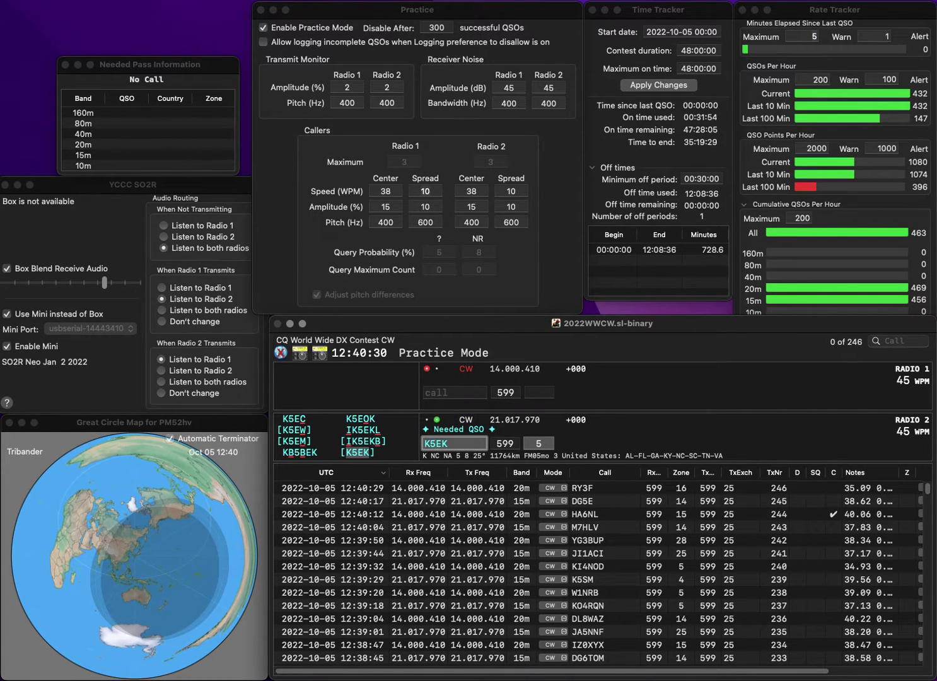
pyautogui.press('Return')
pyautogui.write('F6ABM')
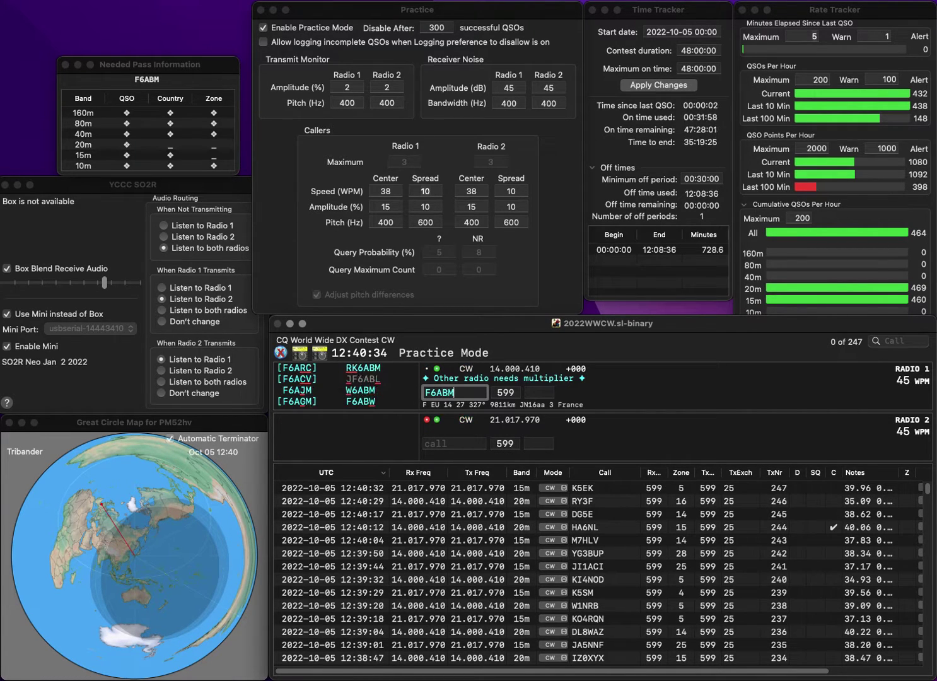
pyautogui.press('Return')
pyautogui.write('PY5')
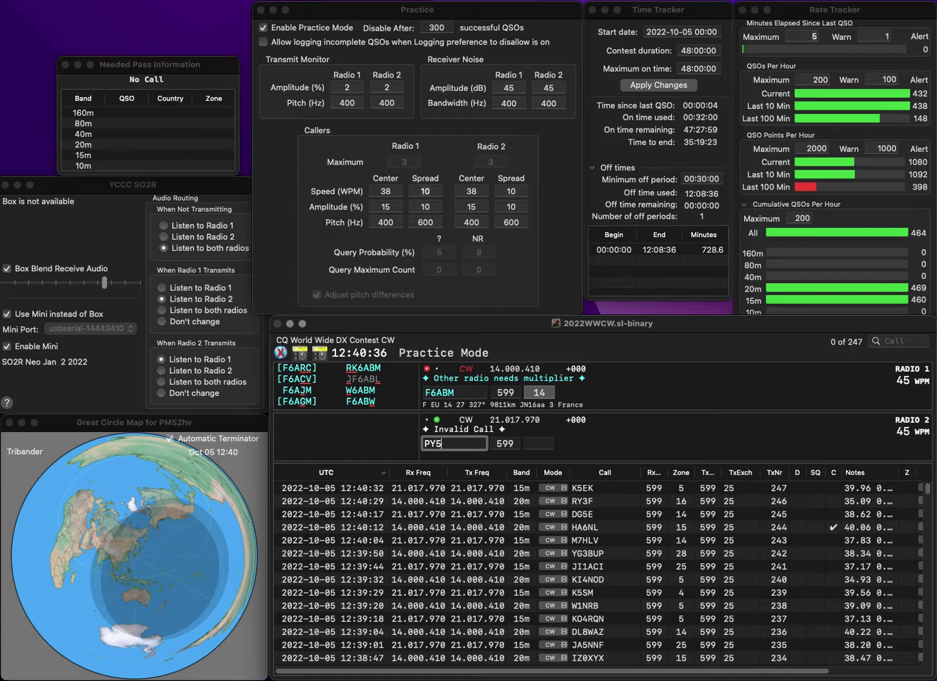
pyautogui.write('WL')
pyautogui.press('Left')
pyautogui.press('Left')
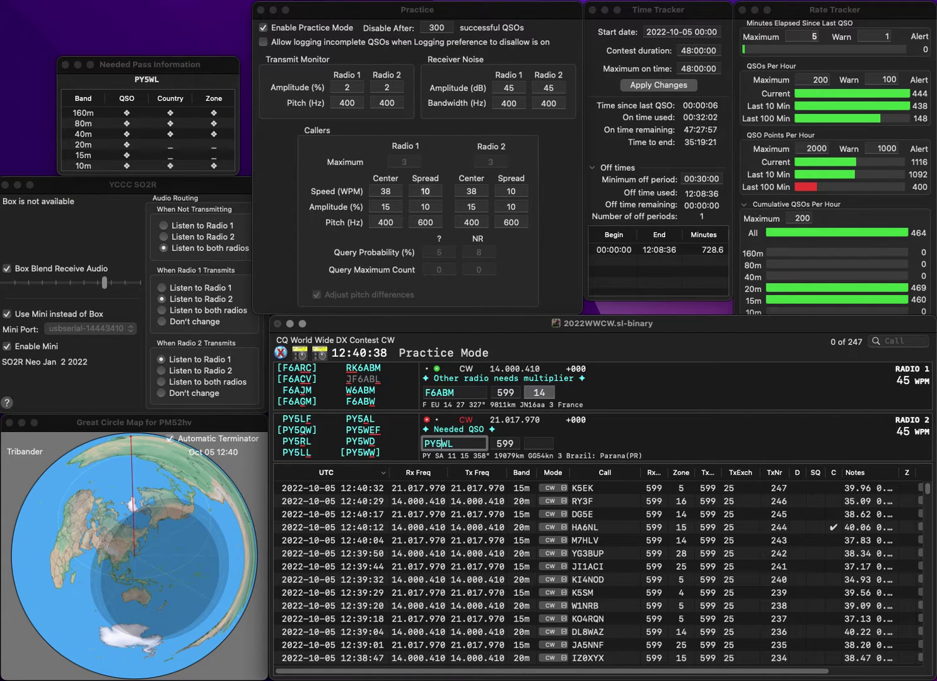
pyautogui.press('BackSpace')
pyautogui.write('4')
pyautogui.press('Return')
# Correct the Radio 1 call to F6AGM and send the corrected call to the caller.
pyautogui.press('Left')
pyautogui.press('BackSpace')
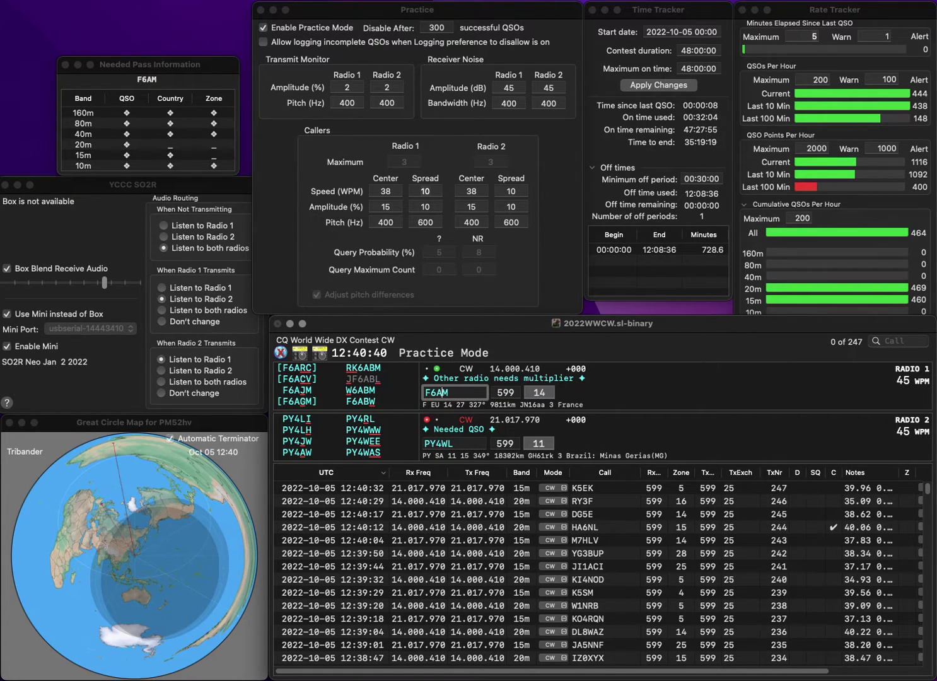
pyautogui.write('G')
pyautogui.press('Return')
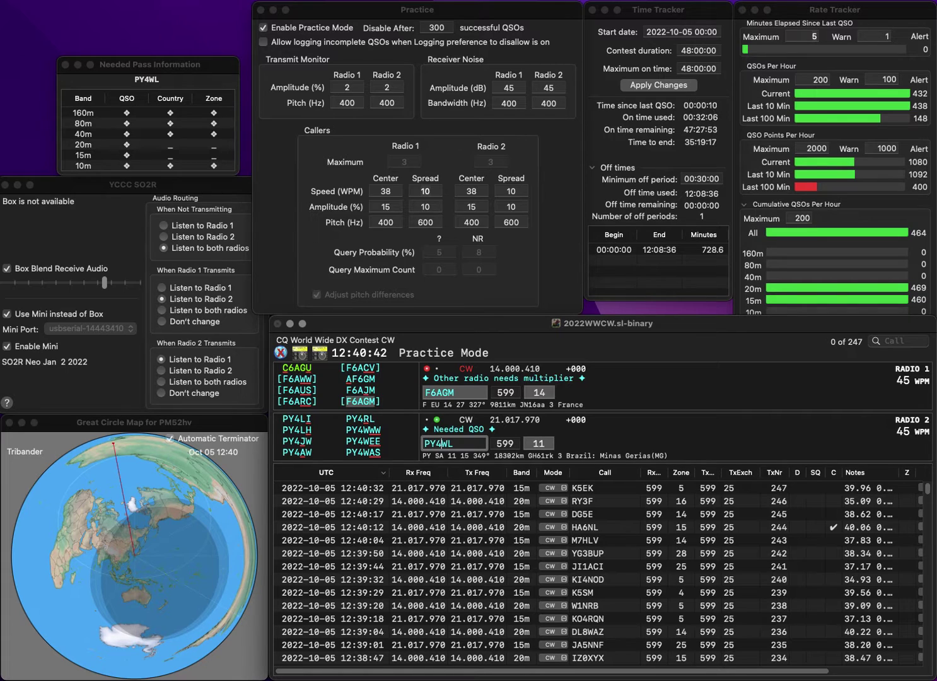
pyautogui.press('Left')
pyautogui.press('Left')
pyautogui.press('BackSpace')
pyautogui.write('5')
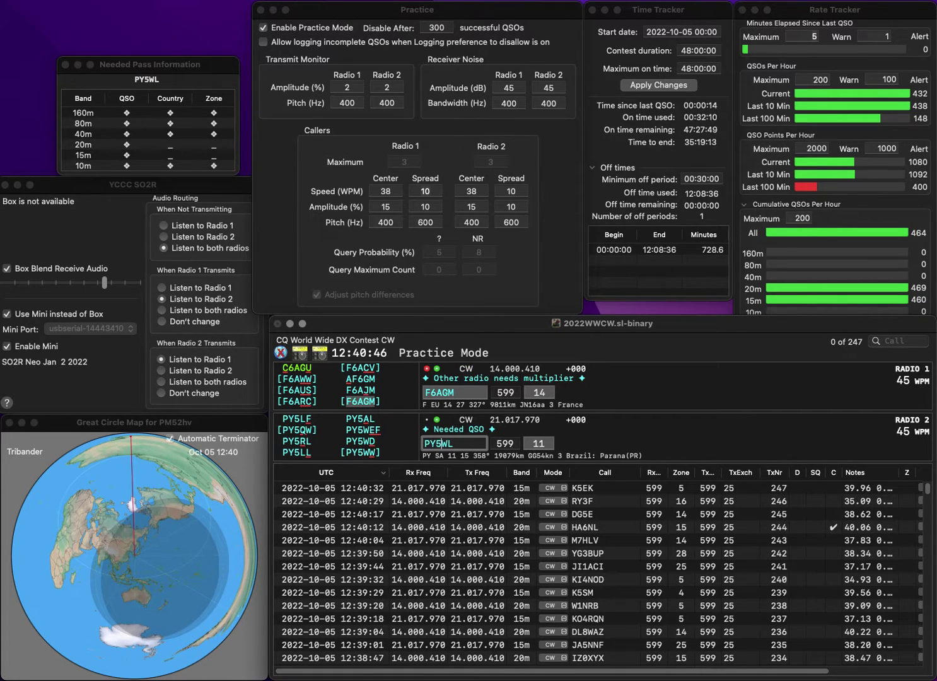
pyautogui.press('Delete')
pyautogui.write('L')
pyautogui.press('Tab')
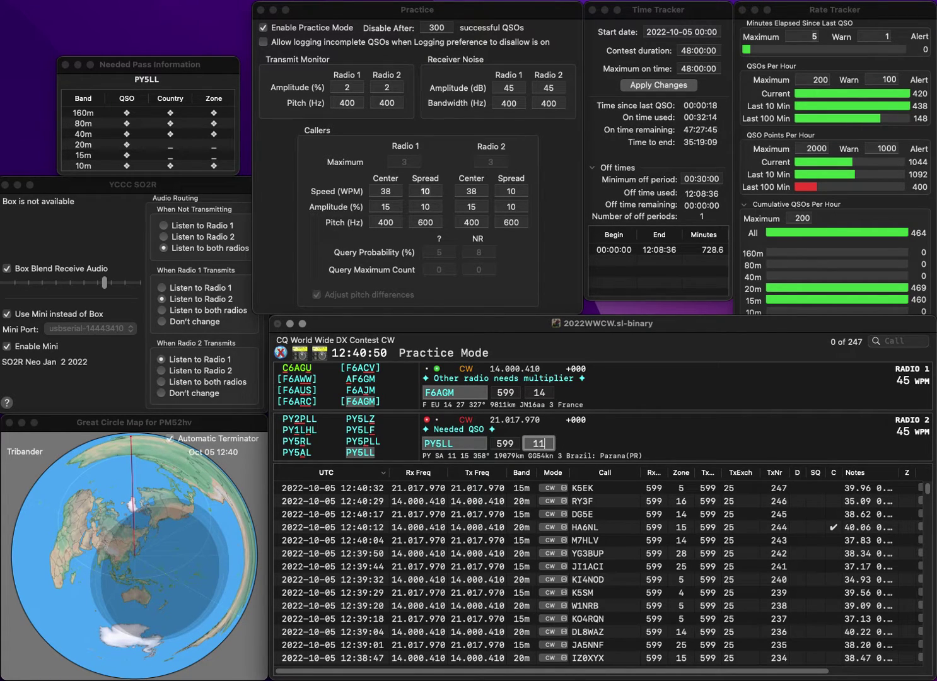
pyautogui.press('Return')
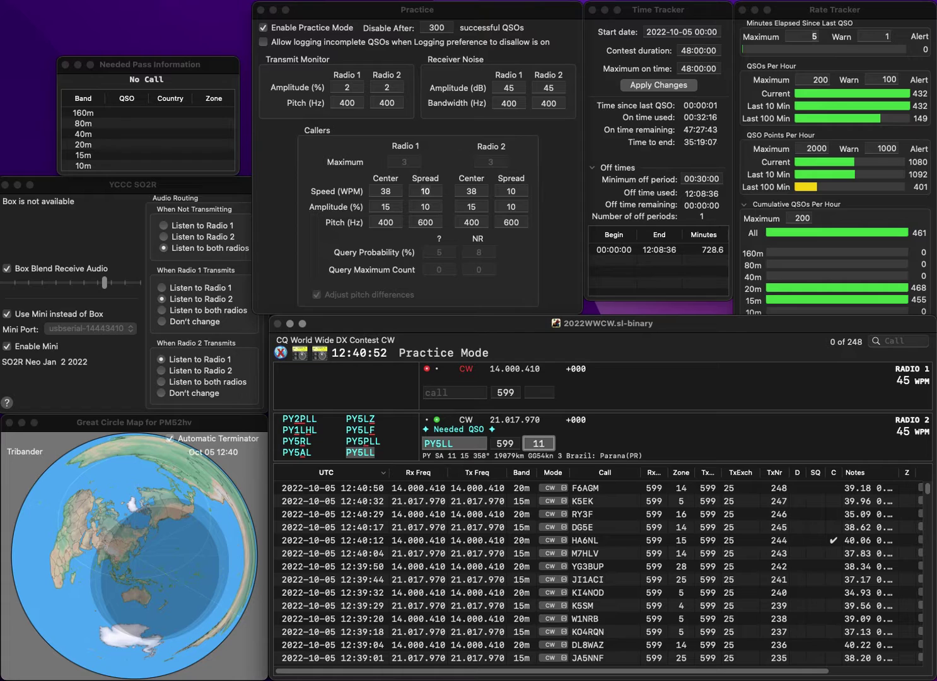
pyautogui.press('Return')
# Enter N4ATT as the Radio 1 caller, correct the call to N5ATT, and send the exchange.
pyautogui.write('N4')
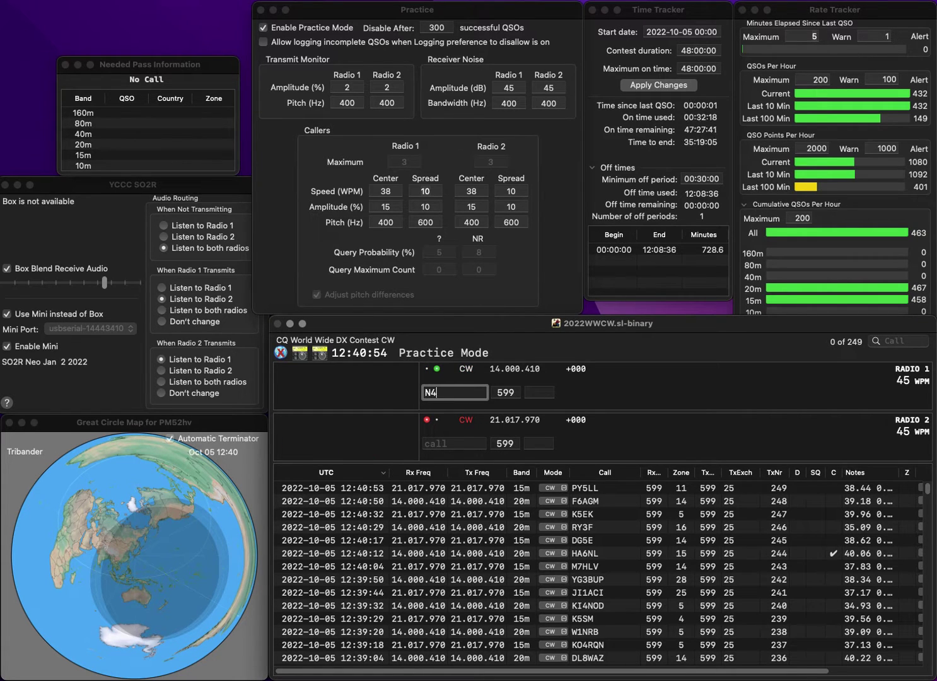
pyautogui.write('ATT')
pyautogui.press('Left')
pyautogui.press('BackSpace')
pyautogui.write('5')
pyautogui.press('Return')
pyautogui.write('DL')
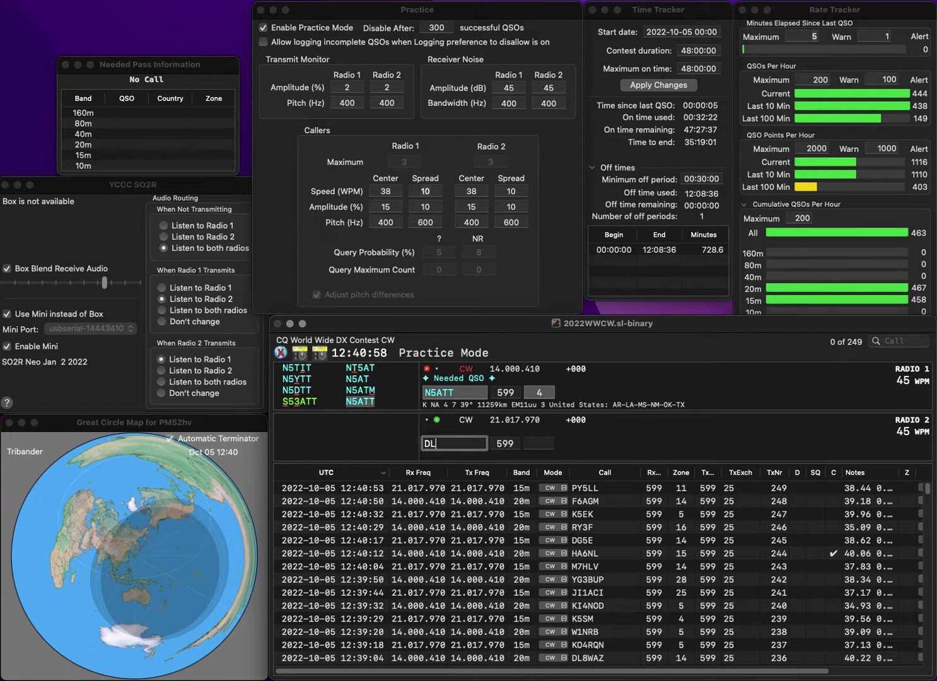
pyautogui.write('6KVA')
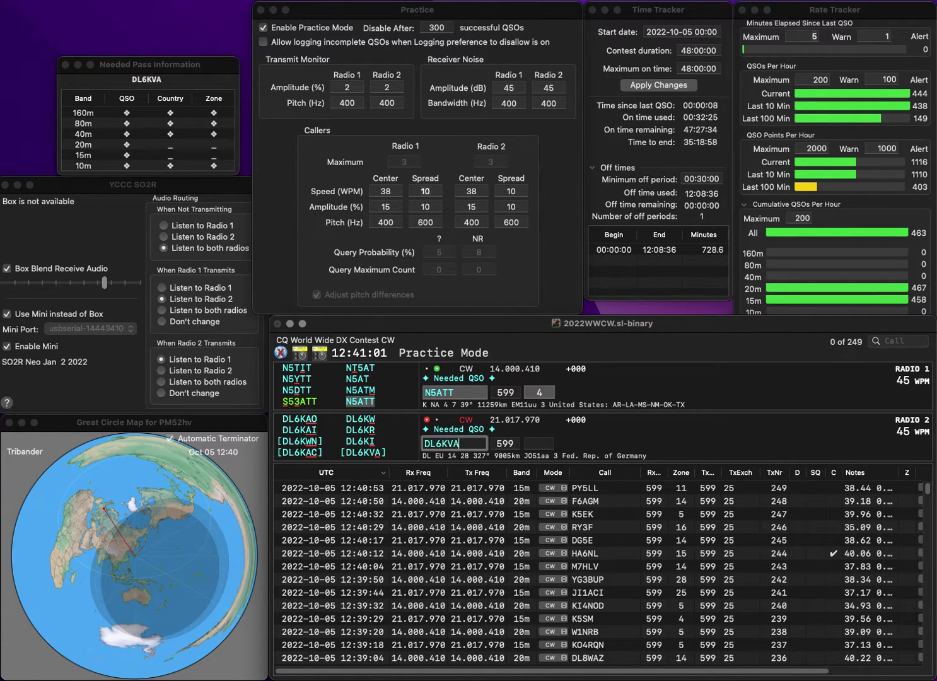
pyautogui.press('Return')
pyautogui.press('Return')
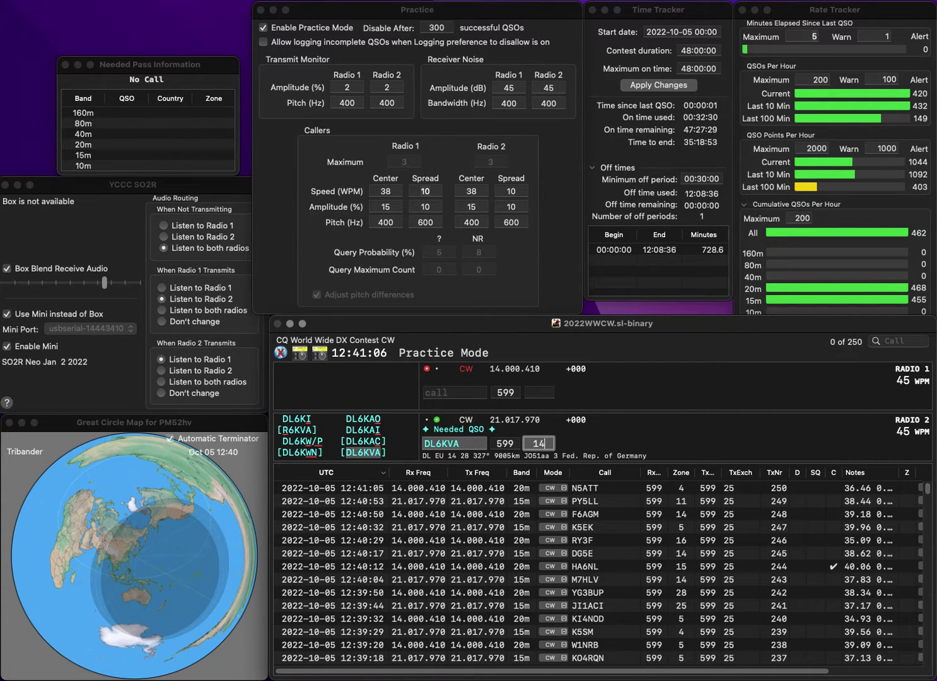
pyautogui.press('Return')
pyautogui.write('AE2DB')
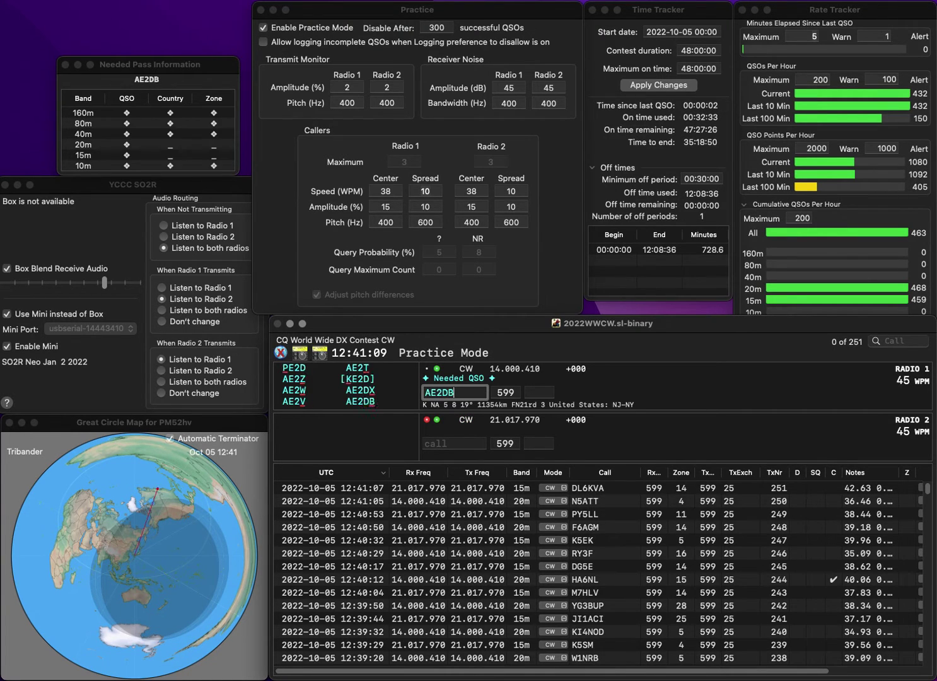
pyautogui.press('Return')
pyautogui.write('4TKM')
pyautogui.press('BackSpace')
pyautogui.write('G')
pyautogui.press('Home')
pyautogui.write('WA')
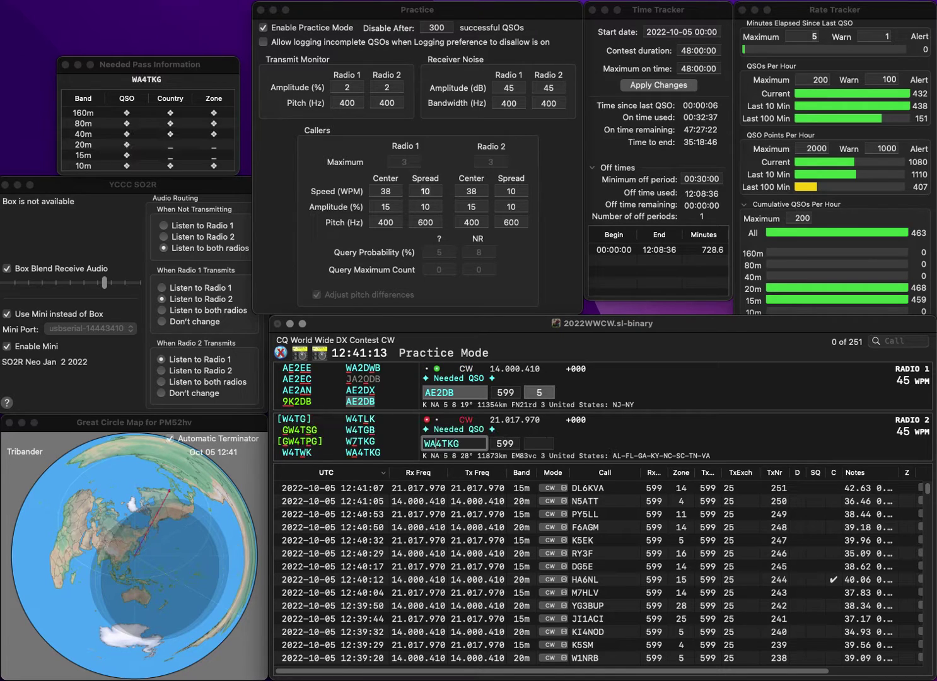
pyautogui.press('Return')
pyautogui.press('Return')
pyautogui.press('space')
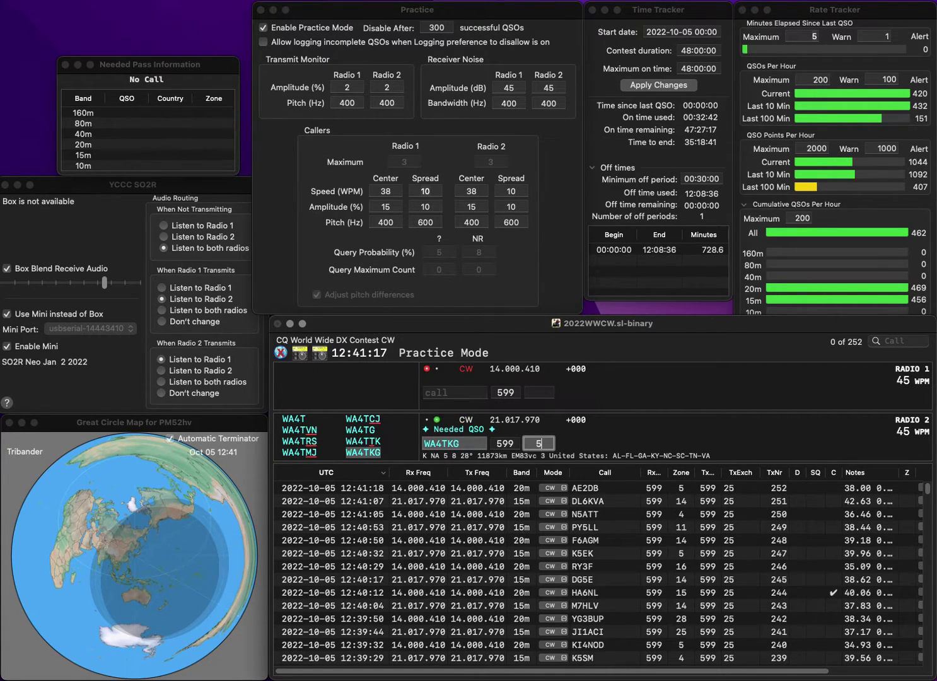
pyautogui.press('Return')
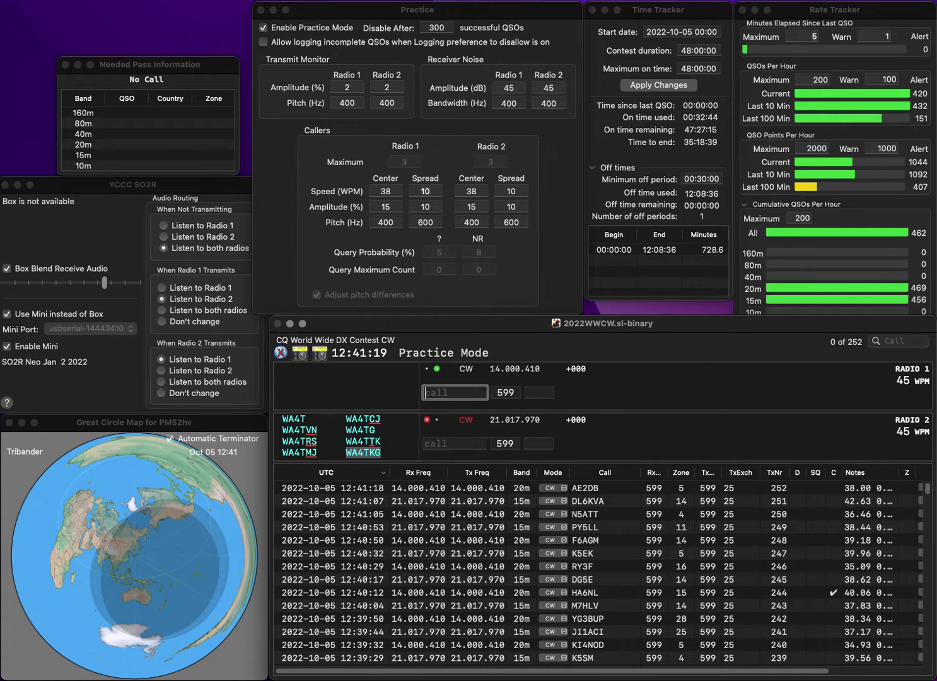
# Enter TA3O on Radio 1 and SN5L on Radio 2, sending the exchange to each caller.
pyautogui.write('TA3O')
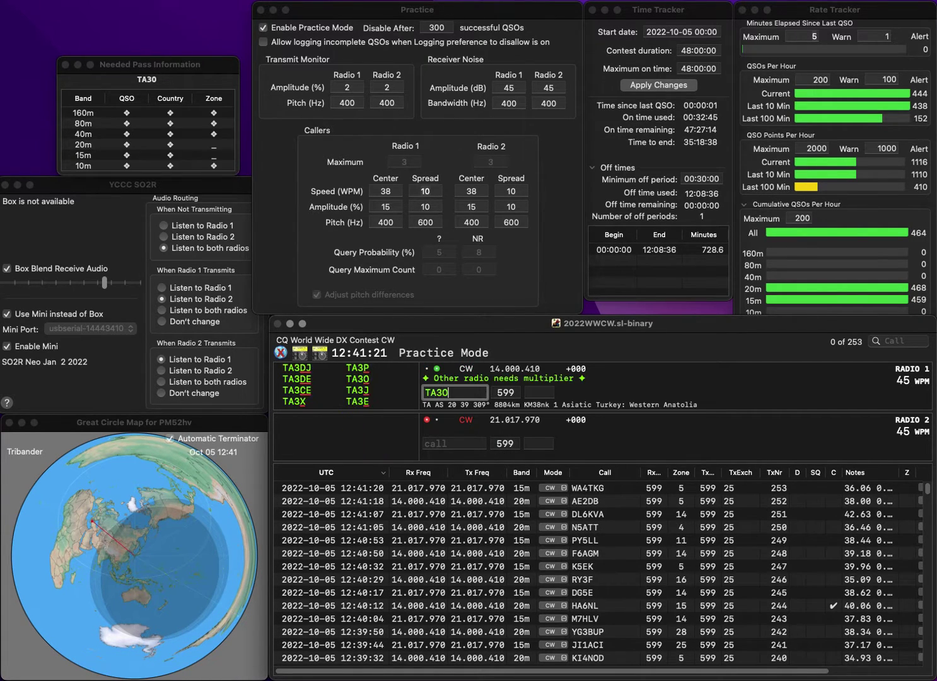
pyautogui.press('Return')
pyautogui.write('SN5L')
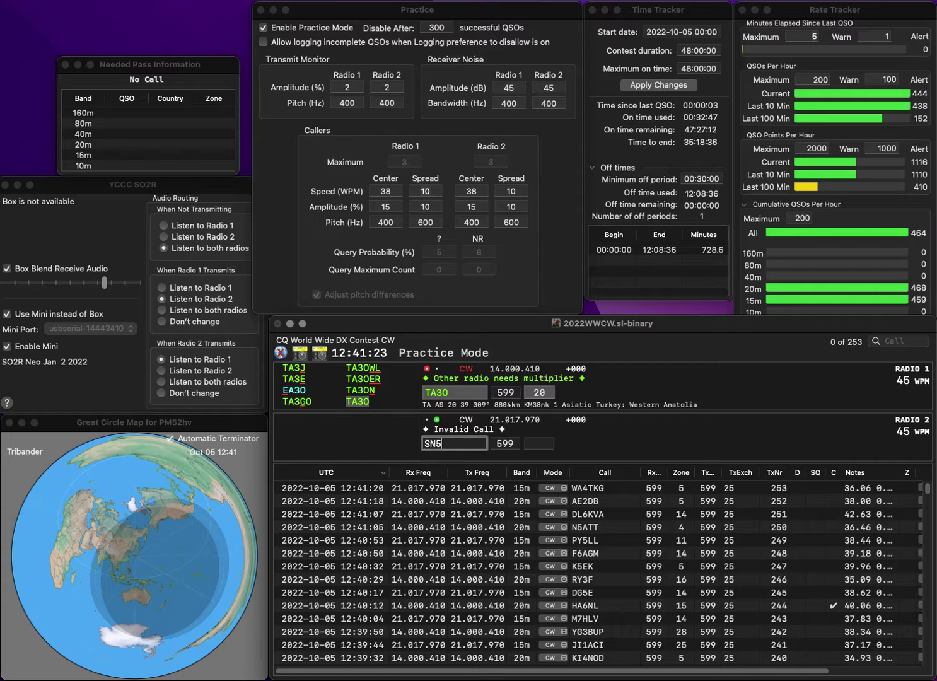
pyautogui.press('Return')
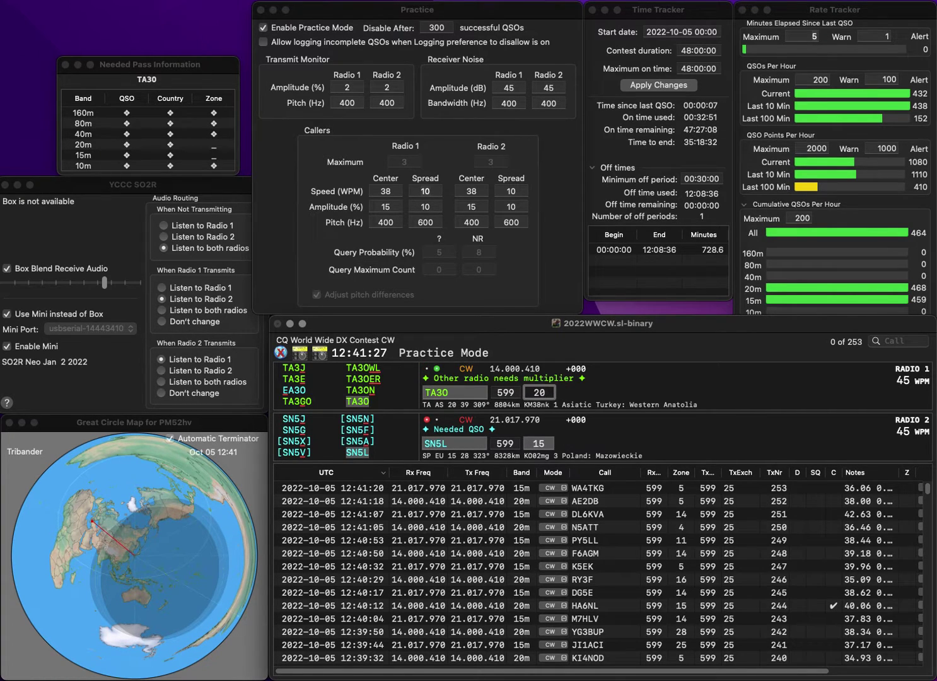
# Log the TA3O contact on Radio 1 and the SN5L contact on Radio 2.
pyautogui.press('Return')
pyautogui.press('Tab')
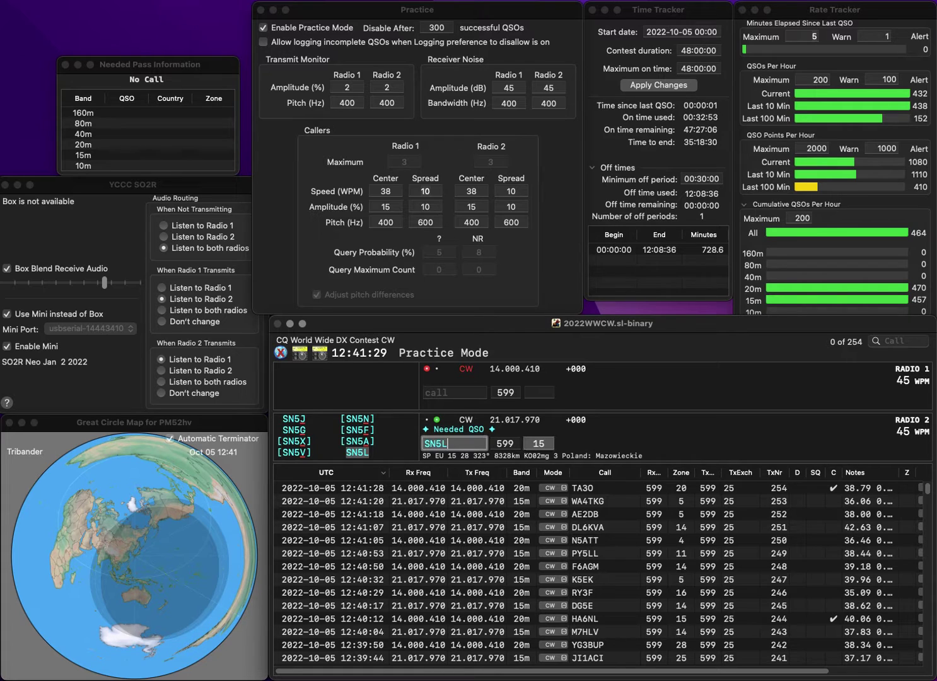
pyautogui.press('Return')
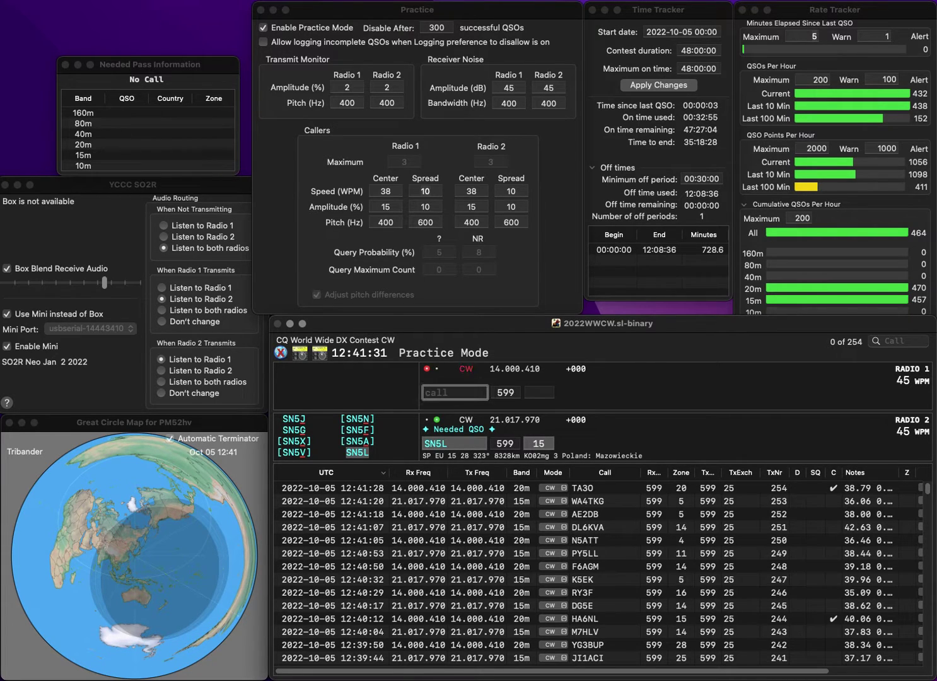
pyautogui.click(454, 392)
pyautogui.write('UT1')
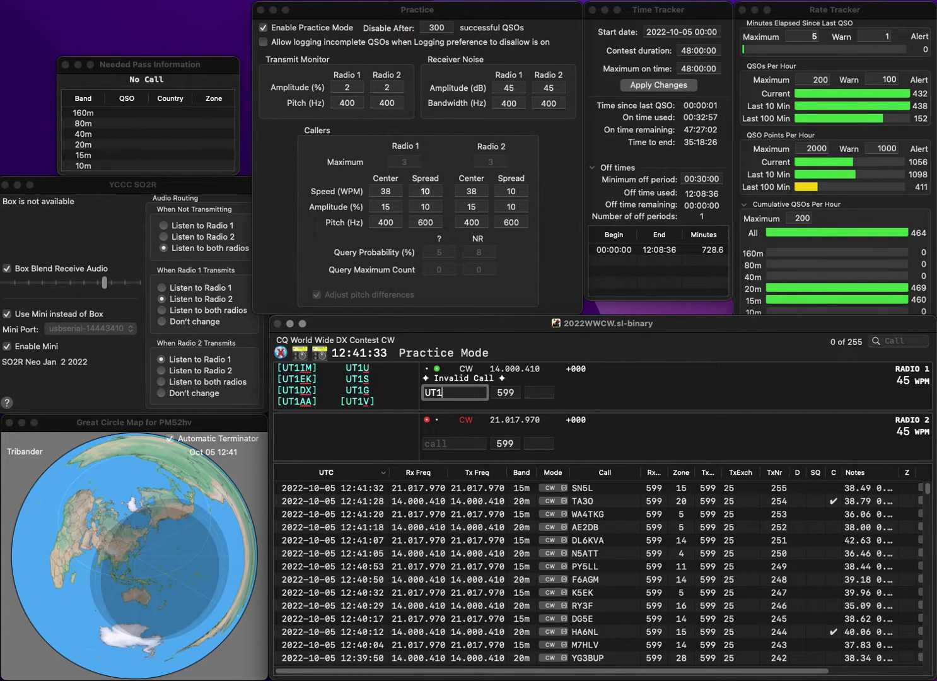
pyautogui.write('IM')
pyautogui.press('Return')
pyautogui.press('`')
pyautogui.write('KD0HB')
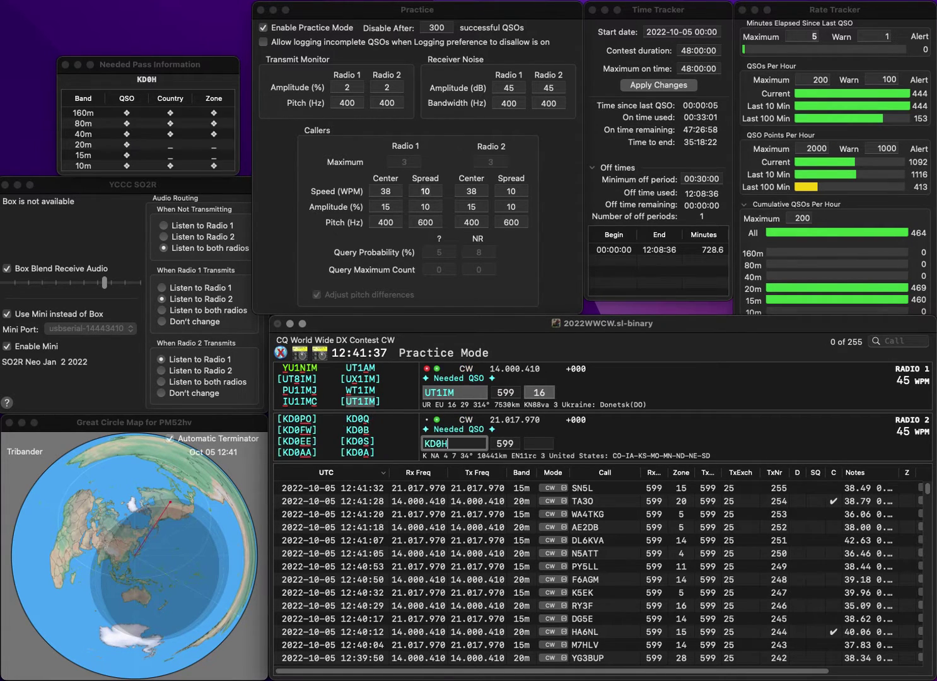
pyautogui.press('BackSpace')
pyautogui.write('SB')
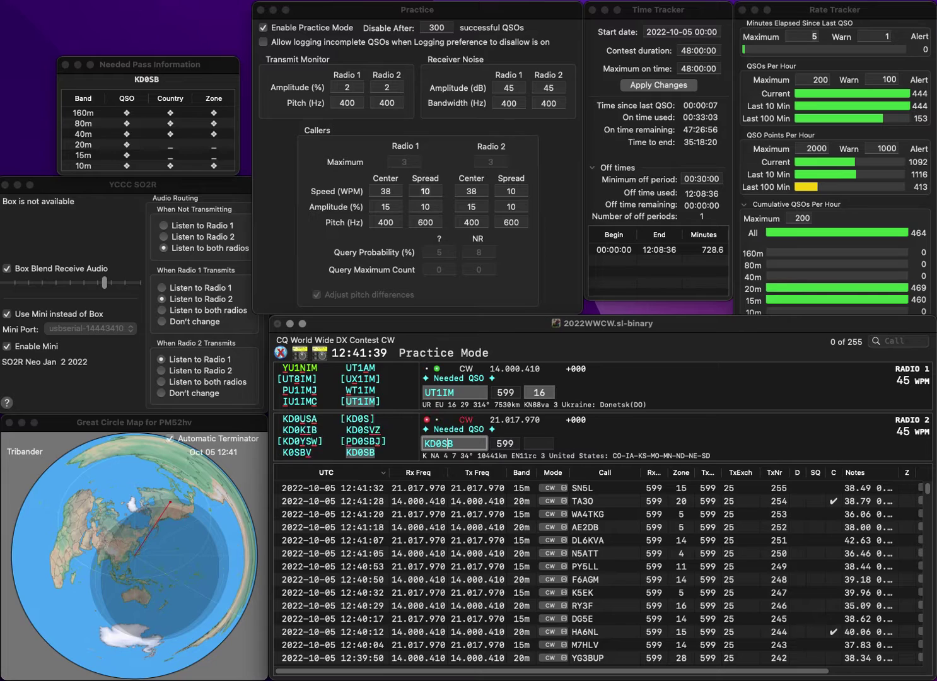
pyautogui.press('Return')
pyautogui.press('`')
pyautogui.press('space')
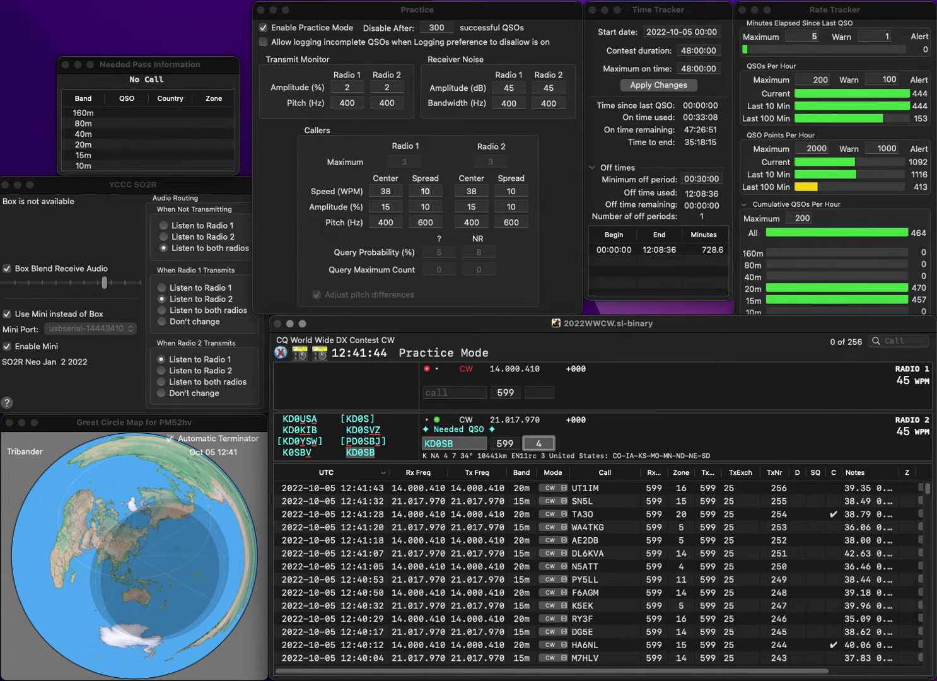
pyautogui.press('Return')
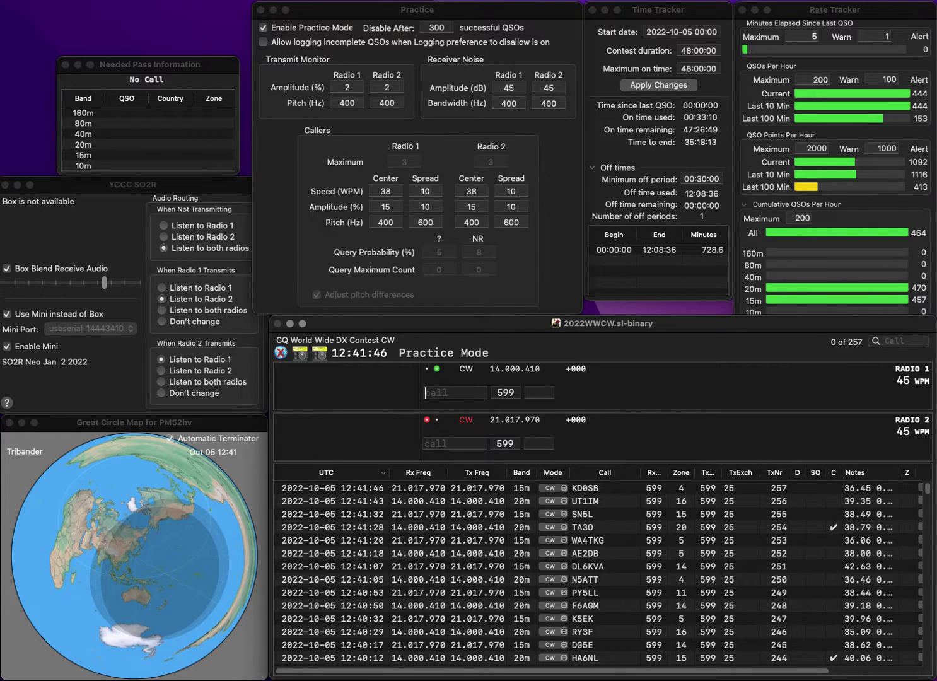
pyautogui.write('N4DLR')
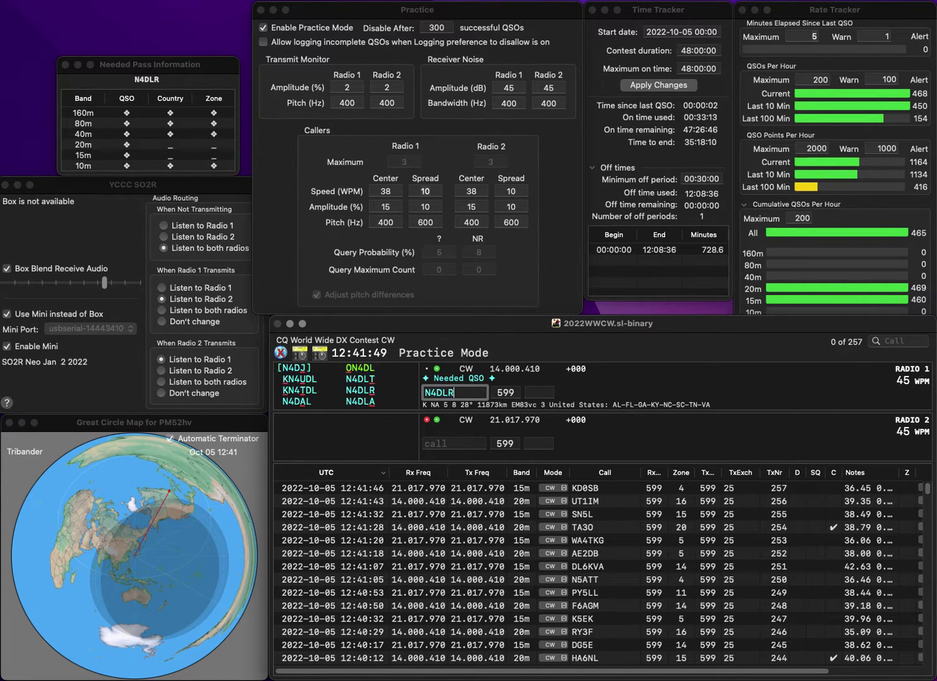
pyautogui.press('Return')
pyautogui.write('F4')
pyautogui.write('SP')
pyautogui.write('4')
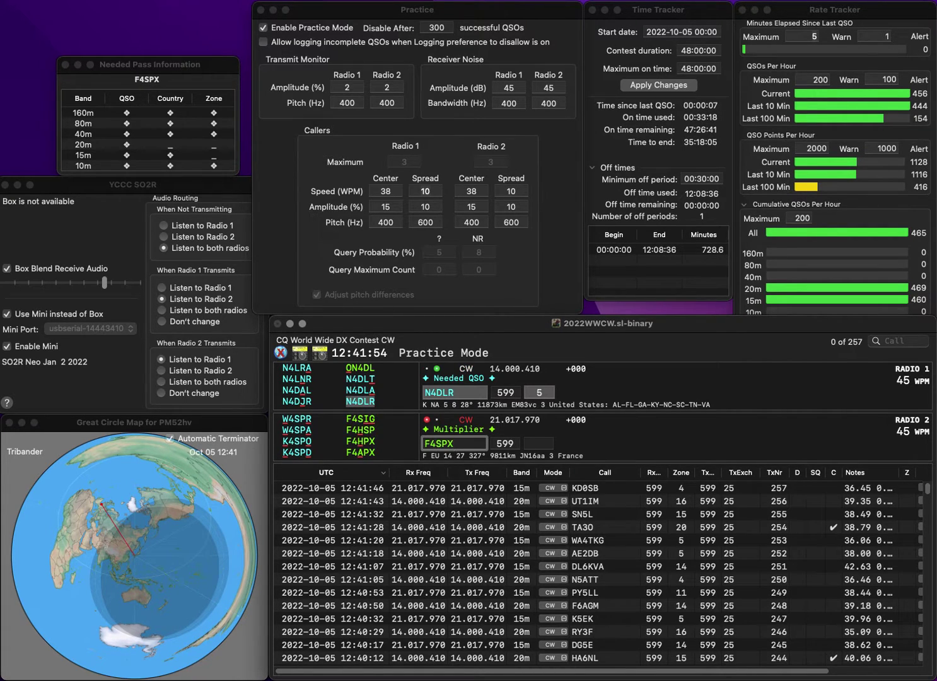
pyautogui.press('\\')
pyautogui.press('space')
pyautogui.press('Return')
pyautogui.press('\\')
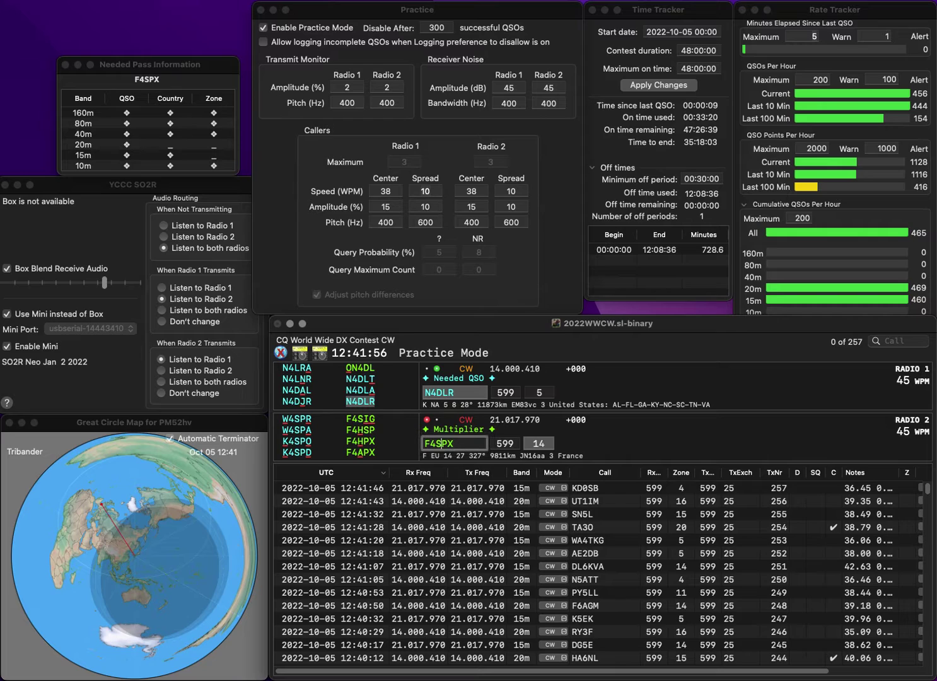
pyautogui.press('BackSpace')
pyautogui.write('H')
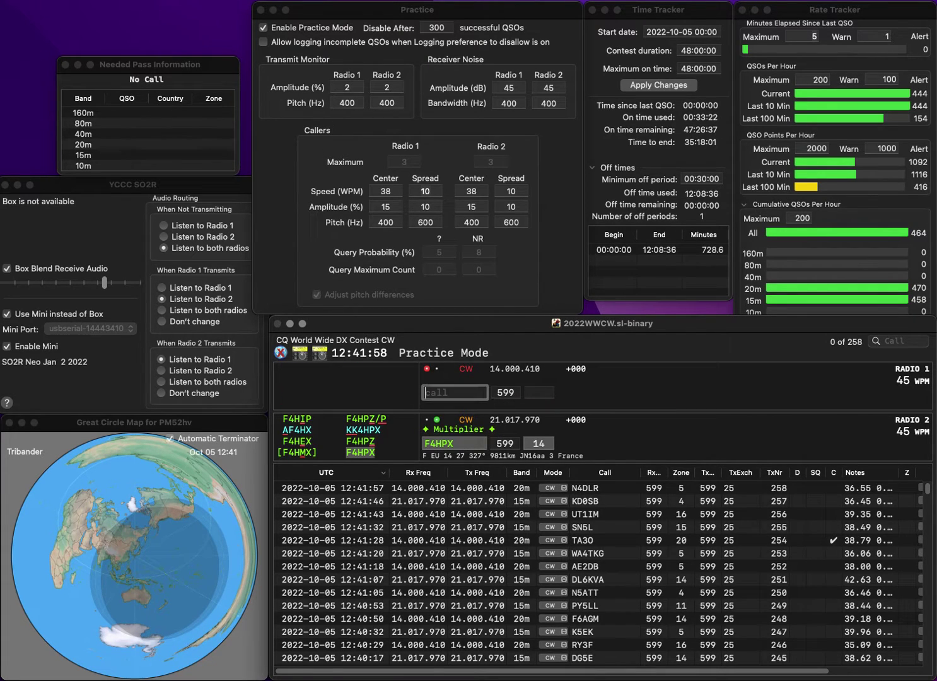
# Enter EA2DHK on Radio 1, correct it to EA2BHK with the exchange sent, and log the F4HPX contact on Radio 2.
pyautogui.write('EA2DHK')
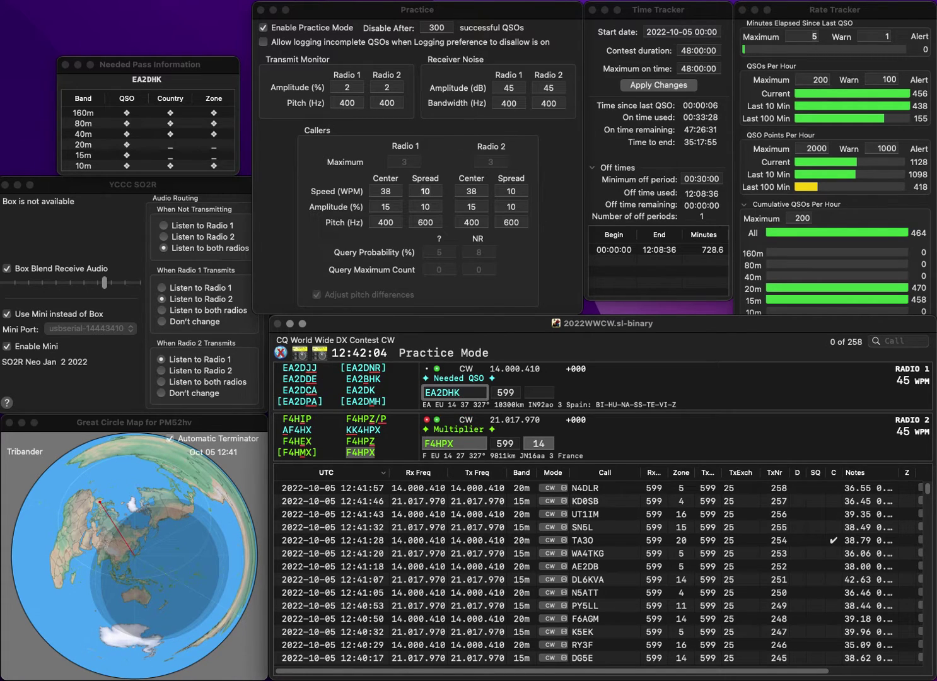
pyautogui.press('Return')
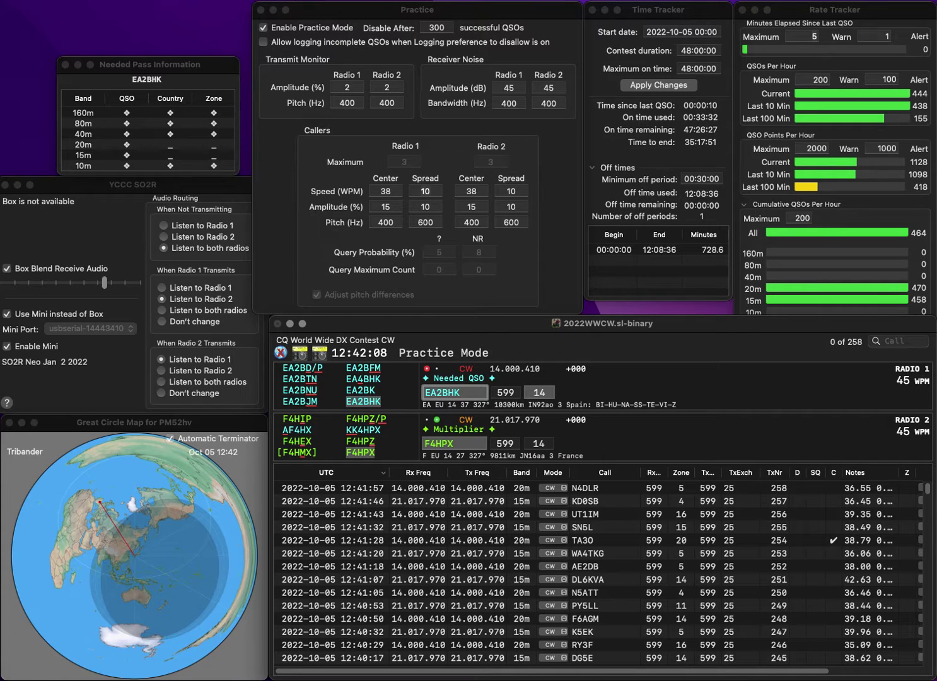
pyautogui.press('Return')
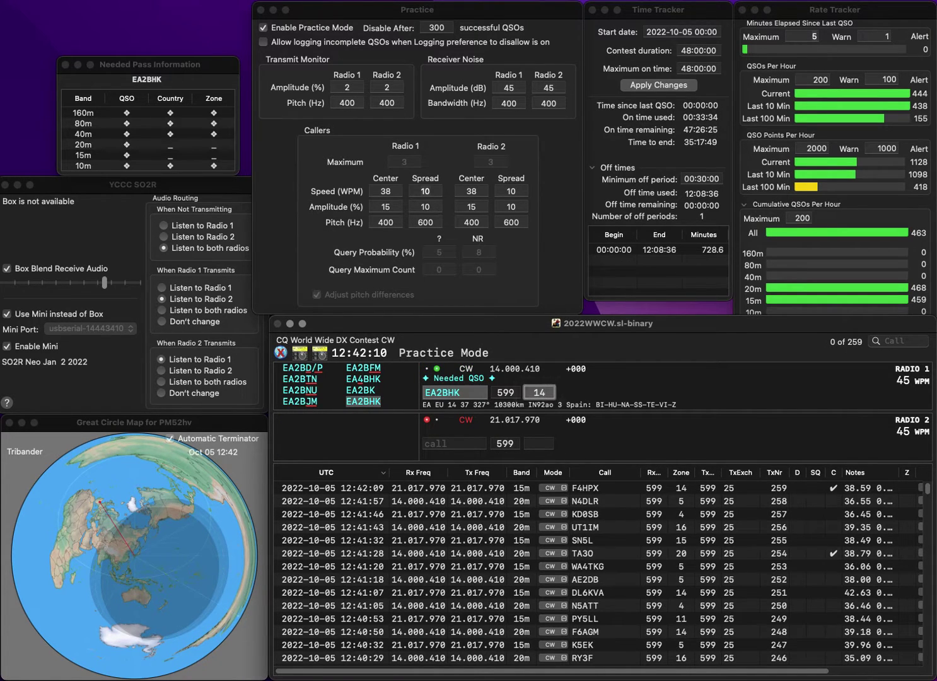
pyautogui.press('Return')
pyautogui.write('SP')
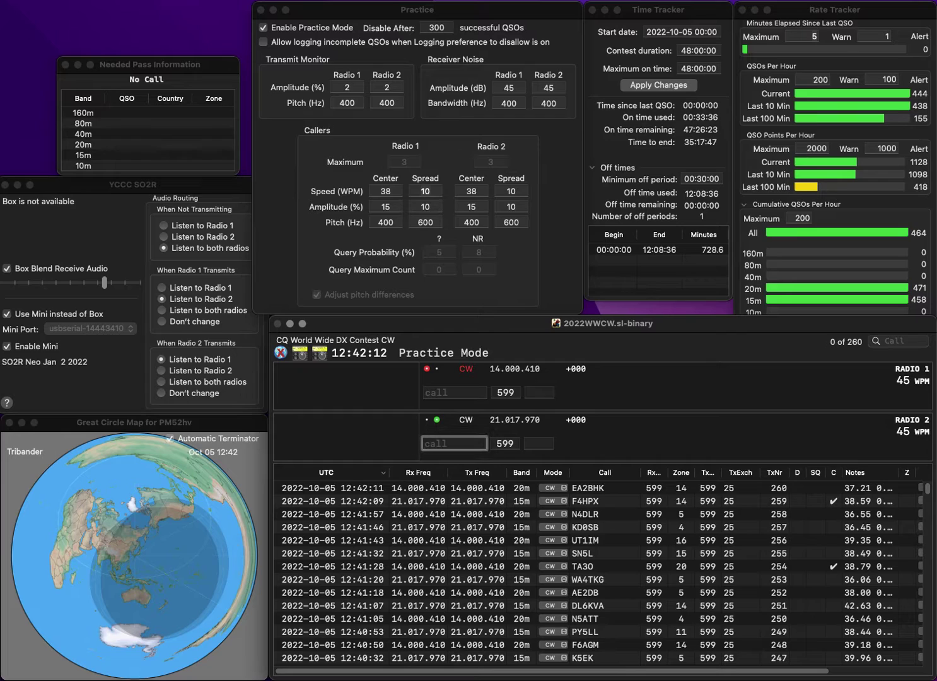
pyautogui.write('8KKM')
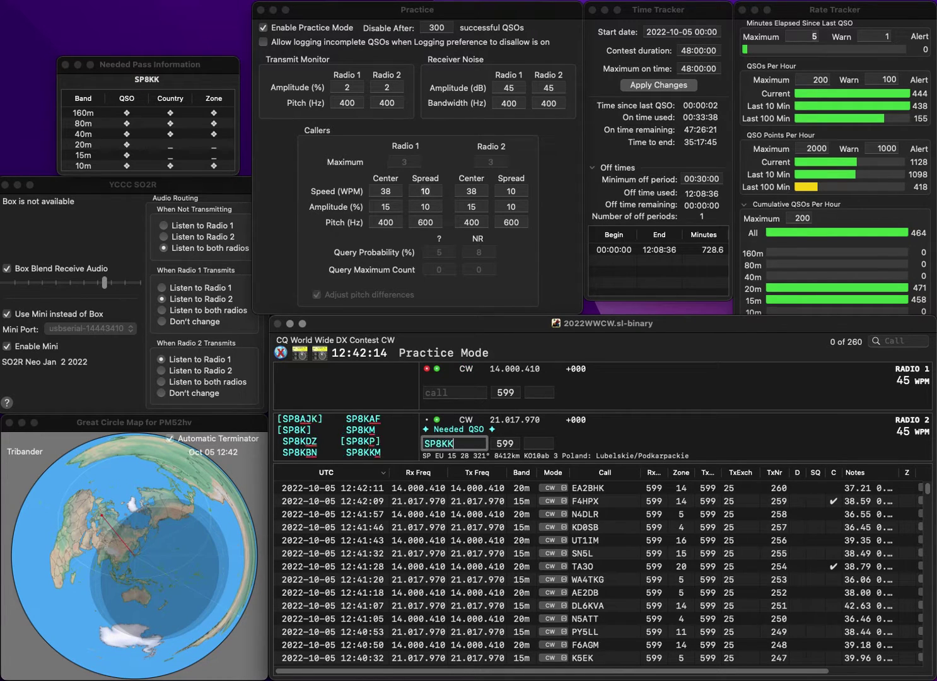
pyautogui.press('Return')
# Enter SP5G as the Radio 1 caller, send the exchange, and log the SP8KKM contact on Radio 2.
pyautogui.write('SP')
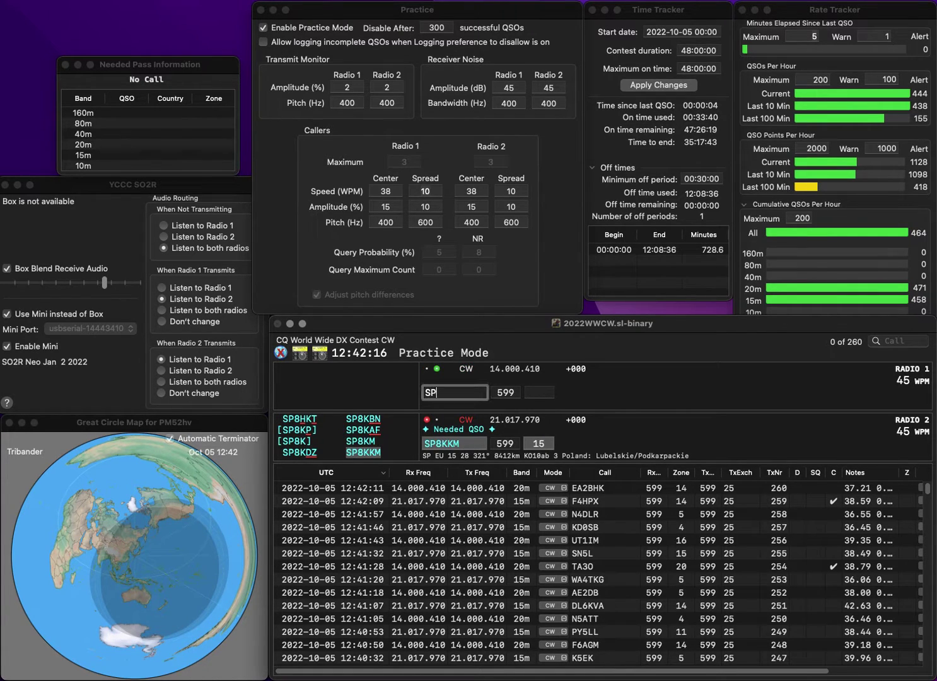
pyautogui.write('5G')
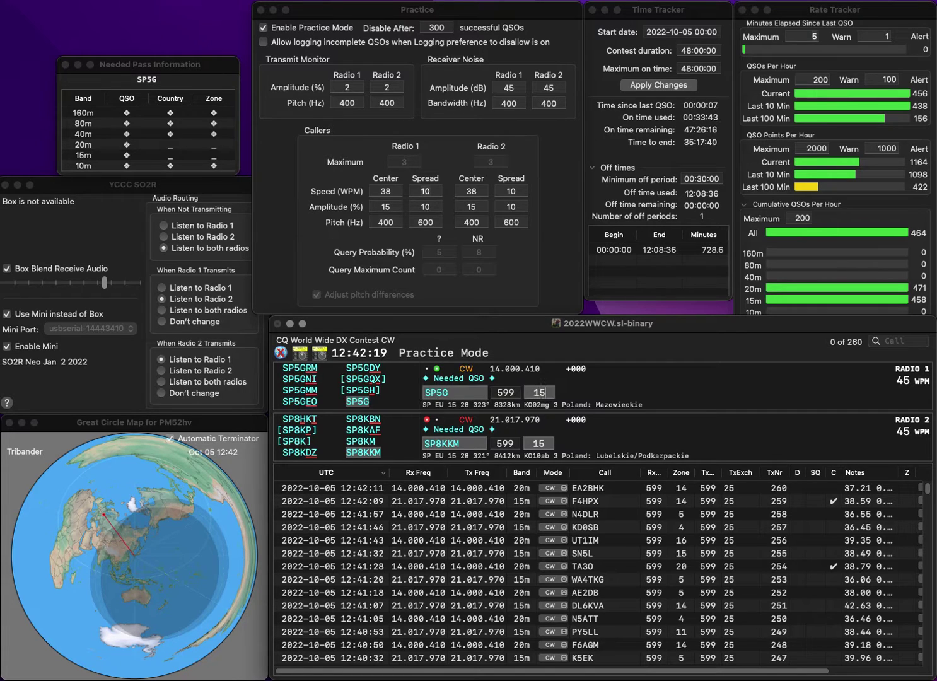
pyautogui.press('Return')
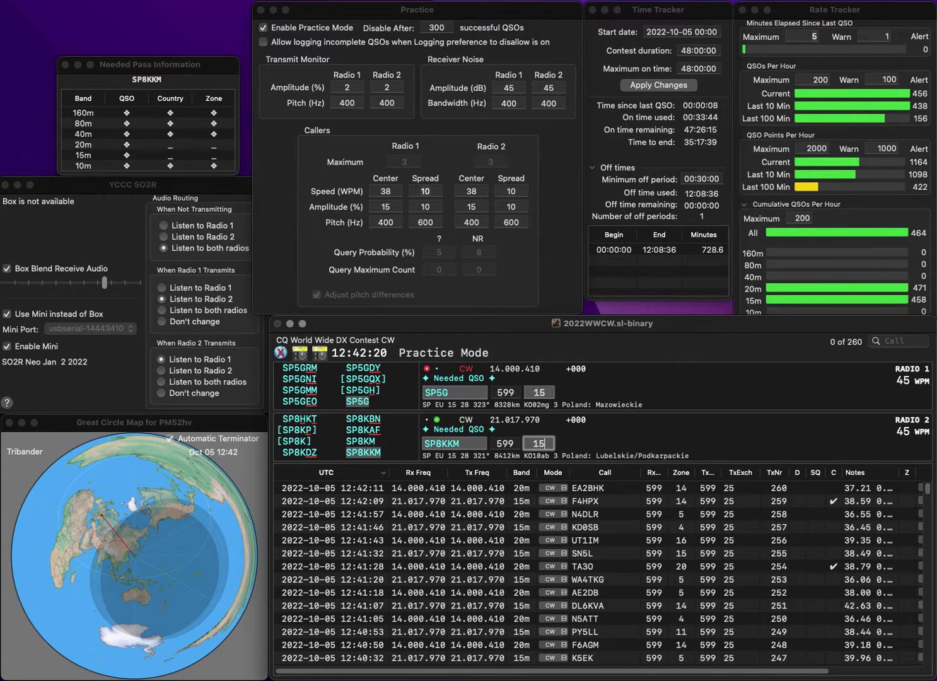
pyautogui.press('Return')
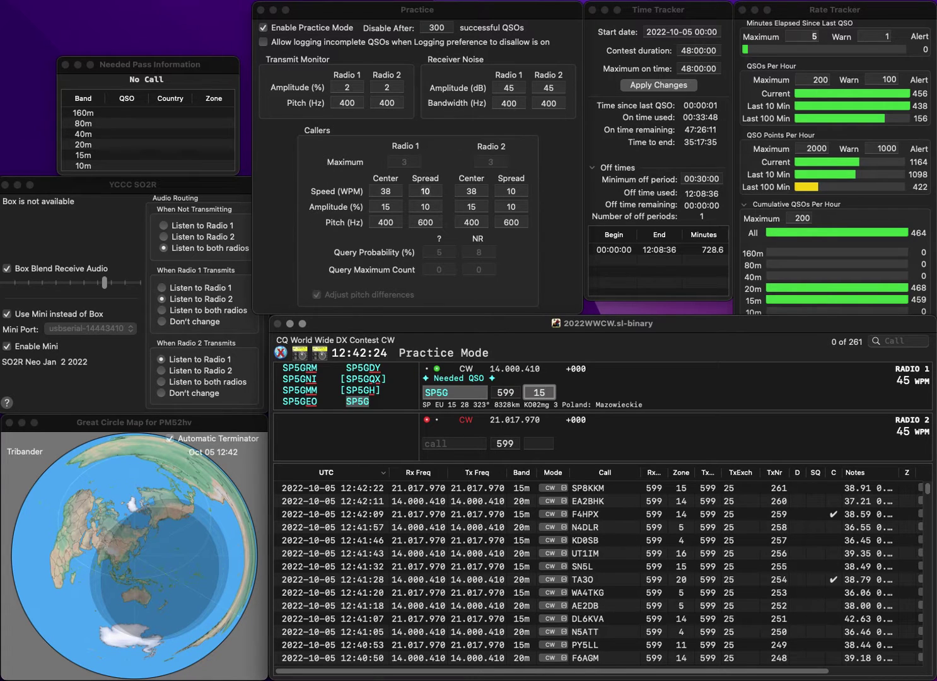
pyautogui.press('Return')
pyautogui.write('WG')
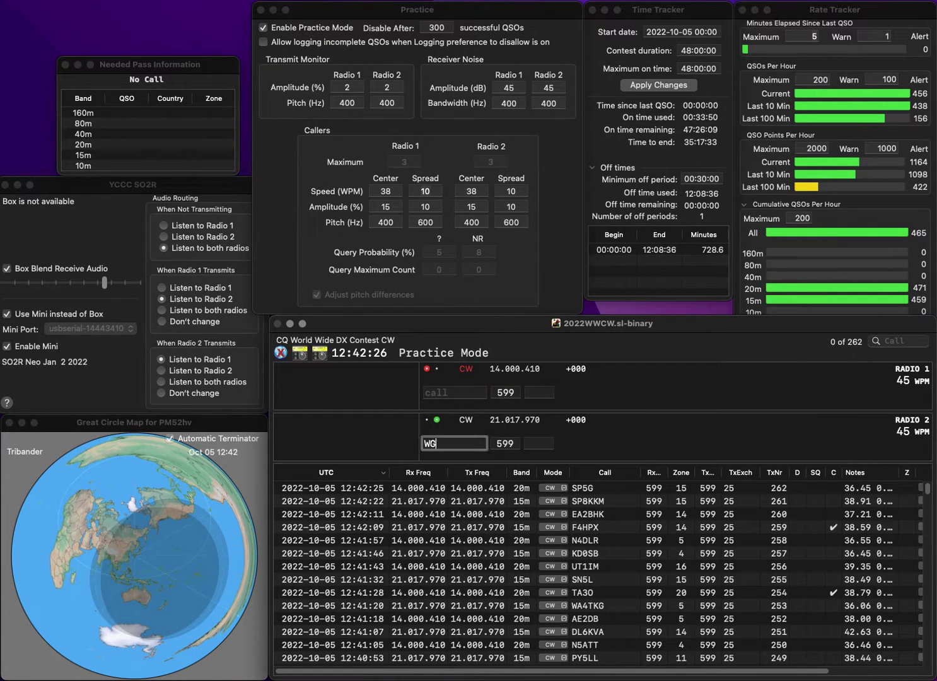
pyautogui.write('7N')
pyautogui.press('Return')
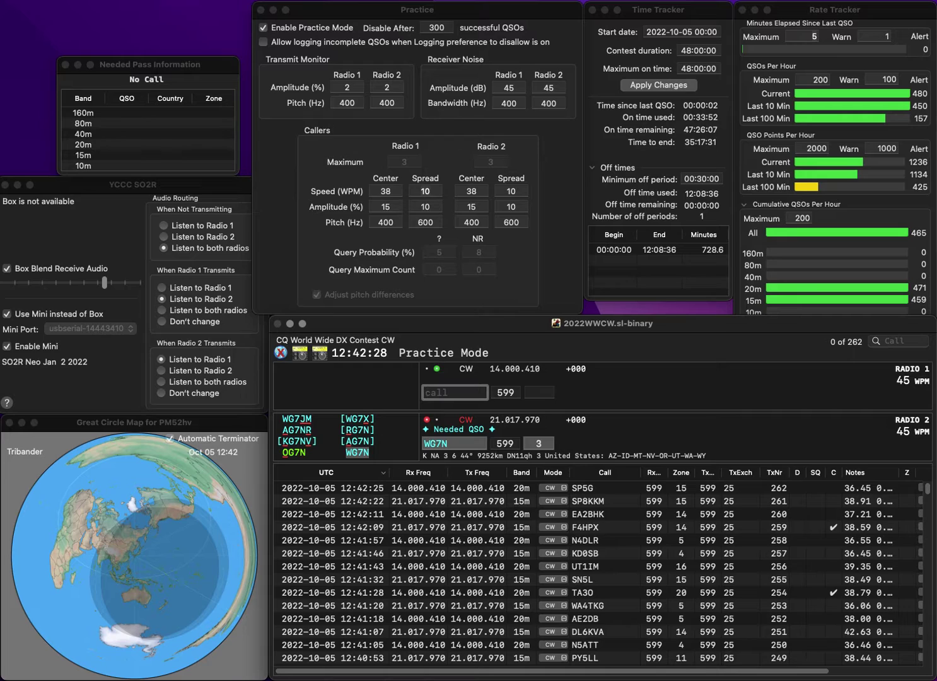
# Send the exchange to NA7DX on Radio 1, and log the WG7N contact on Radio 2.
pyautogui.write('NA7DX')
pyautogui.press('Return')
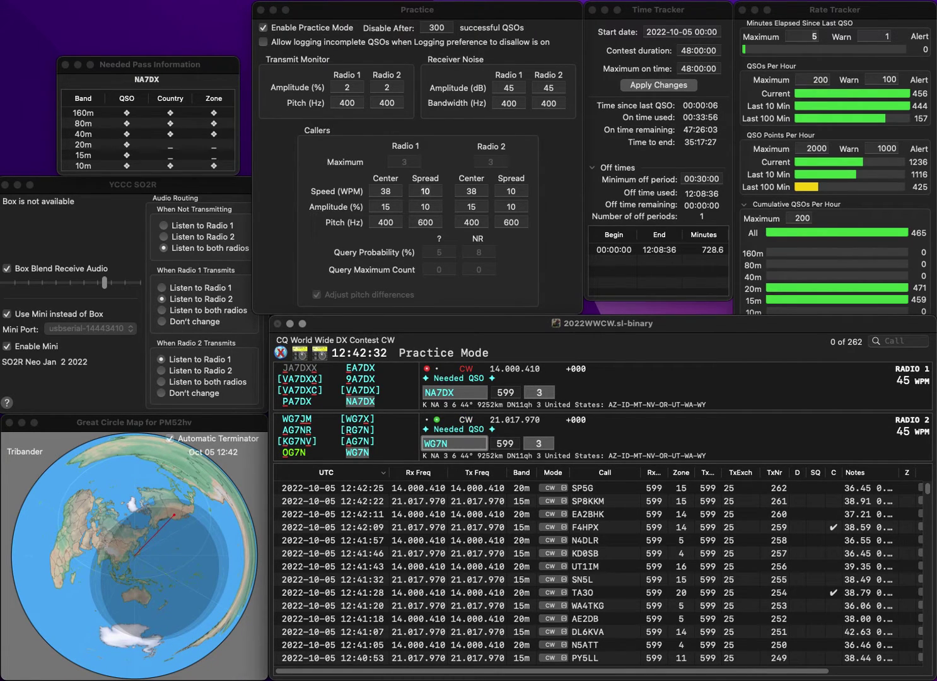
pyautogui.press('Return')
pyautogui.press('Tab')
pyautogui.press('Tab')
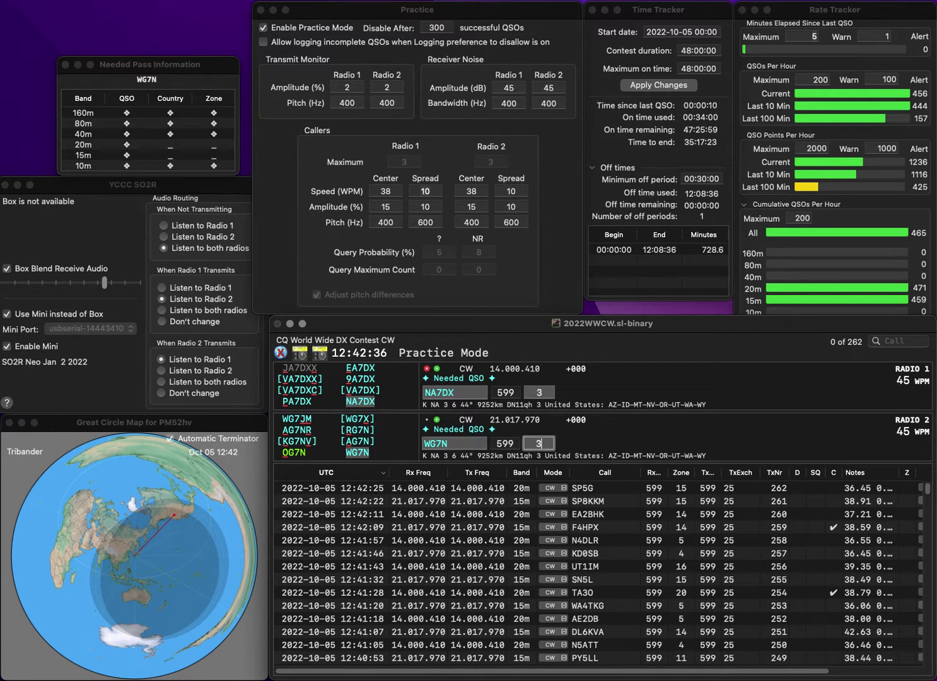
pyautogui.press('Tab')
pyautogui.press('Return')
pyautogui.press('Tab')
pyautogui.press('Tab')
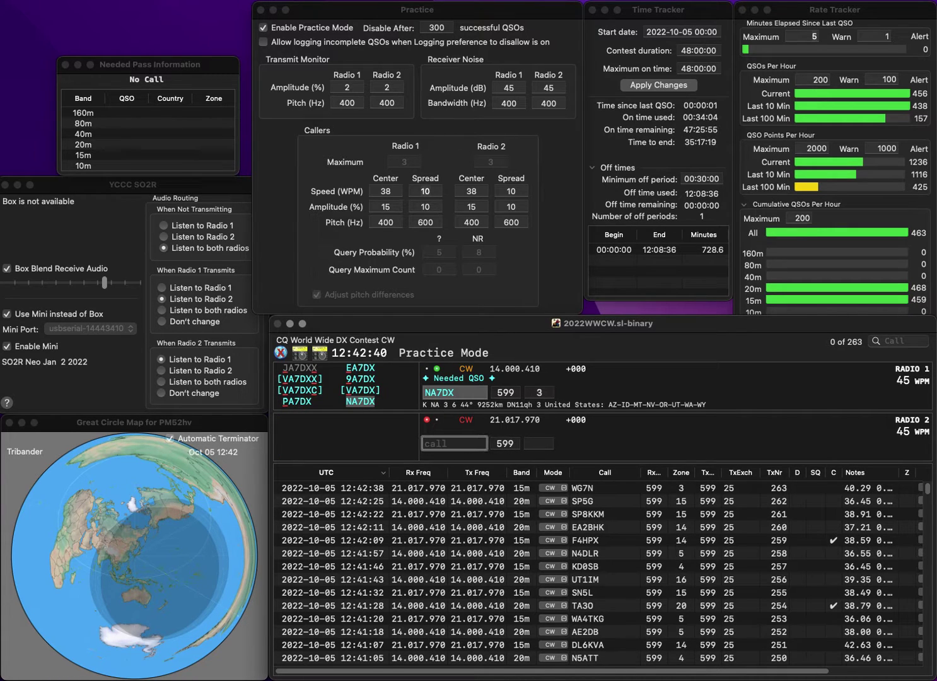
pyautogui.write('KB2KBD')
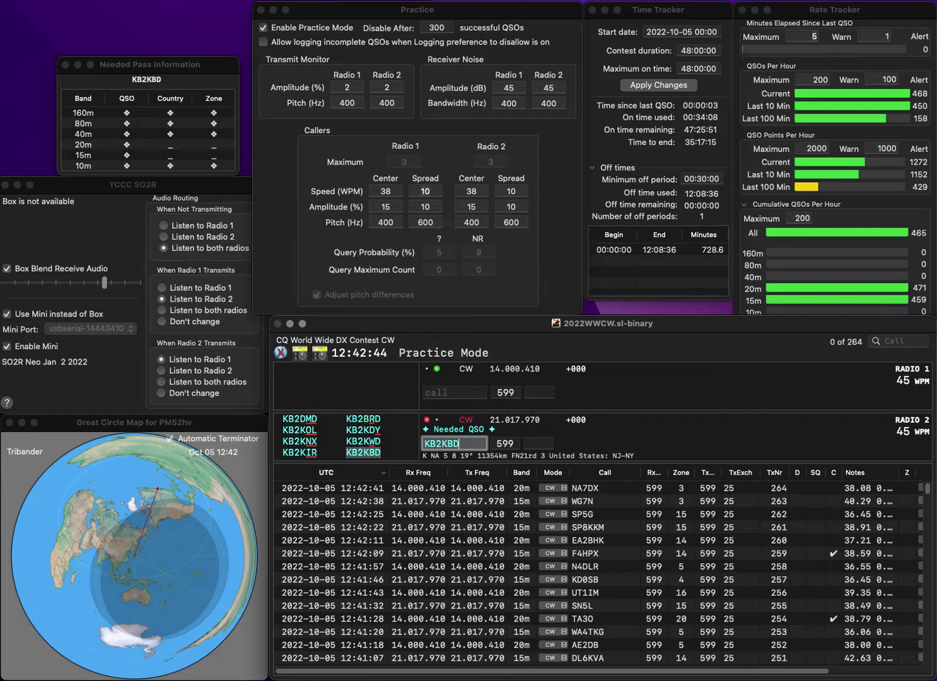
pyautogui.press('Return')
pyautogui.write('MW3WSC')
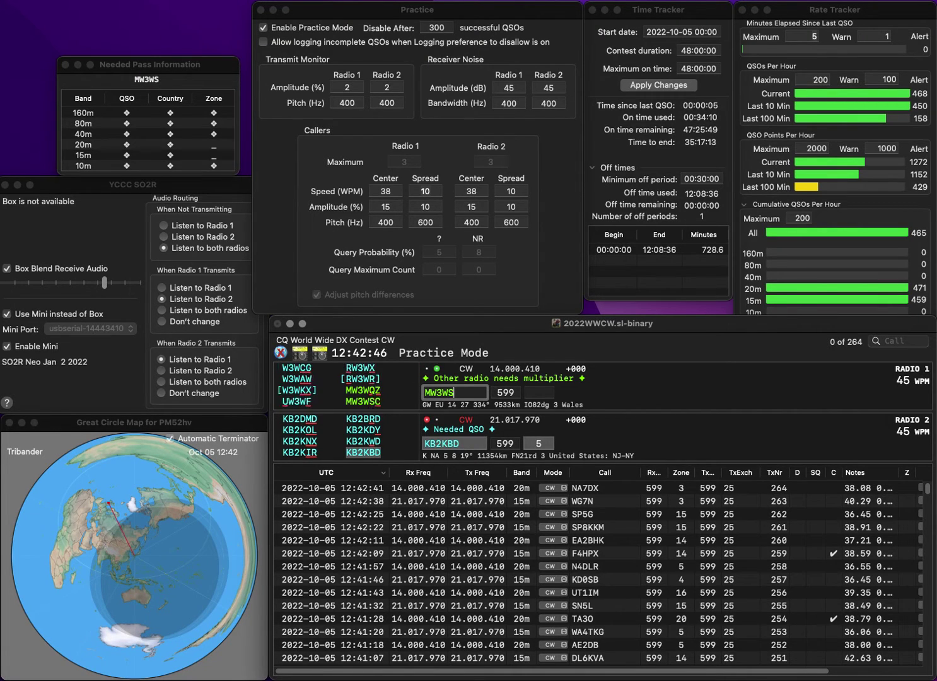
pyautogui.press('Return')
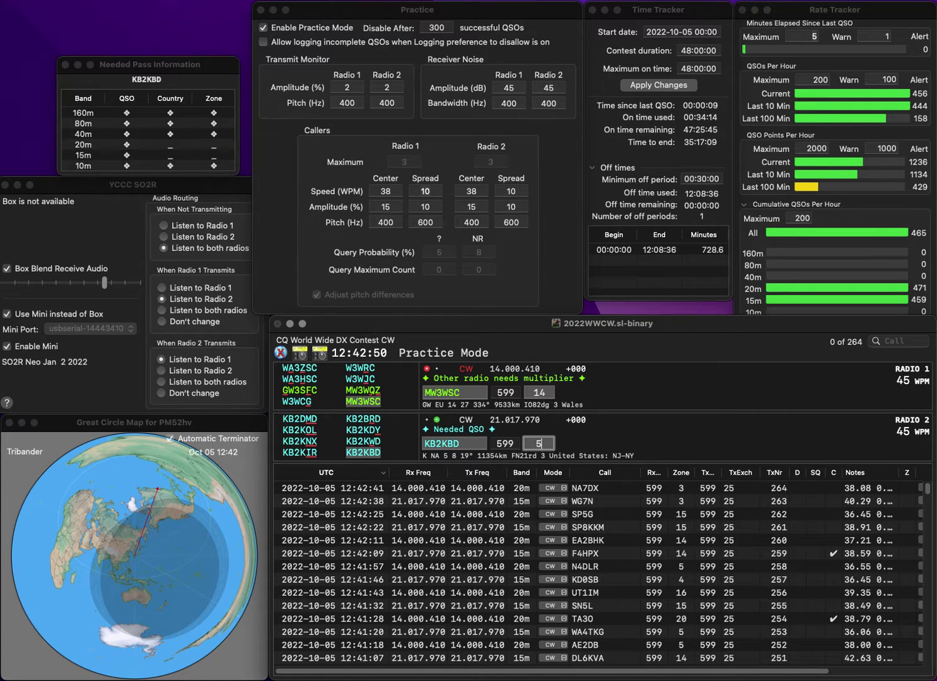
pyautogui.press('Return')
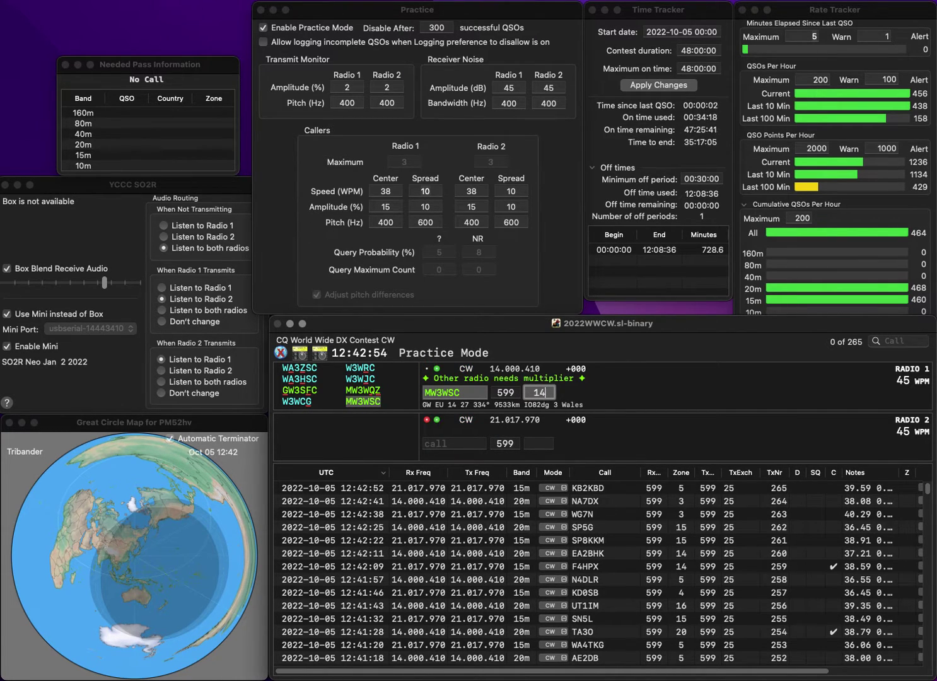
pyautogui.press('Return')
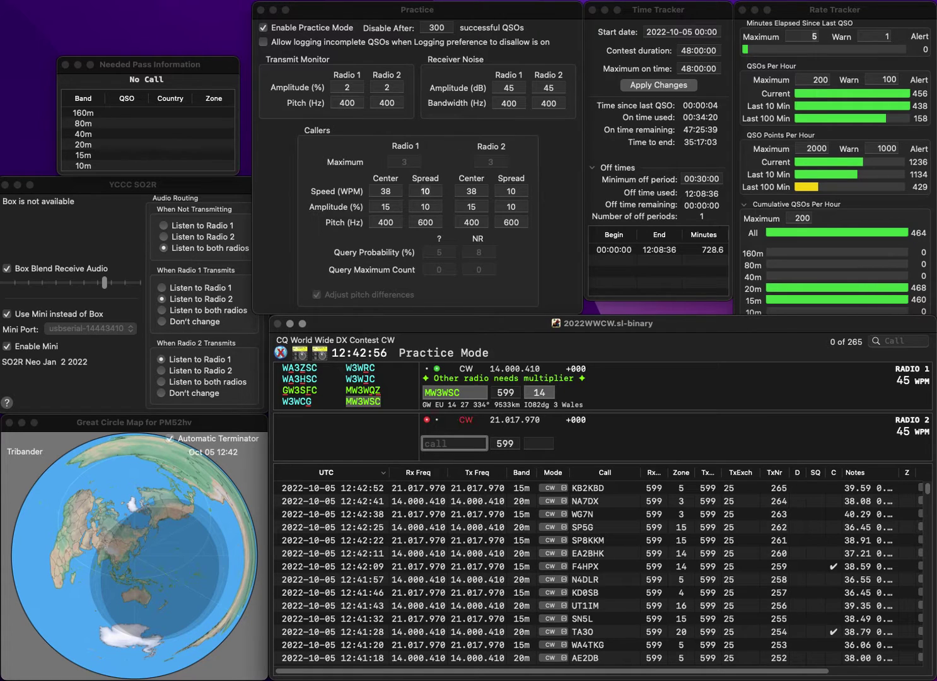
pyautogui.write('DL')
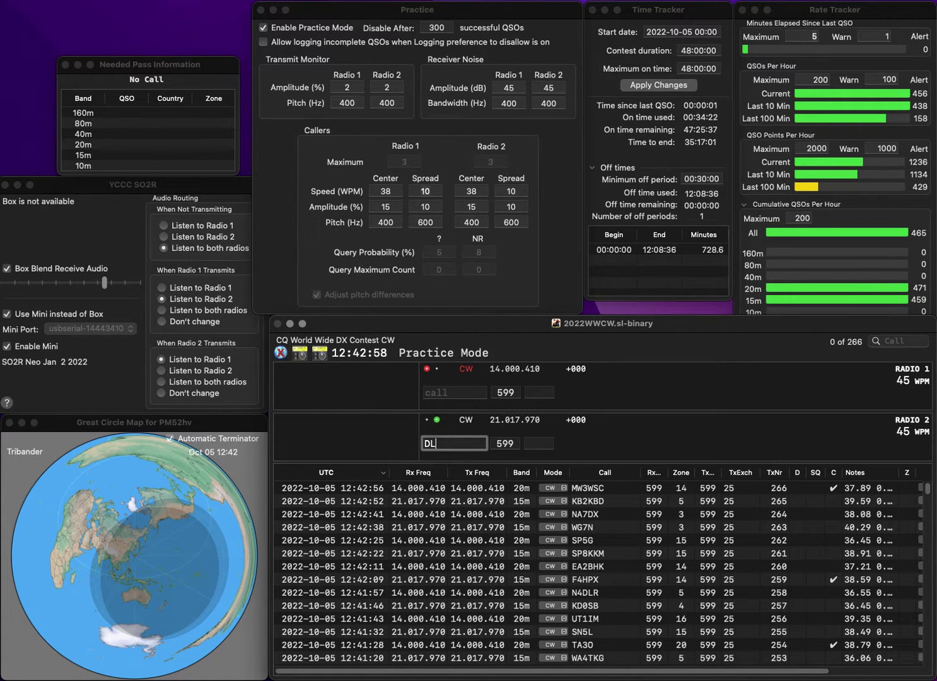
pyautogui.write('8')
pyautogui.press('Return')
pyautogui.write('W1')
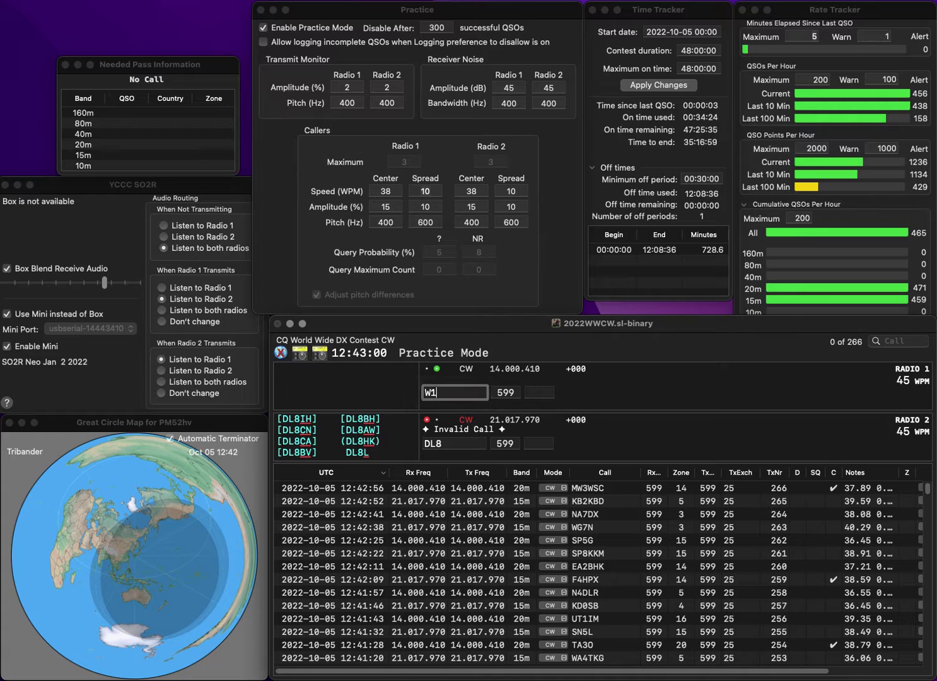
pyautogui.write('DBW')
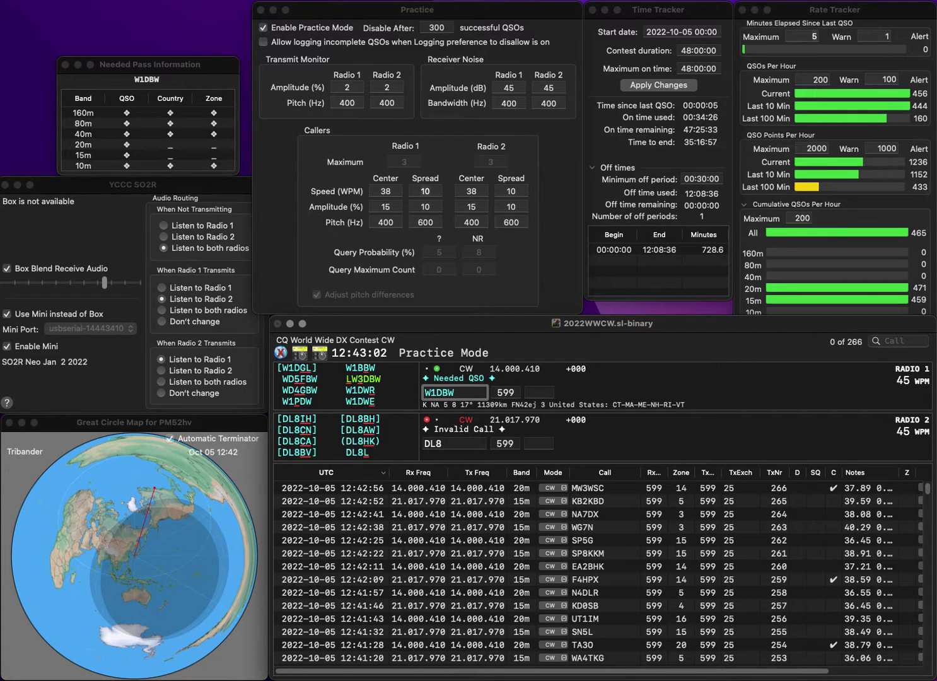
pyautogui.press('Return')
# Complete the partial call on Radio 2 as DL9FCP and send the exchange.
pyautogui.press('BackSpace')
pyautogui.write('9FCP')
pyautogui.press('Return')
# Correct the Radio 1 caller to W1BBW, and log the contacts on both radios.
pyautogui.press('`')
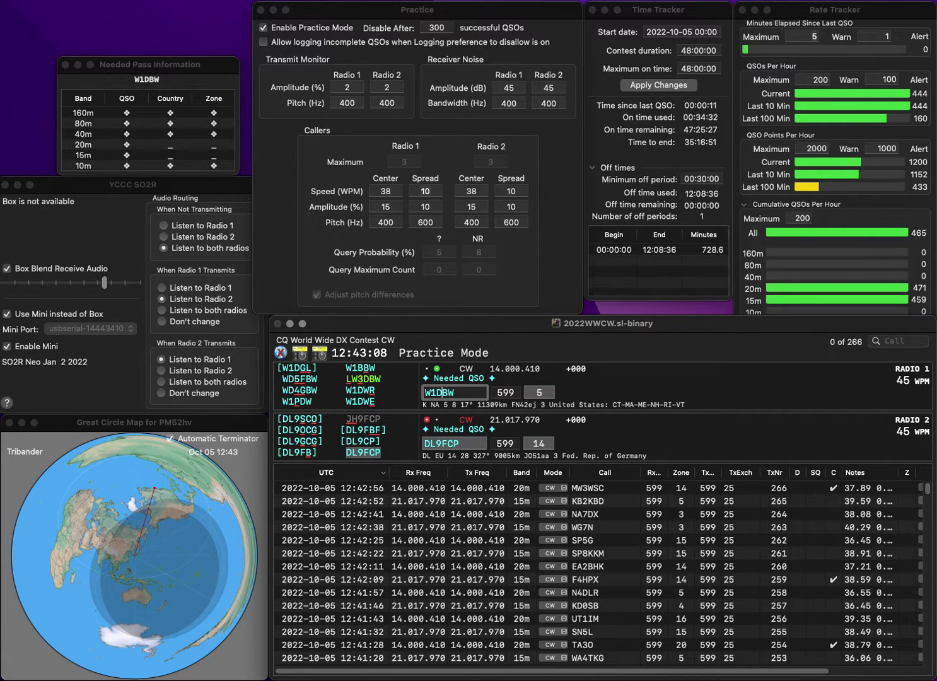
pyautogui.write('B')
pyautogui.press('Return')
pyautogui.press('`')
pyautogui.press('Tab')
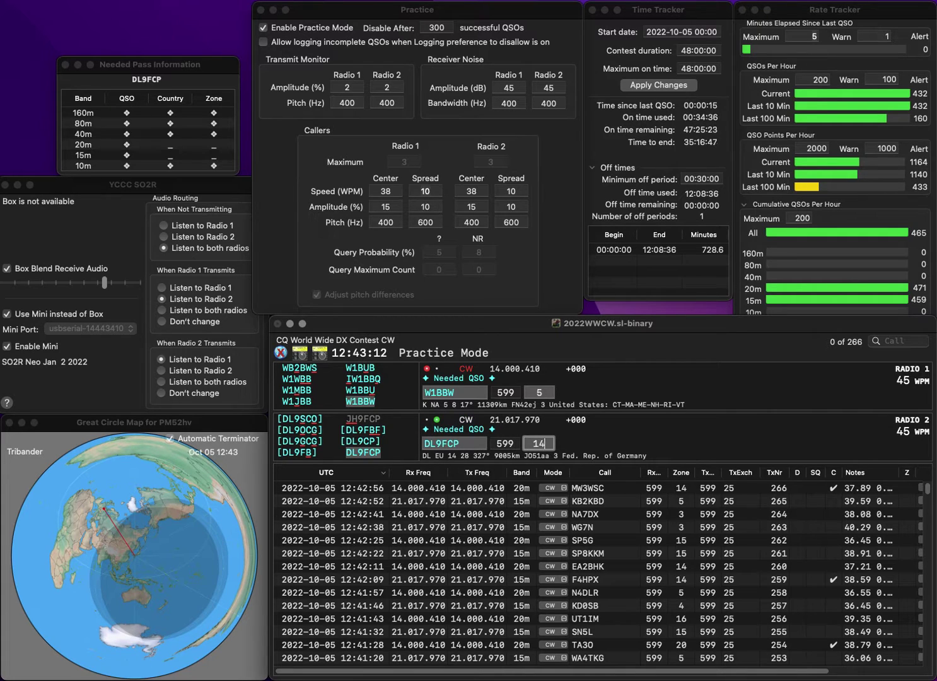
pyautogui.press('Return')
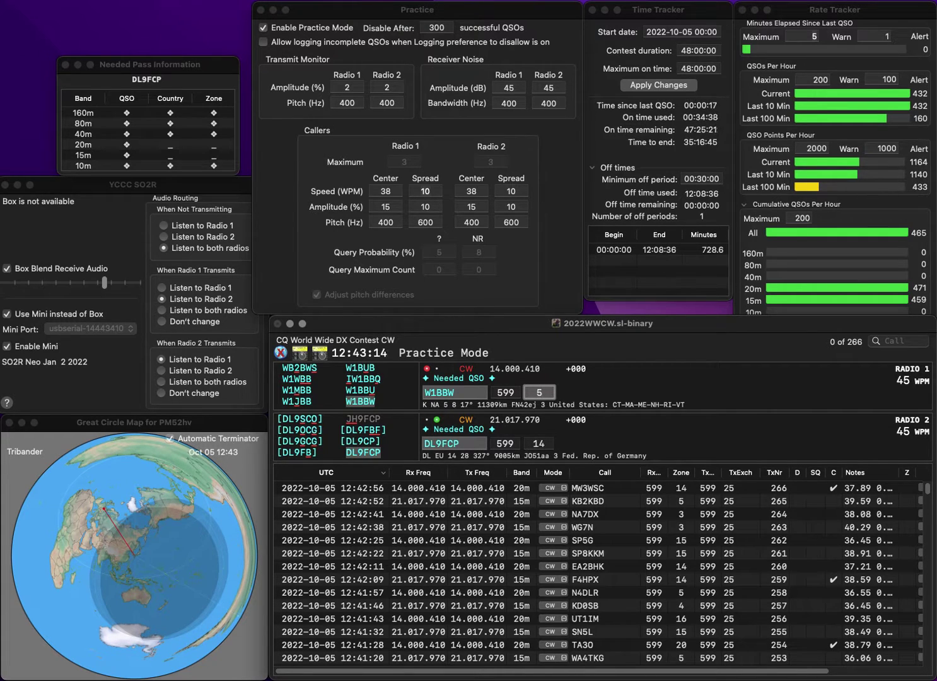
pyautogui.press('Return')
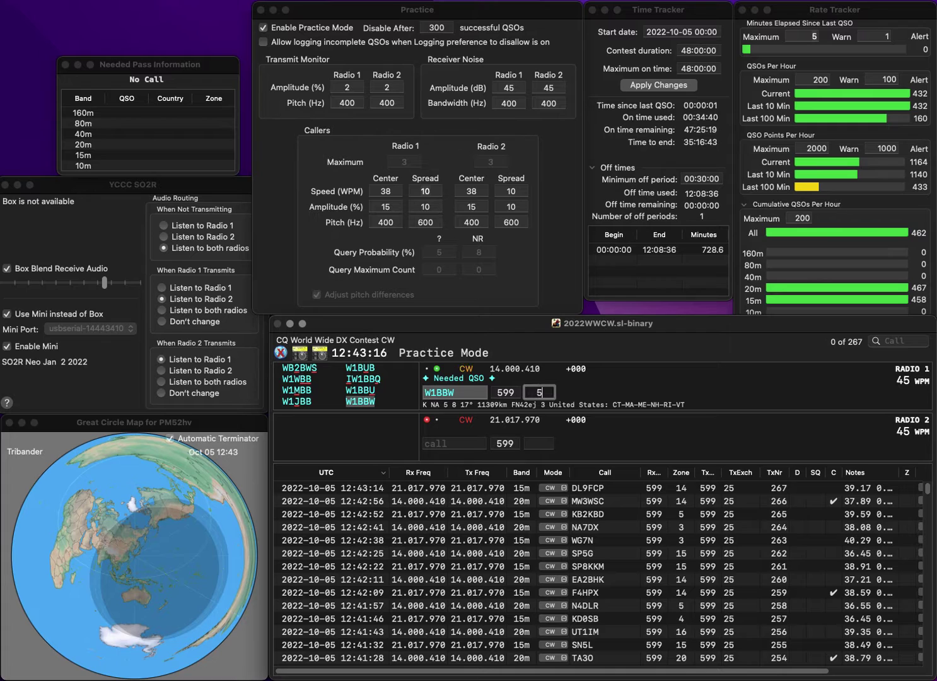
pyautogui.write('PD5ZZ')
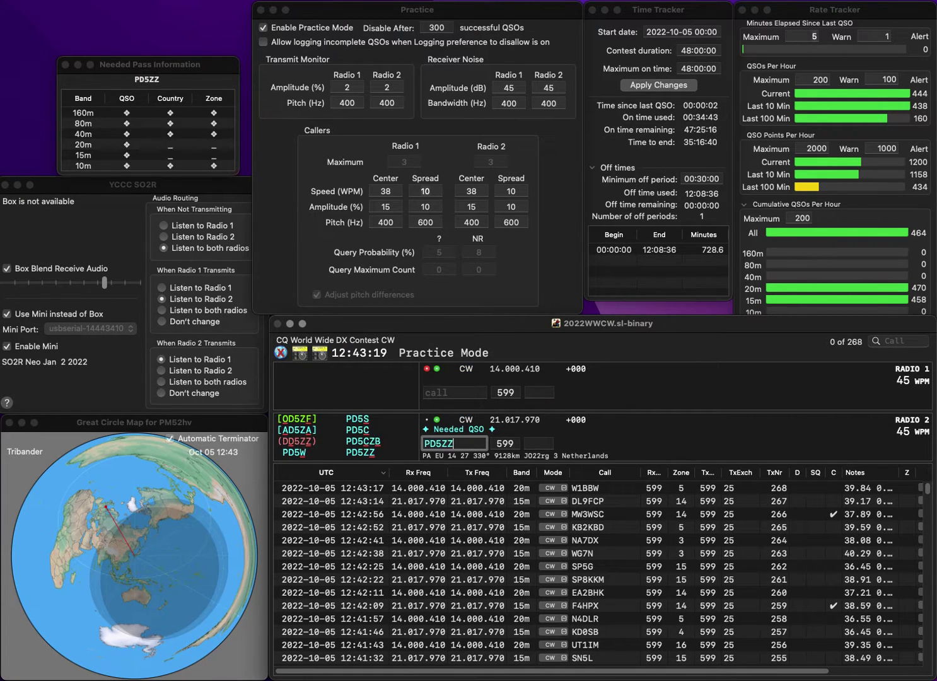
pyautogui.press('Return')
pyautogui.write('R5RC')
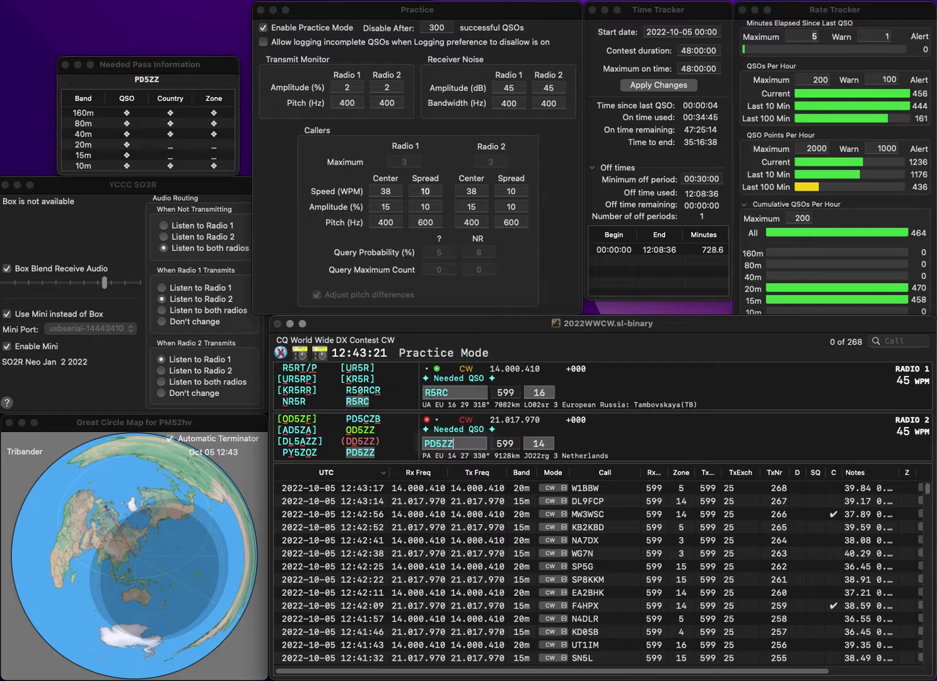
pyautogui.press('space')
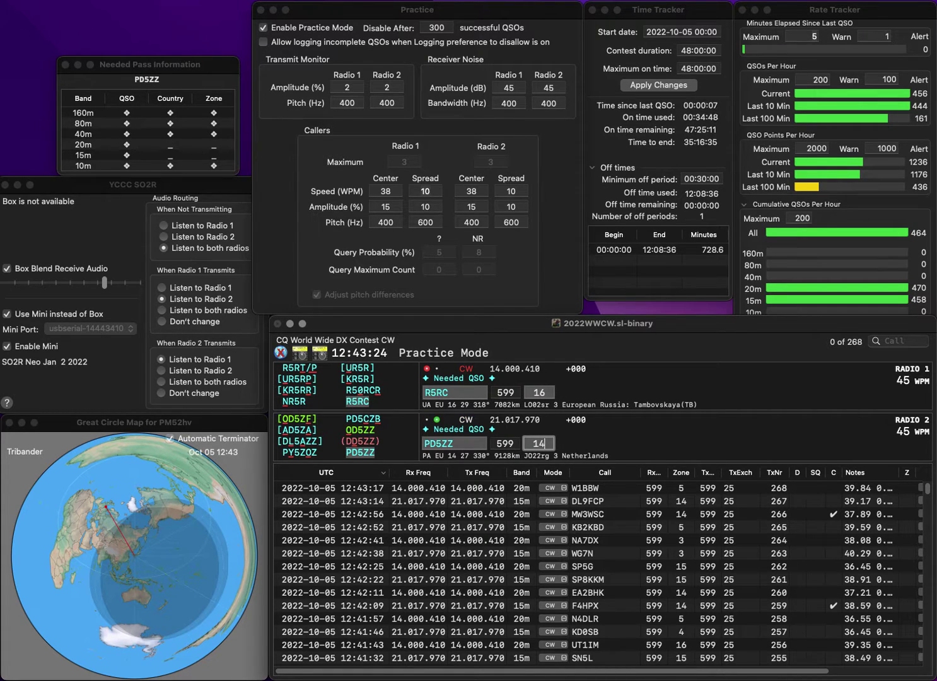
pyautogui.press('Return')
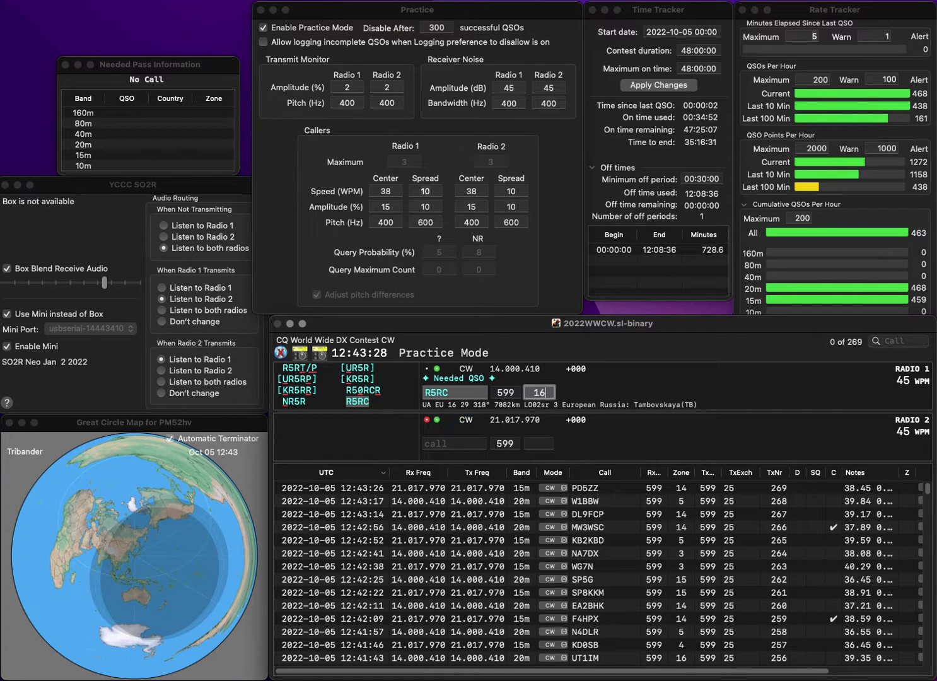
pyautogui.press('Return')
pyautogui.write('UT7HA')
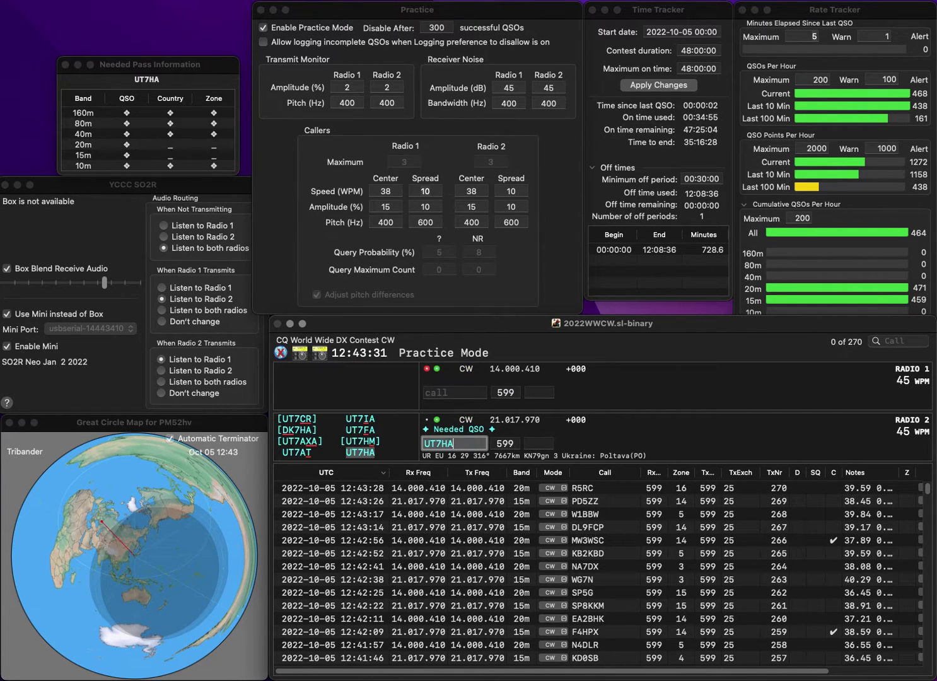
pyautogui.press('Return')
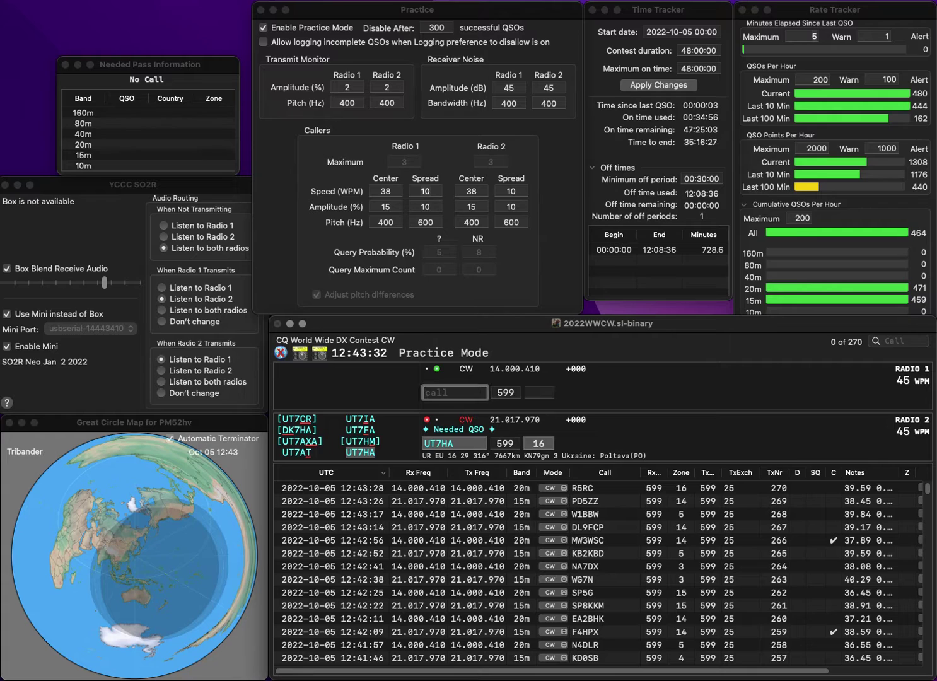
pyautogui.write('PY1SG')
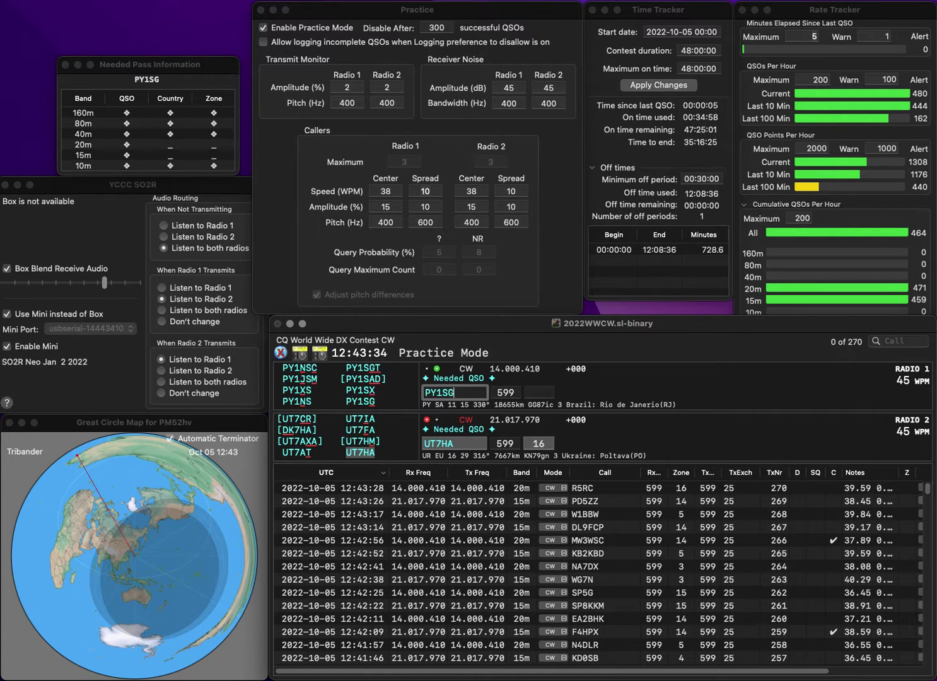
pyautogui.press('Return')
pyautogui.press('Return')
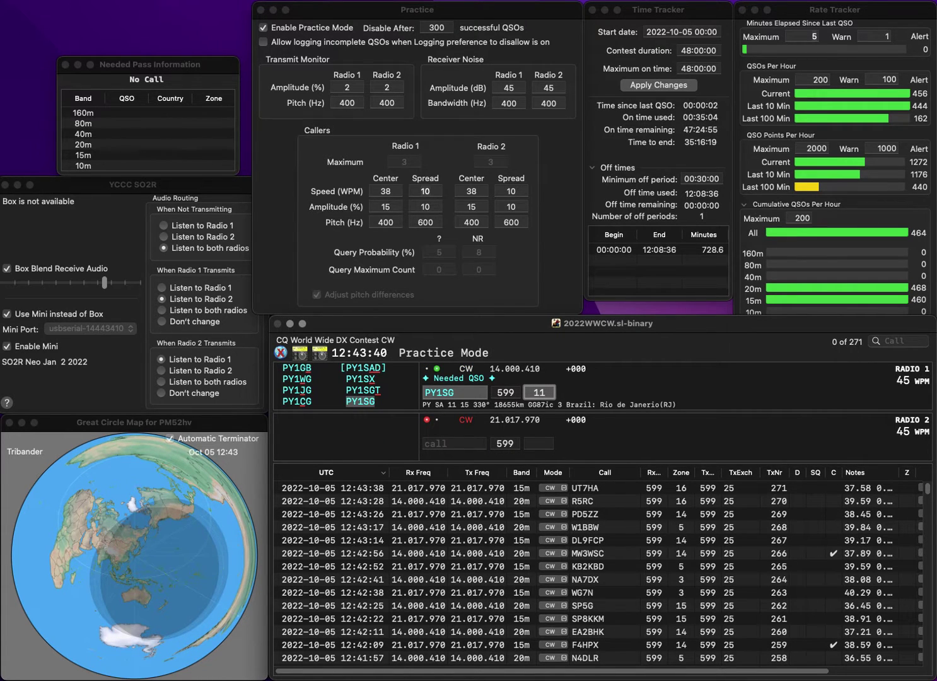
pyautogui.press('Return')
pyautogui.write('MX0PFJ')
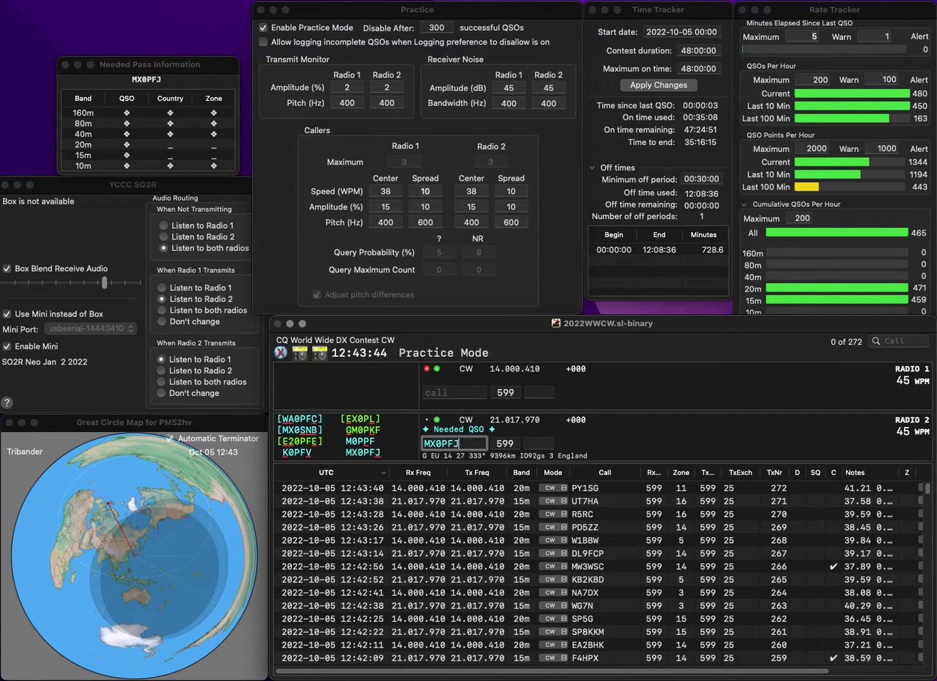
pyautogui.press('Return')
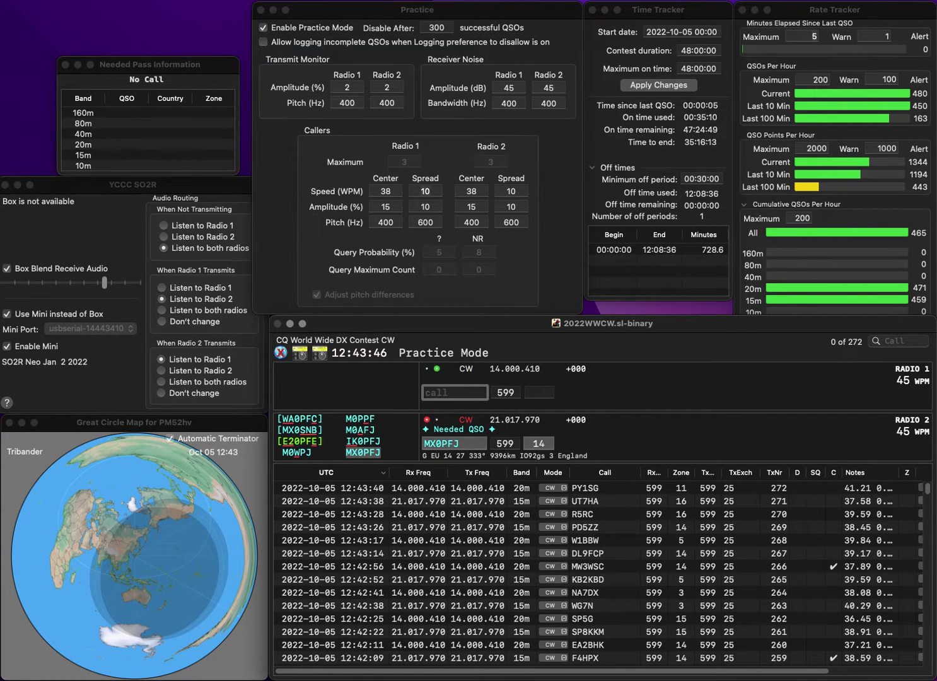
pyautogui.write('K2YD')
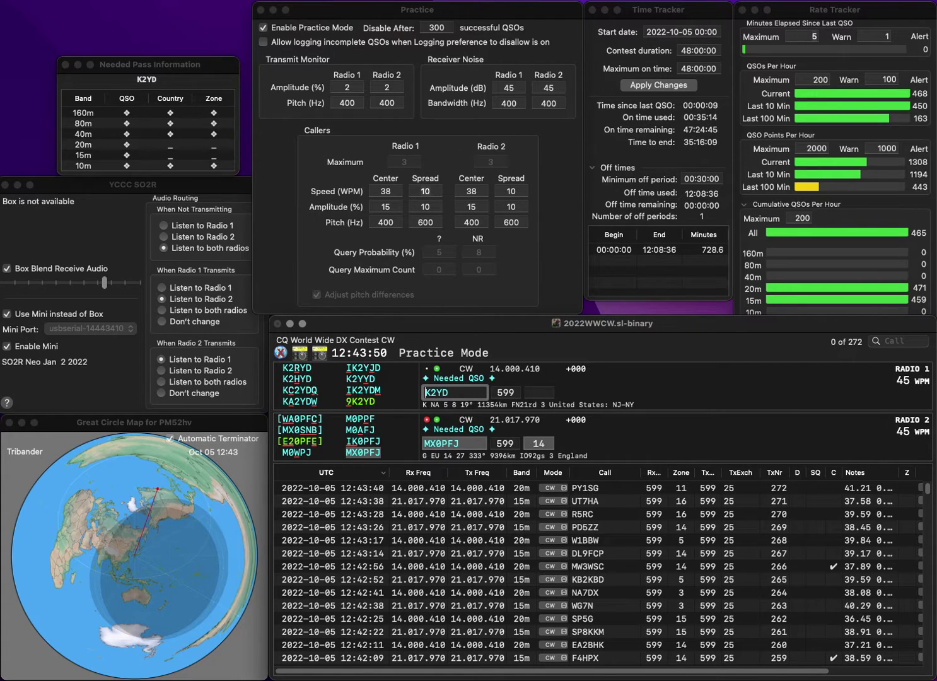
pyautogui.write('9')
pyautogui.press('Return')
pyautogui.press('Return')
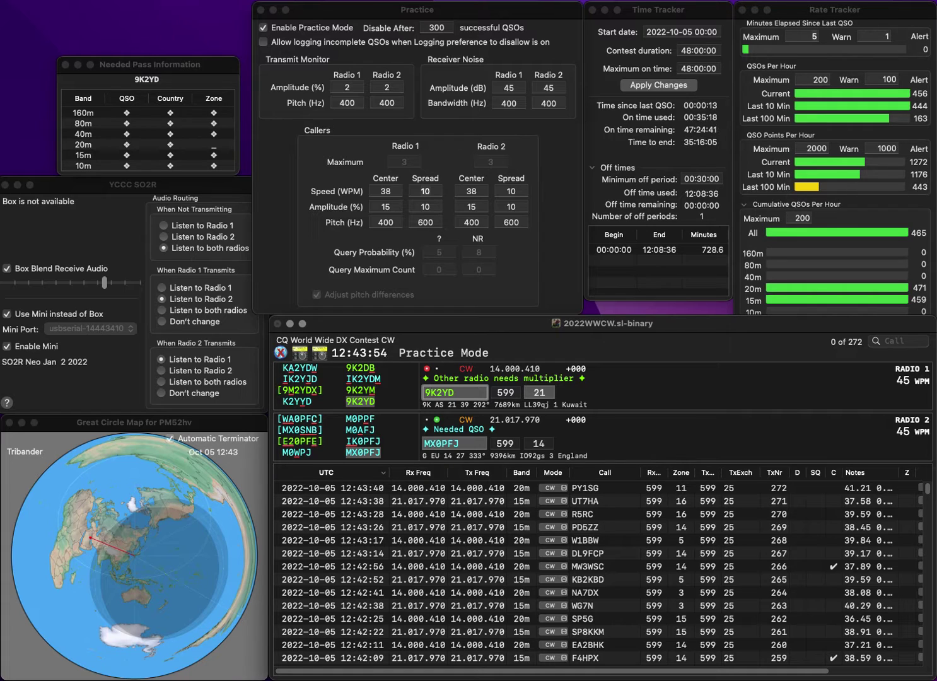
pyautogui.press('Tab')
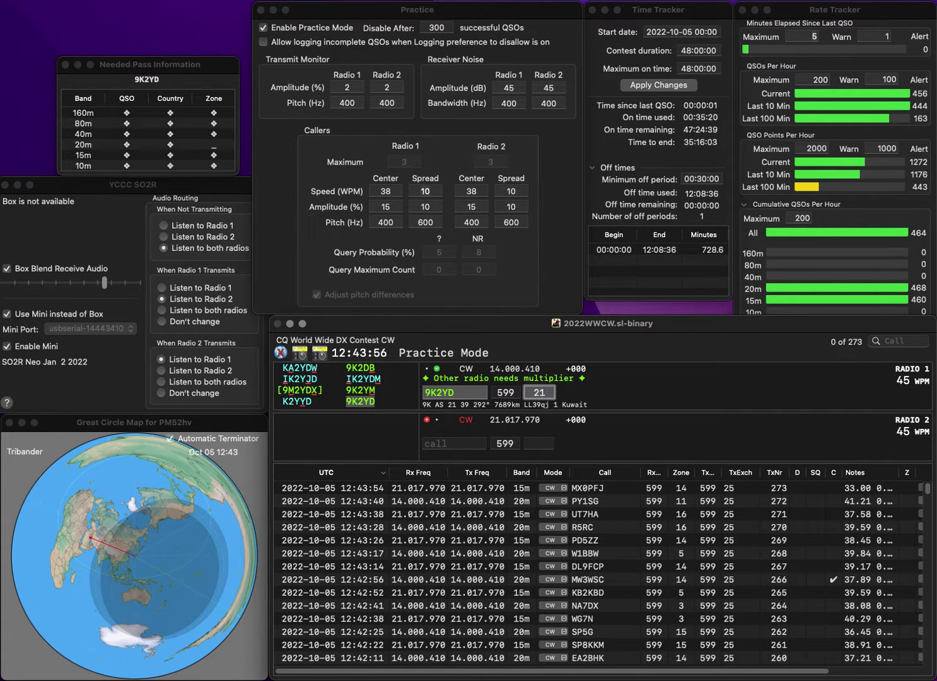
pyautogui.press('Return')
pyautogui.write('PA3GDY')
pyautogui.press('Return')
pyautogui.write('PD2RVH')
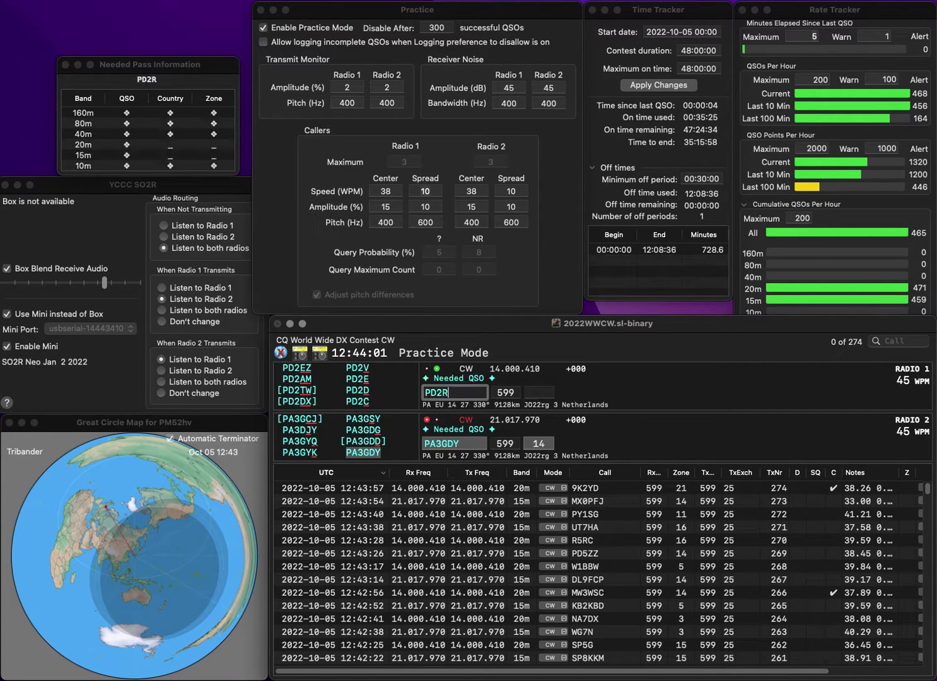
pyautogui.press('Tab')
pyautogui.press('Tab')
pyautogui.press('Tab')
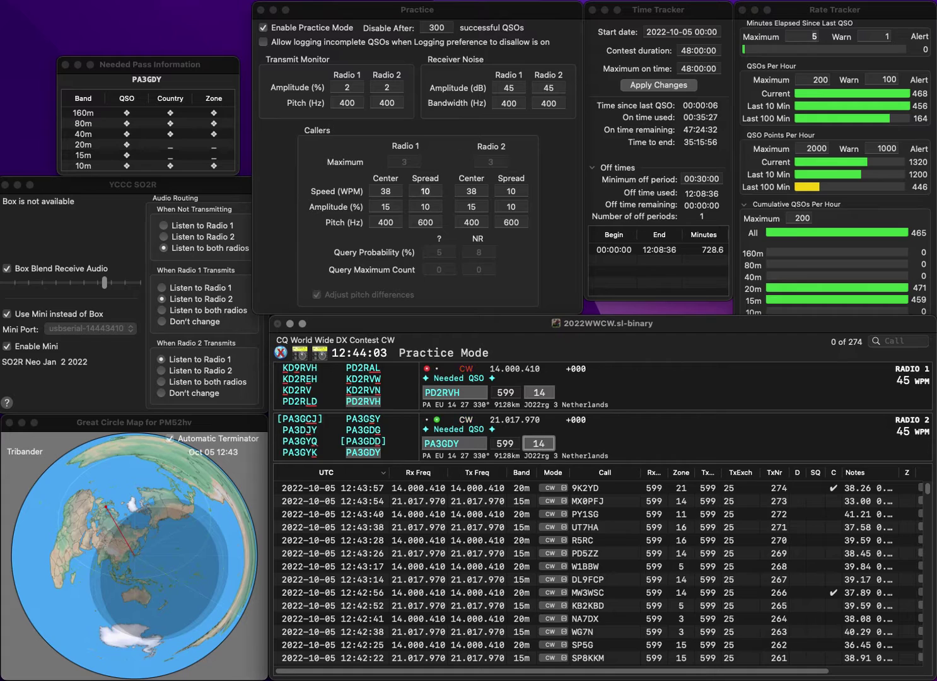
pyautogui.press('Return')
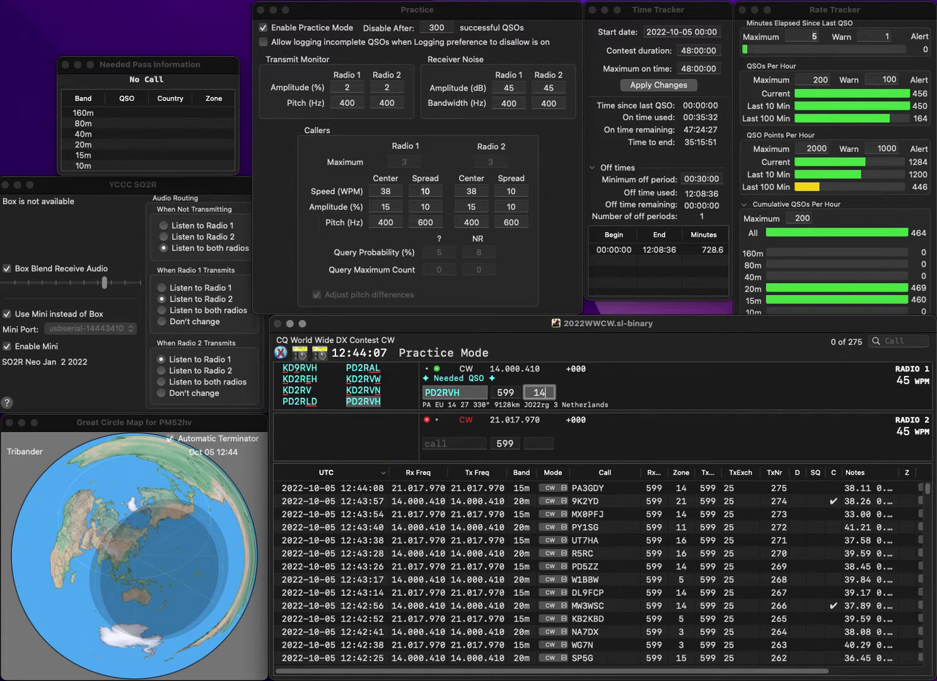
pyautogui.press('Return')
pyautogui.write('KP')
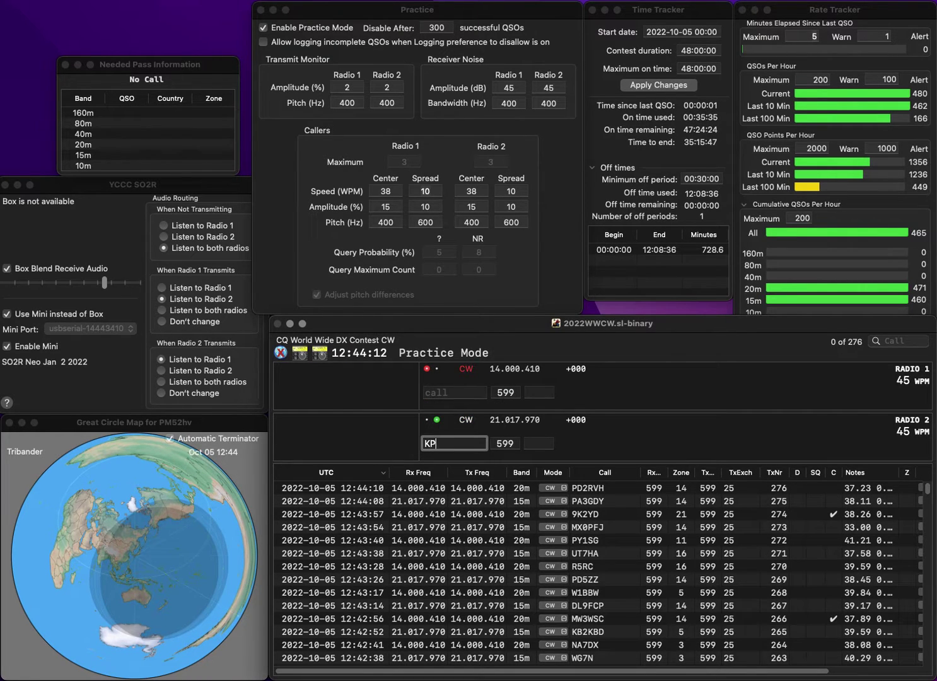
pyautogui.write('4IA')
pyautogui.press('Return')
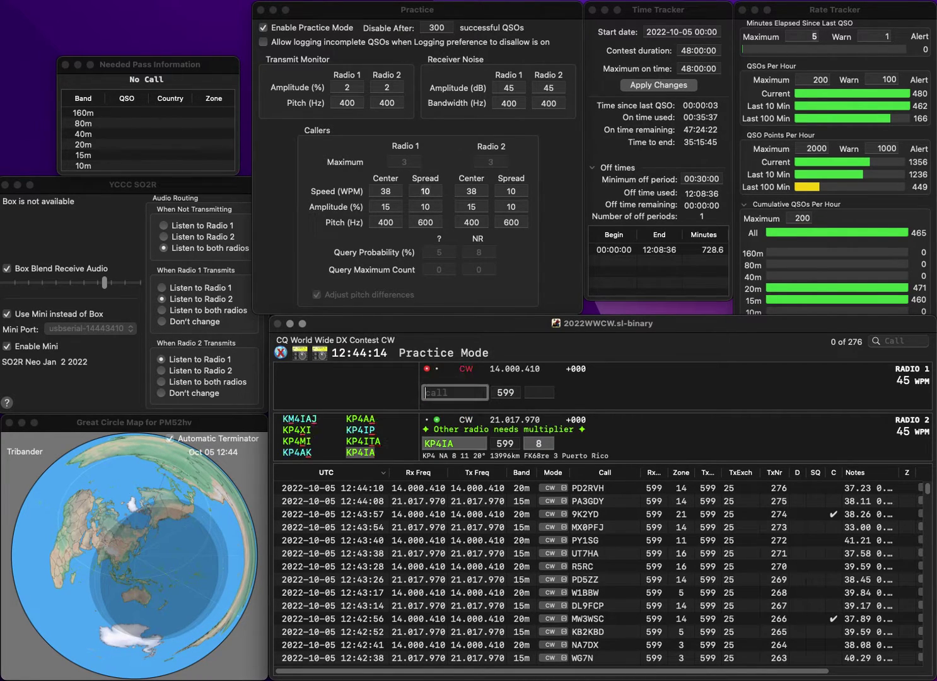
pyautogui.write('D3YDH')
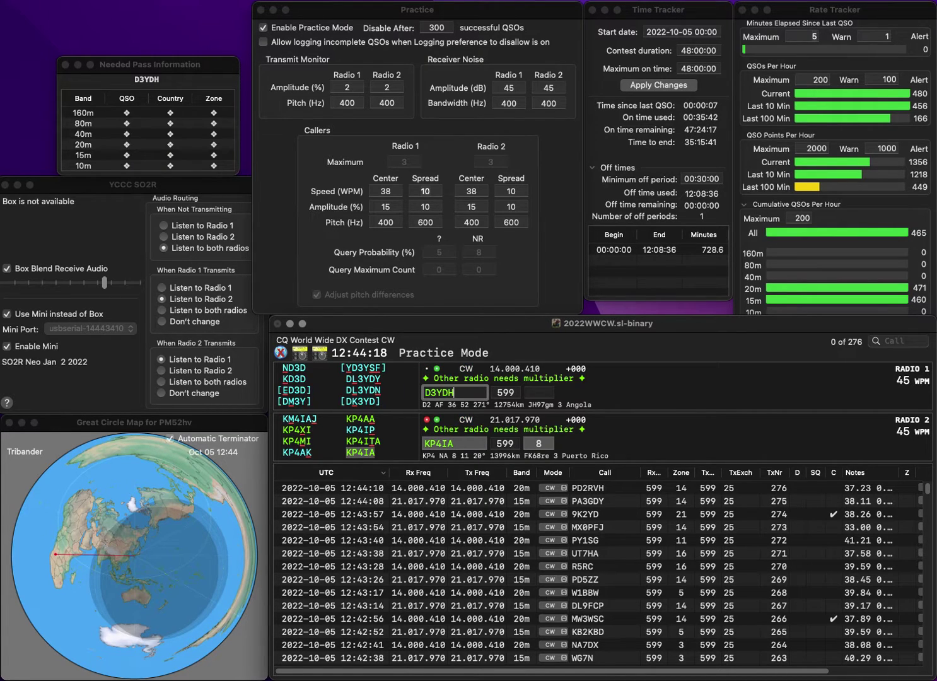
pyautogui.press('Left')
pyautogui.press('Left')
pyautogui.press('Left')
pyautogui.press('Left')
pyautogui.write('L')
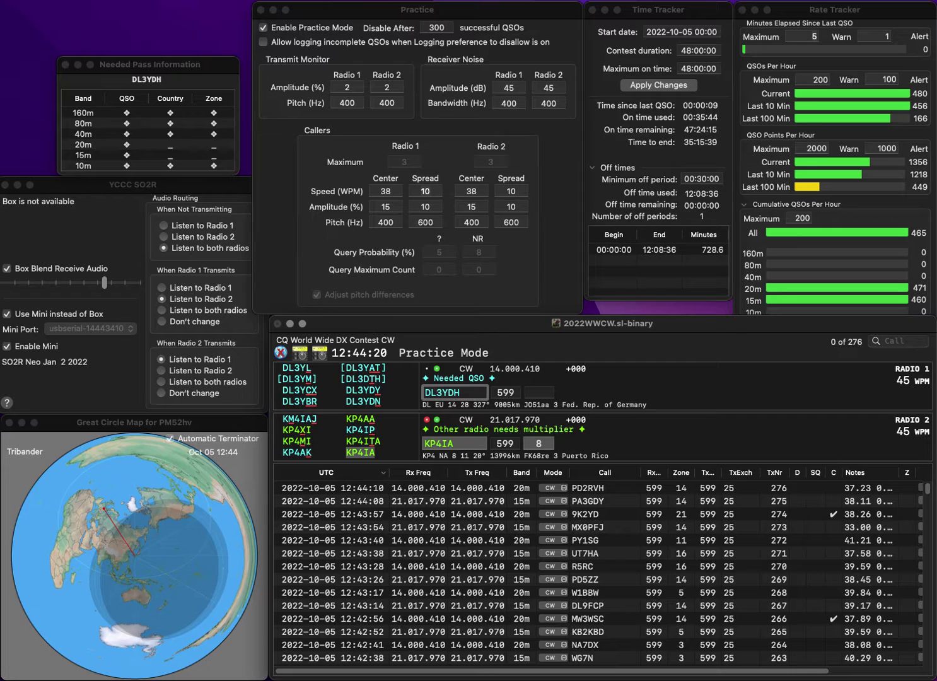
pyautogui.press('Return')
pyautogui.press('Return')
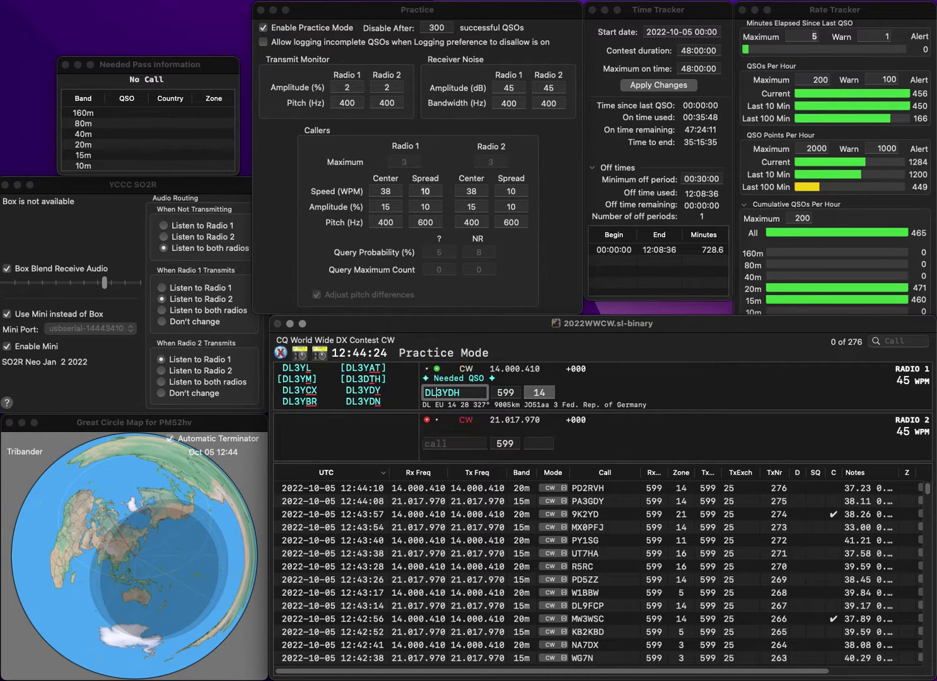
pyautogui.press('Right')
pyautogui.press('Delete')
pyautogui.press('BackSpace')
pyautogui.write('2Y')
pyautogui.press('BackSpace')
pyautogui.write('C')
pyautogui.press('Return')
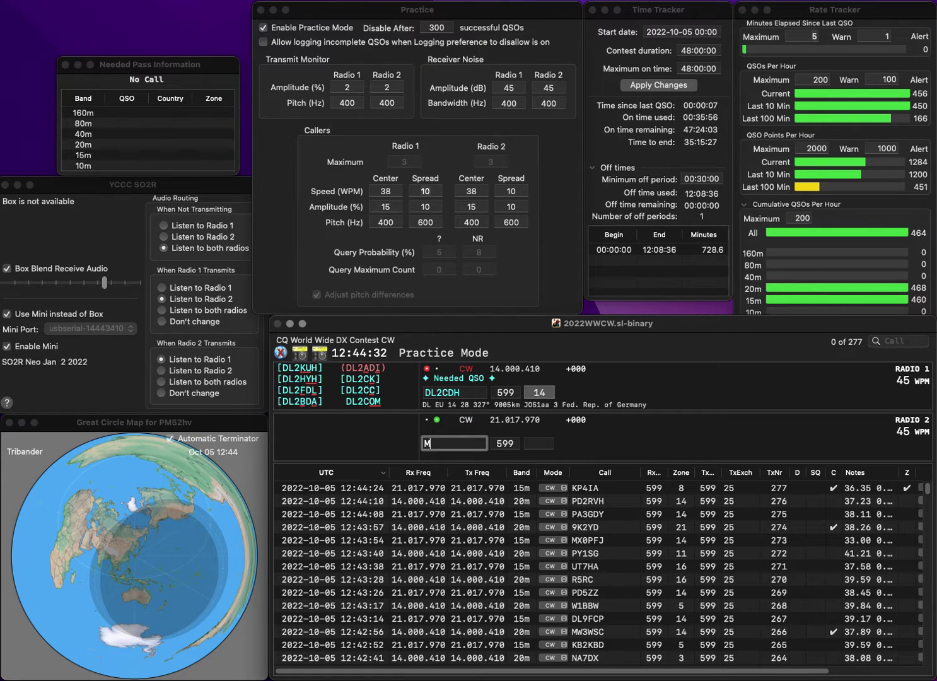
pyautogui.write('M0DDT')
pyautogui.press('Home')
pyautogui.write('2')
pyautogui.press('Return')
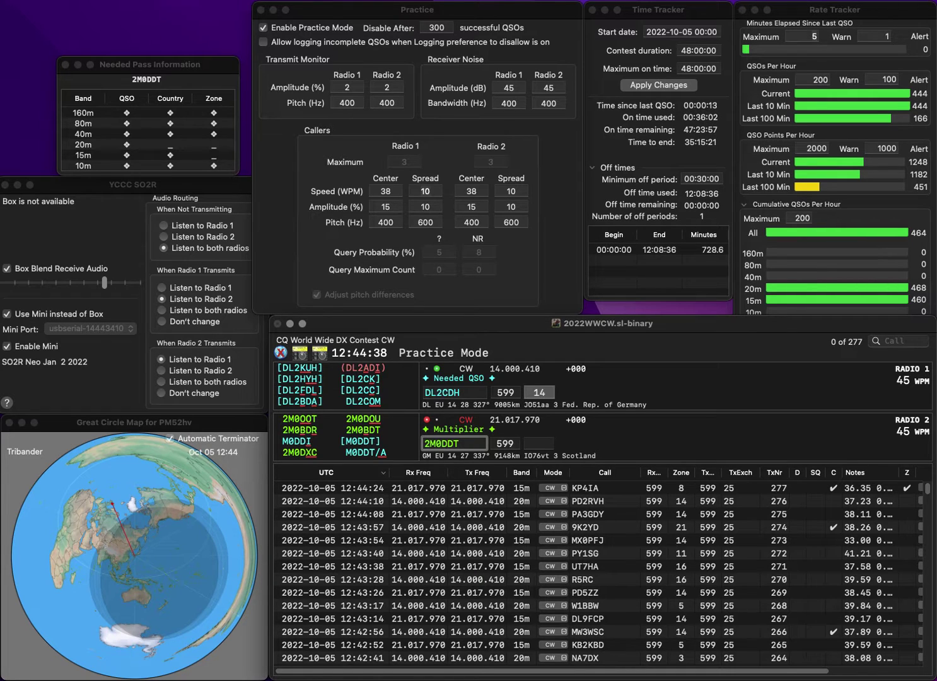
pyautogui.press('BackSpace')
pyautogui.press('BackSpace')
pyautogui.press('BackSpace')
pyautogui.write('BDT')
pyautogui.press('Return')
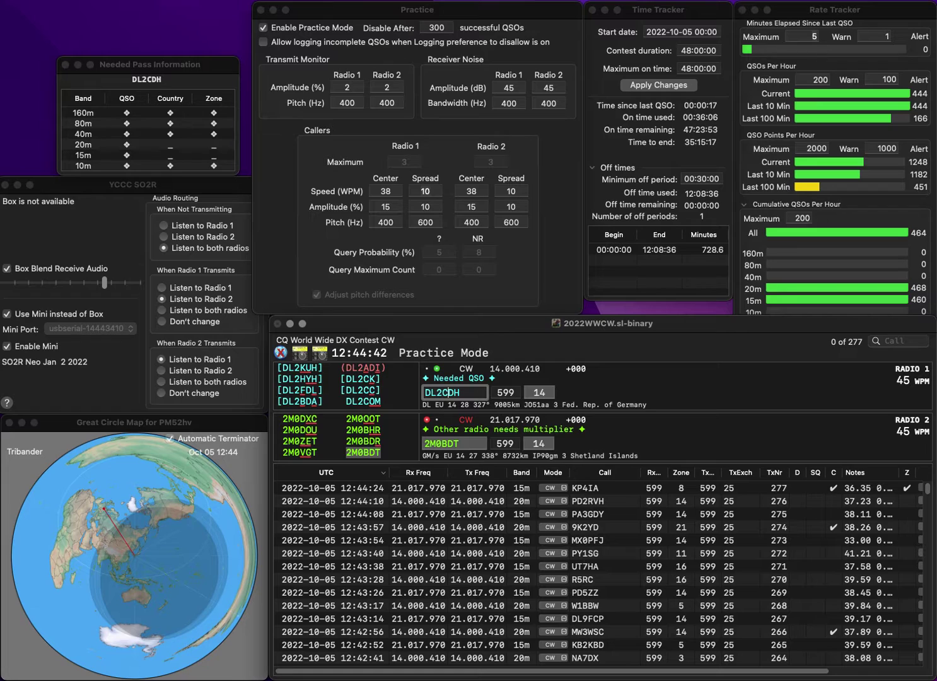
pyautogui.press('BackSpace')
pyautogui.write('Y')
pyautogui.press('BackSpace')
pyautogui.write('S')
pyautogui.press('Return')
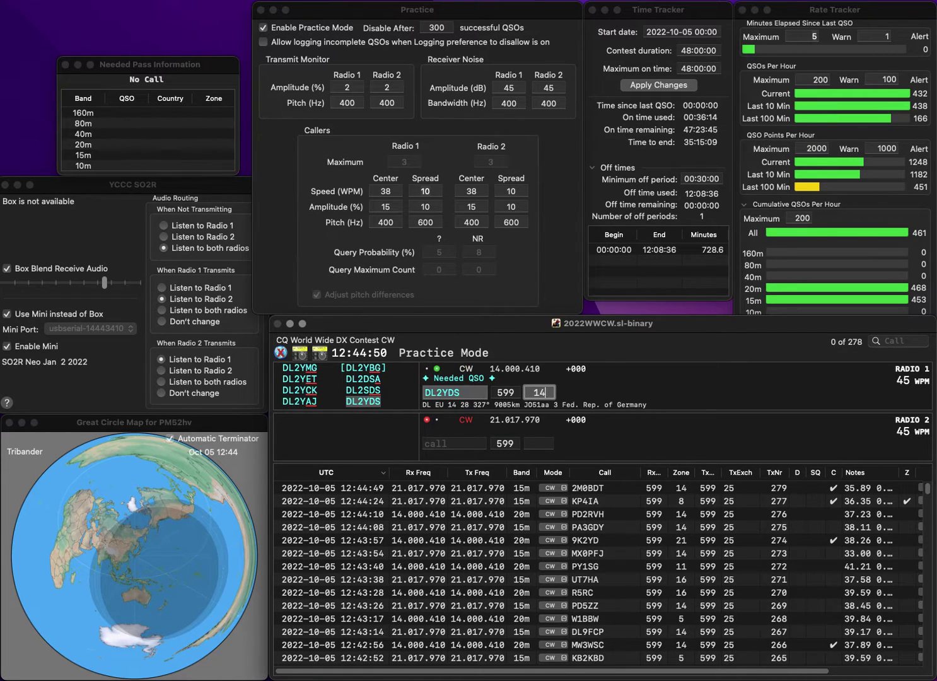
# Log the DL2YDS contact on Radio 1, then enter KN6KJK as the Radio 2 caller and send the exchange.
pyautogui.press('Return')
pyautogui.write('KN6KJK')
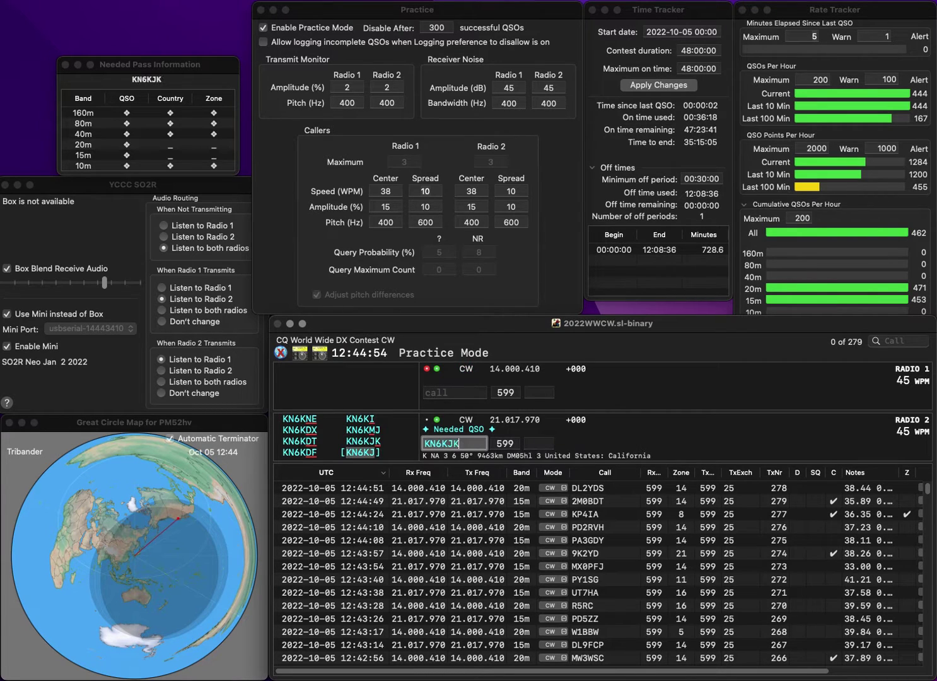
pyautogui.press('Return')
pyautogui.write('K9W')
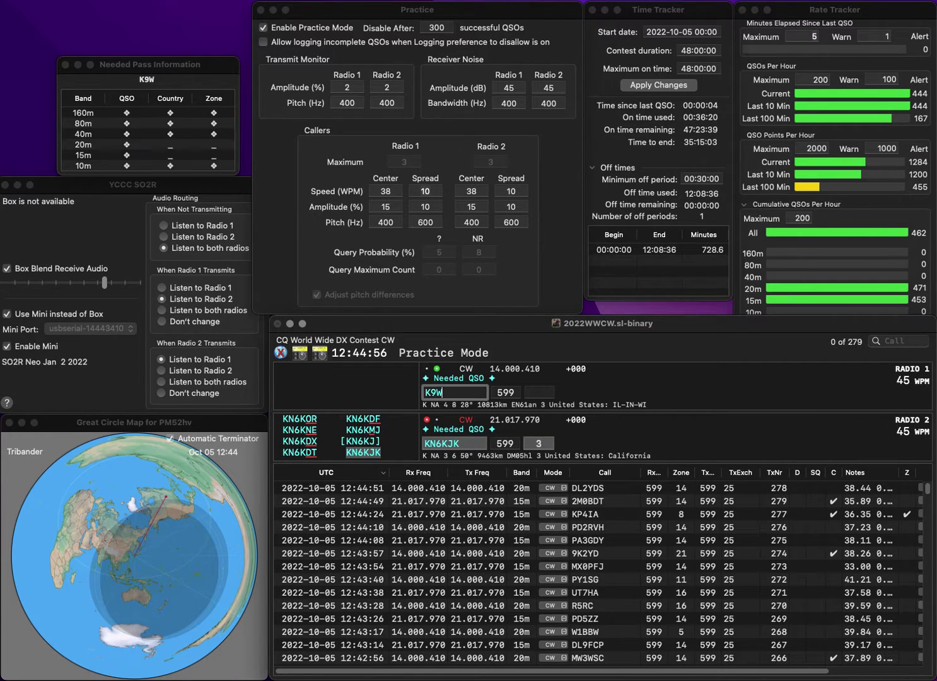
pyautogui.press('Home')
pyautogui.write('K')
pyautogui.press('Return')
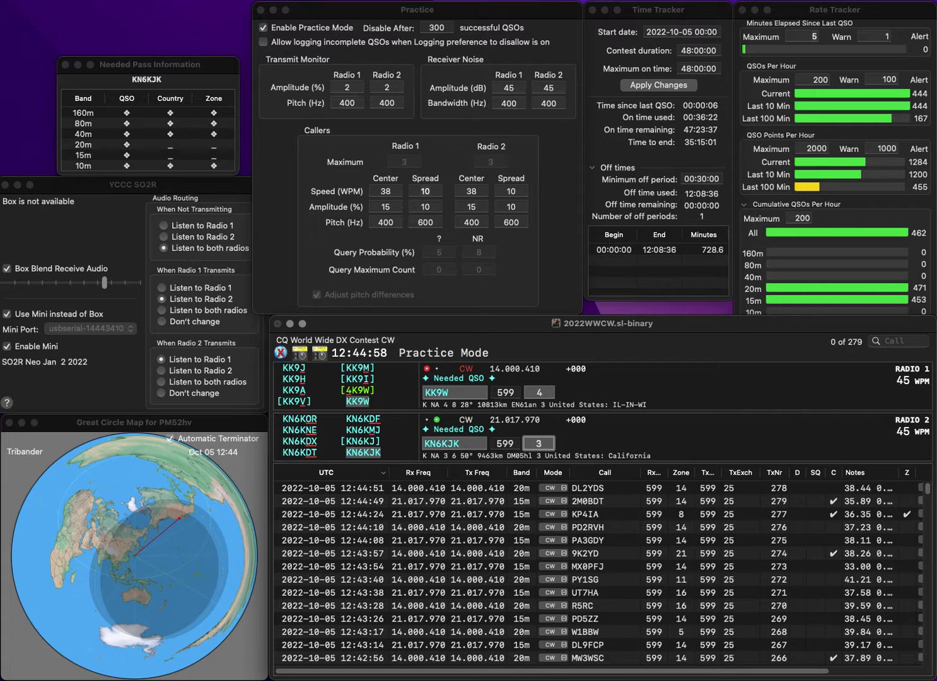
pyautogui.press('Return')
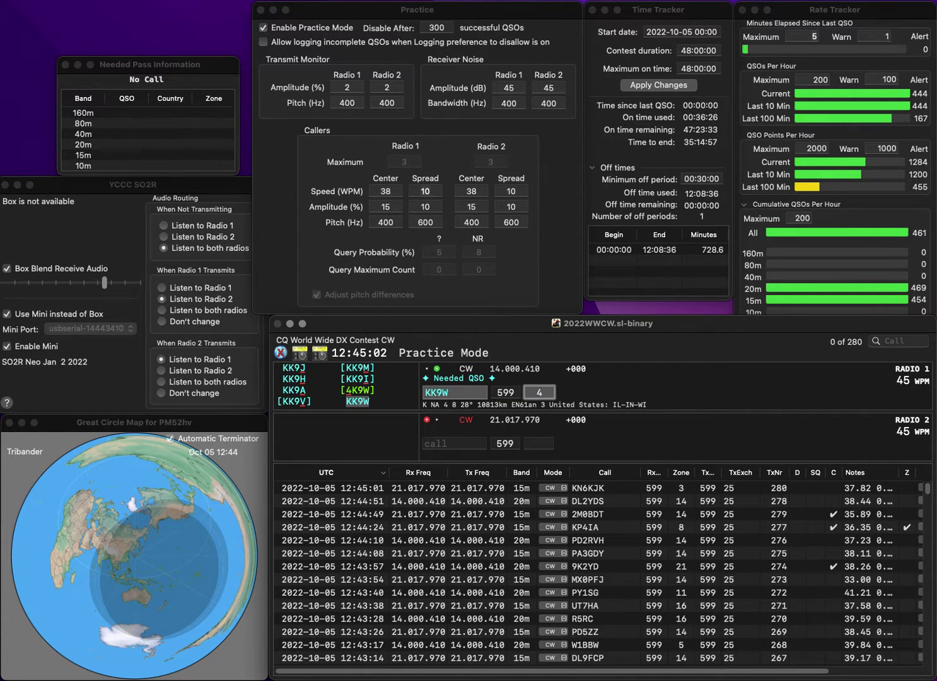
pyautogui.press('Return')
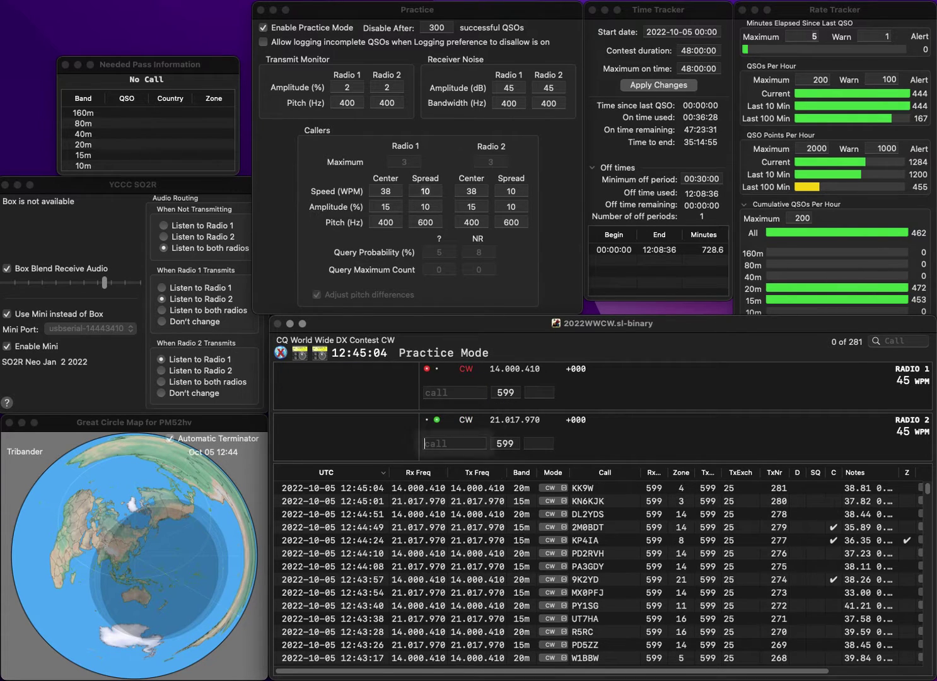
# Enter LZ0YO as the Radio 2 caller and send the exchange.
pyautogui.write('LZ0C')
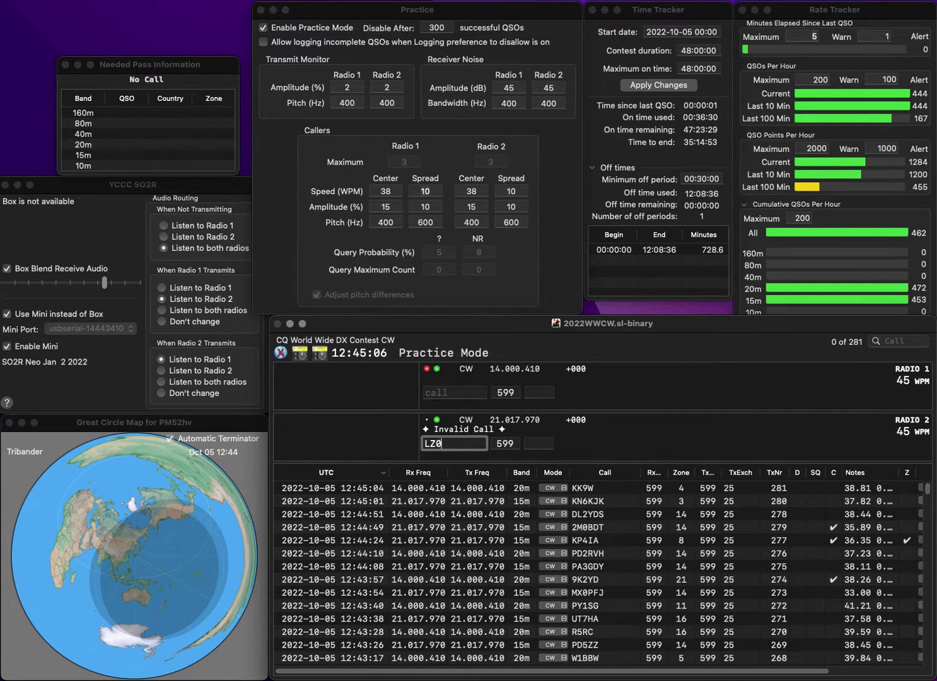
pyautogui.press('BackSpace')
pyautogui.write('YO')
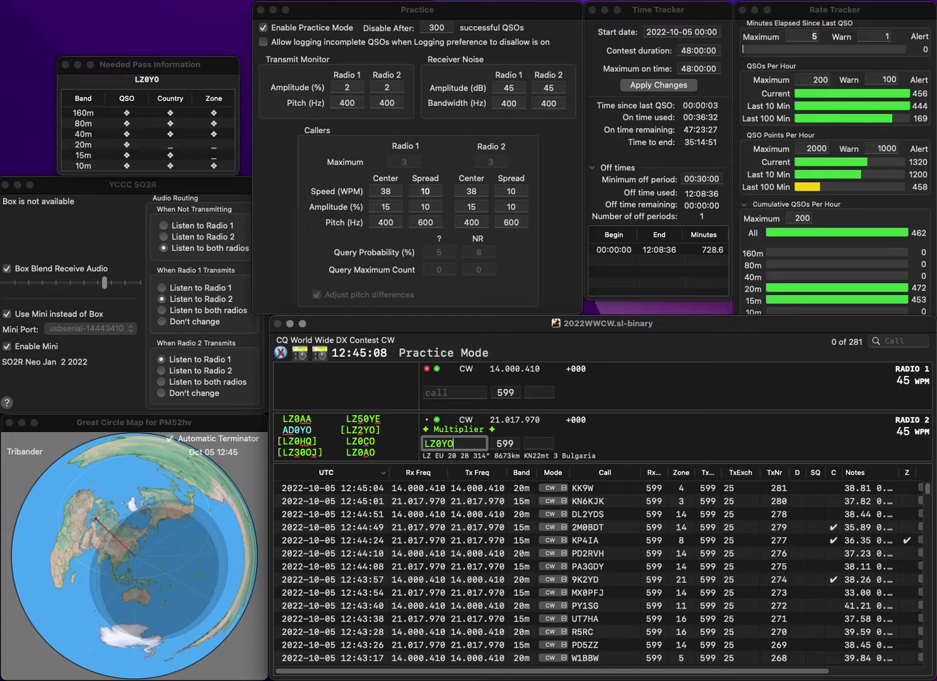
pyautogui.press('Return')
pyautogui.press('Down')
pyautogui.press('BackSpace')
pyautogui.press('BackSpace')
pyautogui.write('CO')
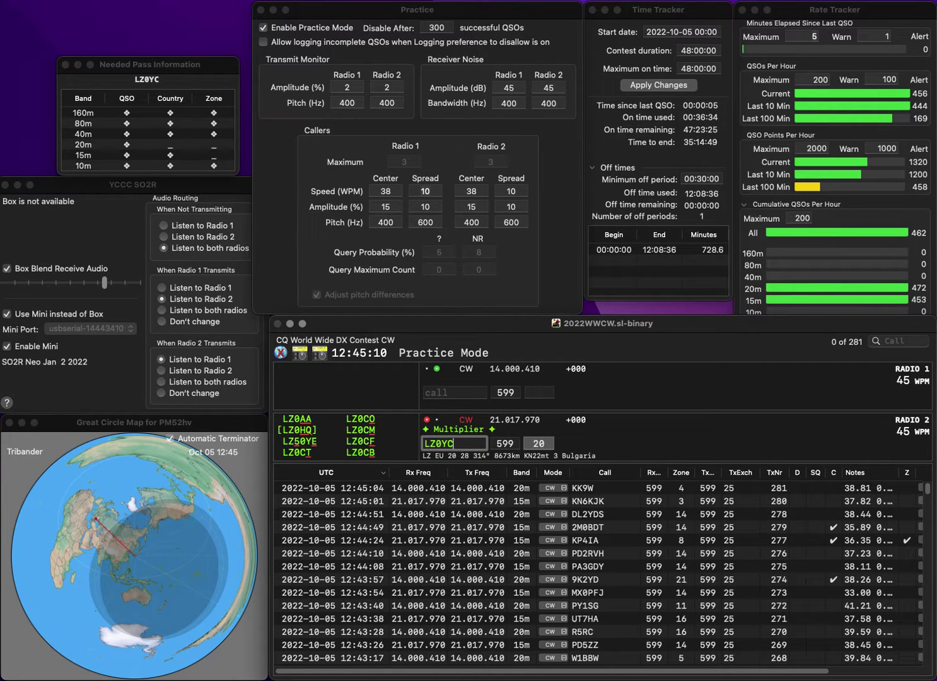
pyautogui.press('Return')
# Enter the partial call KDLT for the Radio 1 caller and send it.
pyautogui.write('DLT')
pyautogui.press('Home')
pyautogui.write('K')
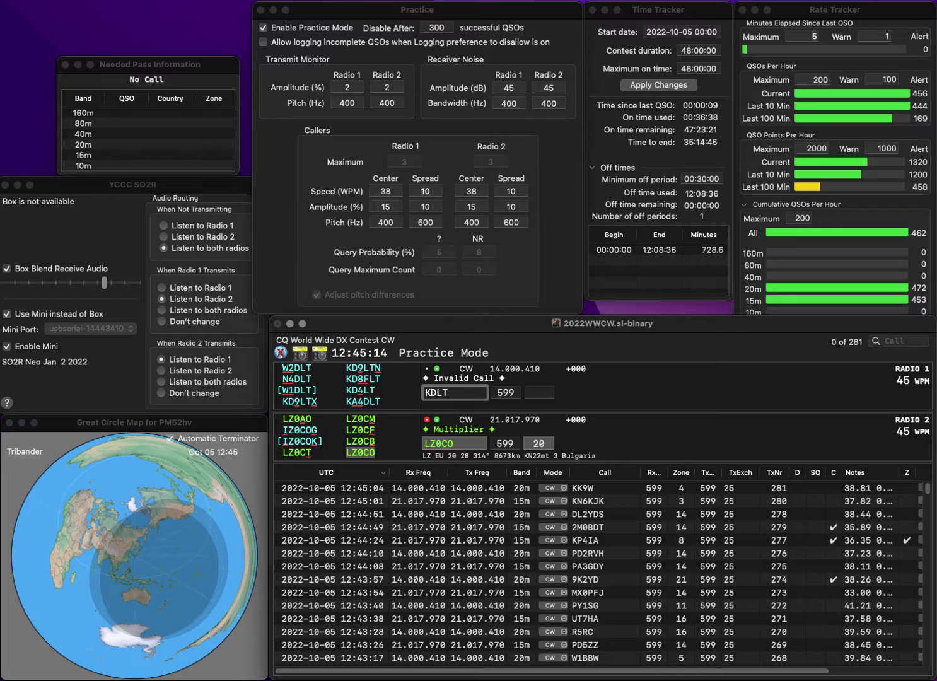
pyautogui.press('Return')
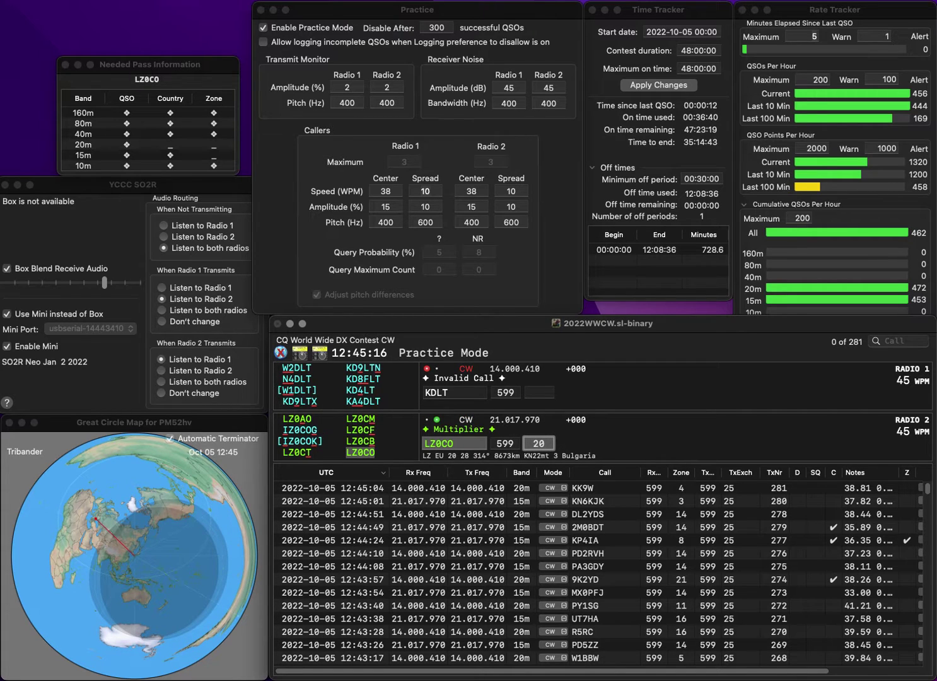
pyautogui.press('Return')
pyautogui.write('KDLT')
pyautogui.press('Left')
pyautogui.press('Left')
pyautogui.press('Left')
pyautogui.write('A4')
pyautogui.press('Return')
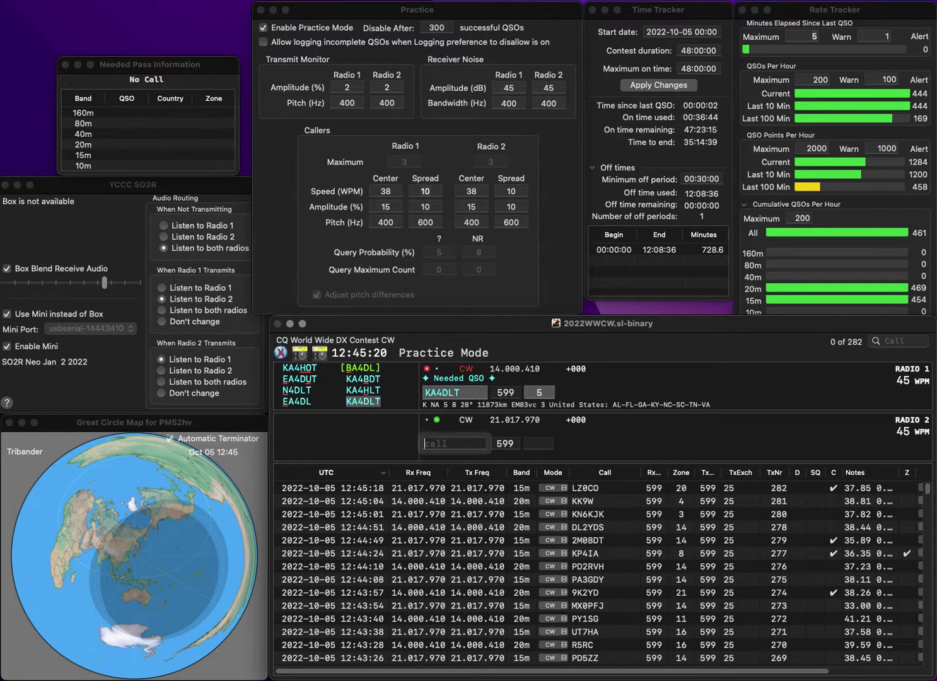
pyautogui.write('DF1')
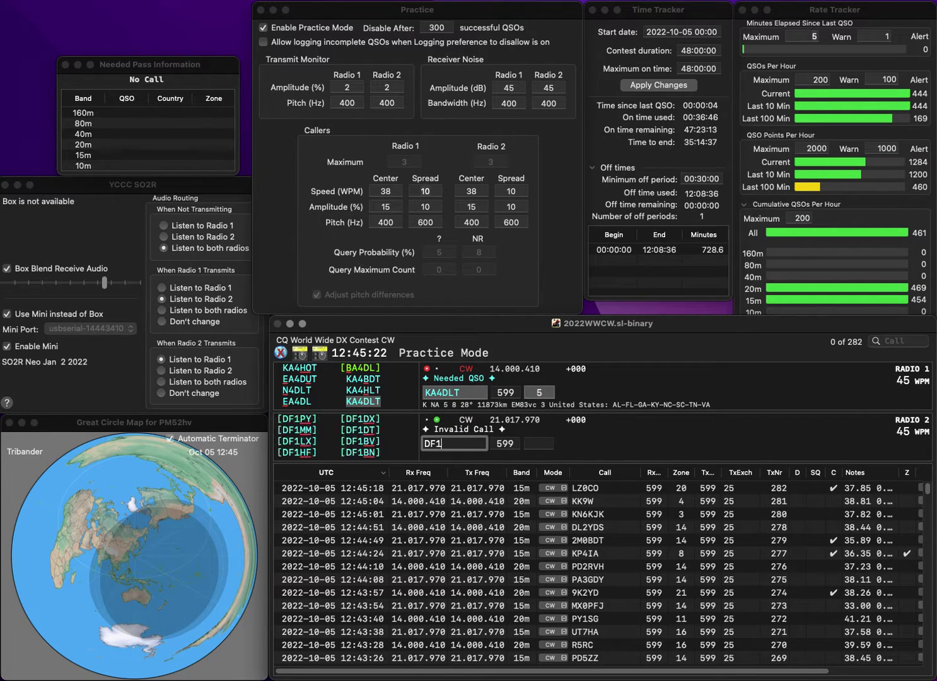
pyautogui.write('LON')
pyautogui.press('Return')
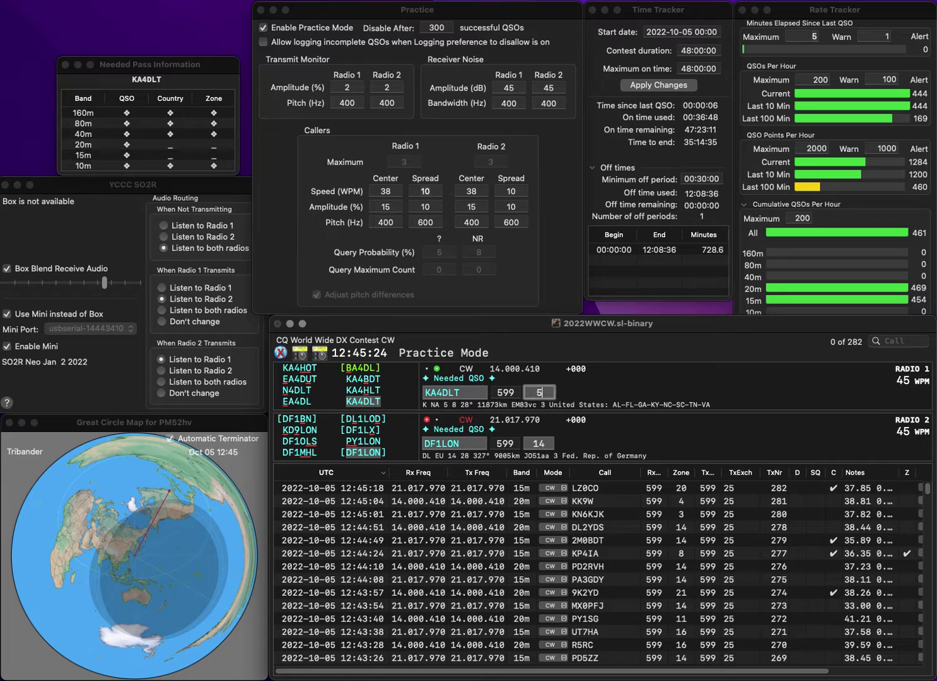
pyautogui.press('Return')
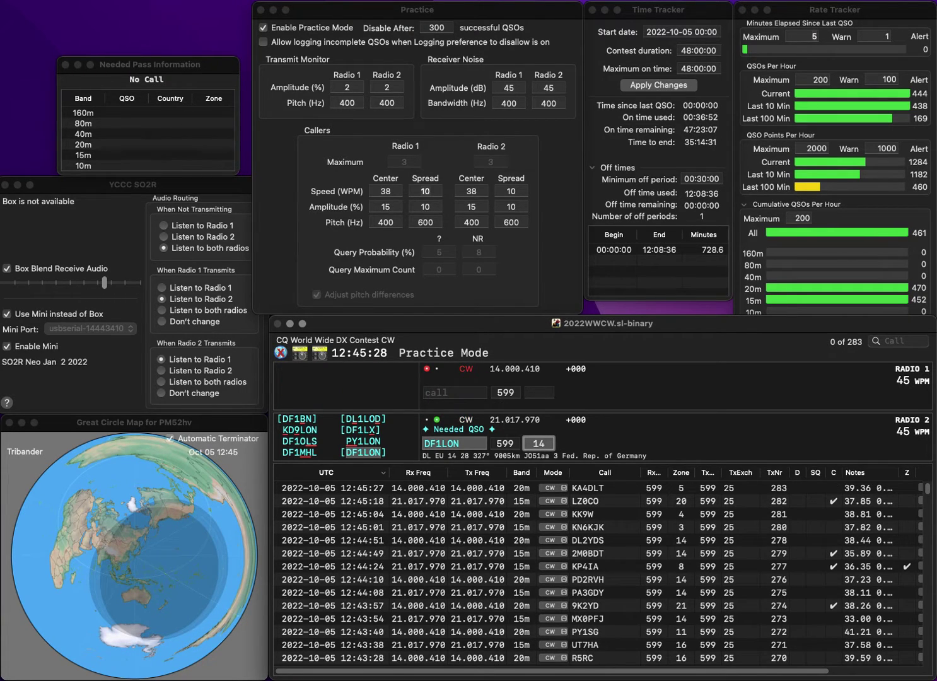
pyautogui.press('Return')
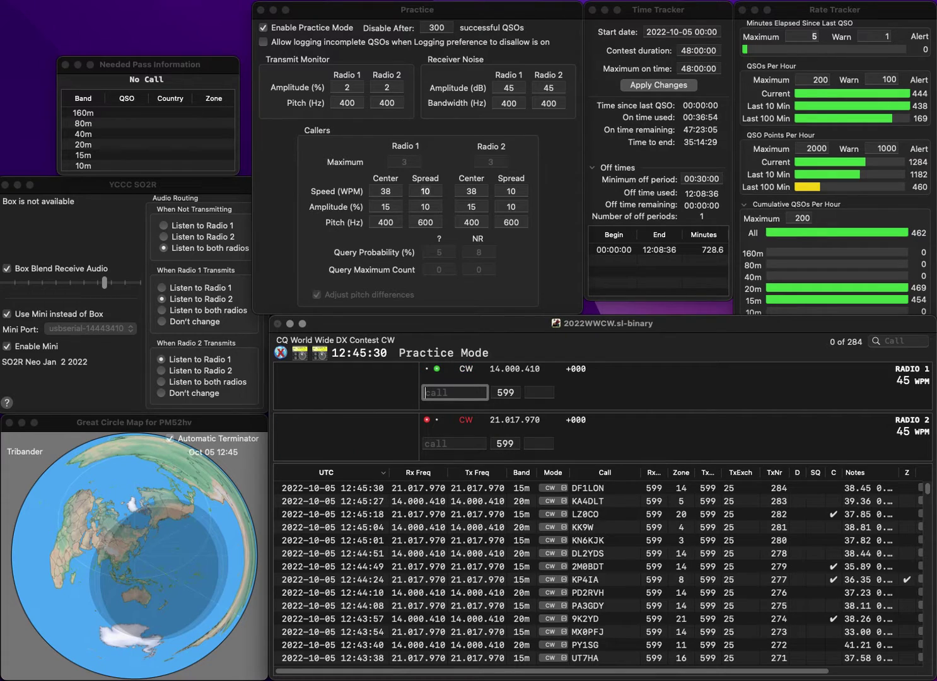
pyautogui.write('JE1CSW')
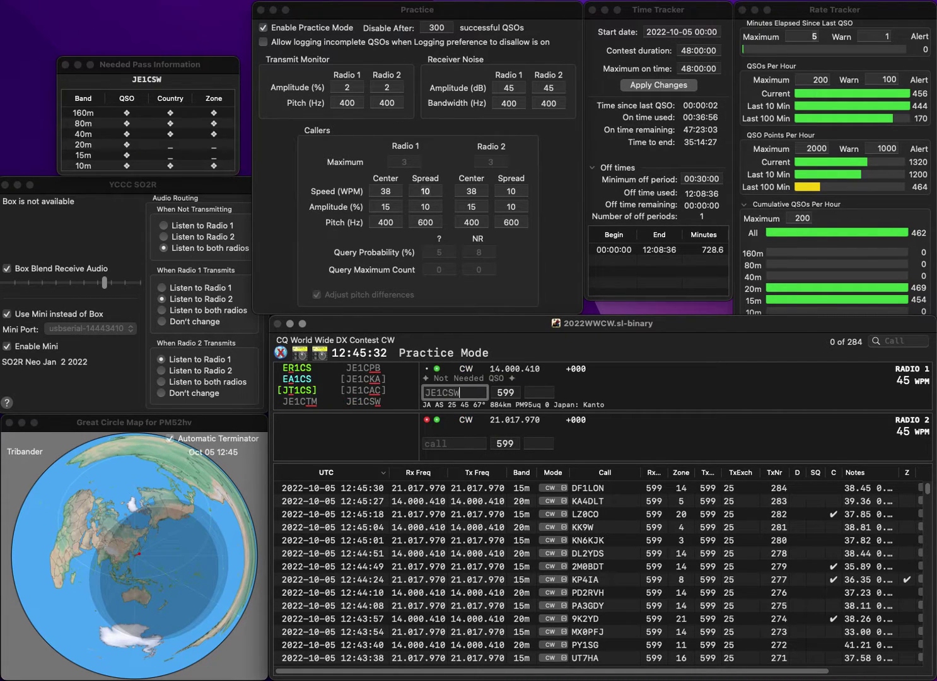
pyautogui.press('Return')
pyautogui.write('3UCA')
pyautogui.press('Home')
pyautogui.write('9A')
pyautogui.press('Return')
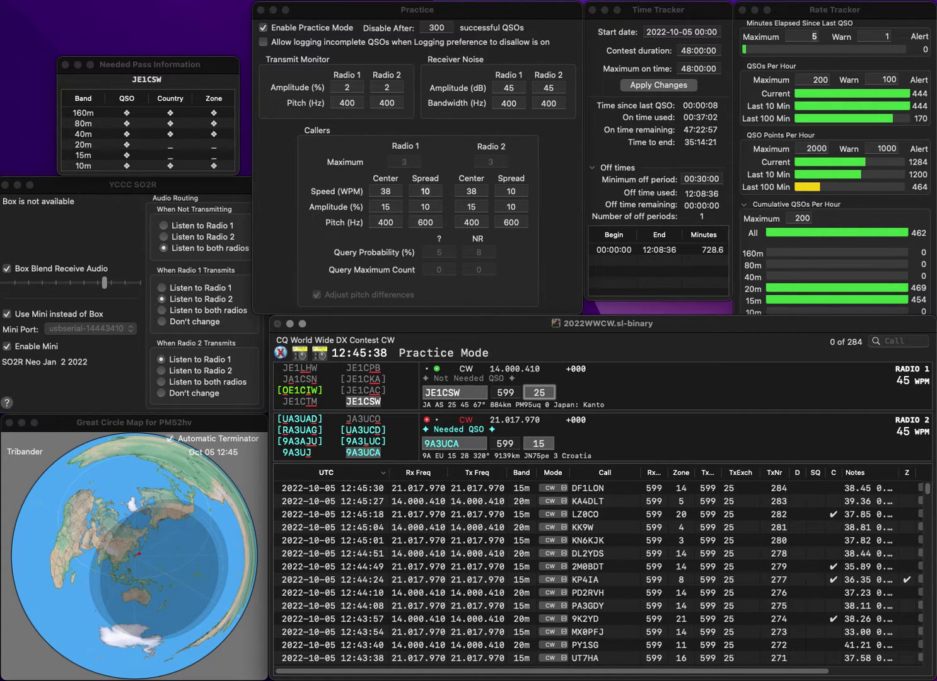
pyautogui.press('Return')
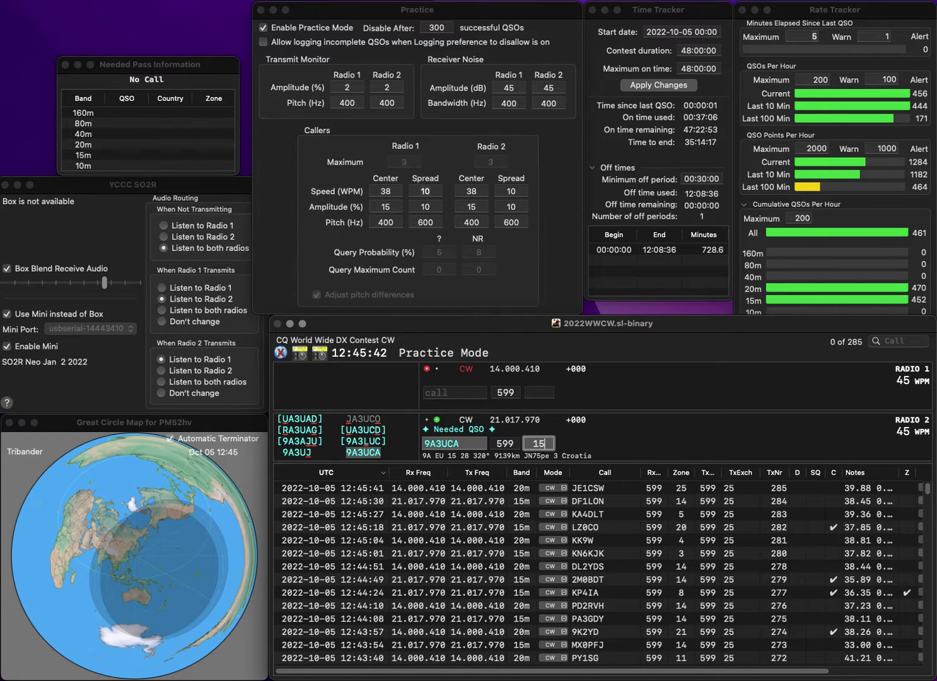
pyautogui.press('Return')
# Enter LT2M as the Radio 1 caller and WC0N as the Radio 2 caller, sending each the exchange.
pyautogui.write('LAT2M')
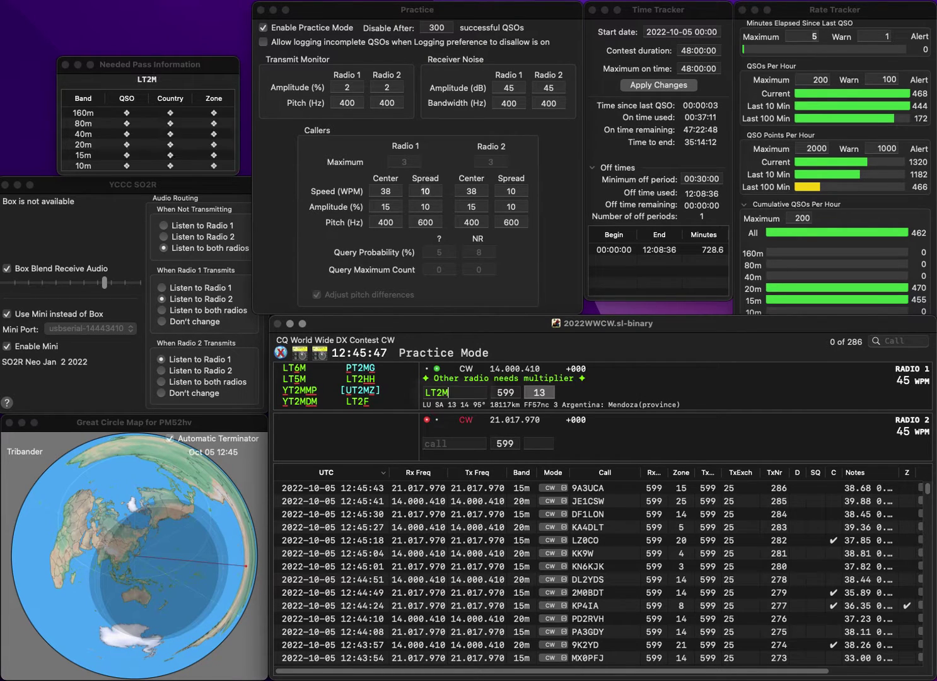
pyautogui.press('Return')
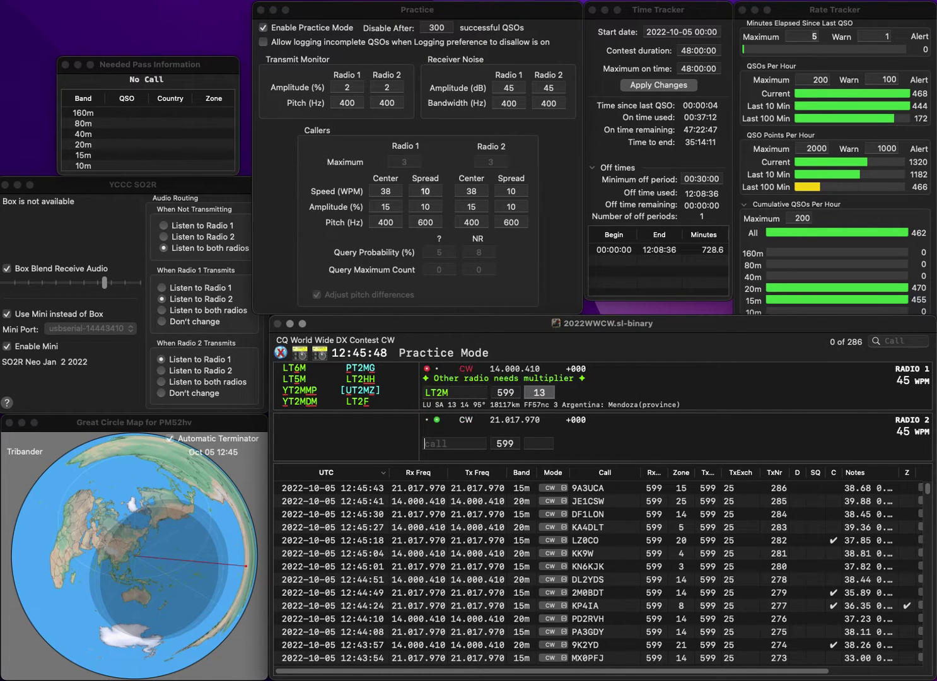
pyautogui.write('WC')
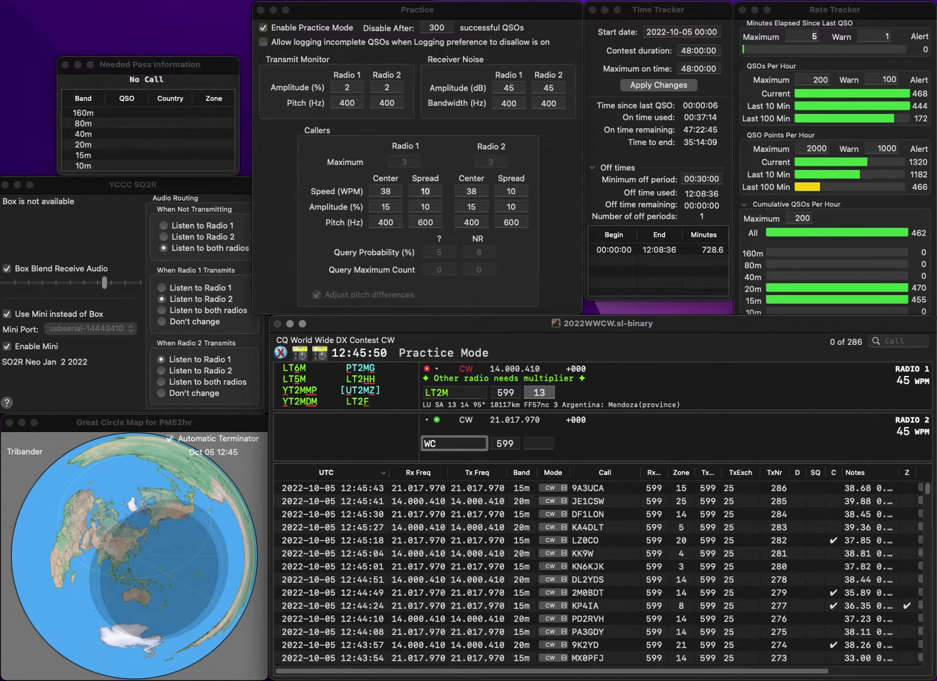
pyautogui.write('0N')
pyautogui.press('Return')
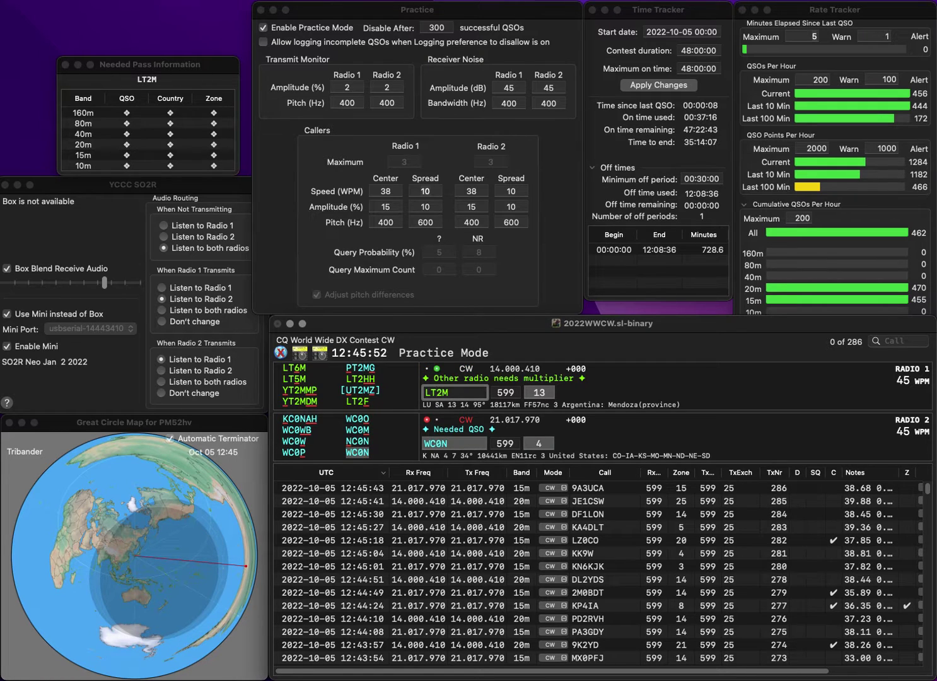
pyautogui.press('Delete')
pyautogui.write('5')
pyautogui.press('Return')
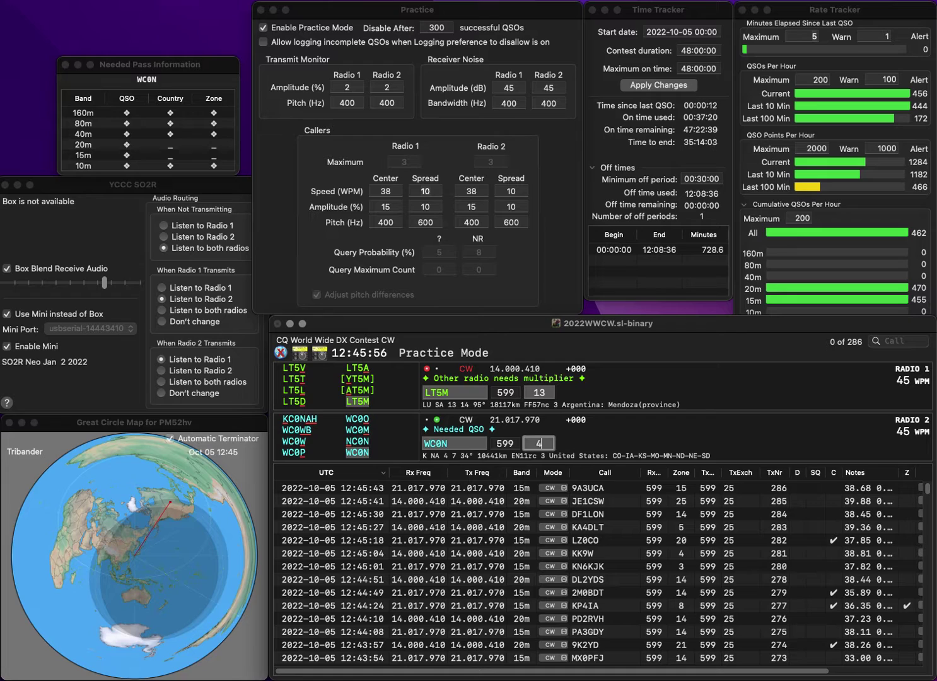
pyautogui.press('Return')
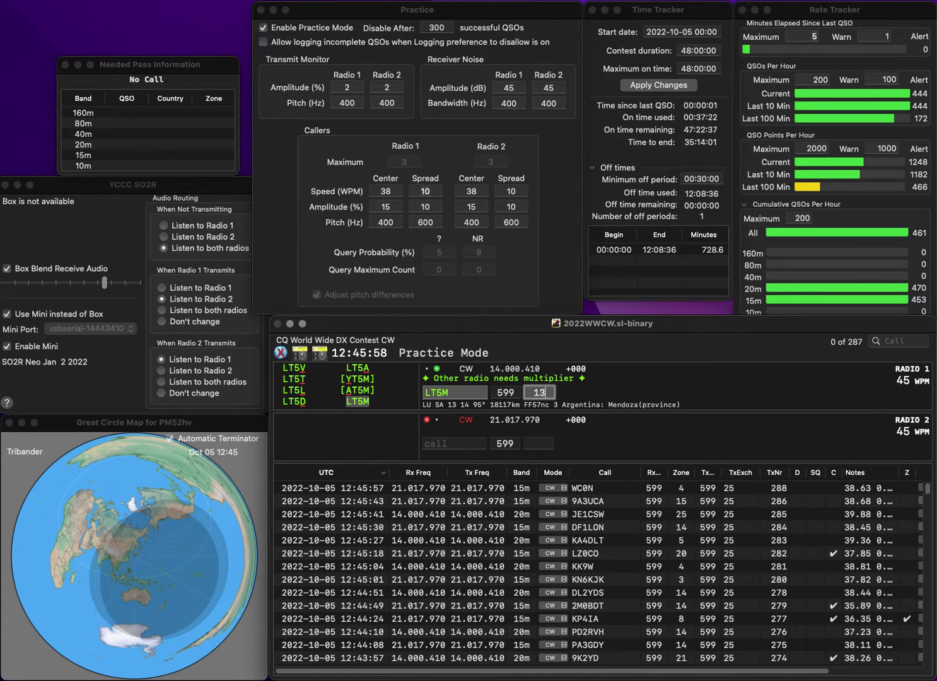
pyautogui.press('Return')
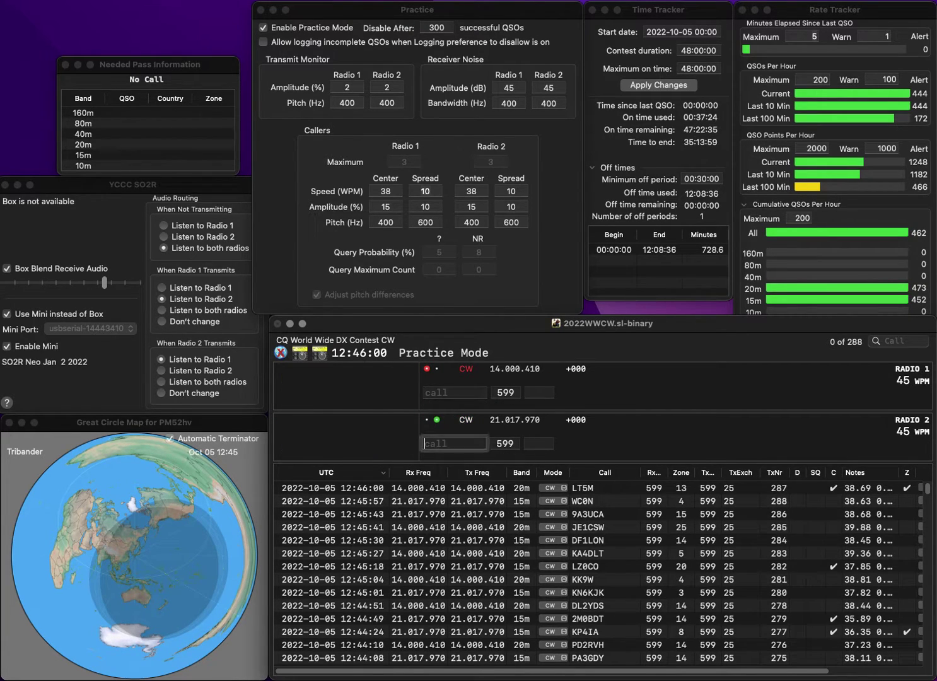
# Send the partial call WNELU on Radio 2, and enter DG1RS as the Radio 1 caller and send the exchange.
pyautogui.write('WD')
pyautogui.write('ELU')
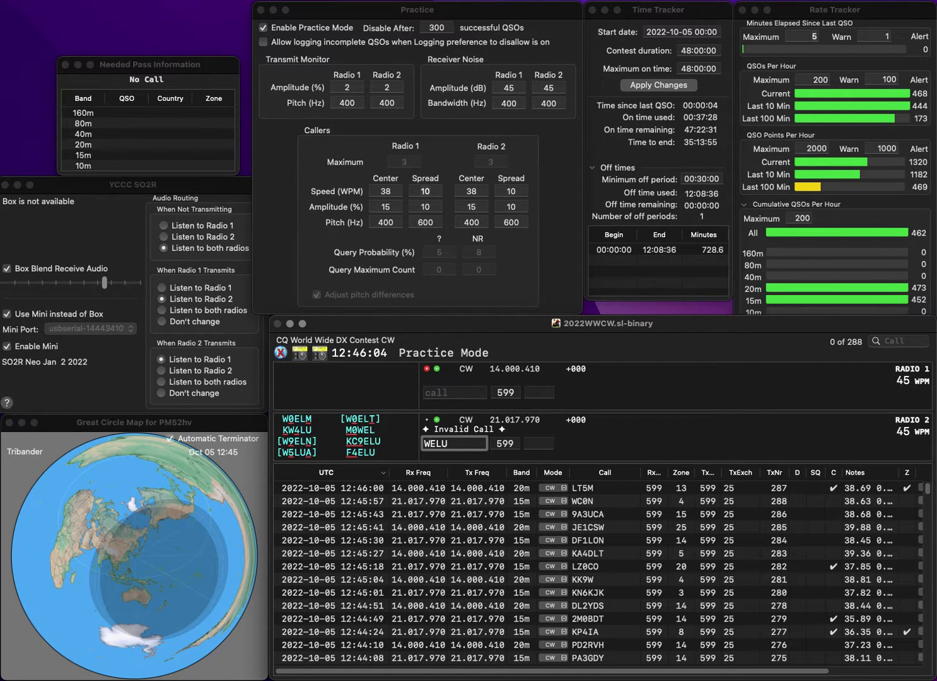
pyautogui.write('N')
pyautogui.press('`')
pyautogui.press('Return')
pyautogui.press('`')
pyautogui.press('Return')
pyautogui.write('DG1RS')
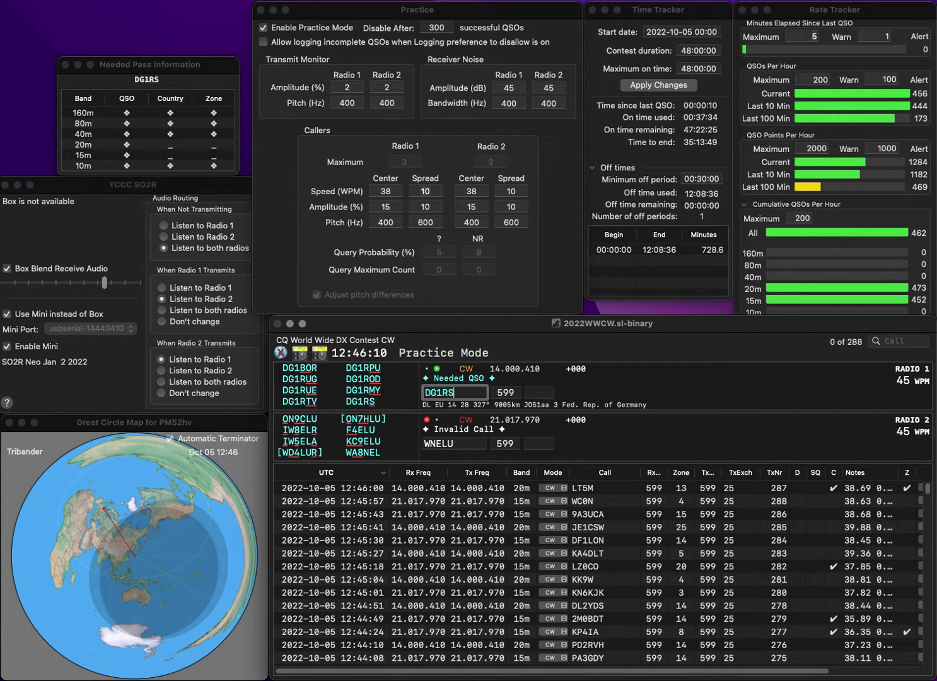
pyautogui.press('Return')
pyautogui.write('D0')
pyautogui.press('Right')
pyautogui.press('Right')
pyautogui.press('BackSpace')
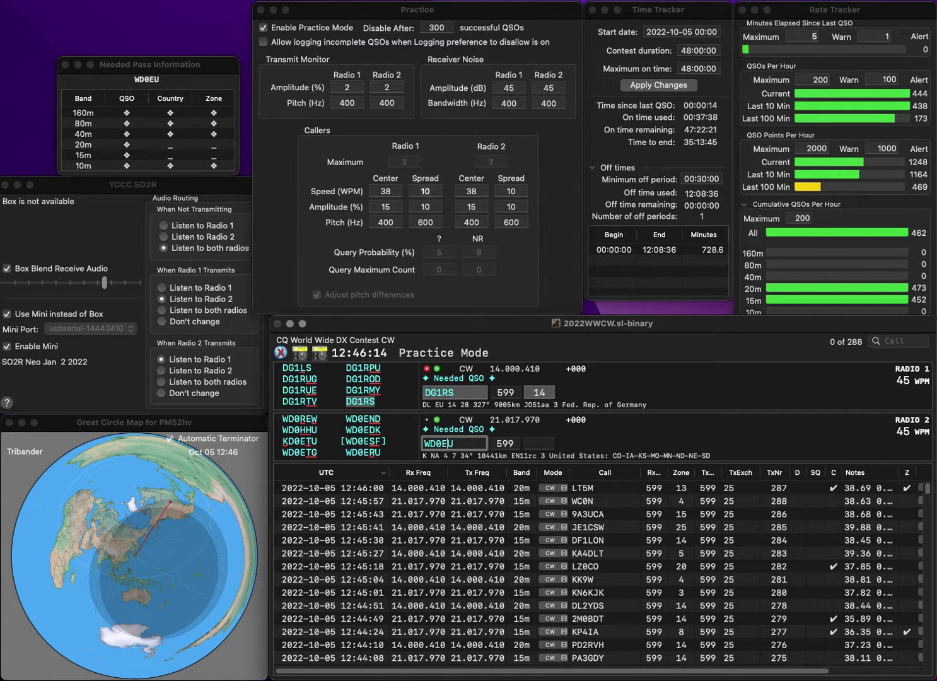
pyautogui.write('R')
pyautogui.press('Return')
pyautogui.press('Tab')
pyautogui.press('Return')
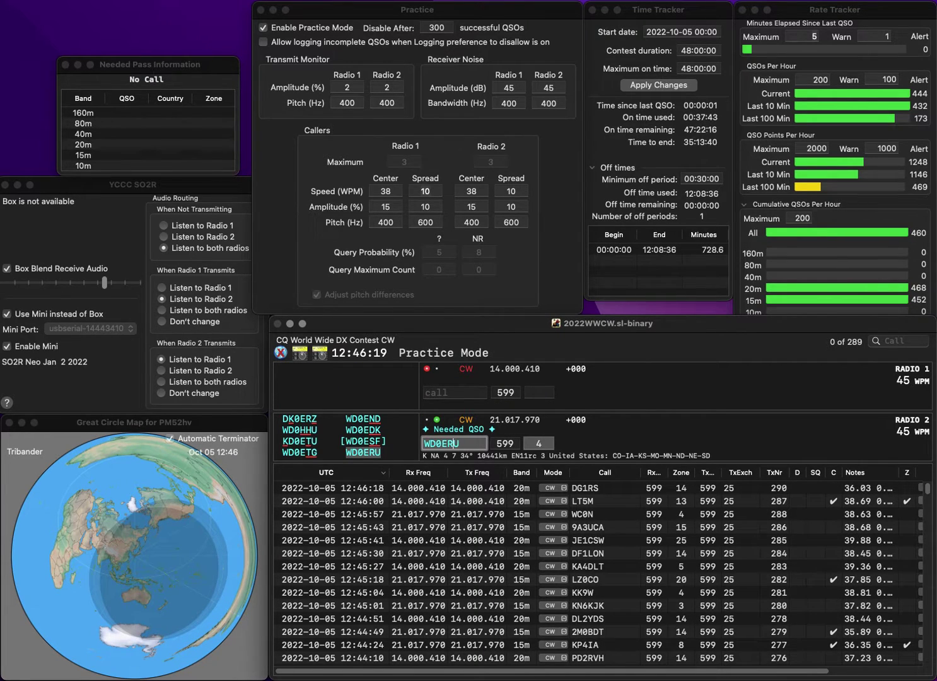
# Enter N3QQH as the Radio 1 caller and KT3W as the Radio 2 caller, sending each the exchange.
pyautogui.write('N3')
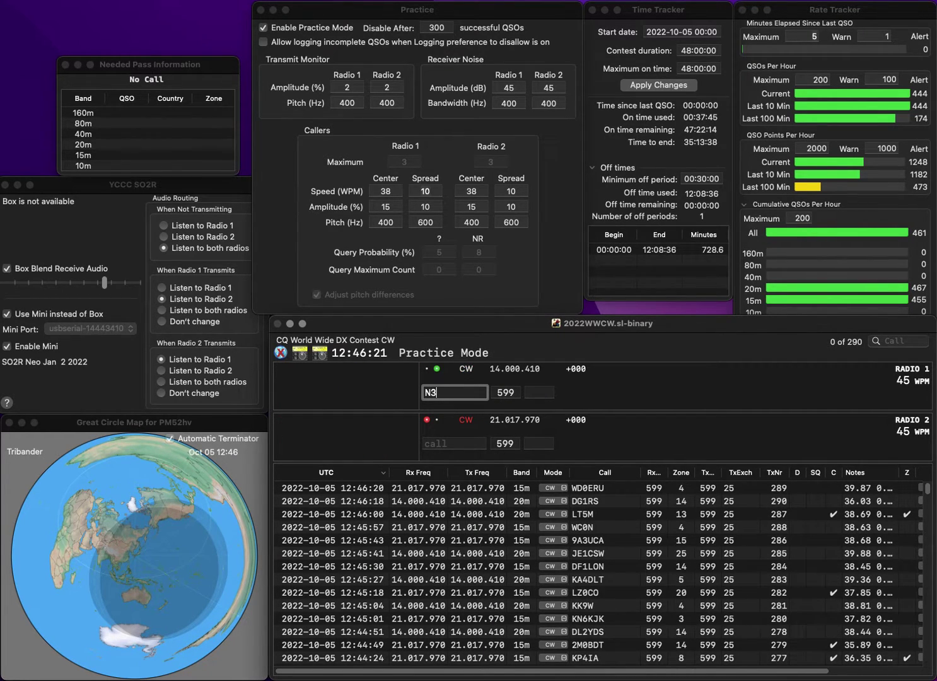
pyautogui.write('QQH')
pyautogui.press('Return')
pyautogui.write('K')
pyautogui.write('T3W')
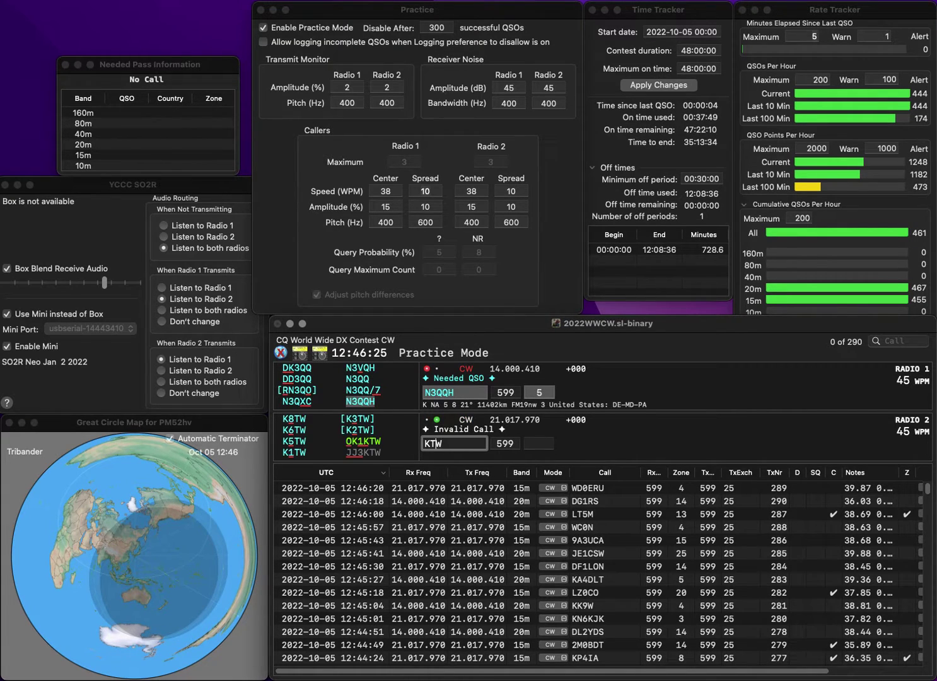
pyautogui.press('Return')
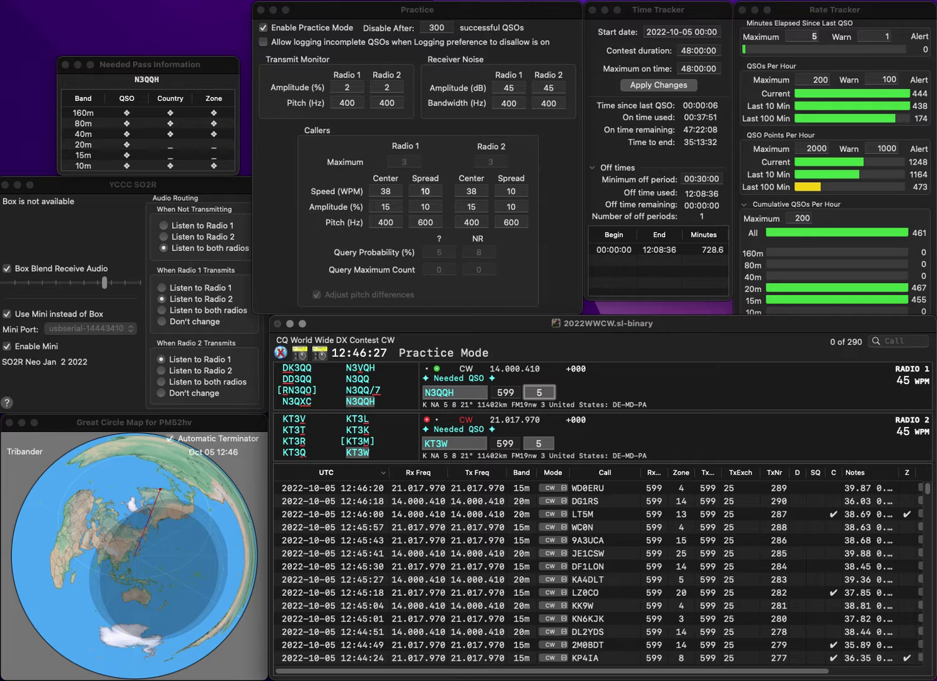
pyautogui.press('Return')
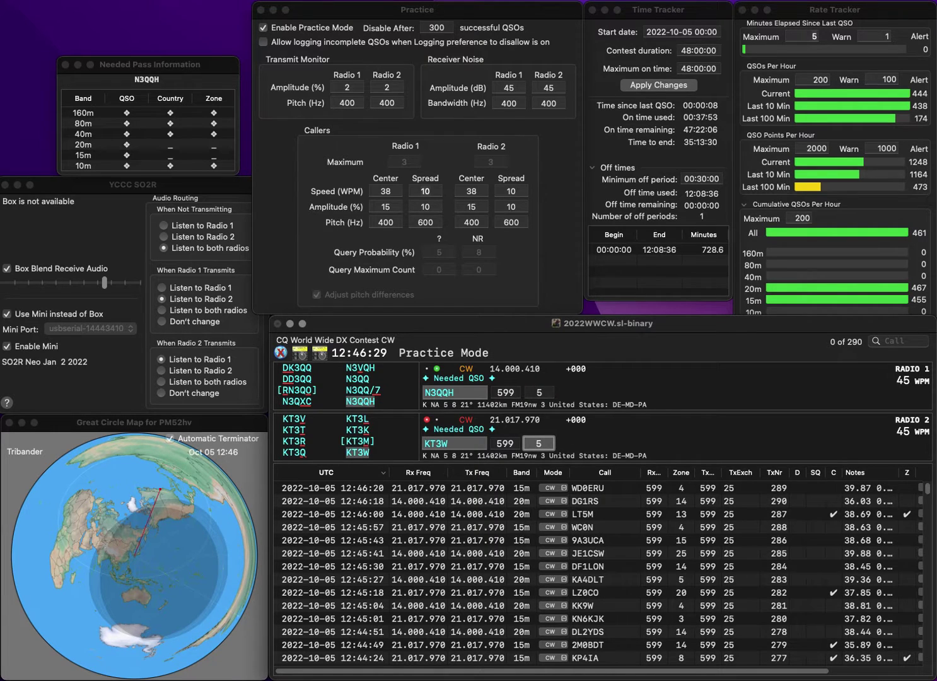
pyautogui.press('Return')
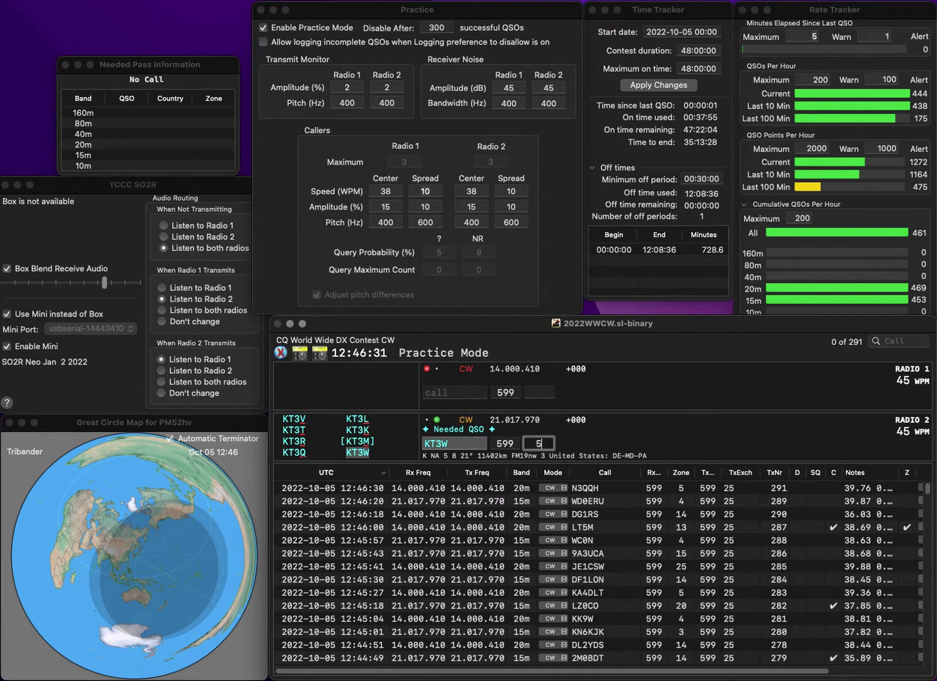
pyautogui.write('YC0')
pyautogui.press('Return')
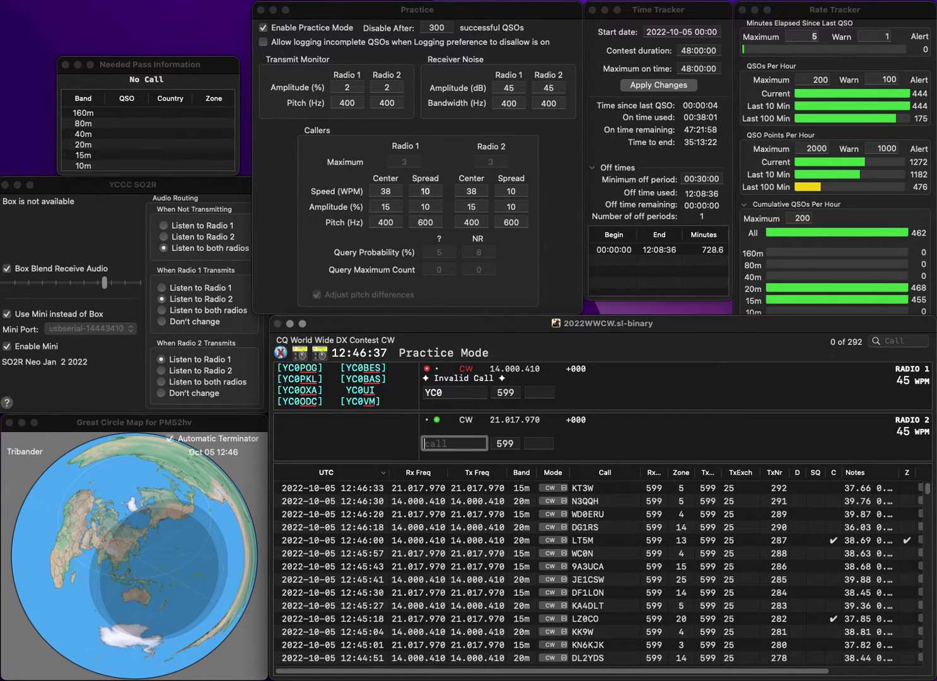
pyautogui.write('HB9EB')
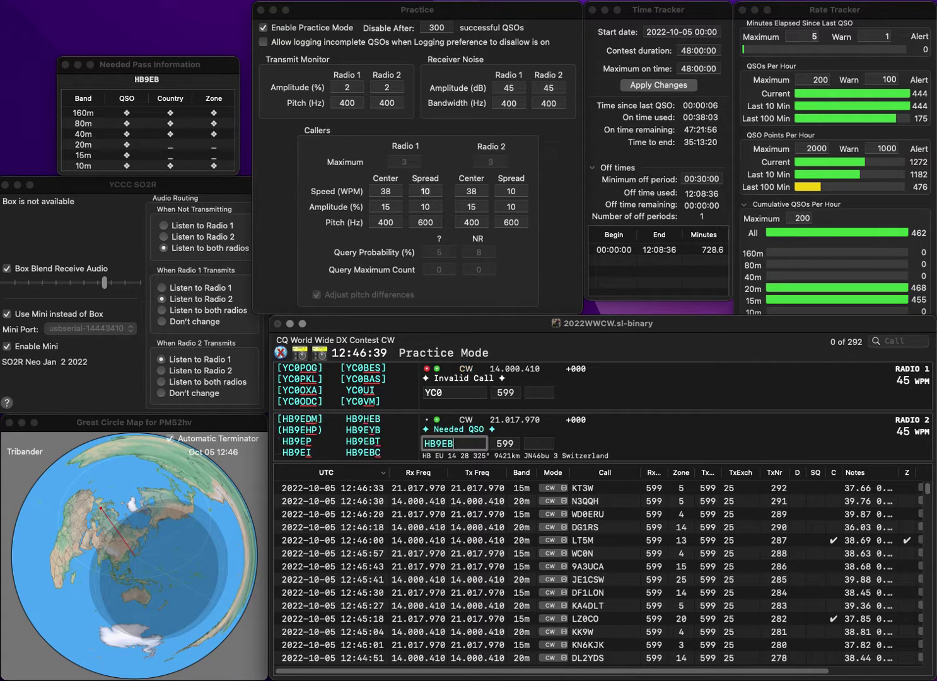
pyautogui.write('T')
pyautogui.press('Return')
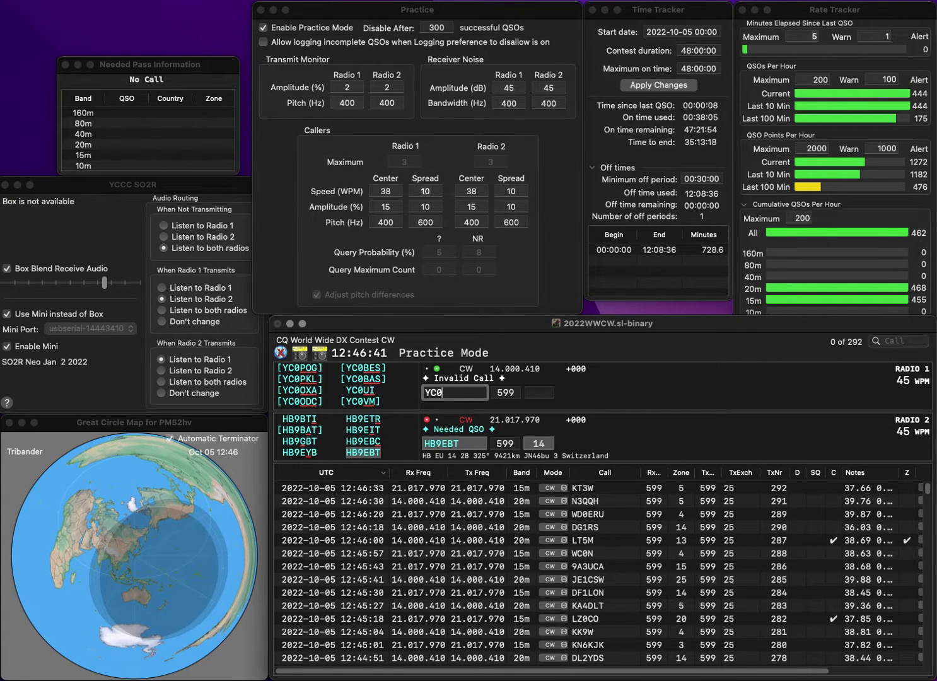
pyautogui.write('AUU')
pyautogui.press('Return')
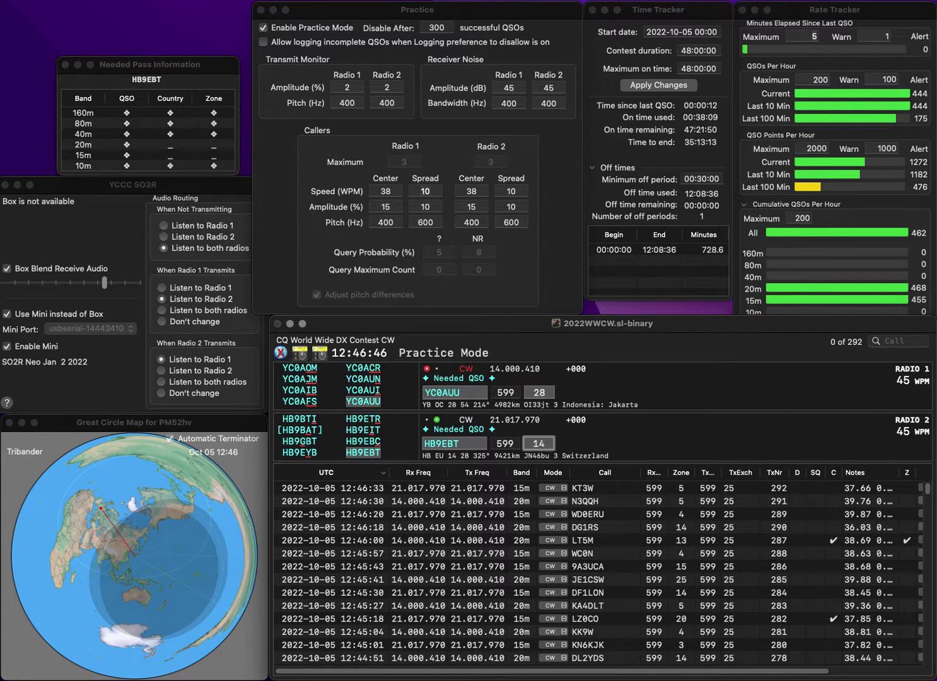
pyautogui.press('Return')
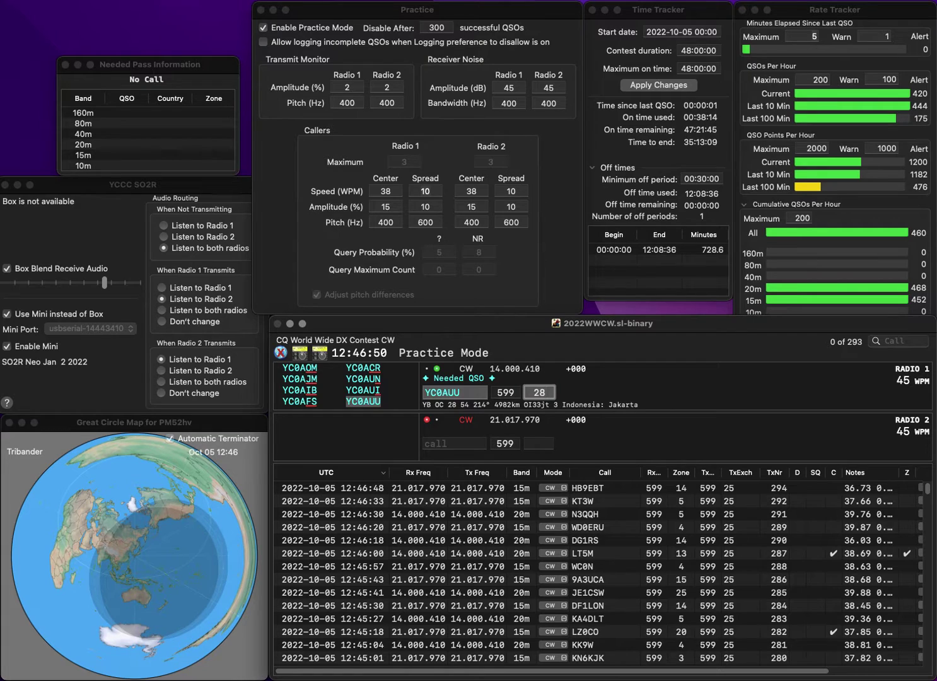
pyautogui.press('Return')
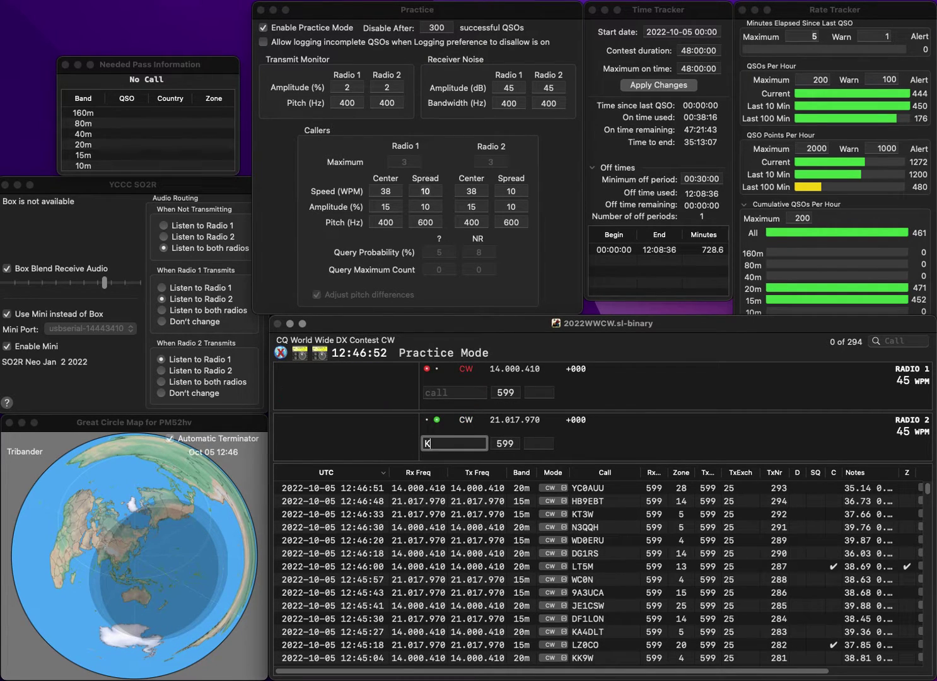
pyautogui.write('KT5')
pyautogui.press('Left')
pyautogui.press('Left')
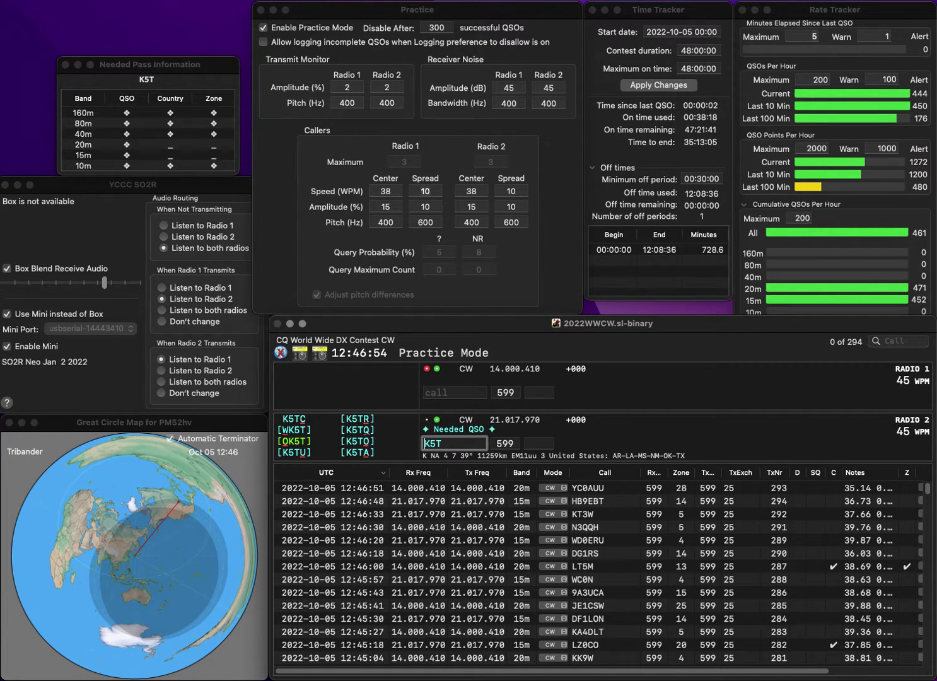
pyautogui.write('O')
pyautogui.press('Return')
pyautogui.write('U1Y')
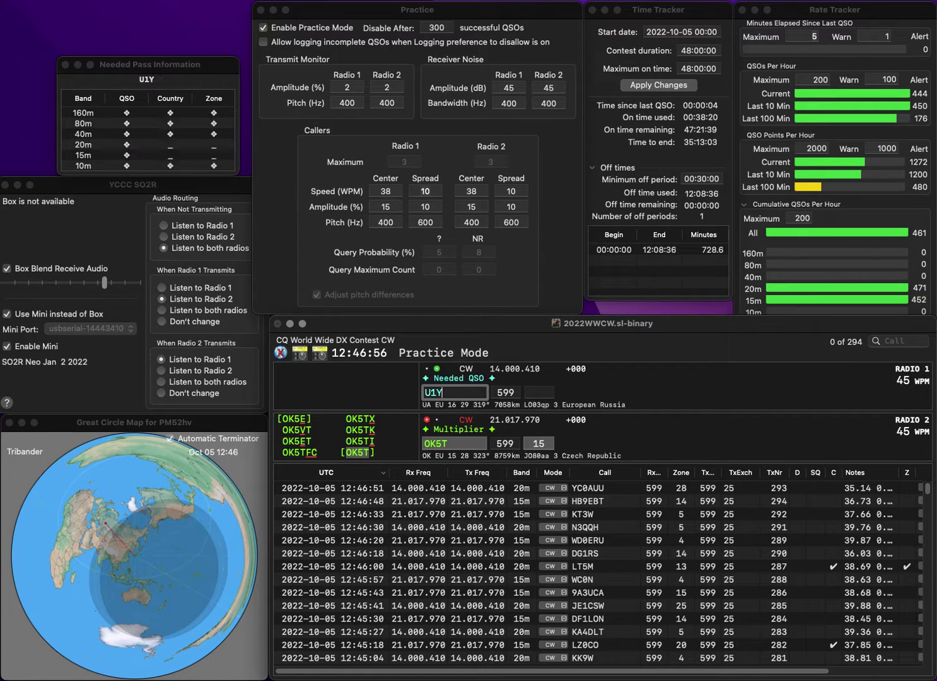
pyautogui.write('LLP')
pyautogui.press('Return')
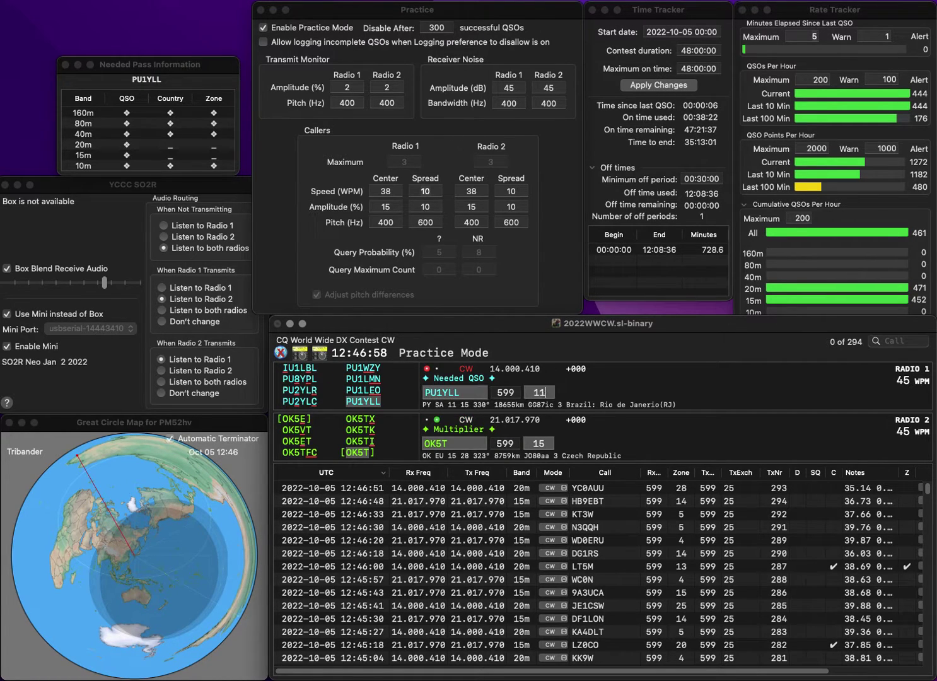
pyautogui.press('space')
pyautogui.press('Right')
pyautogui.press('Right')
pyautogui.press('BackSpace')
pyautogui.write('4')
pyautogui.press('Return')
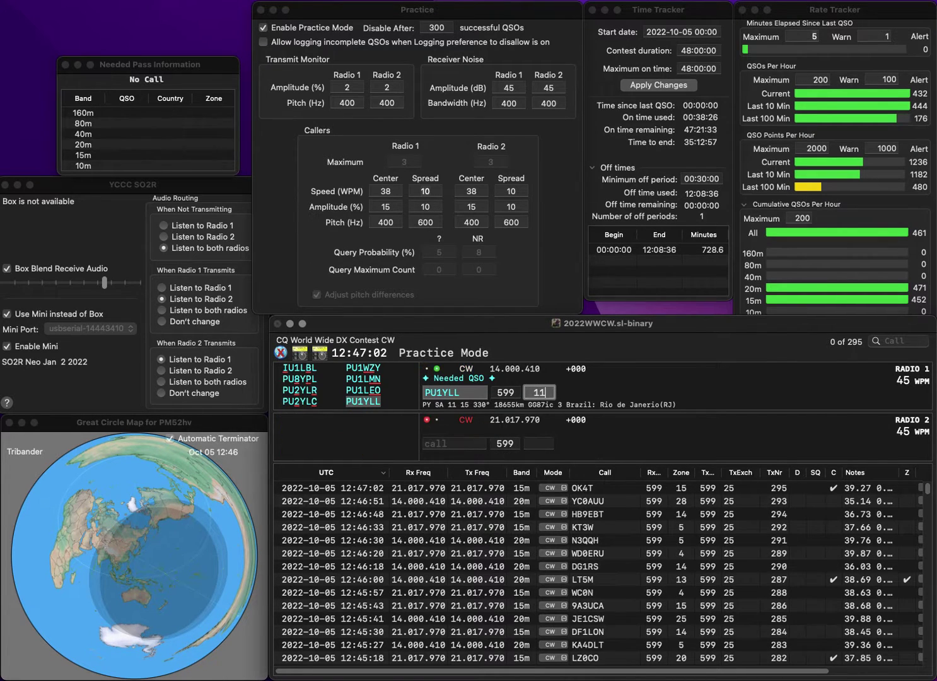
pyautogui.press('space')
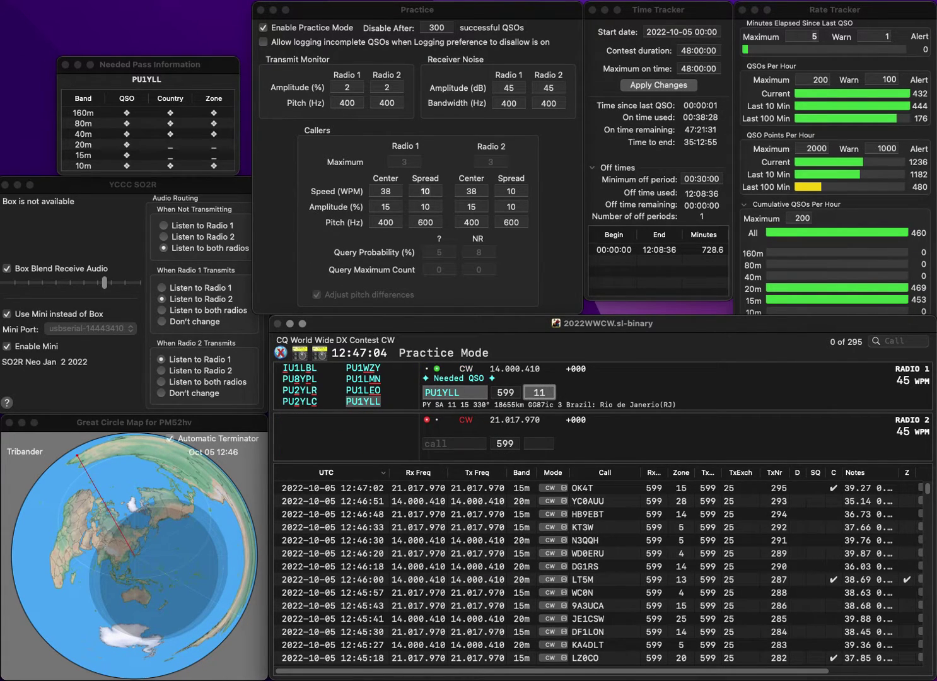
pyautogui.press('Return')
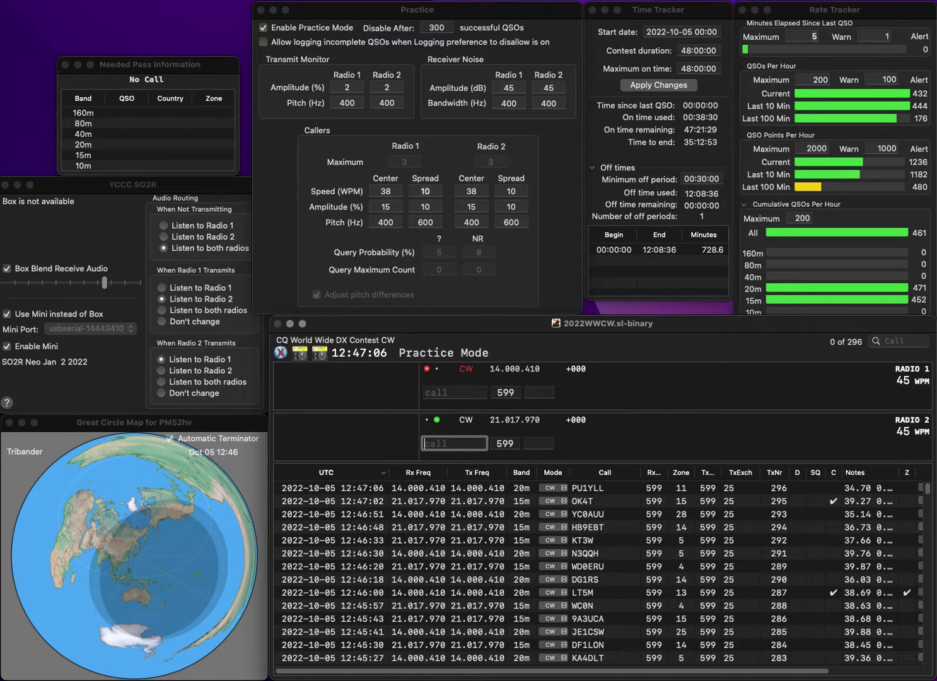
pyautogui.write('SQ5BPF')
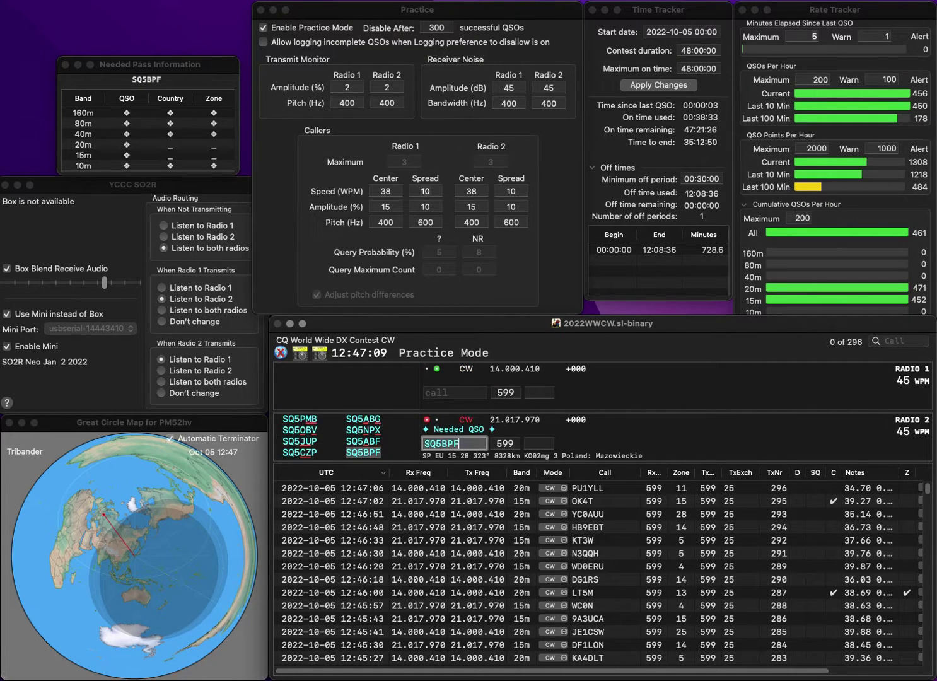
pyautogui.press('Return')
pyautogui.write('IV')
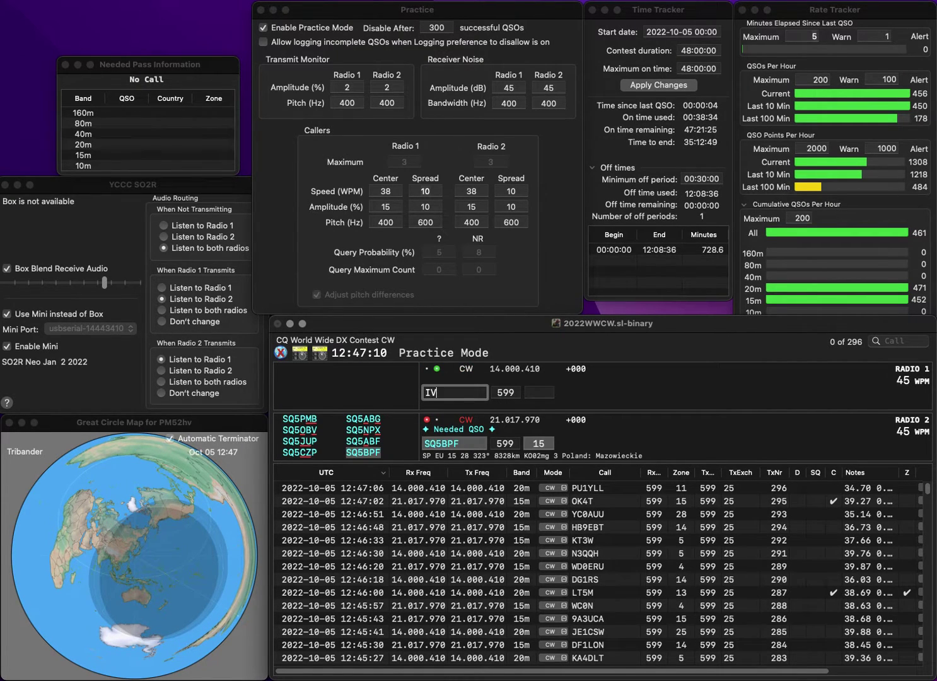
pyautogui.write('E')
pyautogui.press('Home')
pyautogui.write('N8')
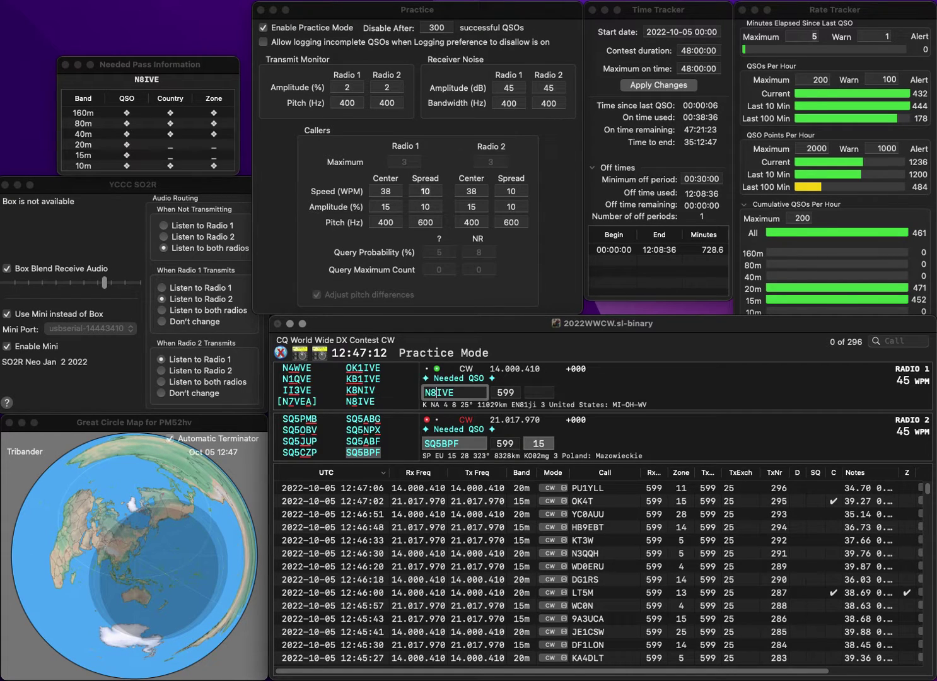
pyautogui.press('Return')
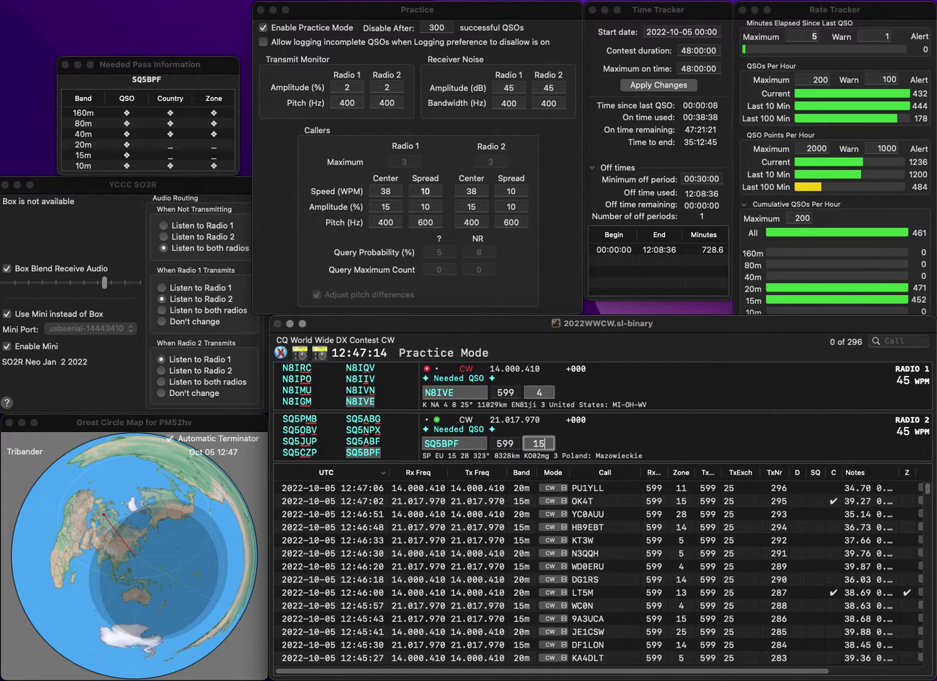
pyautogui.press('Return')
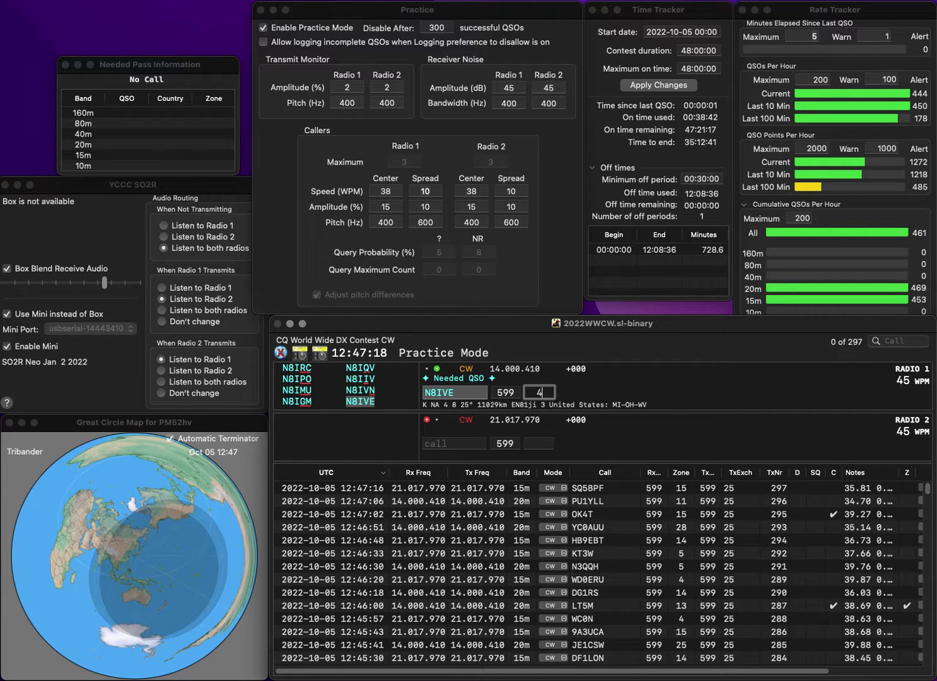
pyautogui.press('Return')
pyautogui.write('EA1IUS')
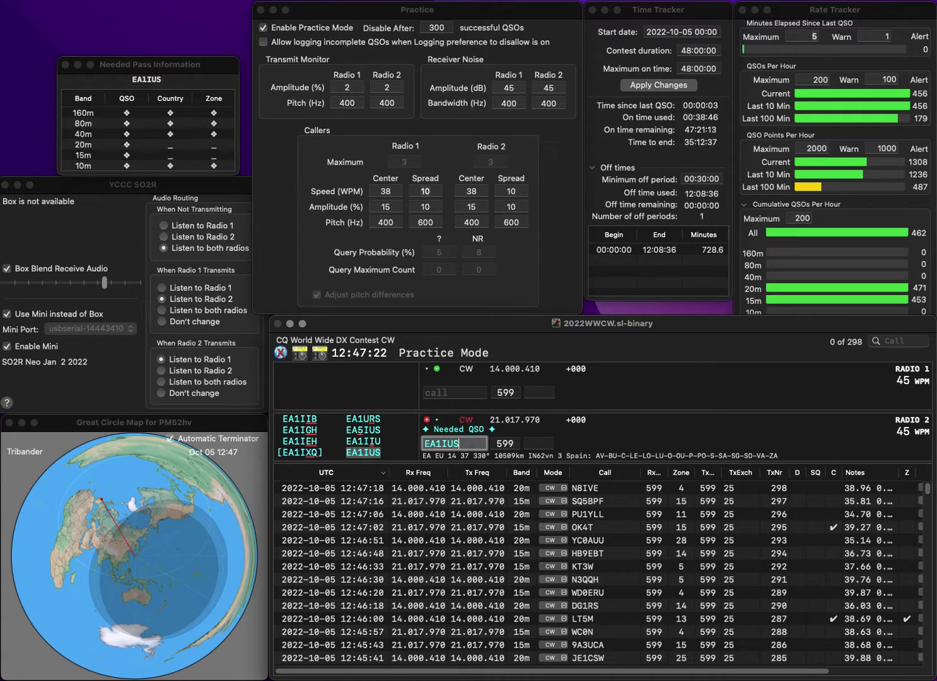
pyautogui.press('Return')
pyautogui.write('AKC')
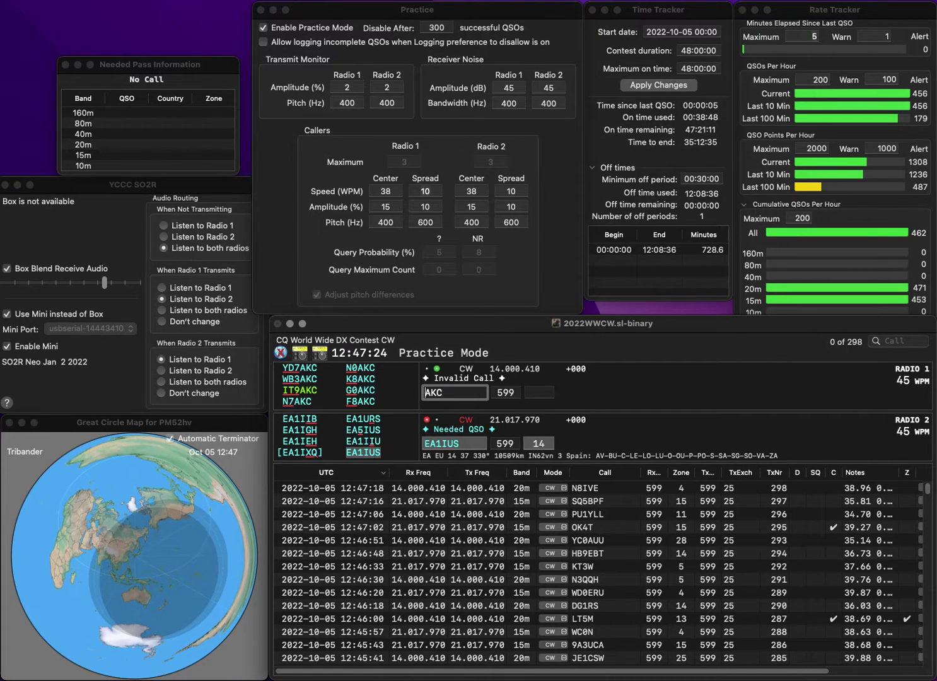
pyautogui.press('Left')
pyautogui.press('Left')
pyautogui.press('Left')
pyautogui.write('0')
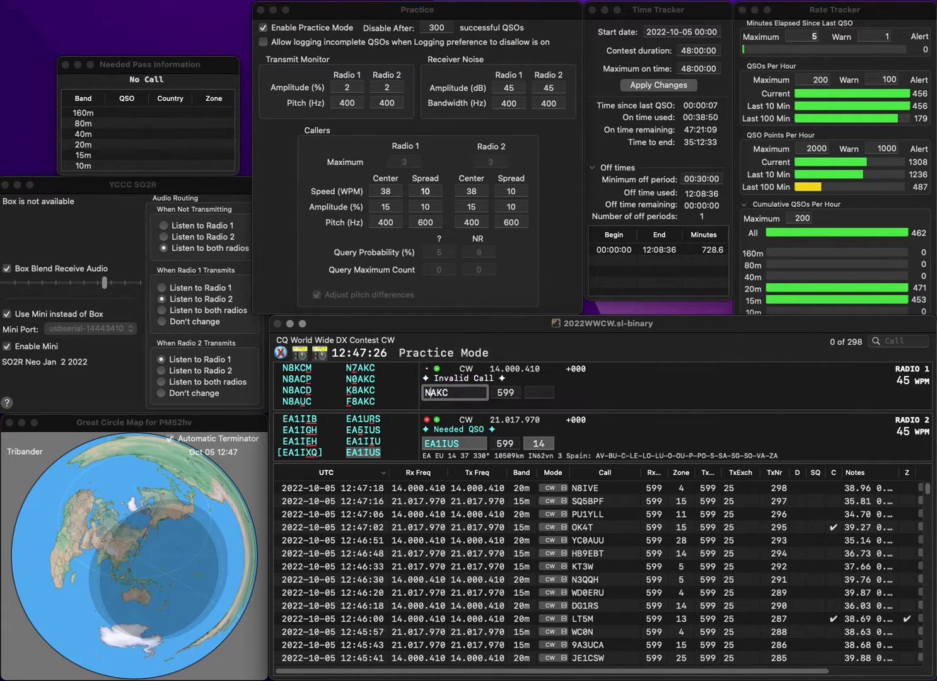
pyautogui.press('Return')
pyautogui.press('Tab')
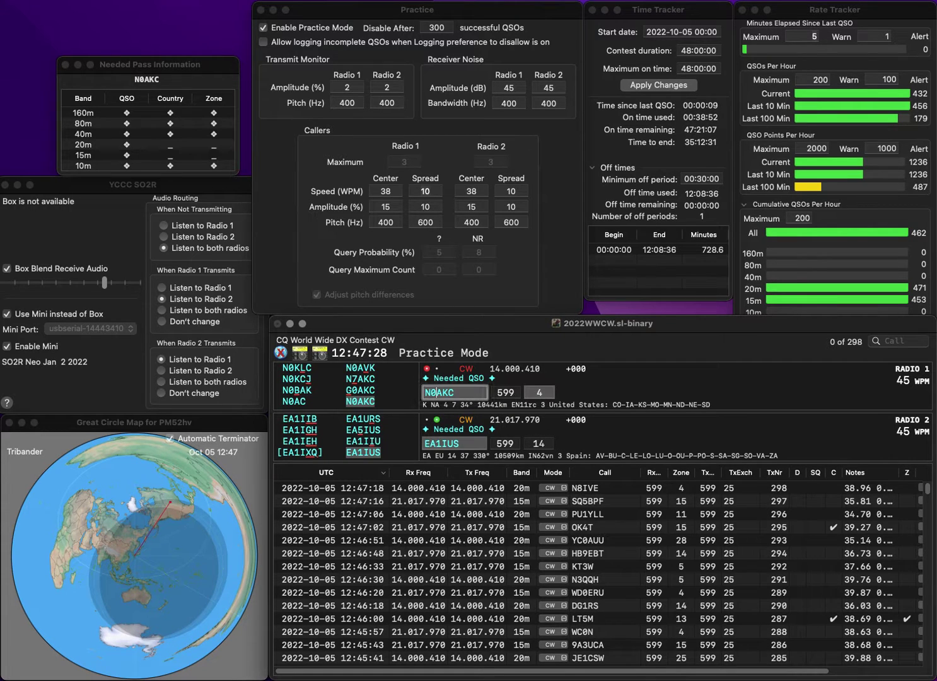
pyautogui.press('Tab')
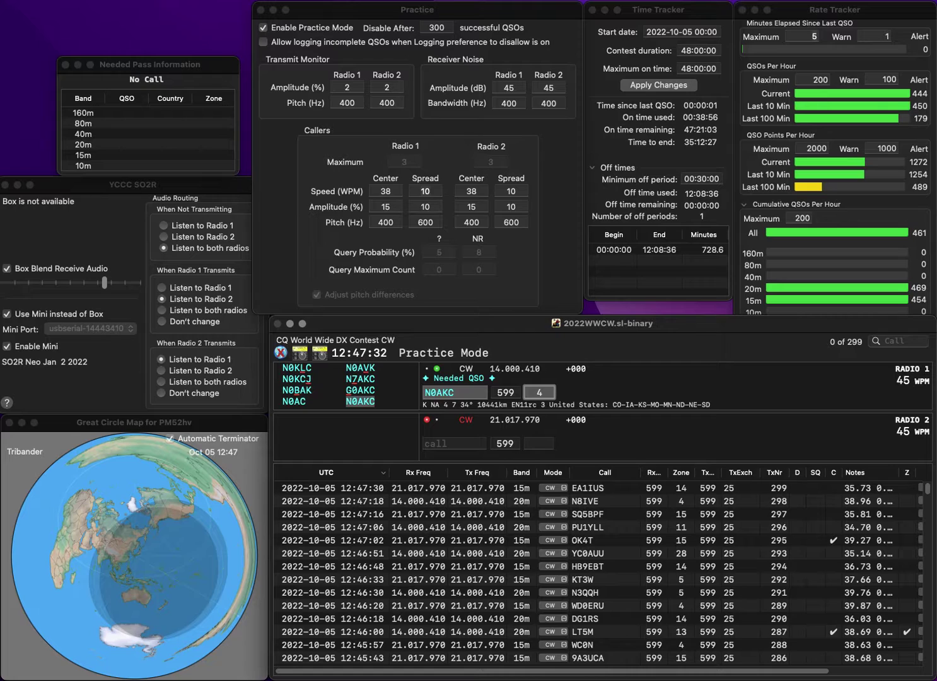
pyautogui.press('Return')
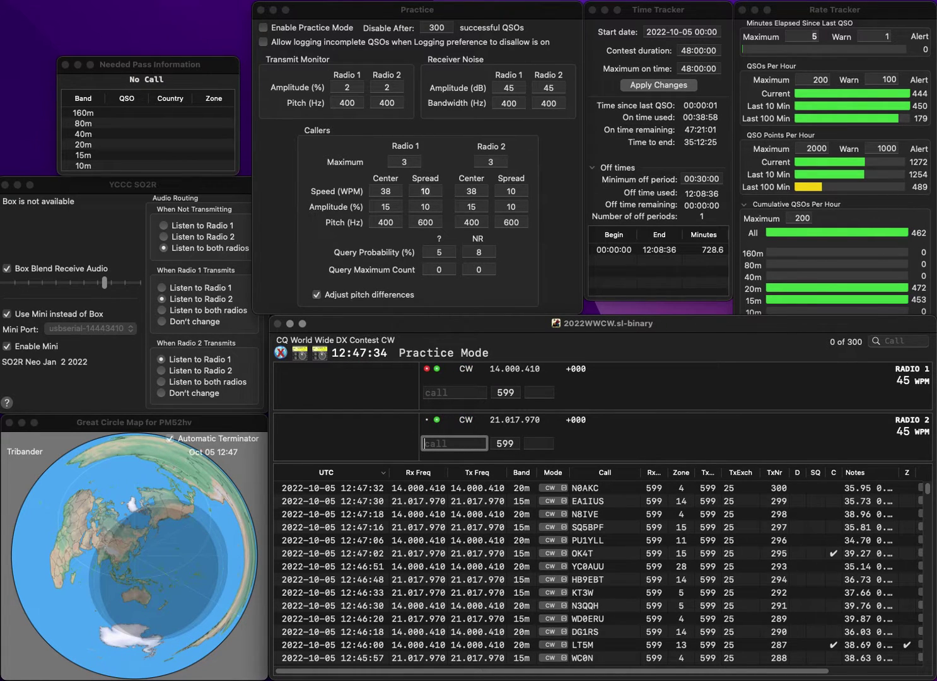